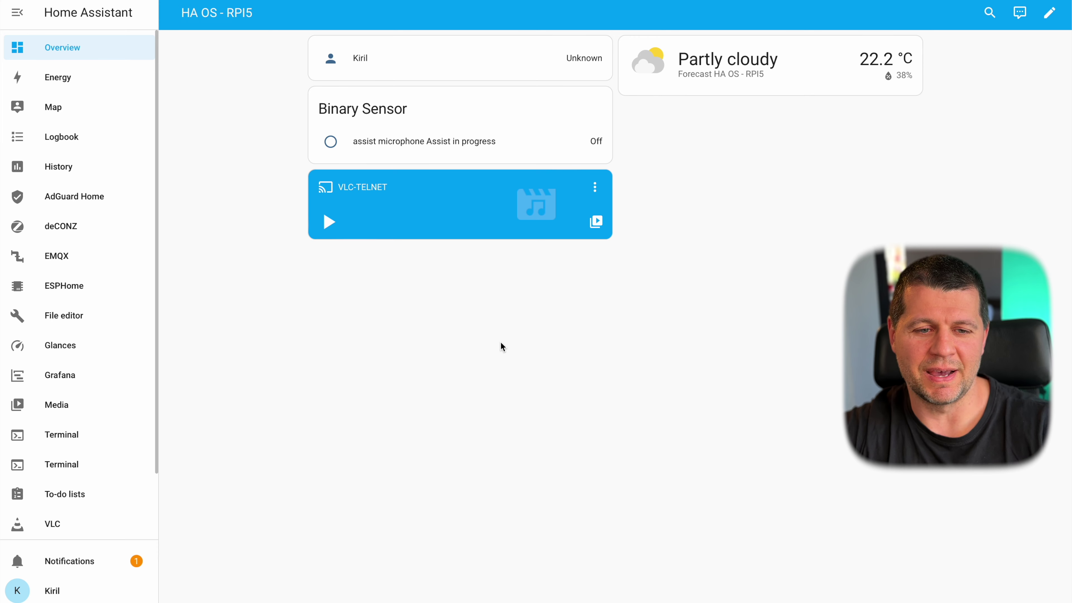
- Search 'add-o' in the command palette to open the Add-on Store and browse AdGuard Home, Grafana, Node-RED and more
text(c)
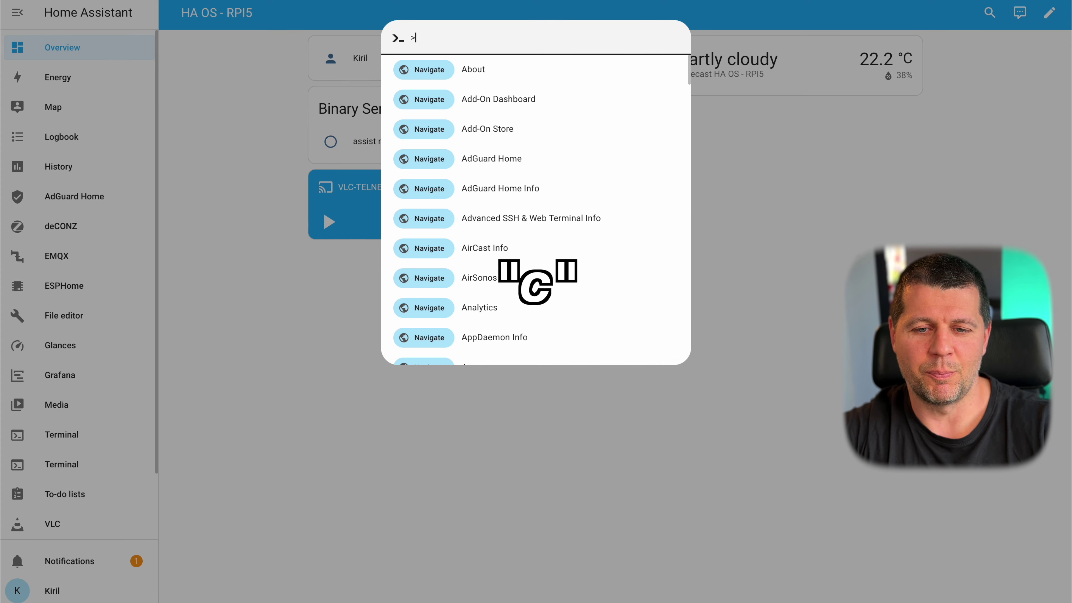
text(add-on)
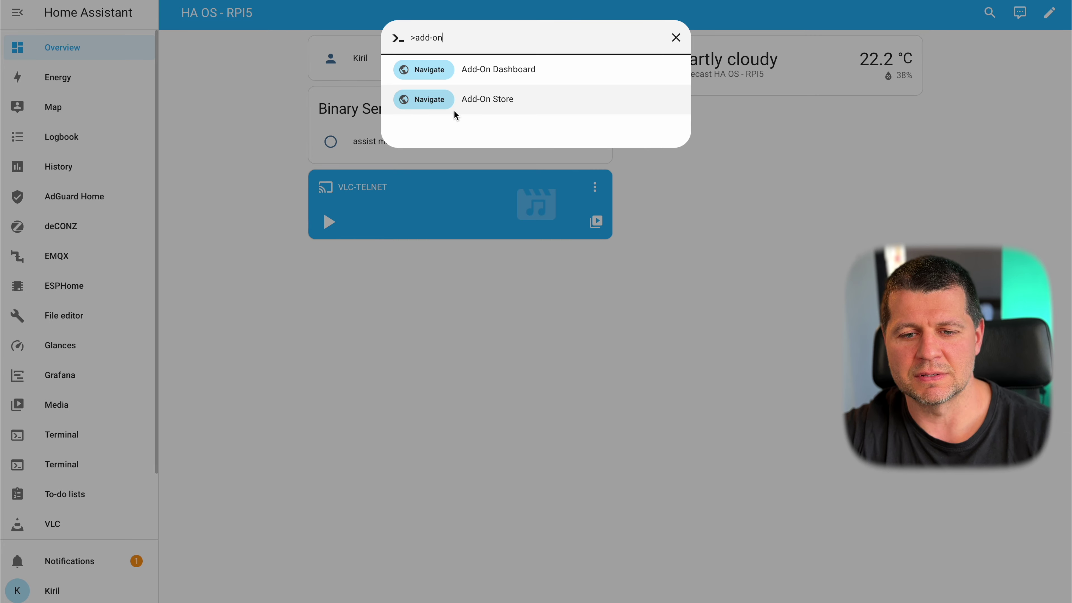
click(491, 105)
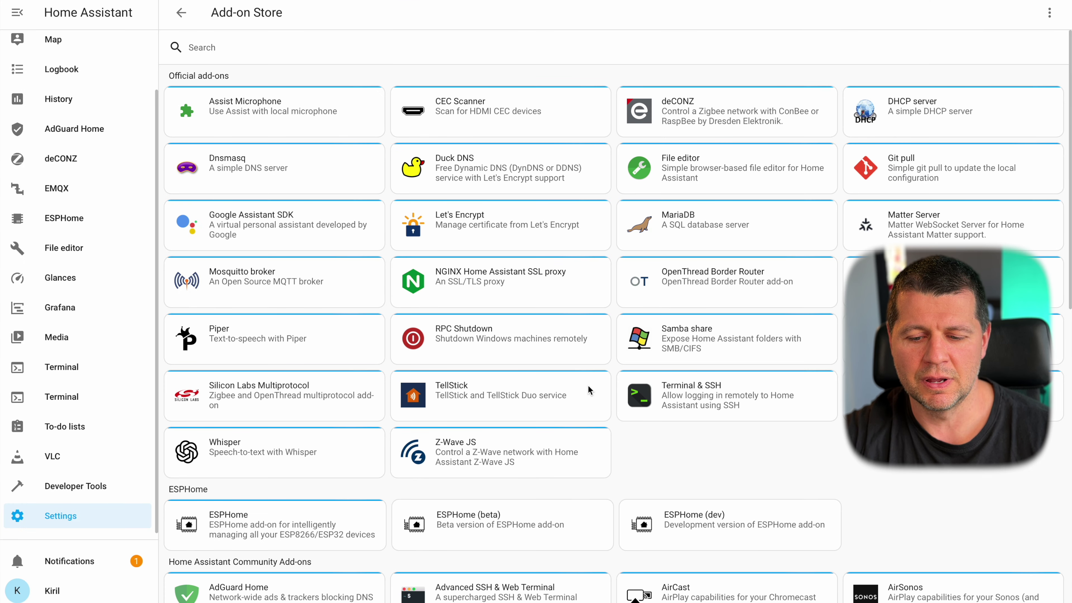
scroll(588, 385, down, 2)
scroll(588, 385, down, 10)
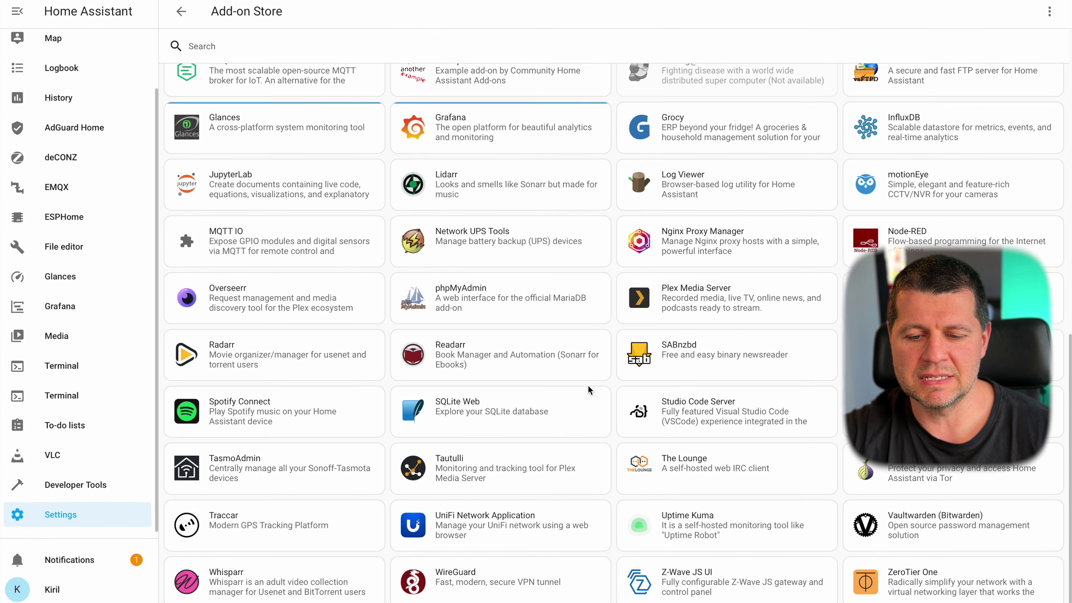
scroll(588, 385, up, 15)
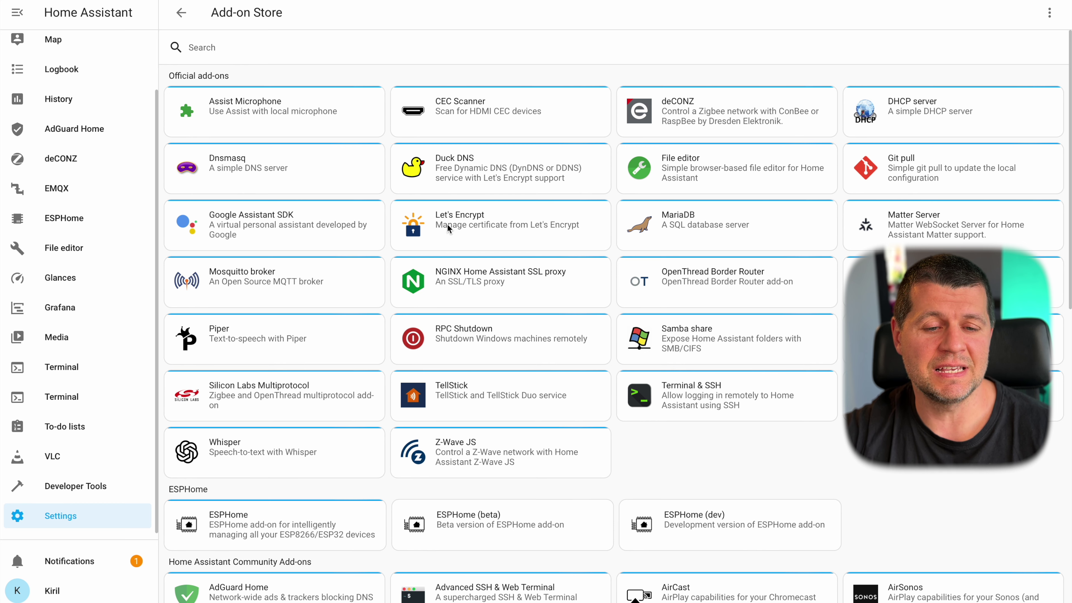
drag(238, 80, 163, 73)
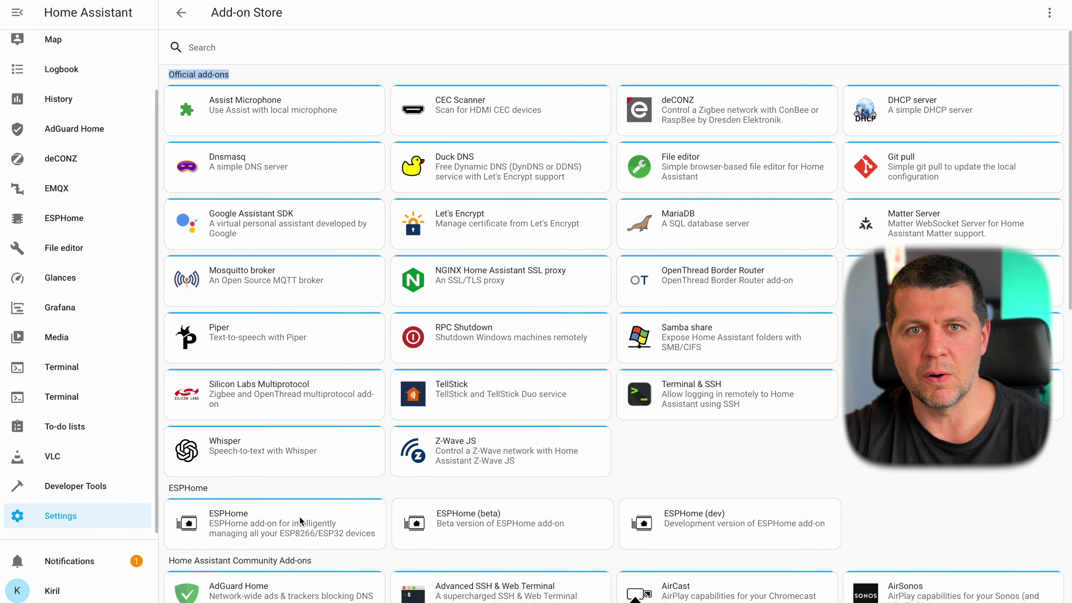
scroll(297, 522, down, 1)
scroll(300, 521, down, 9)
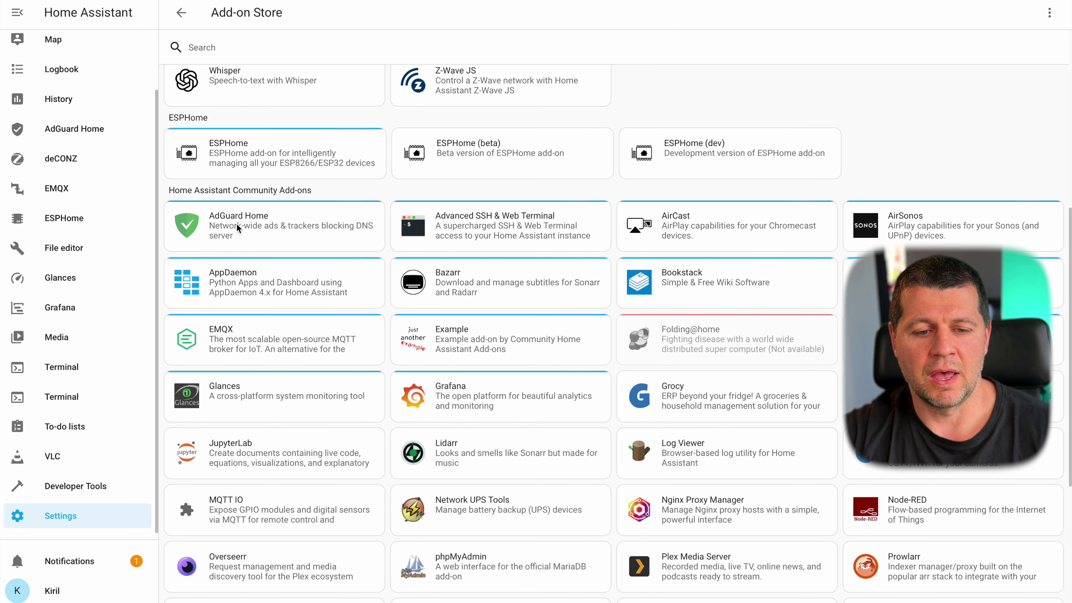
scroll(243, 241, down, 2)
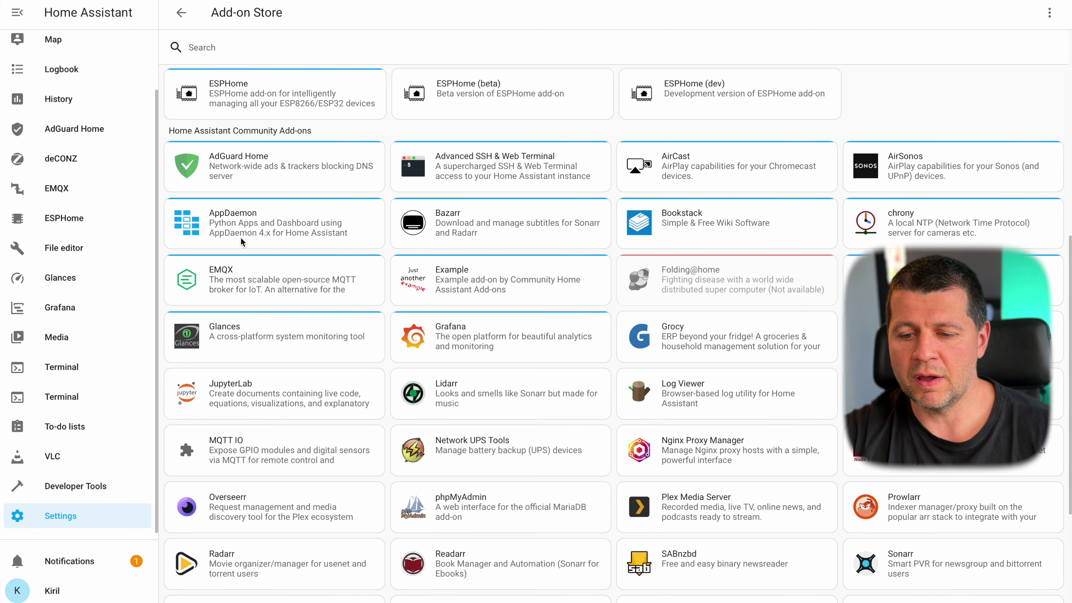
scroll(687, 463, down, 1)
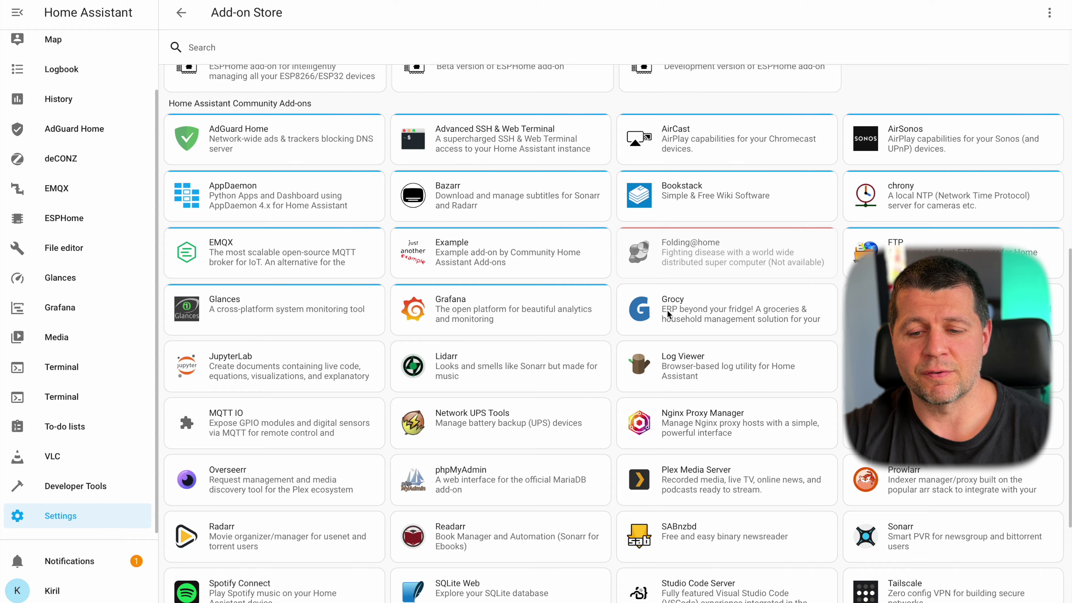
scroll(668, 313, down, 4)
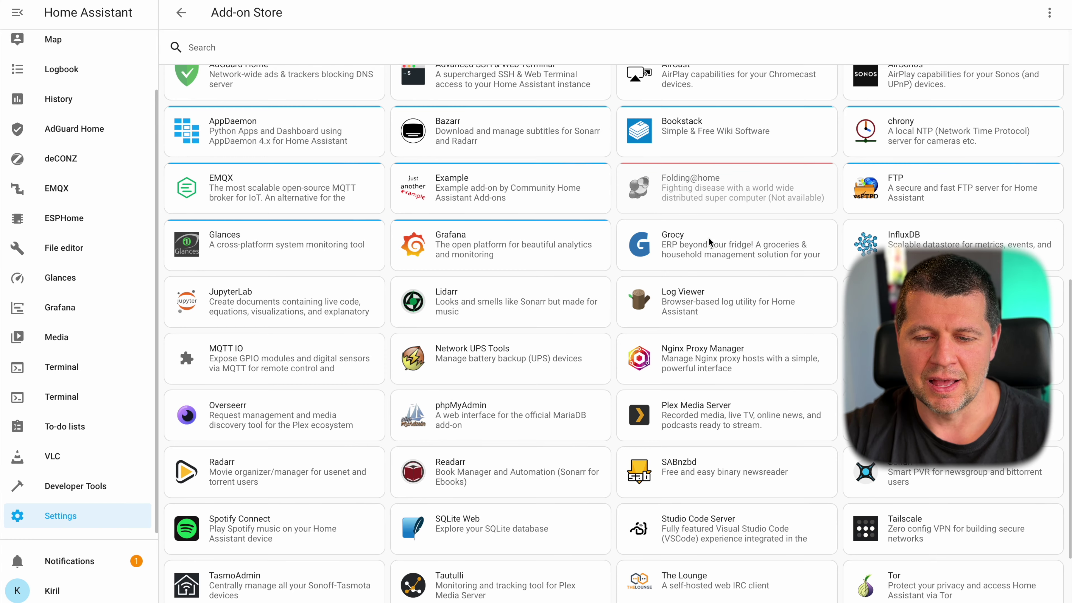
- Open the Grocy add-on's page and open its Grocy project link in a new browser tab
click(709, 238)
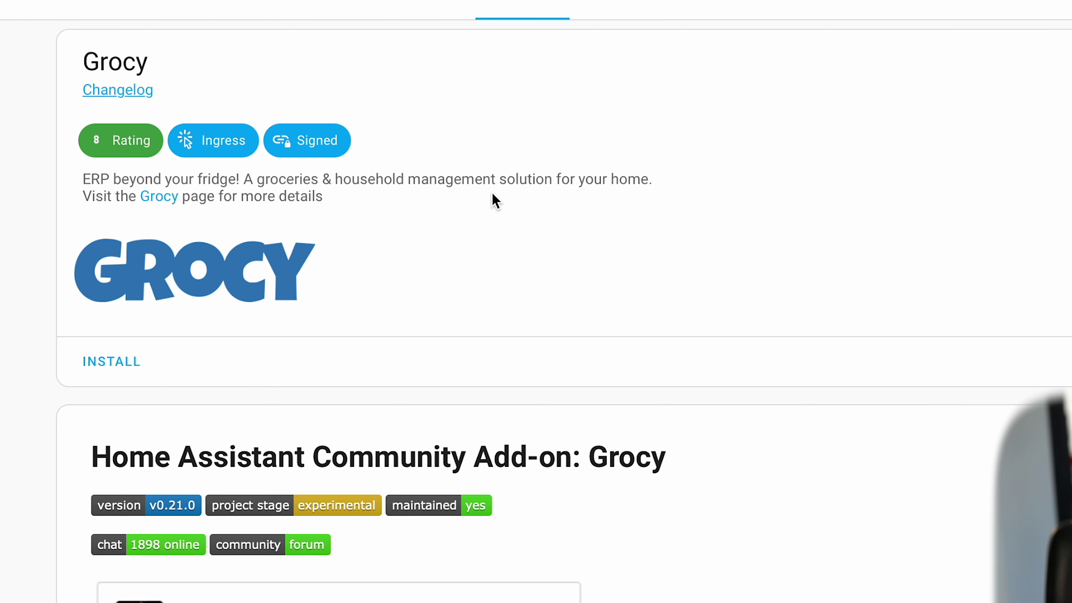
right_click(162, 199)
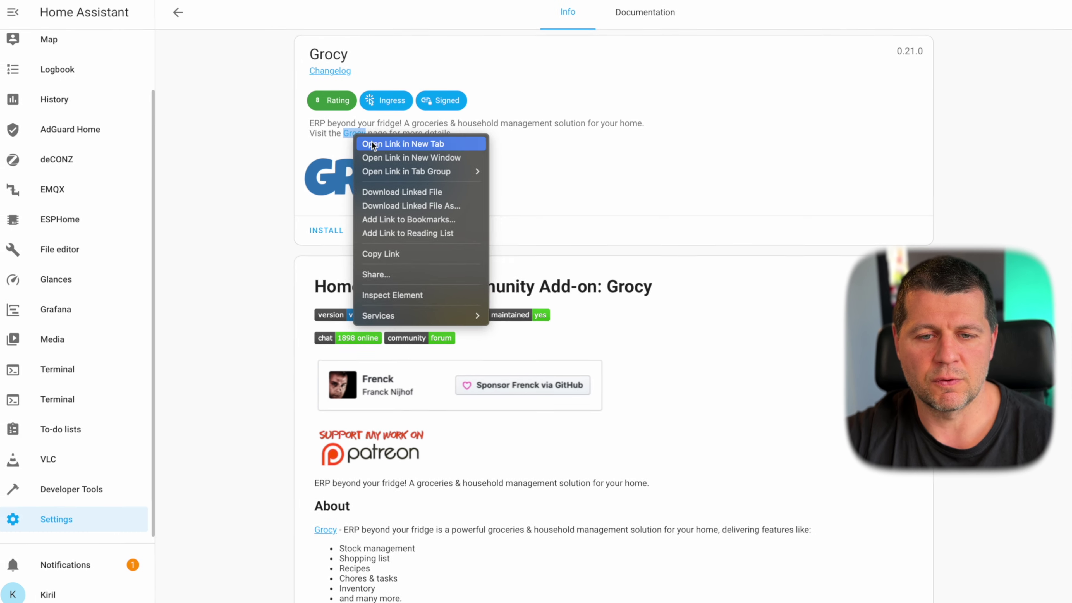
click(239, 192)
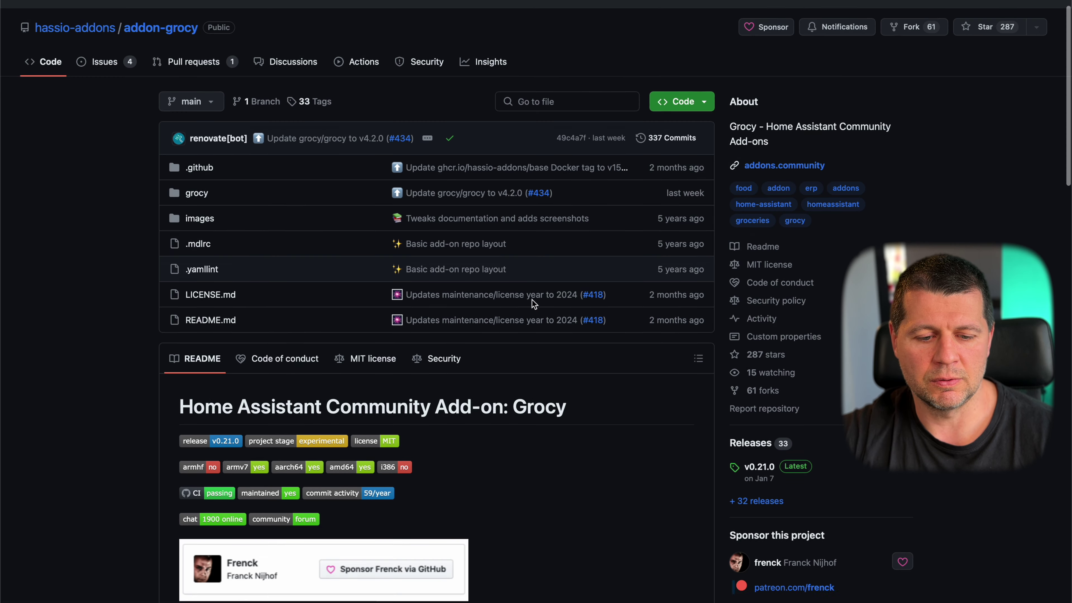
- Read through the addon-grocy README on GitHub, then start installing Grocy from its add-on page
scroll(532, 299, down, 4)
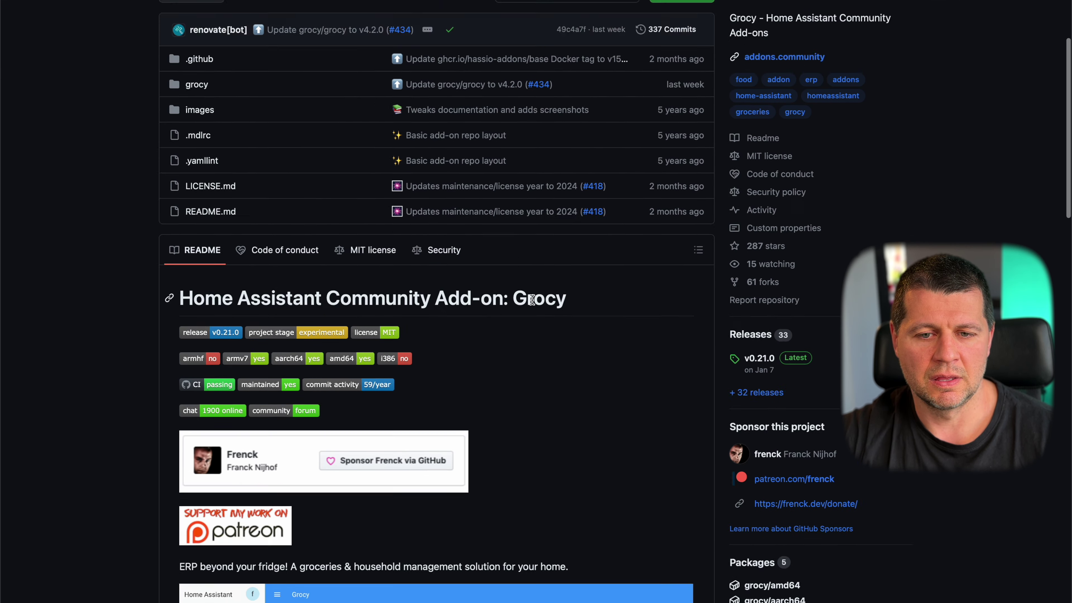
scroll(532, 299, down, 8)
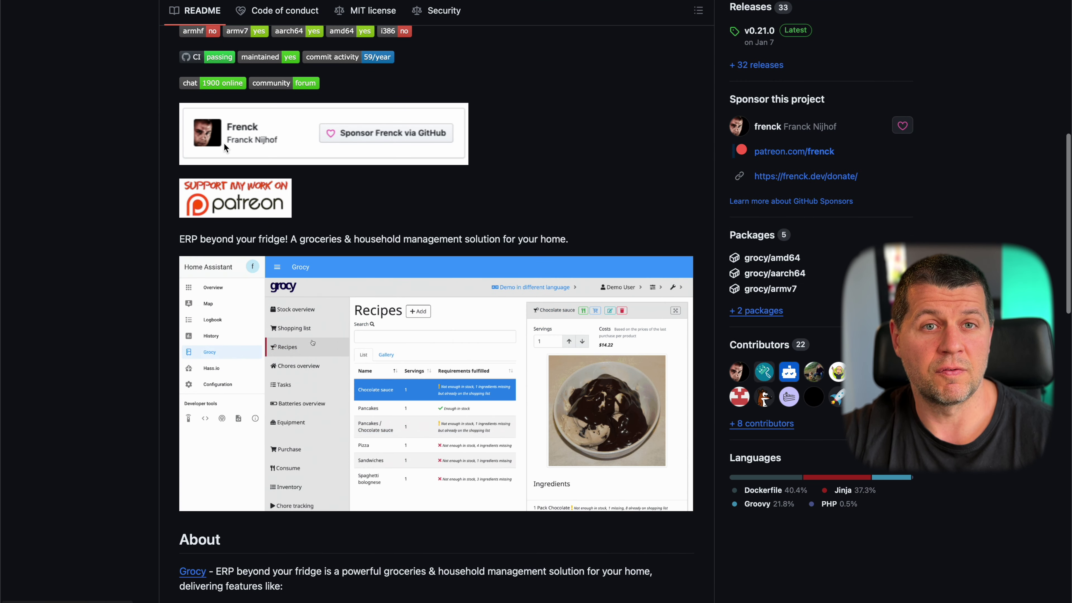
scroll(294, 251, down, 5)
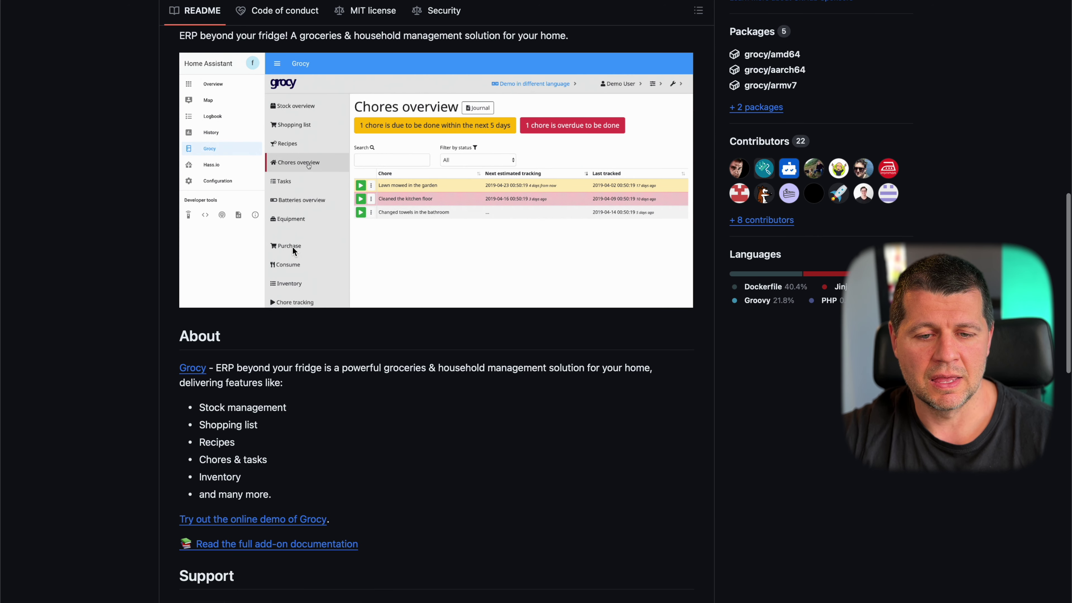
scroll(293, 247, up, 2)
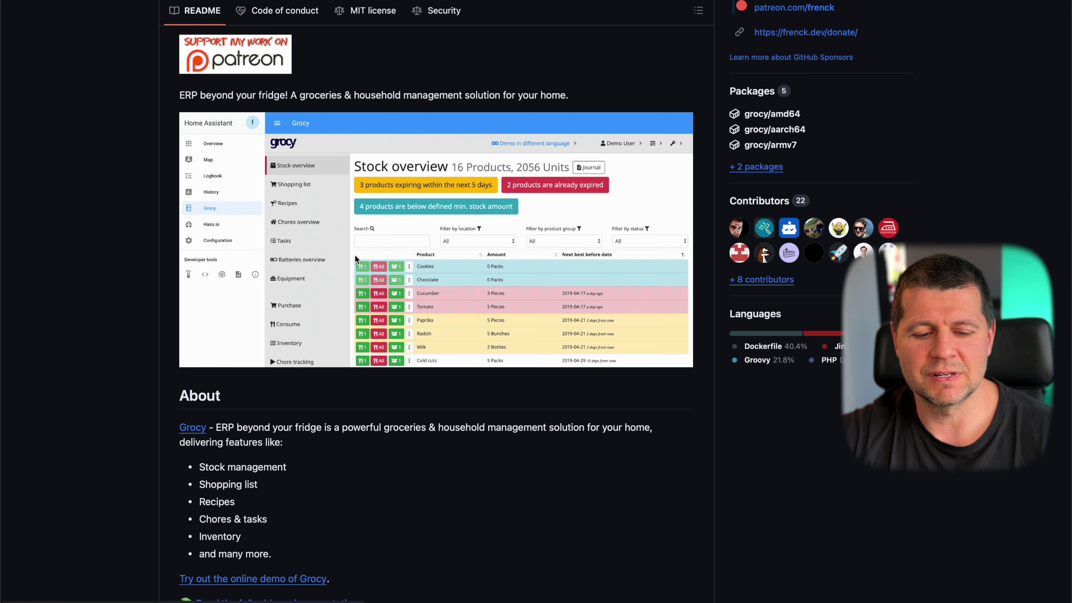
scroll(355, 256, down, 4)
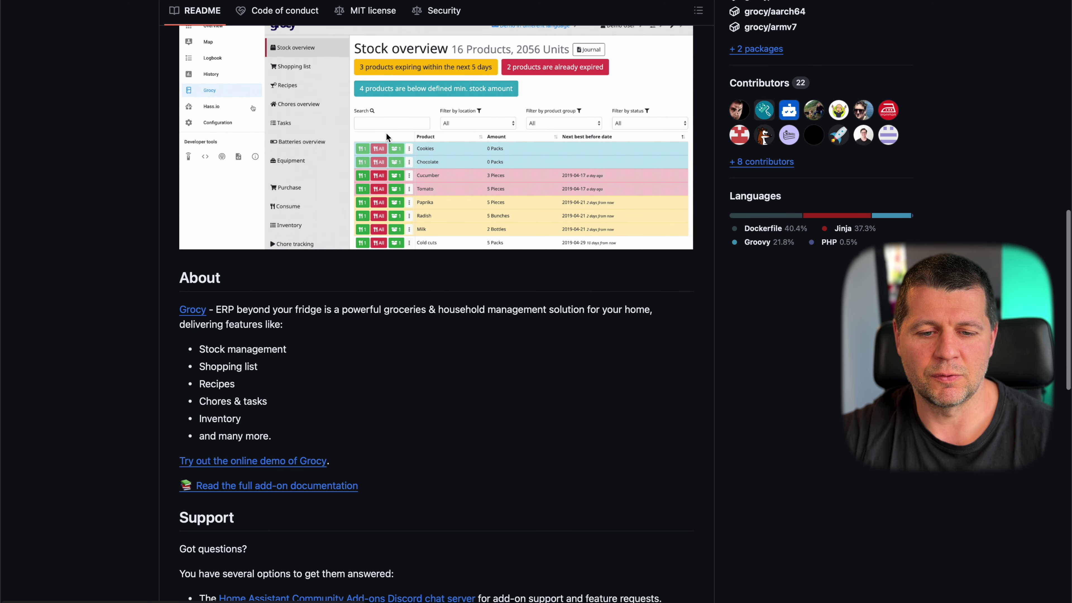
scroll(423, 172, down, 10)
scroll(423, 157, up, 15)
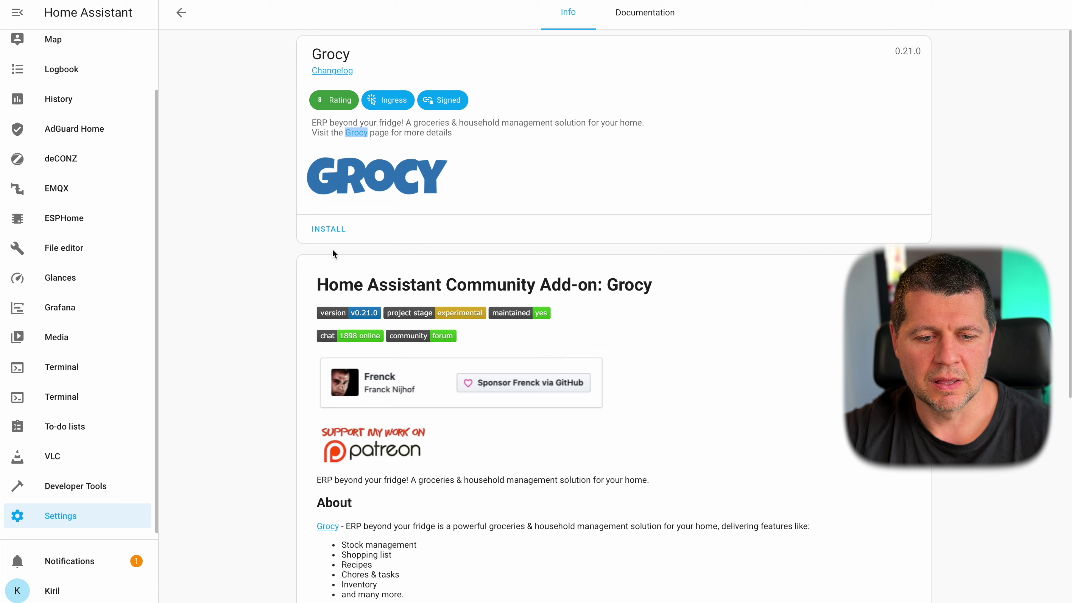
double_click(332, 229)
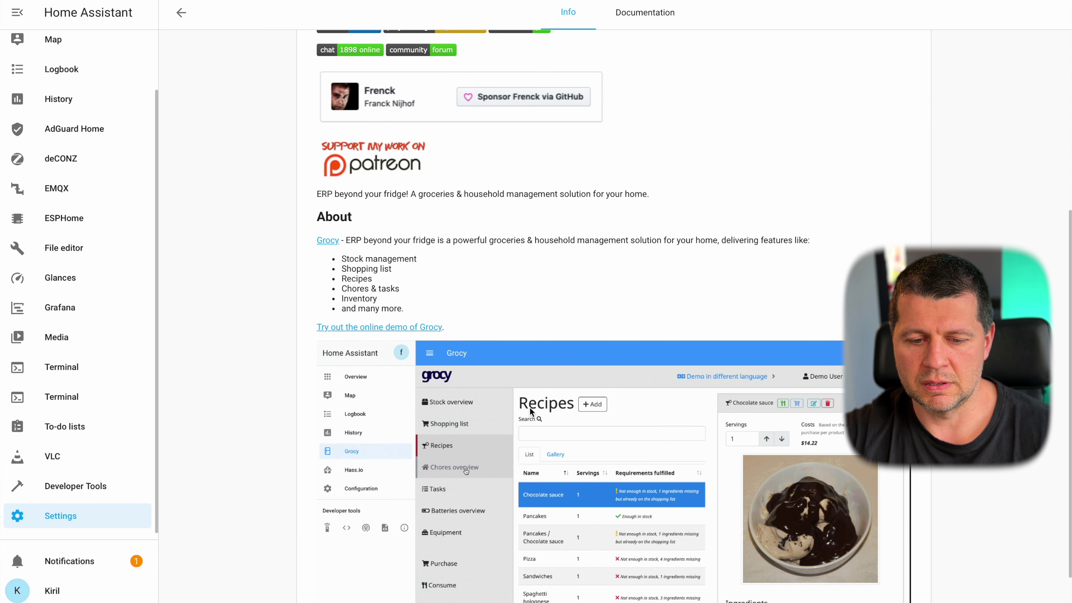
- Open Home Assistant's Settings page in a new browser tab and switch to it
scroll(494, 327, up, 10)
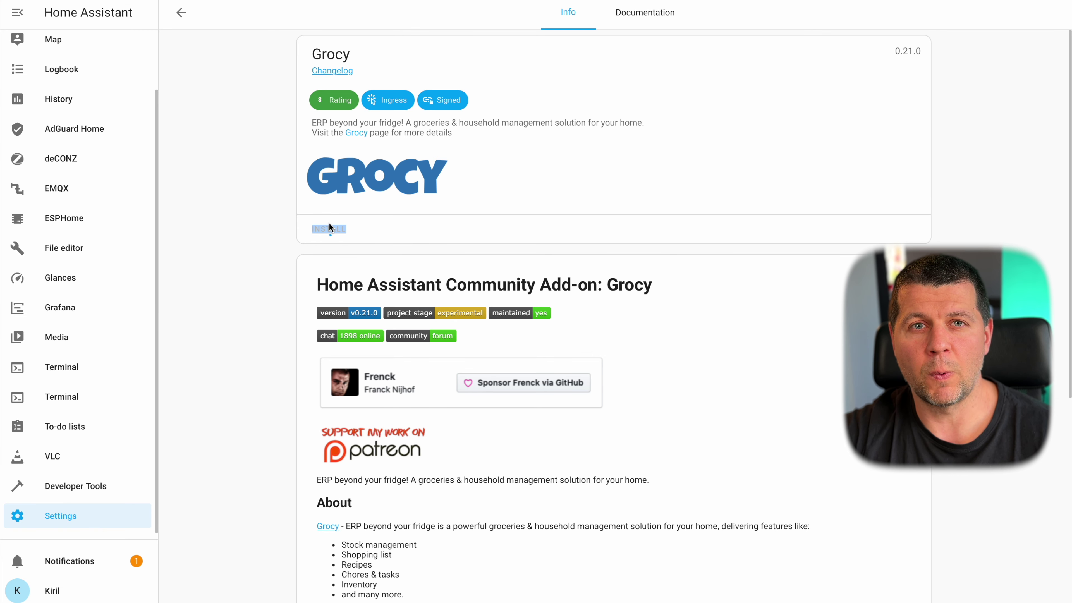
right_click(73, 513)
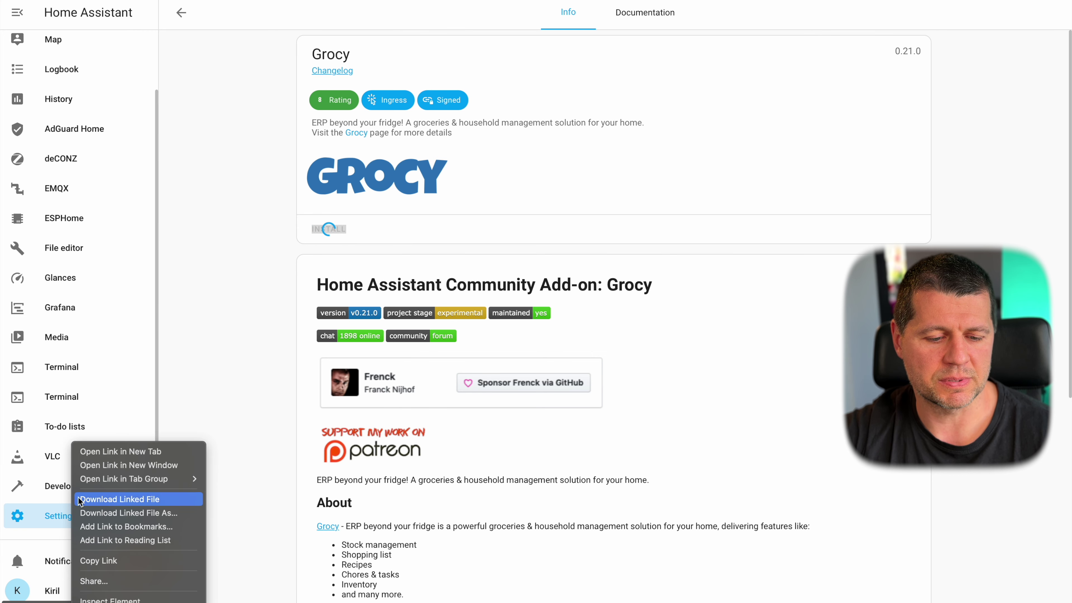
click(112, 451)
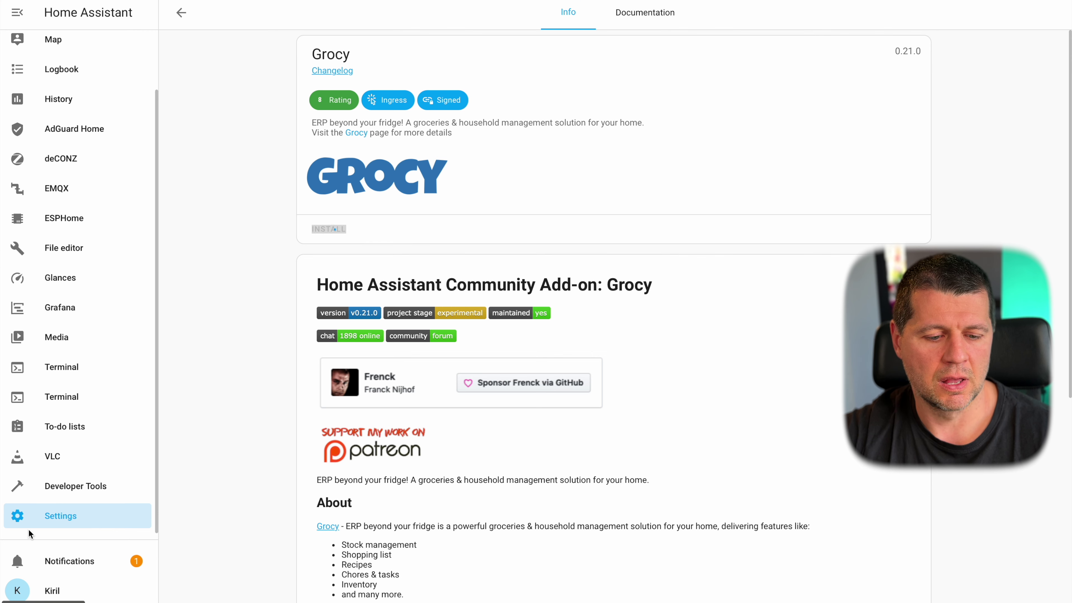
right_click(55, 523)
click(127, 448)
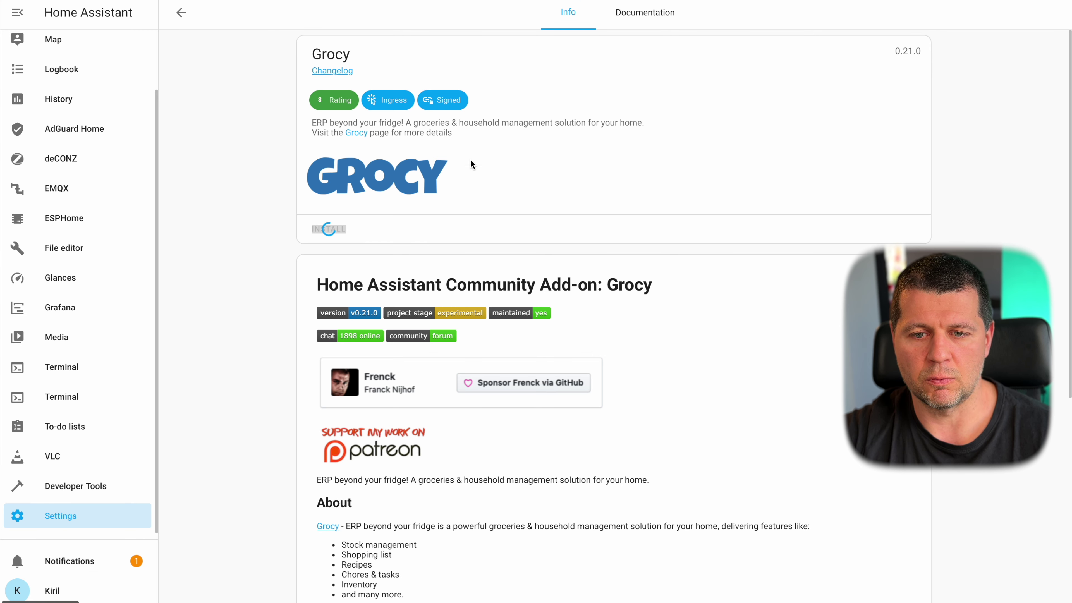
click(633, 1)
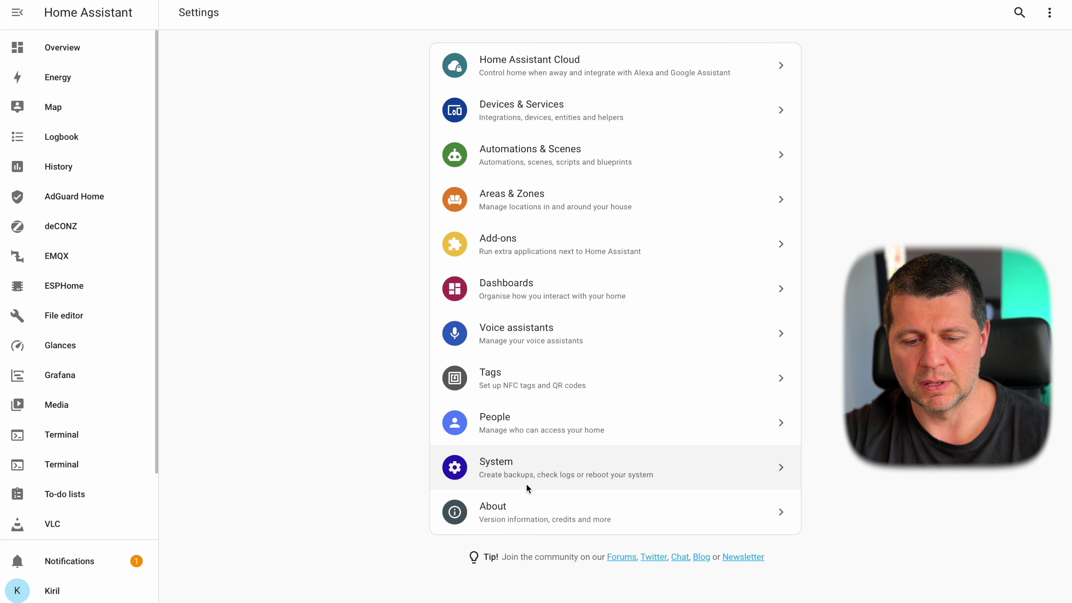
- Go to Settings > System > Hardware and review the Raspberry Pi 5 processor and memory graphs
click(524, 469)
click(530, 385)
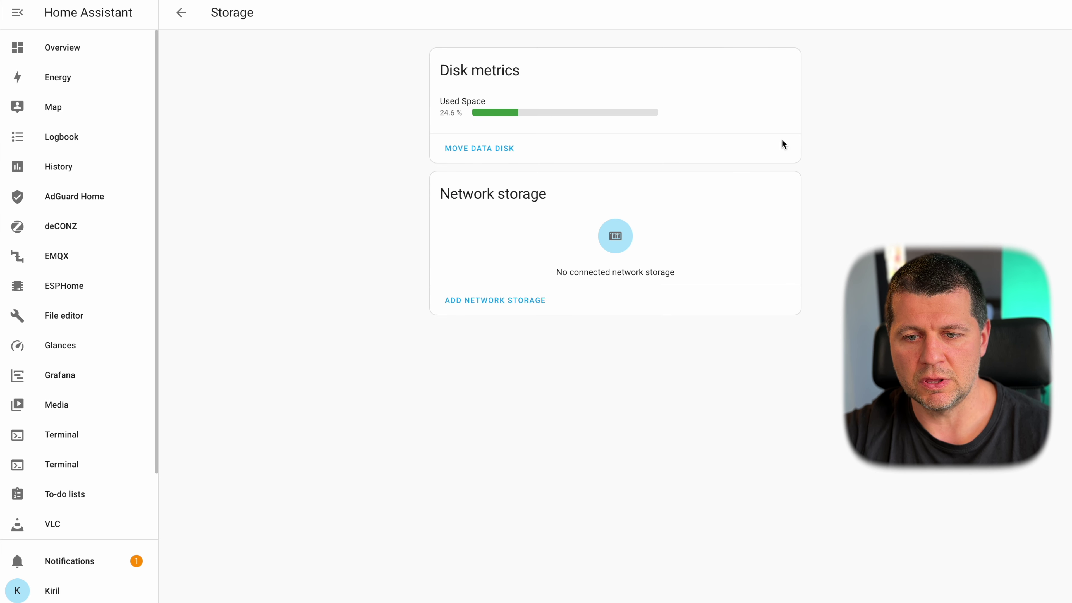
key(alt+Left)
key(alt+Left)
click(540, 457)
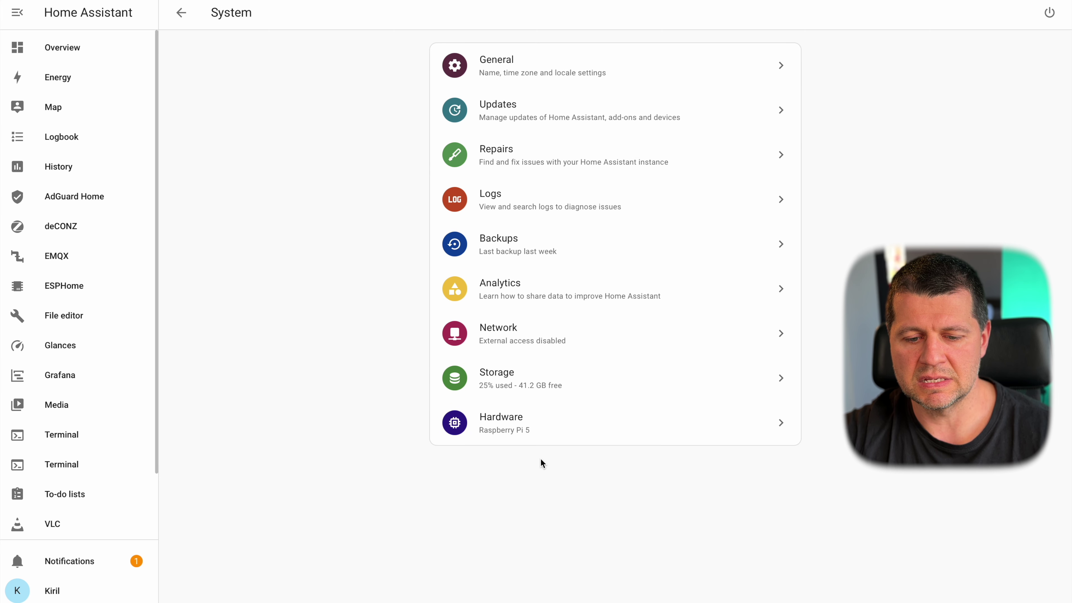
click(544, 428)
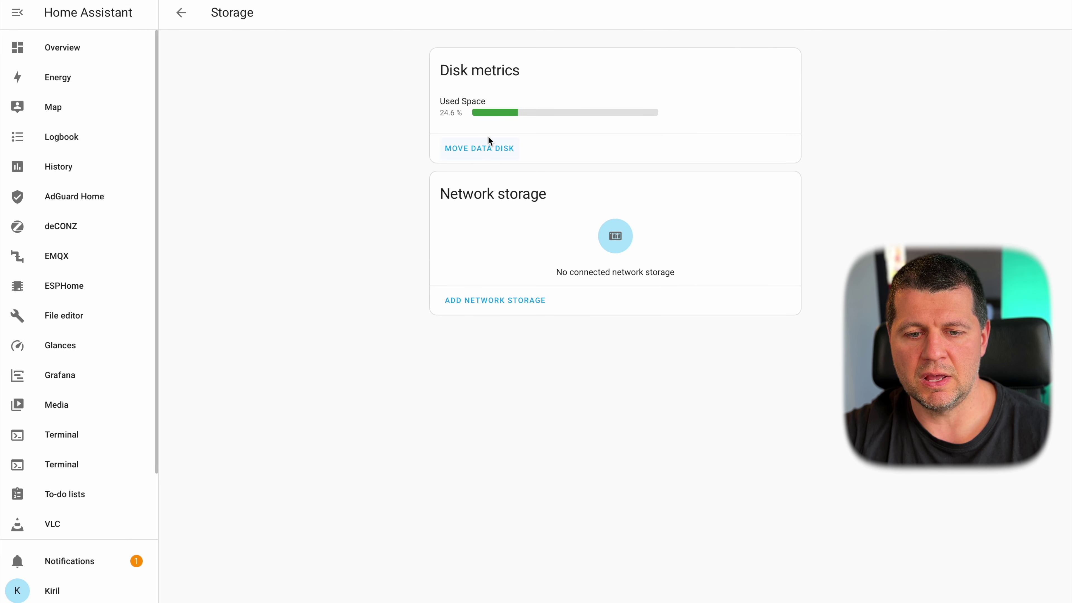
mouse_move(505, 112)
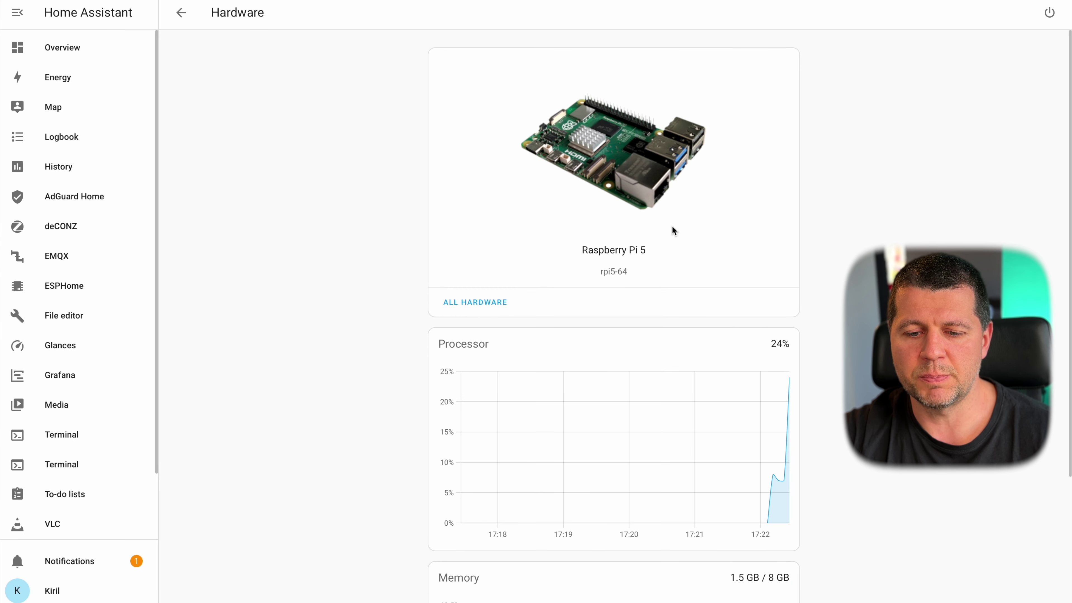
scroll(673, 231, down, 5)
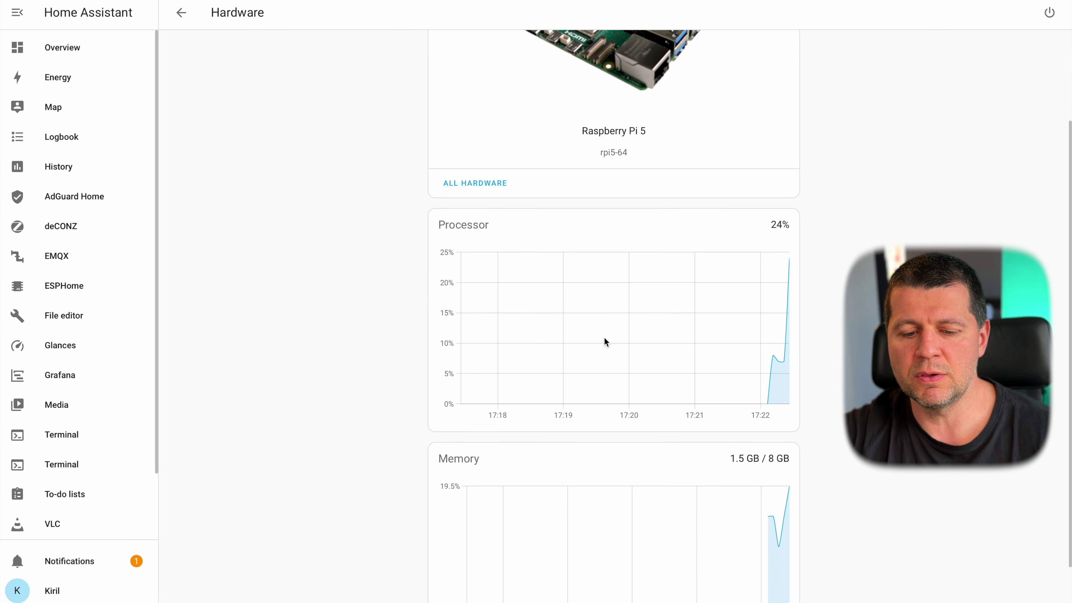
scroll(603, 342, down, 3)
scroll(626, 395, up, 4)
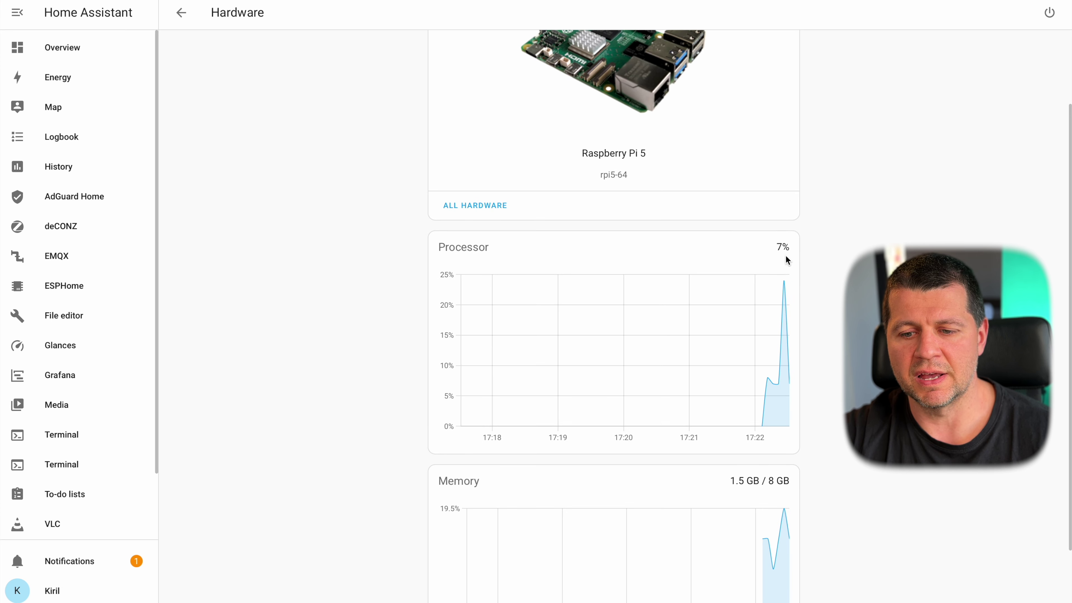
scroll(751, 350, down, 3)
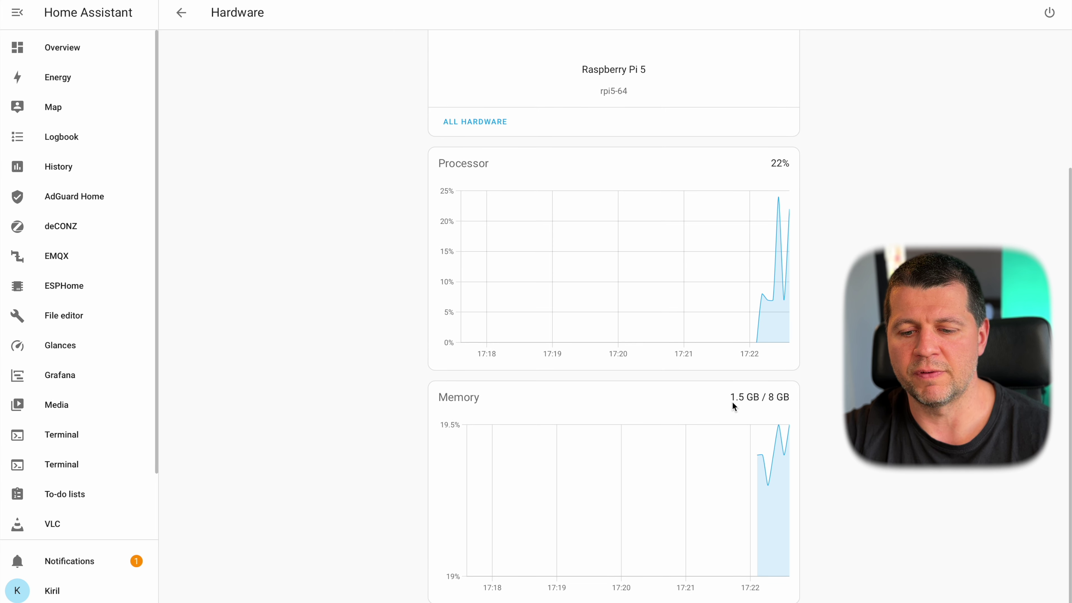
scroll(760, 299, up, 3)
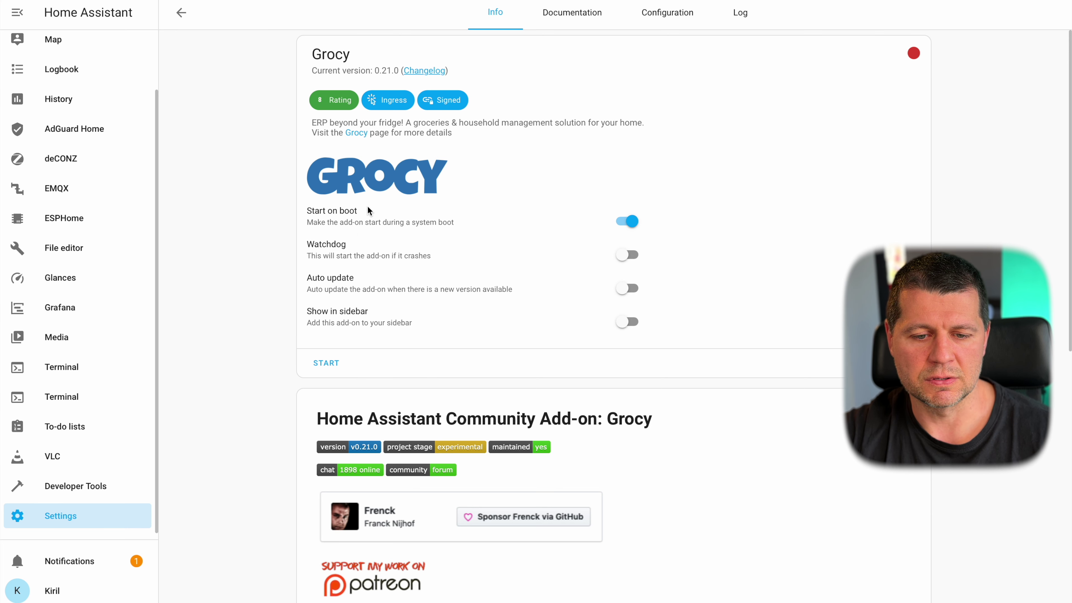
- Turn on Grocy's Watchdog and Show in sidebar toggles, then start the add-on
click(624, 255)
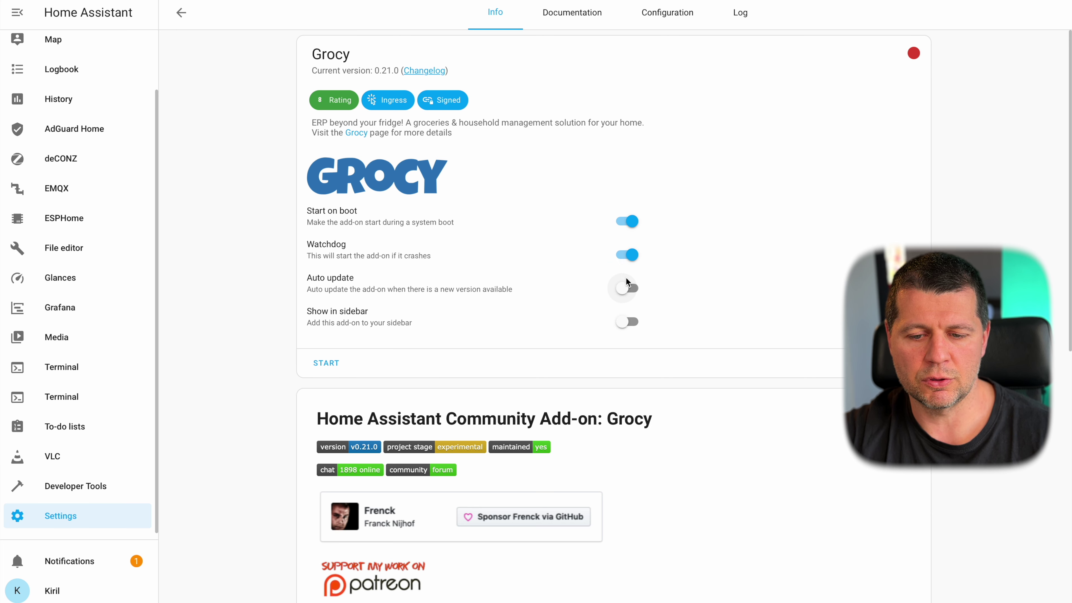
click(628, 325)
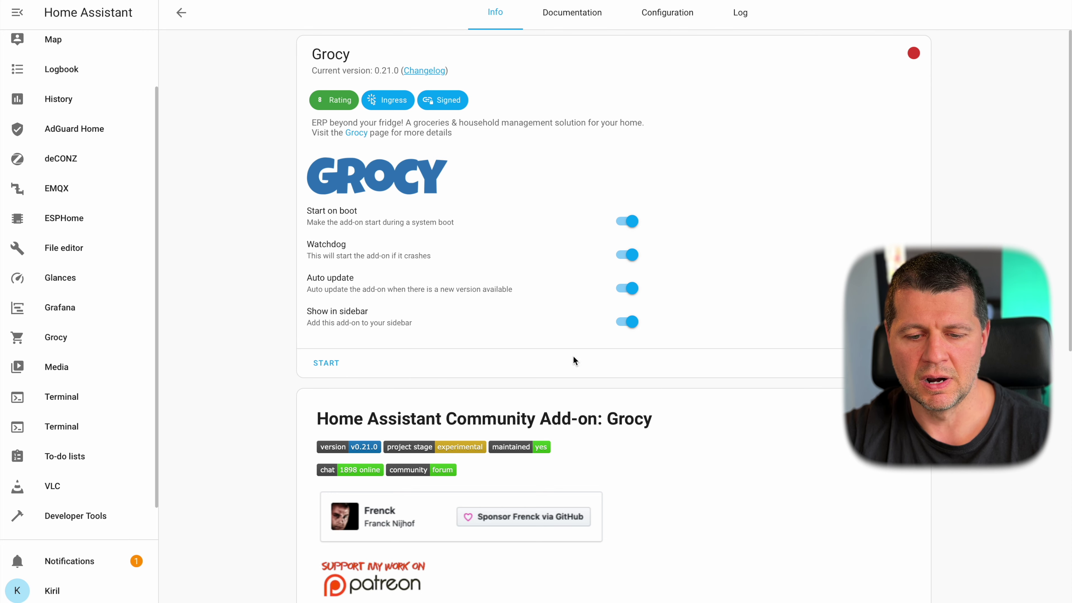
click(336, 364)
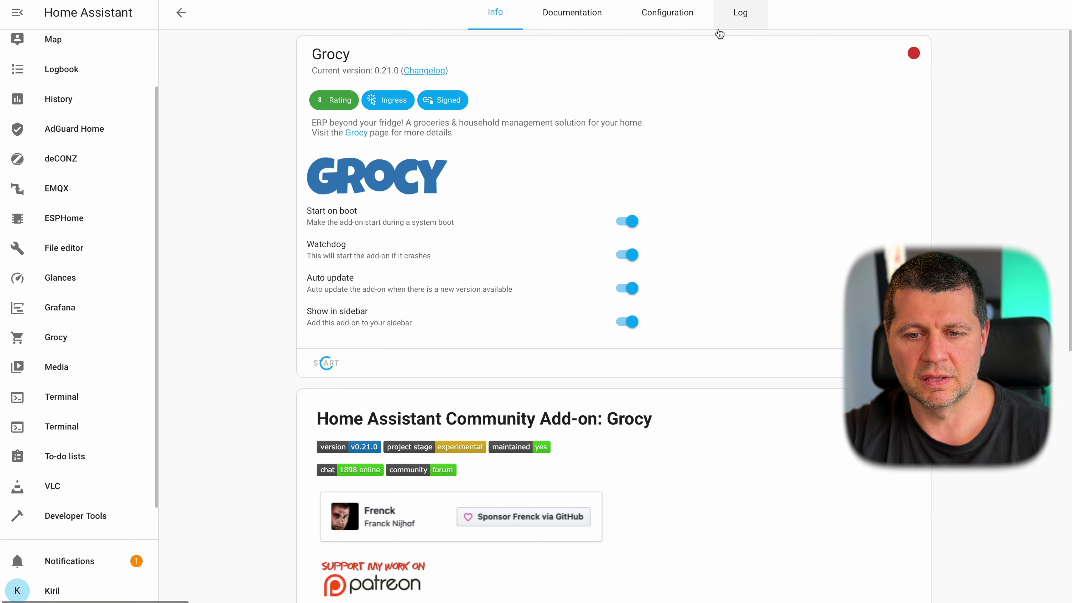
- Review Grocy's Configuration options such as currency, then reload the Info tab to confirm it is running
click(660, 17)
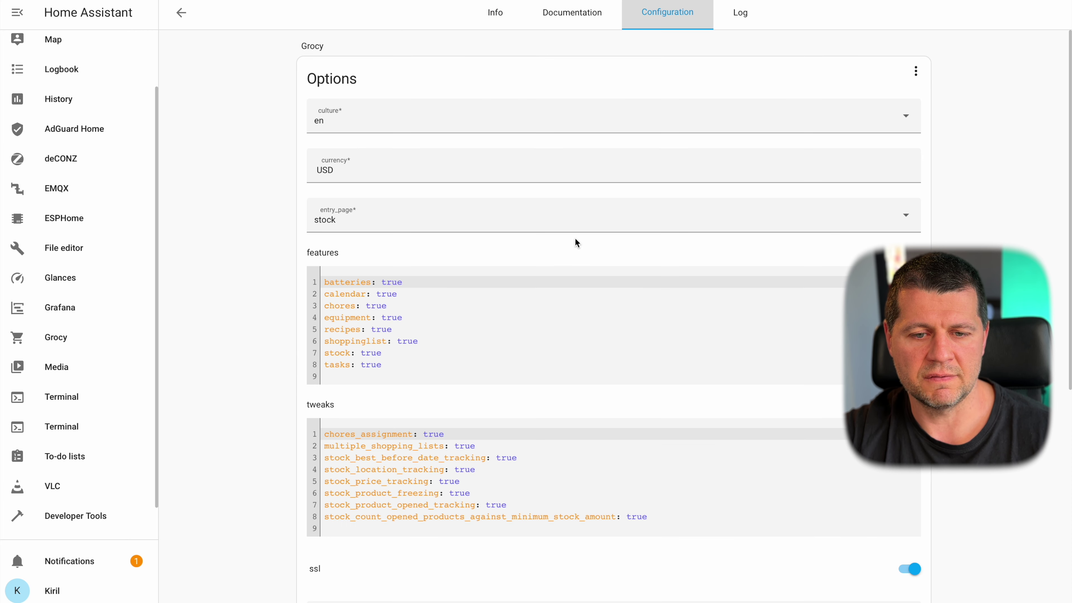
scroll(575, 239, down, 3)
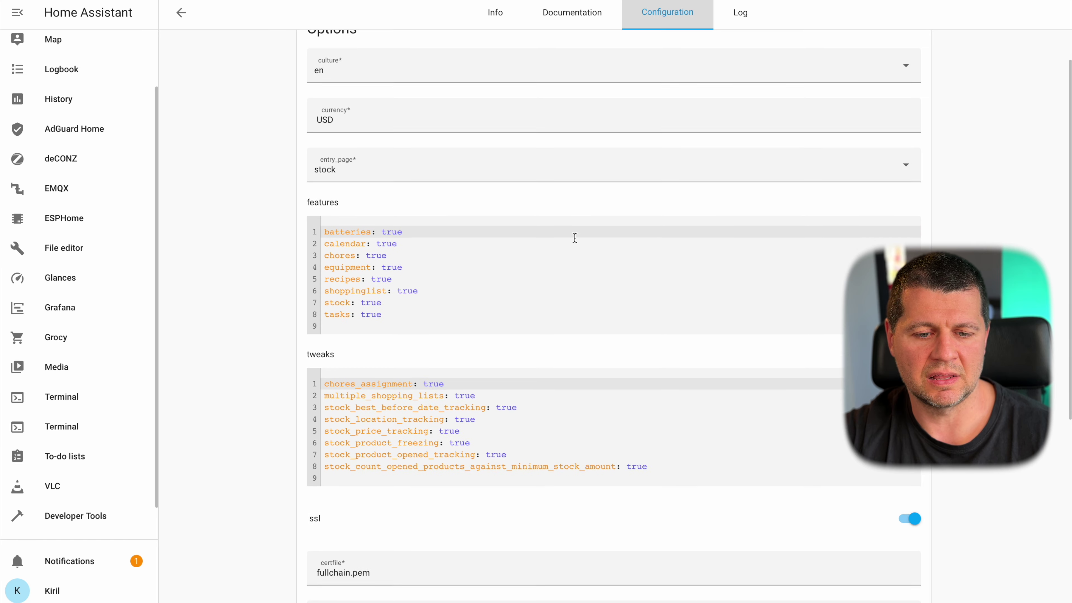
scroll(575, 238, up, 3)
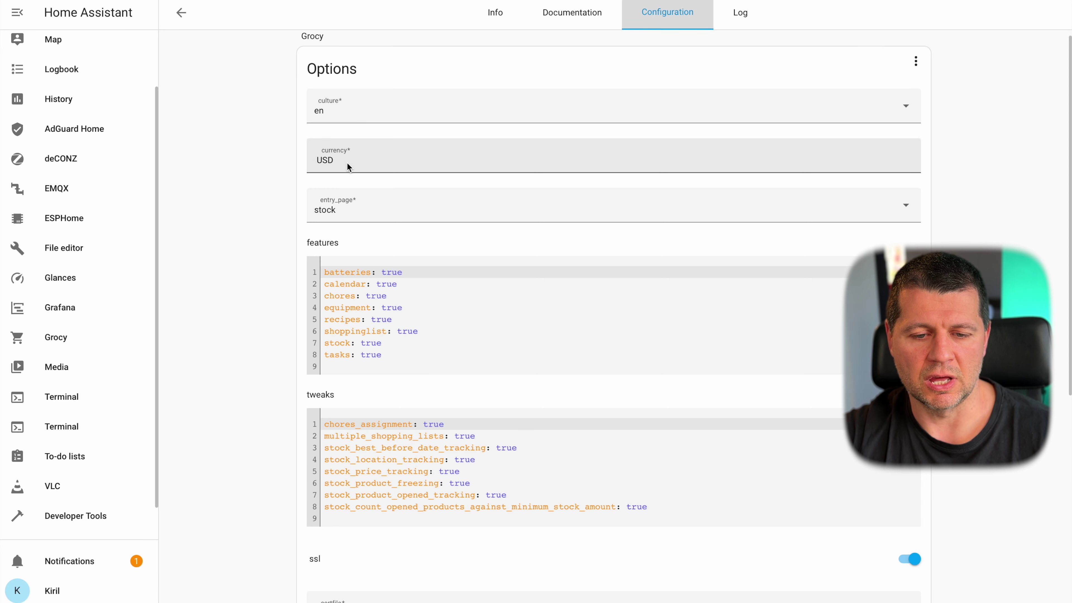
click(347, 162)
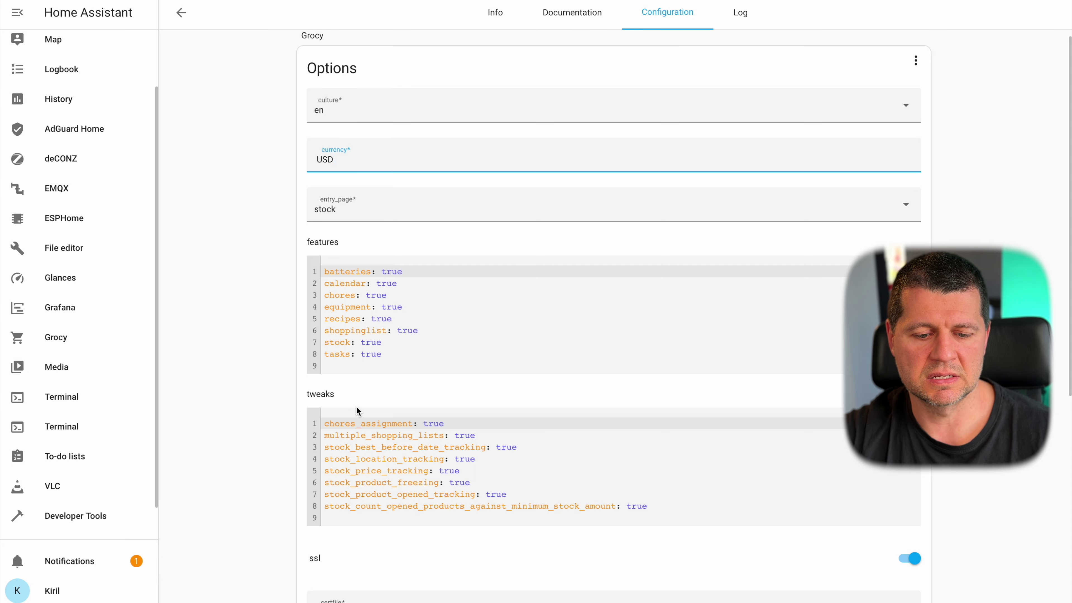
scroll(356, 407, down, 5)
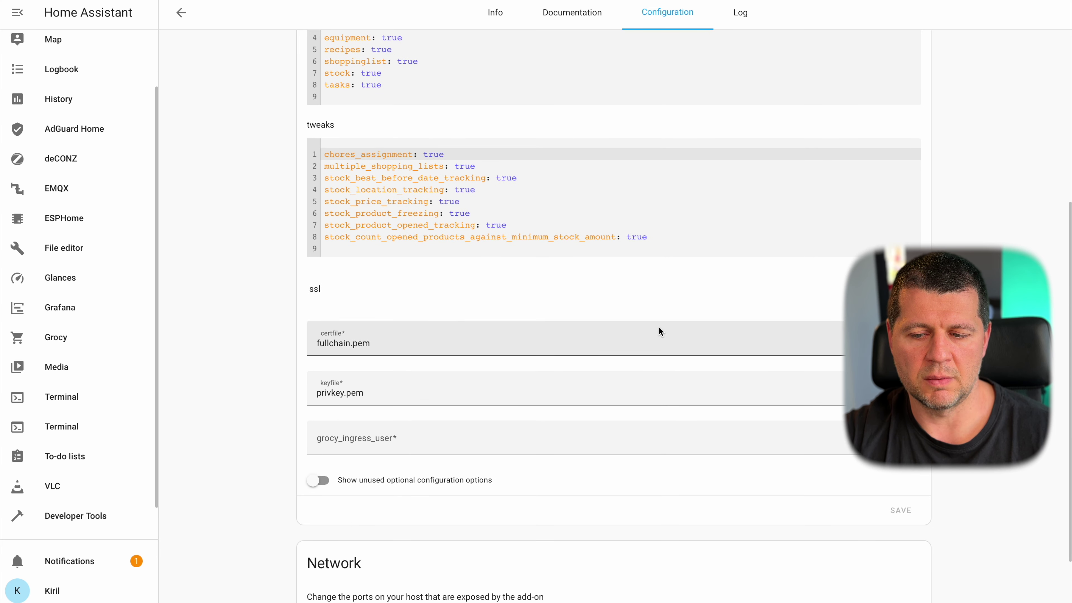
scroll(769, 381, down, 2)
scroll(769, 384, up, 5)
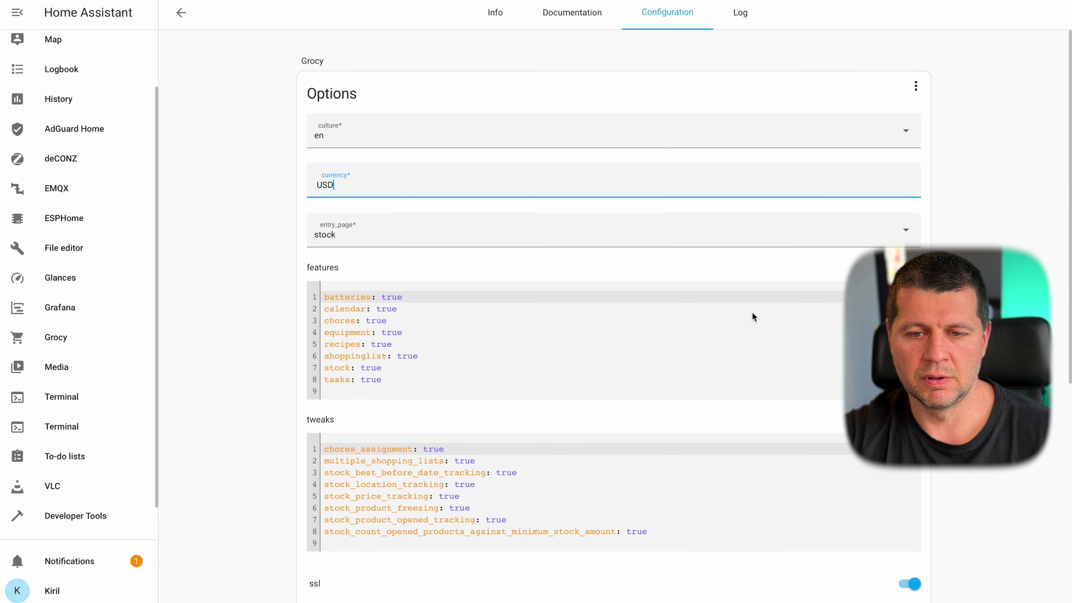
click(495, 12)
key(F5)
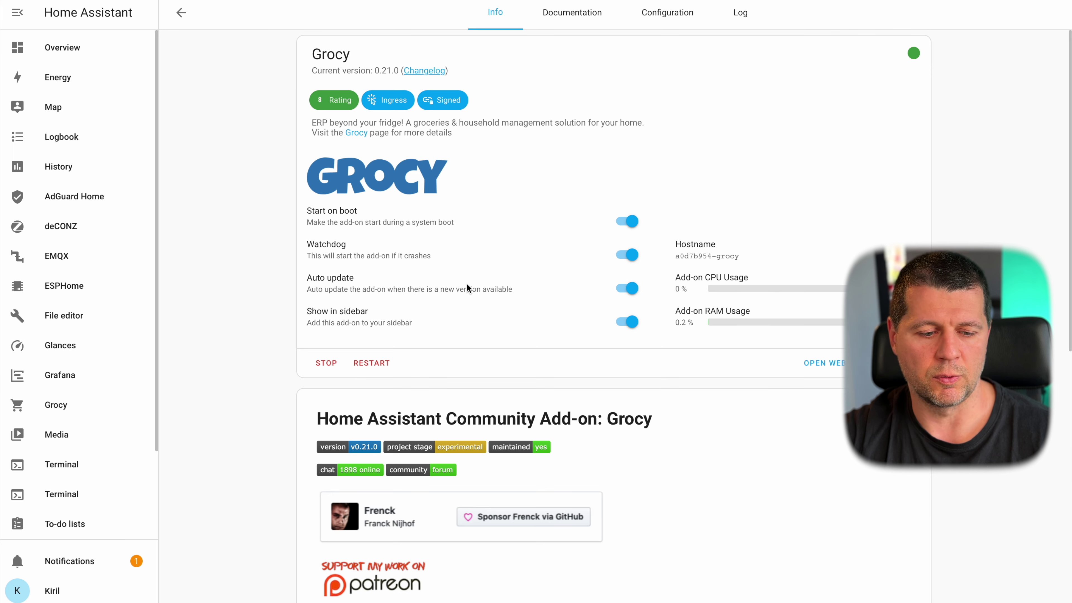
- Open the Grocy panel in a new tab and in Home Assistant, then read the Documentation tab's default login guidance
right_click(54, 414)
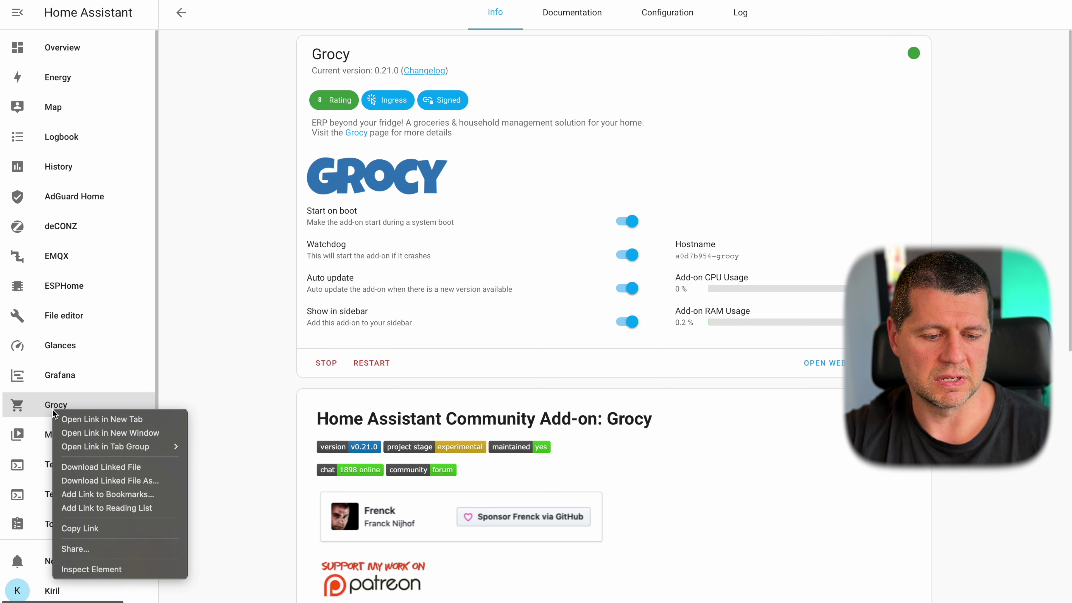
click(72, 418)
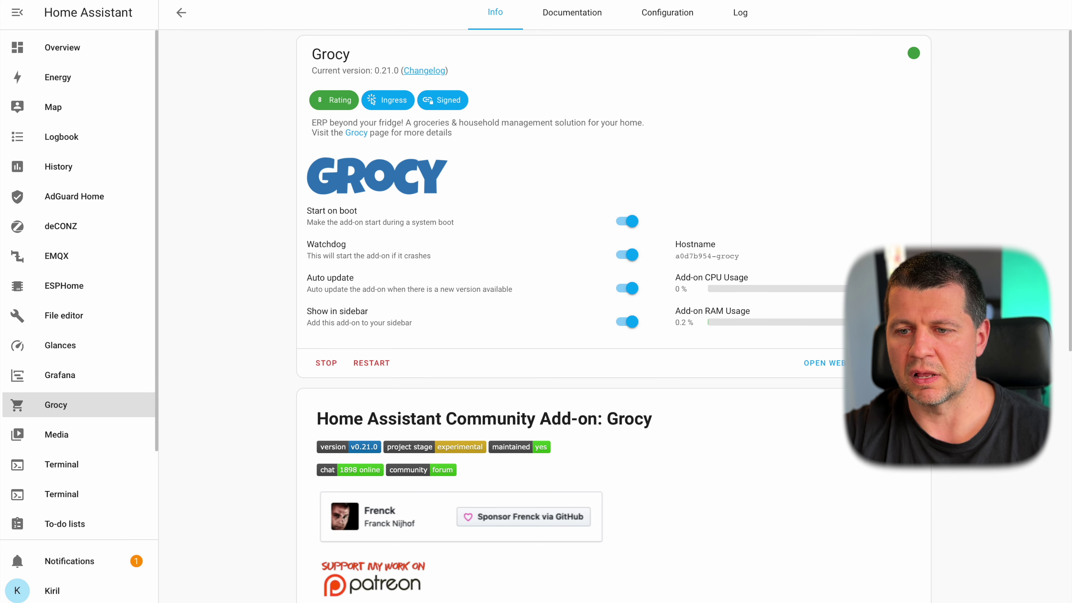
click(63, 405)
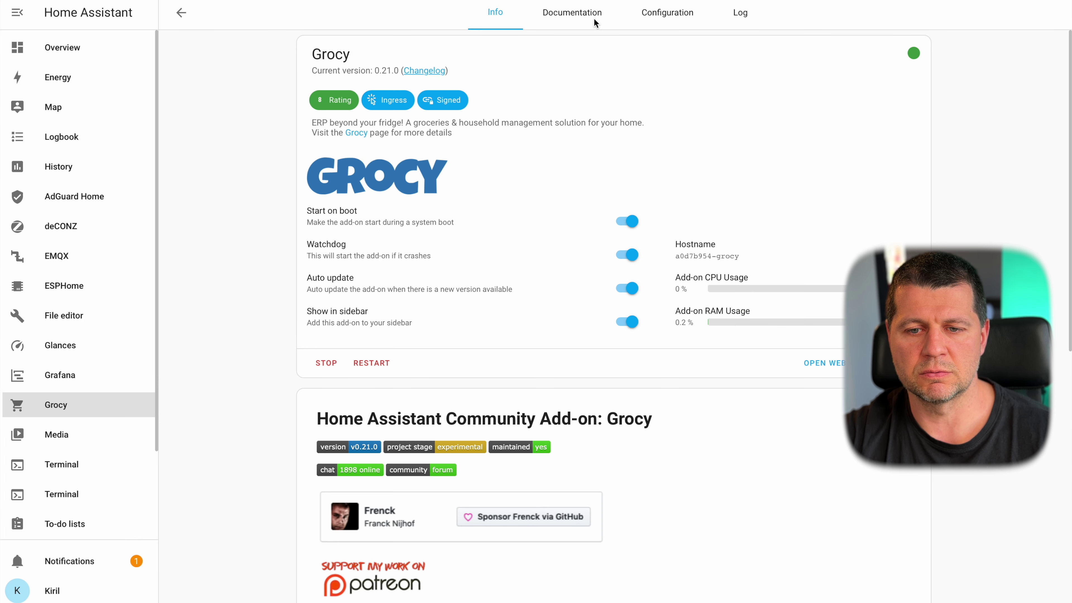
click(588, 14)
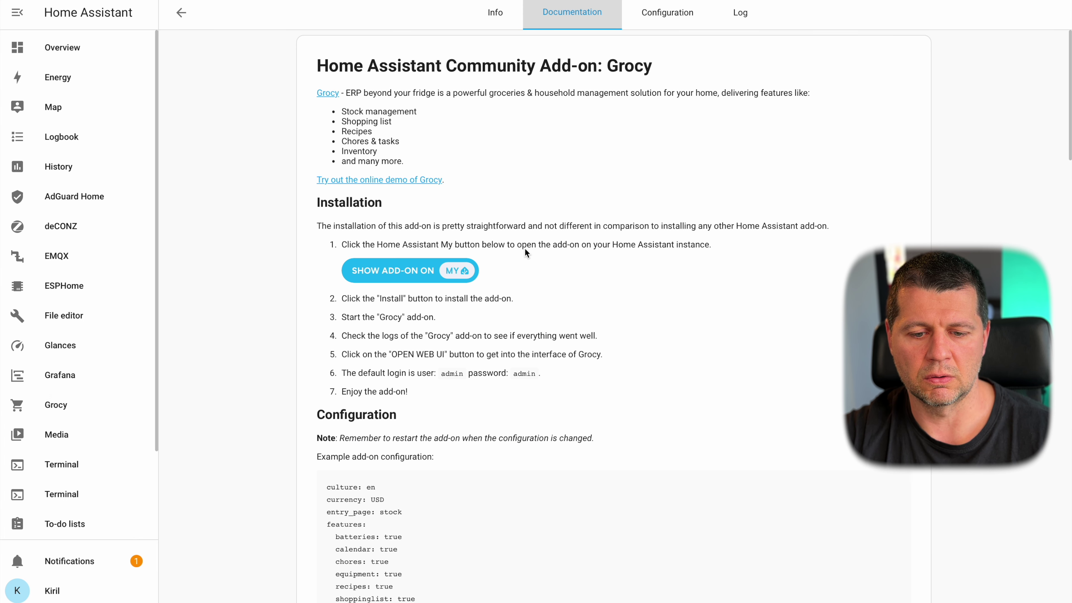
scroll(525, 252, down, 1)
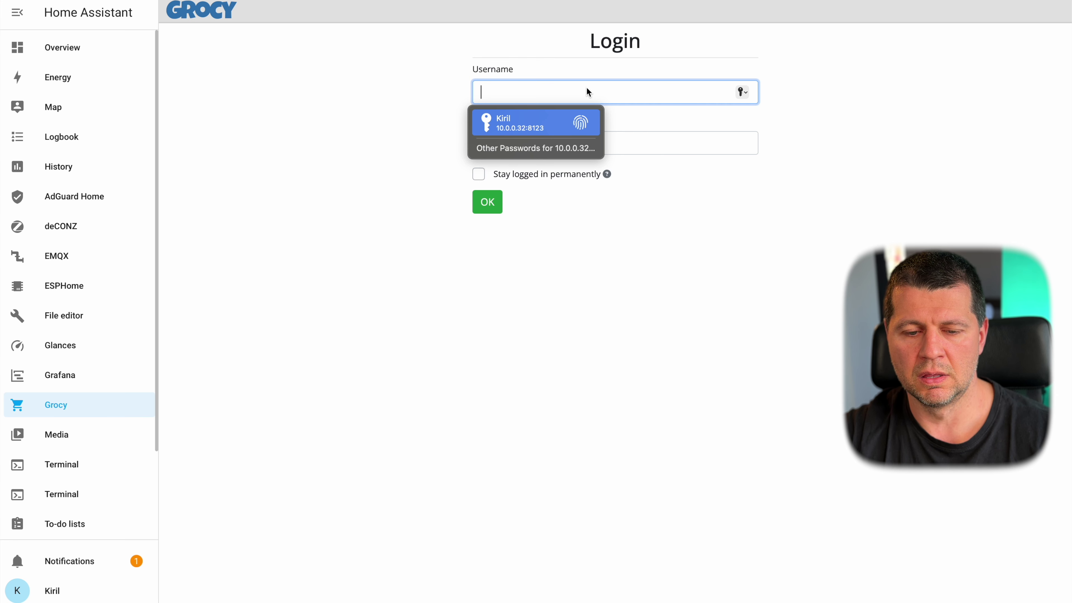
- Log into Grocy as admin with the default password, staying logged in permanently
text(admin)
key(Tab)
text(admin)
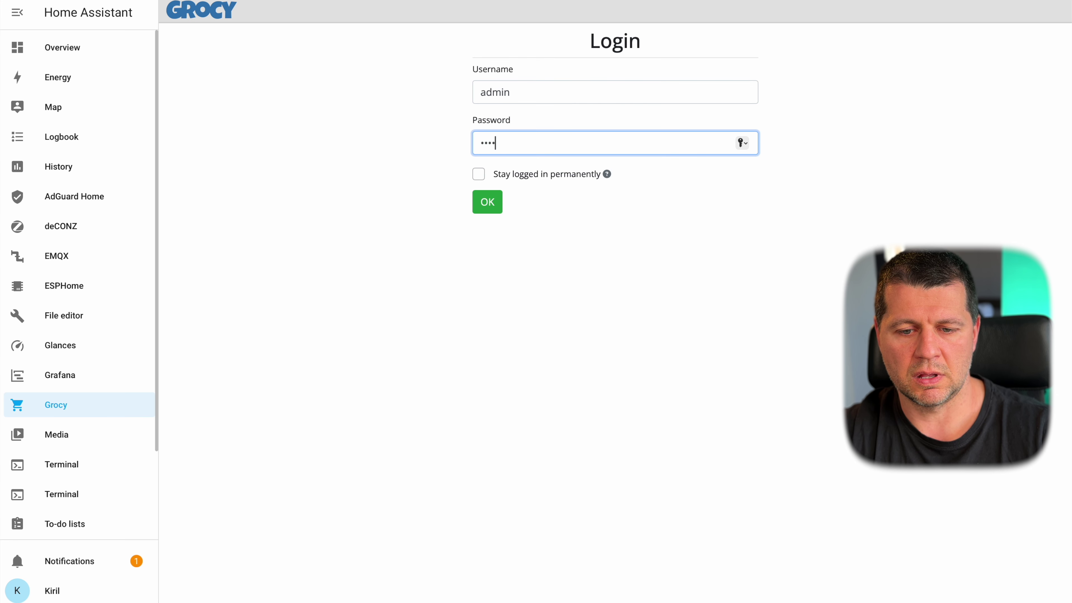
click(477, 174)
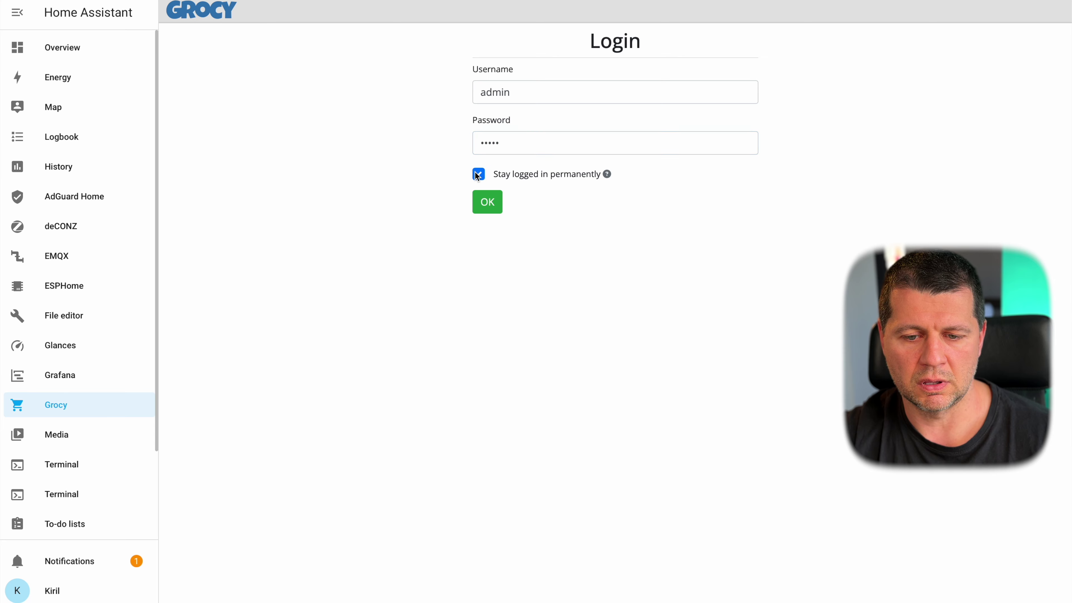
click(486, 202)
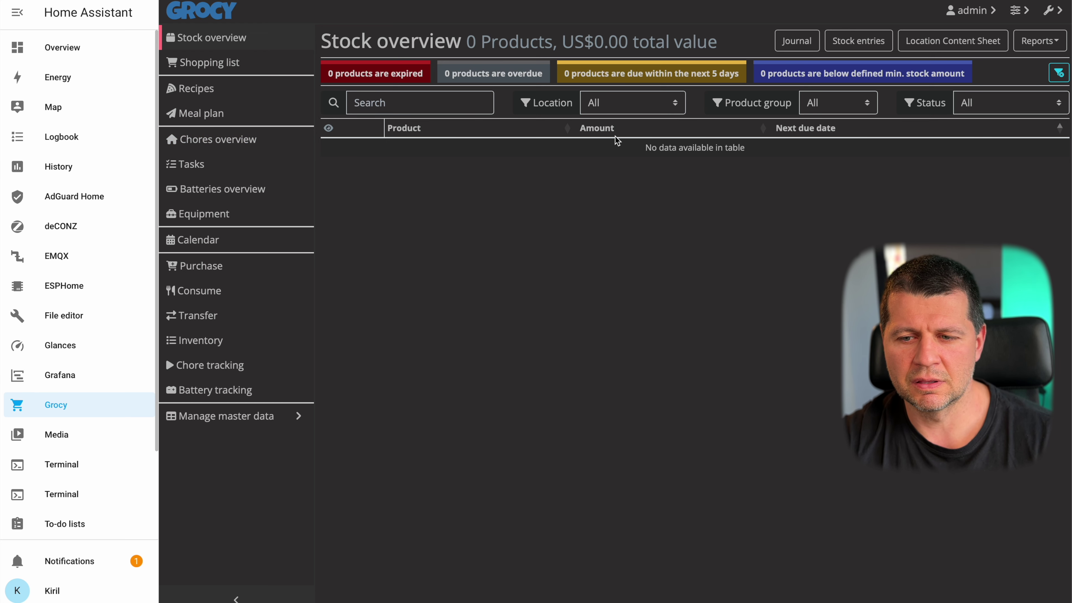
- Try the stock due filter and settings menu, then visit the Shopping list, Recipes and Meal plan pages
click(494, 74)
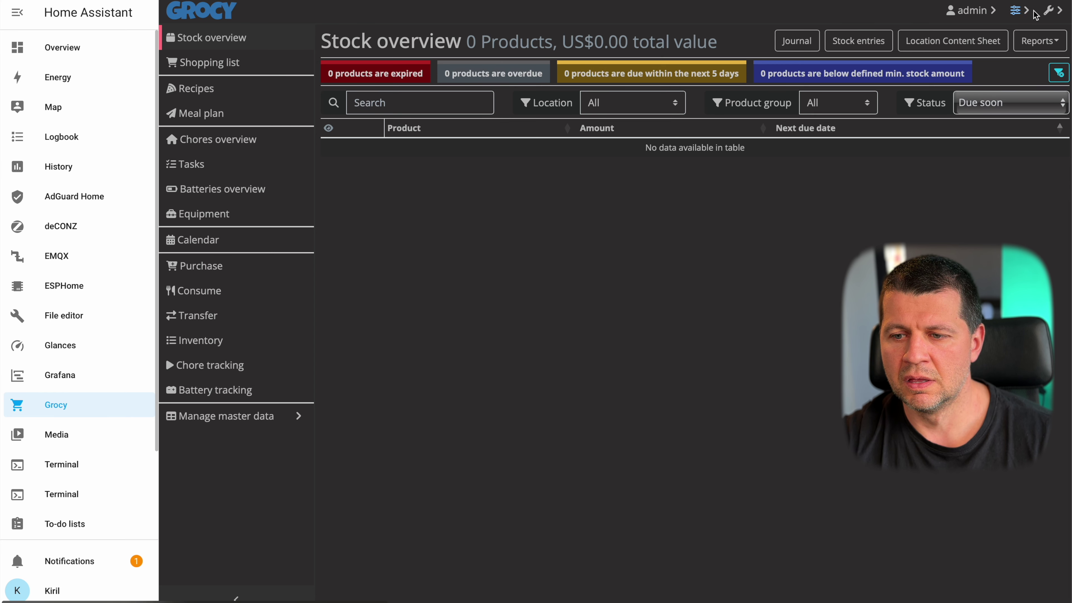
click(1047, 12)
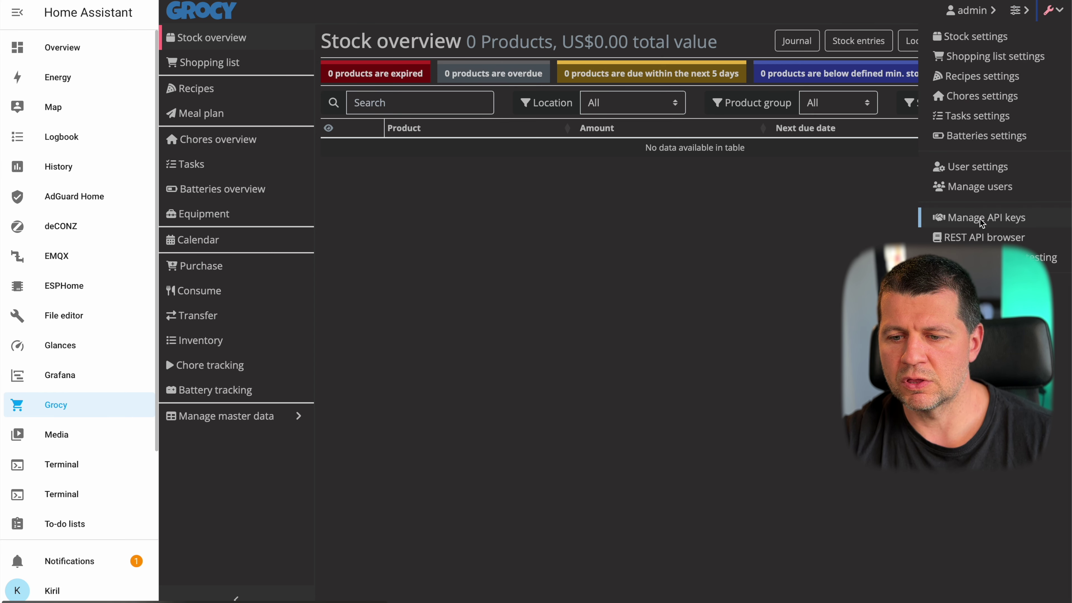
click(842, 208)
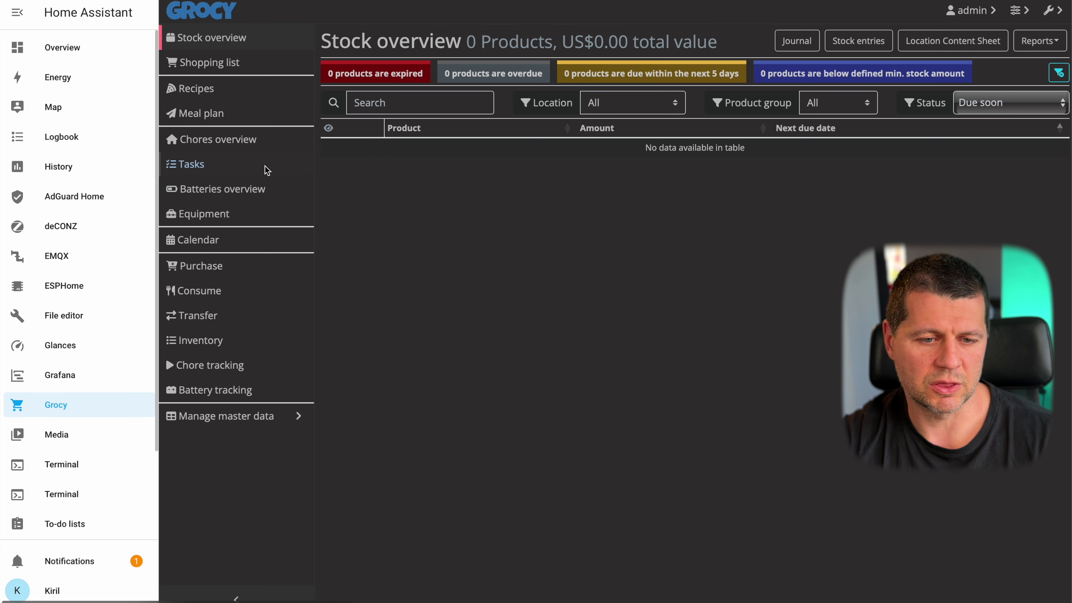
click(211, 68)
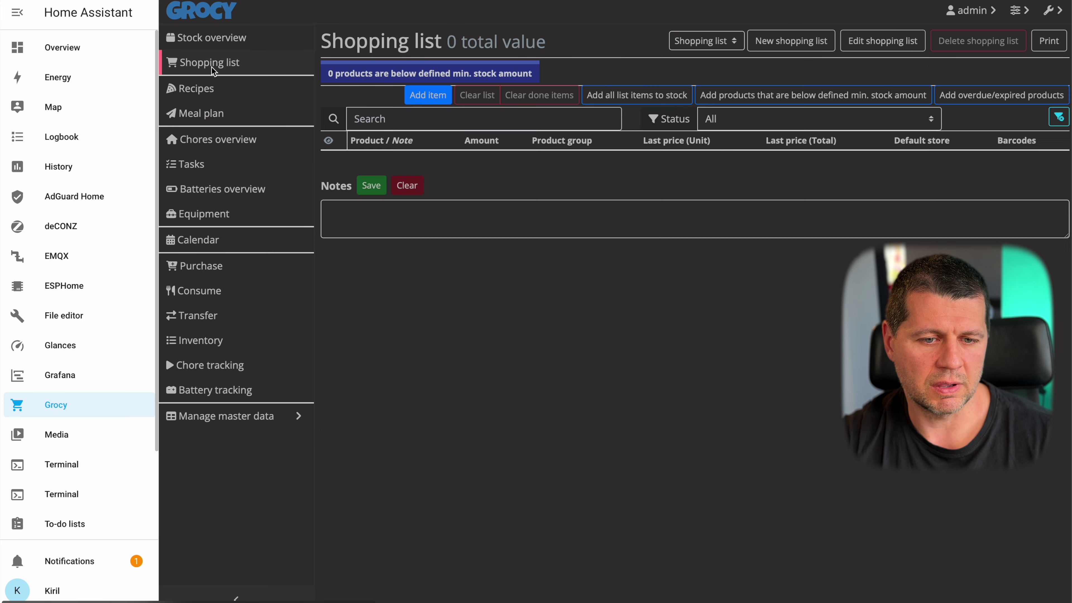
click(206, 98)
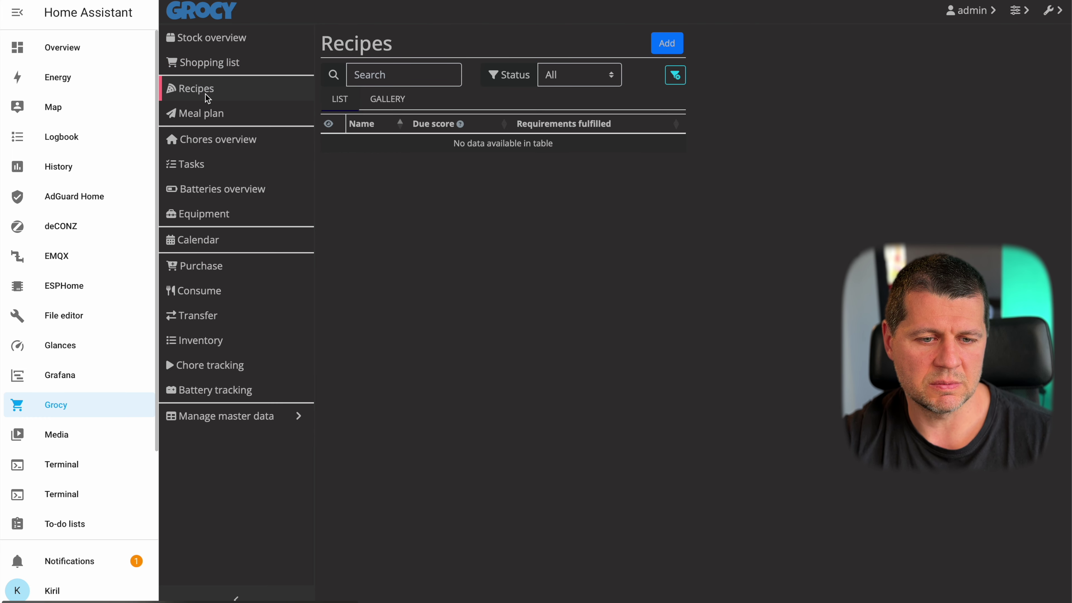
click(208, 117)
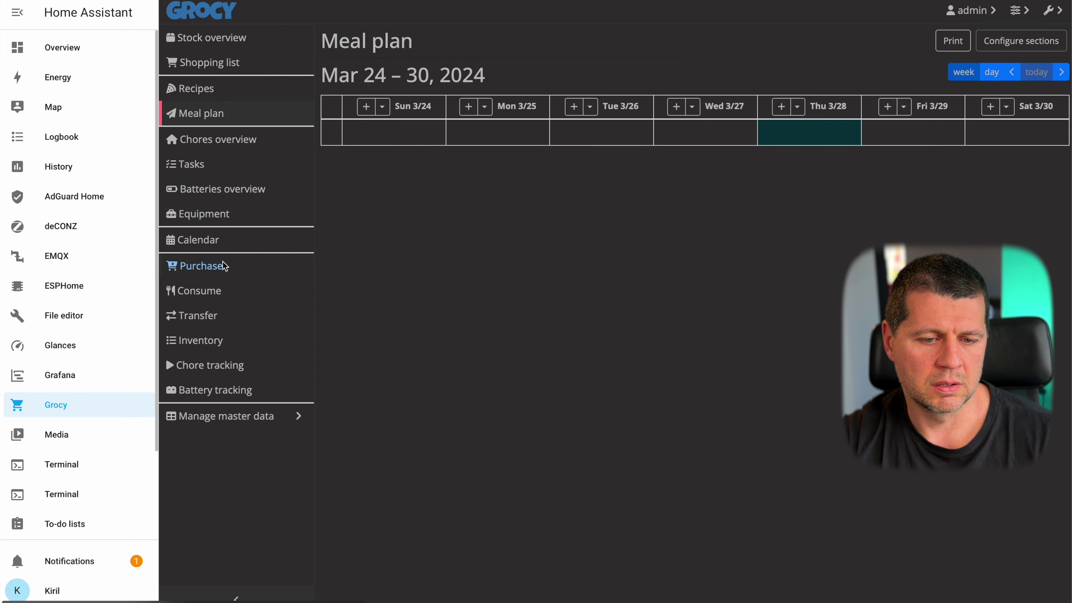
- Visit Transfer, Consume, Inventory, Chore and Battery tracking, cancel a barcode scan, and expand Manage master data
click(211, 316)
click(211, 291)
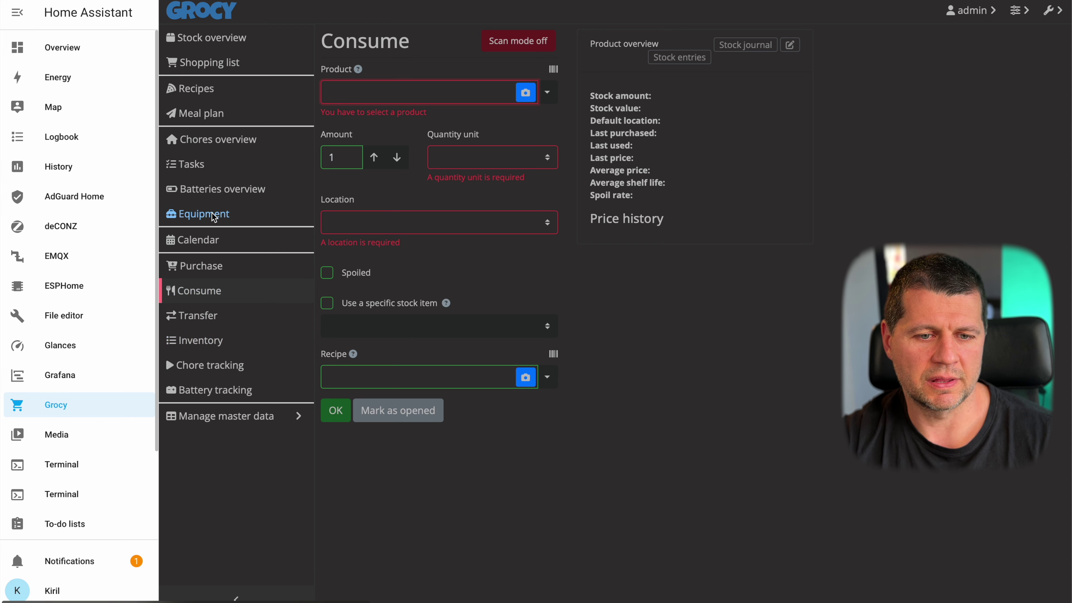
click(209, 339)
click(207, 366)
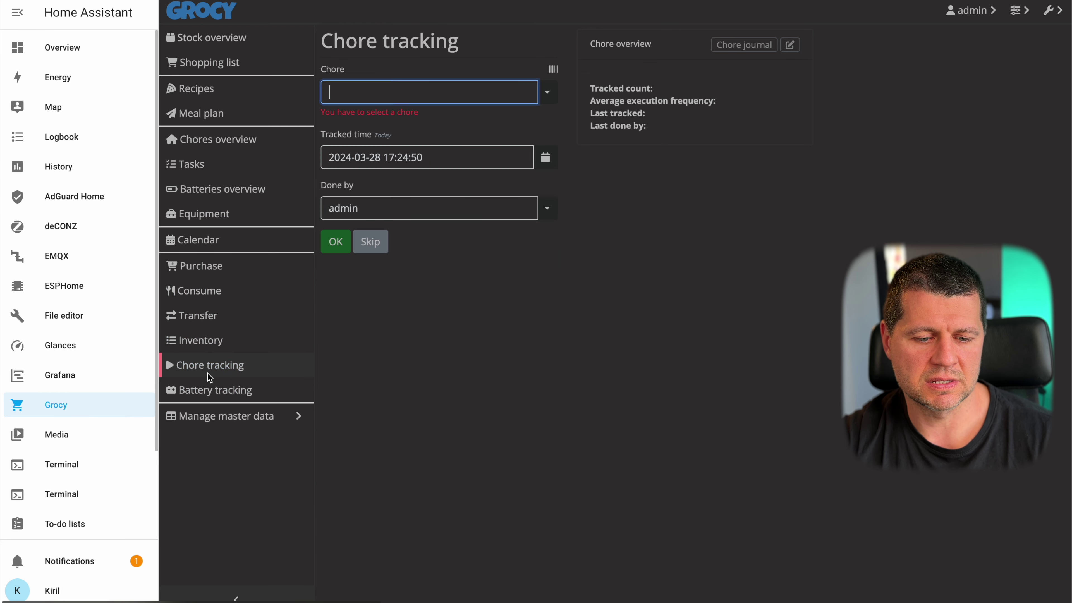
click(207, 391)
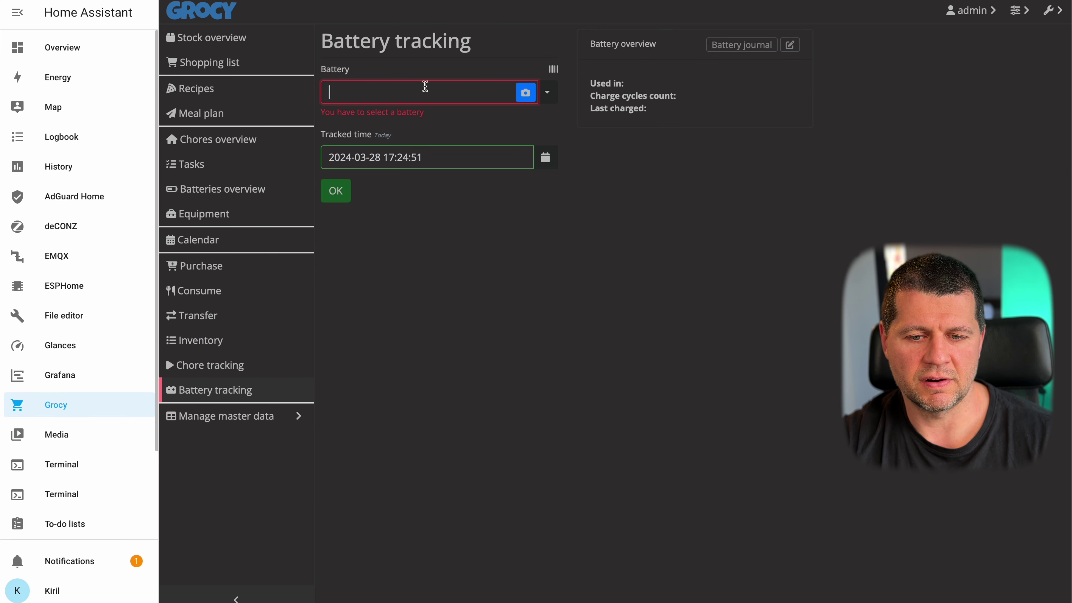
click(525, 94)
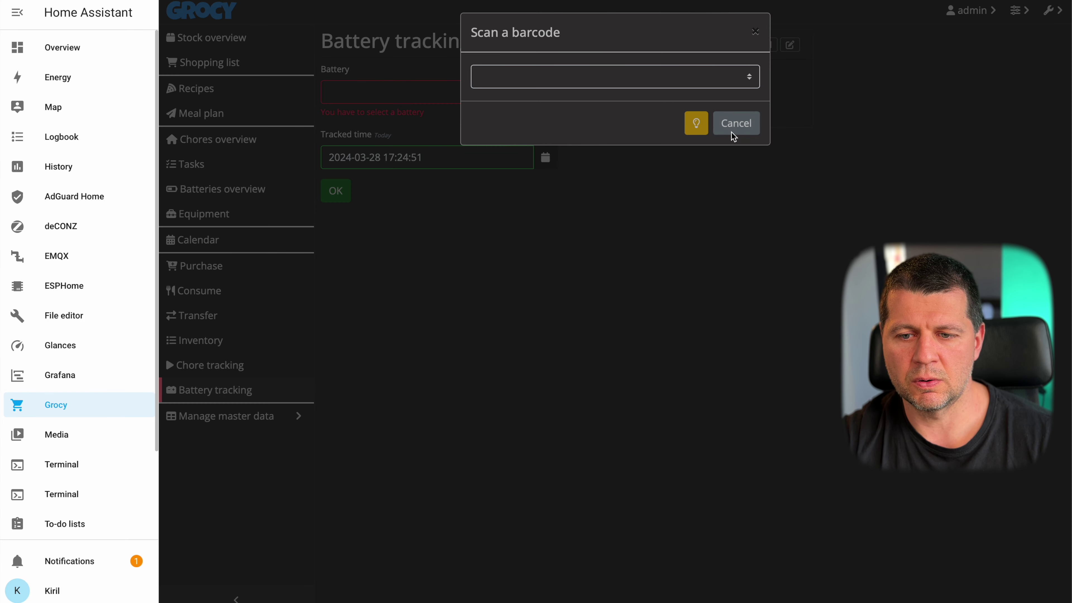
click(735, 124)
click(232, 416)
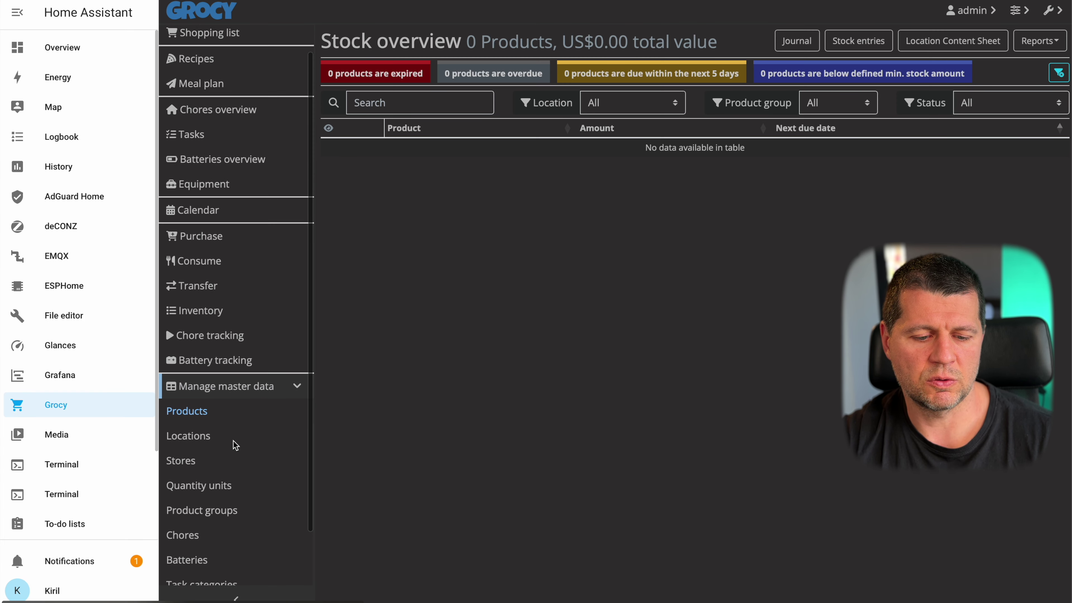
- Browse Grocy's Stores, Userfields and Chores master data pages in turn
scroll(233, 441, down, 2)
click(216, 400)
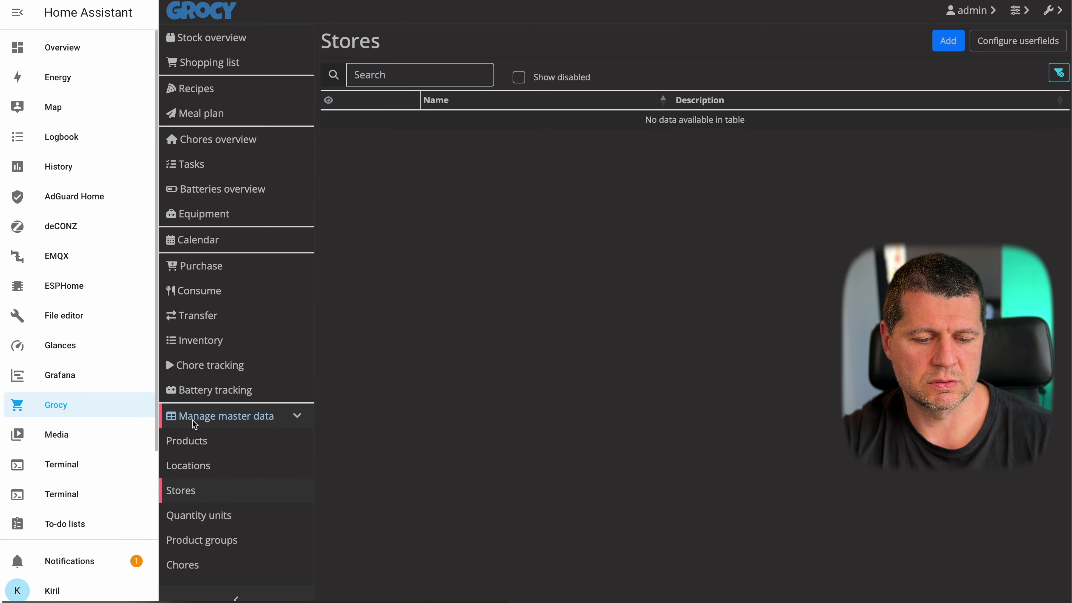
scroll(206, 448, down, 2)
click(196, 548)
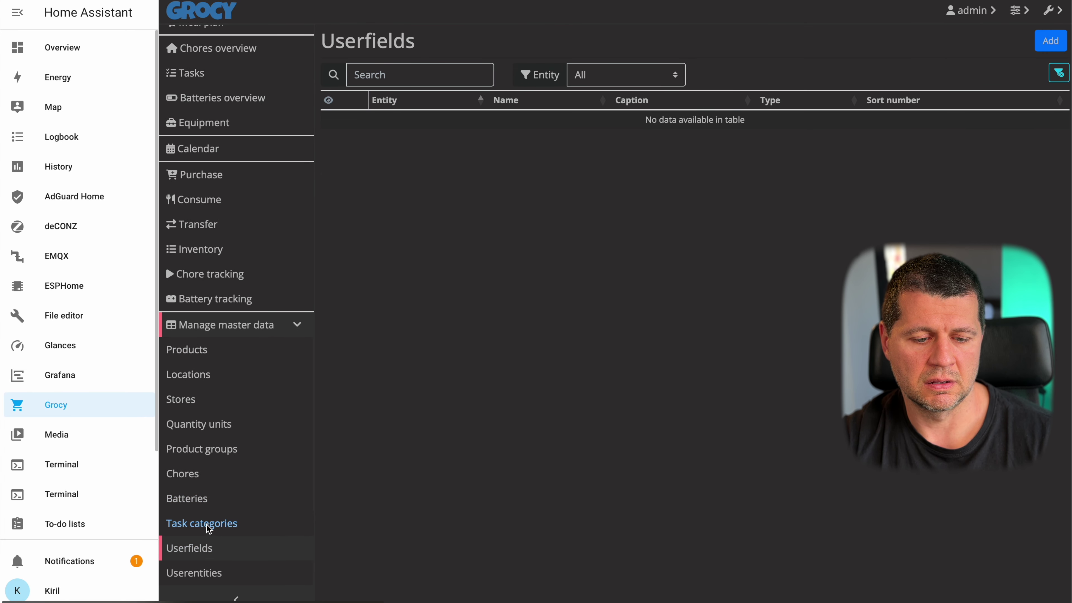
click(186, 473)
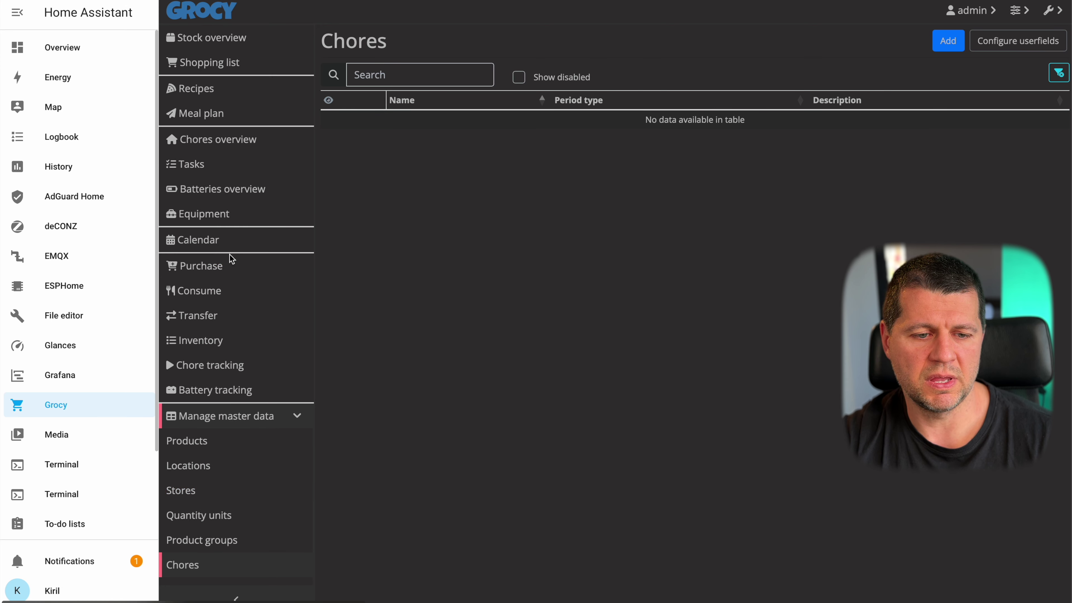
- Peek at the display/night mode, user account and settings menus, then close them
click(1019, 12)
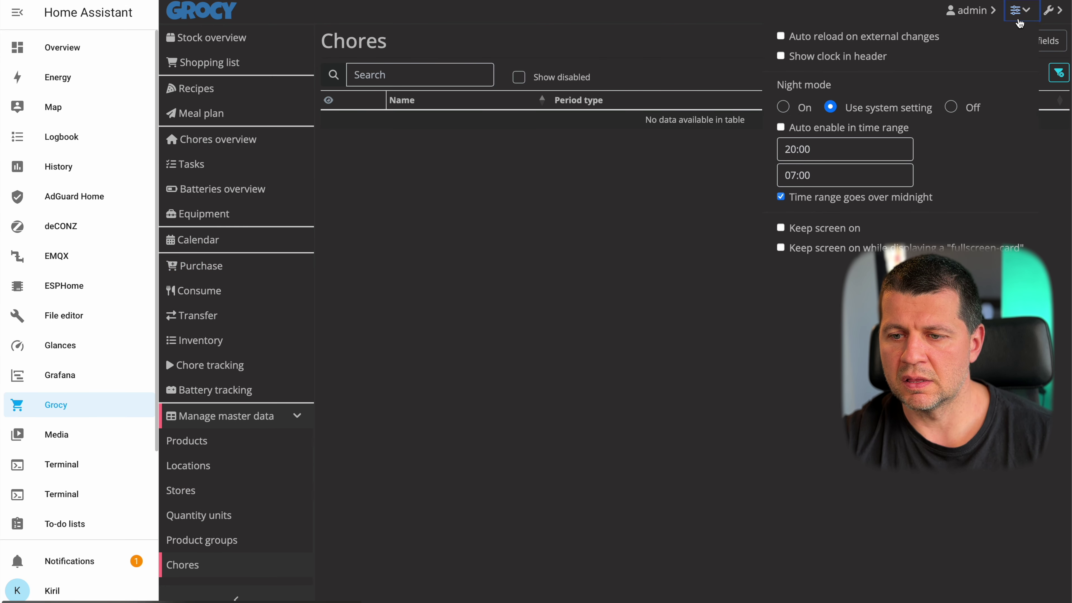
click(977, 13)
click(977, 12)
click(977, 12)
click(1054, 10)
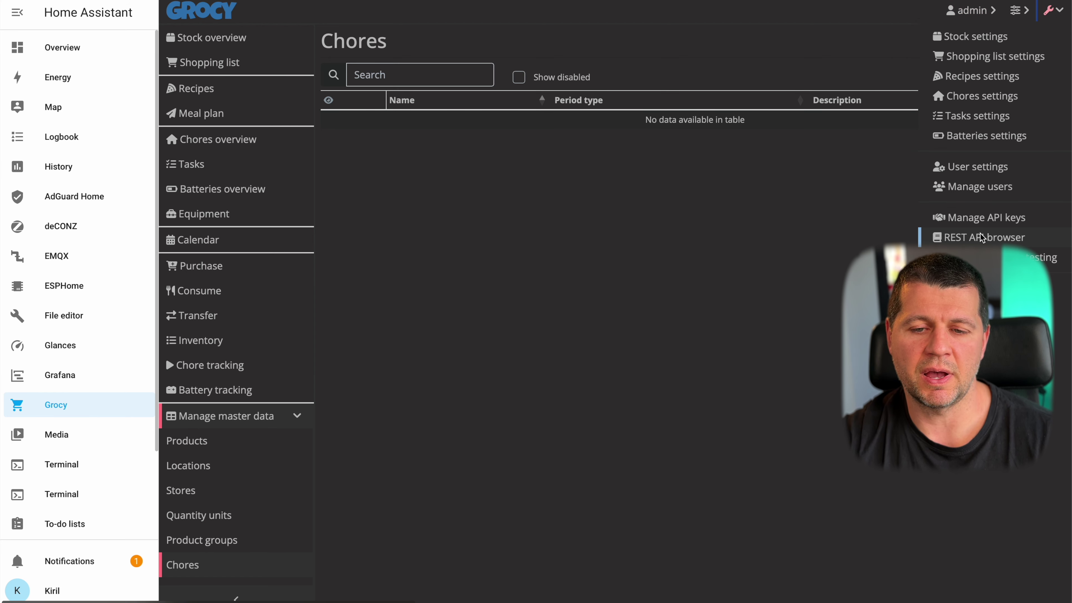
click(740, 258)
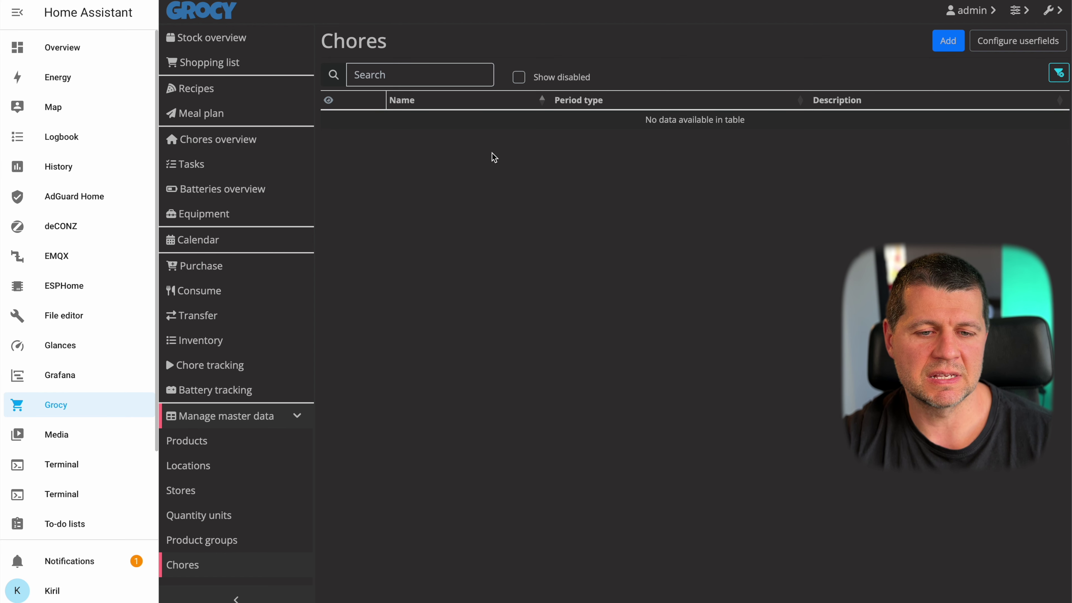
scroll(78, 372, down, 2)
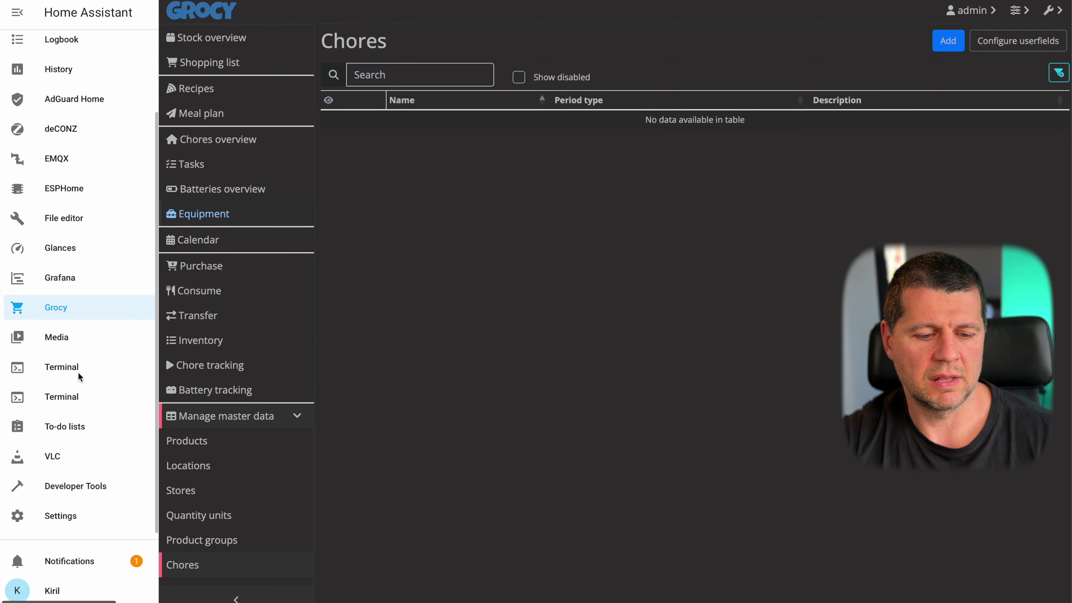
- Open To-do lists from its link menu, dismiss the password prompt, then go to Home Assistant Settings
right_click(60, 426)
click(71, 434)
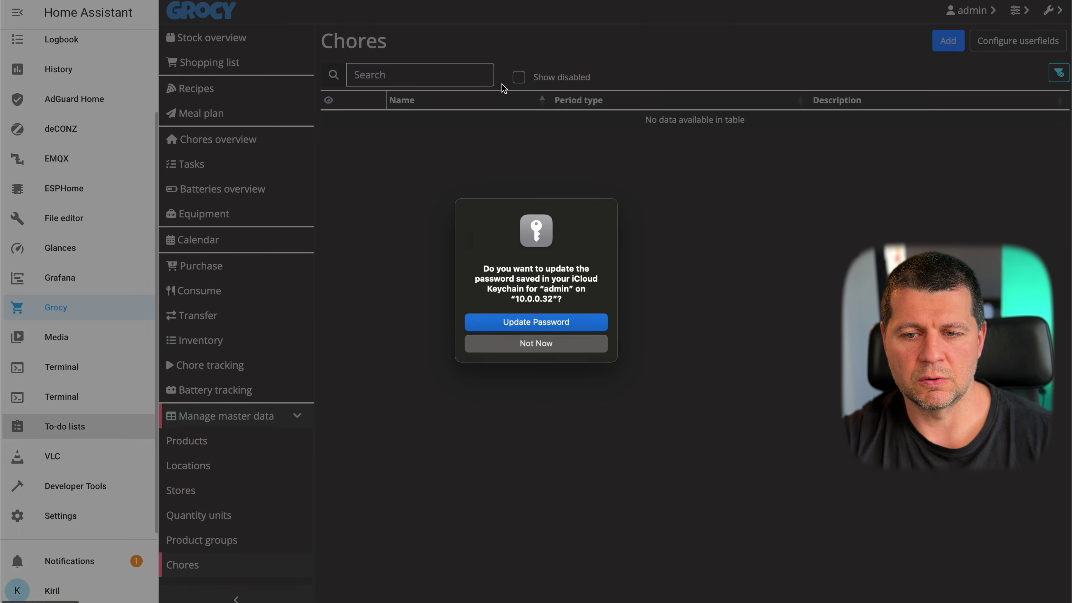
click(544, 344)
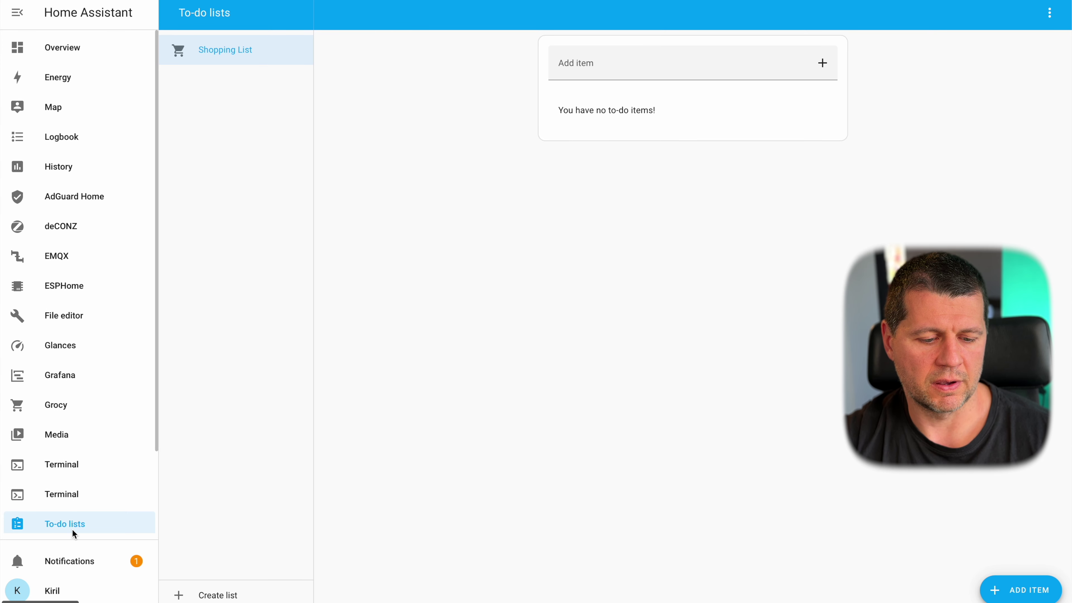
scroll(73, 534, down, 3)
click(70, 513)
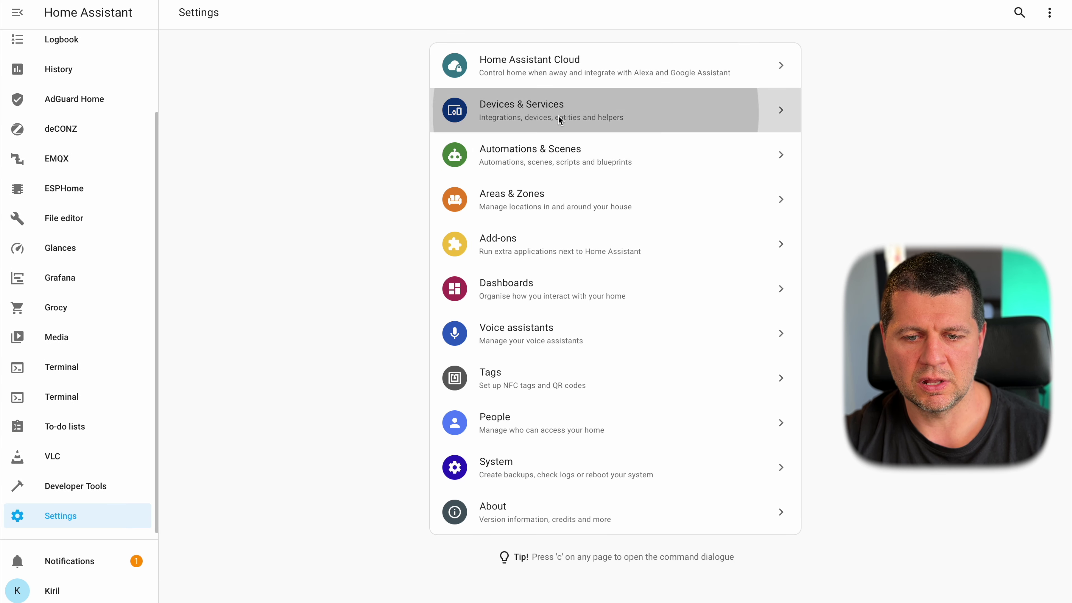
- Open Devices & Services and scroll through the discovered and configured integrations
click(559, 120)
scroll(612, 334, down, 10)
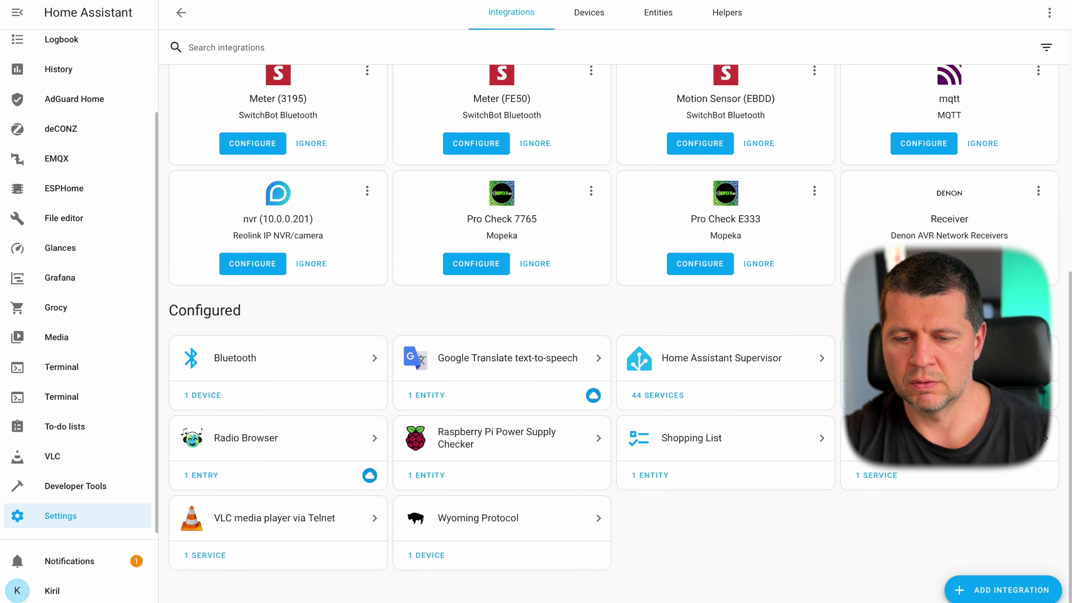
scroll(611, 329, up, 6)
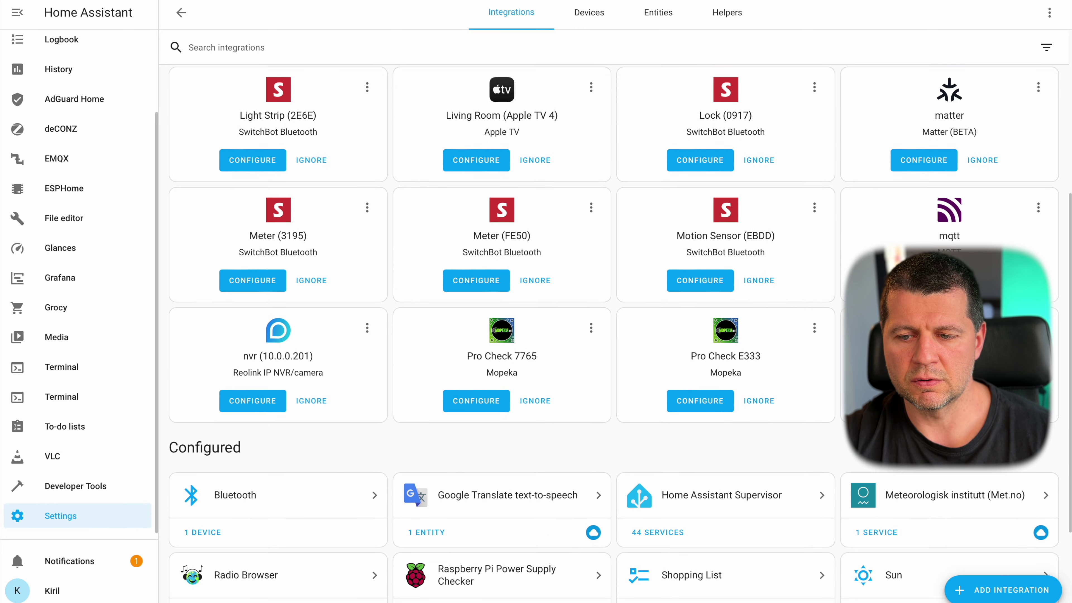
scroll(612, 329, up, 3)
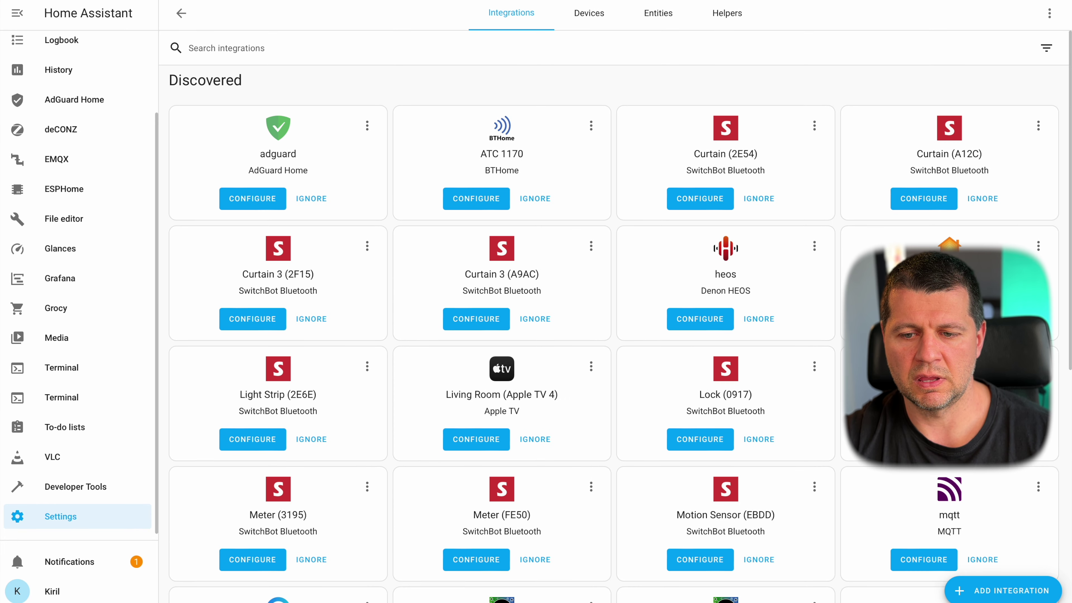
scroll(612, 329, down, 5)
scroll(970, 486, down, 2)
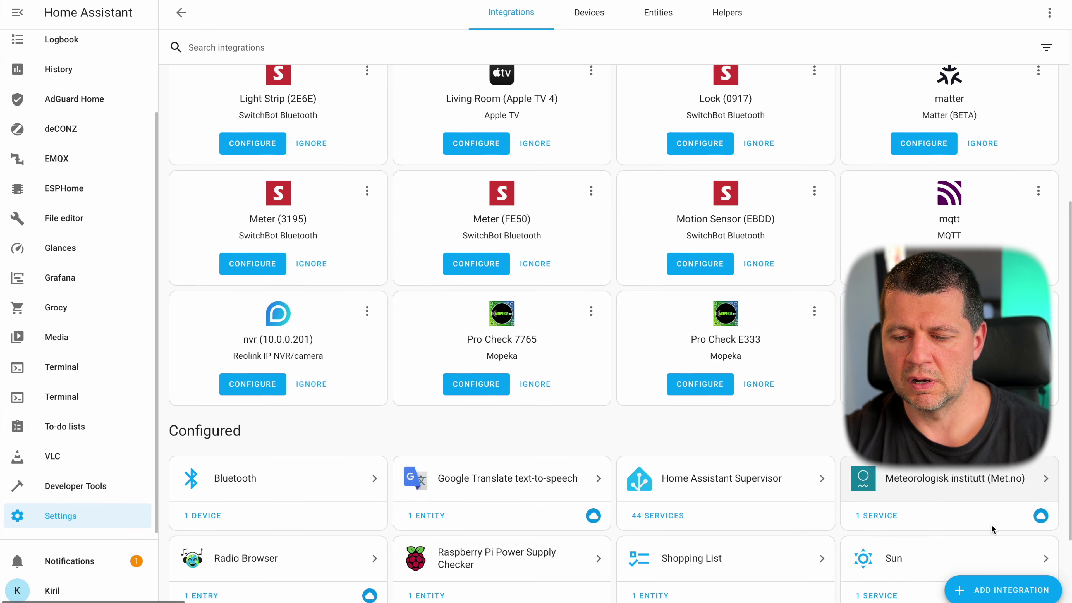
- Search Add Integration for 'grocy', then broaden the search to 'gro'; no Grocy integration appears
click(970, 590)
text(groc)
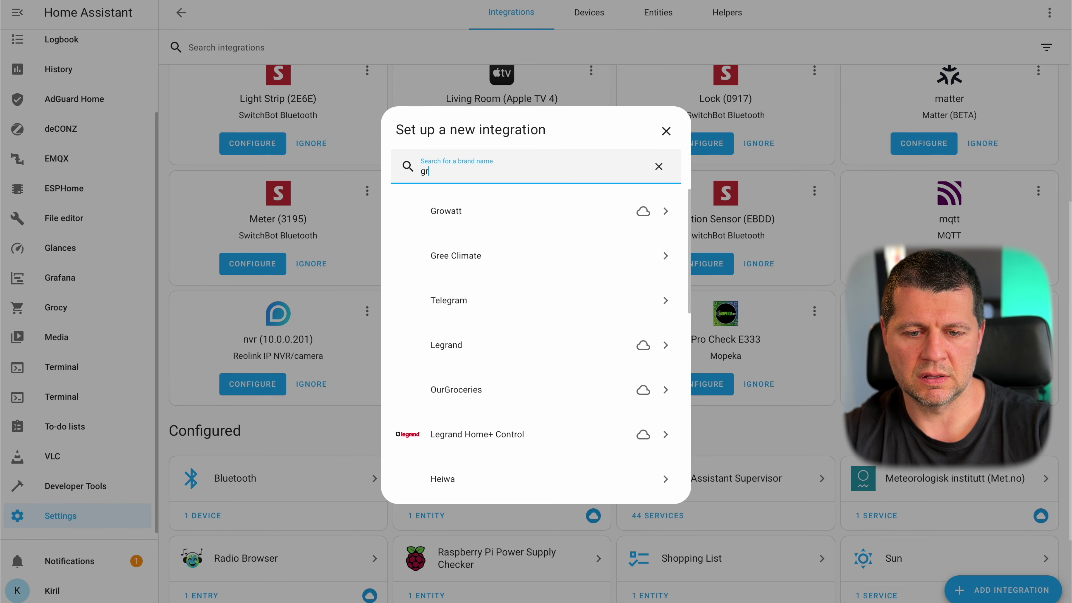
text(y)
key(BackSpace)
key(BackSpace)
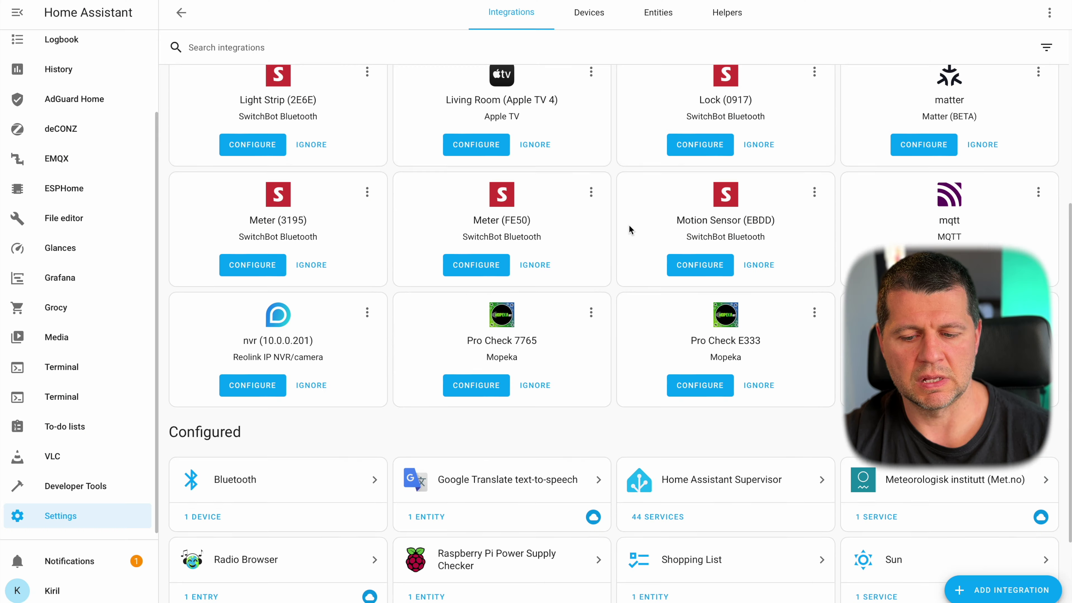
scroll(628, 229, down, 3)
scroll(629, 226, up, 10)
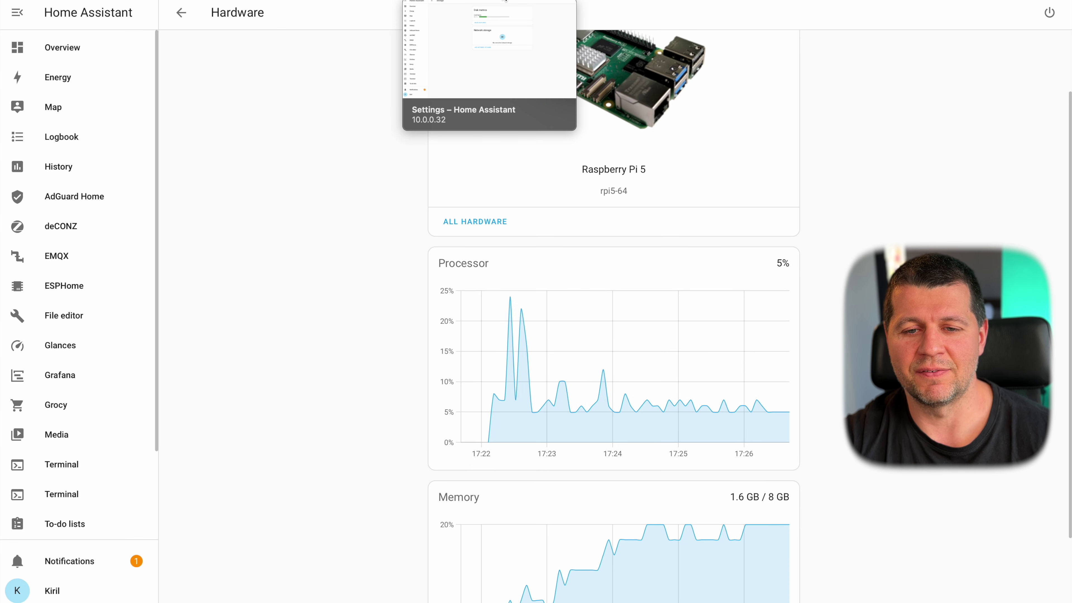
- Scroll through the Grocy add-on documentation's installation steps and example configuration
scroll(672, 429, down, 2)
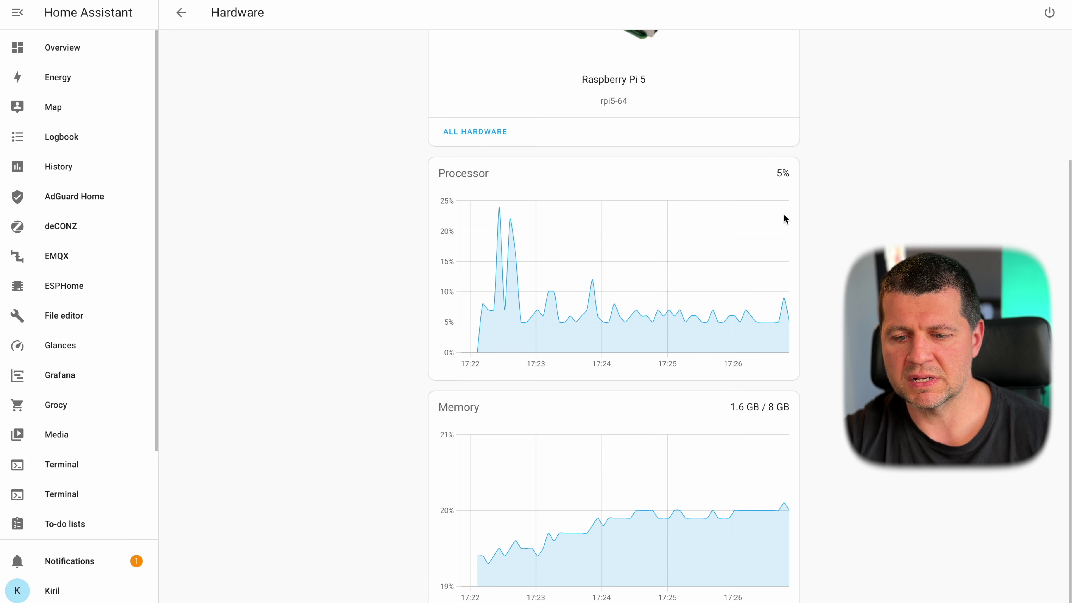
scroll(767, 223, up, 4)
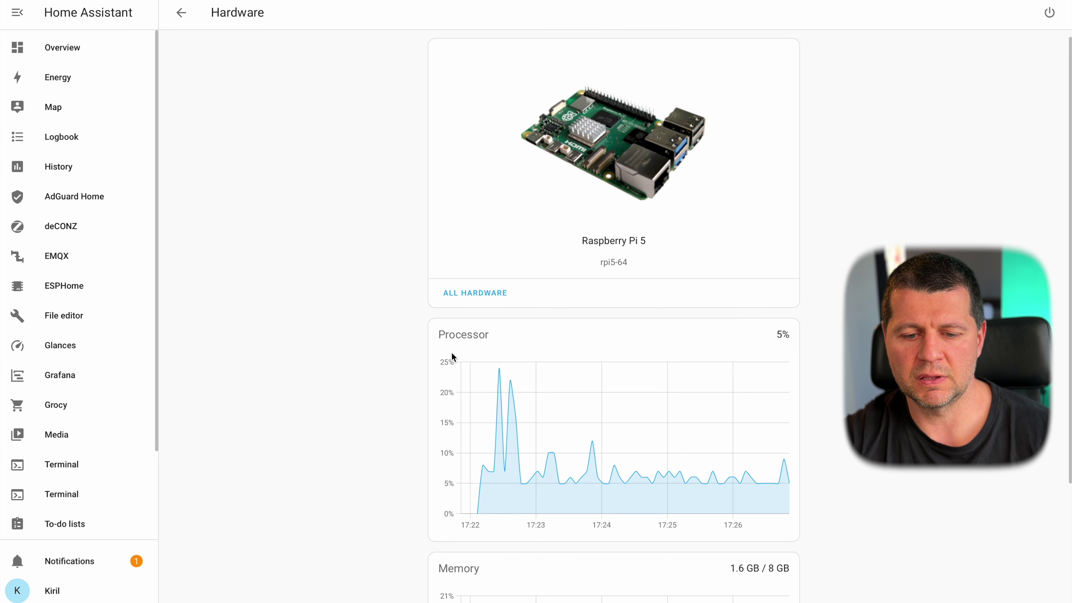
scroll(643, 388, down, 4)
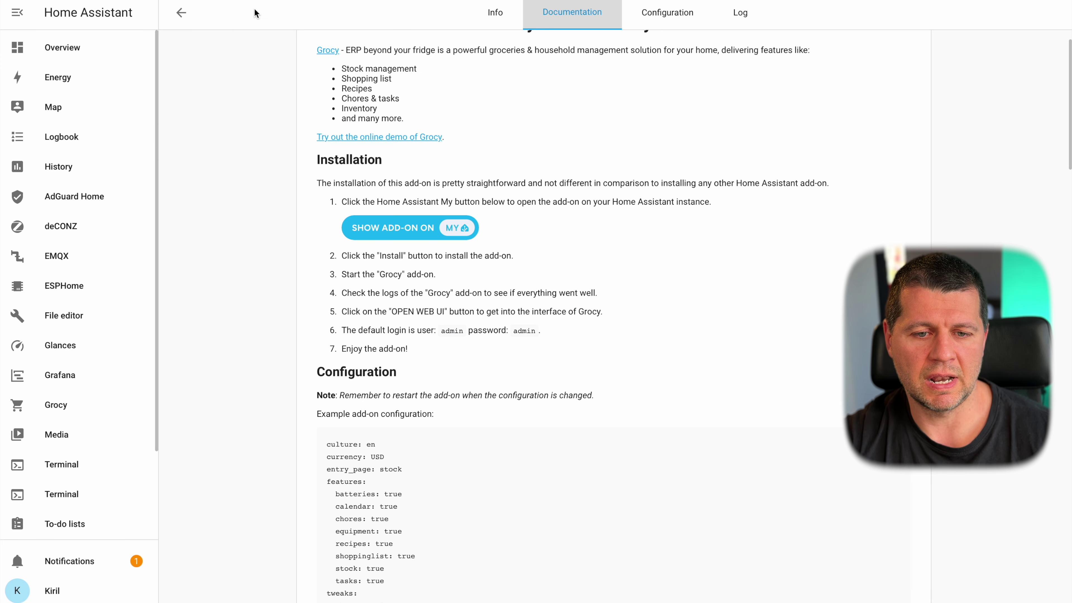
- Go from the installed add-ons to the Add-on Store and open the InfluxDB add-on to install it
scroll(392, 137, up, 2)
click(183, 13)
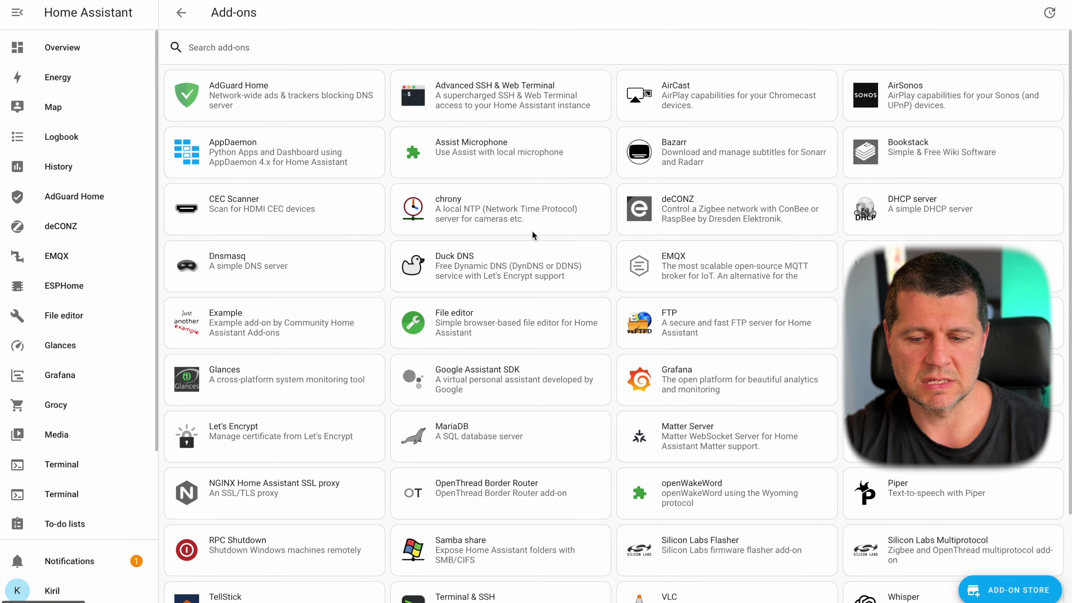
scroll(563, 294, down, 3)
click(1004, 589)
scroll(599, 380, down, 15)
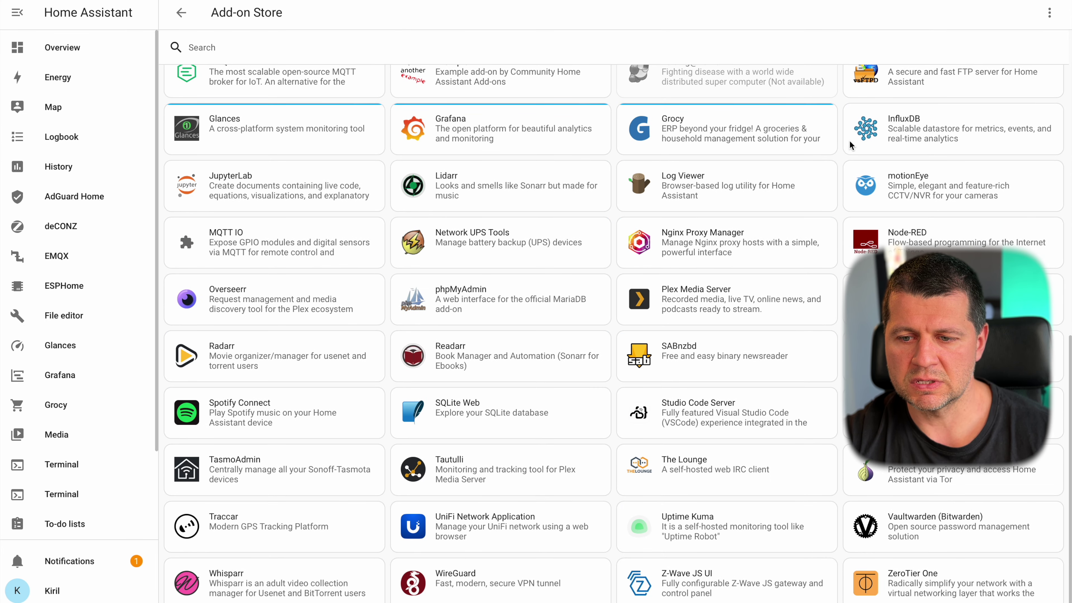
click(918, 130)
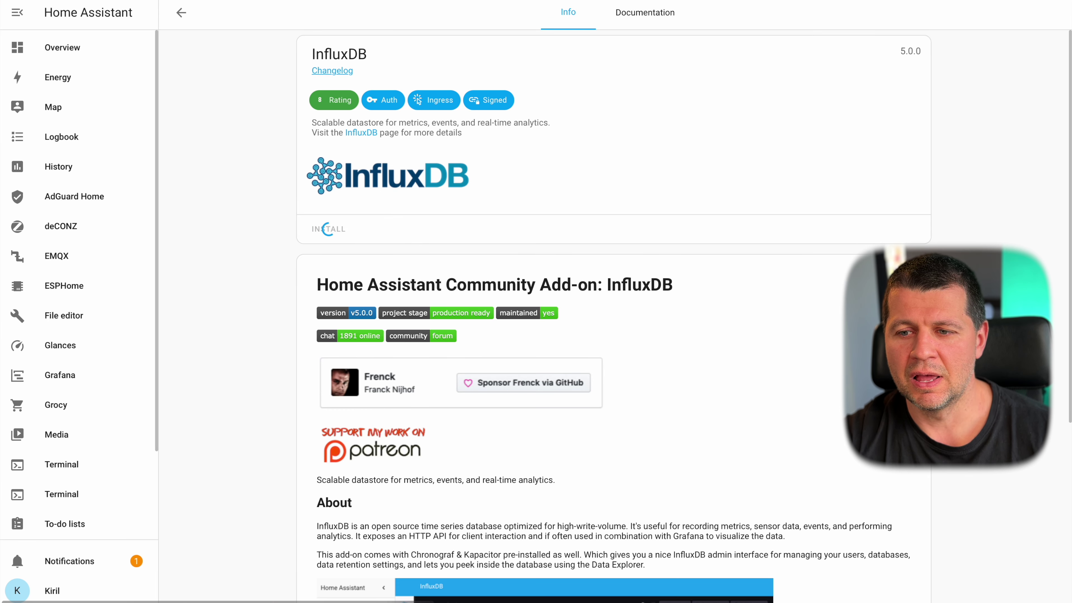
- In a new browser tab, go to peyanski.com and search the blog for 'influx'
key(super+t)
text(pey)
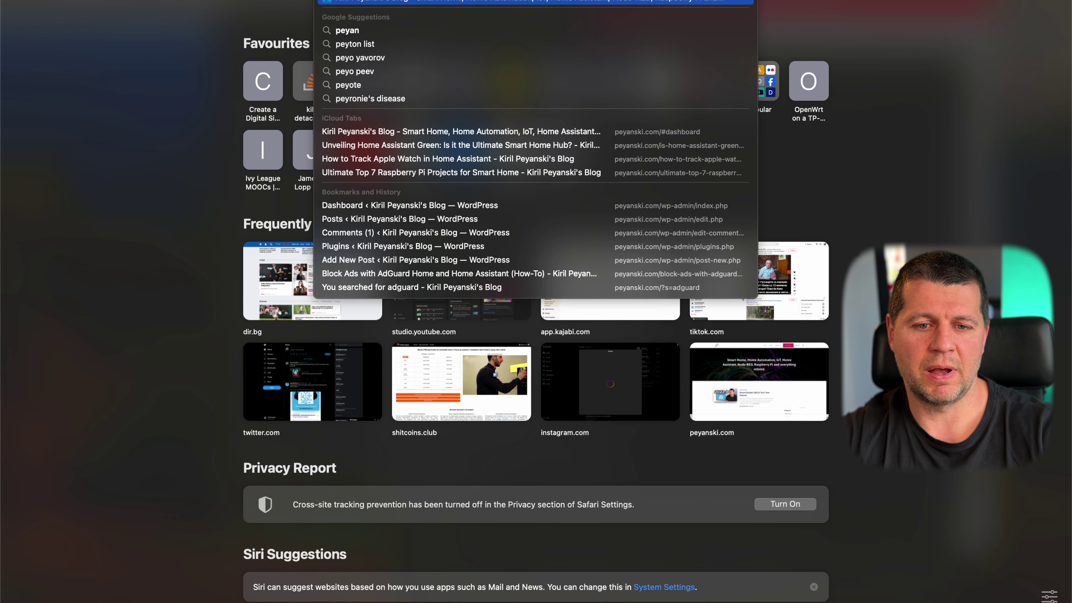
key(Return)
click(870, 38)
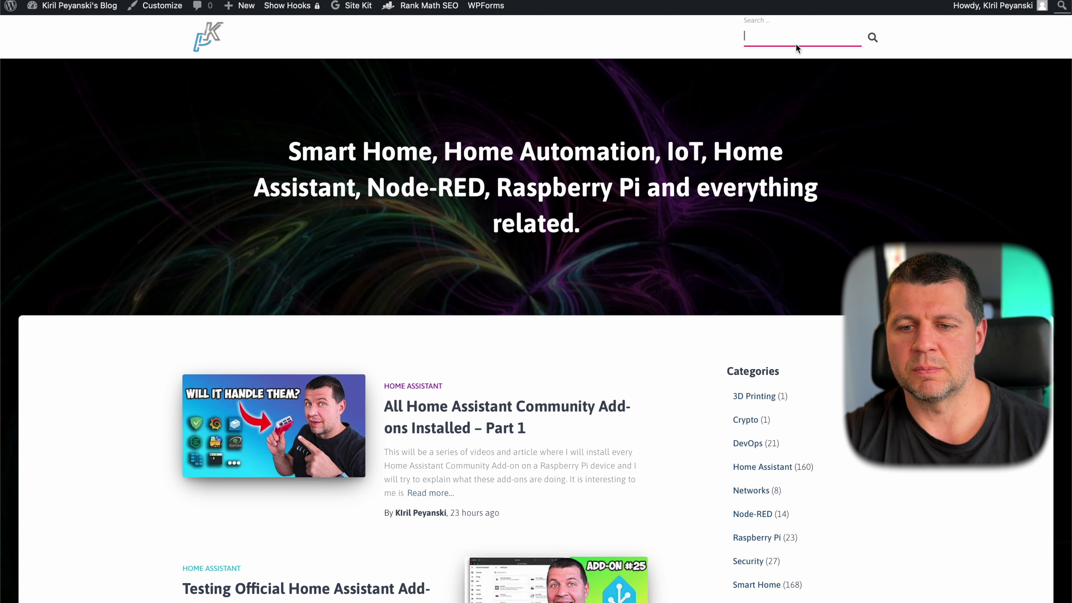
text(influx)
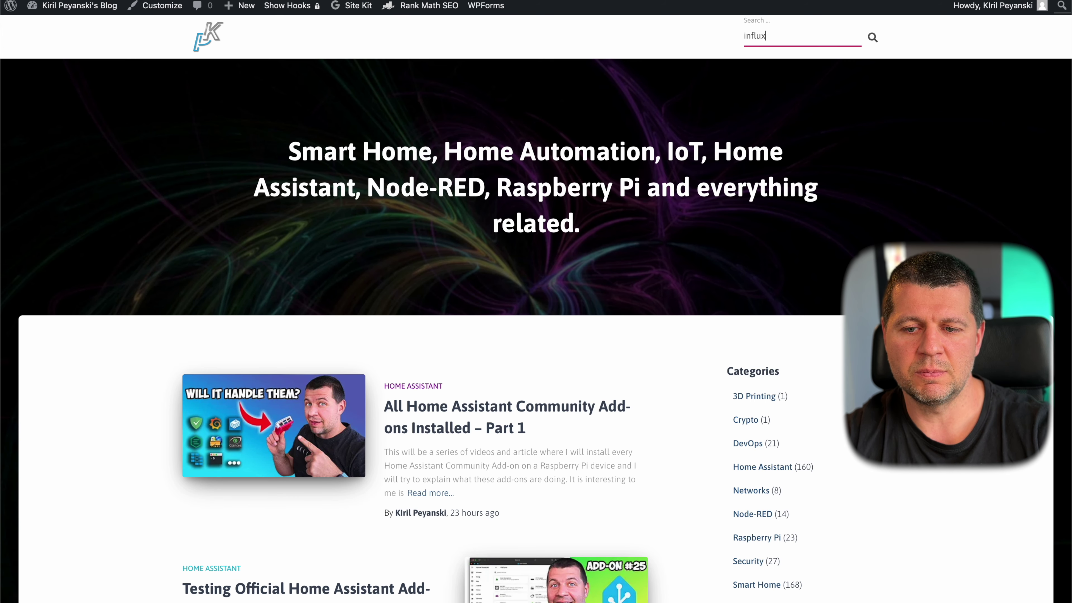
key(Return)
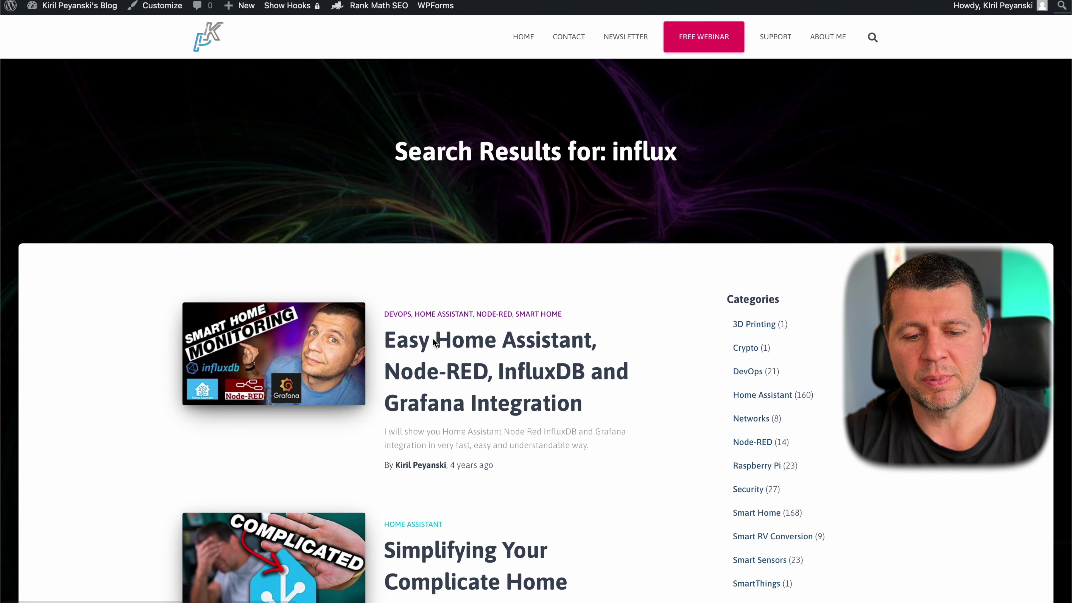
- Open and skim the 'Easy Home Assistant, Node-RED, InfluxDB and Grafana Integration' post
click(436, 366)
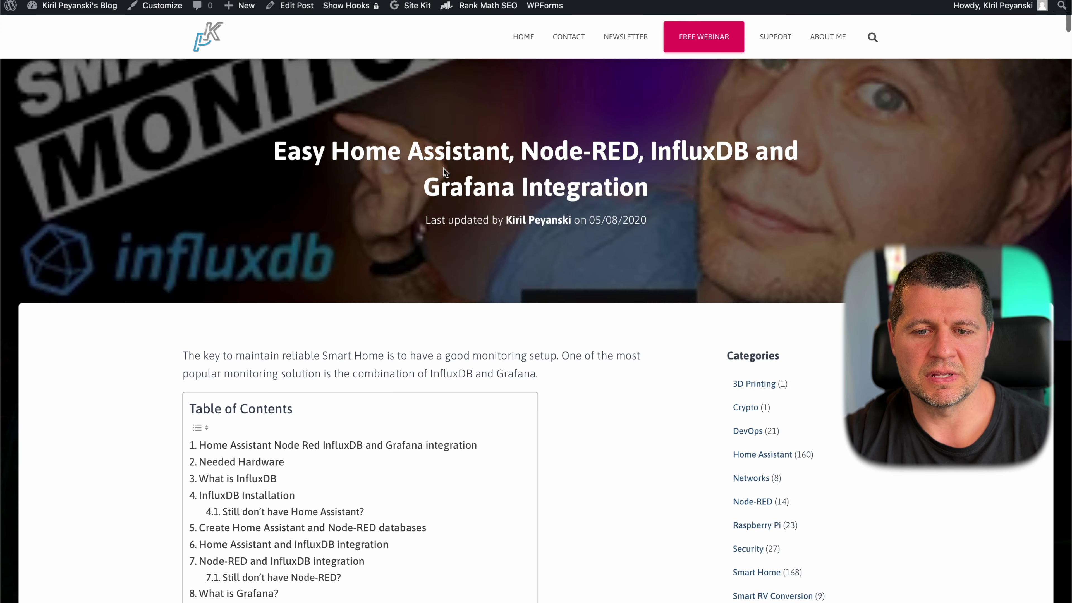
scroll(468, 88, down, 1)
scroll(468, 88, down, 15)
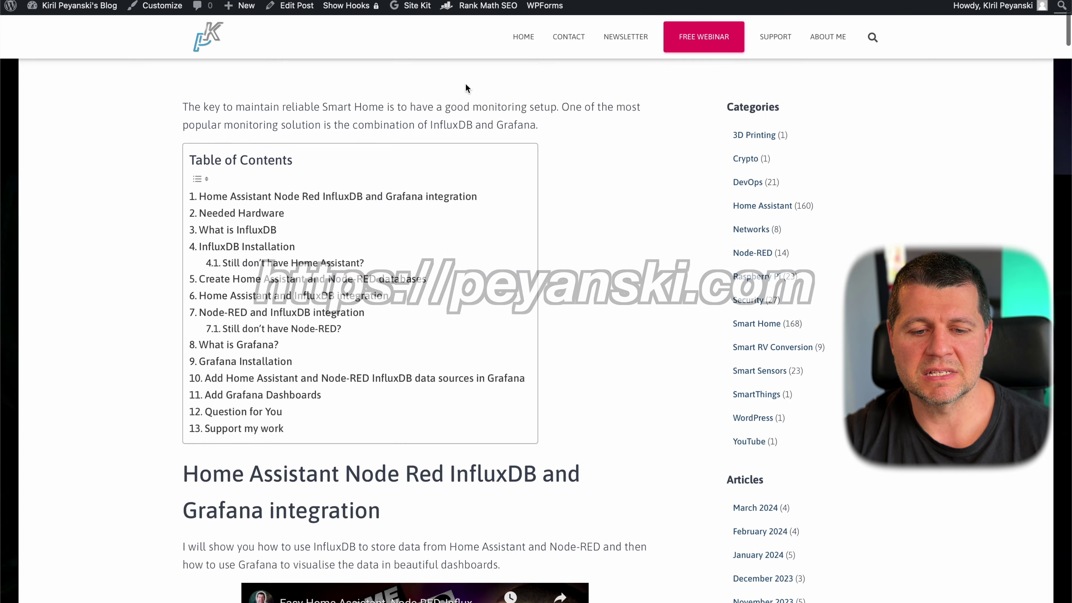
scroll(441, 191, down, 20)
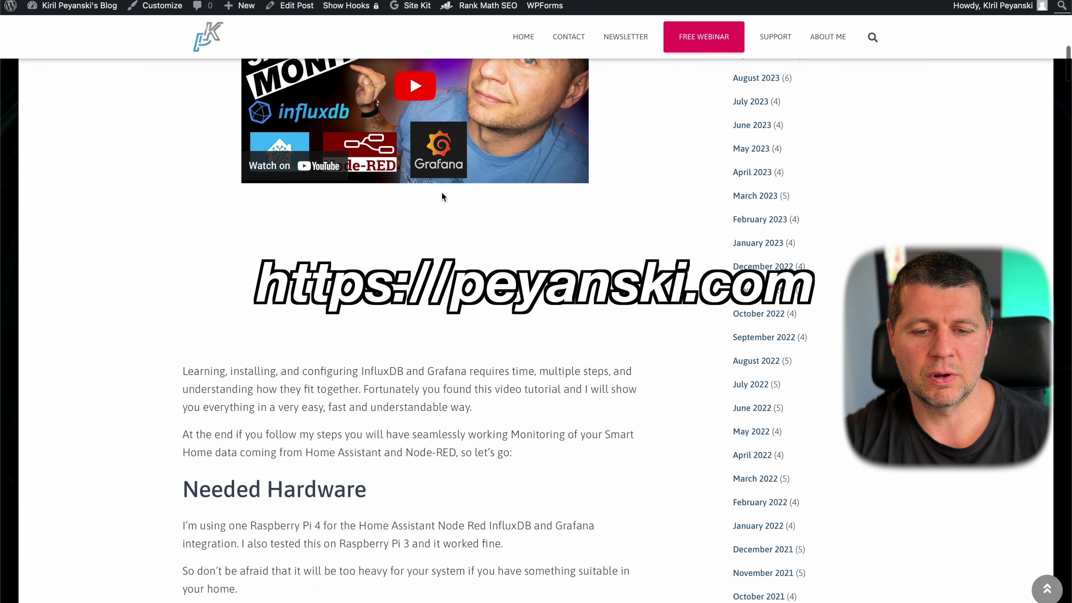
scroll(441, 192, up, 15)
scroll(441, 193, up, 6)
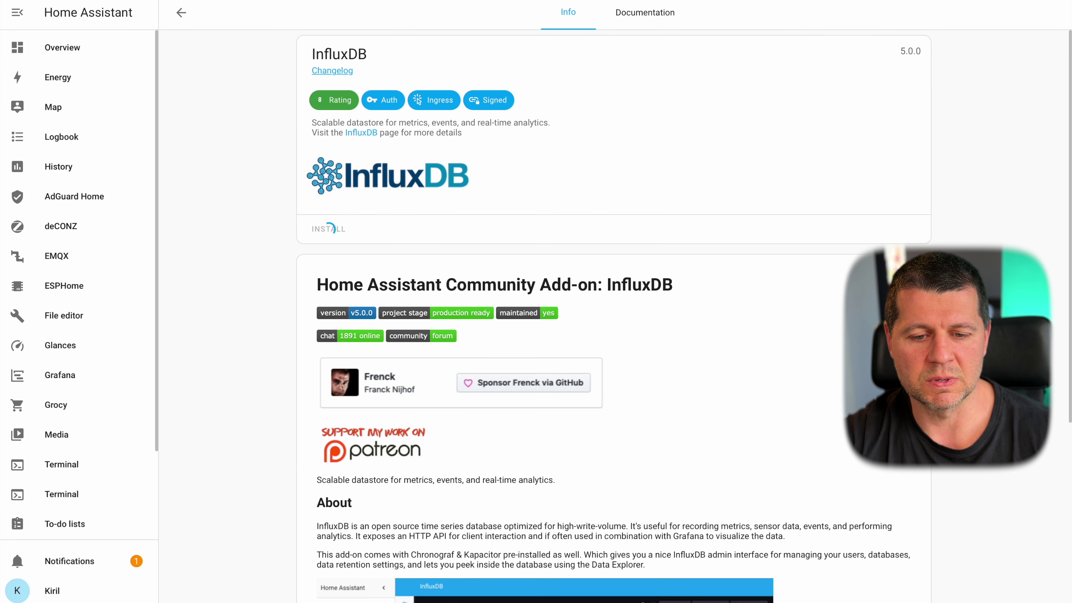
- Scroll the InfluxDB 5.0.0 add-on page down and back up while installation finishes
scroll(467, 272, down, 10)
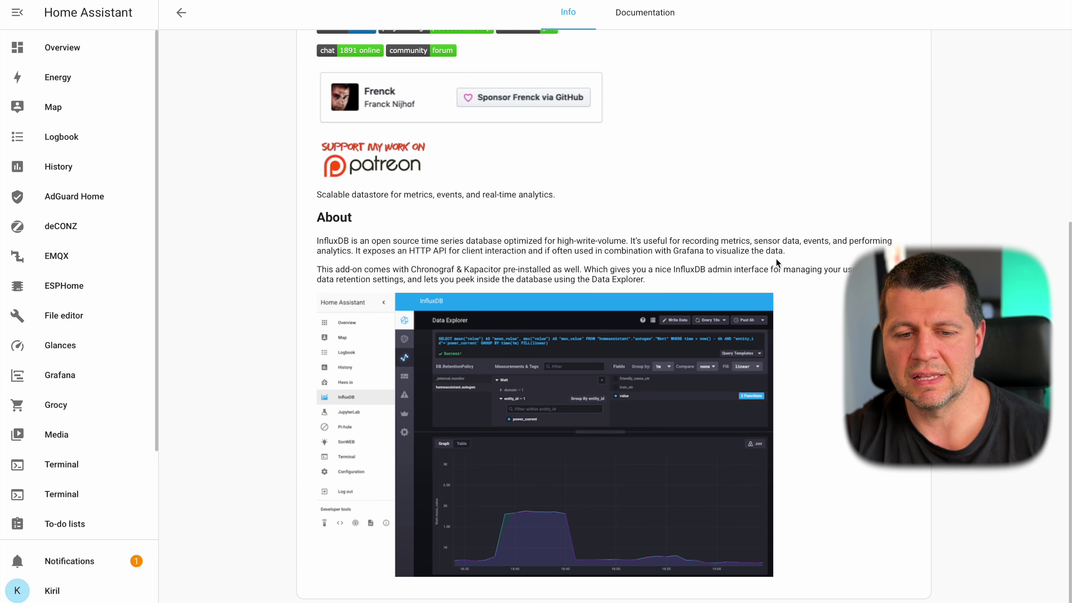
scroll(775, 258, up, 5)
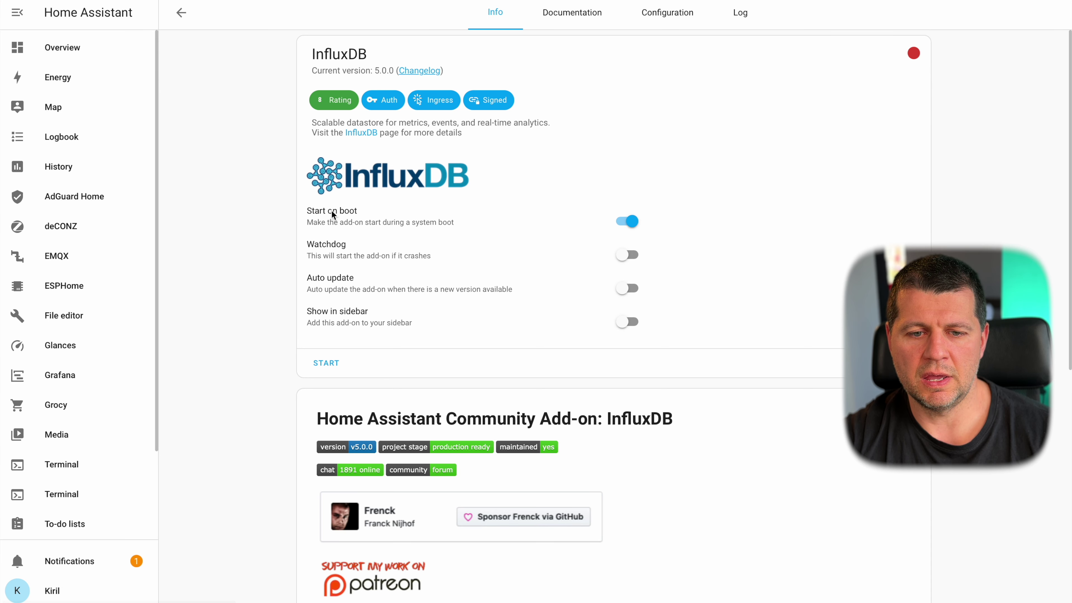
- Enable Watchdog and Show in sidebar for the InfluxDB add-on
scroll(331, 236, down, 1)
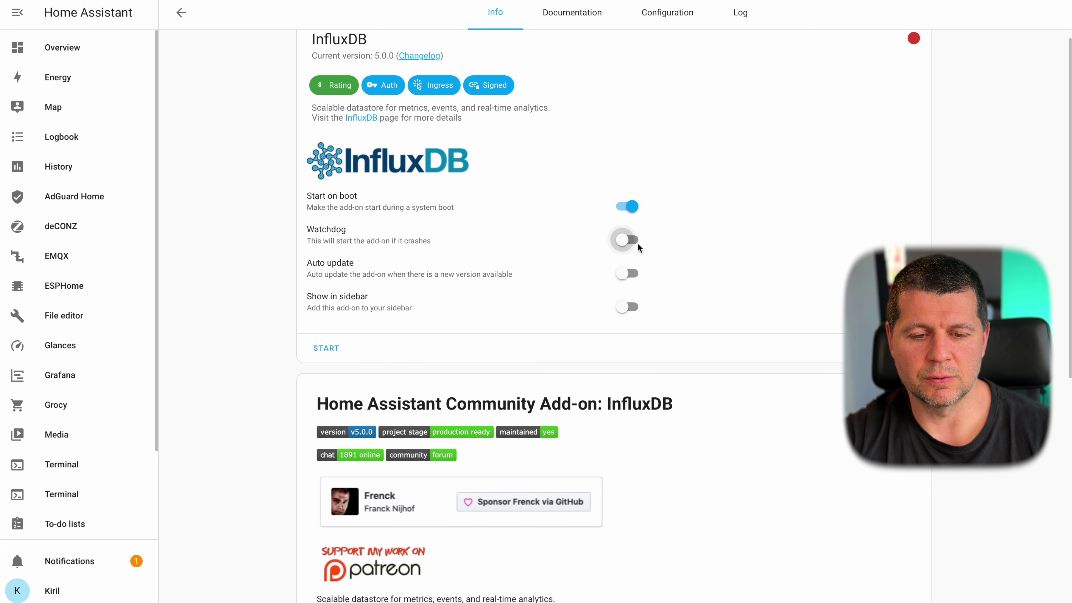
click(624, 274)
click(626, 308)
scroll(54, 326, down, 3)
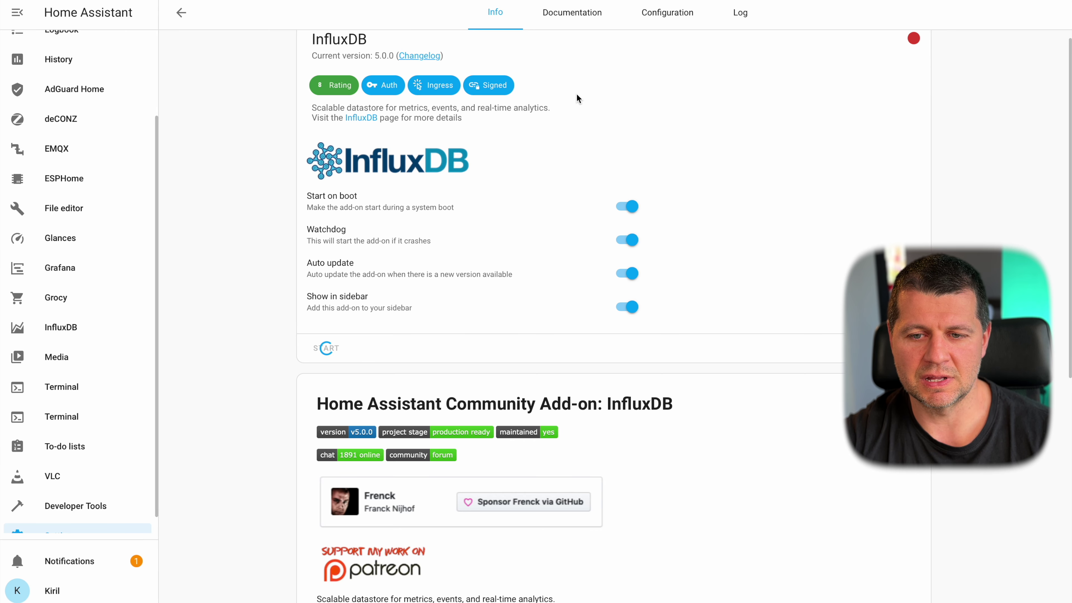
- Review the InfluxDB Configuration tab, then dismiss the browser favourites and return to the add-on page
click(667, 13)
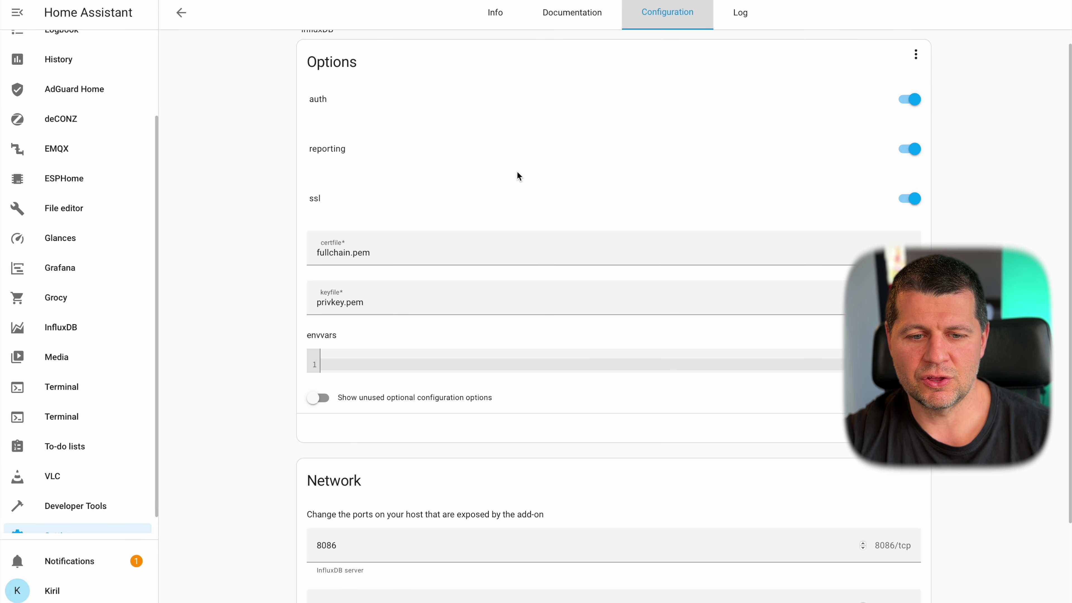
scroll(517, 172, down, 3)
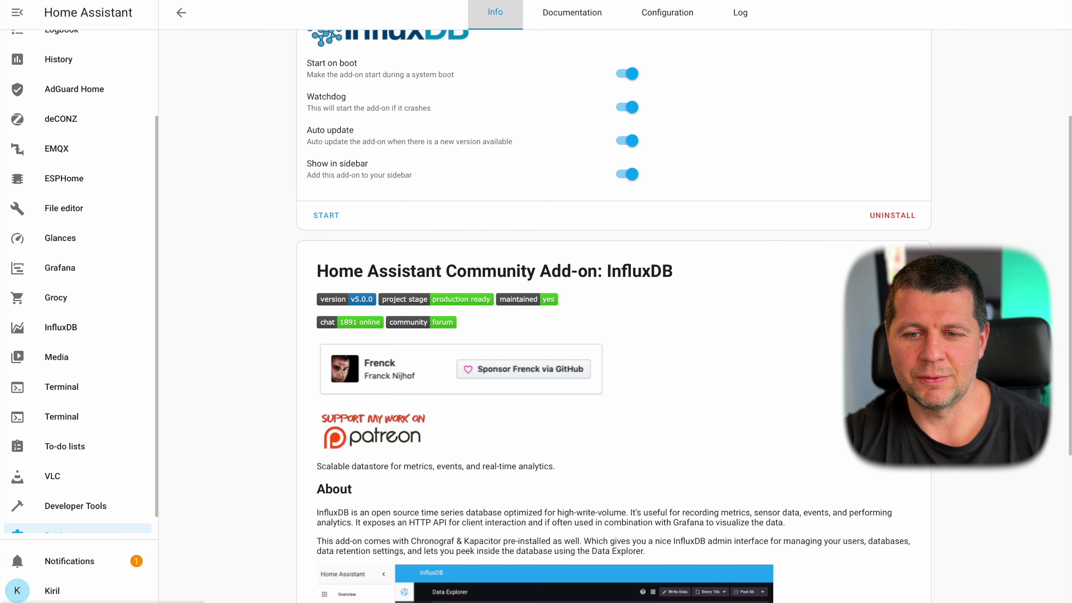
key(super+l)
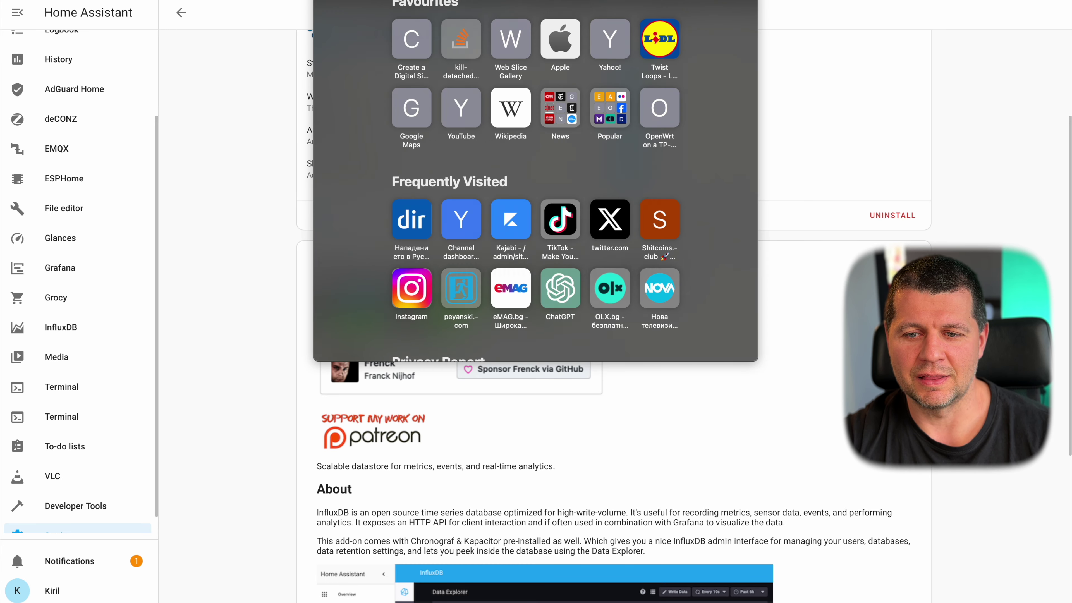
click(778, 135)
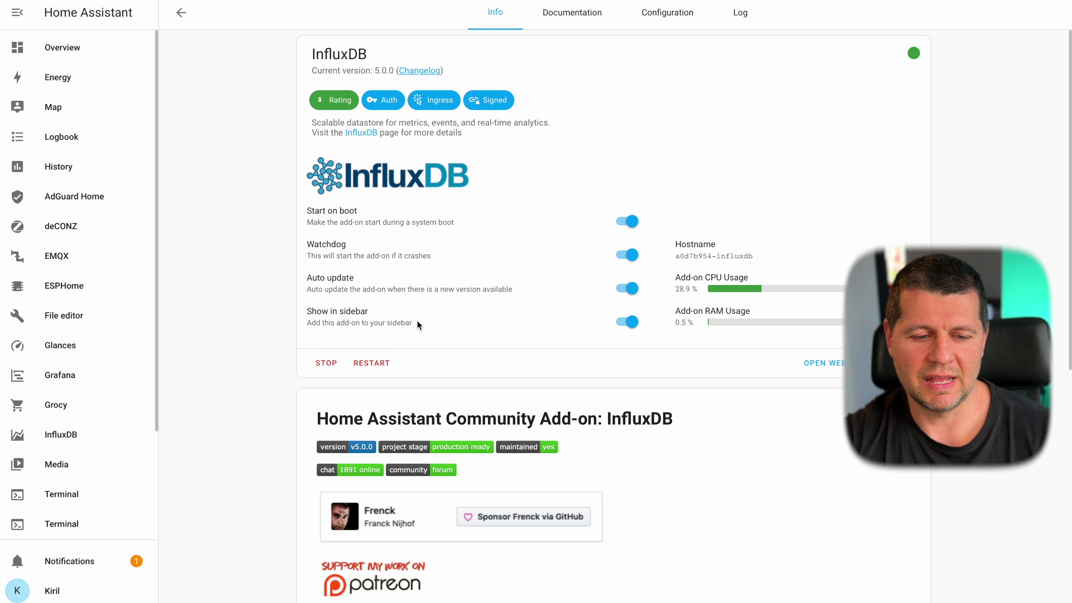
- Open the InfluxDB sidebar entry in a new browser tab and switch to it
scroll(418, 322, down, 1)
scroll(74, 282, down, 3)
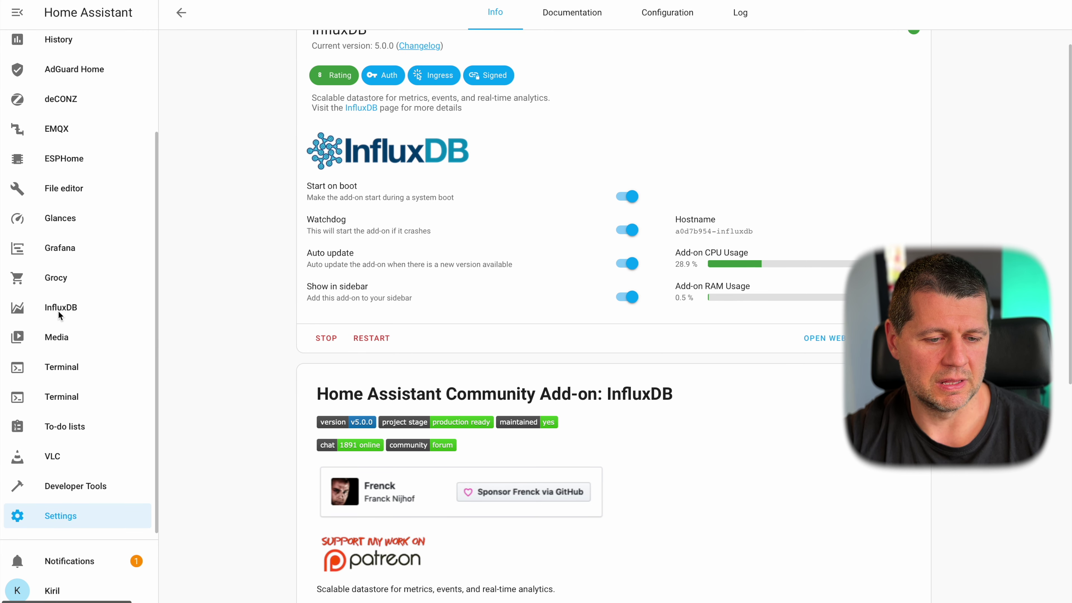
right_click(58, 310)
click(75, 320)
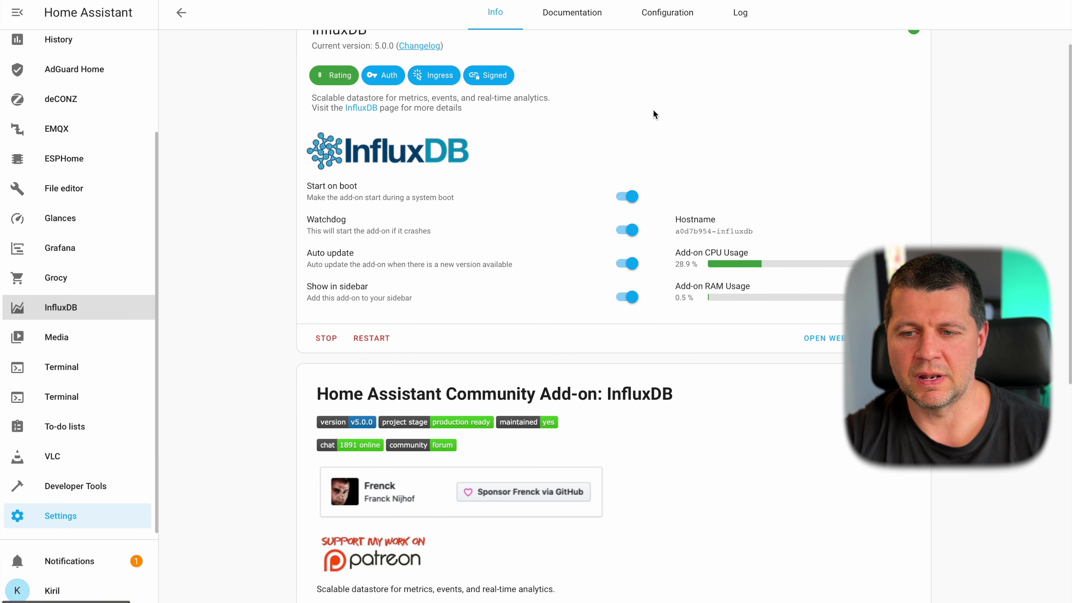
key(ctrl+Tab)
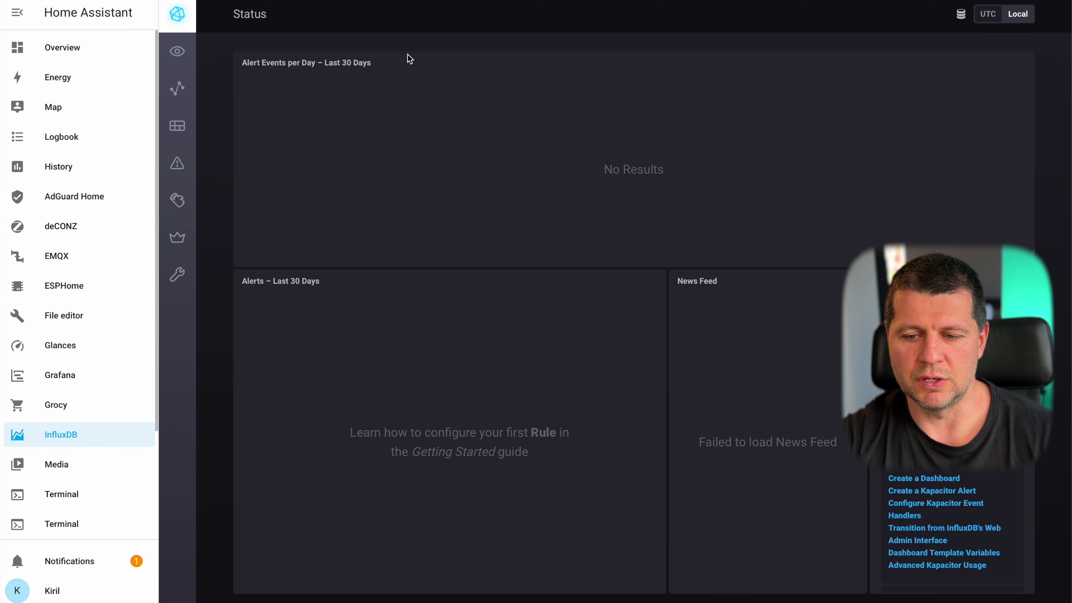
- Visit Chronograf's Host List, Dashboards and Log Viewer pages
click(180, 58)
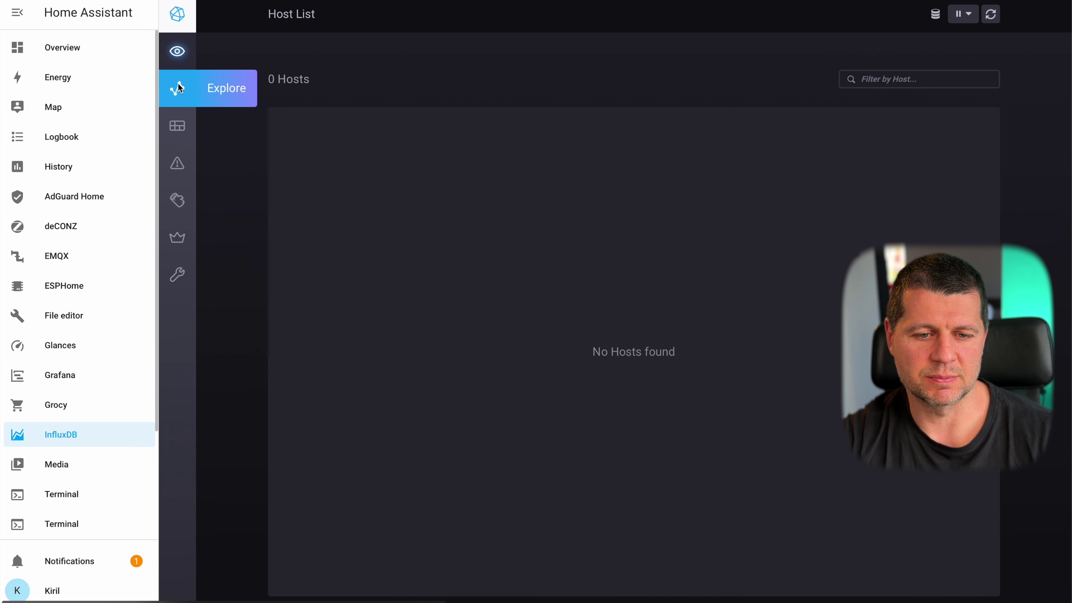
click(178, 132)
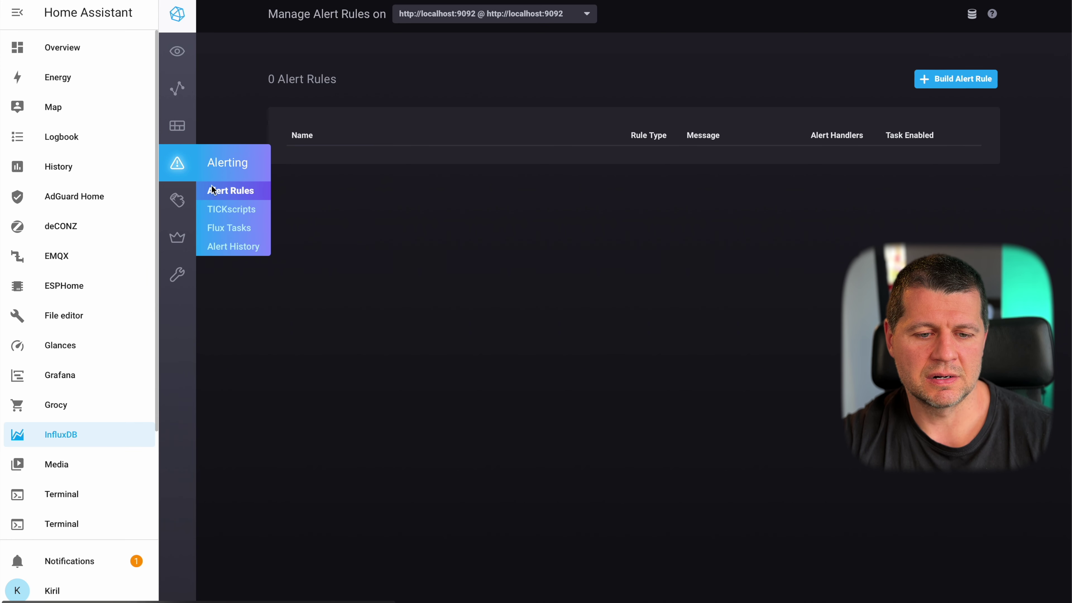
click(177, 200)
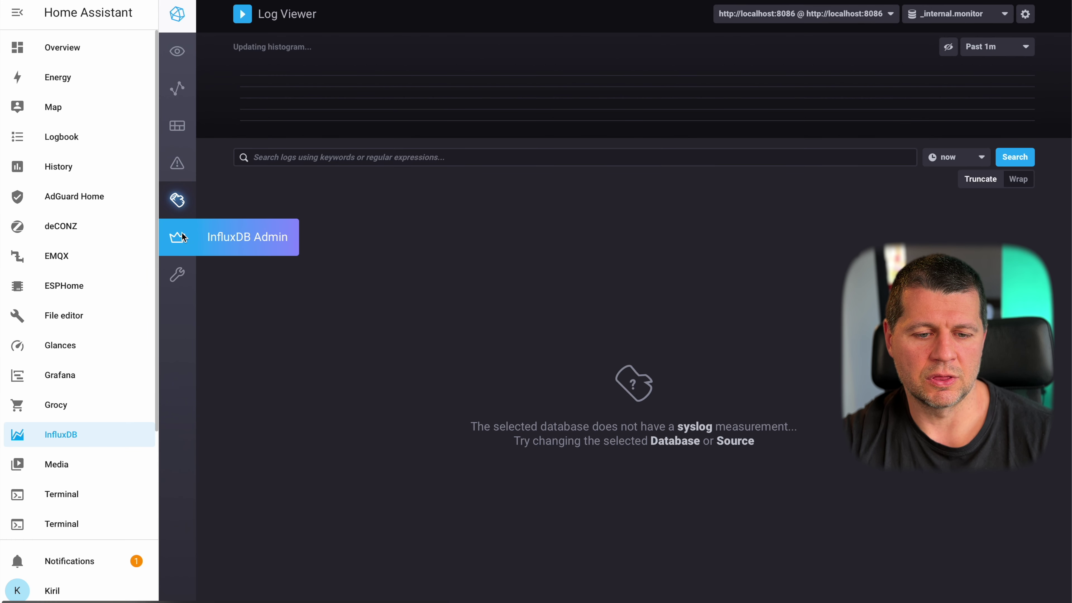
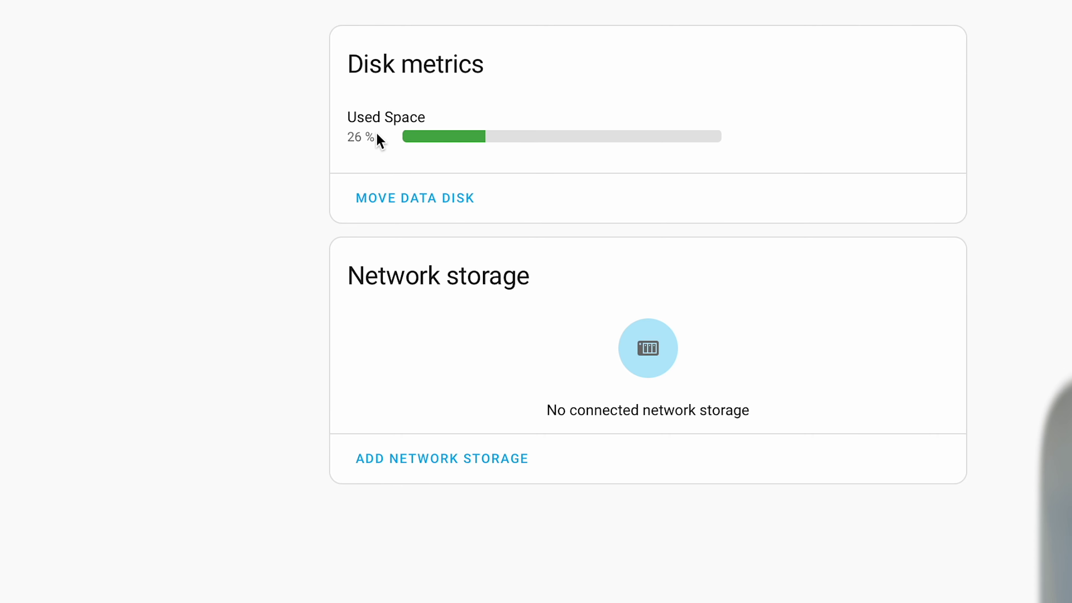
- Leave the InfluxDB page for the Add-ons list and open the Add-on Store's community add-ons
mouse_move(372, 146)
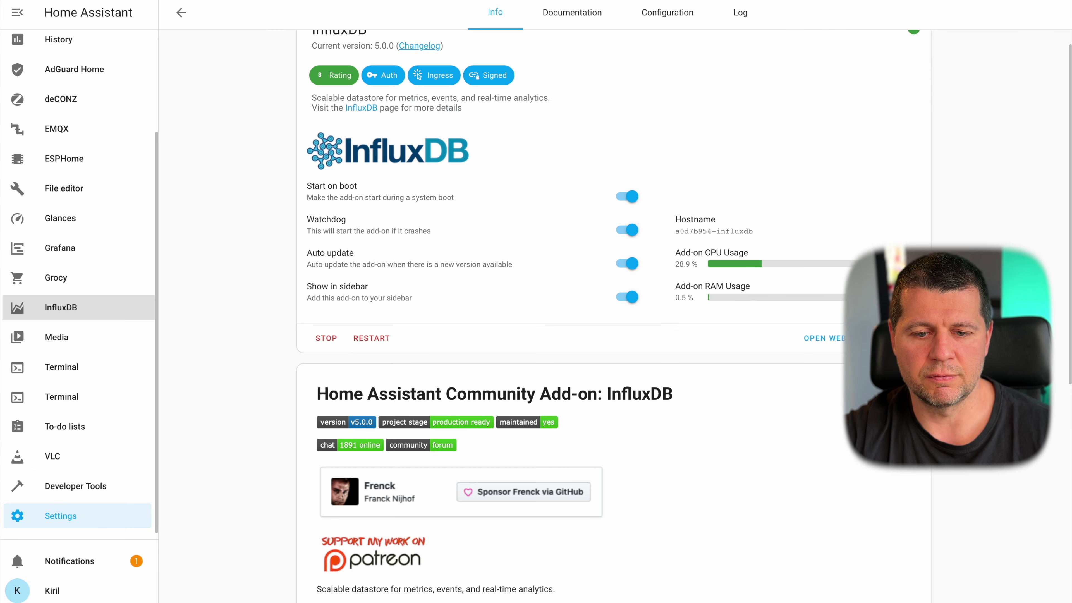
scroll(295, 217, up, 1)
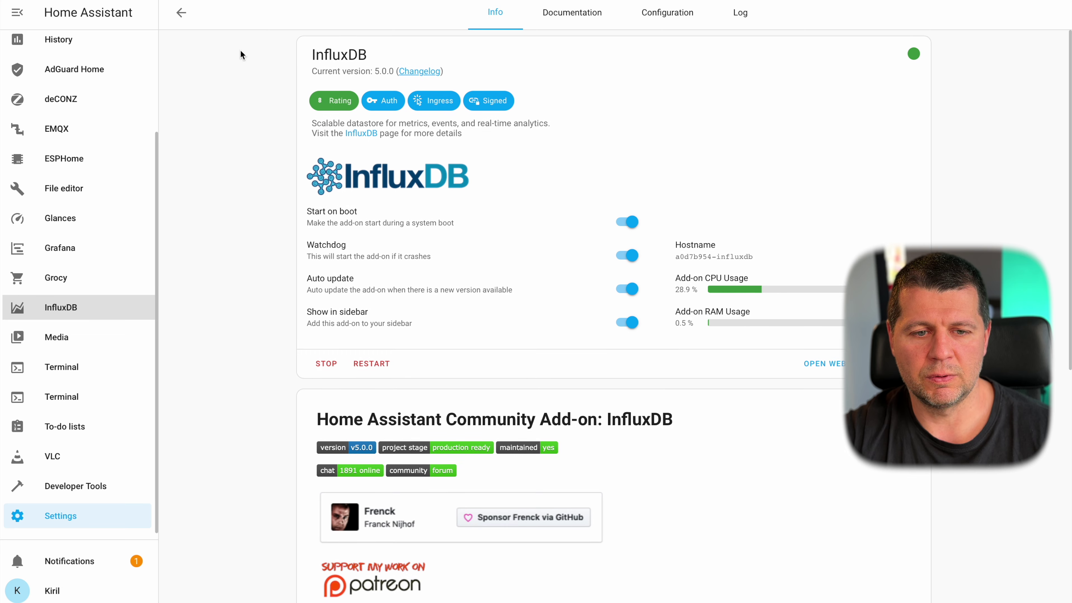
click(181, 13)
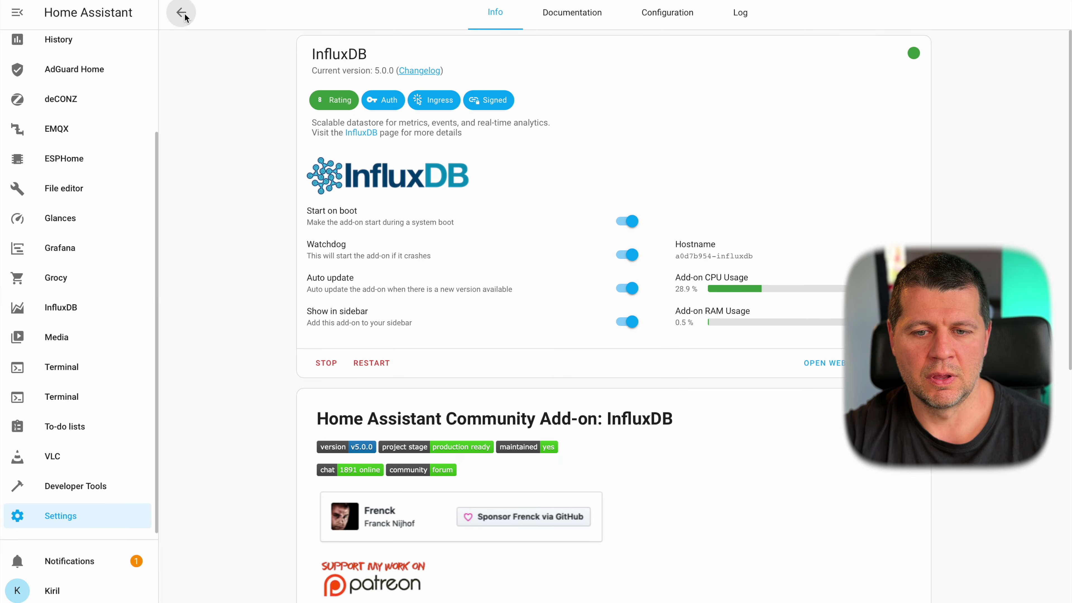
scroll(608, 274, down, 2)
click(1008, 589)
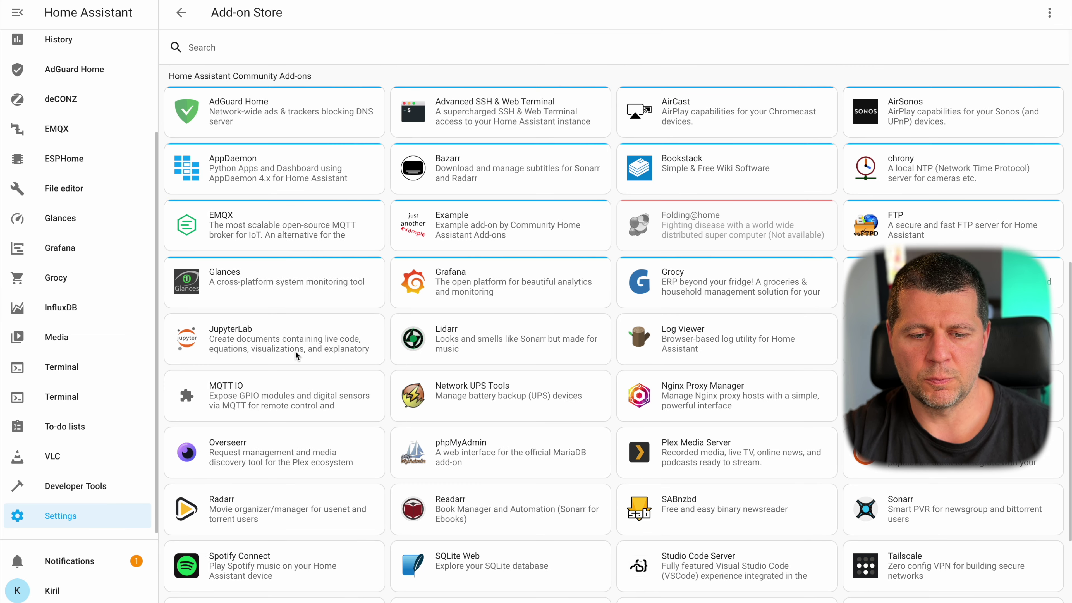
- Open the JupyterLab card in the Add-on Store
click(223, 329)
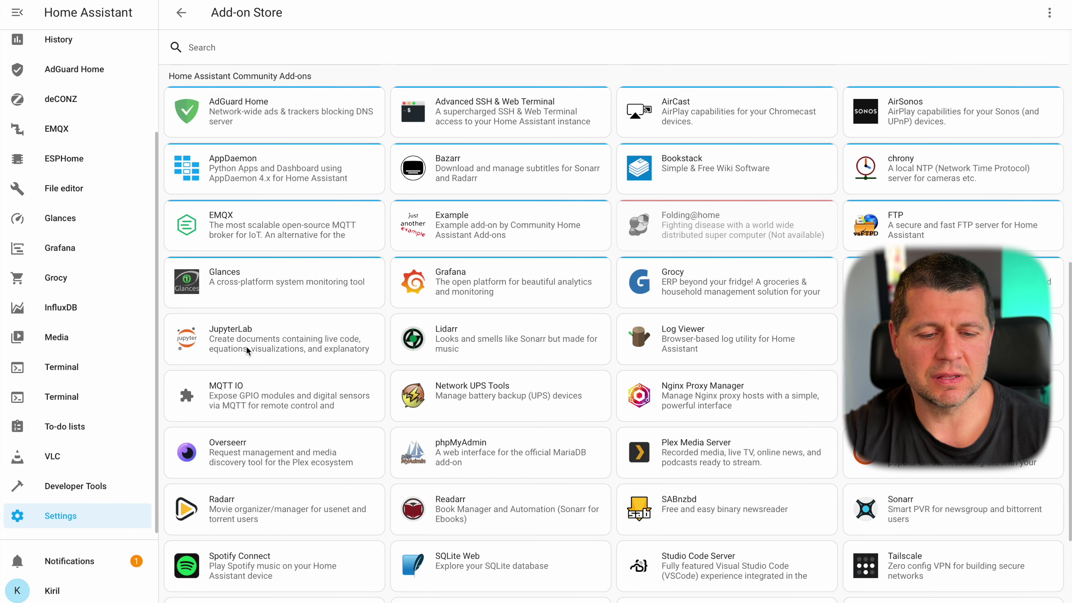
click(247, 347)
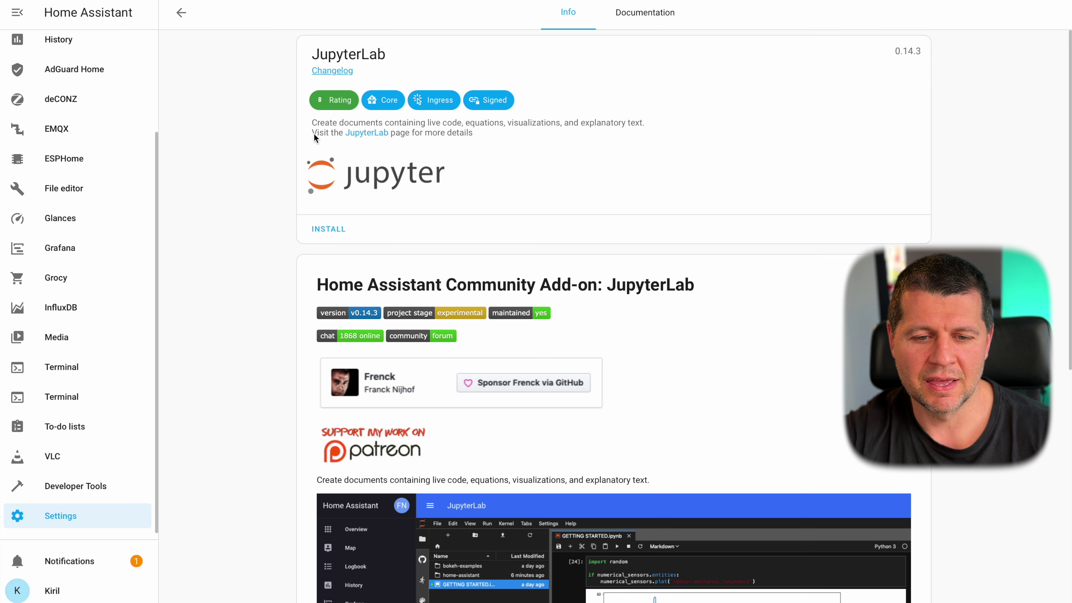
- Skim the addon-jupyterlab GitHub README in a new tab, then close that tab
right_click(380, 134)
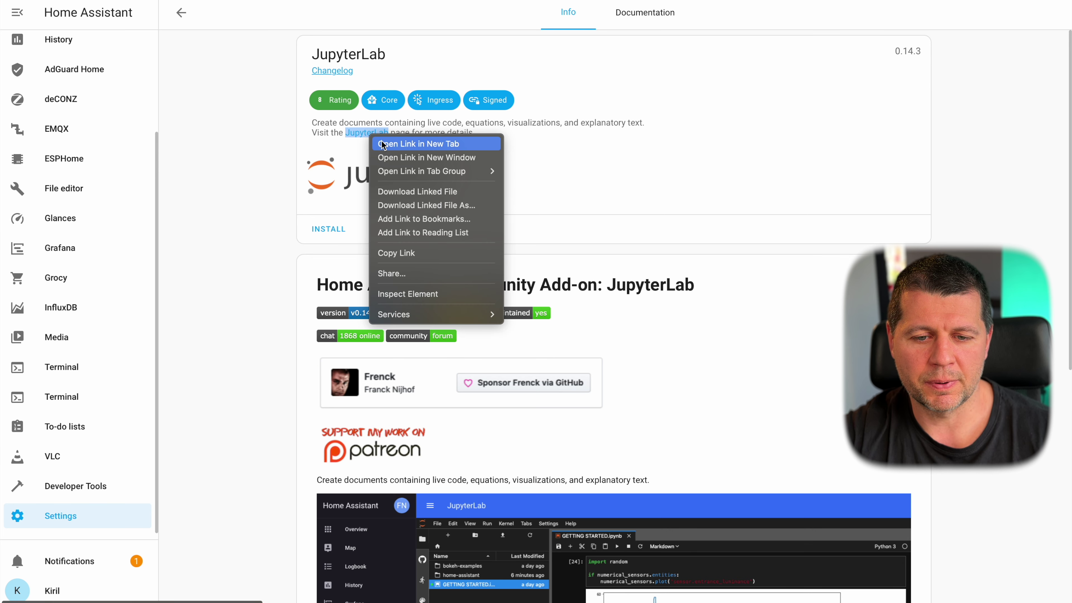
click(424, 144)
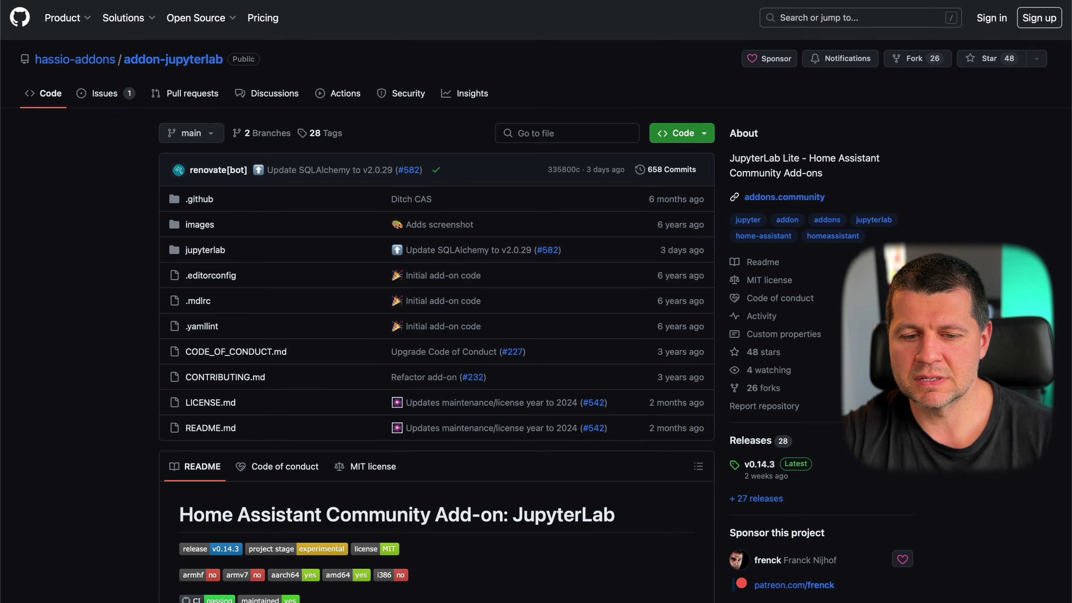
scroll(662, 247, down, 2)
scroll(662, 247, down, 15)
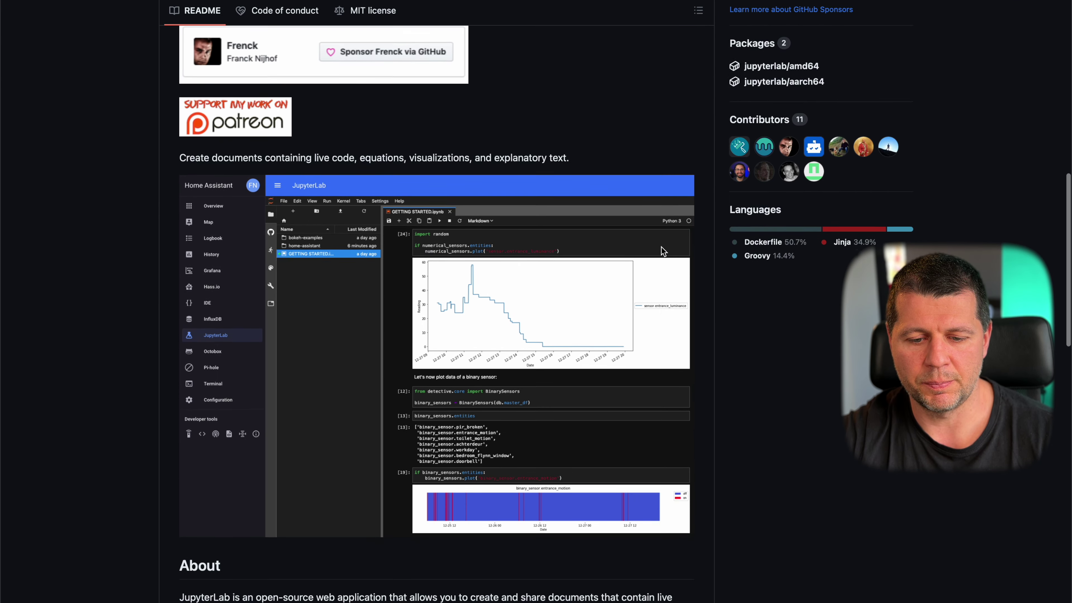
scroll(660, 250, up, 8)
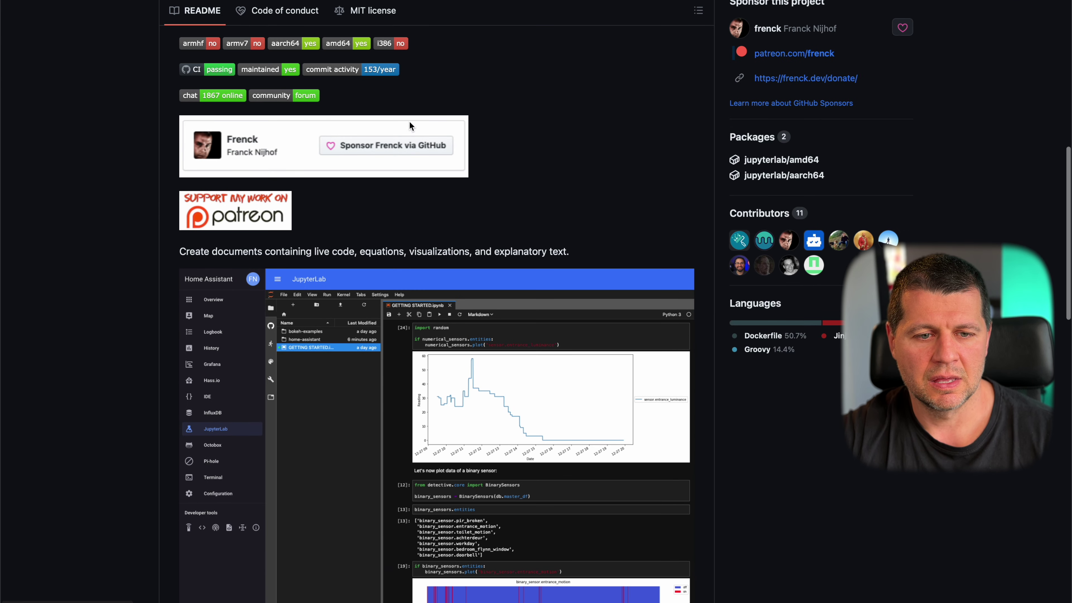
scroll(411, 199, down, 4)
key(super+w)
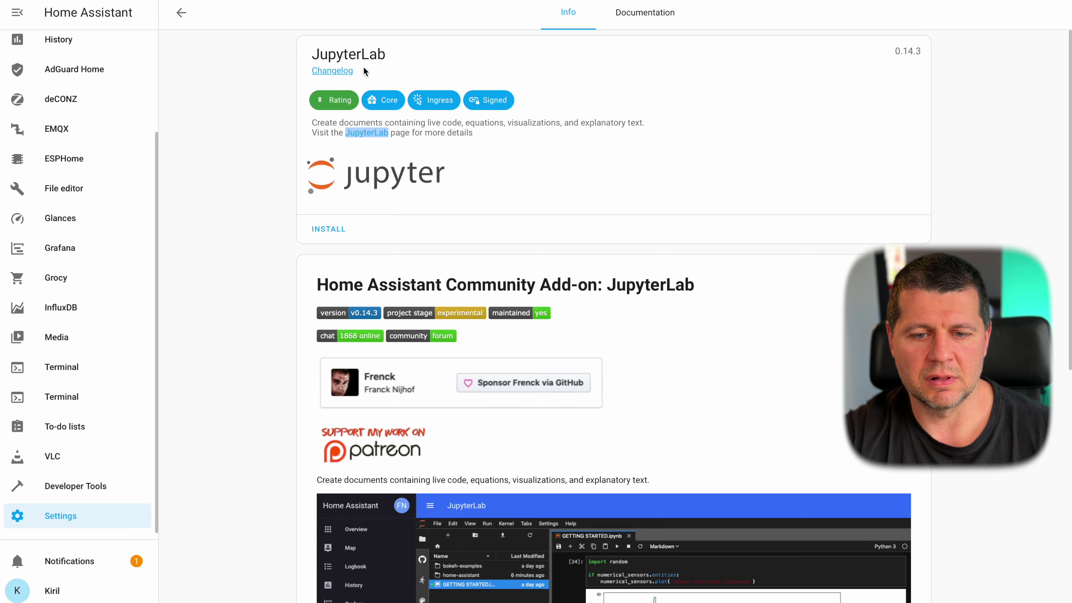
- Read the JupyterLab add-on's Documentation tab, then return to its Info tab
click(644, 12)
scroll(619, 349, down, 15)
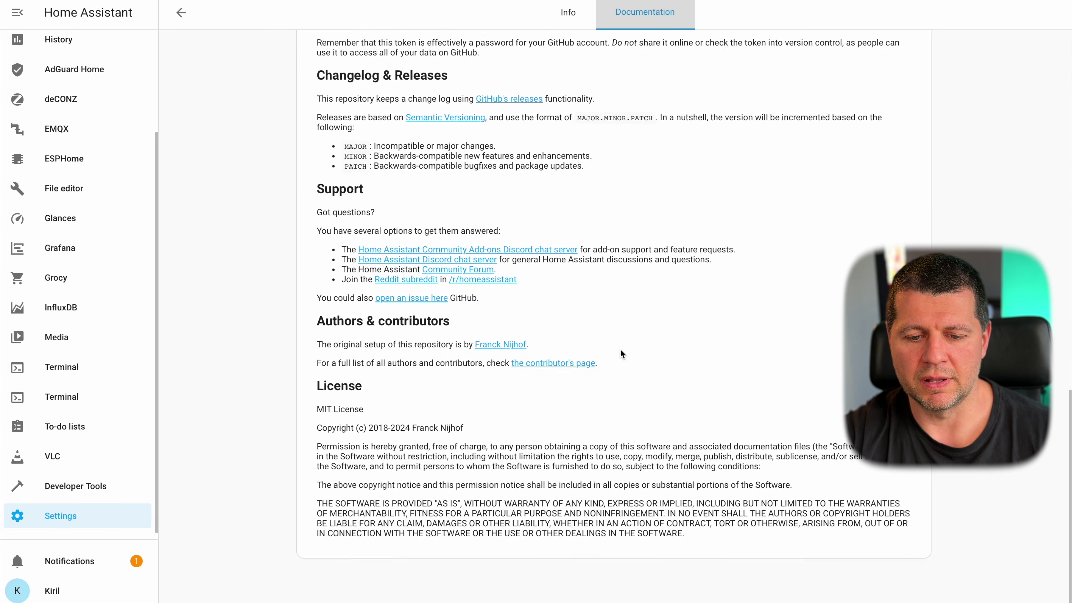
scroll(619, 349, up, 15)
click(568, 15)
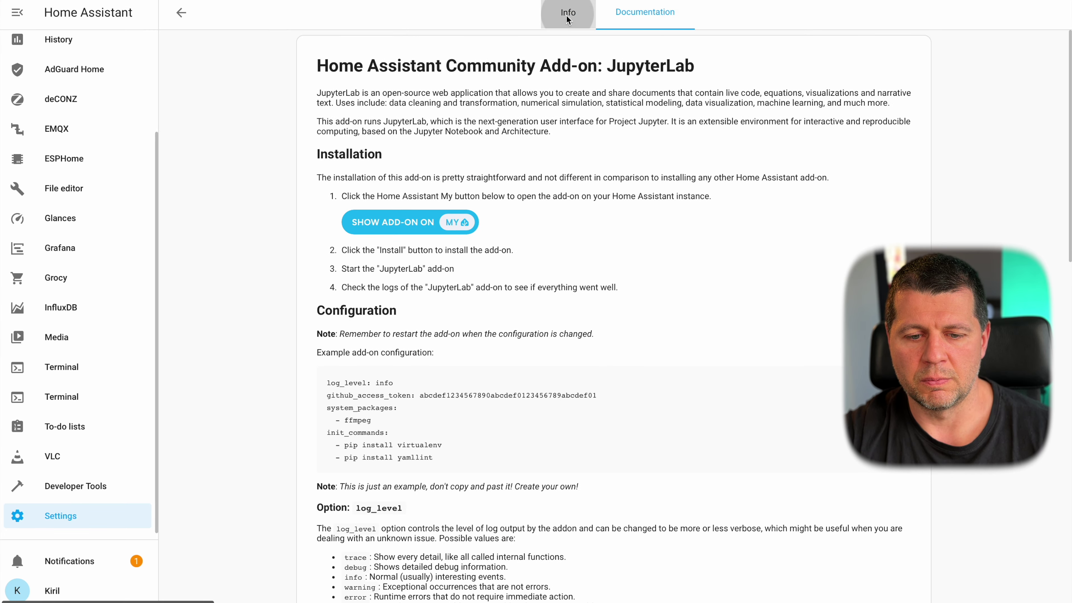
- Install the JupyterLab 0.14.3 add-on and wait for the installation to finish
scroll(505, 343, down, 8)
scroll(504, 342, up, 8)
scroll(418, 287, down, 1)
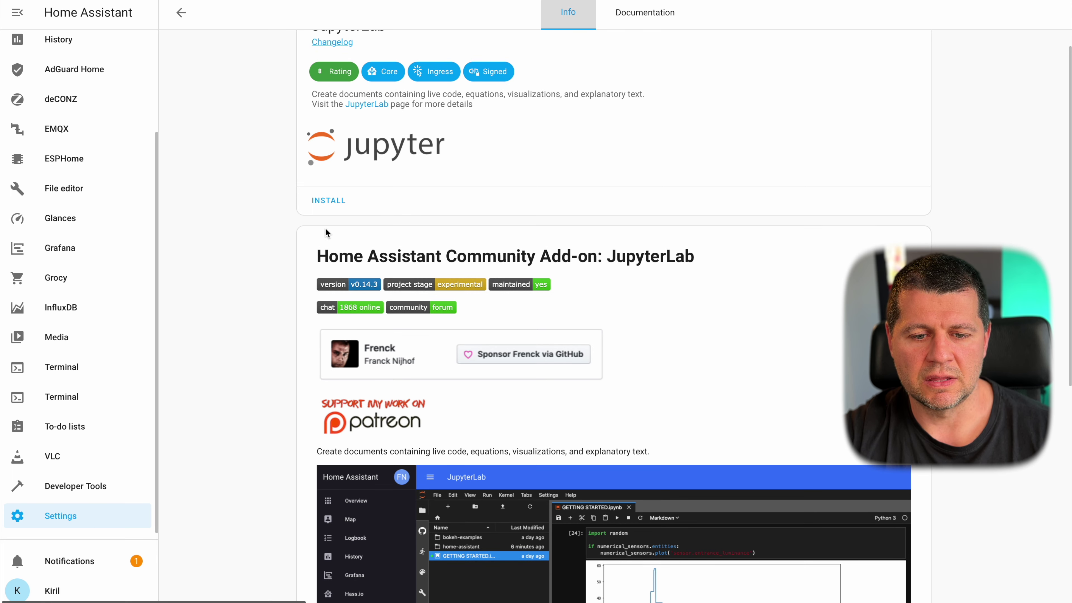
click(334, 201)
scroll(467, 357, down, 8)
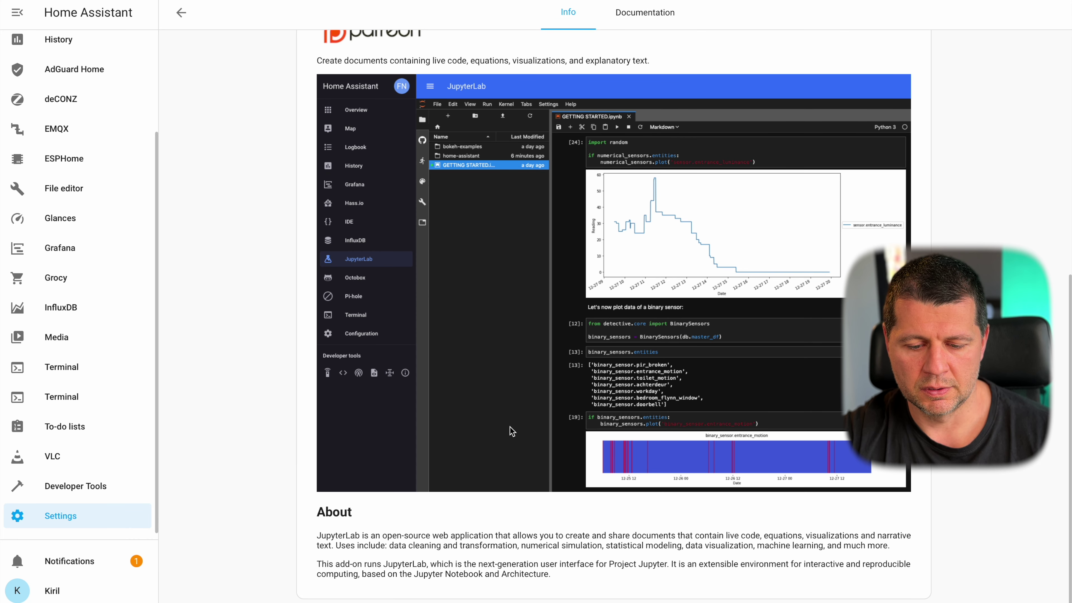
scroll(554, 108, up, 10)
scroll(554, 174, down, 10)
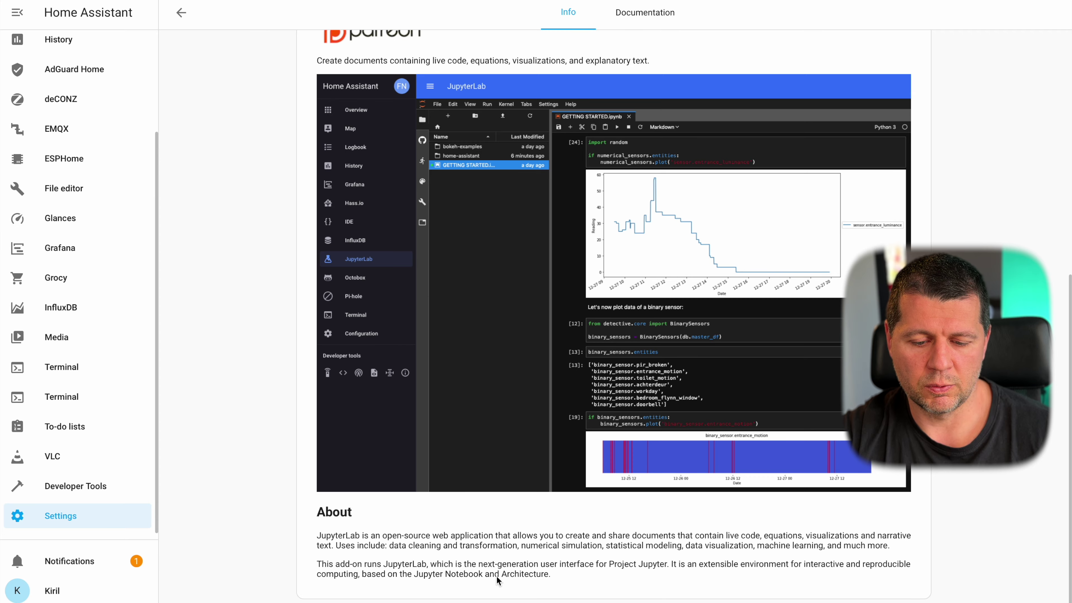
scroll(551, 523, up, 10)
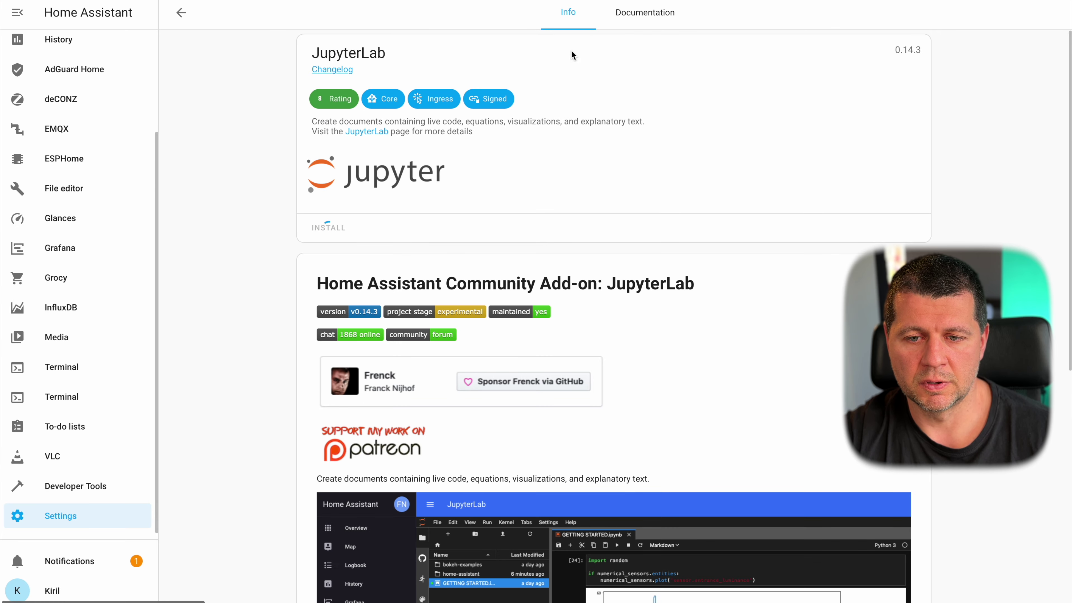
- Turn on Watchdog, Auto update and Show in sidebar for JupyterLab
click(619, 13)
scroll(618, 137, down, 15)
scroll(618, 137, up, 12)
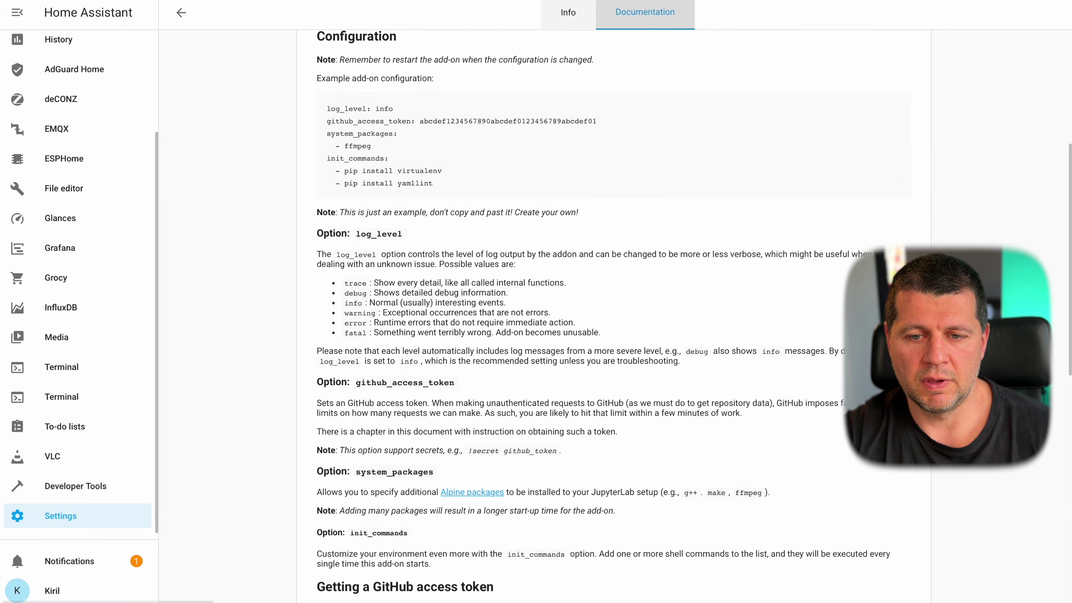
click(568, 12)
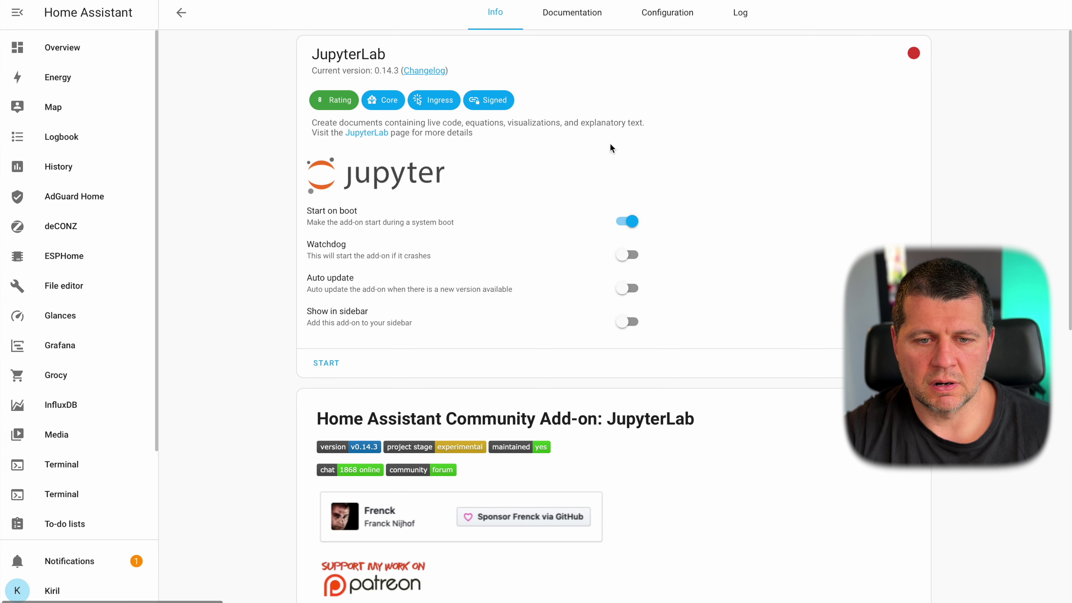
click(624, 254)
click(625, 288)
click(627, 319)
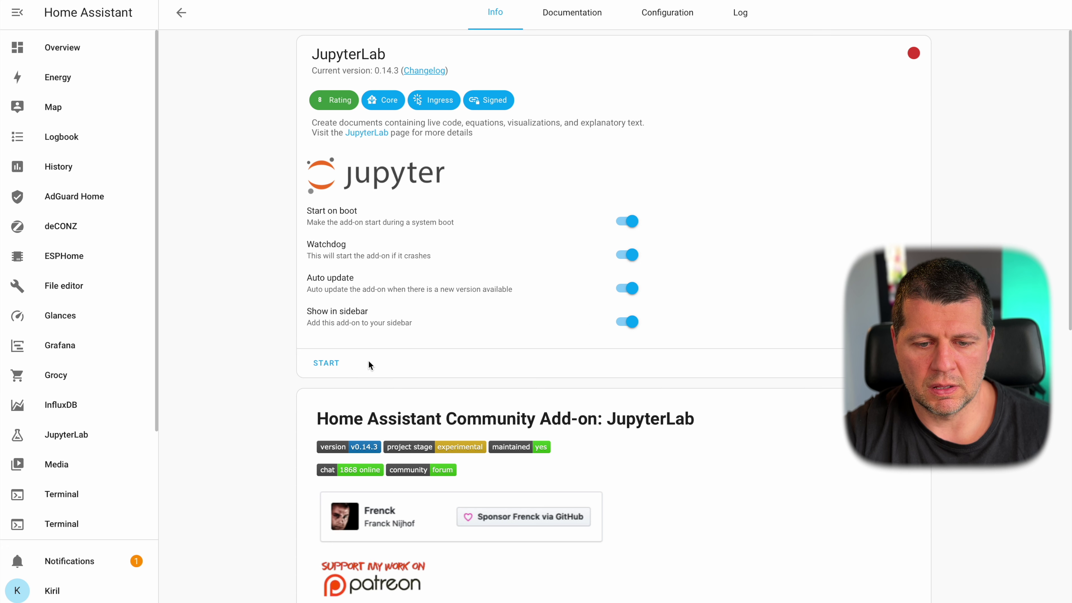
- Start JupyterLab and load its interface from the sidebar entry, retrying until the Launcher appears
click(325, 365)
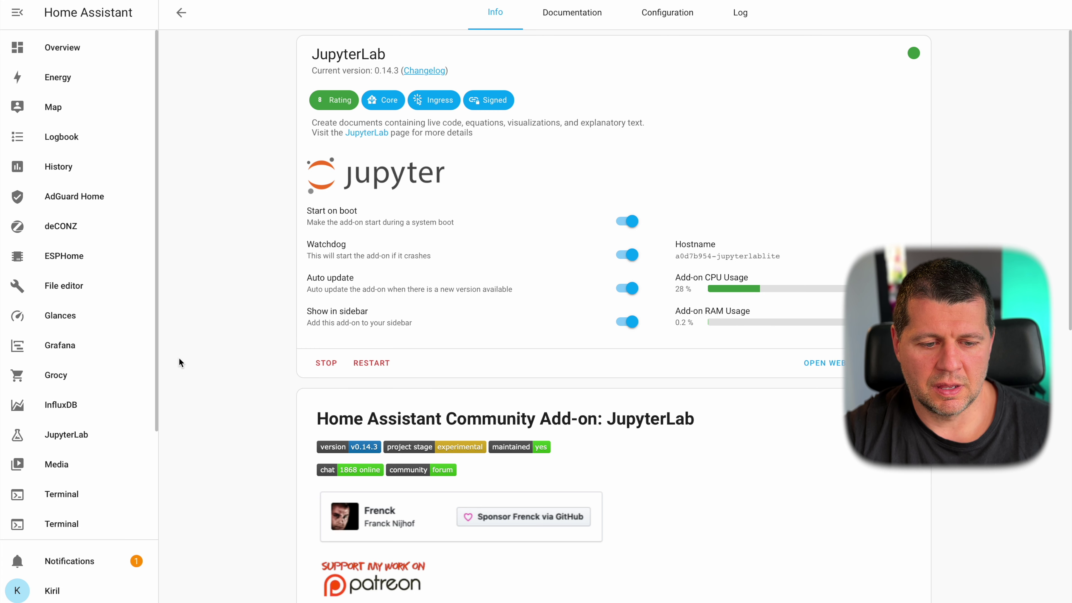
right_click(70, 435)
click(84, 439)
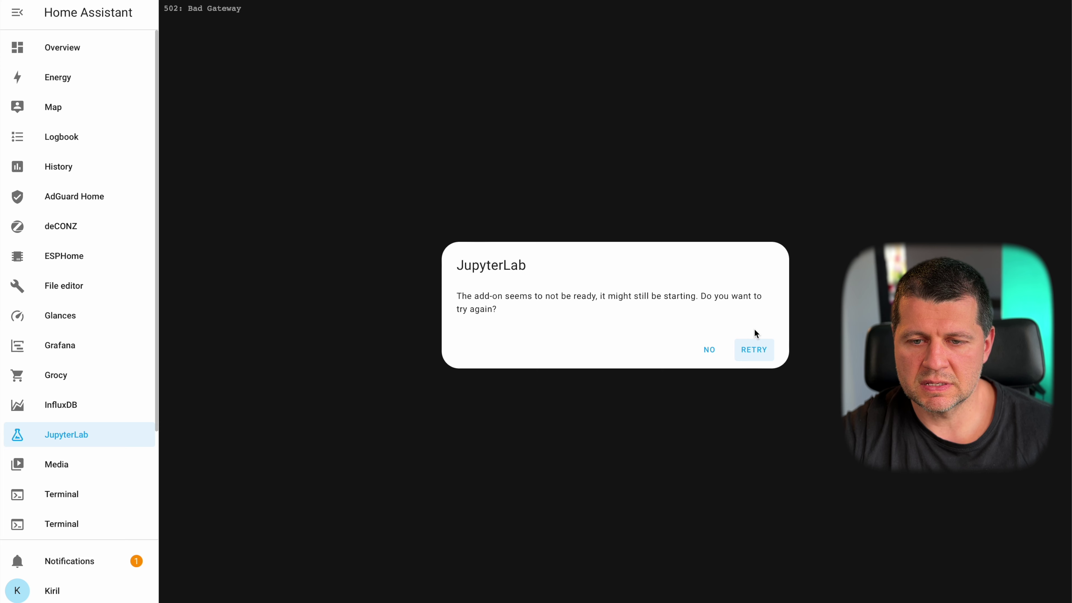
click(761, 351)
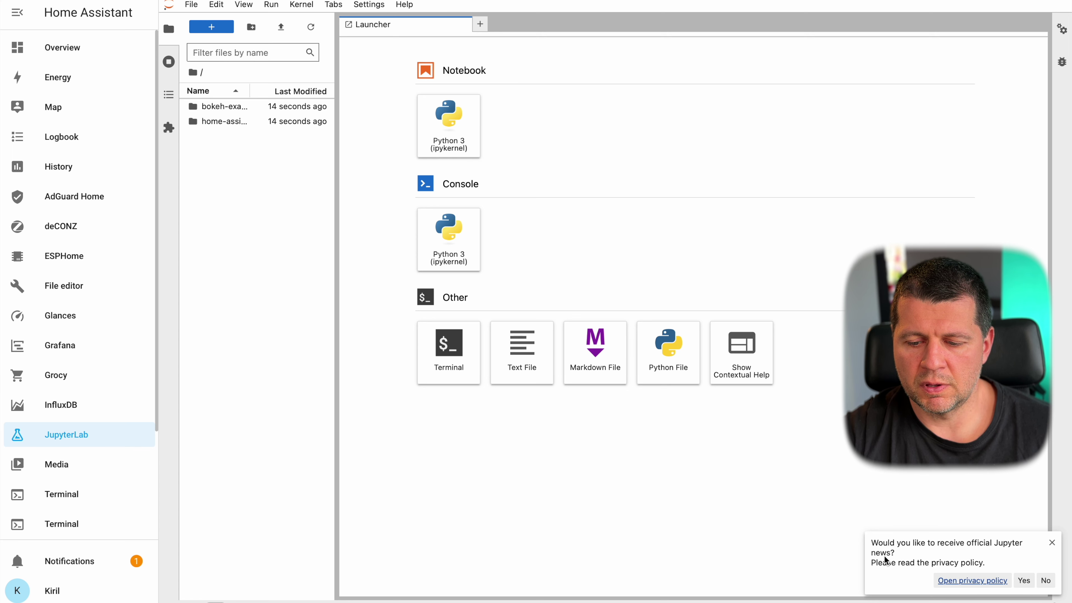
- Decline Jupyter news, browse the menus and extension manager, then create a blank untitled.txt
click(1045, 580)
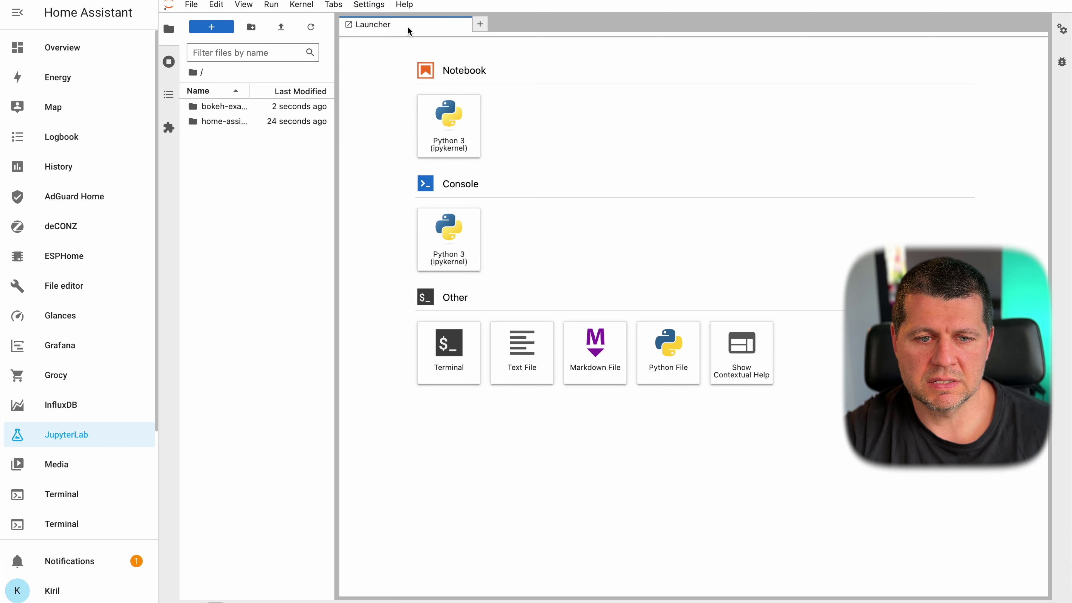
click(274, 7)
mouse_move(217, 8)
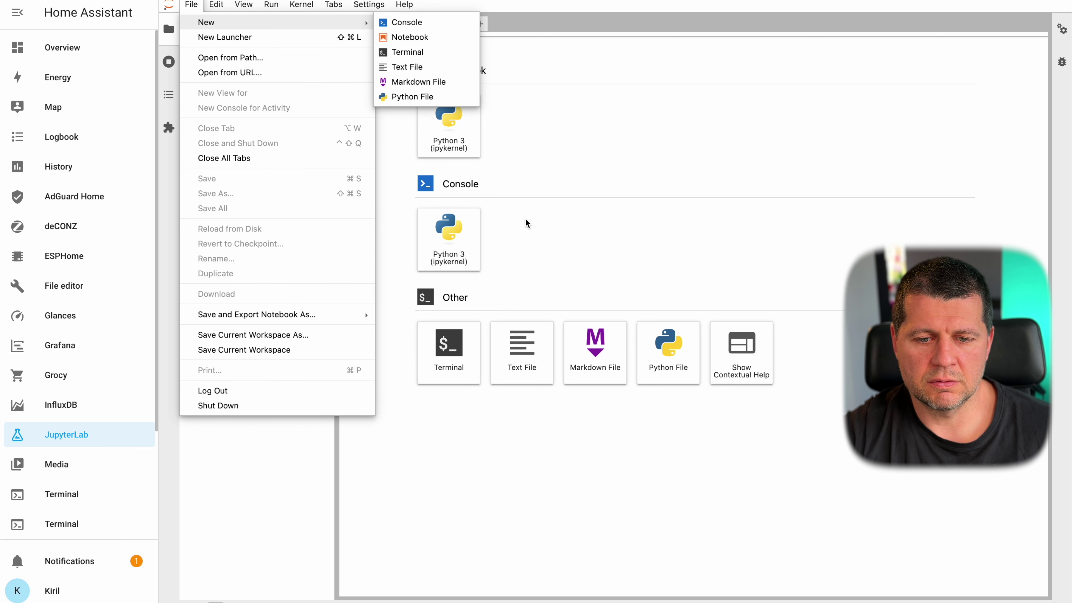
mouse_move(272, 7)
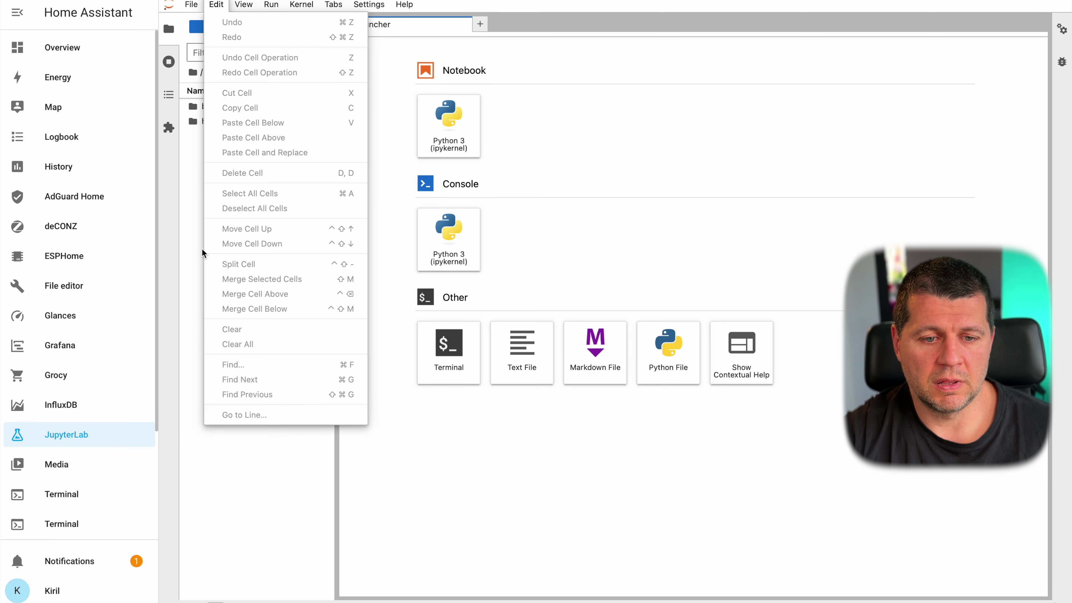
click(190, 230)
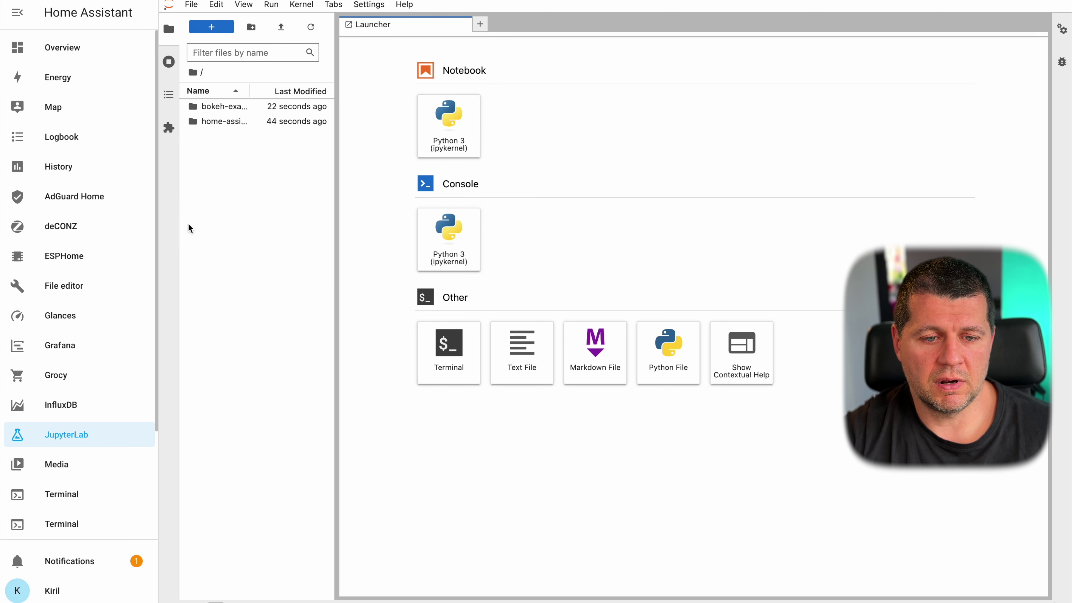
click(168, 127)
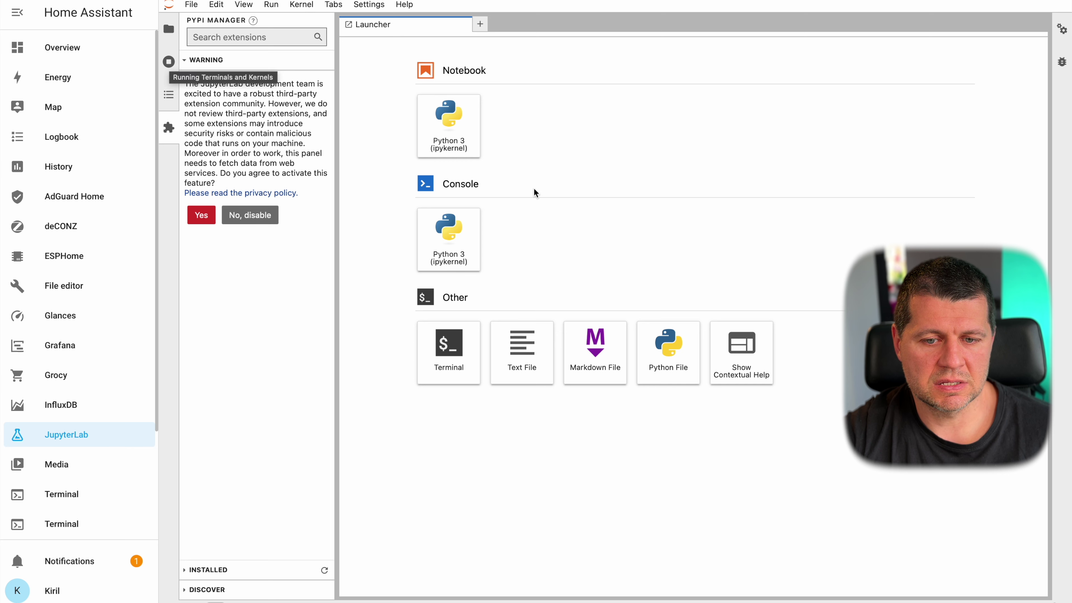
click(523, 357)
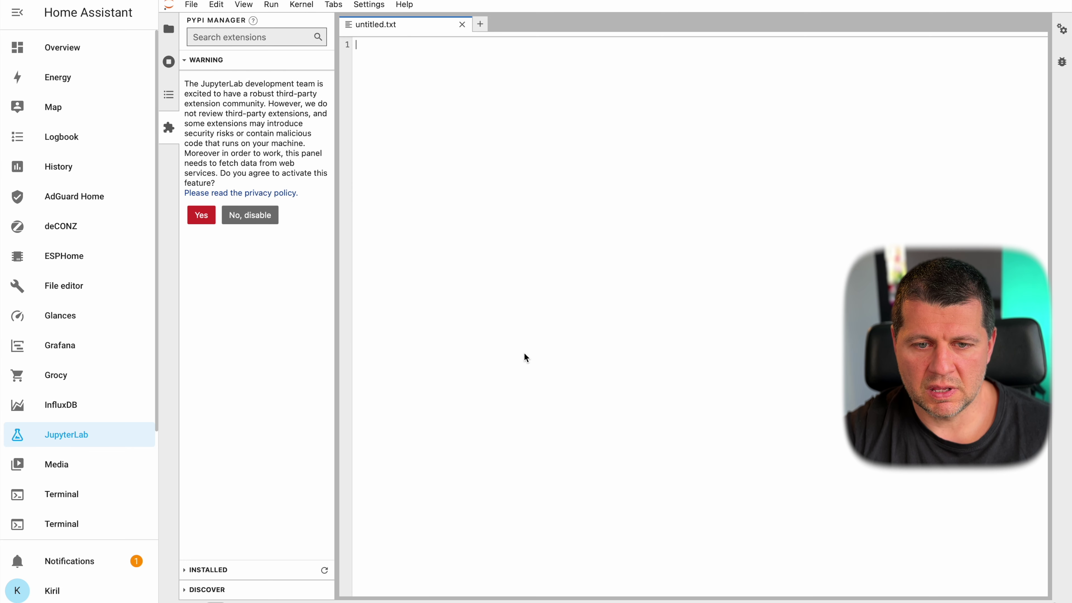
- Type scratch text into untitled.txt, then close it and discard the changes
click(428, 72)
text(erfwerfe)
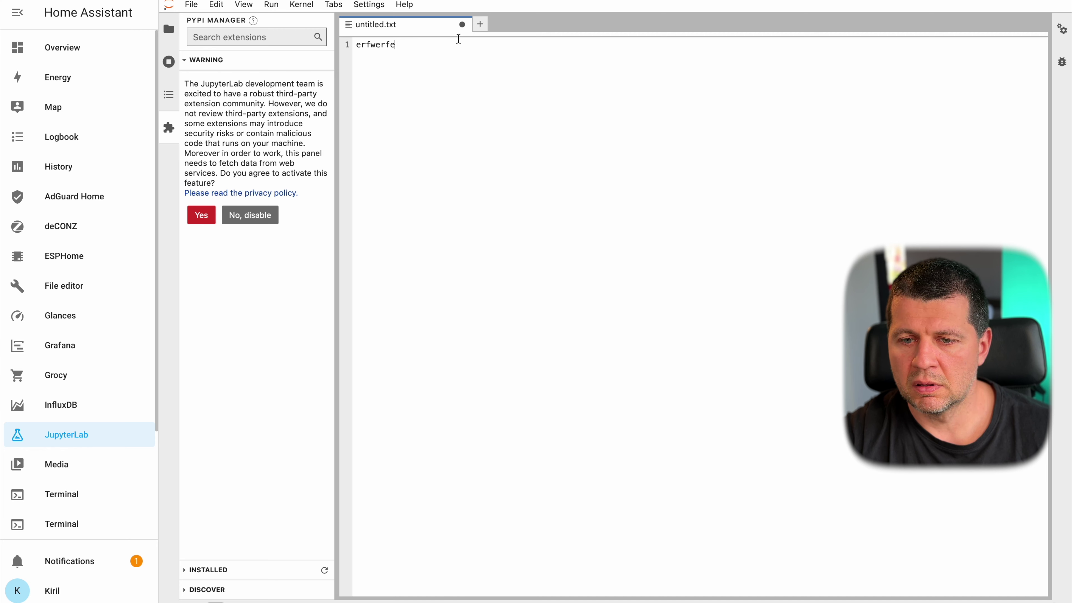
click(462, 27)
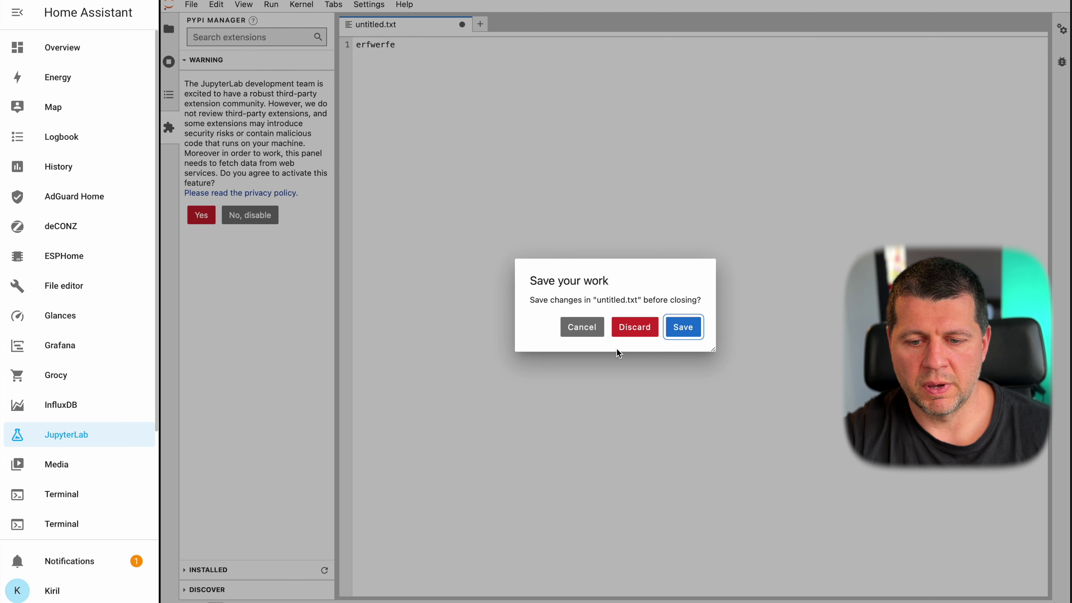
click(685, 328)
- Run help and help() in a new Python 3 console, then close the console
click(460, 245)
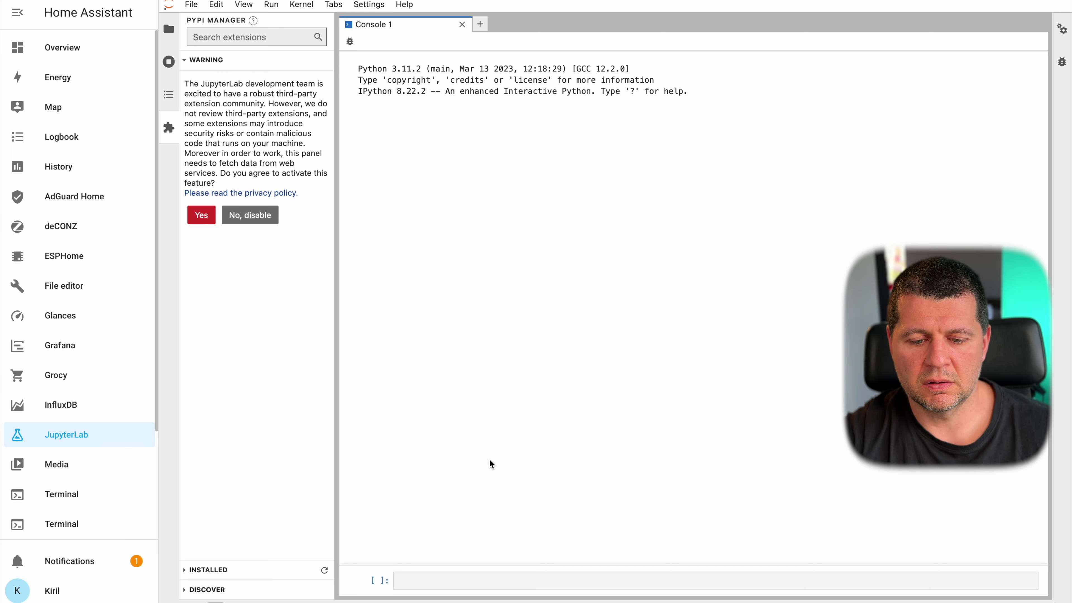
click(436, 575)
text(help)
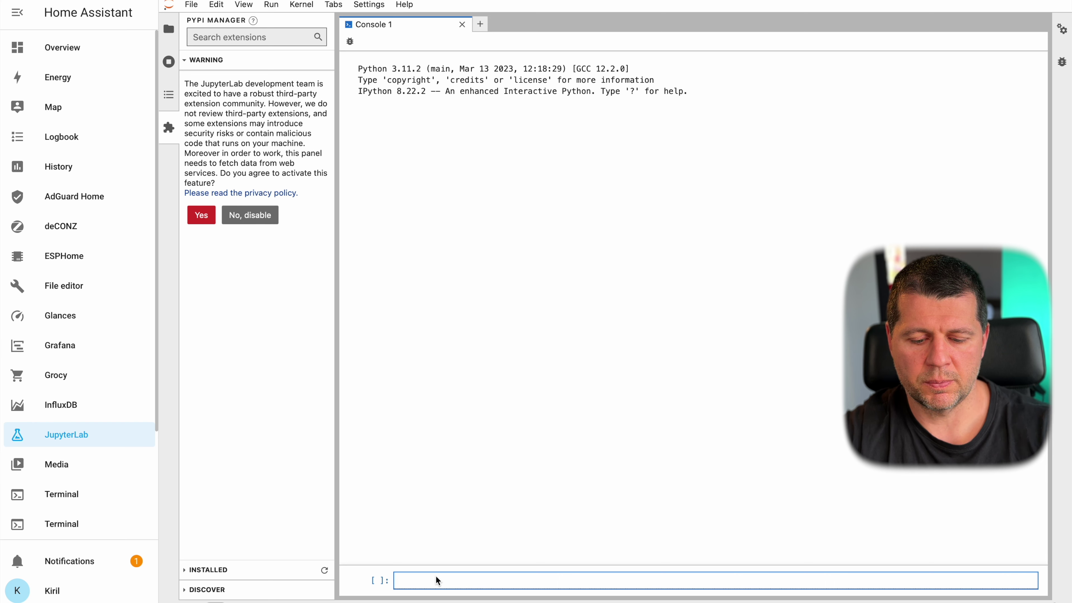
key(Return)
text(help())
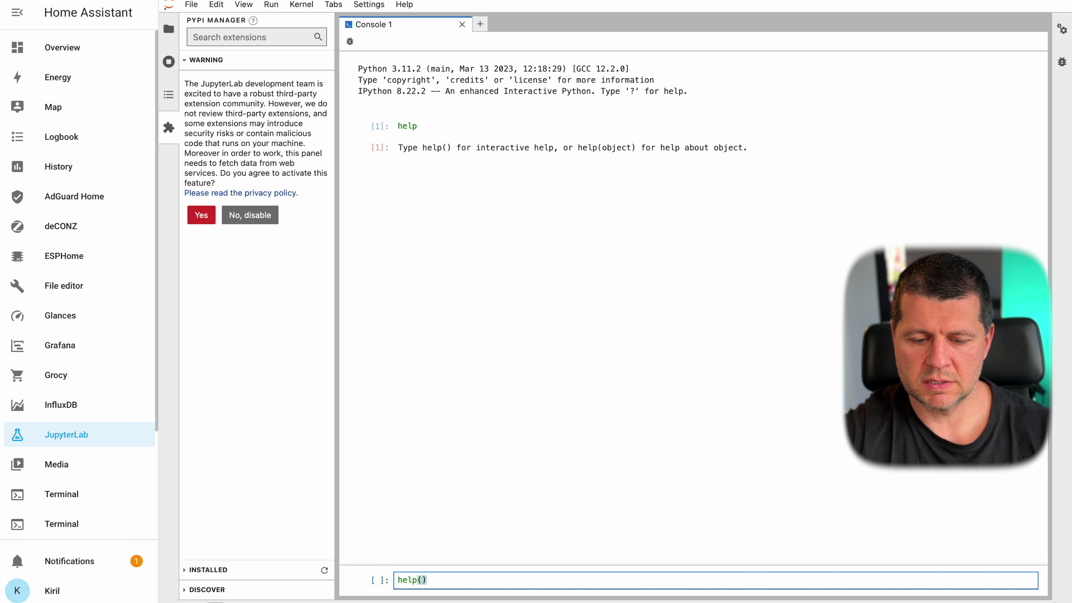
key(Return)
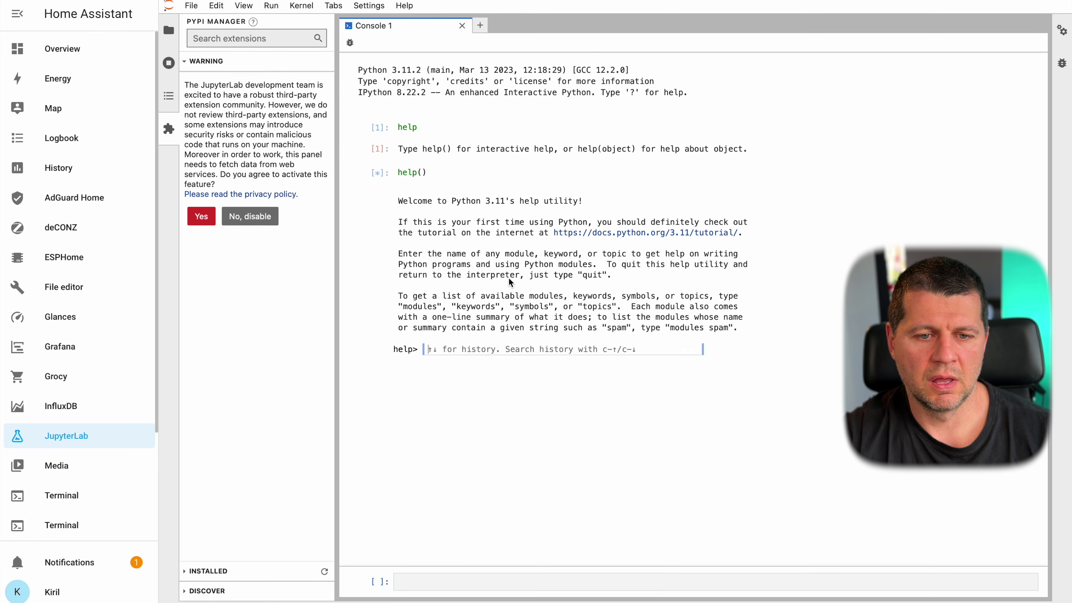
click(463, 24)
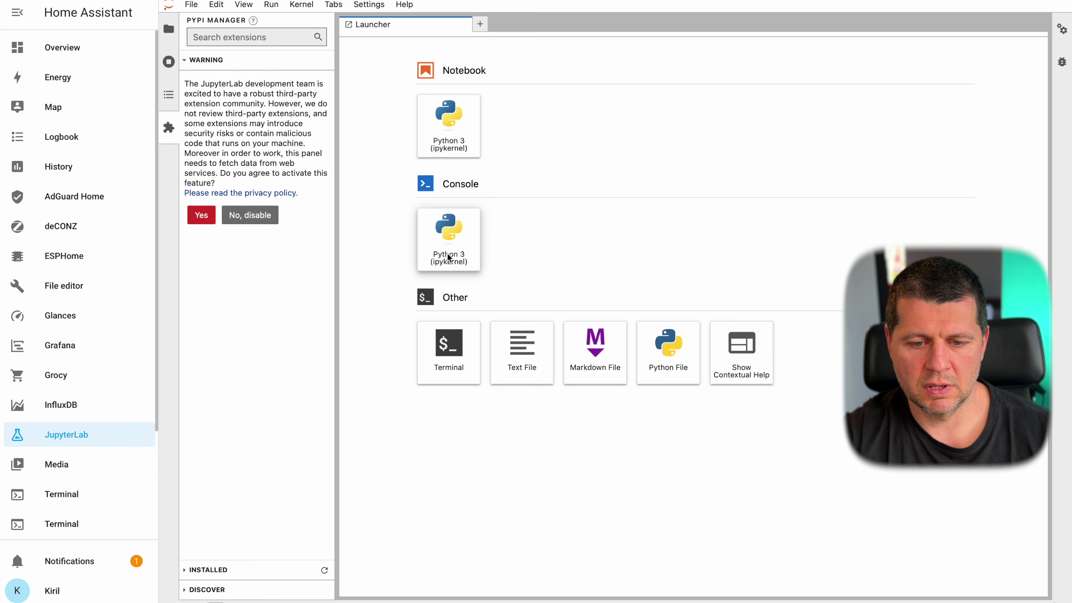
- Create and close an empty Markdown file, then show the running terminals and kernels list
click(599, 370)
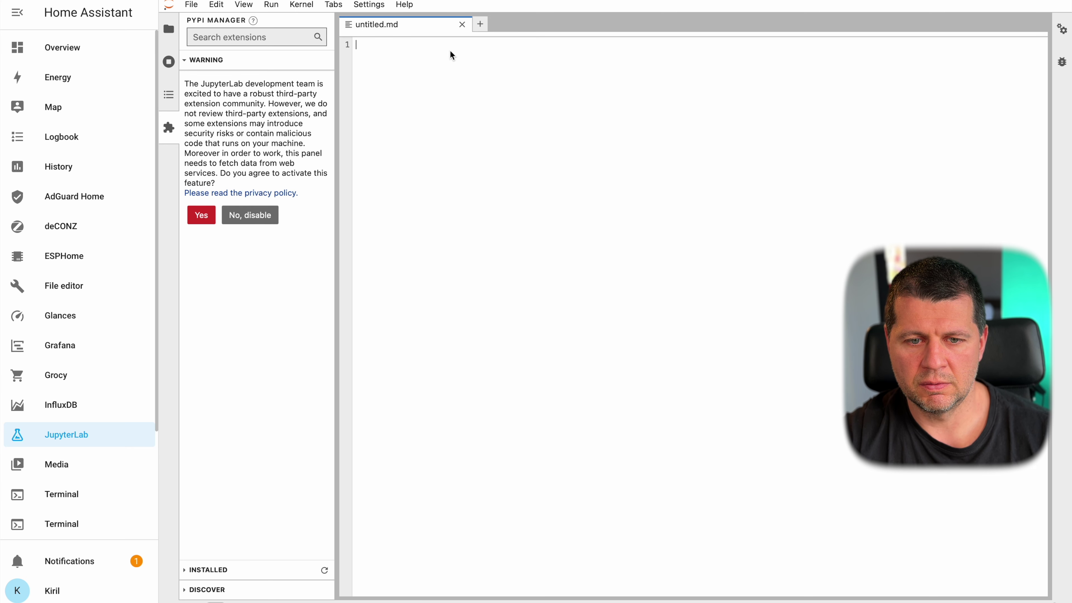
click(462, 24)
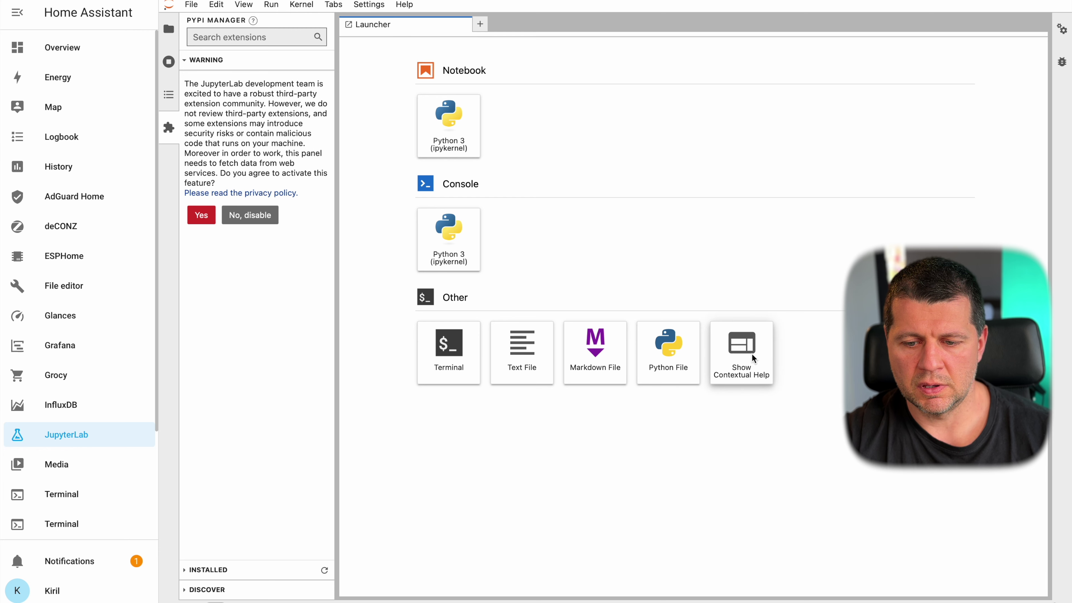
scroll(287, 455, down, 2)
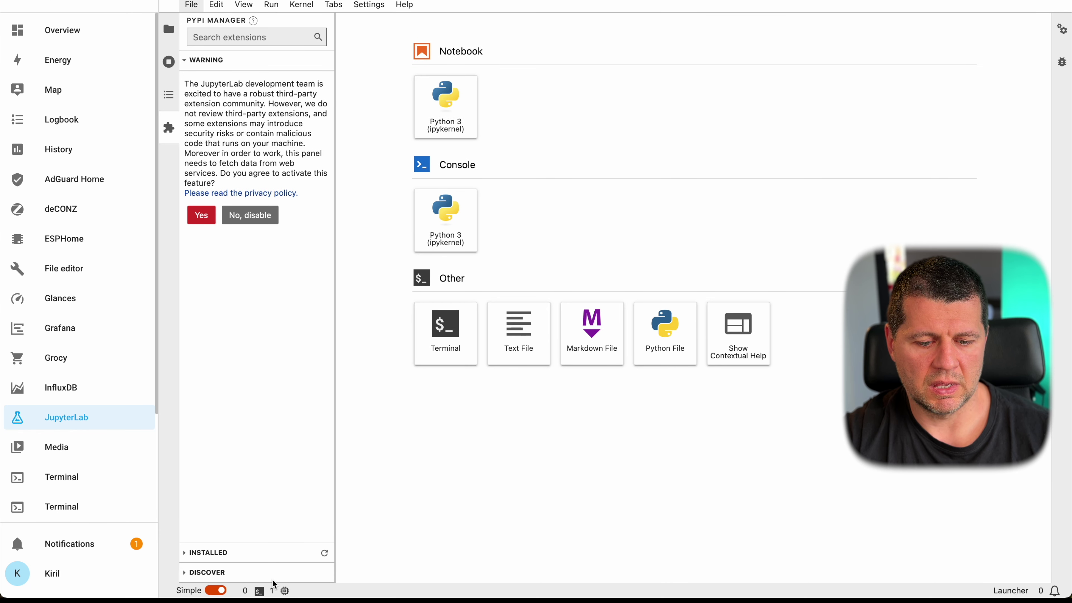
click(287, 591)
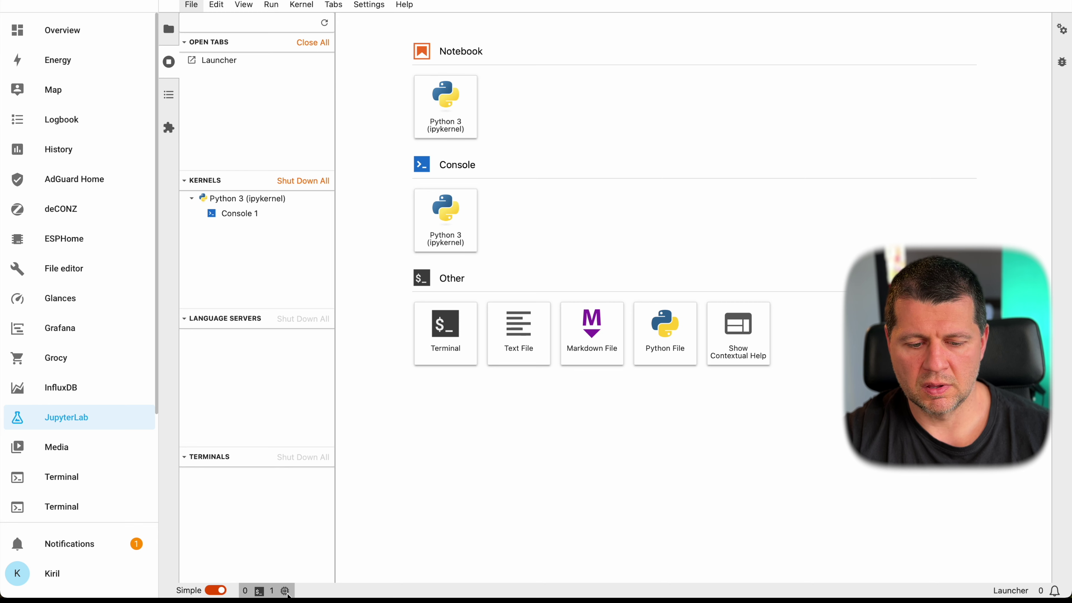
- Switch to the JupyterLab Dark theme and back to Light, then open the debugger's variables panel
click(363, 5)
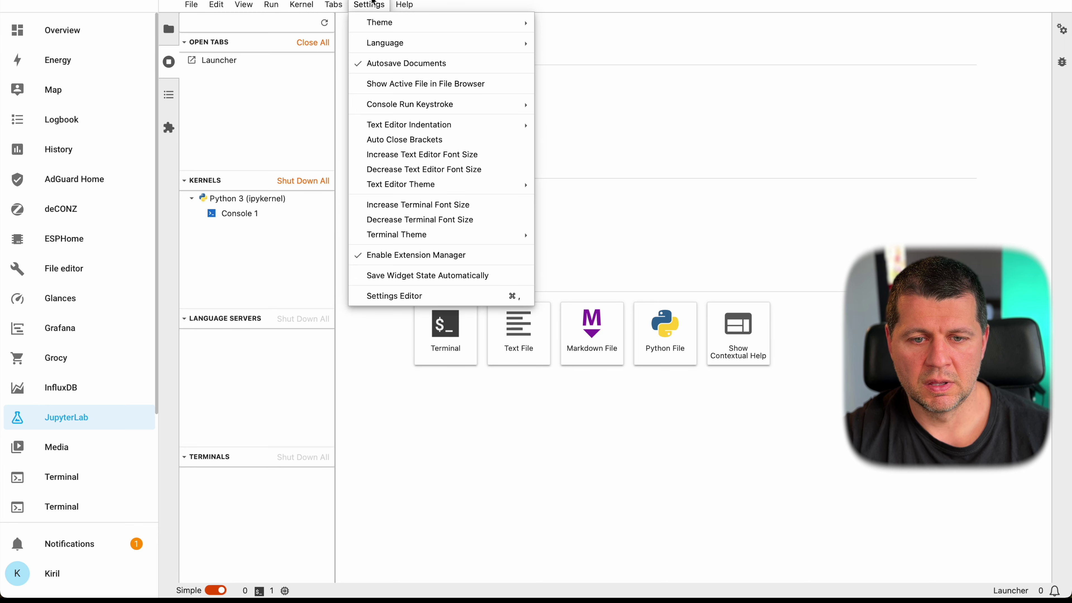
mouse_move(498, 22)
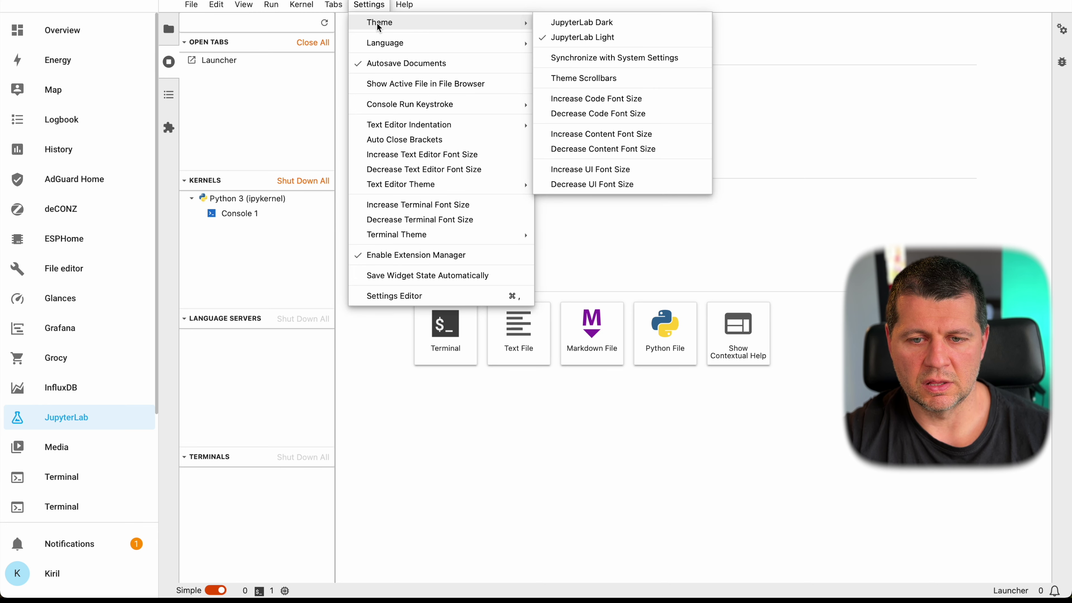
click(573, 22)
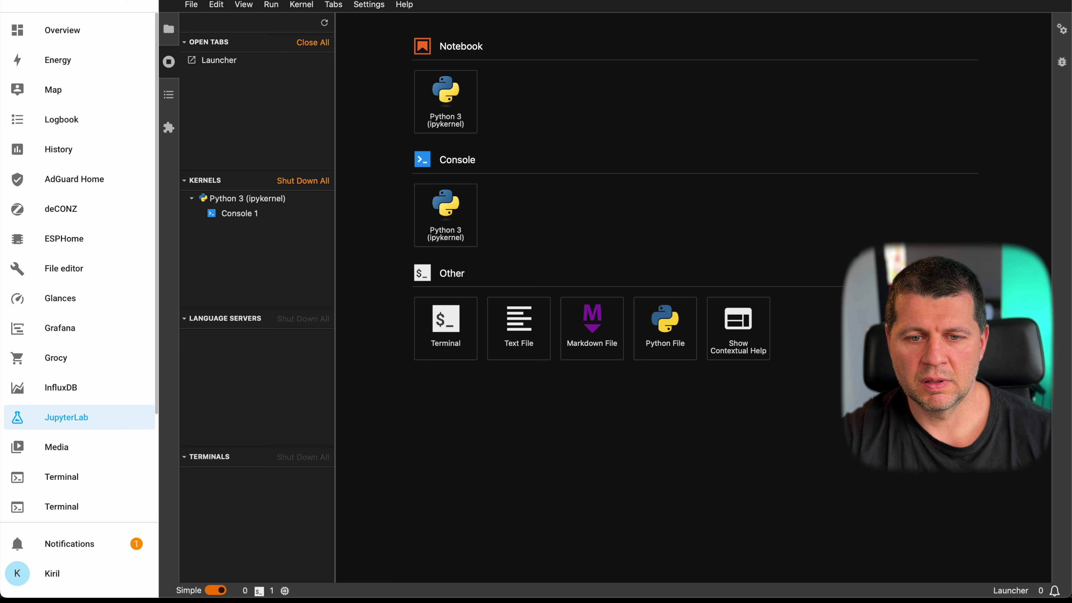
click(369, 6)
mouse_move(383, 23)
click(546, 37)
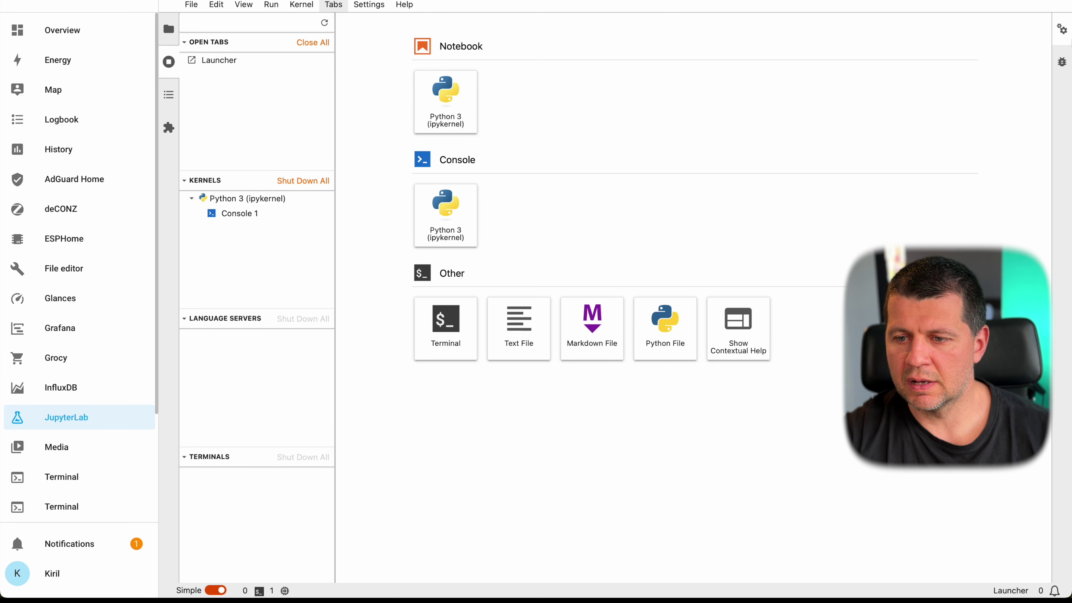
click(1062, 34)
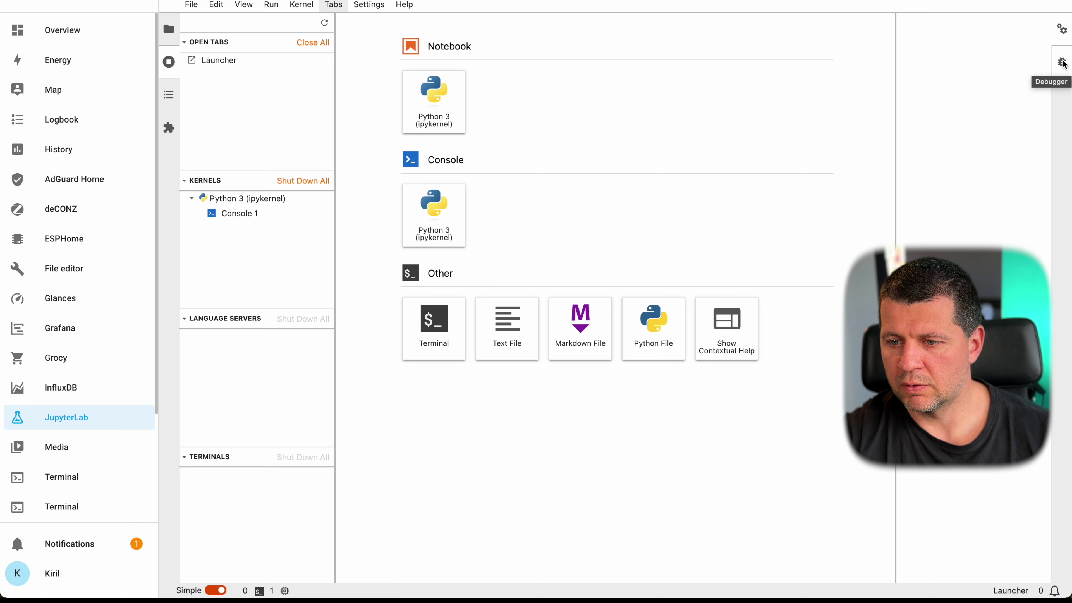
click(1061, 61)
- Switch to the property inspector panel and scroll through the processor, memory and disk usage
click(1064, 33)
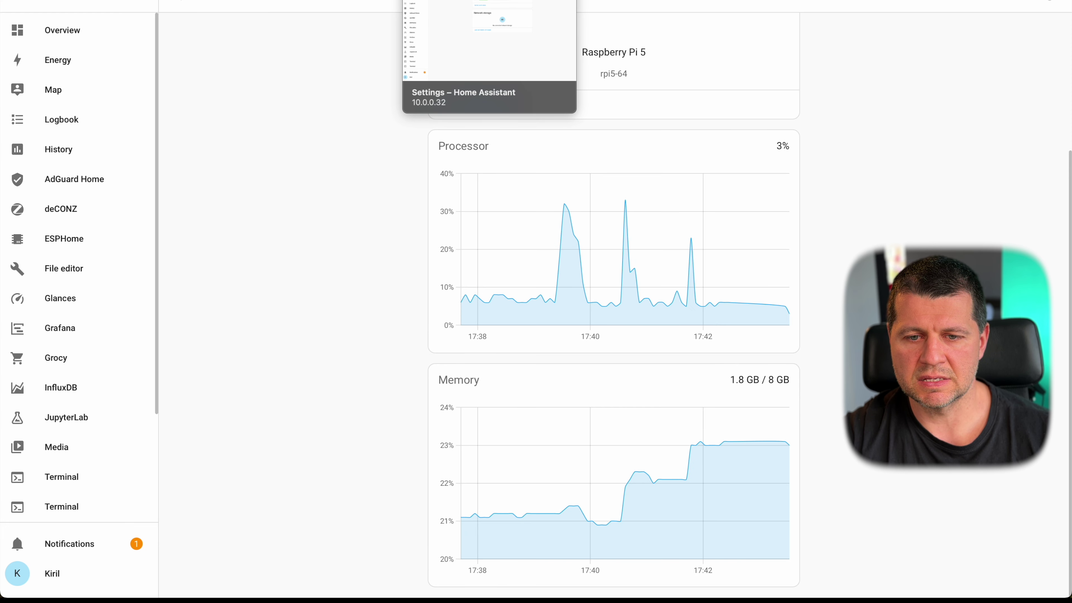
scroll(614, 296, down, 10)
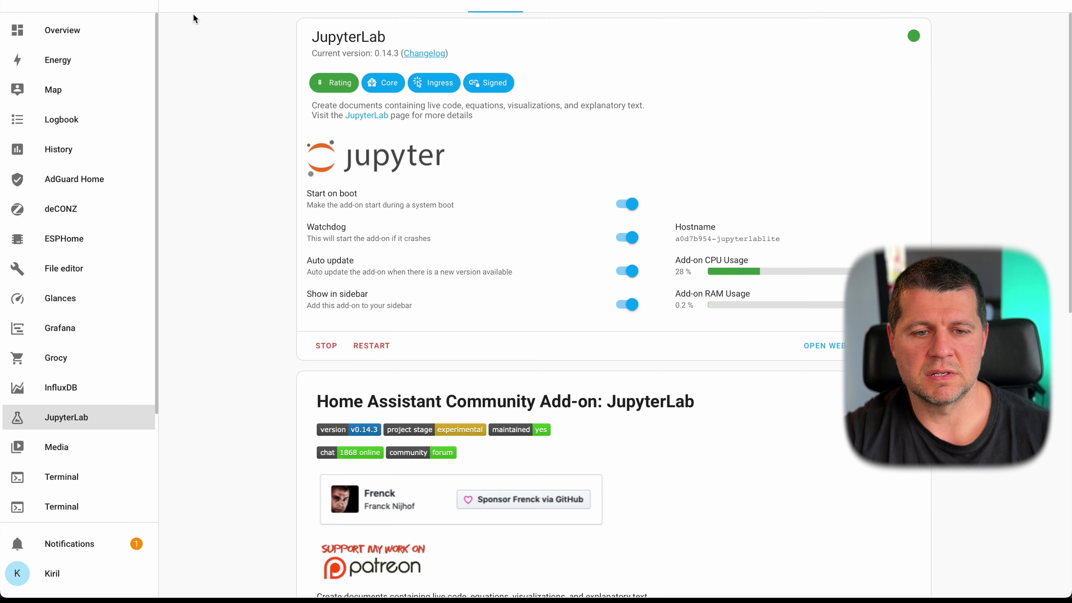
- Return to the installed add-ons, go to the Add-on Store, and open the Lidarr card
click(181, 7)
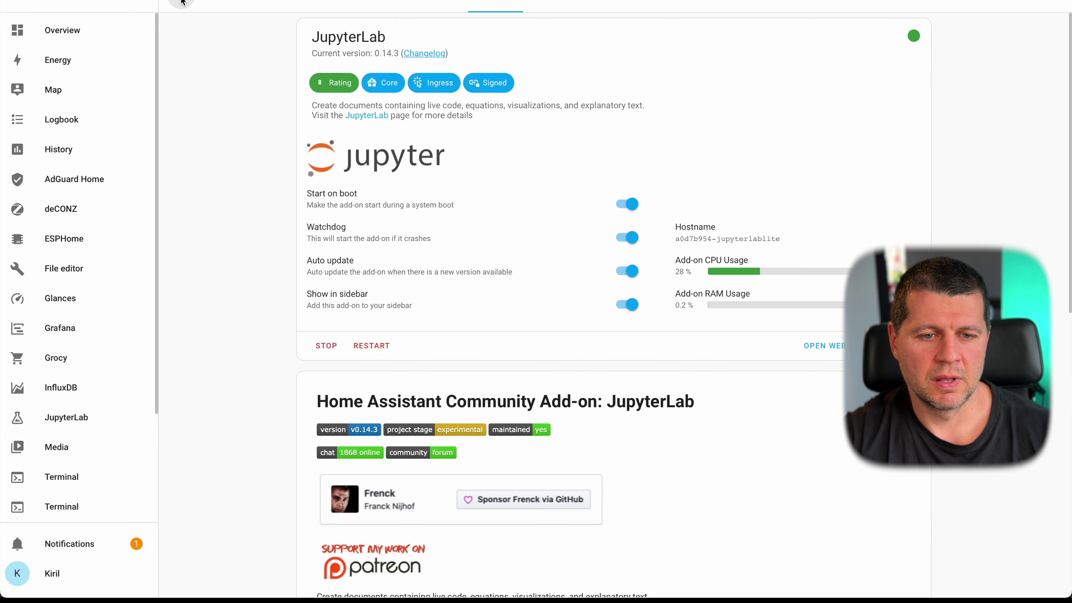
click(1001, 574)
scroll(763, 304, down, 15)
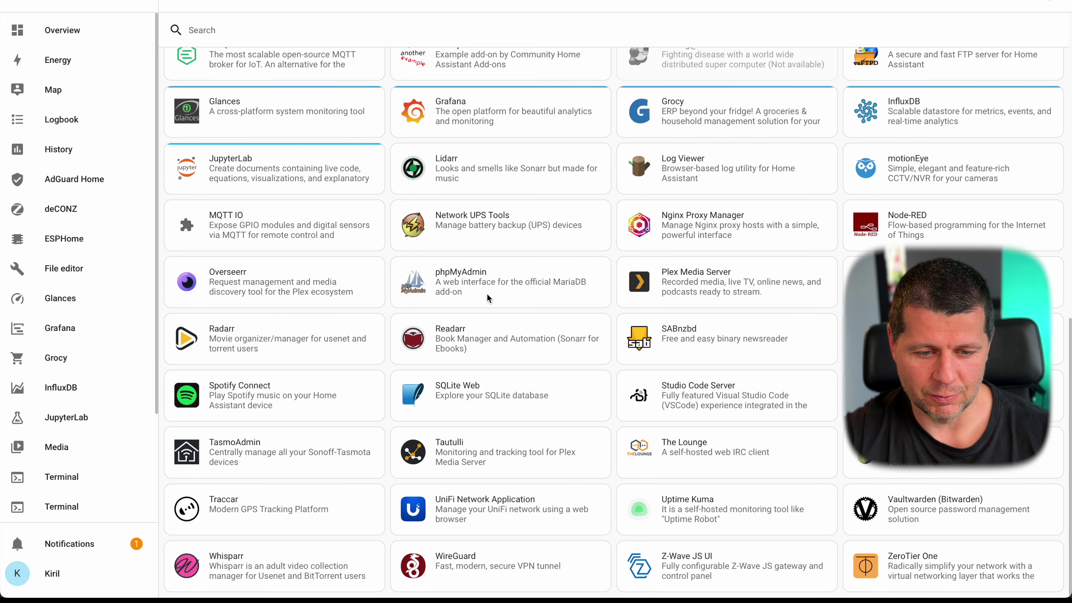
scroll(405, 363, up, 1)
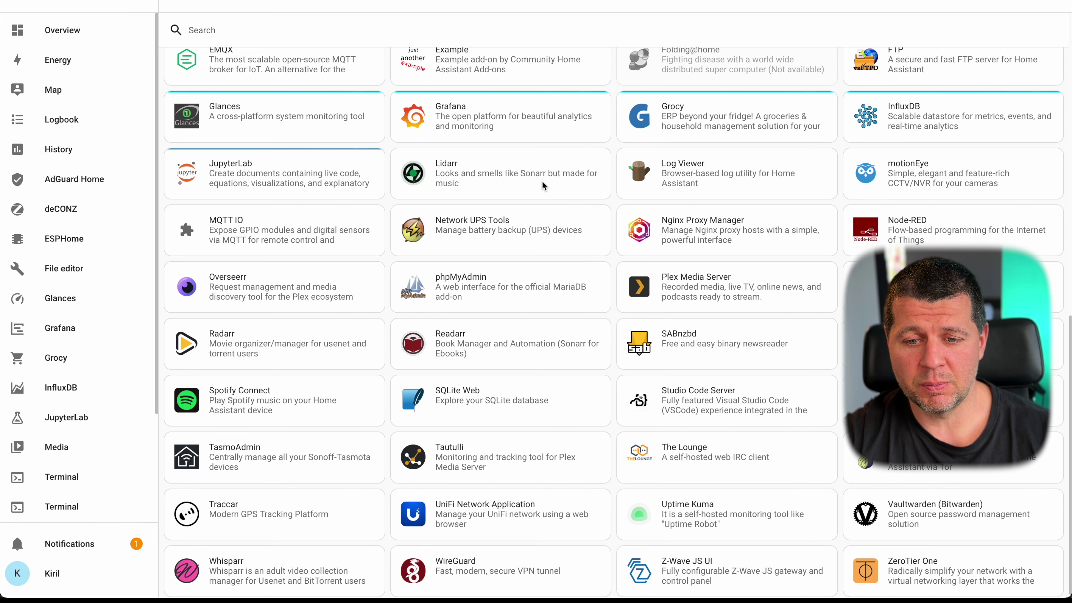
click(515, 175)
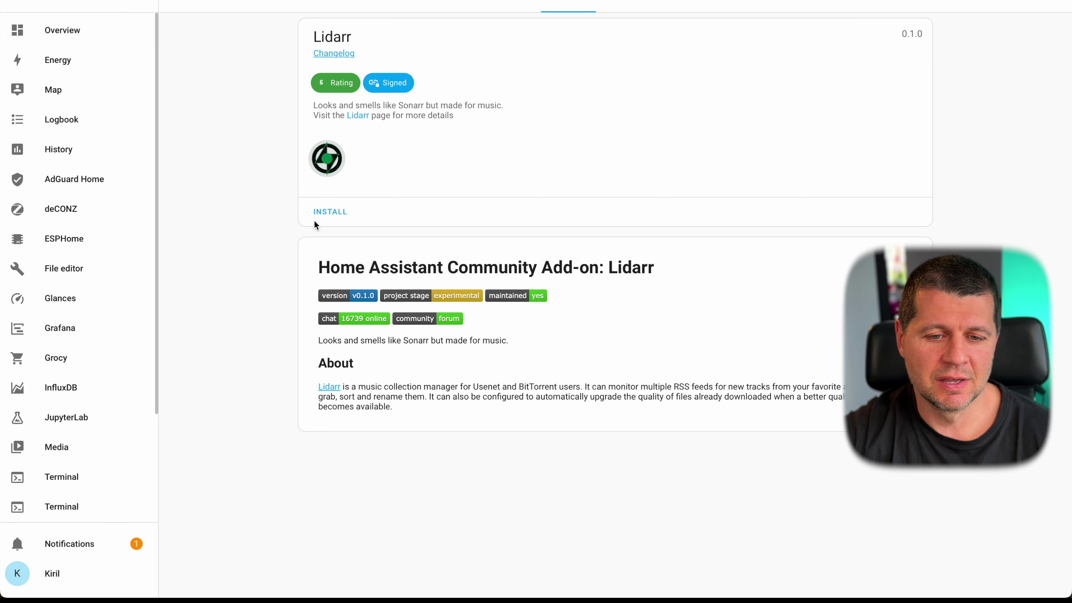
- Install the Lidarr add-on, turn on watchdog and auto update, and start it
click(331, 209)
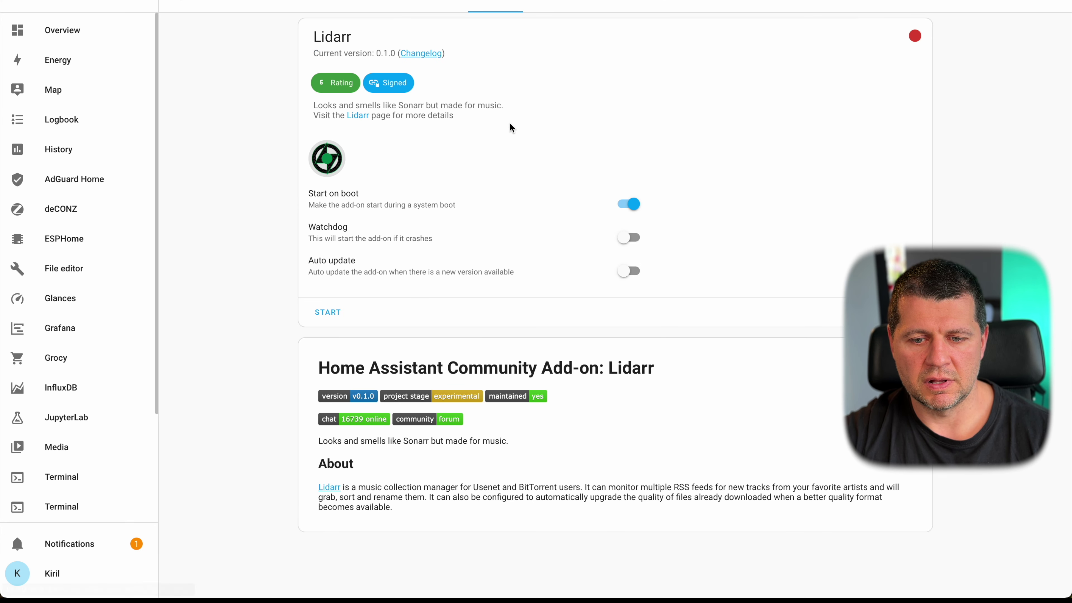
click(617, 247)
click(626, 269)
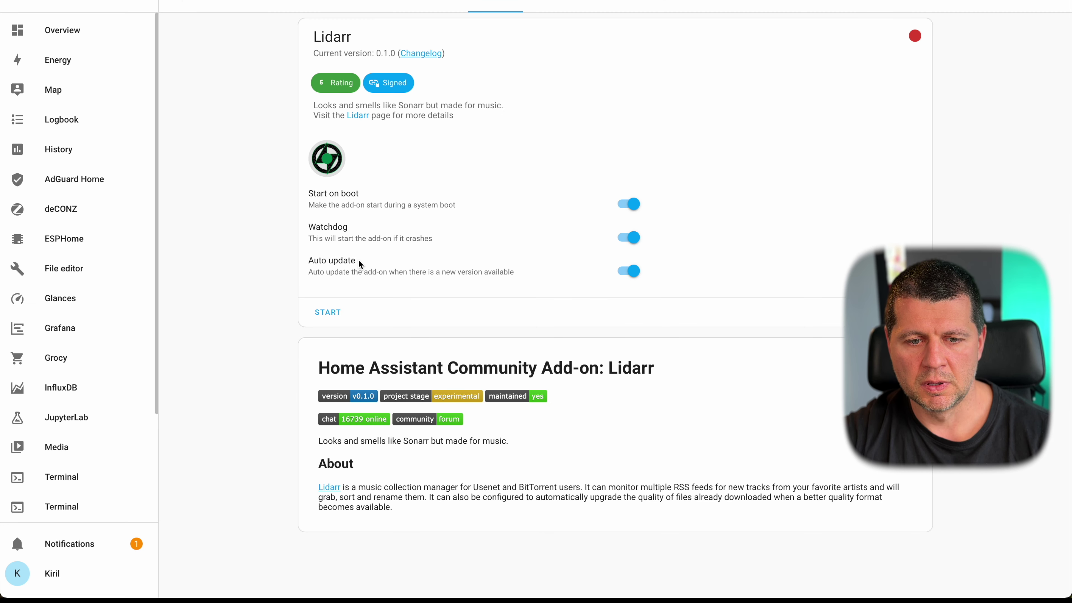
click(341, 311)
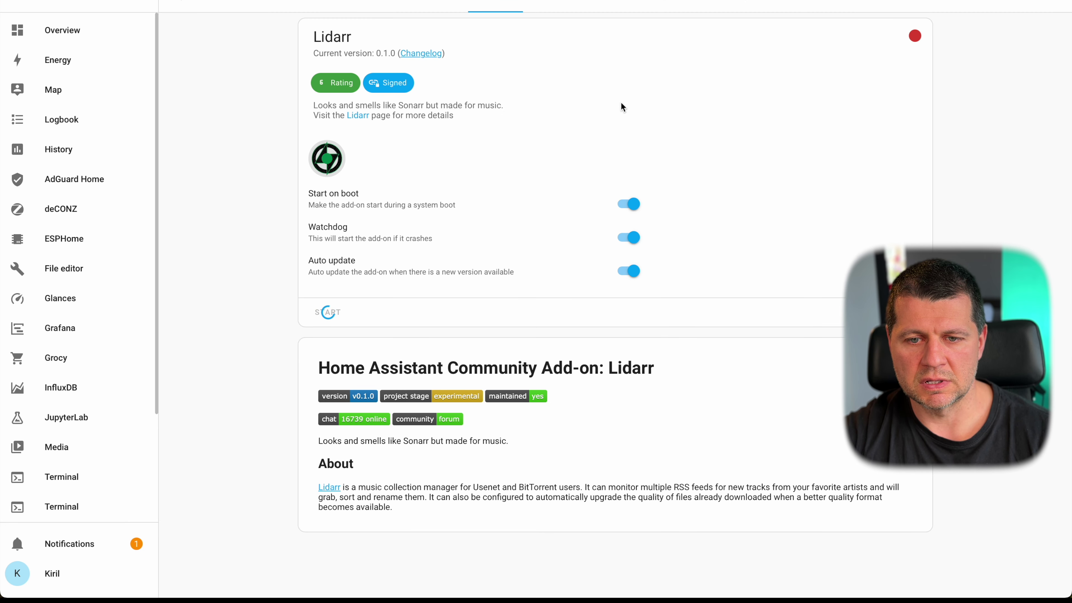
- Review Lidarr's port 8686 network settings, documentation, info and log output, reloading the page
click(667, 5)
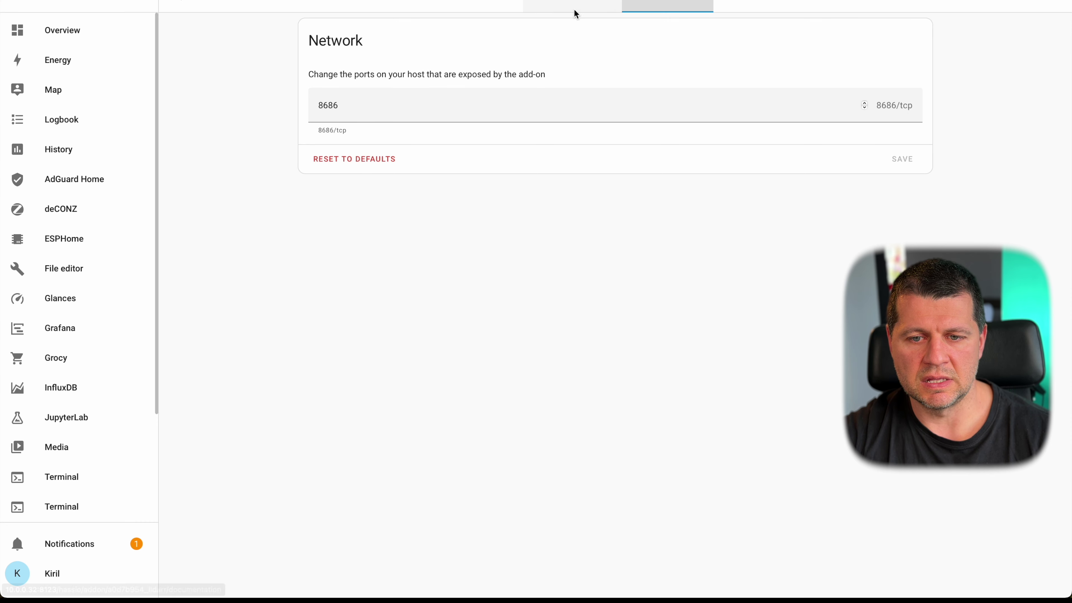
click(574, 9)
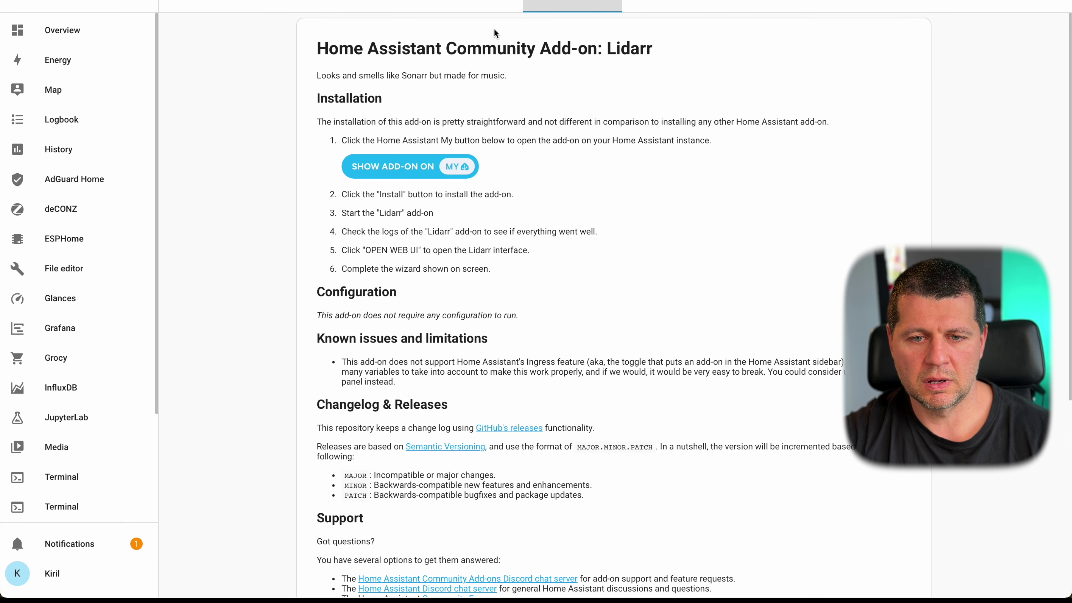
click(494, 6)
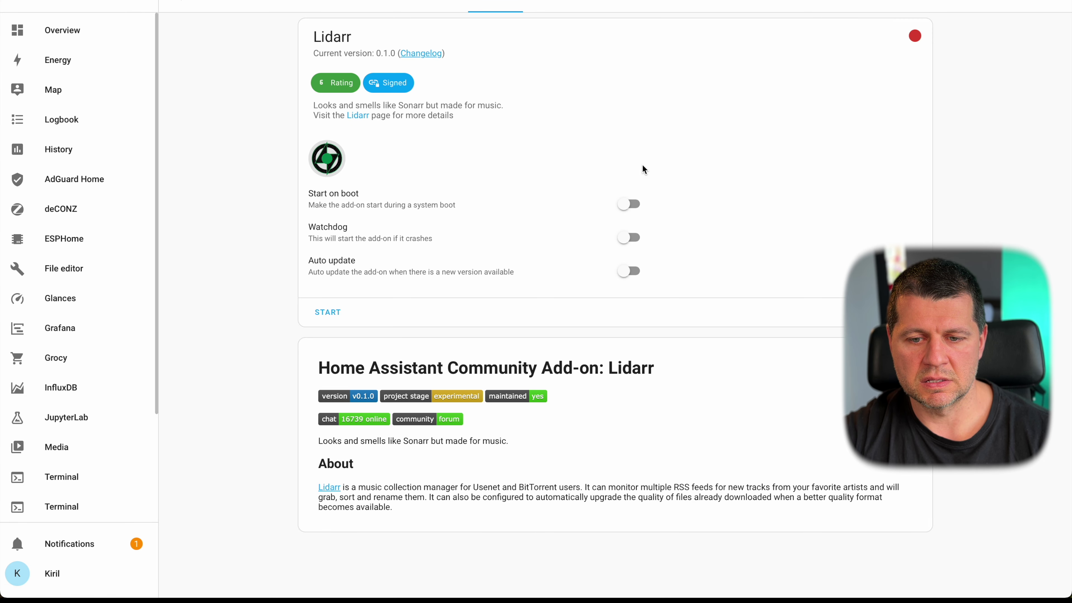
key(F5)
click(740, 6)
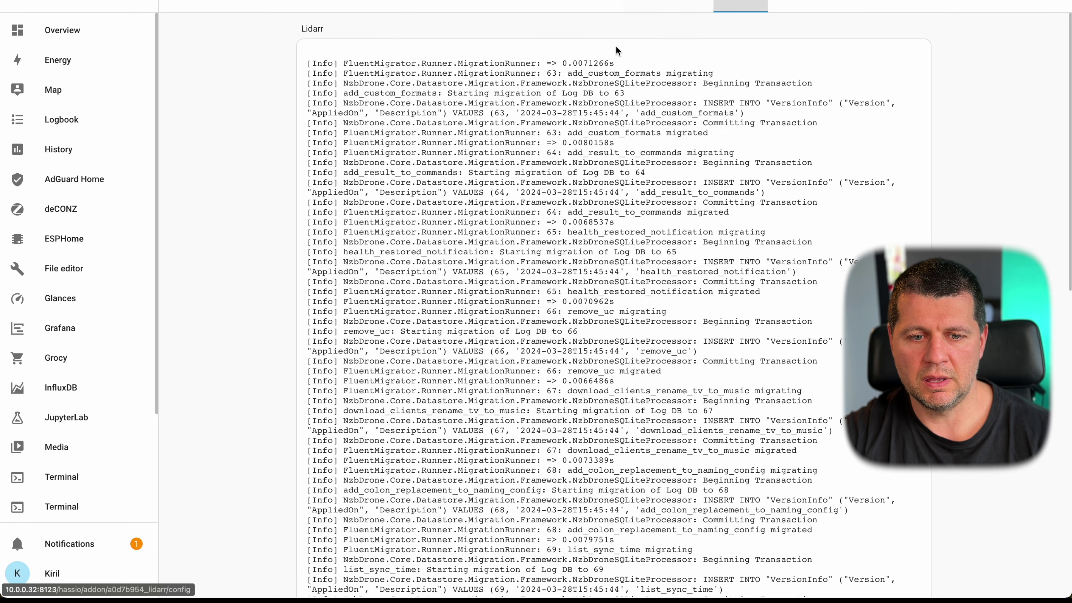
click(643, 6)
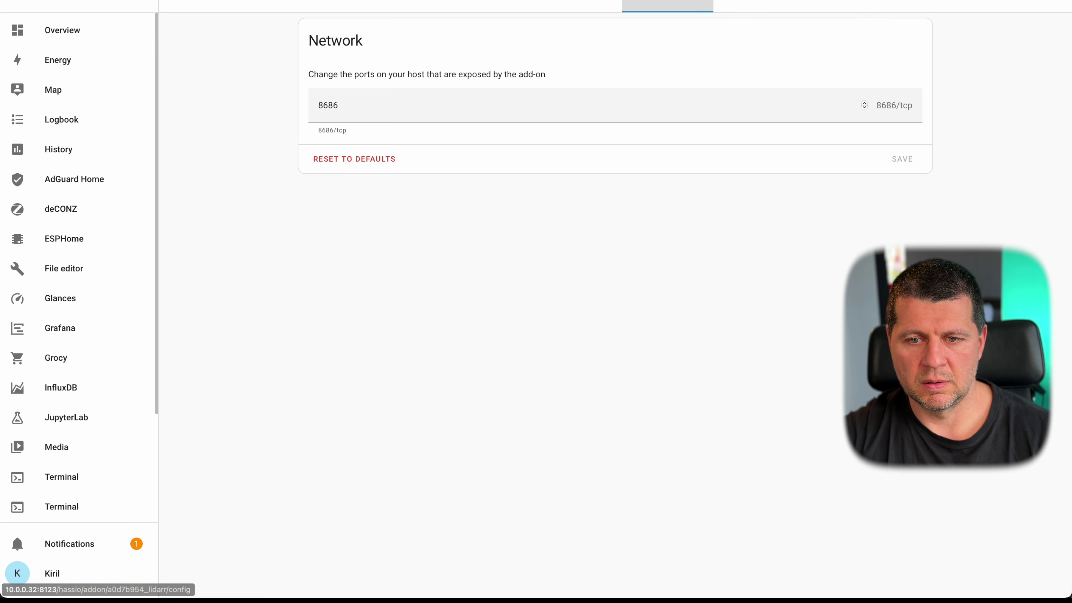
key(F5)
click(497, 5)
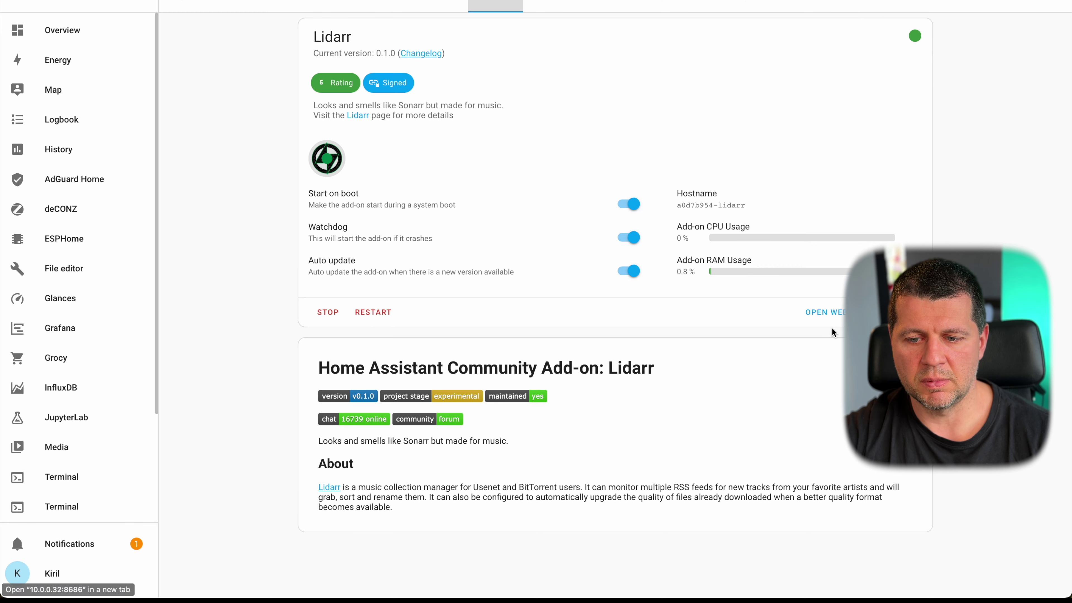
- Set Lidarr's authentication method to Basic (Browser Popup), keeping it required
right_click(832, 315)
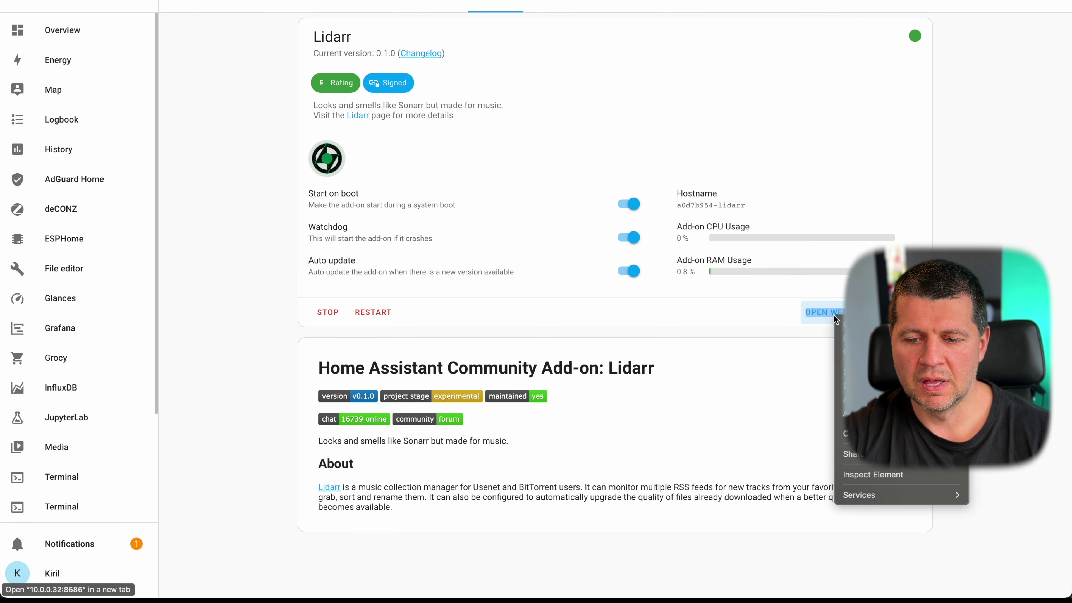
key(Escape)
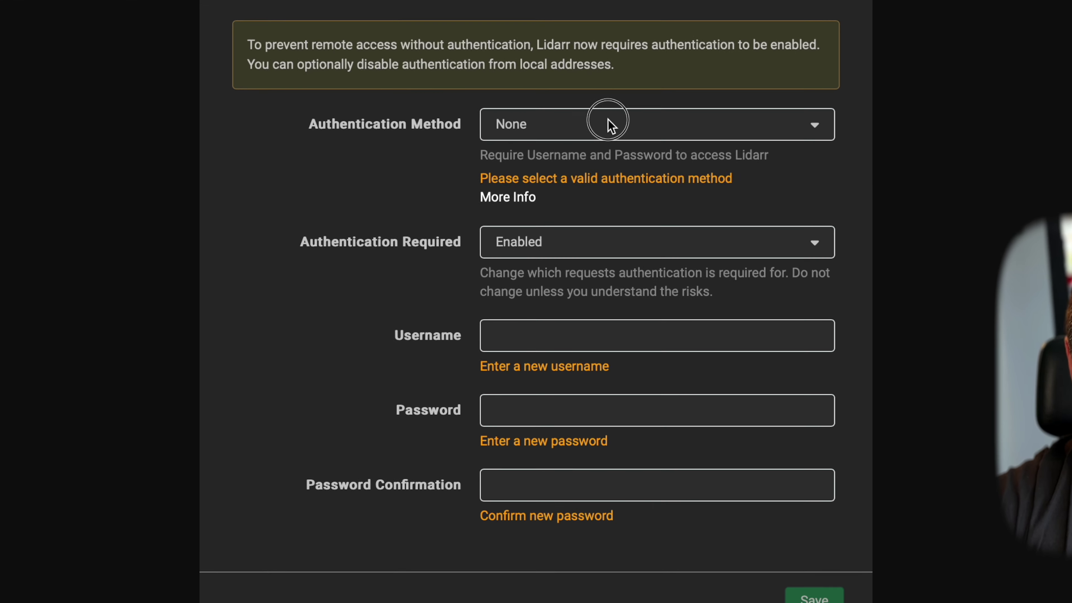
click(586, 183)
click(605, 173)
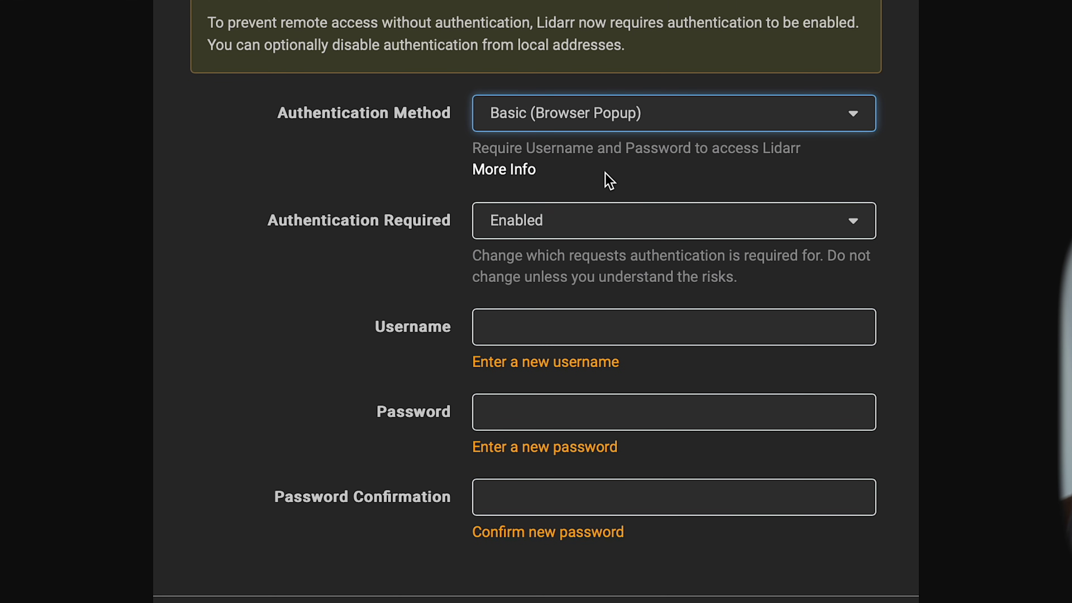
click(564, 235)
- Enter a new username, set and confirm the password, and save the authentication settings
click(517, 328)
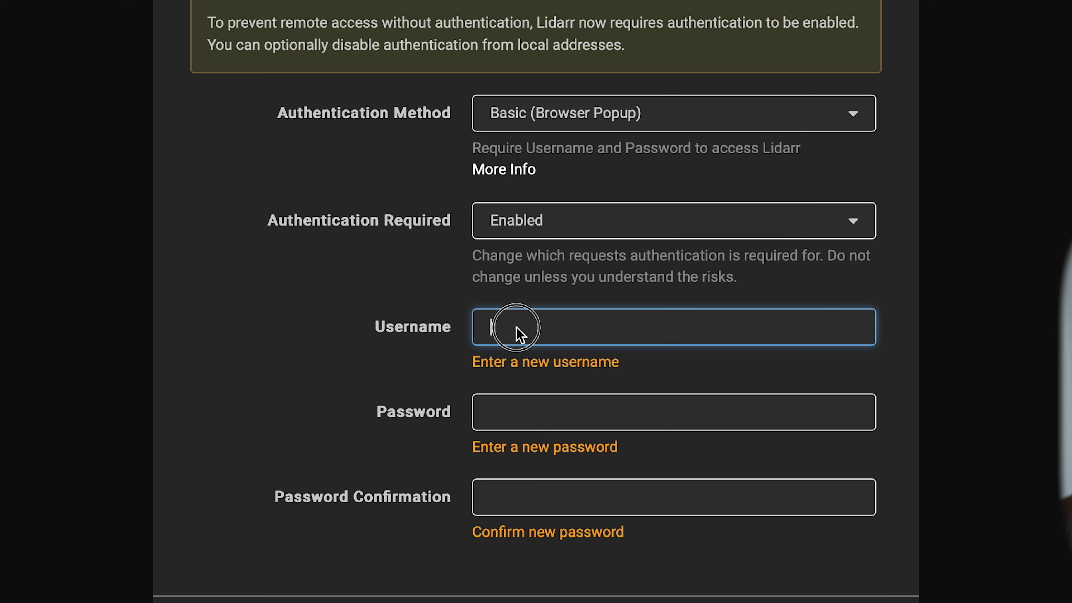
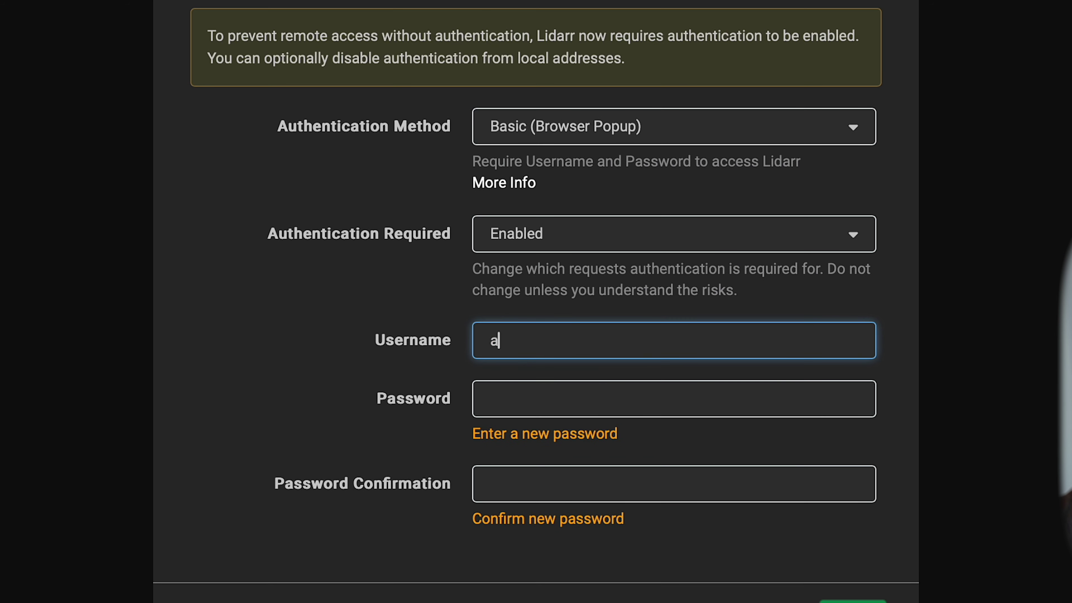
key(BackSpace)
key(Tab)
key(Tab)
click(844, 585)
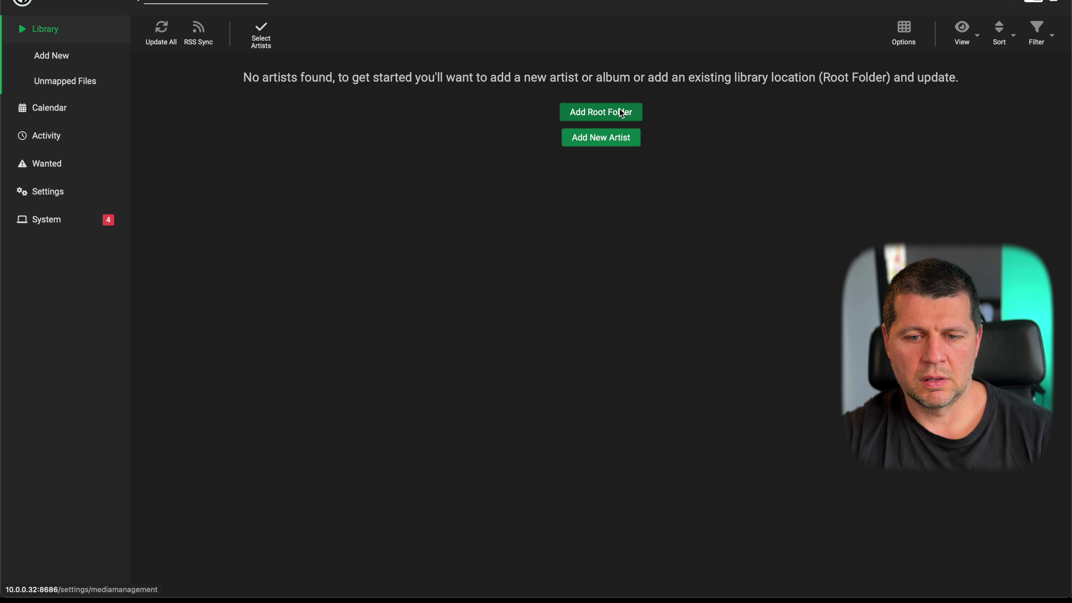
- Search for the artist 'Dua Lipa' under Add New Artist
click(604, 140)
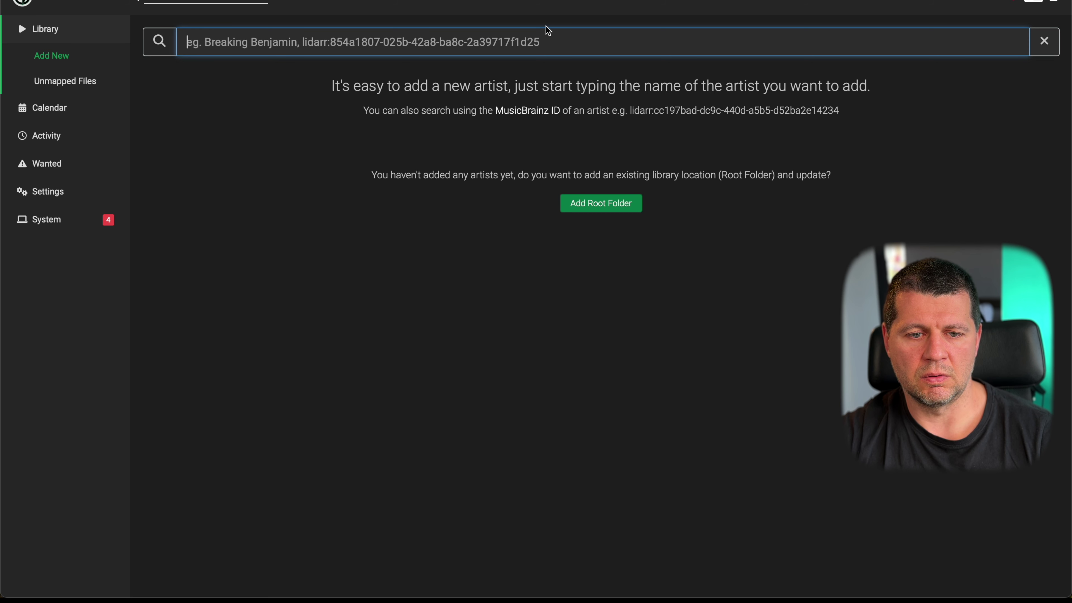
text(Dua )
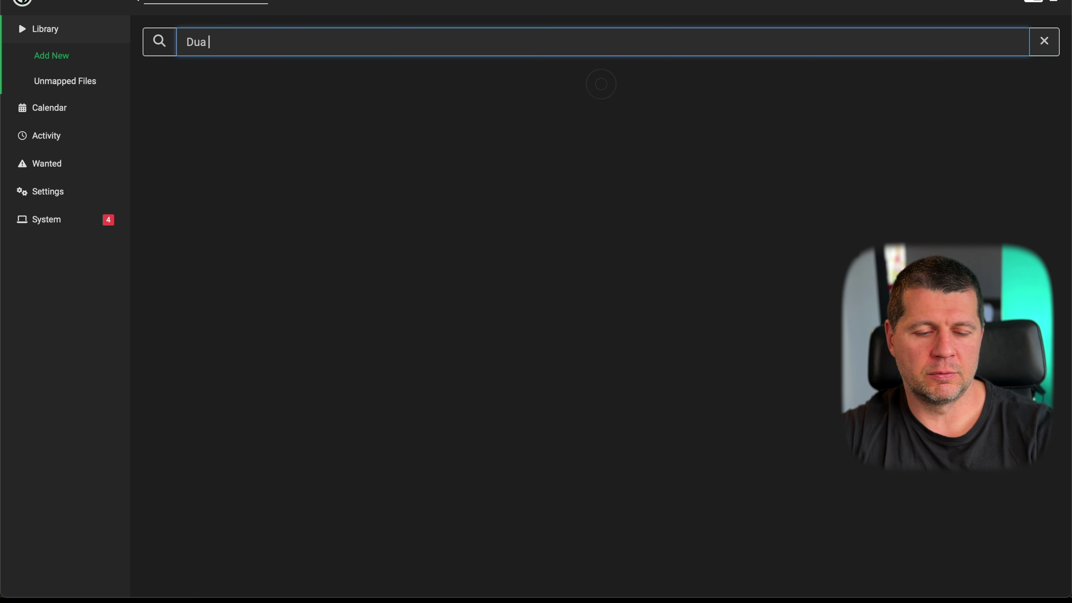
text(Lipa)
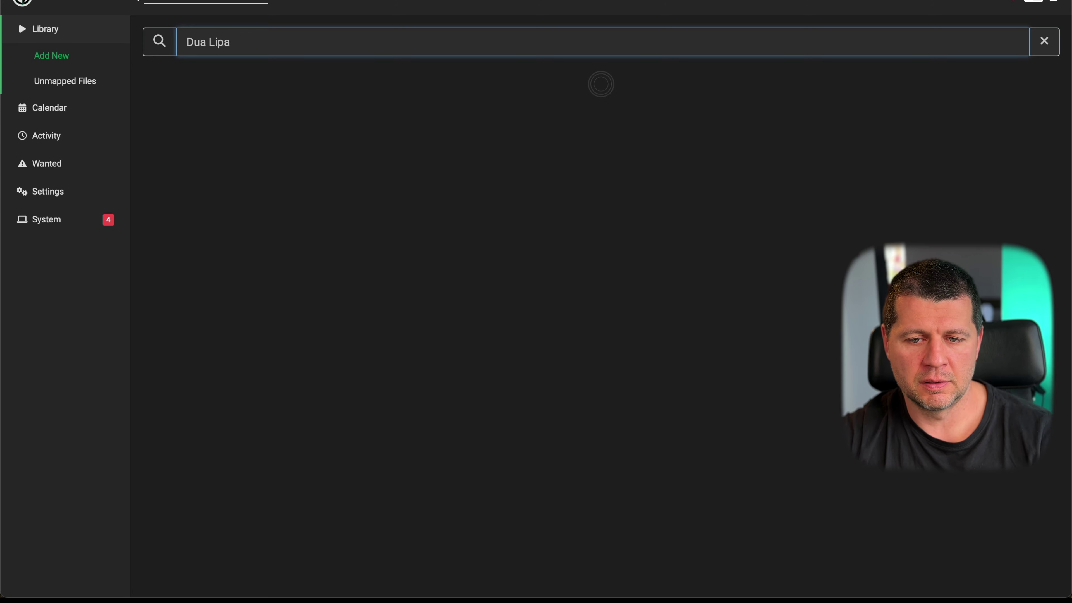
scroll(450, 294, down, 5)
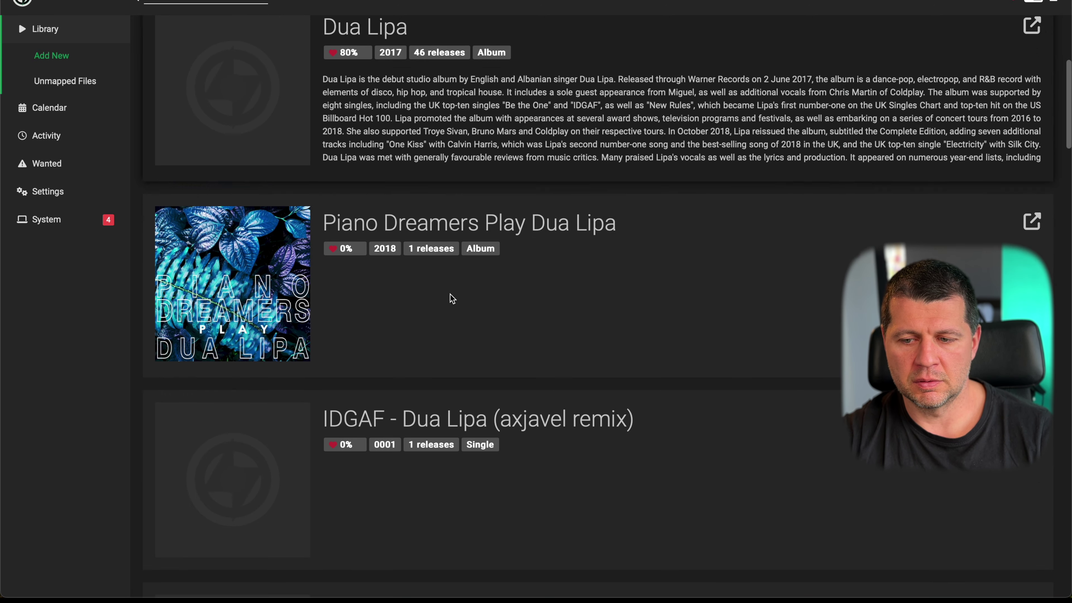
scroll(450, 293, up, 5)
click(1030, 105)
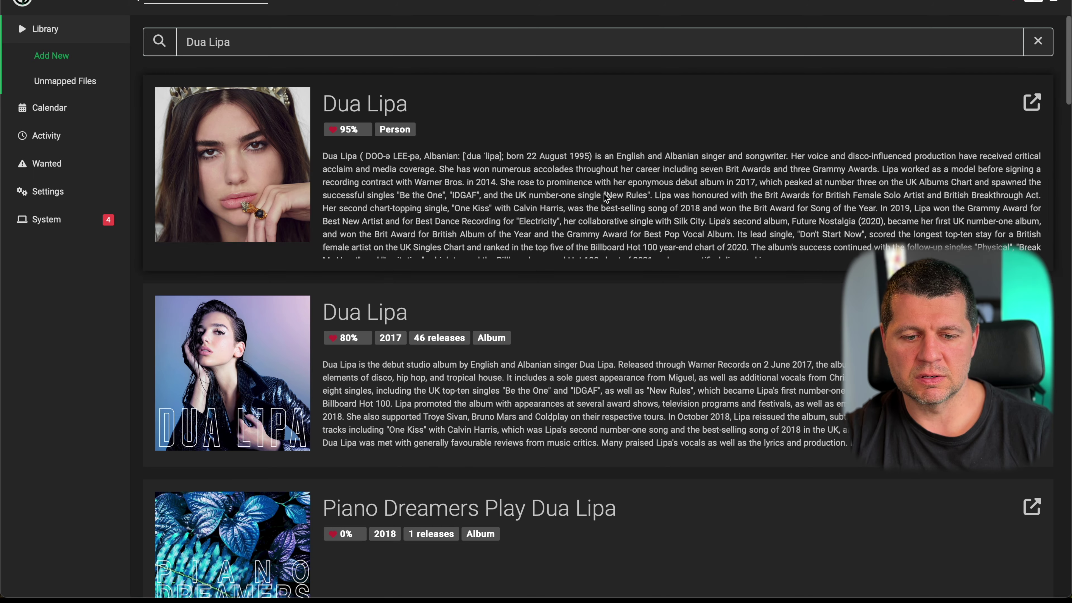
scroll(603, 192, down, 3)
scroll(380, 169, up, 3)
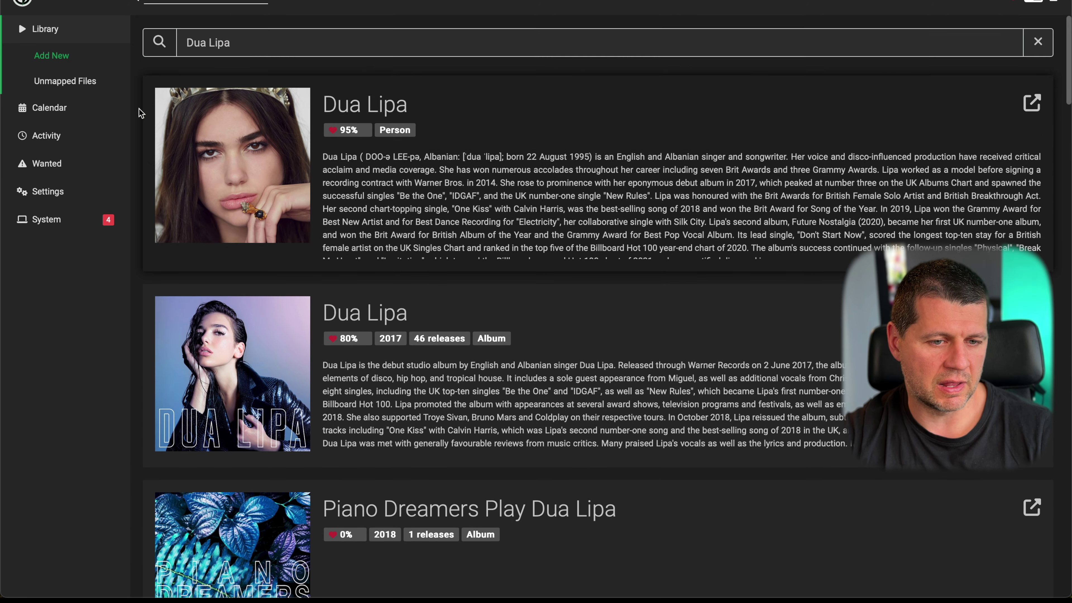
- Browse Lidarr's empty Calendar, Activity queue, Library and Wanted pages
click(53, 107)
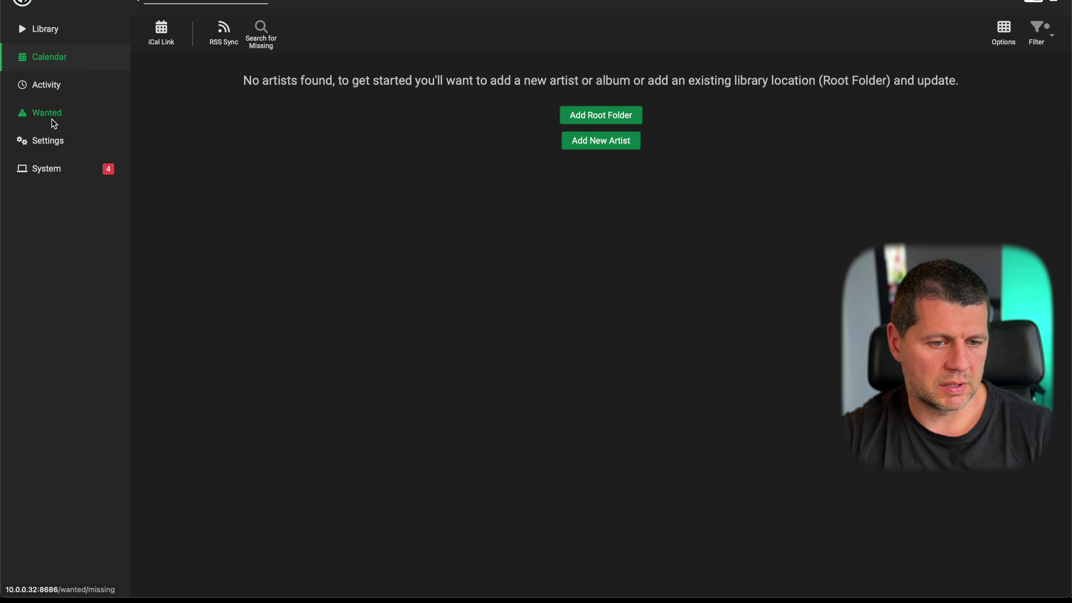
click(48, 83)
click(45, 28)
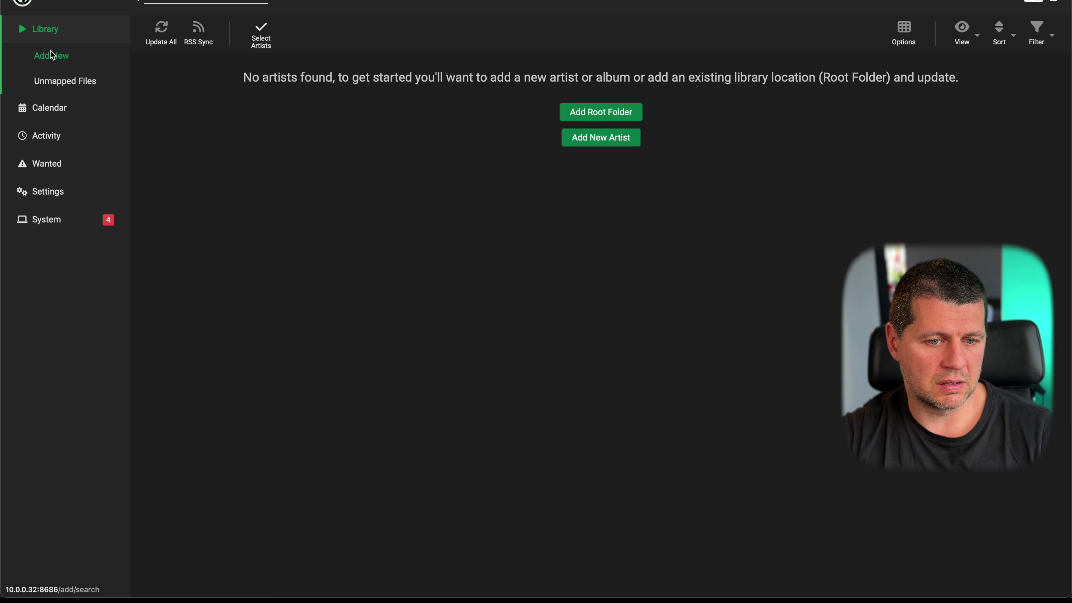
click(48, 137)
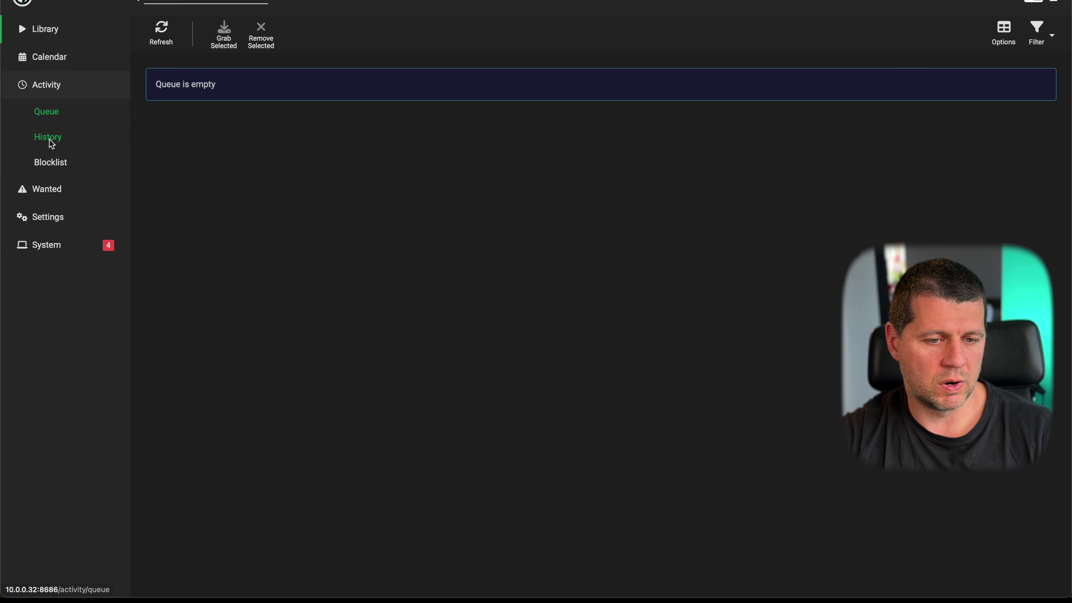
click(53, 194)
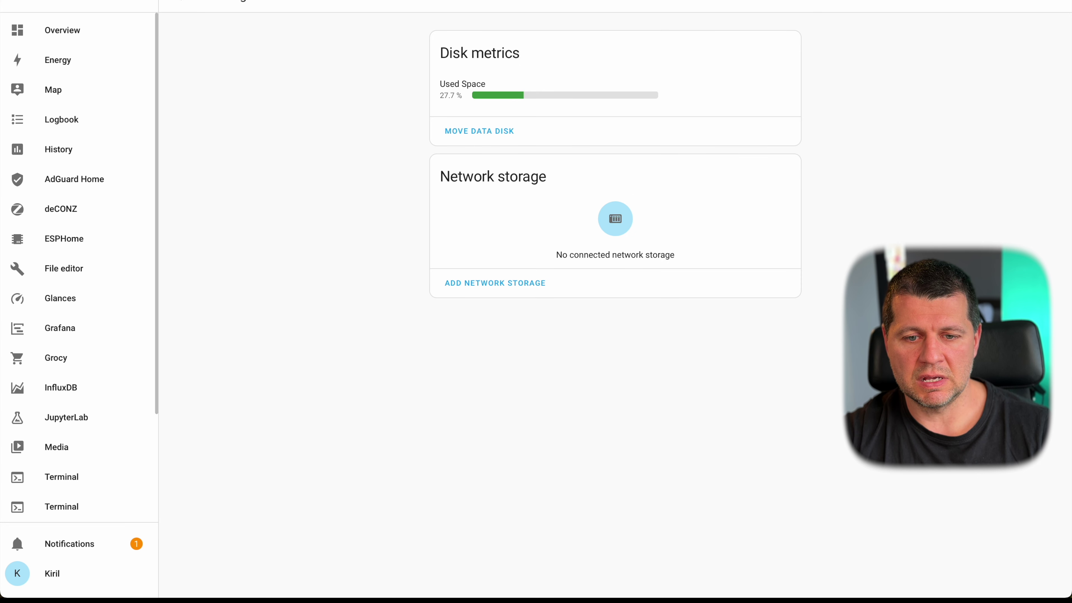
- Reload the Storage usage page, then return to the add-ons overview
key(super+r)
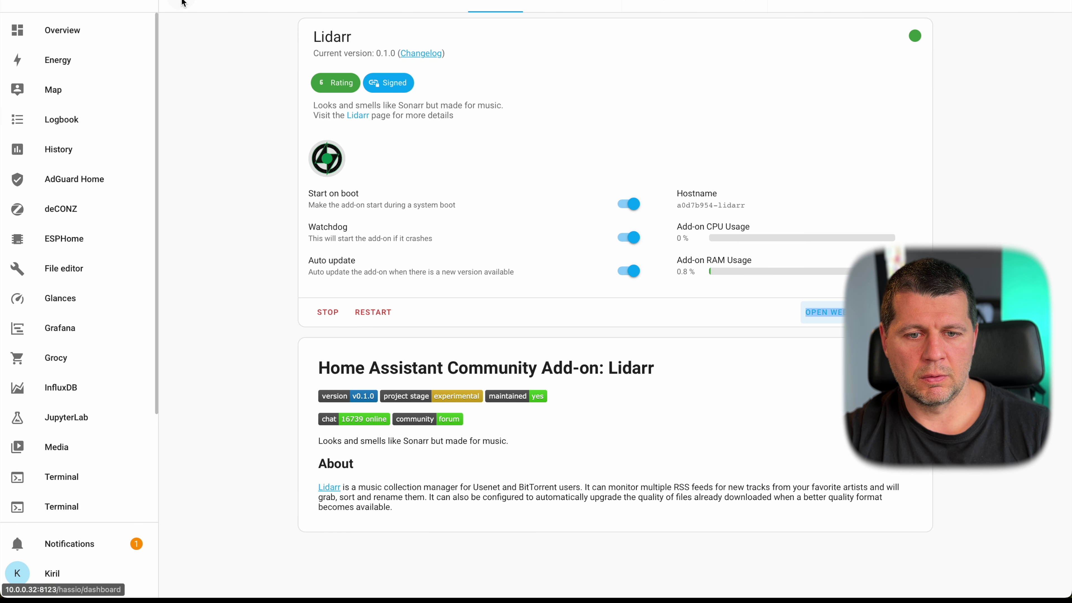
click(183, 2)
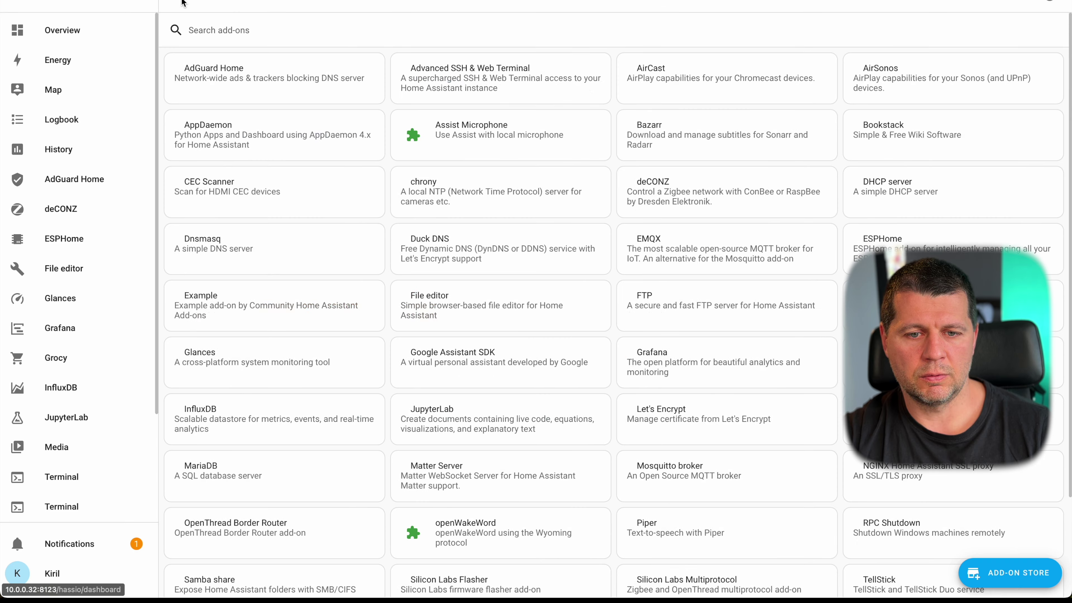
- Find the Log Viewer card in the add-on store and install it
scroll(491, 288, down, 1)
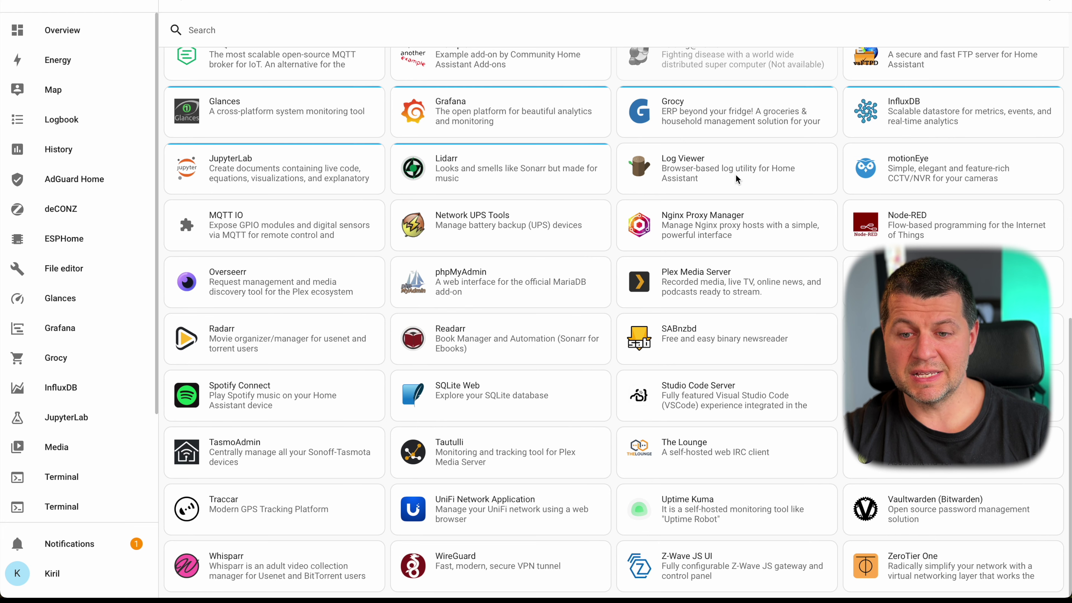
click(722, 180)
click(332, 210)
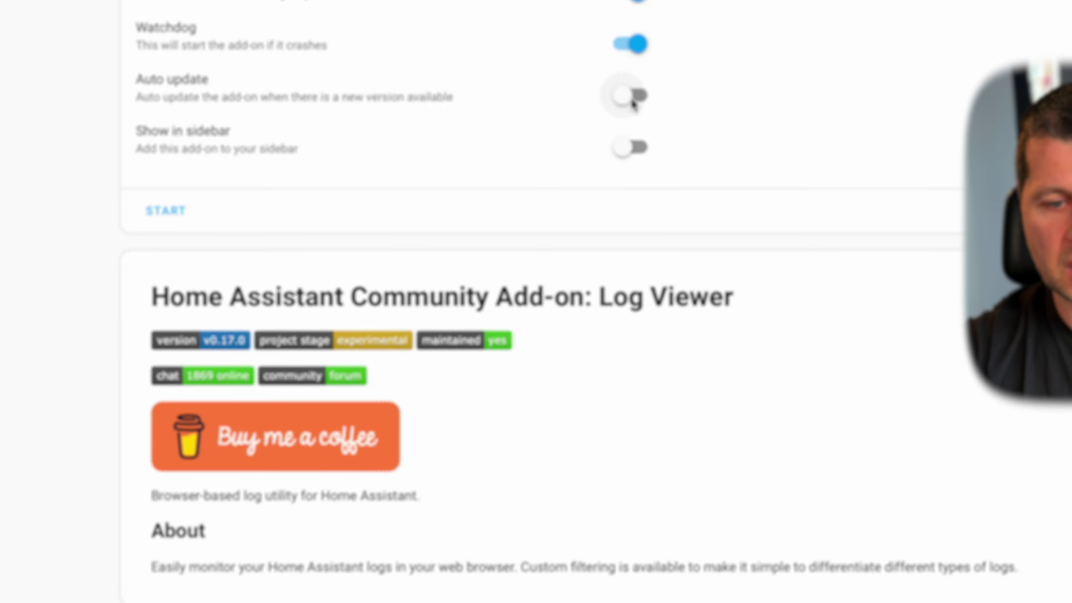
- Enable auto update and the sidebar entry, start Log Viewer, and skim its documentation and configuration
click(630, 98)
click(628, 147)
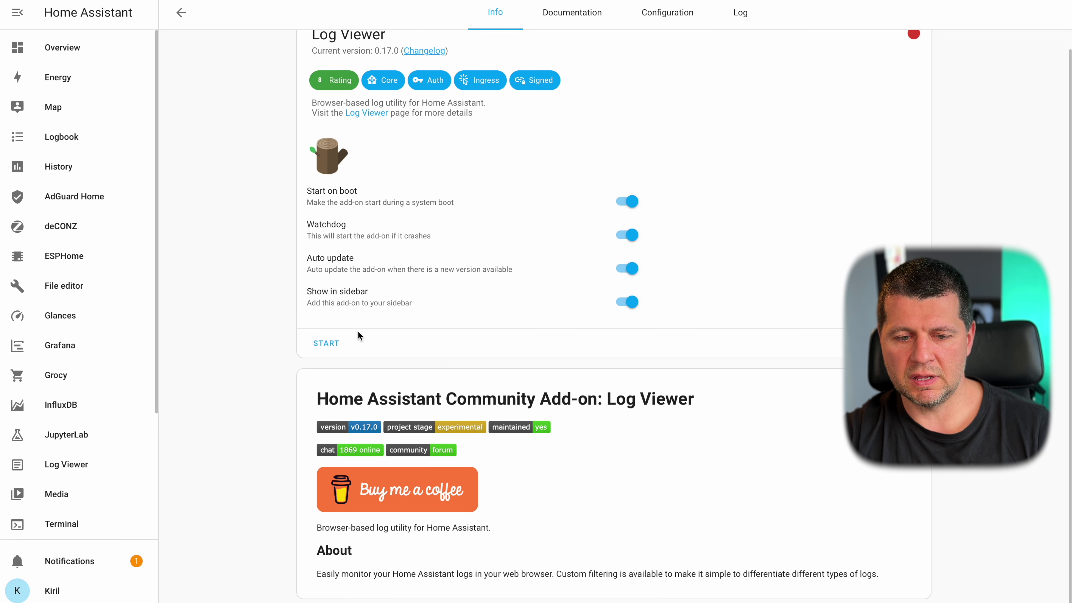
click(330, 333)
click(572, 13)
scroll(569, 186, down, 2)
scroll(568, 186, down, 4)
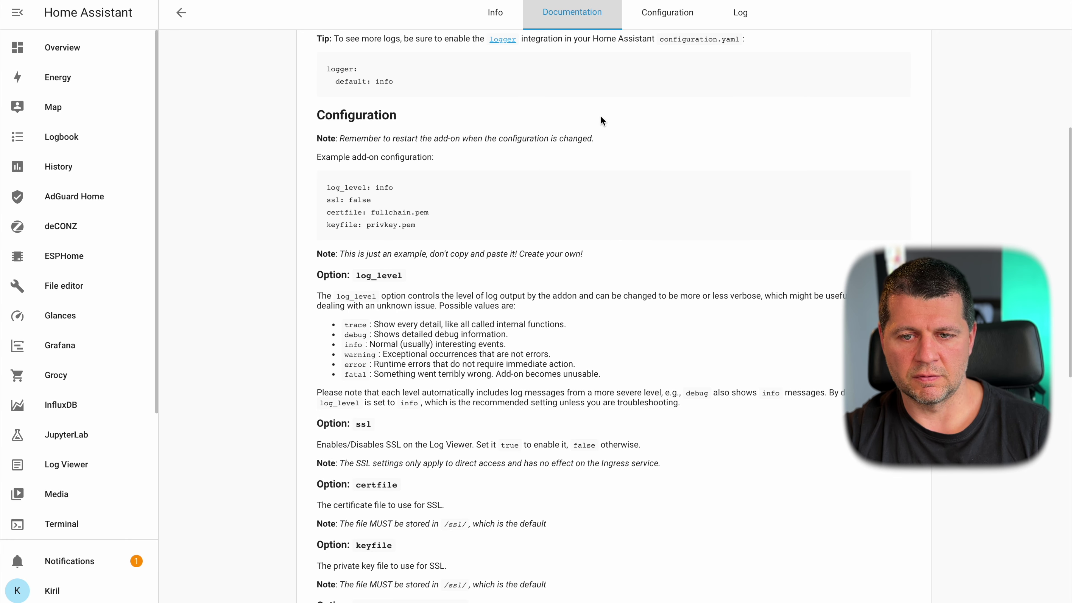
click(667, 12)
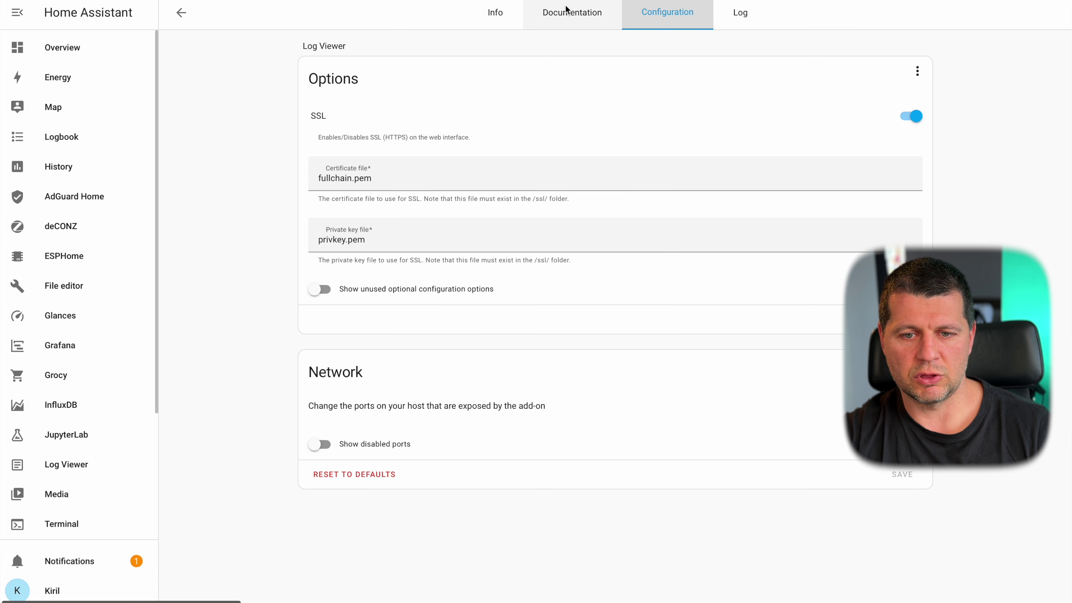
click(496, 15)
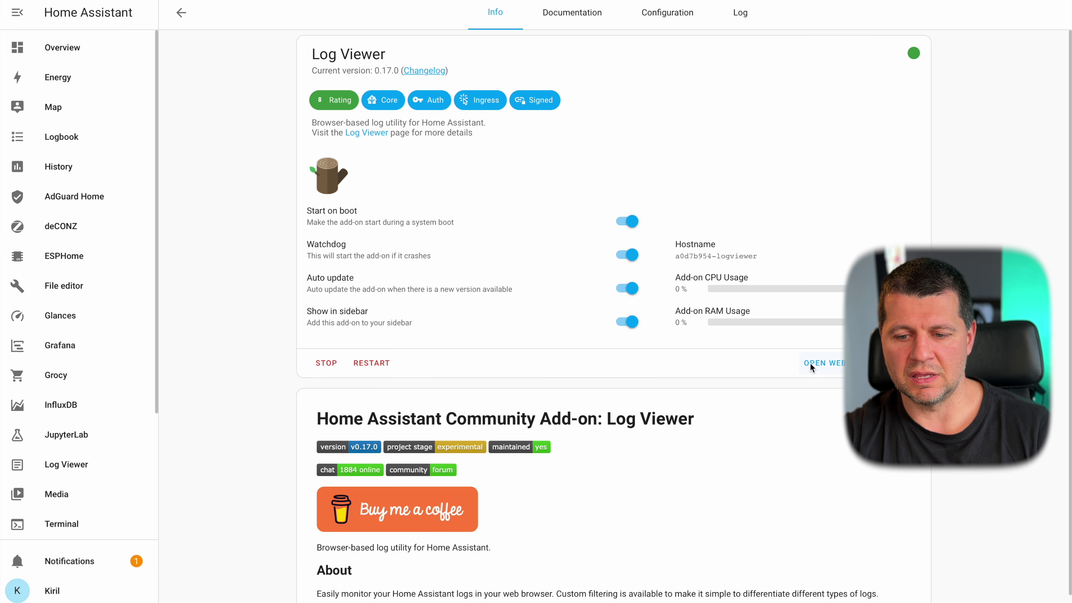
- Open the Log Viewer web interface from its Info page
right_click(816, 369)
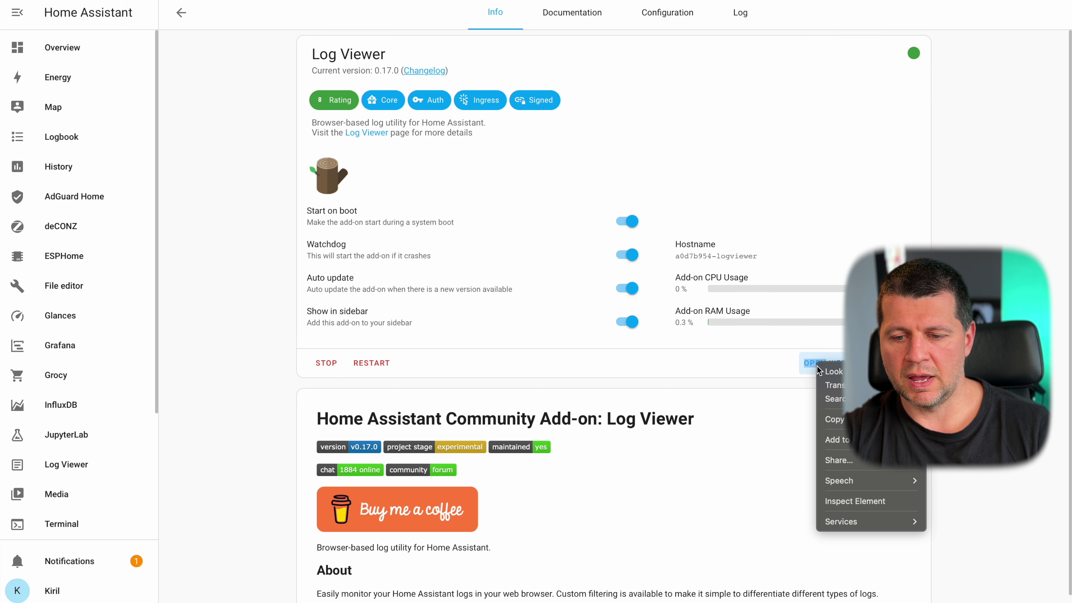
click(710, 366)
click(713, 368)
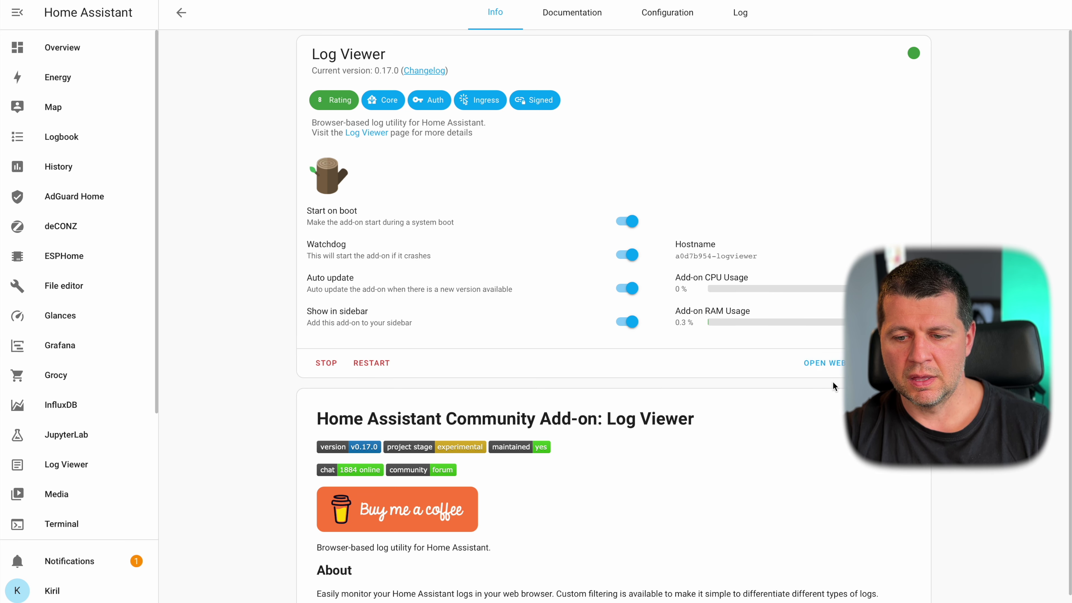
right_click(838, 367)
click(840, 371)
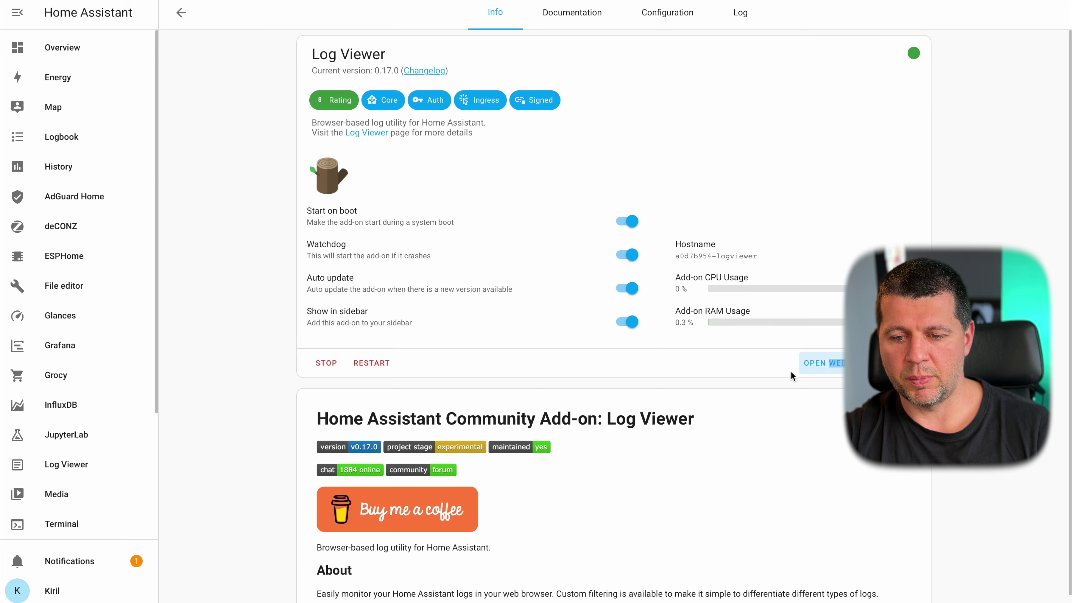
click(819, 366)
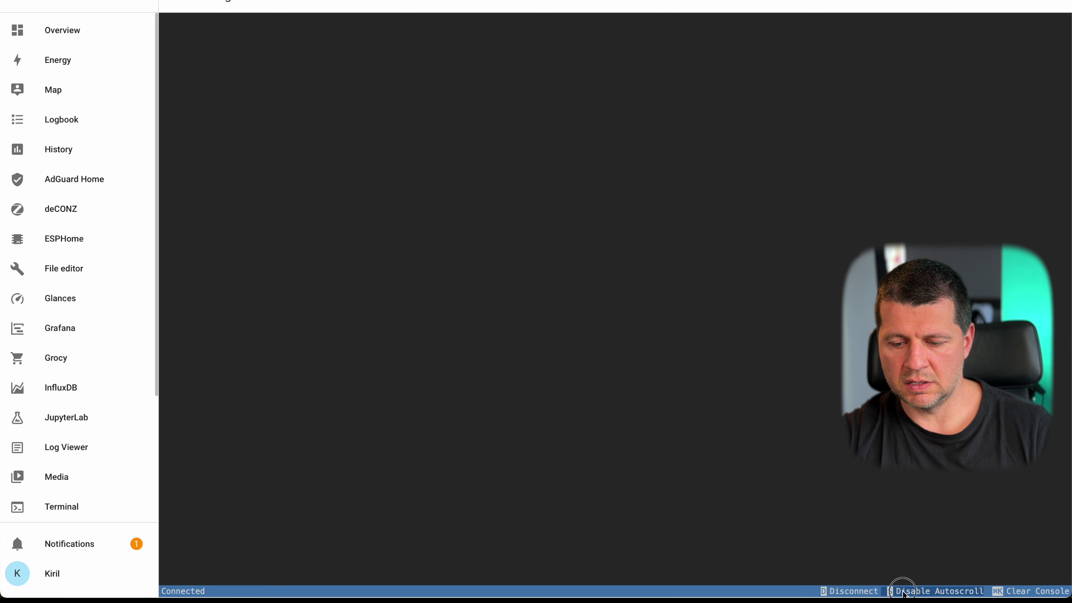
- Clear the Log Viewer console, then go back to the add-on's info page
click(1013, 591)
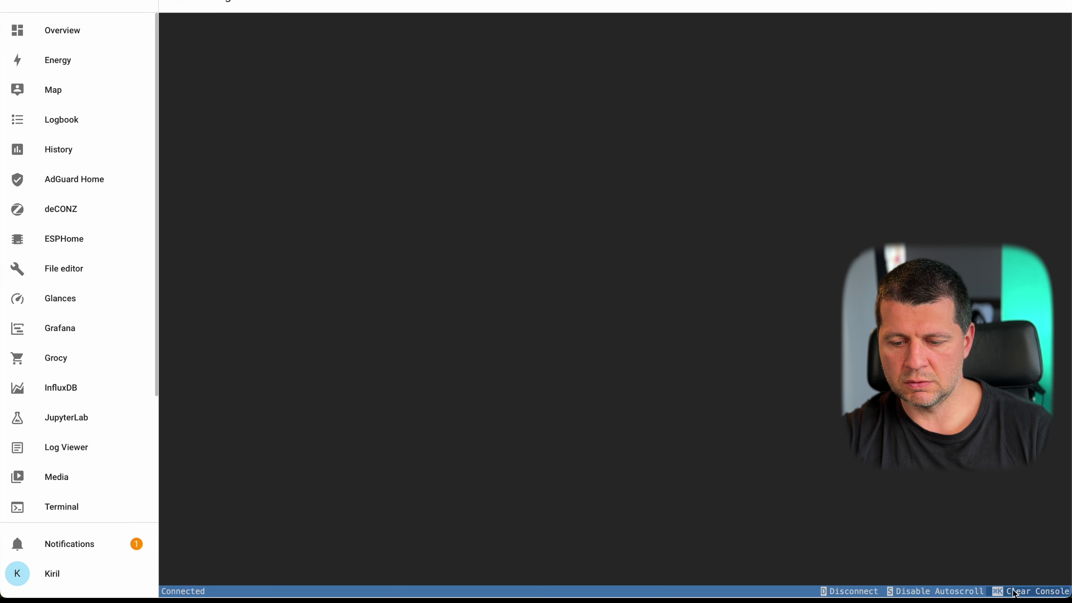
right_click(515, 132)
click(491, 132)
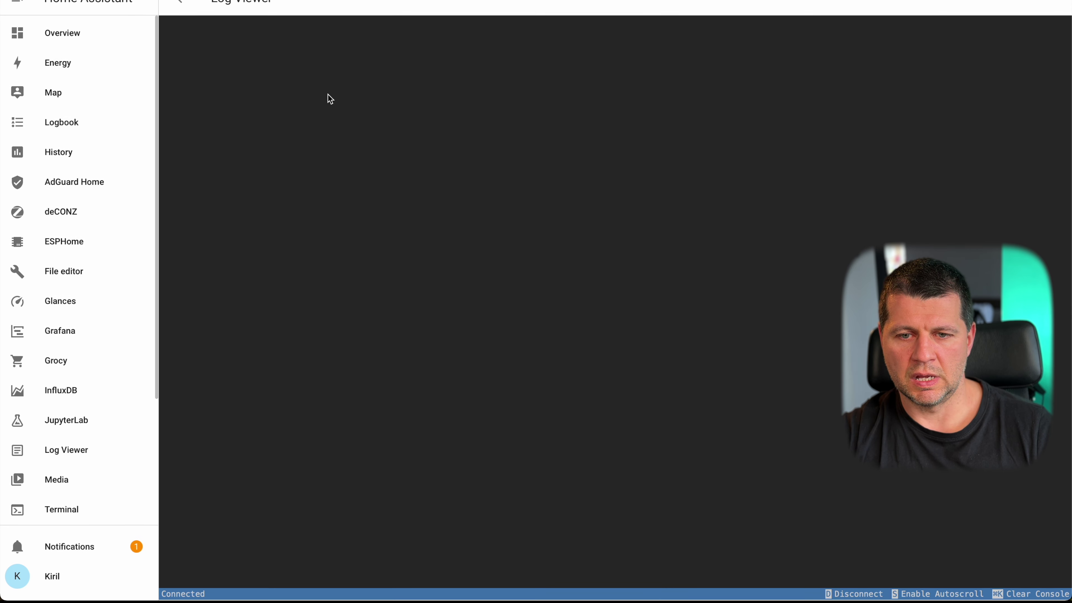
click(179, 2)
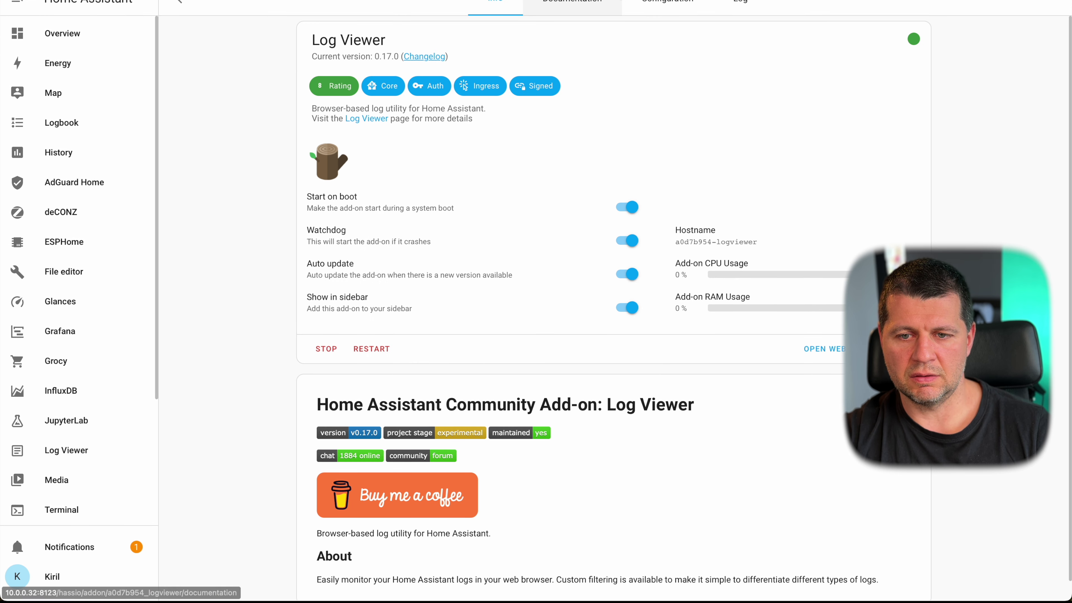
- Check Log Viewer's SSL options and logger documentation example, then reopen its web UI
click(660, 7)
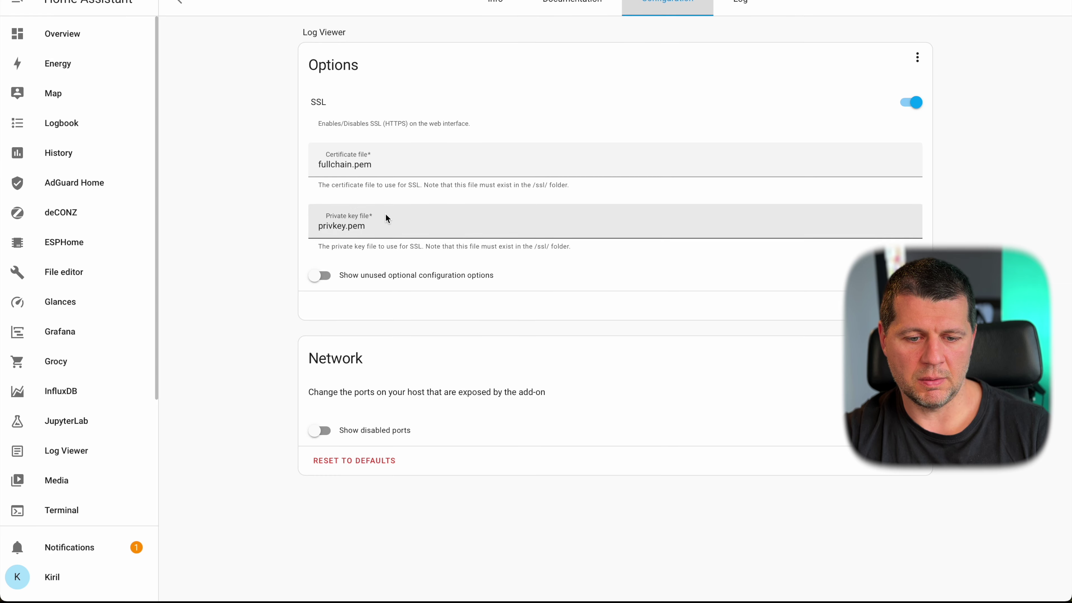
click(572, 4)
scroll(509, 244, down, 1)
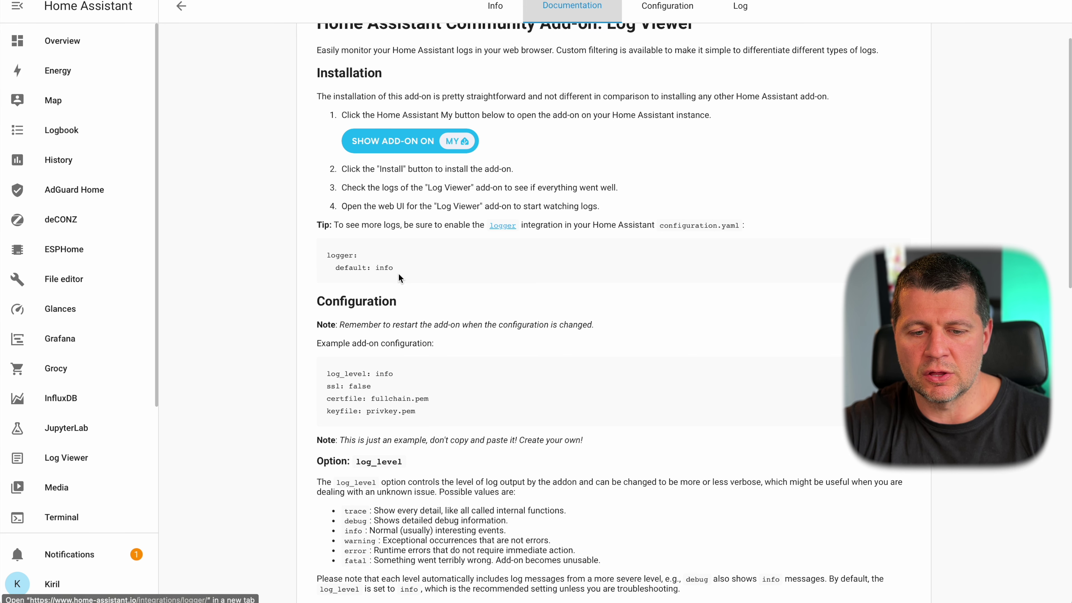
drag(399, 269, 328, 251)
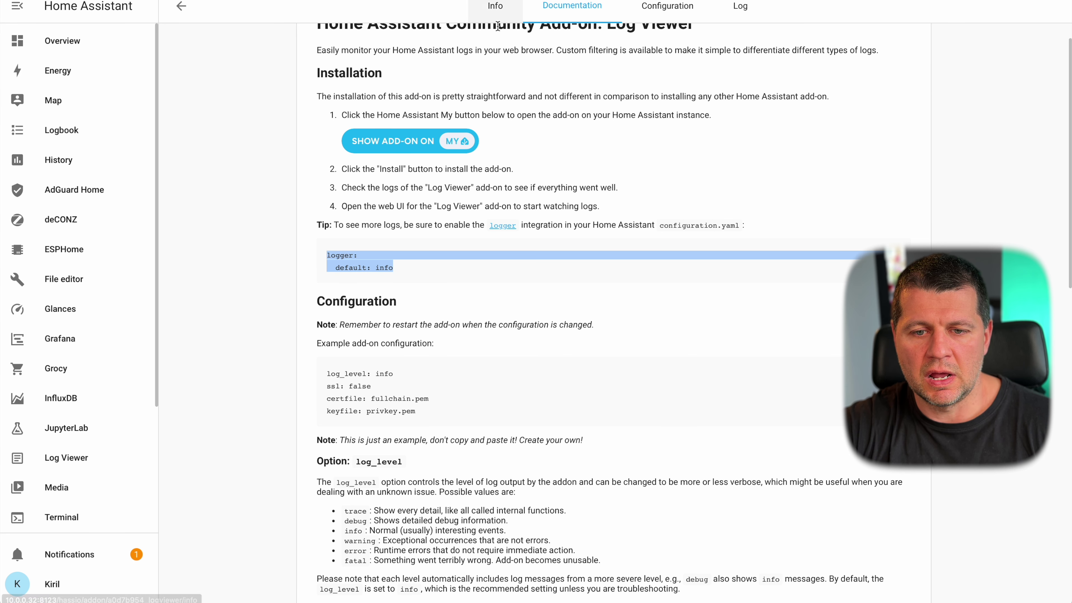
click(495, 14)
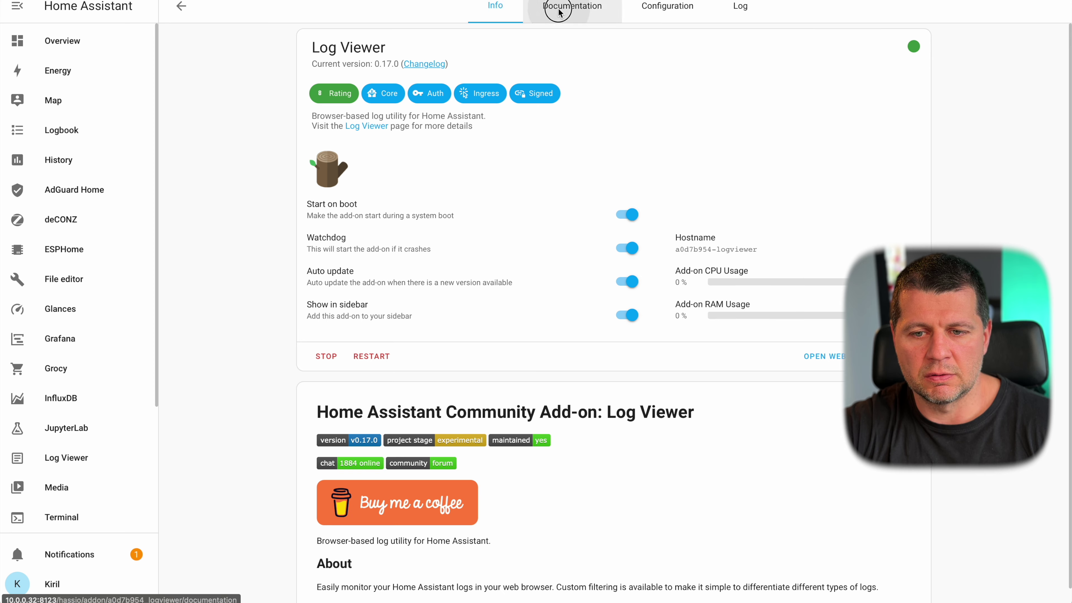
click(572, 6)
click(495, 9)
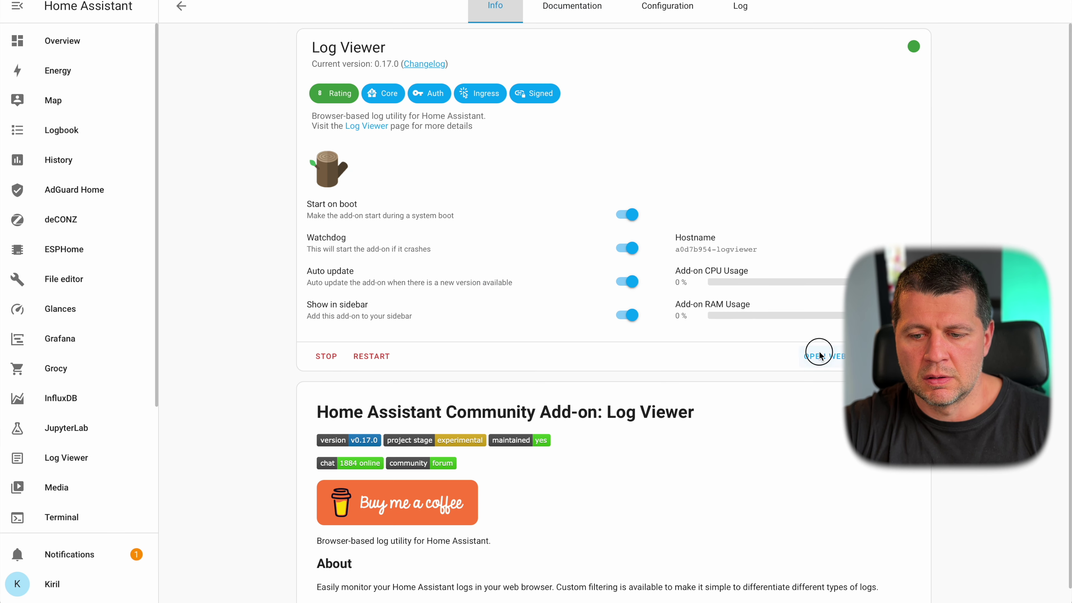
click(820, 356)
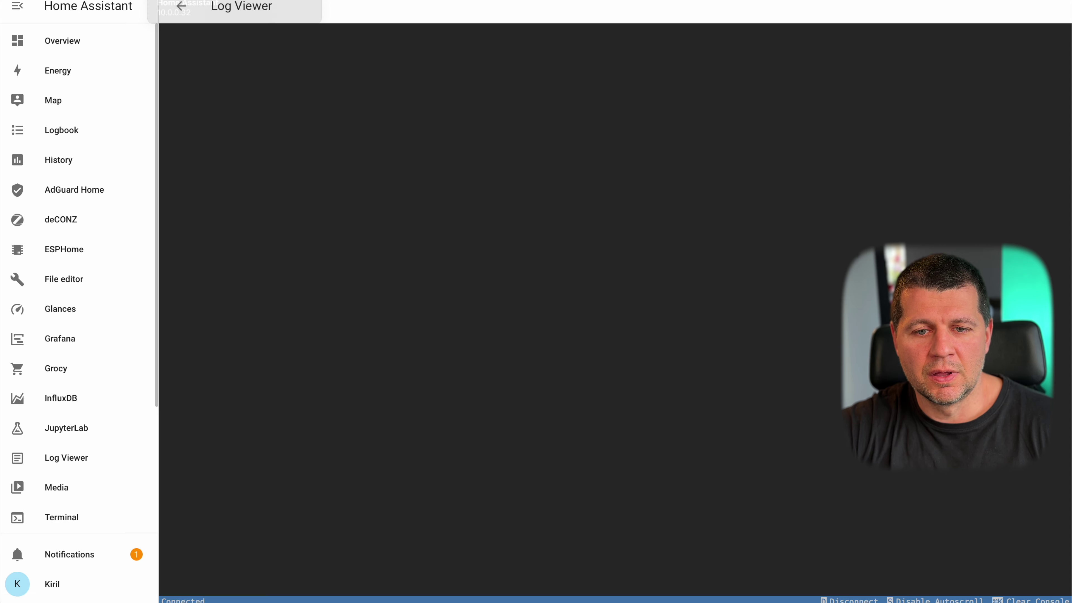
- Compare the Storage and Hardware usage tabs, then bring up the Settings overview
key(ctrl+Tab)
key(ctrl+shift+Tab)
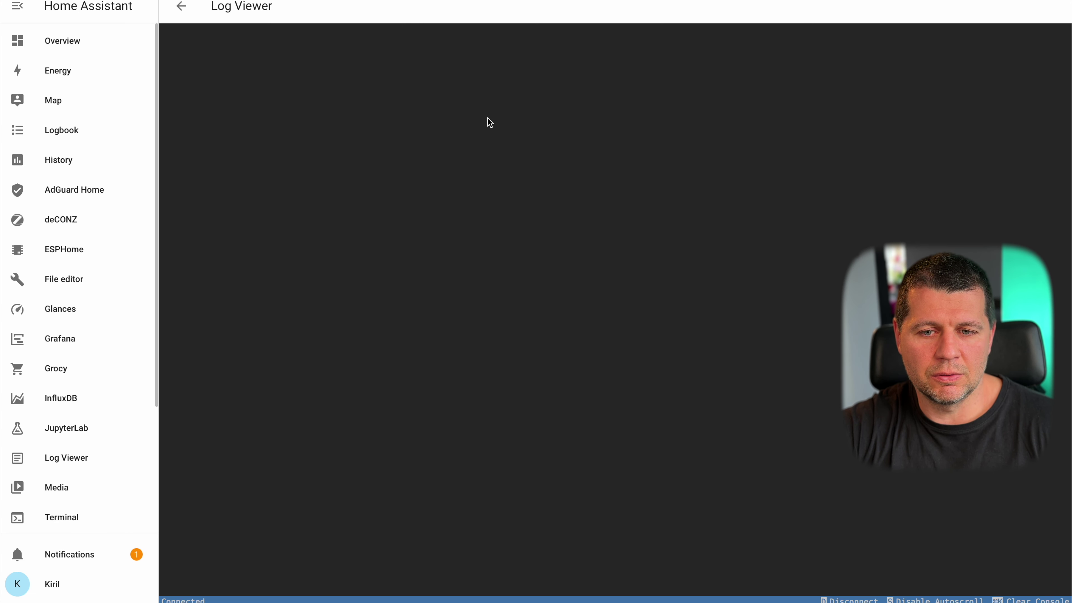
key(ctrl+Tab)
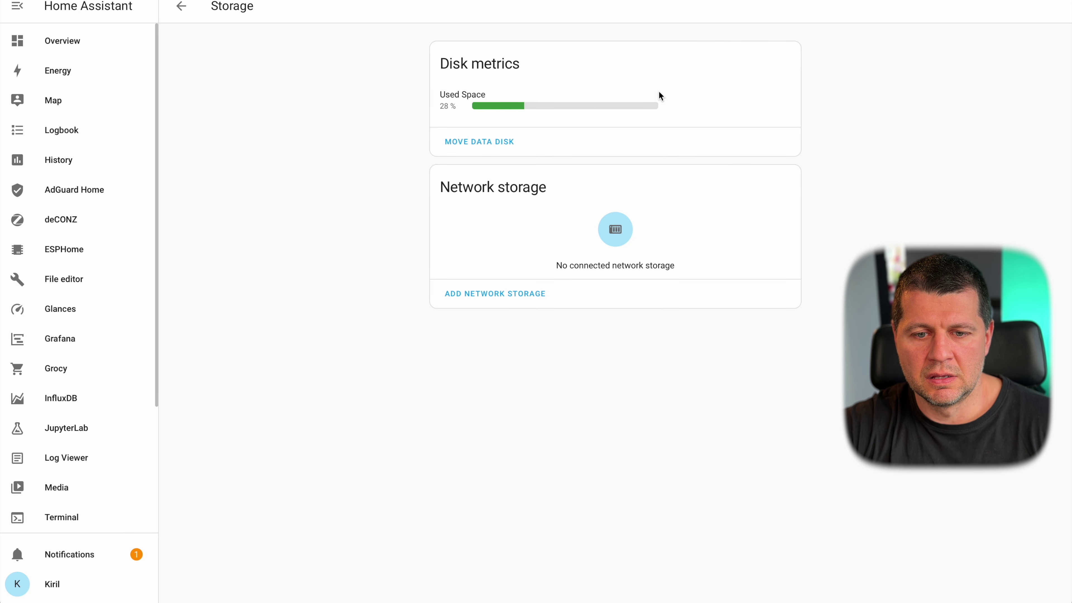
key(ctrl+Tab)
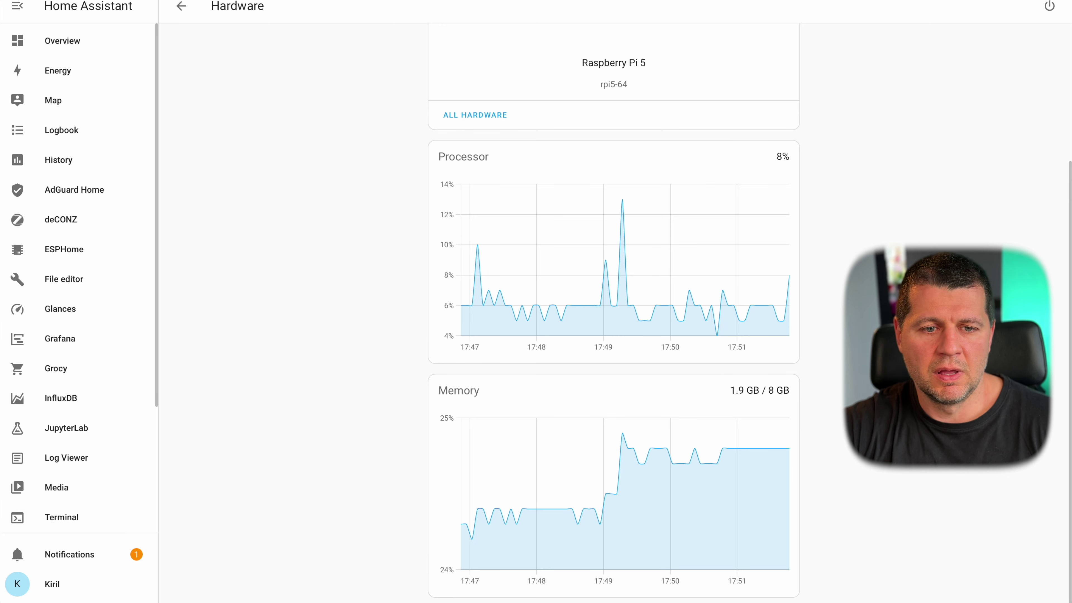
key(ctrl+Tab)
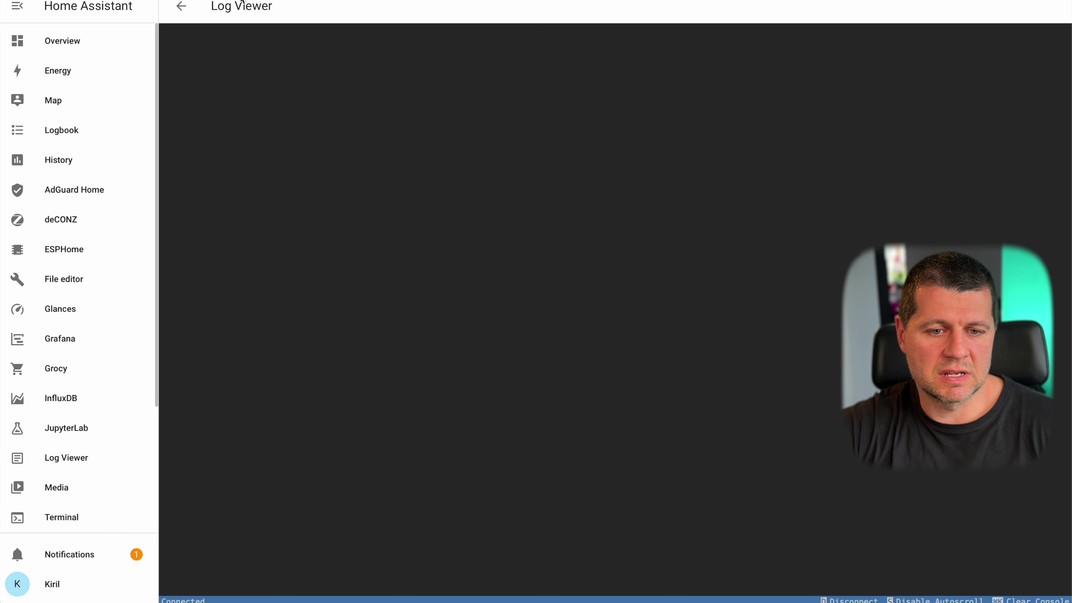
scroll(73, 523, down, 5)
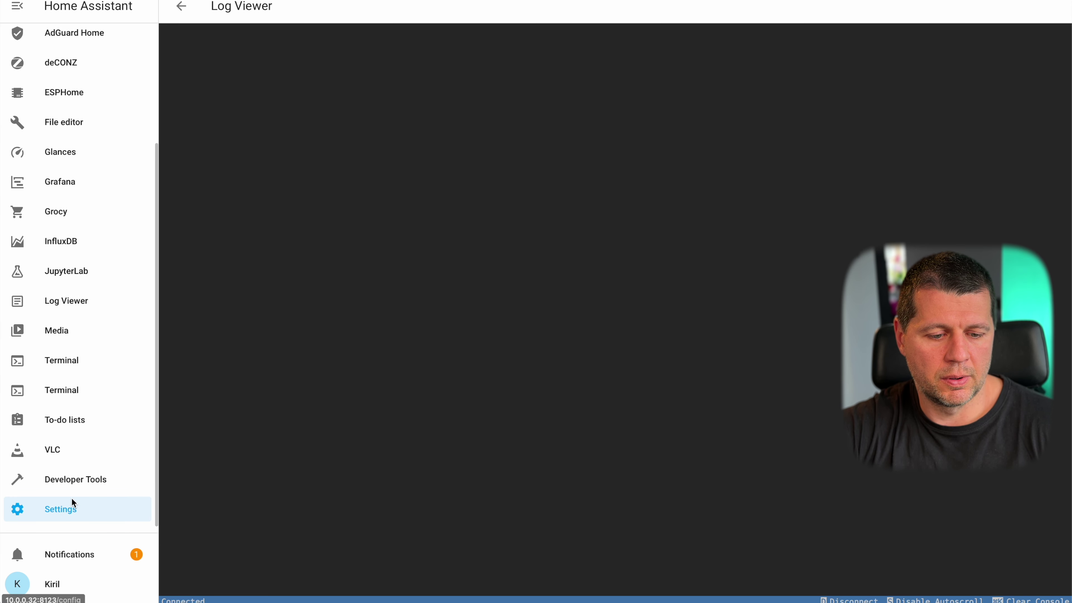
right_click(67, 510)
click(108, 446)
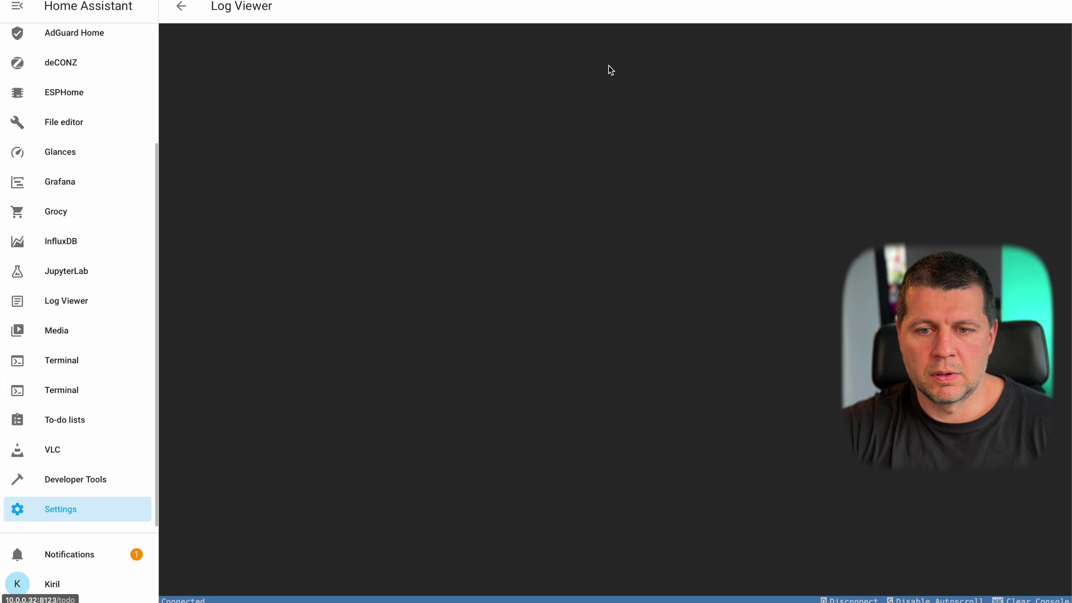
key(ctrl+Tab)
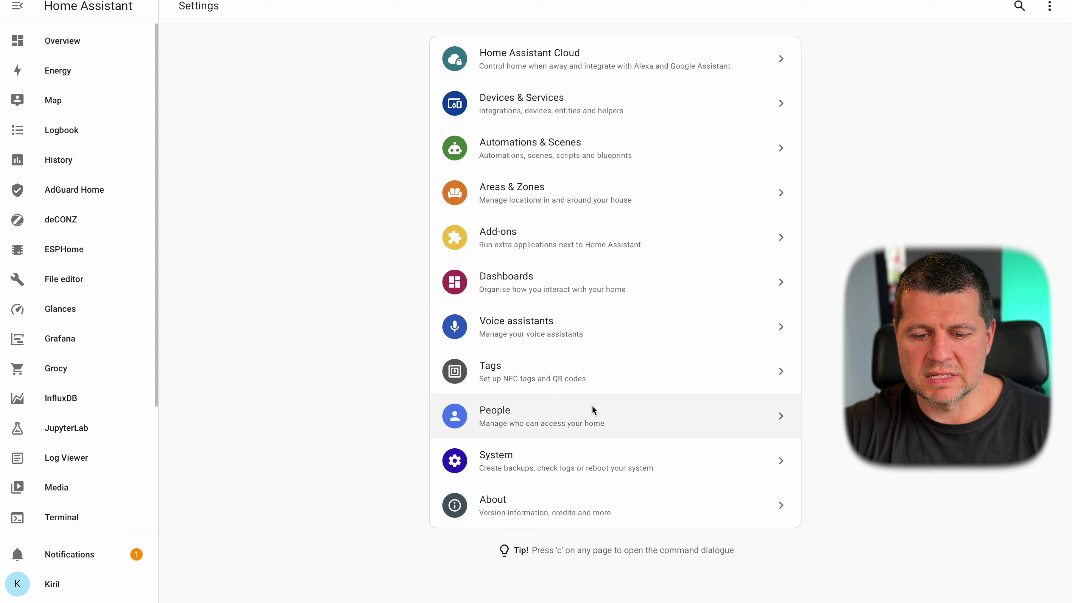
- Locate the motionEye add-on in the Add-on Store and begin installing it
click(569, 458)
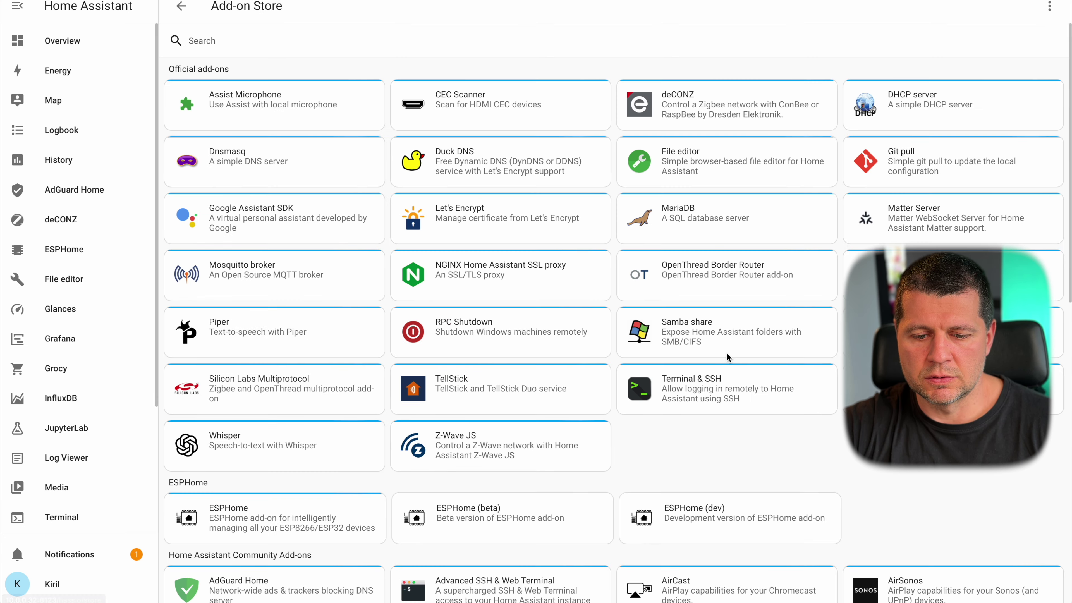
scroll(727, 356, down, 12)
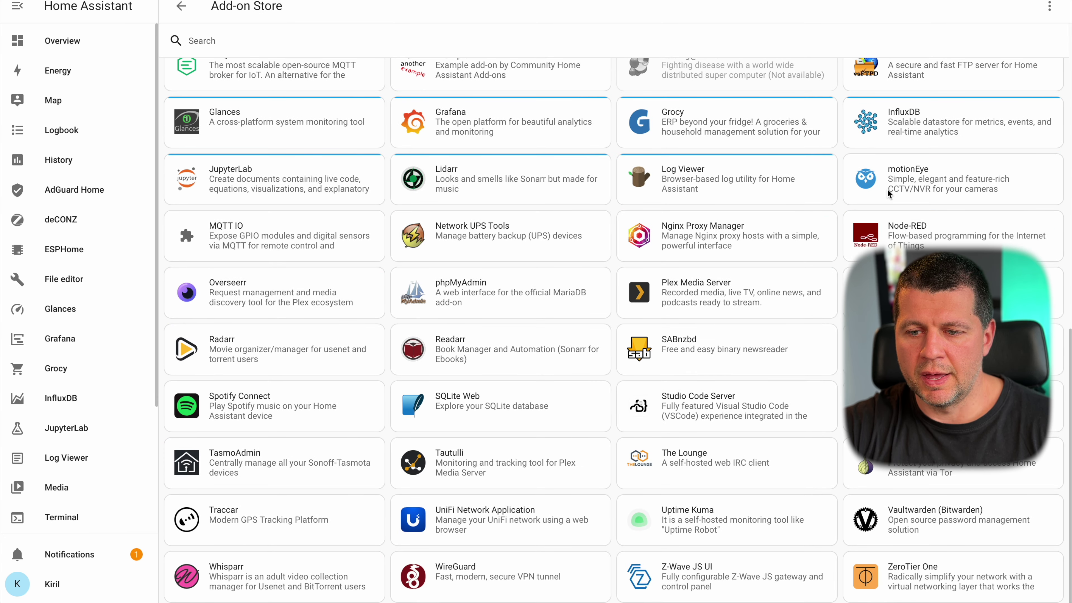
click(911, 188)
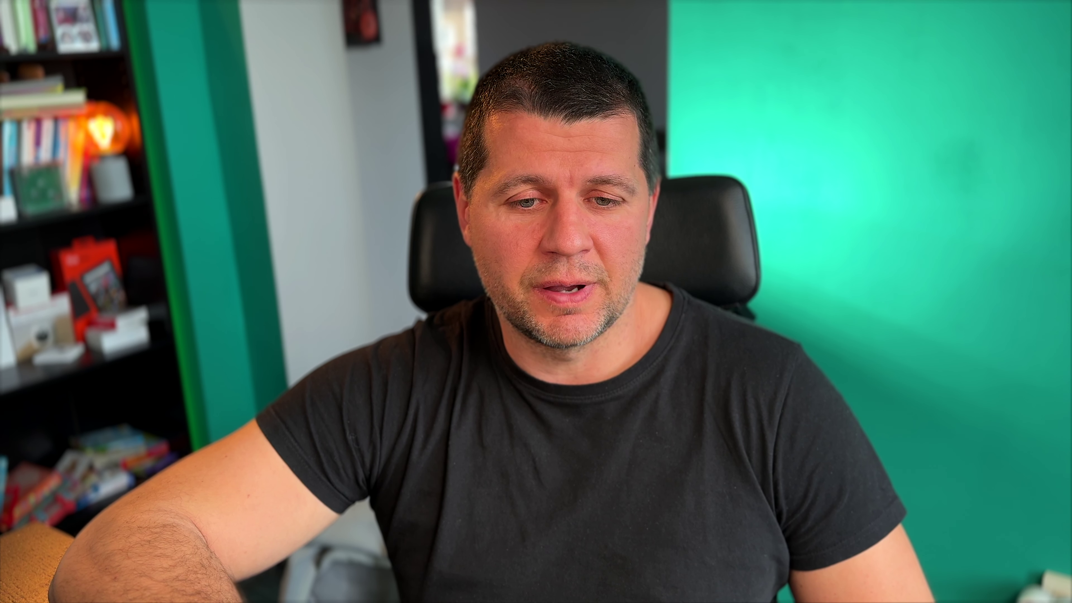
click(329, 224)
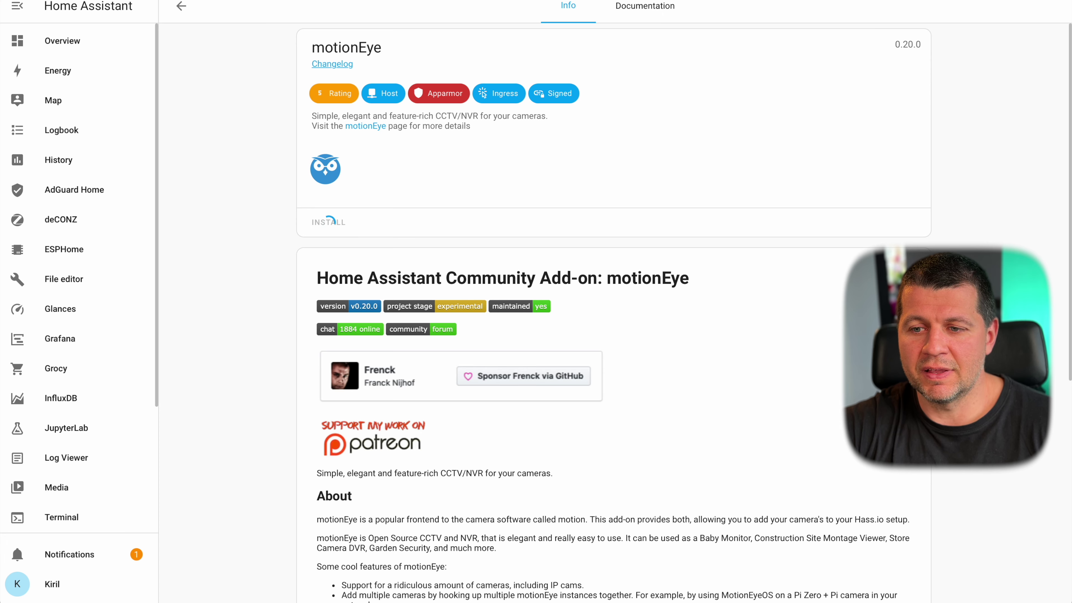
key(super+t)
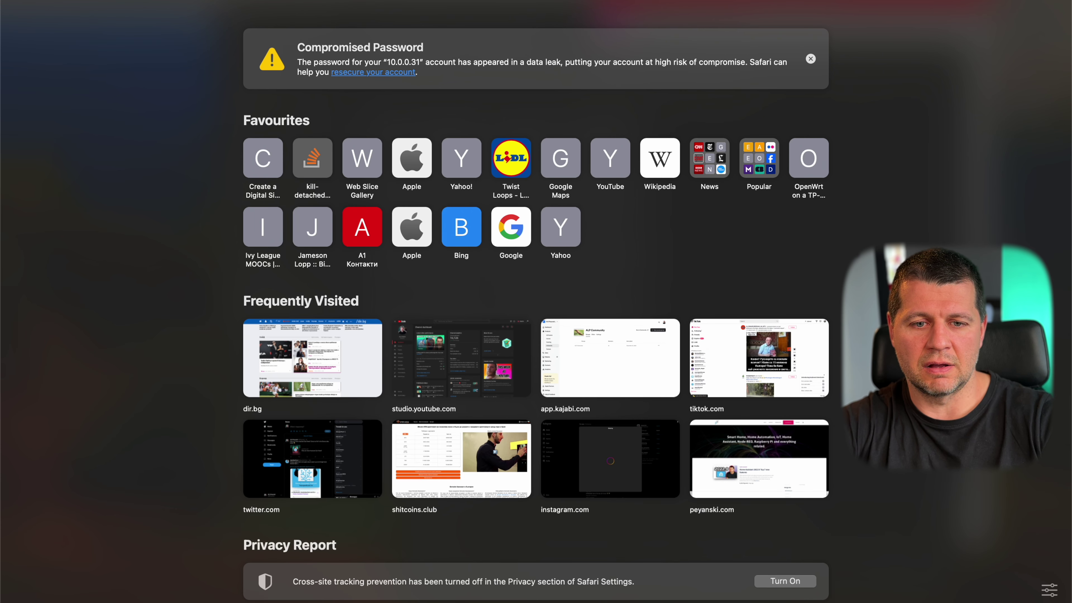
- Navigate Safari to the blog's website from the address bar
text(a)
key(BackSpace)
text(pey)
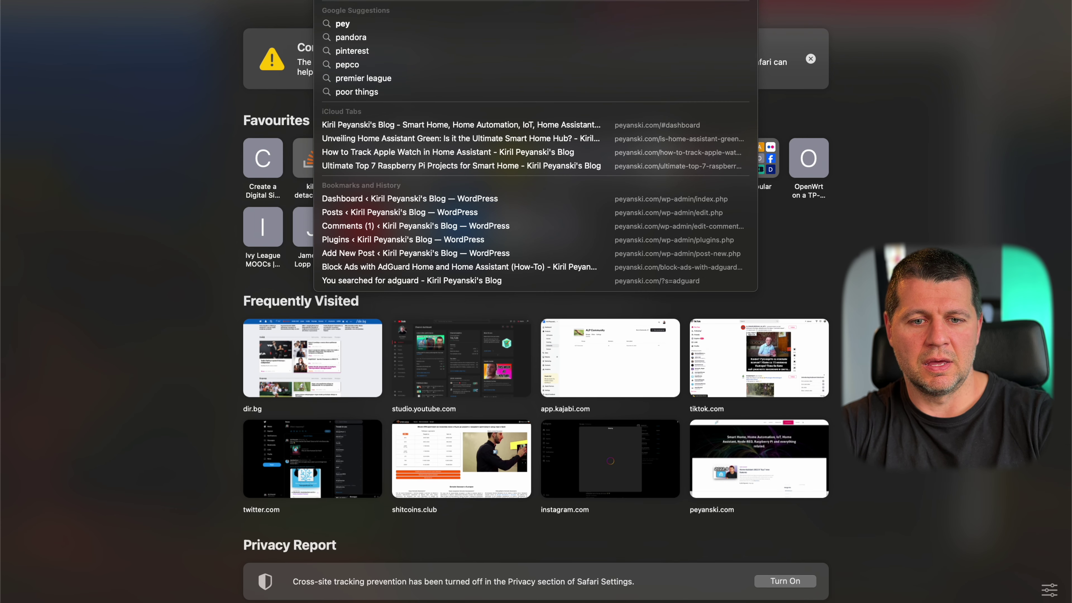
key(Return)
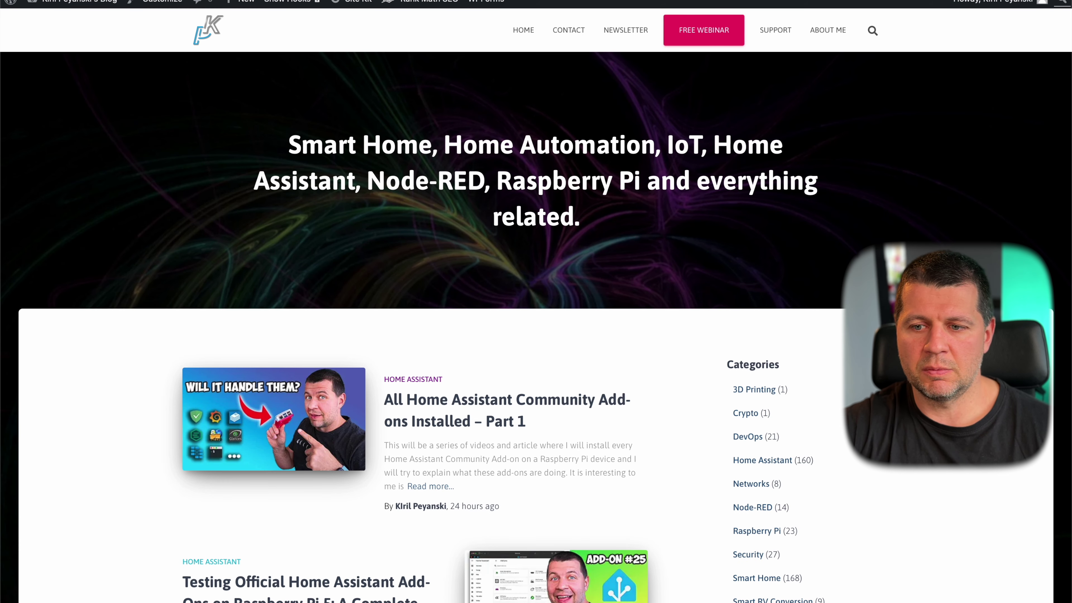
- Search the blog for 'motioneye' and look over the matching articles
click(873, 38)
text(motion)
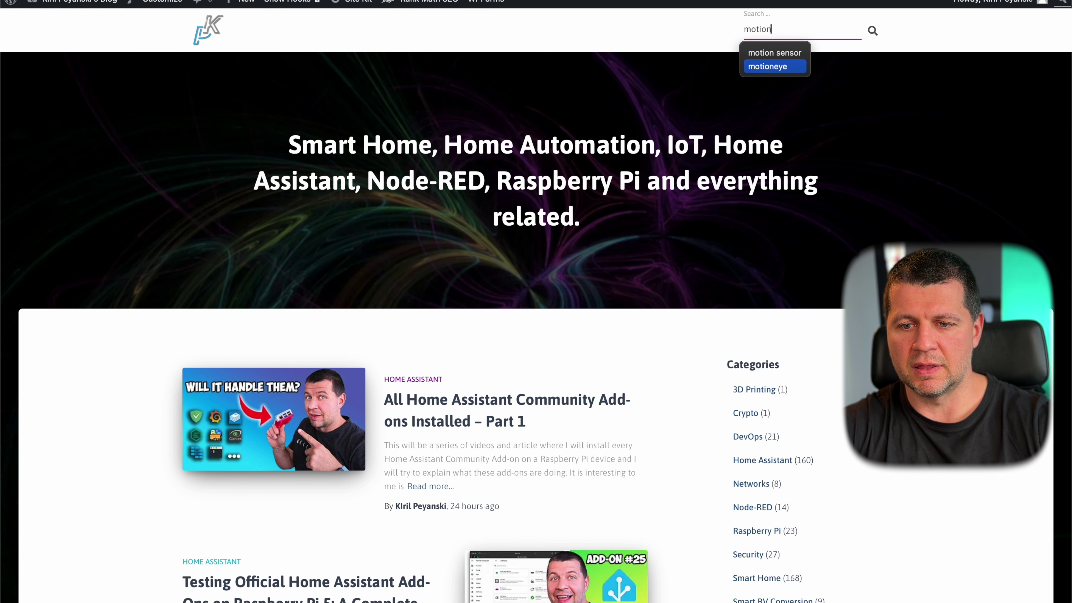
text(eueye)
key(Return)
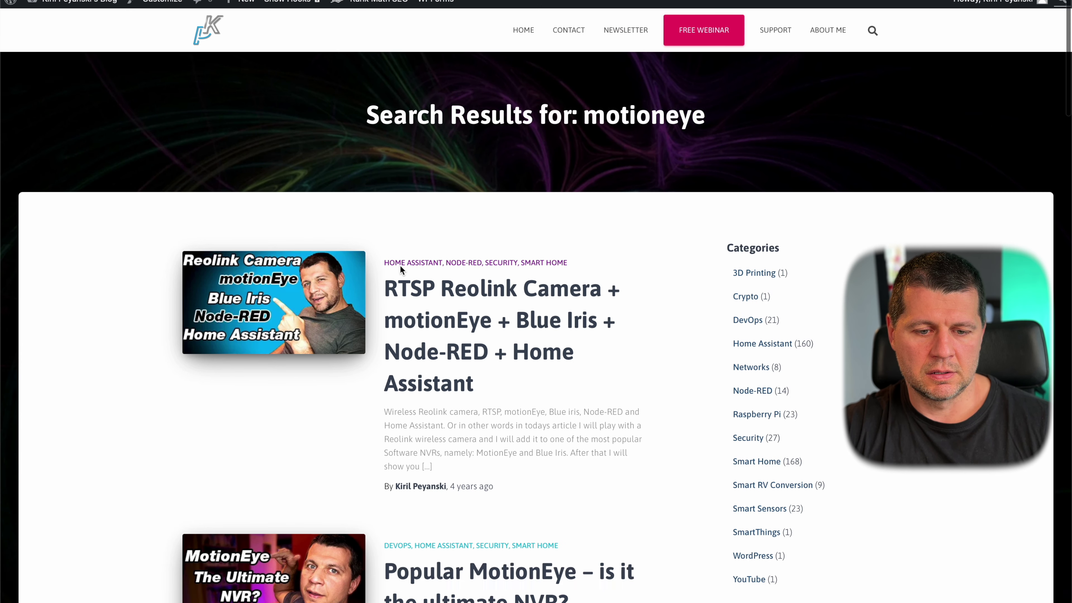
scroll(400, 264, down, 5)
scroll(400, 265, up, 2)
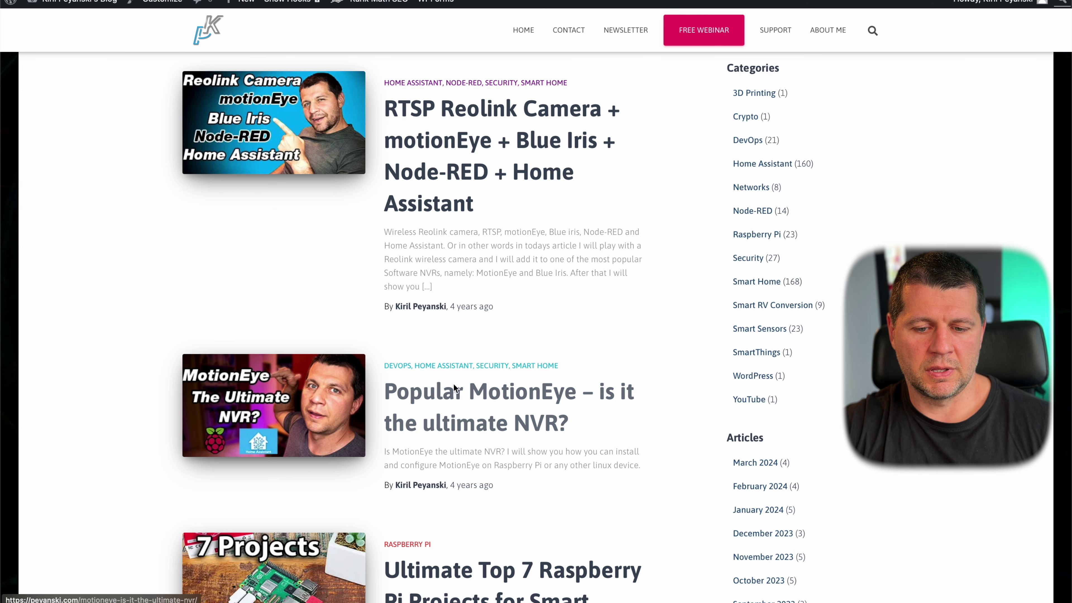
- Open the Popular MotionEye article and read its opening sections
click(461, 402)
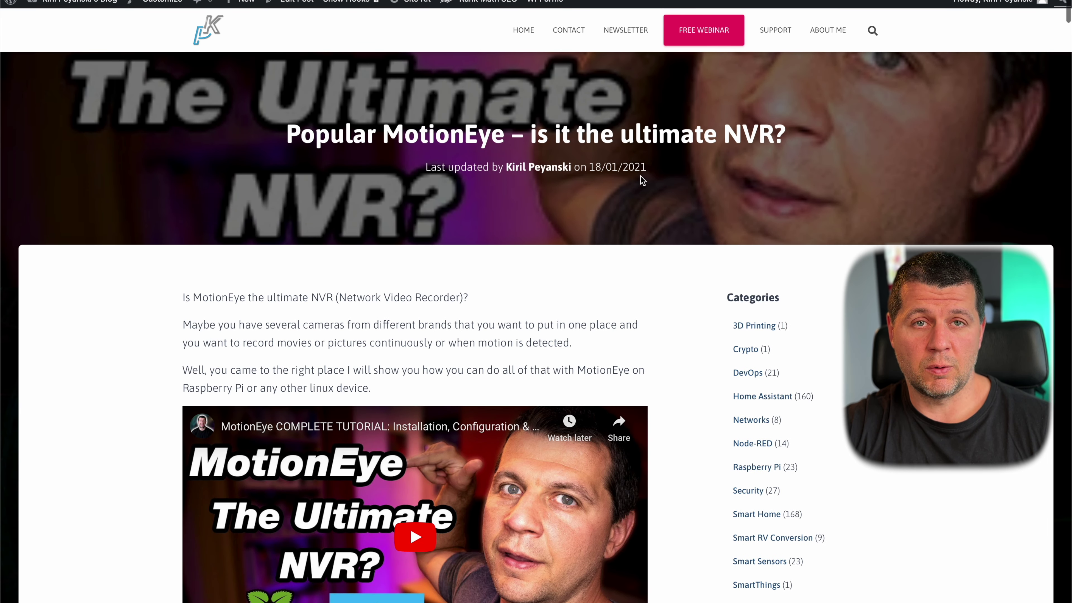
scroll(641, 178, down, 15)
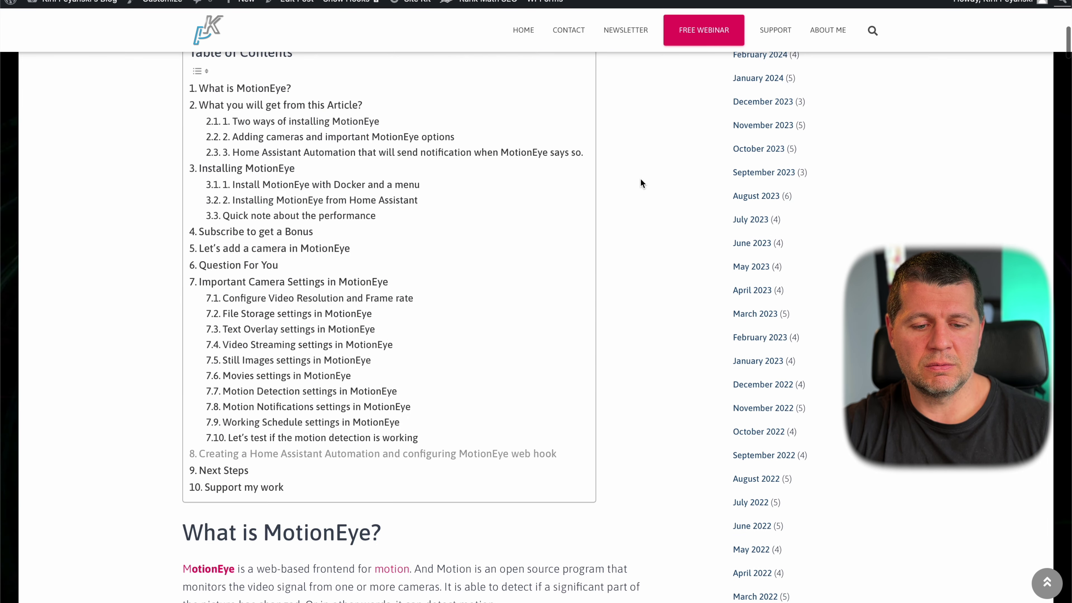
scroll(641, 180, down, 4)
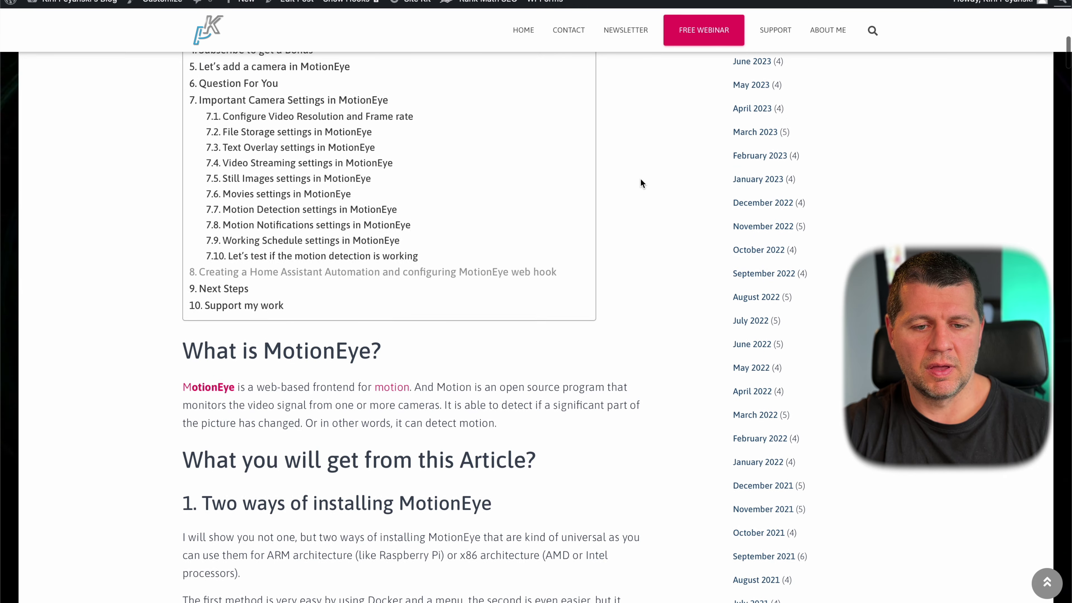
scroll(641, 179, up, 15)
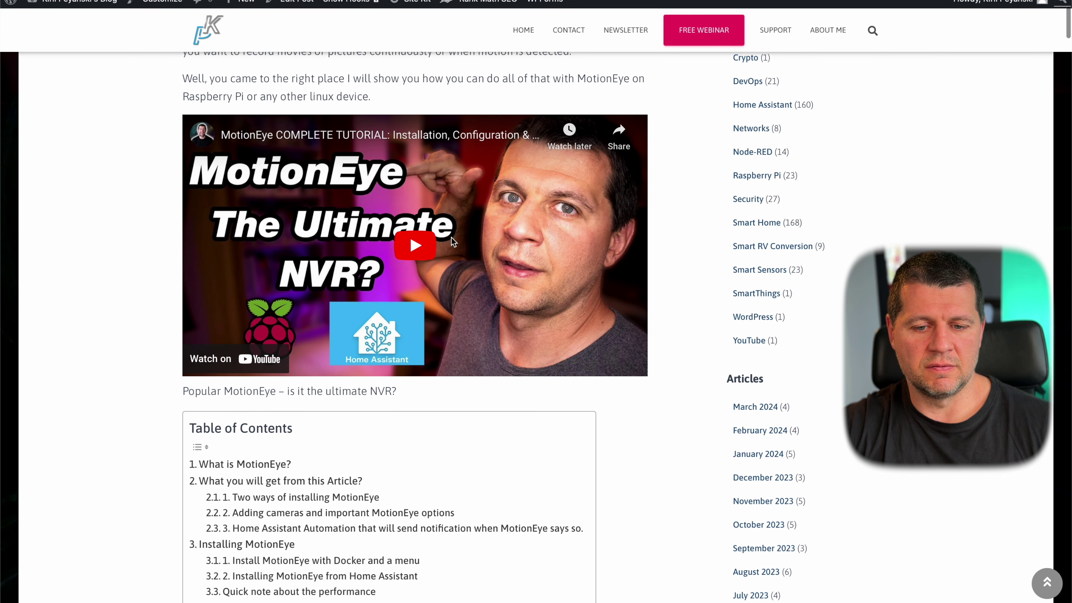
scroll(452, 243, down, 12)
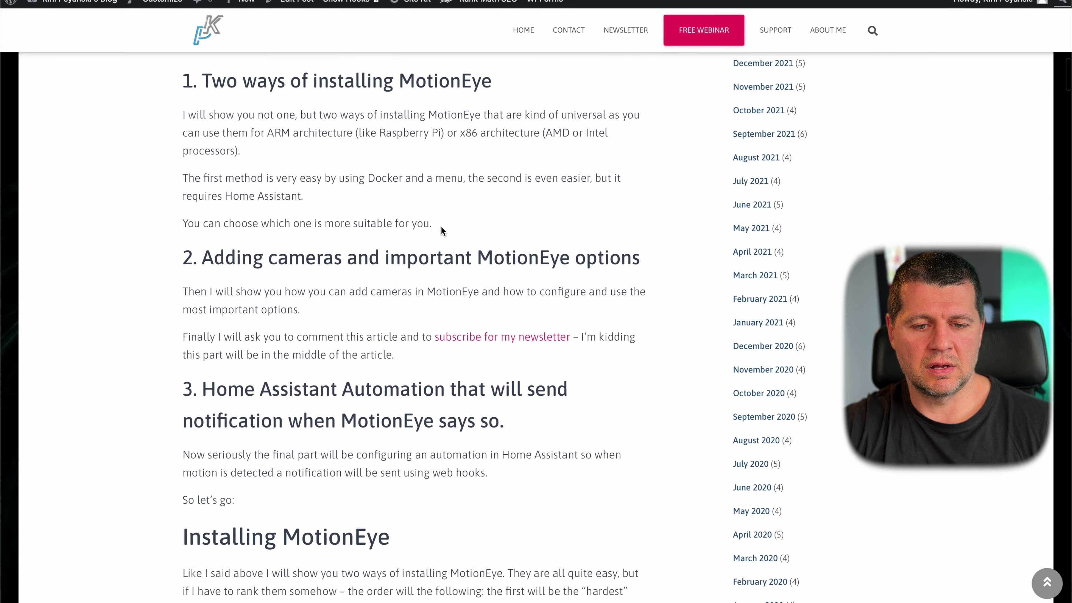
scroll(440, 226, down, 3)
scroll(373, 350, down, 20)
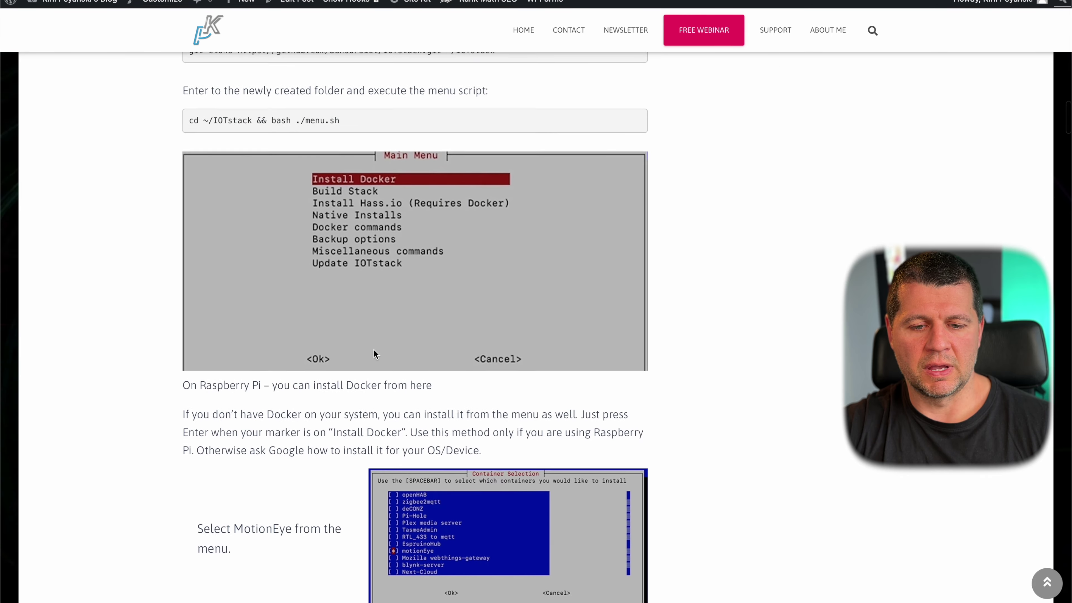
scroll(374, 353, down, 20)
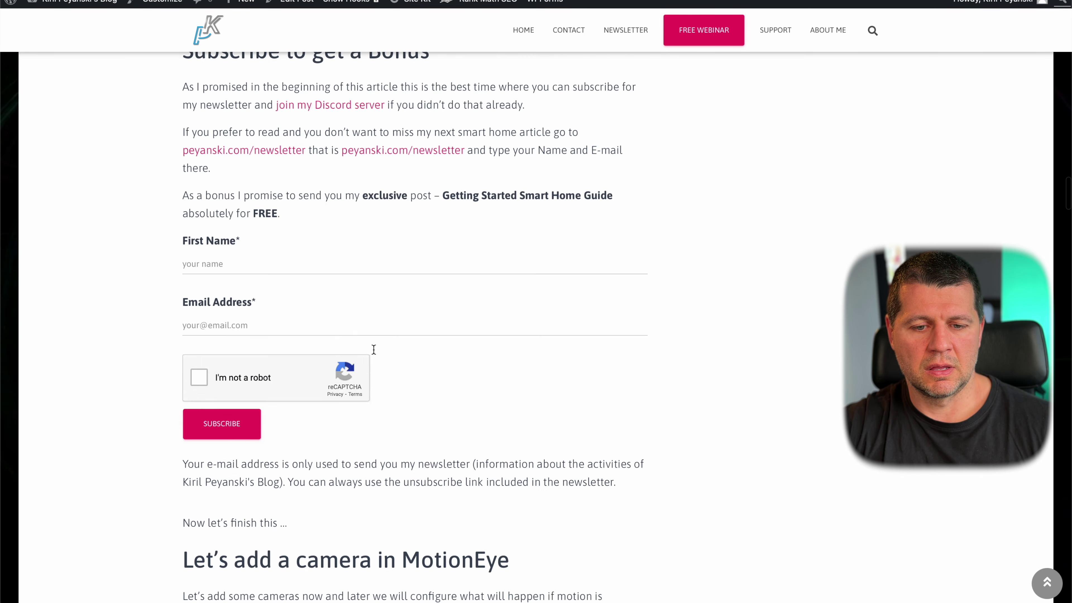
scroll(375, 354, down, 3)
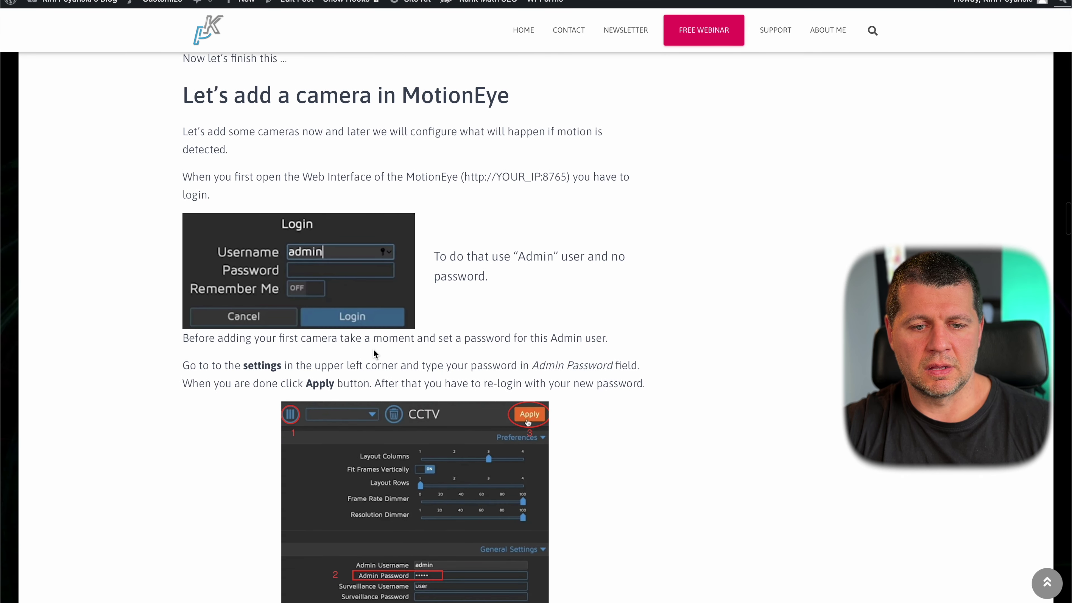
- Read the rest of the MotionEye setup article, then go back to the Home Assistant tab
scroll(373, 353, down, 11)
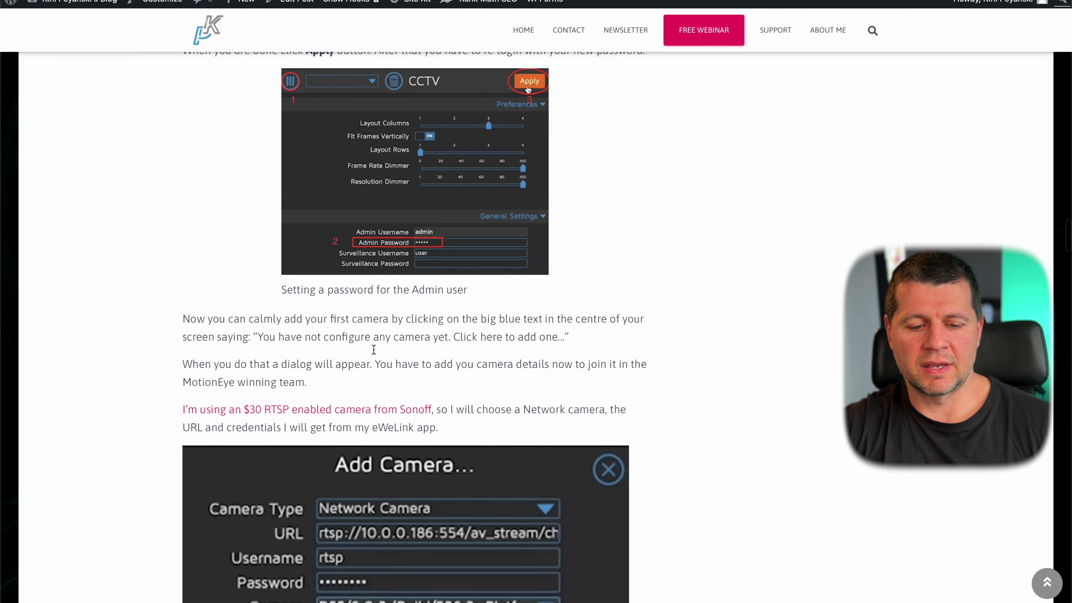
scroll(373, 348, down, 2)
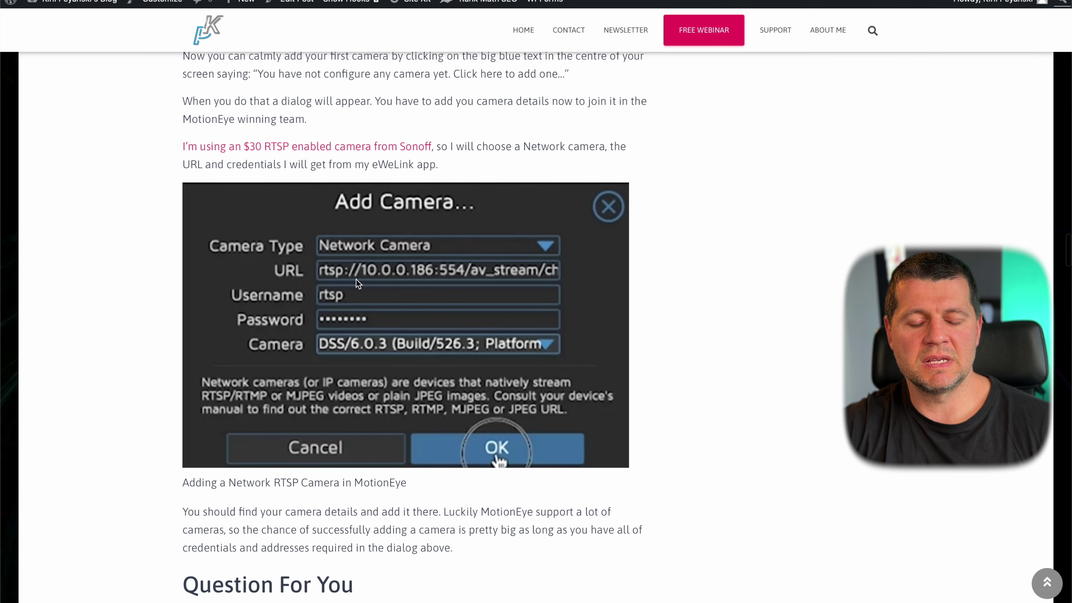
scroll(356, 282, down, 1)
scroll(356, 279, down, 5)
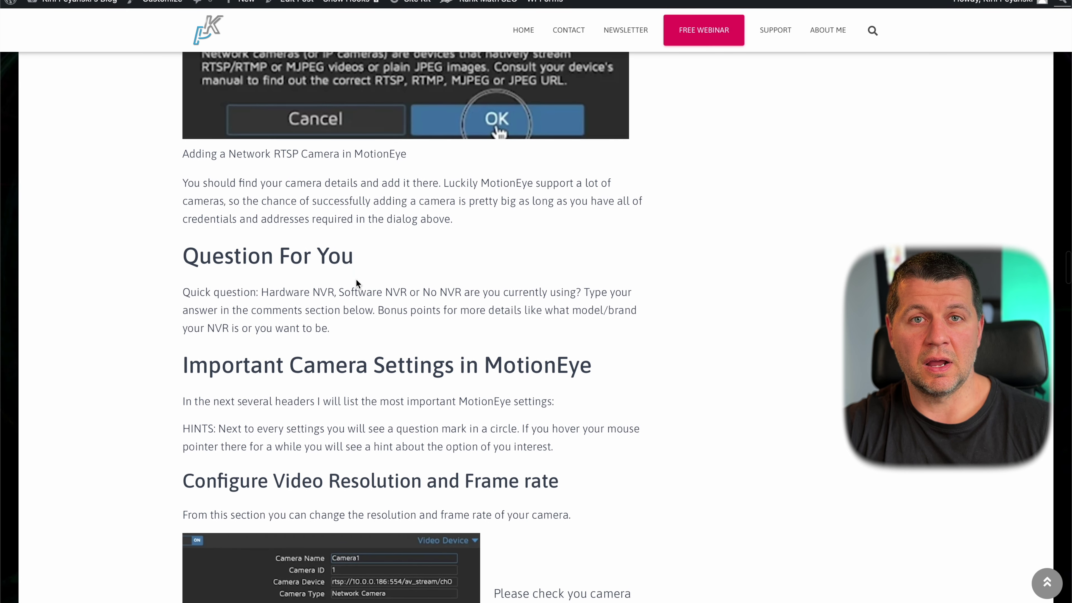
scroll(356, 279, down, 5)
scroll(355, 279, down, 7)
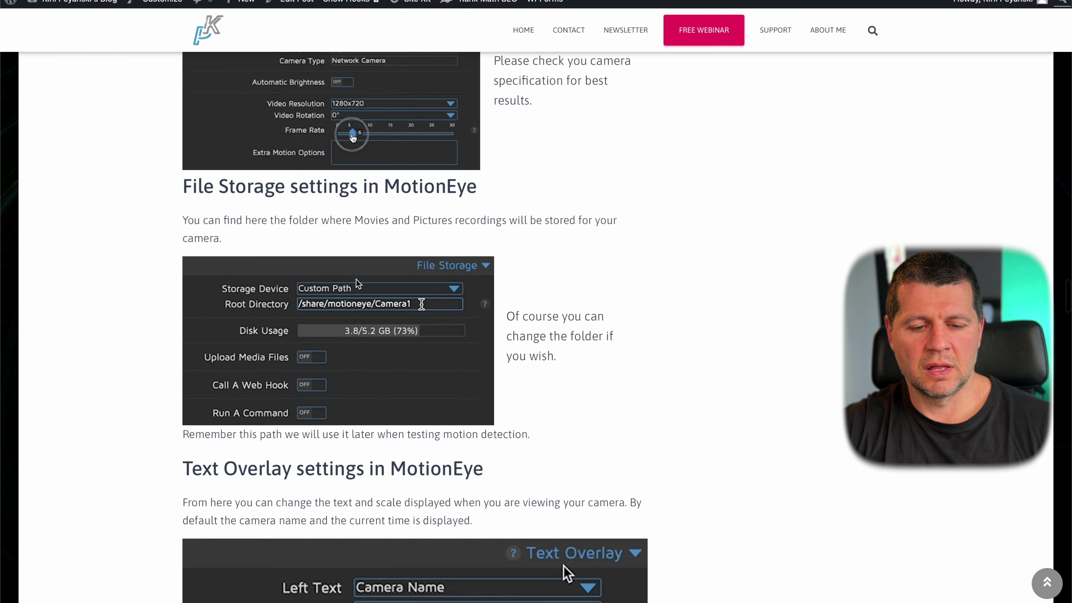
scroll(356, 282, down, 14)
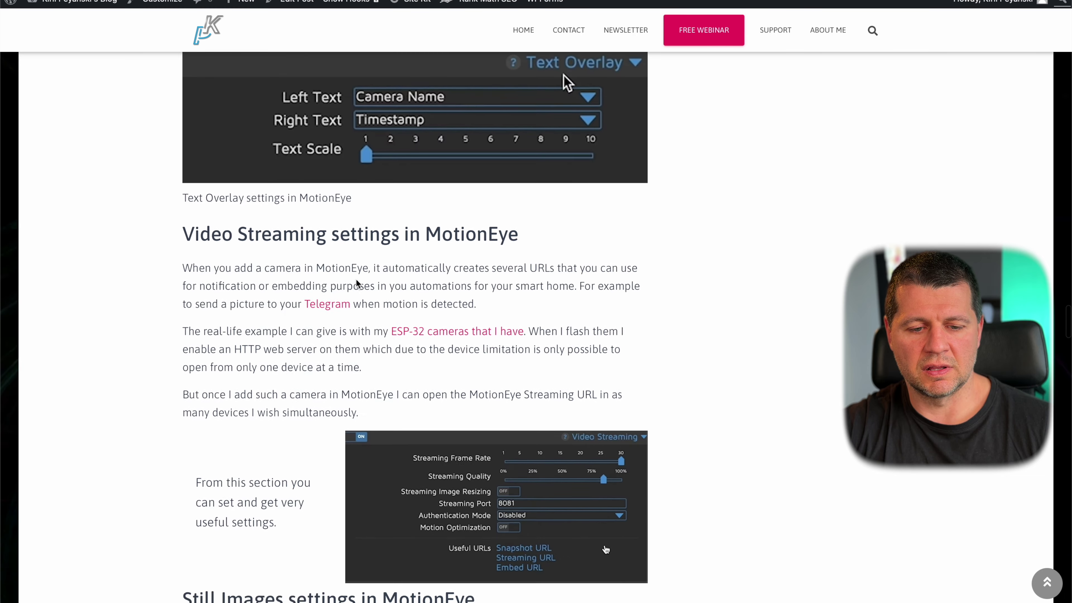
scroll(357, 283, down, 15)
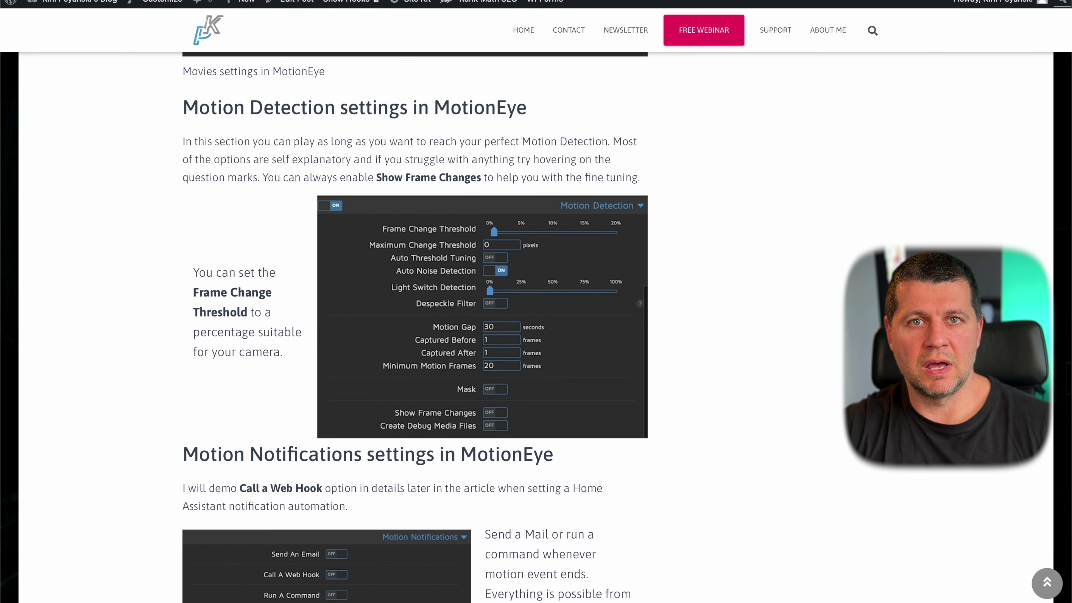
click(127, 1)
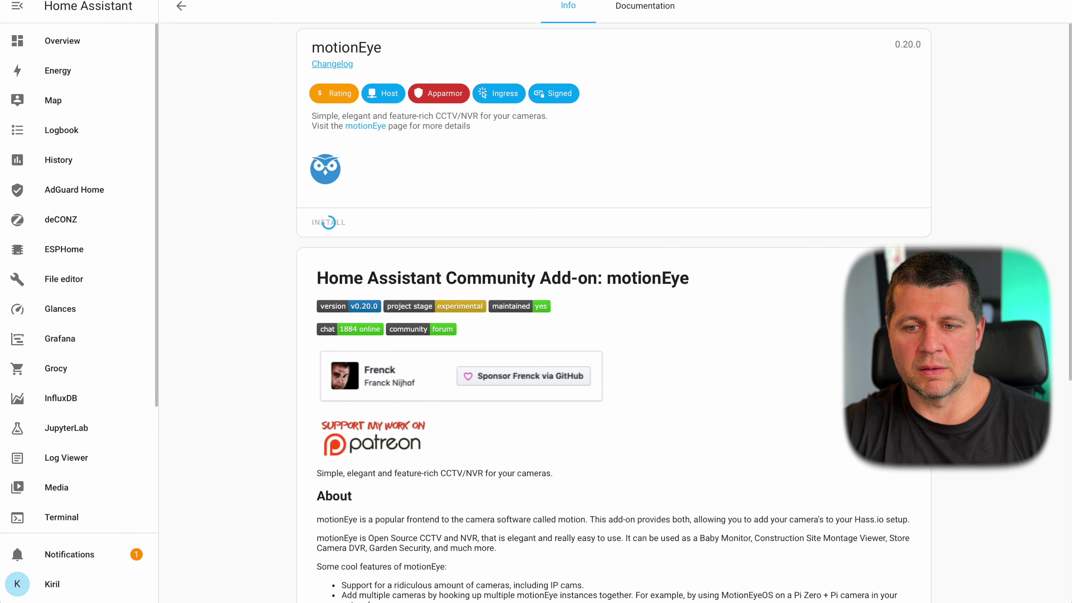
- Turn on Watchdog, Auto update and Show in sidebar for the motionEye add-on
scroll(560, 164, down, 3)
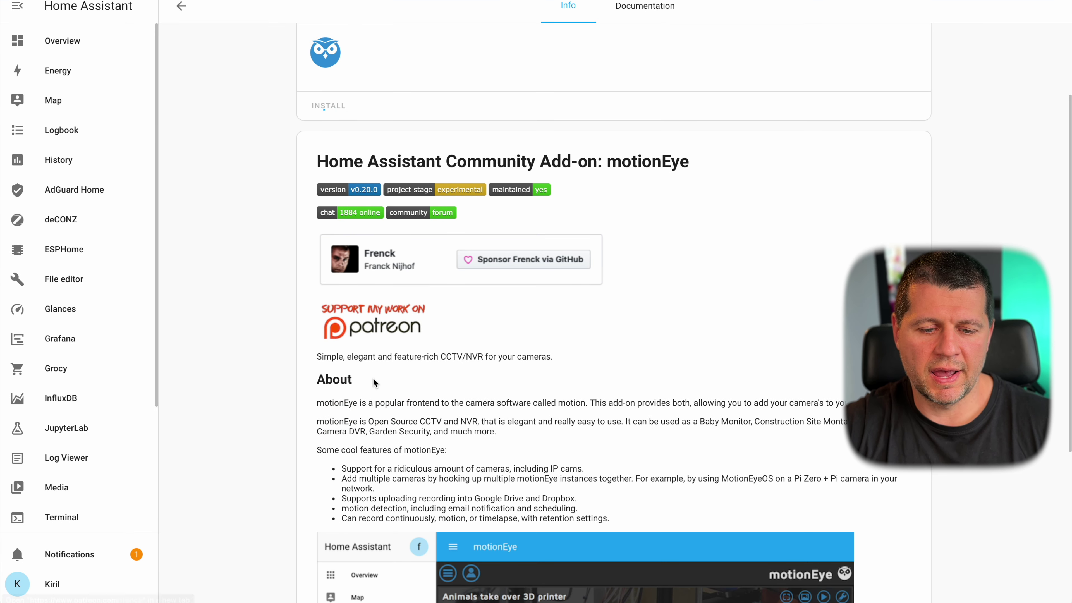
scroll(373, 378, down, 1)
scroll(372, 378, down, 2)
scroll(372, 378, up, 2)
scroll(372, 378, up, 1)
click(627, 152)
click(627, 186)
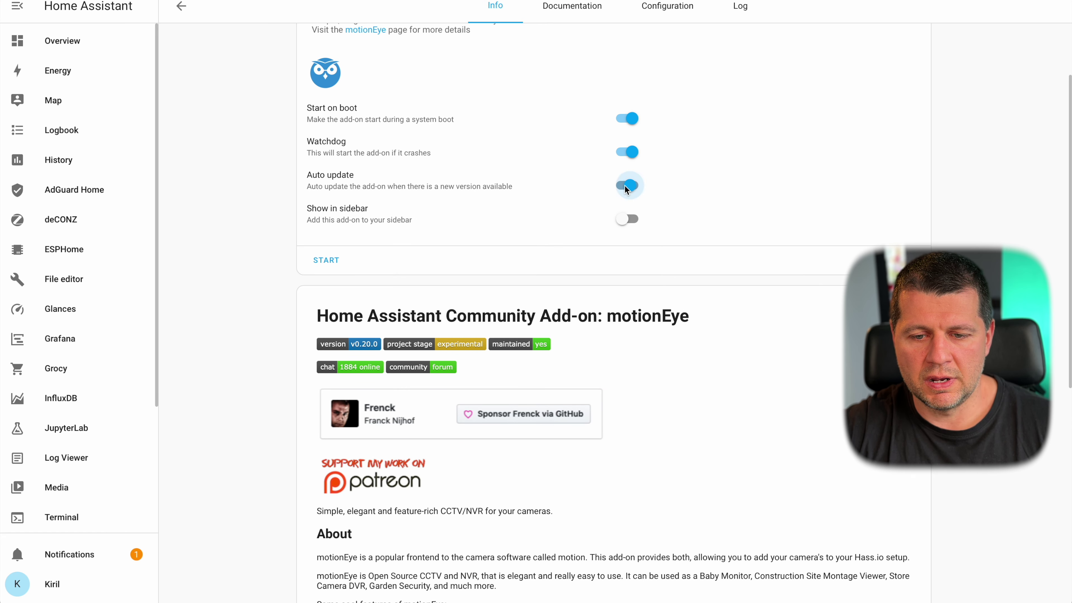
click(628, 220)
- Review the motionEye Configuration tab, then start the add-on from its Info page
click(658, 8)
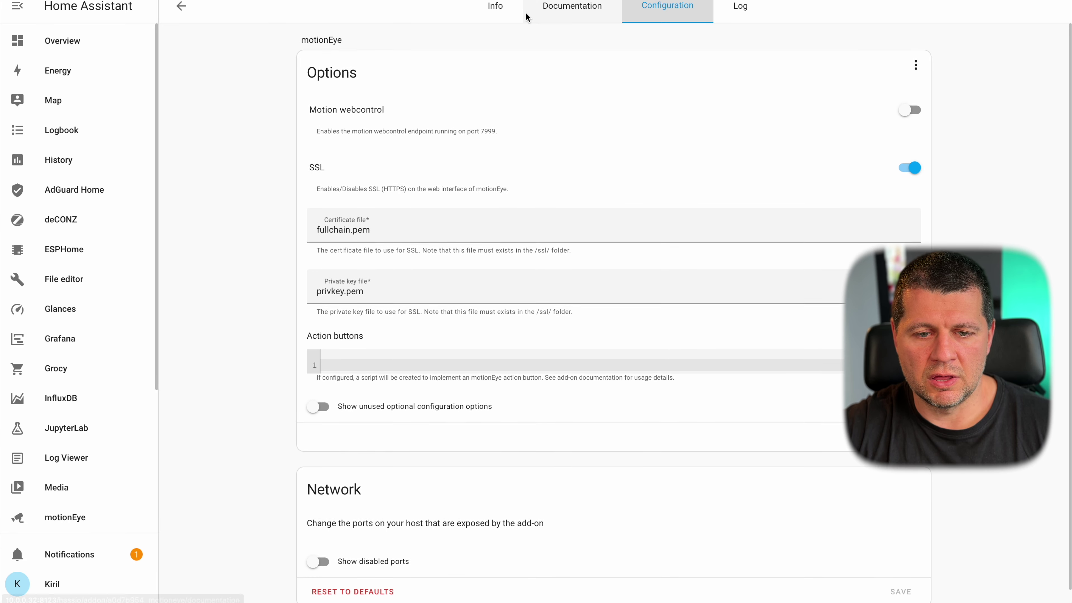
click(498, 13)
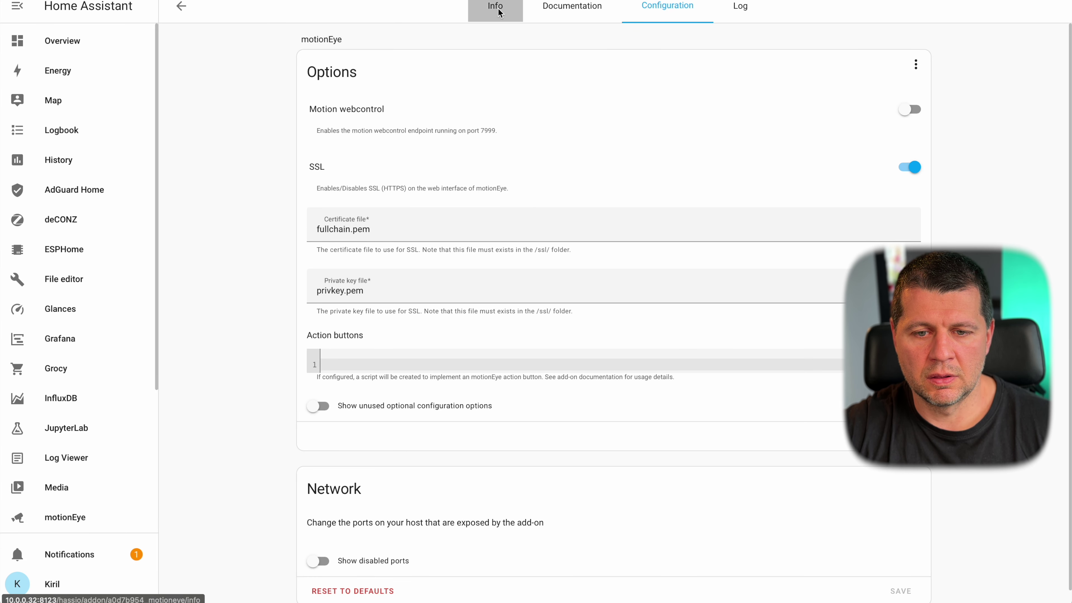
click(334, 355)
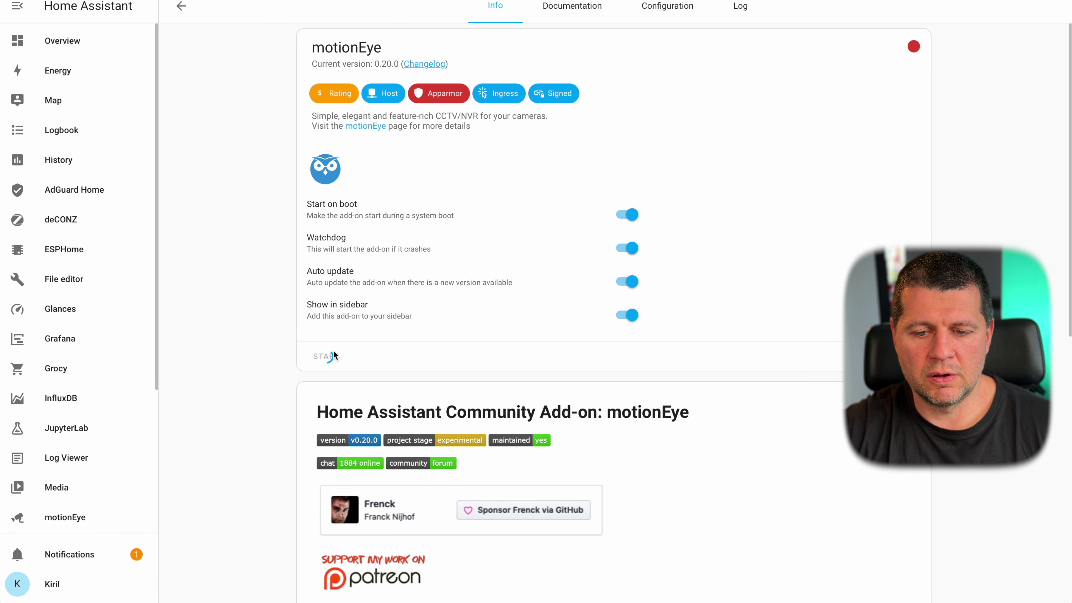
scroll(514, 395, down, 10)
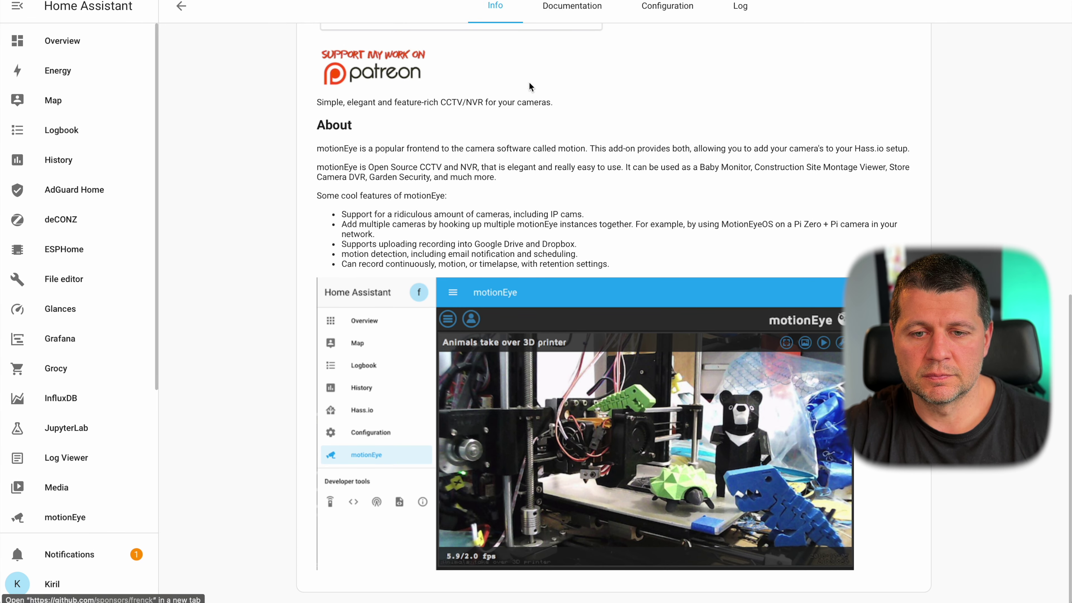
- Open the sidebar's motionEye entry in a new browser tab and switch to its login prompt
scroll(529, 84, up, 10)
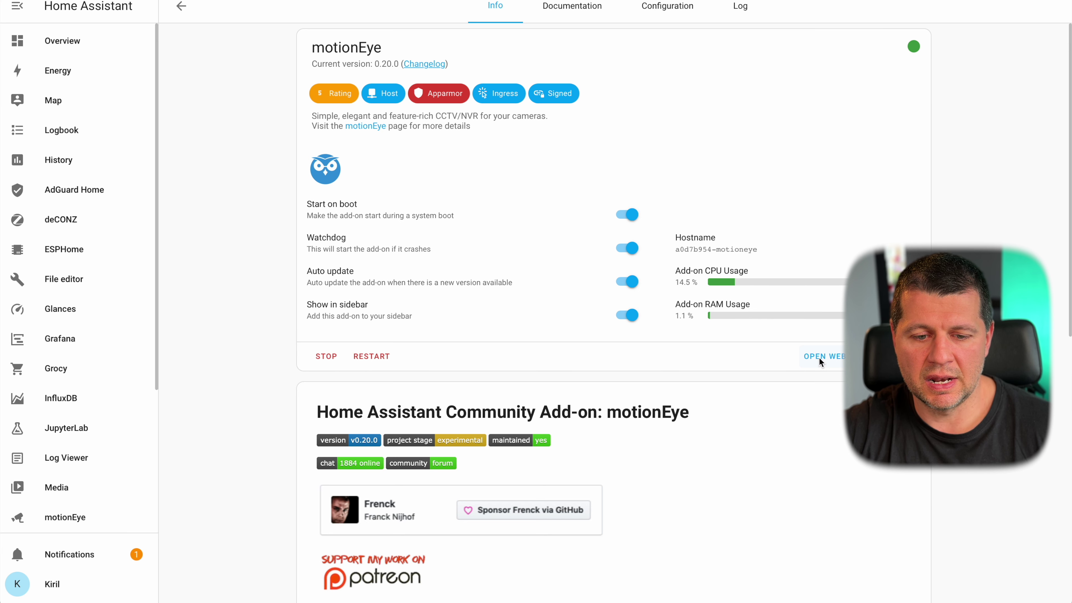
scroll(81, 371, down, 5)
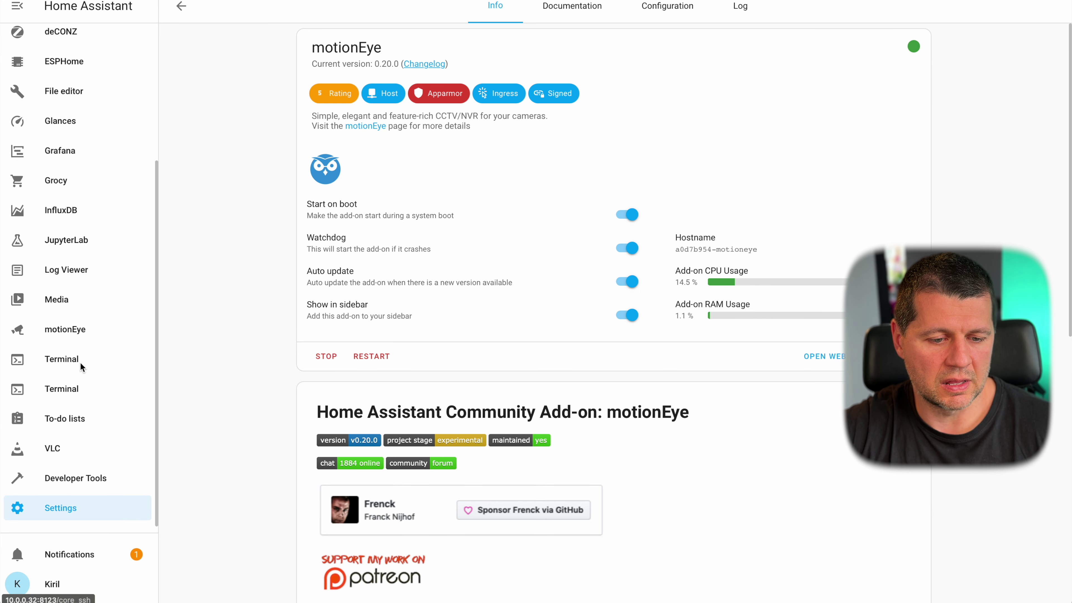
right_click(77, 336)
click(89, 342)
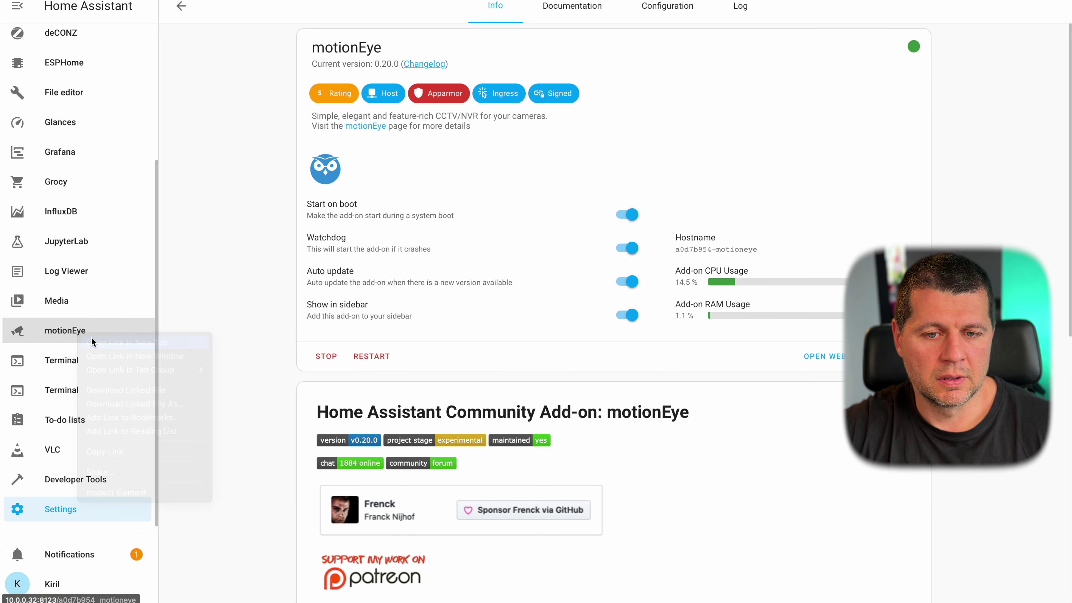
click(769, 3)
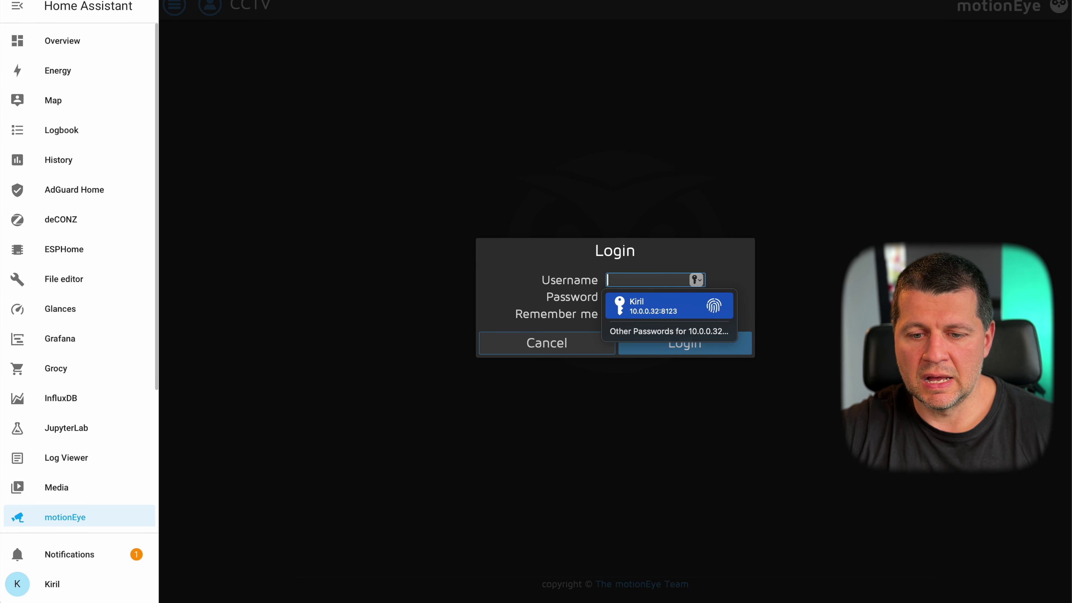
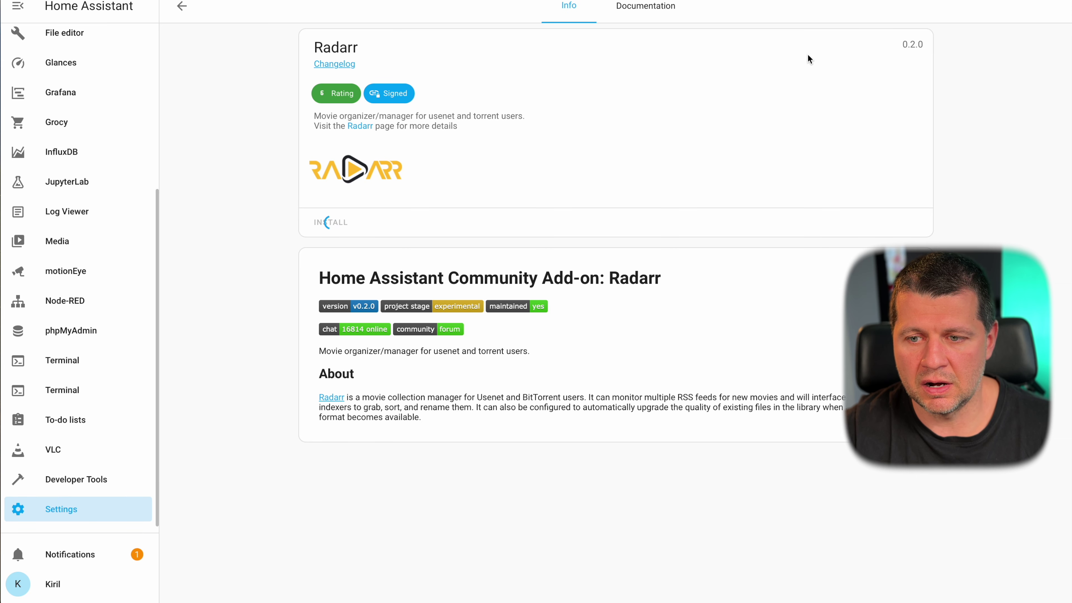
- Enable Watchdog and Auto update for Radarr, start it, and open its web UI
click(629, 248)
click(628, 281)
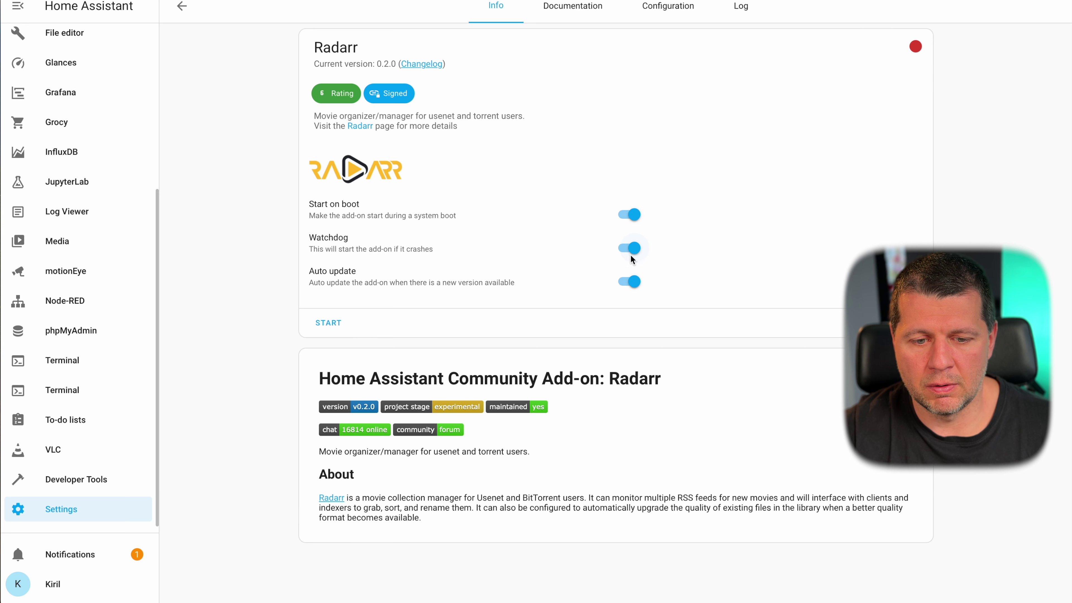
click(344, 327)
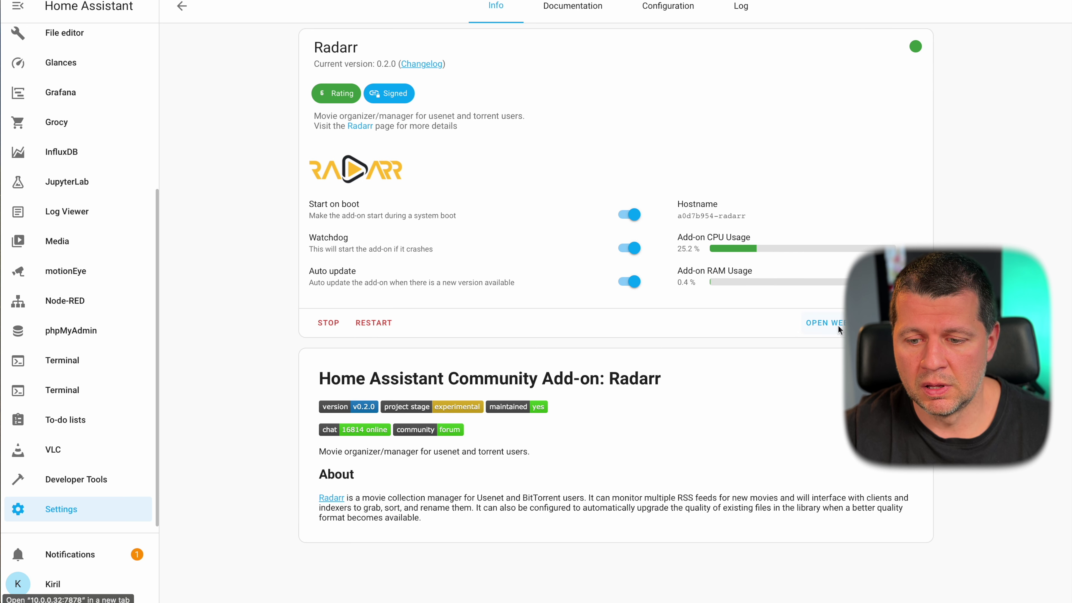
right_click(838, 329)
click(802, 287)
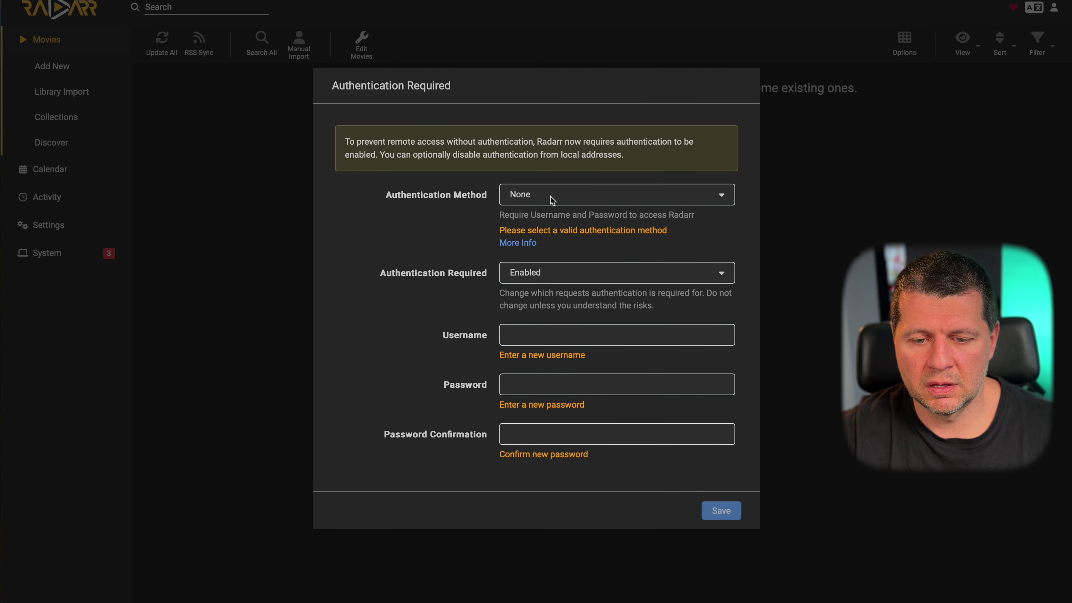
- Set Radarr authentication to Basic (Browser Popup), enter a username and password, and save
click(551, 199)
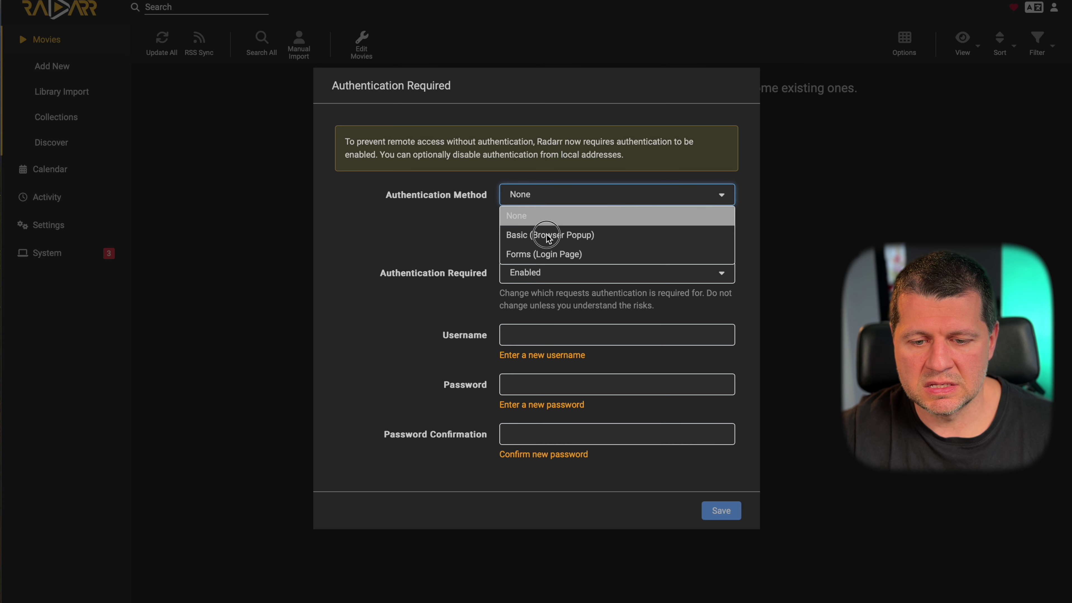
click(545, 242)
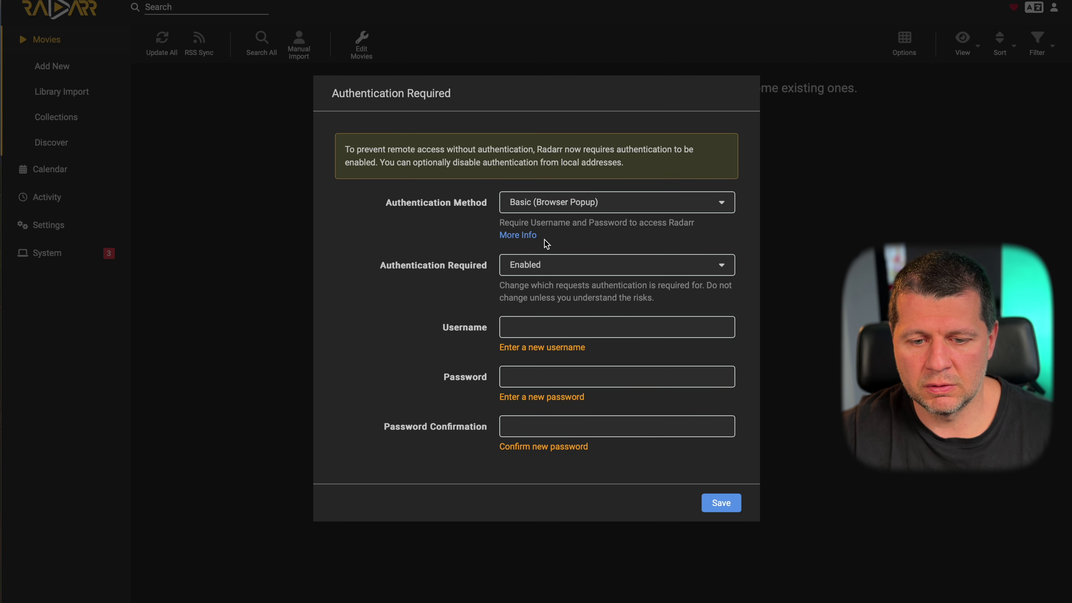
click(544, 264)
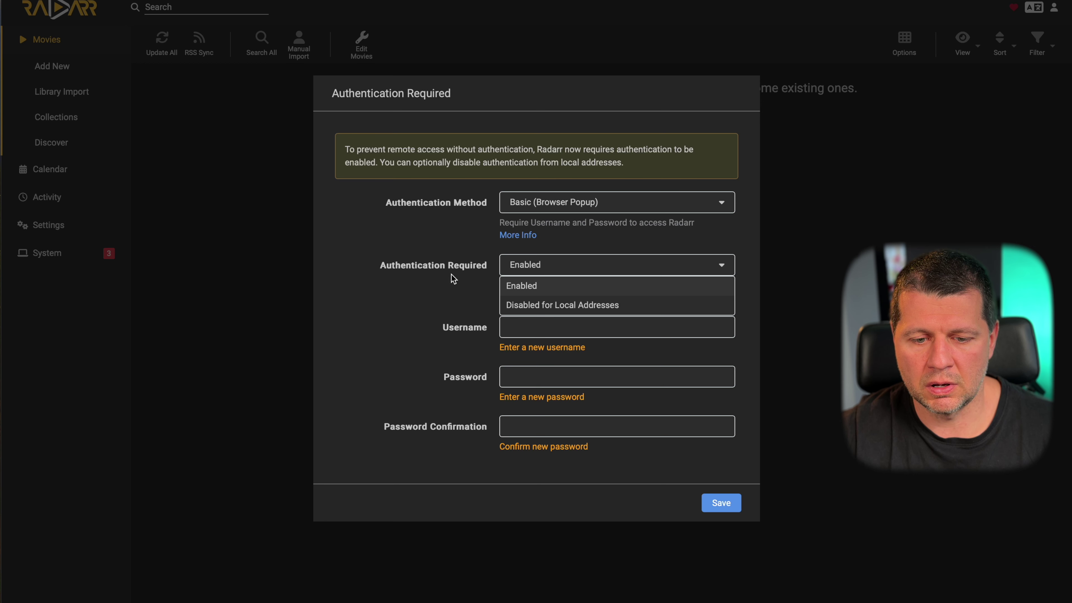
click(509, 326)
text(subscribe)
key(Tab)
key(Tab)
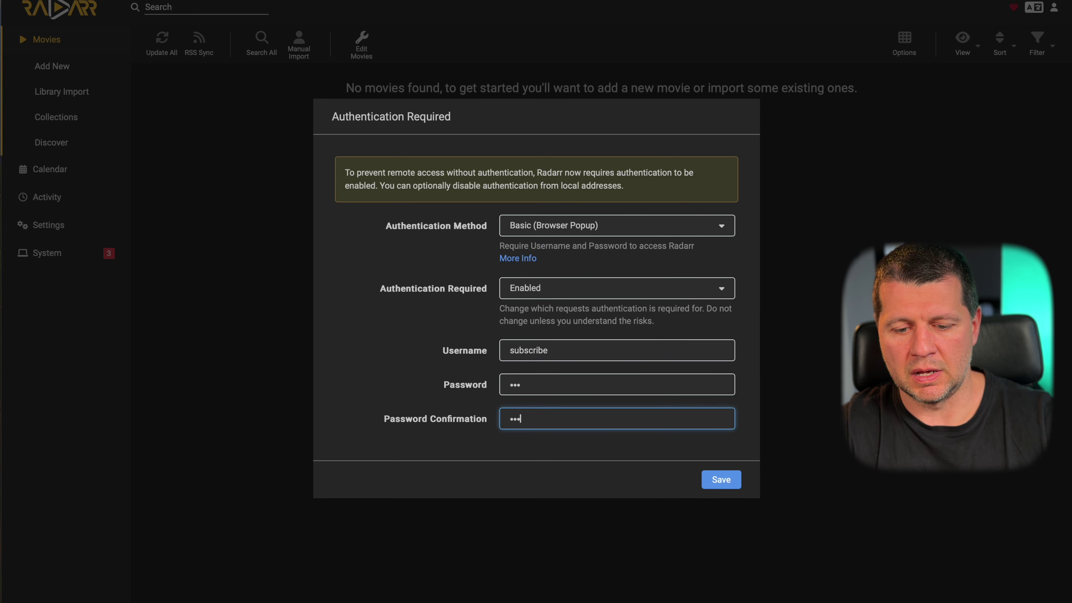
click(721, 479)
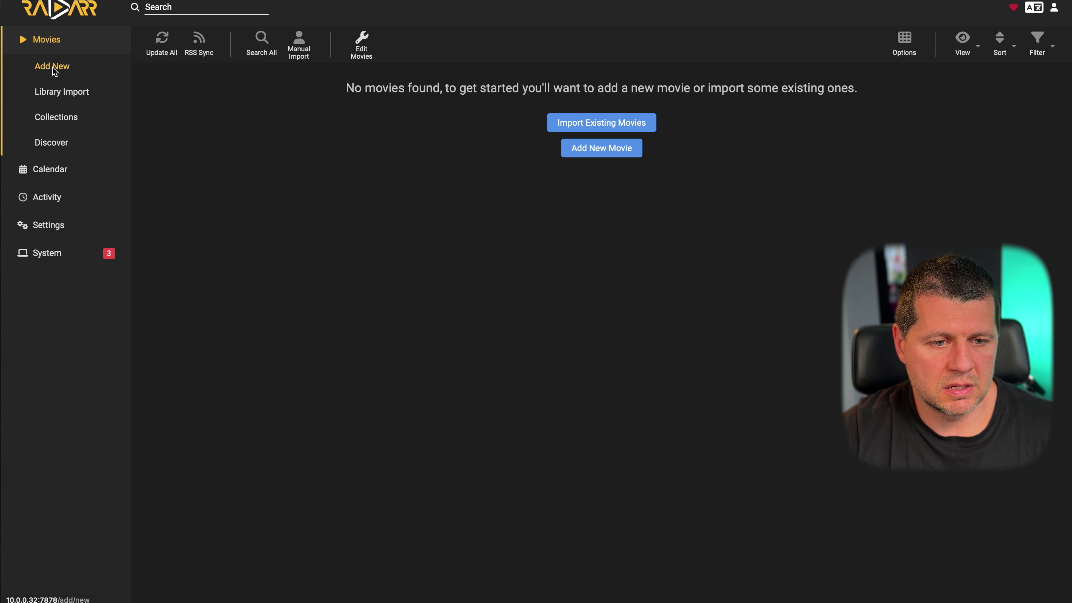
- Browse Radarr's Library Import, Collections, Discover and Calendar pages
click(61, 98)
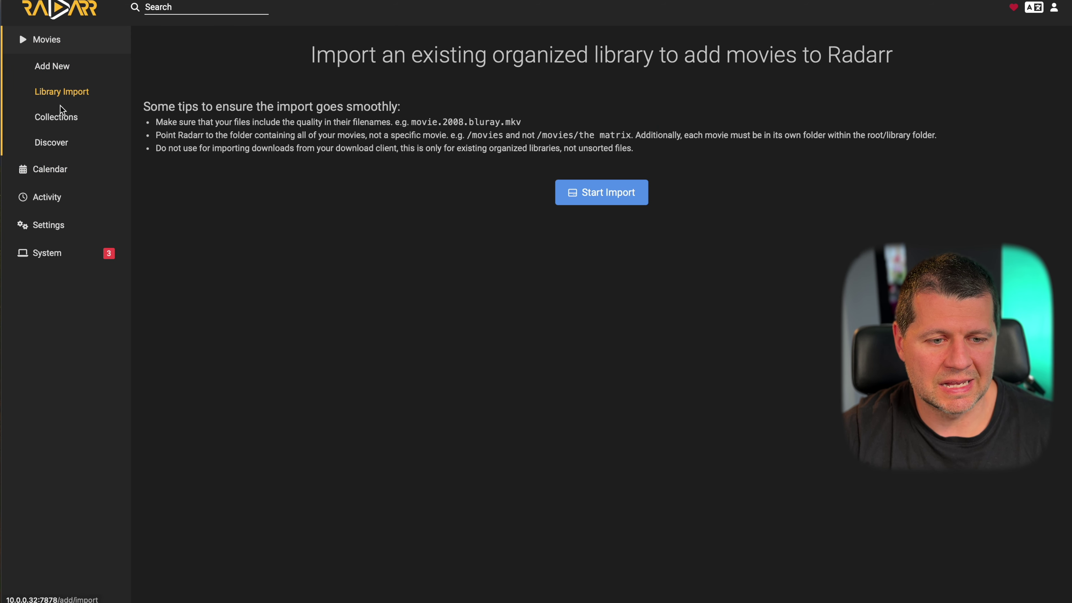
click(60, 115)
click(59, 143)
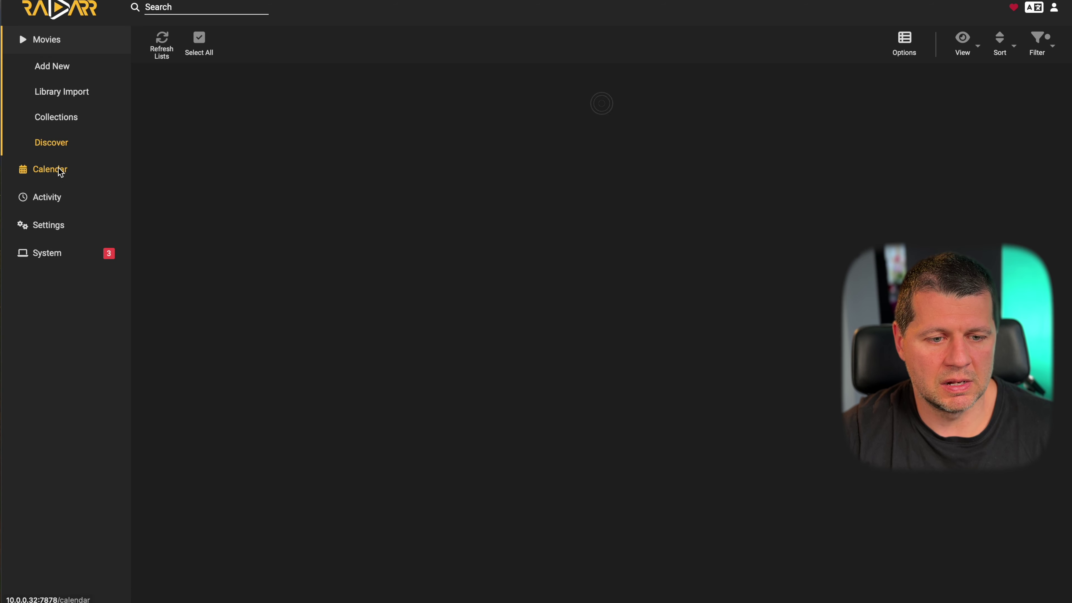
click(60, 169)
click(41, 40)
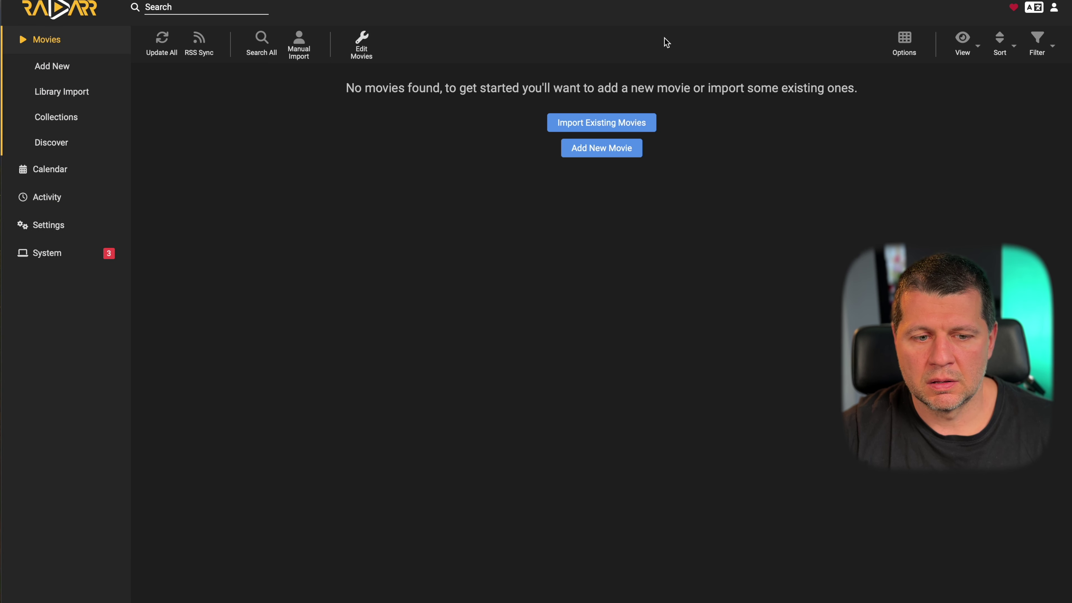
click(62, 92)
click(57, 117)
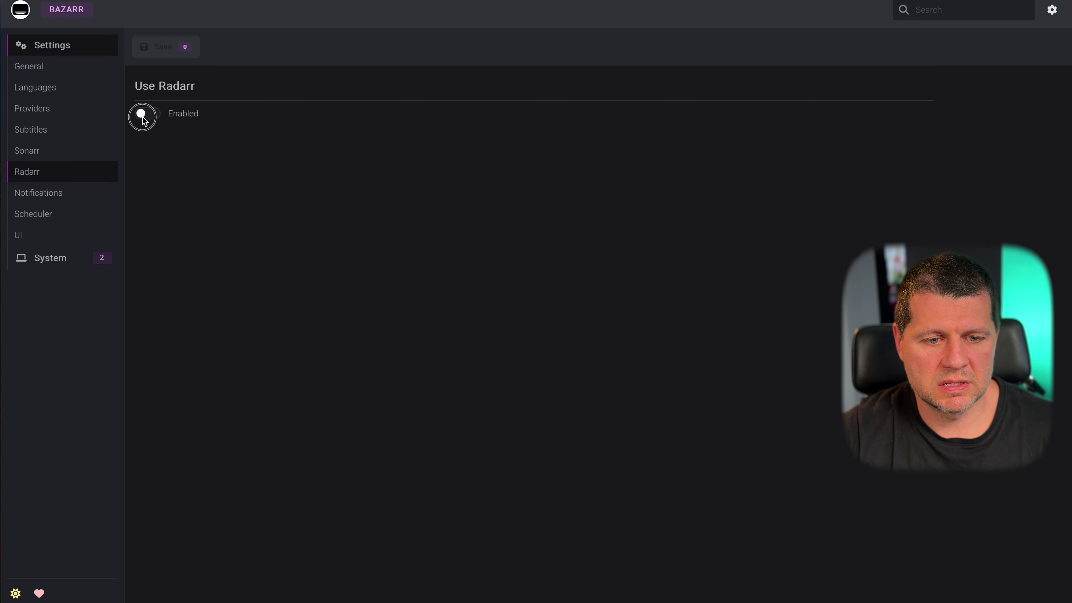
- Enable Bazarr's Radarr integration and test the connection to 127.0.0.1:7878
click(143, 117)
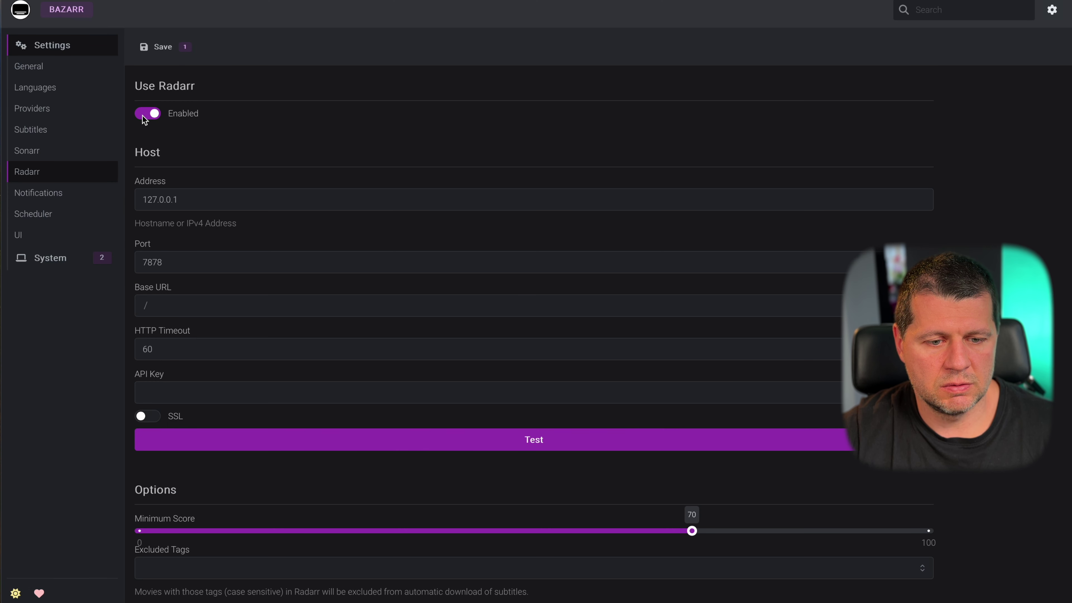
scroll(215, 285, down, 2)
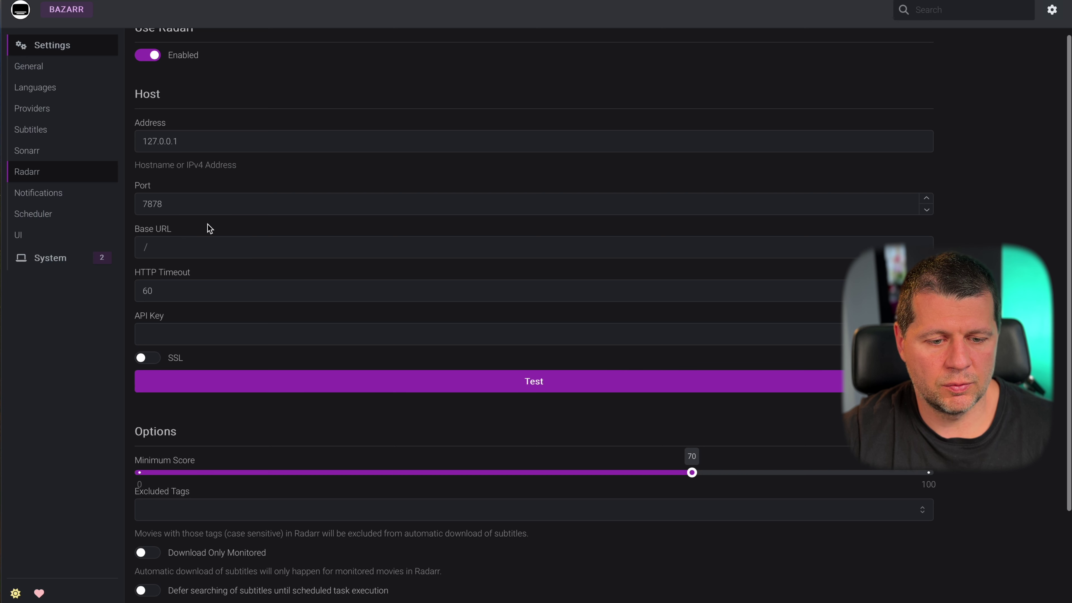
click(435, 379)
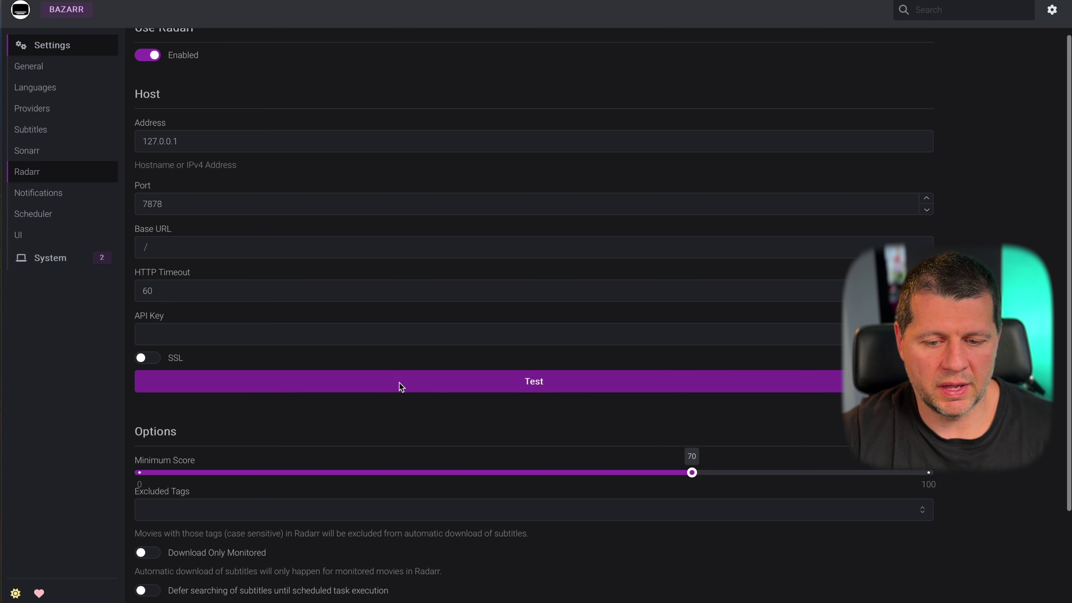
click(541, 383)
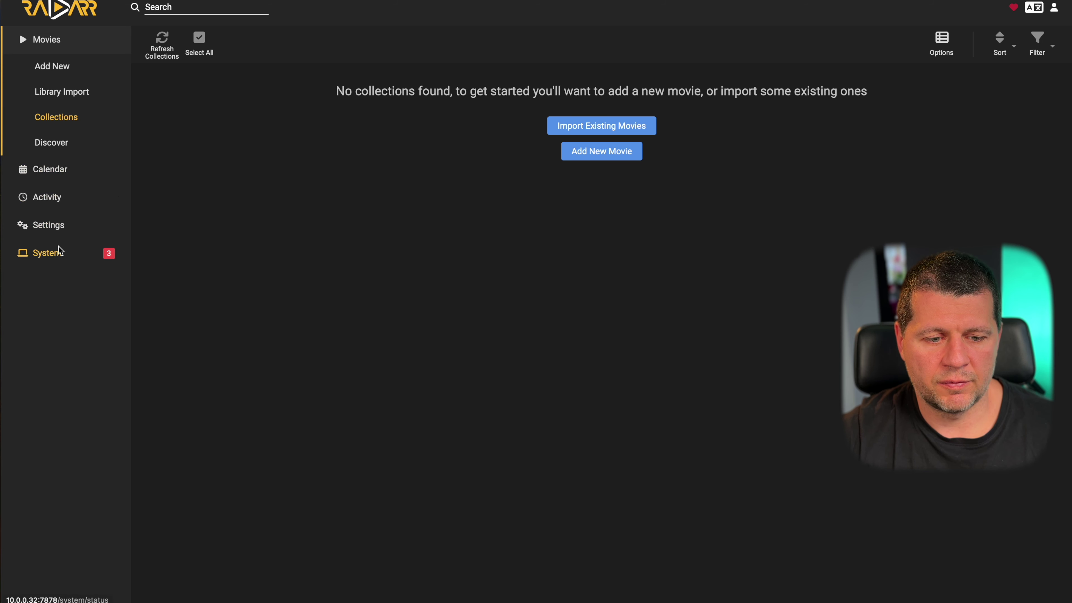
- Check Radarr's system status and scheduled tasks
click(55, 251)
scroll(336, 265, down, 5)
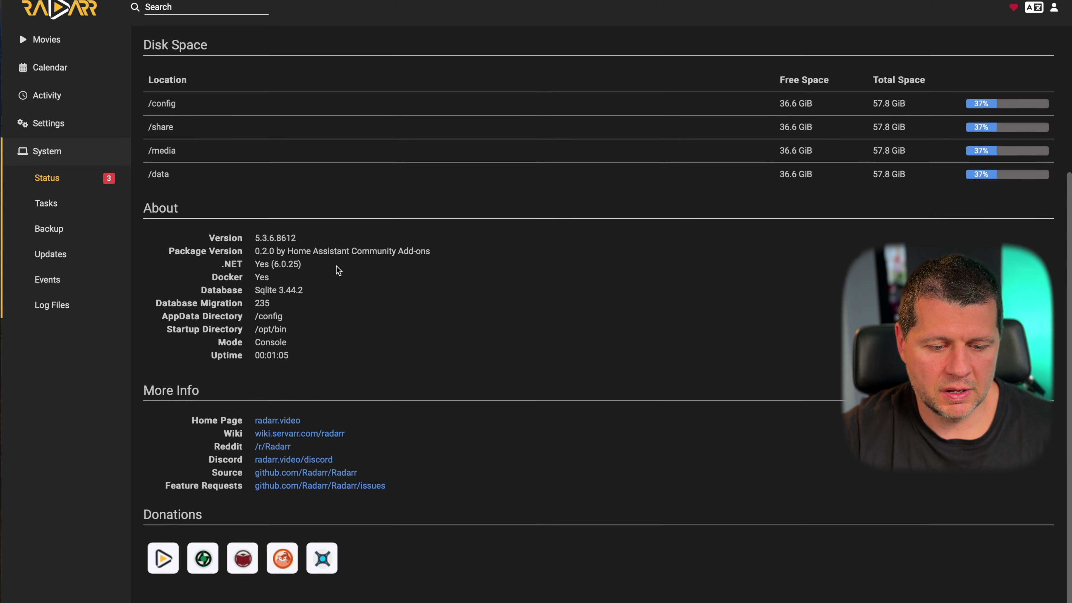
scroll(336, 265, up, 5)
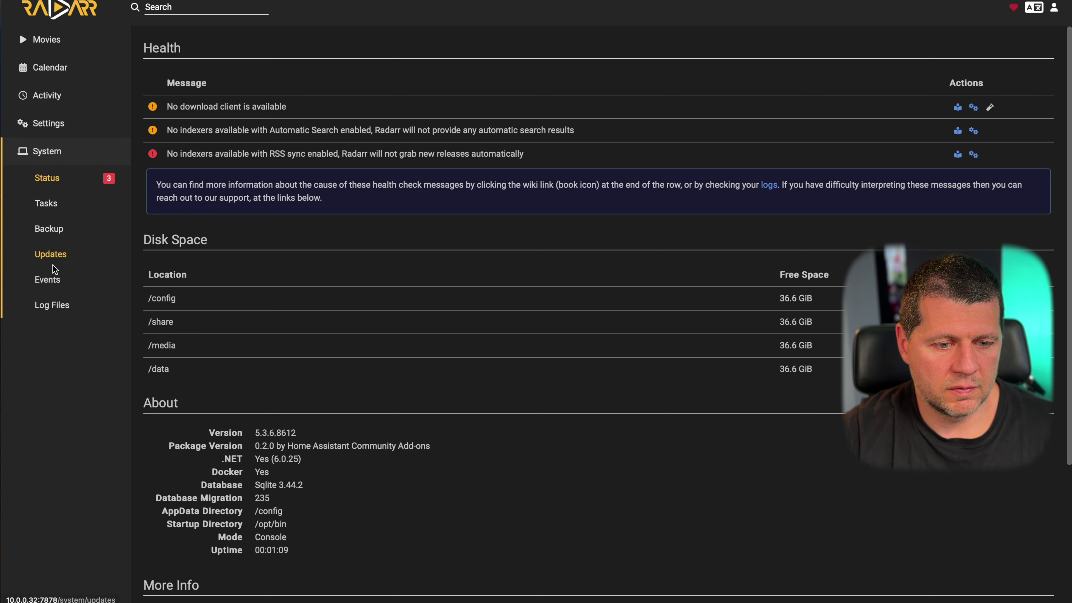
click(44, 205)
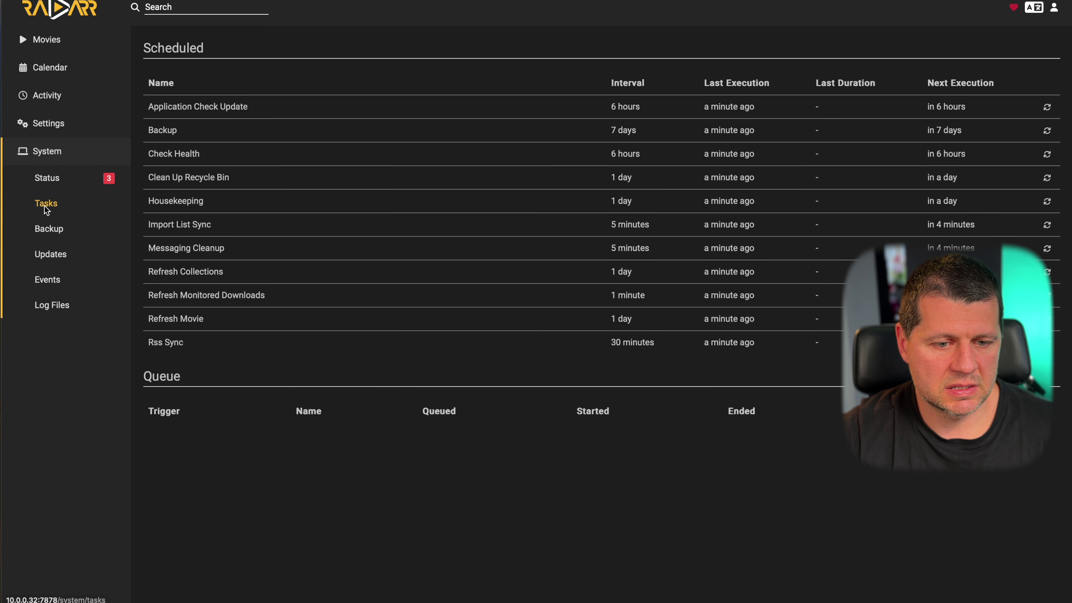
- Browse Radarr's Connect settings and the connection types list without adding one
click(43, 130)
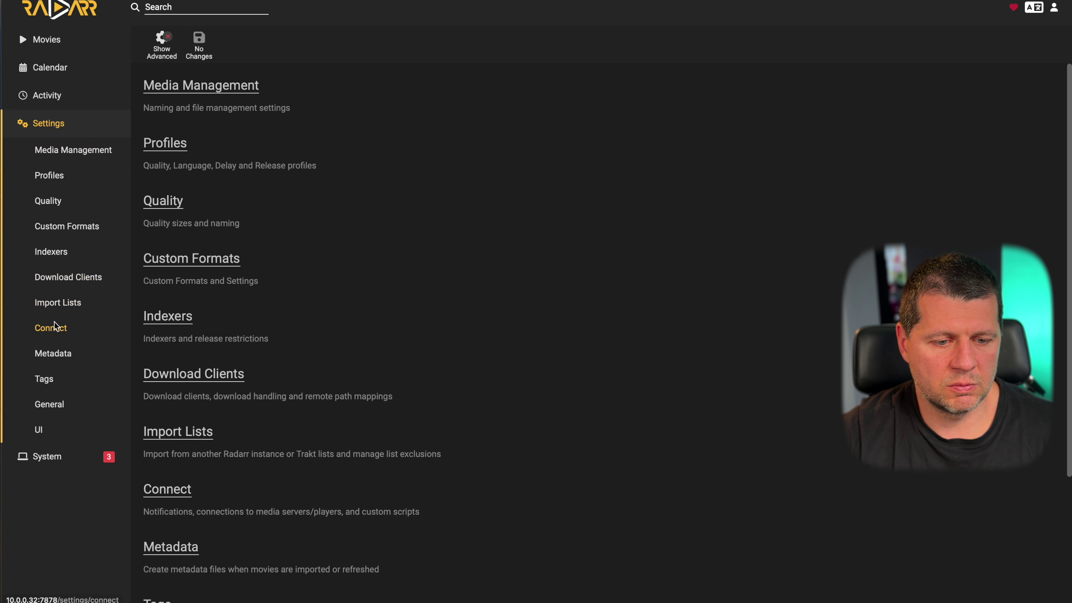
click(54, 331)
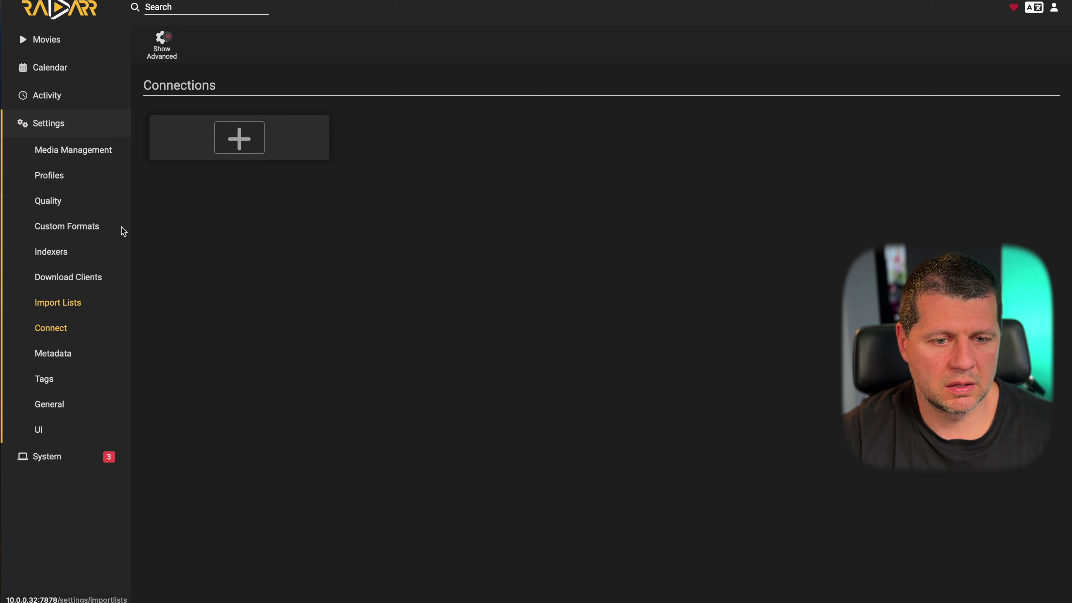
click(236, 141)
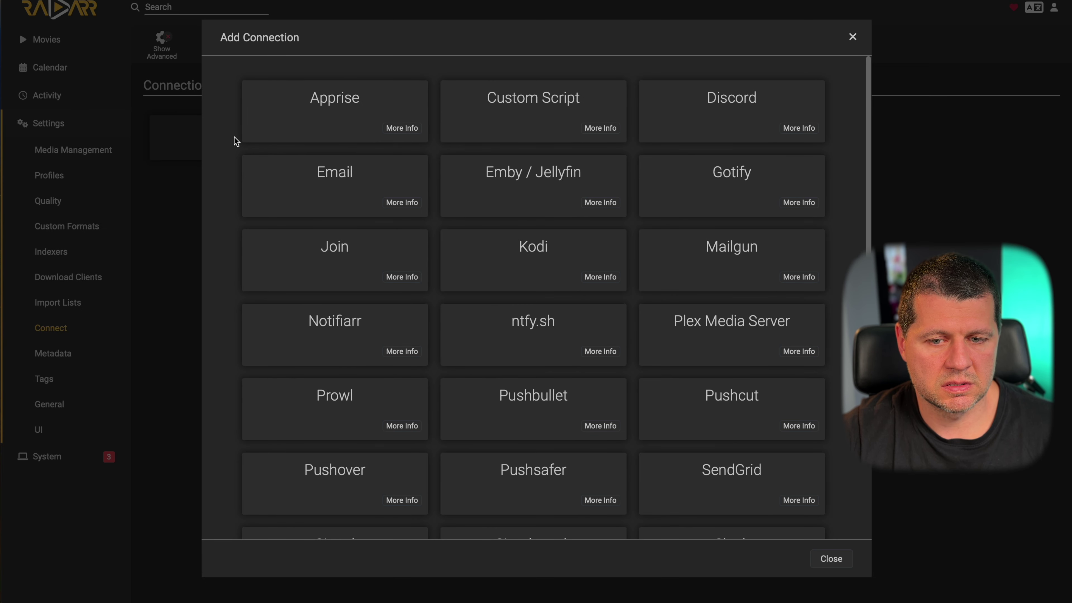
scroll(236, 141, down, 5)
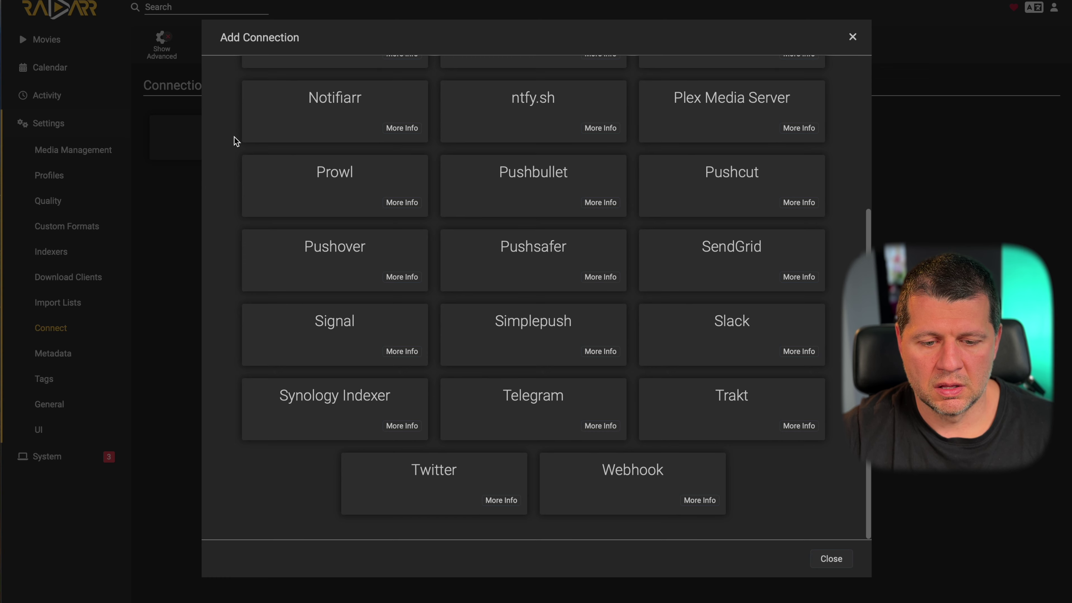
scroll(234, 137, up, 10)
scroll(234, 136, down, 10)
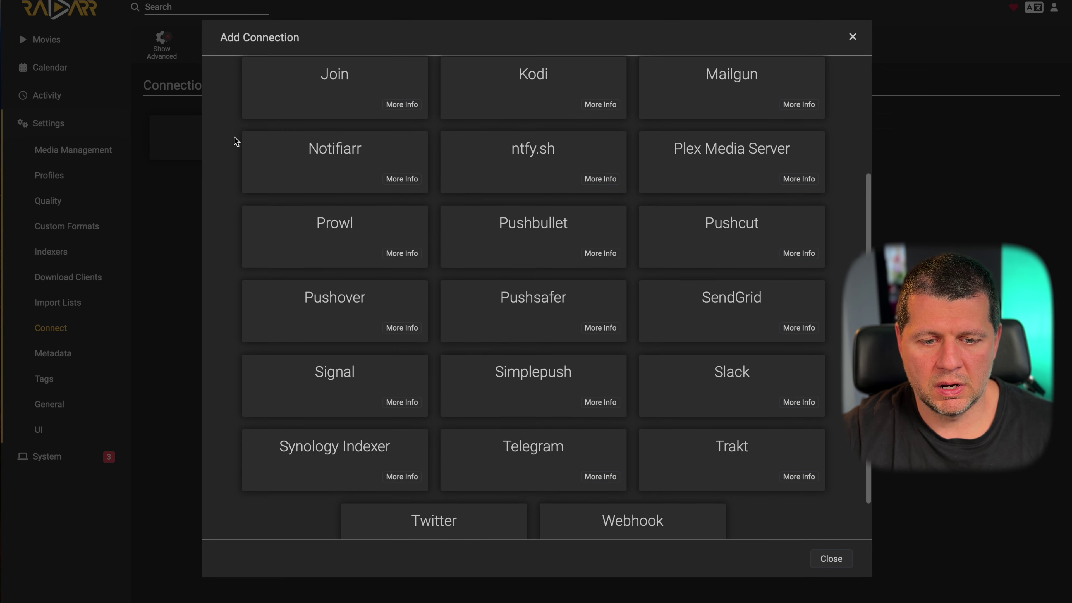
click(852, 37)
- Search Radarr for 'api', sign in, preview Api (2023) without adding, then open General settings
click(205, 13)
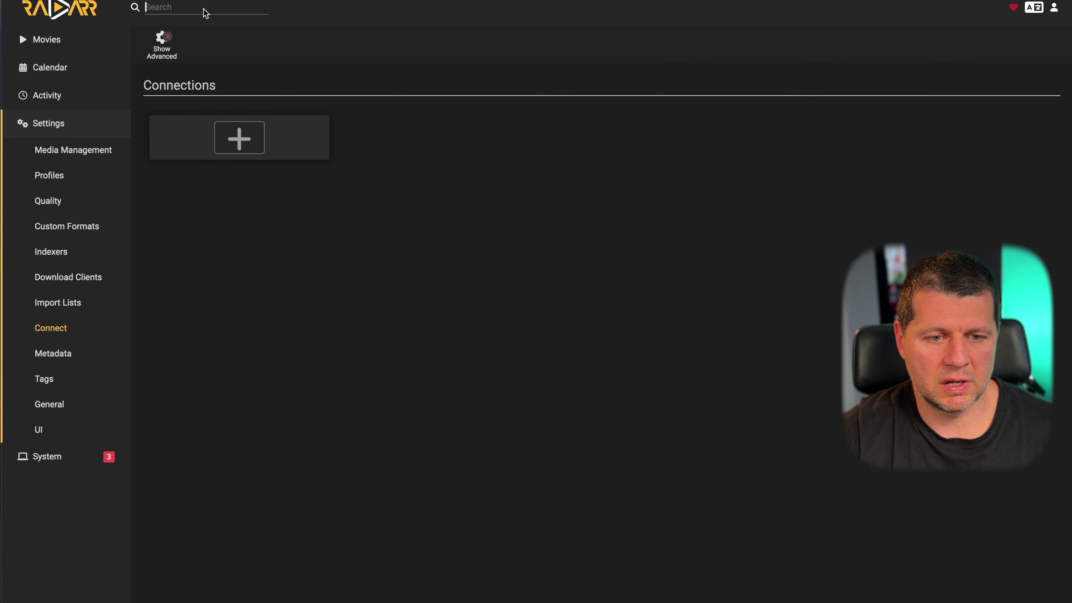
text(api)
key(Return)
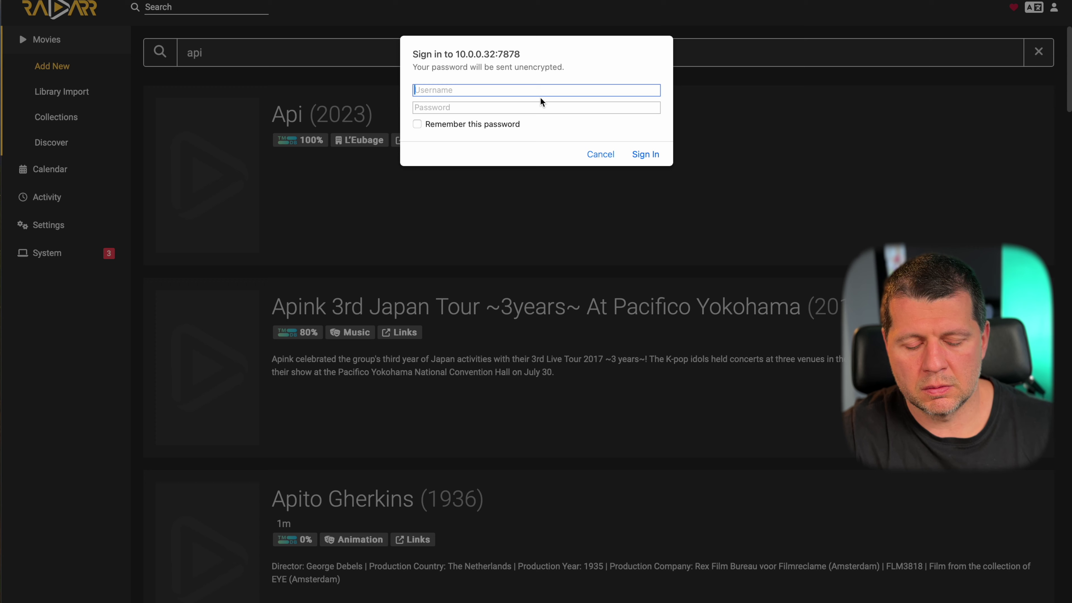
text(subscriber)
key(Tab)
text(****)
key(Return)
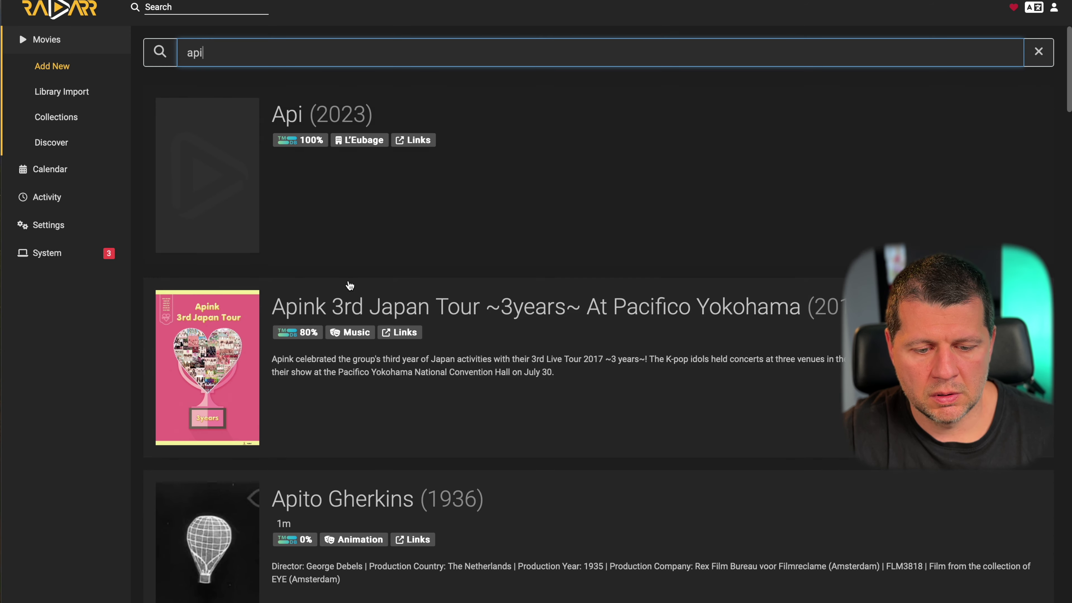
scroll(350, 286, down, 8)
scroll(349, 285, up, 8)
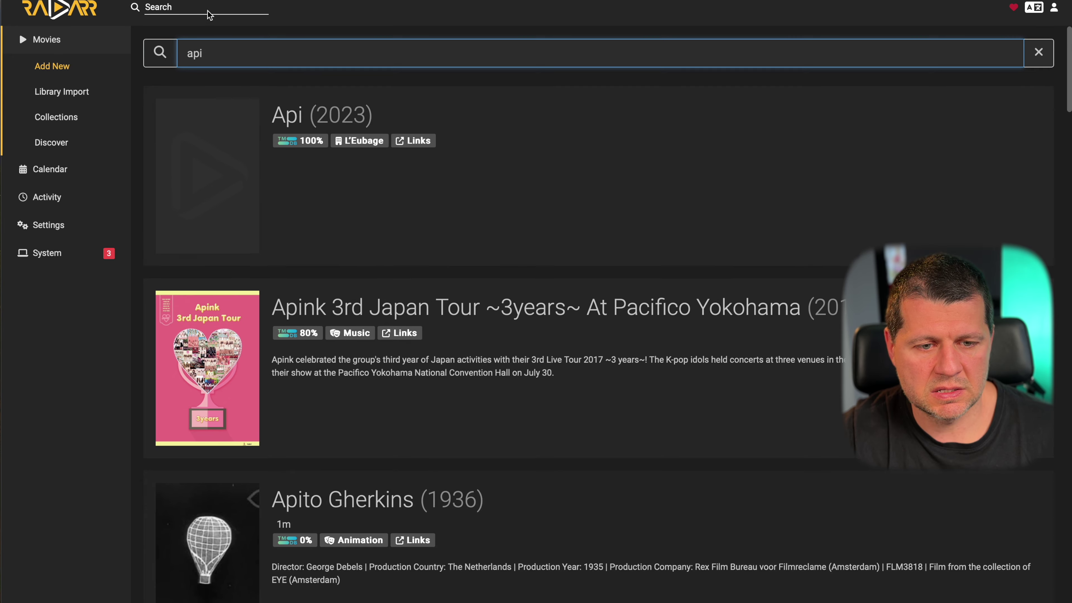
click(331, 117)
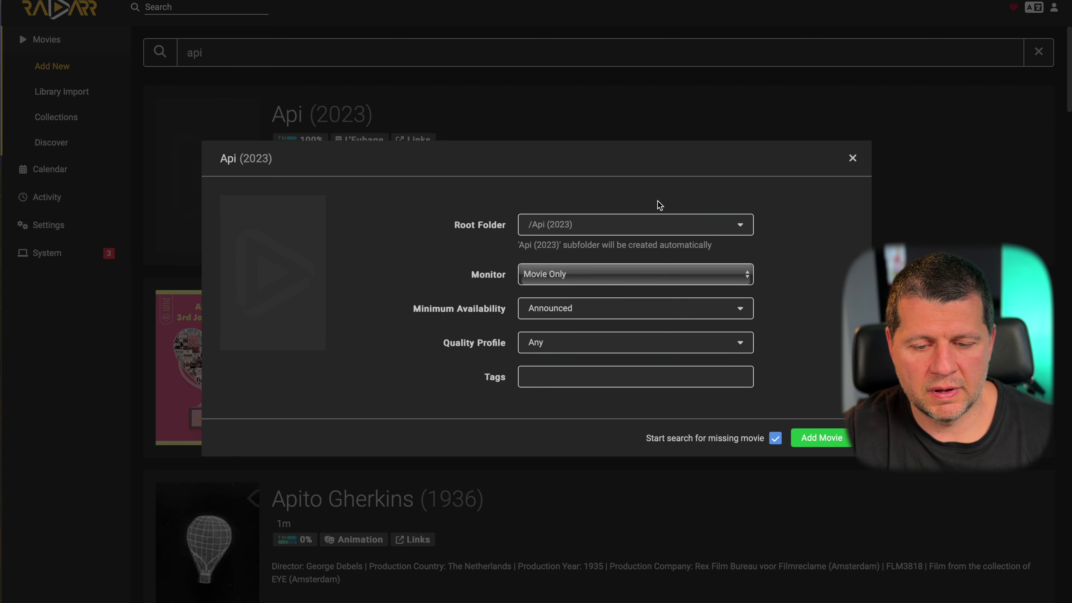
click(853, 159)
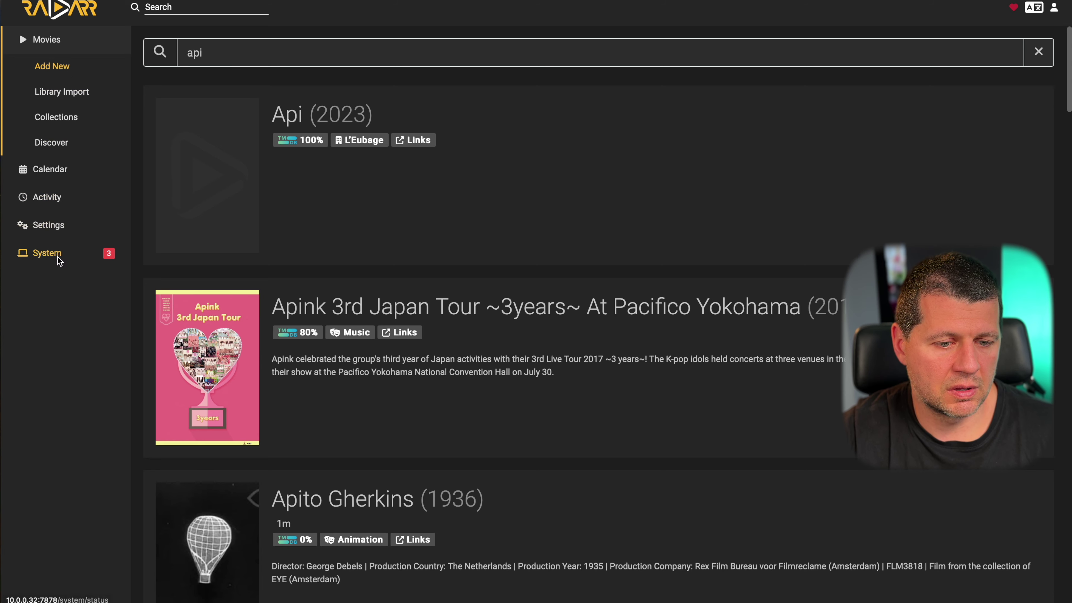
click(57, 226)
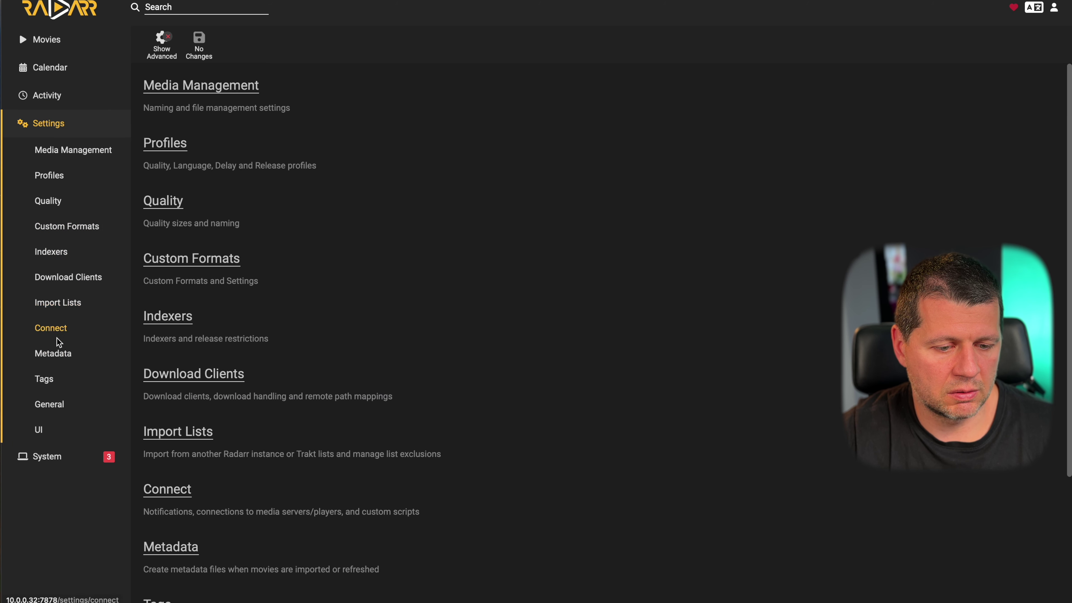
click(51, 406)
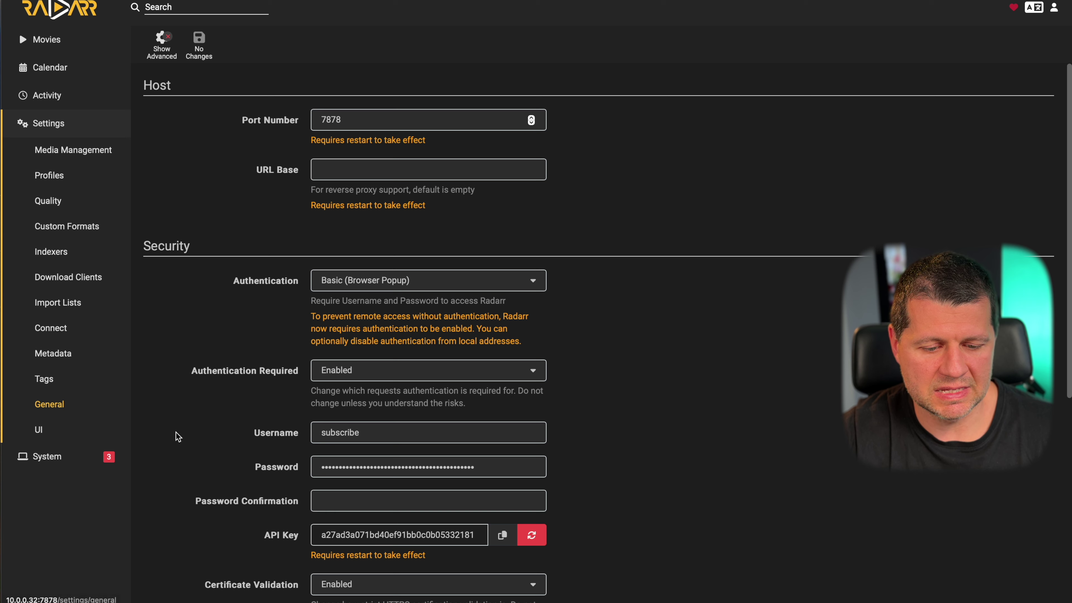
- Copy Radarr's API key, cancelling the reset prompt so the key stays unchanged
click(535, 538)
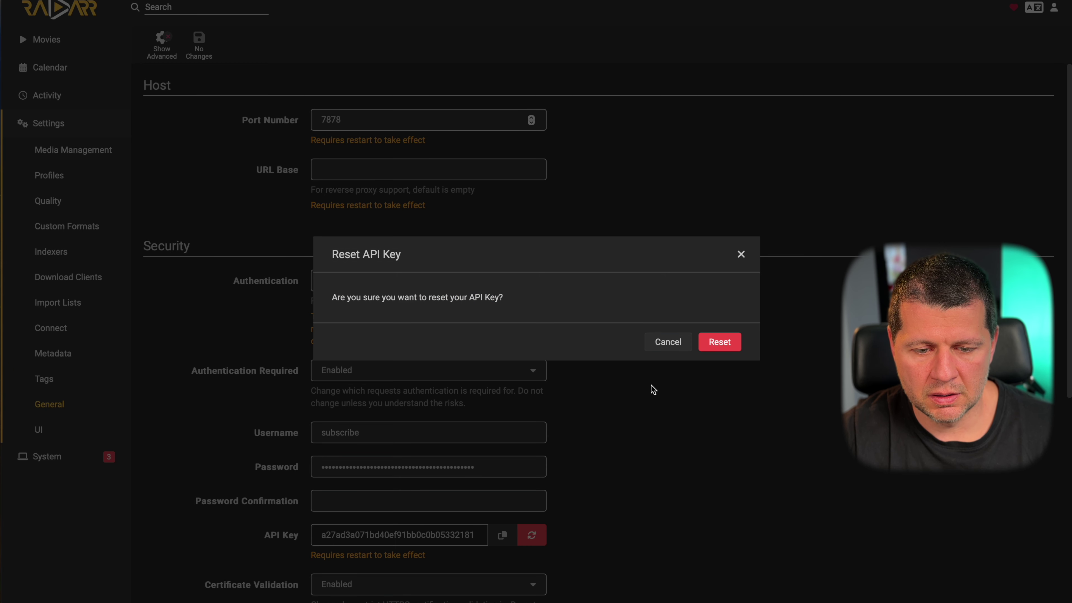
click(668, 341)
click(502, 534)
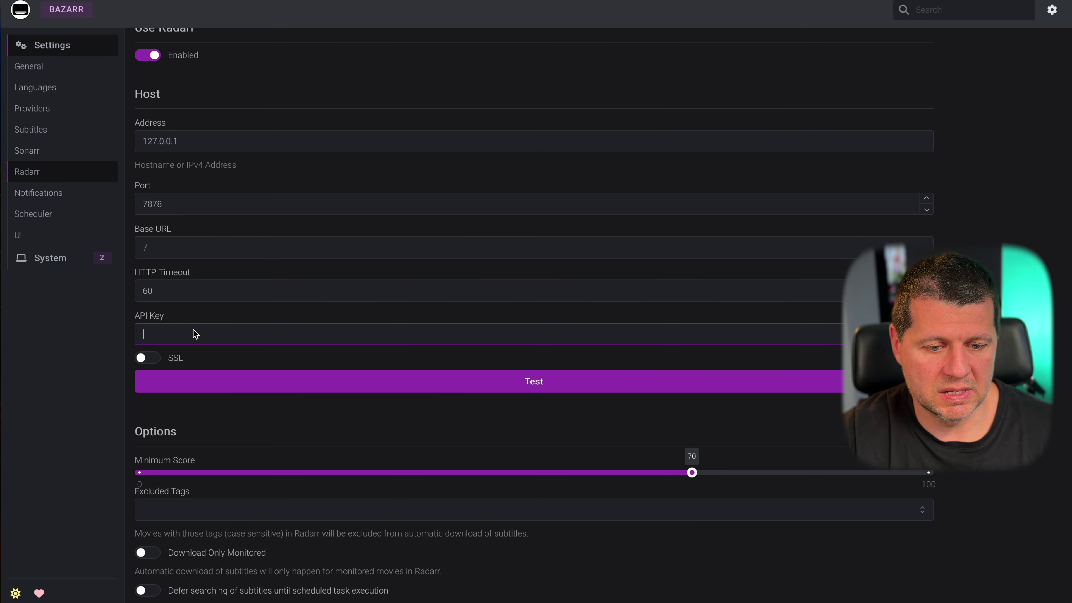
- Paste the API key into Bazarr, change the address to 10.0.0.32, and retest the connection
key(ctrl+v)
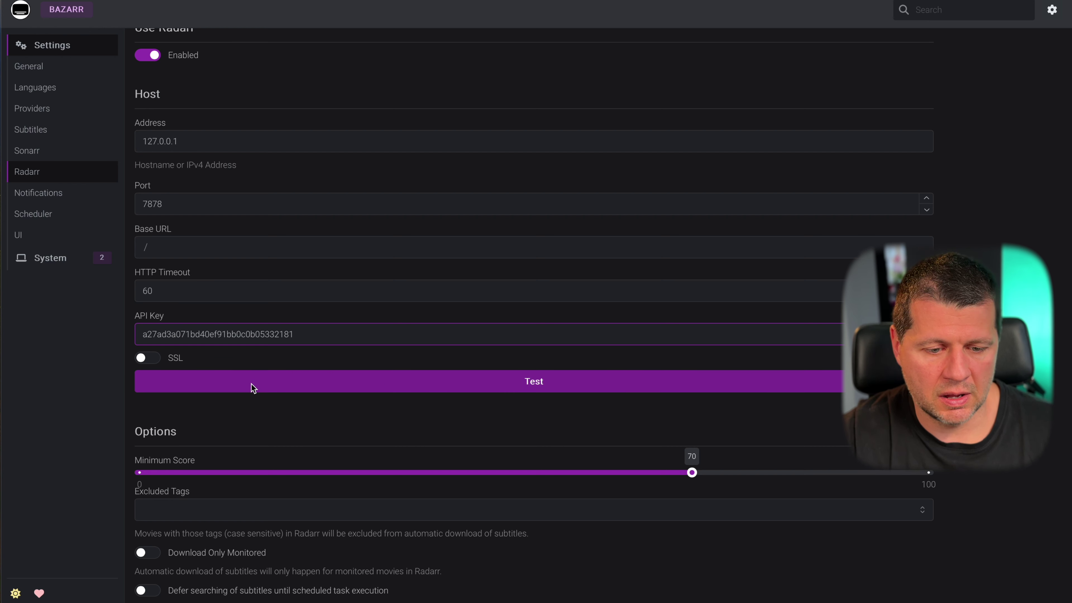
click(252, 387)
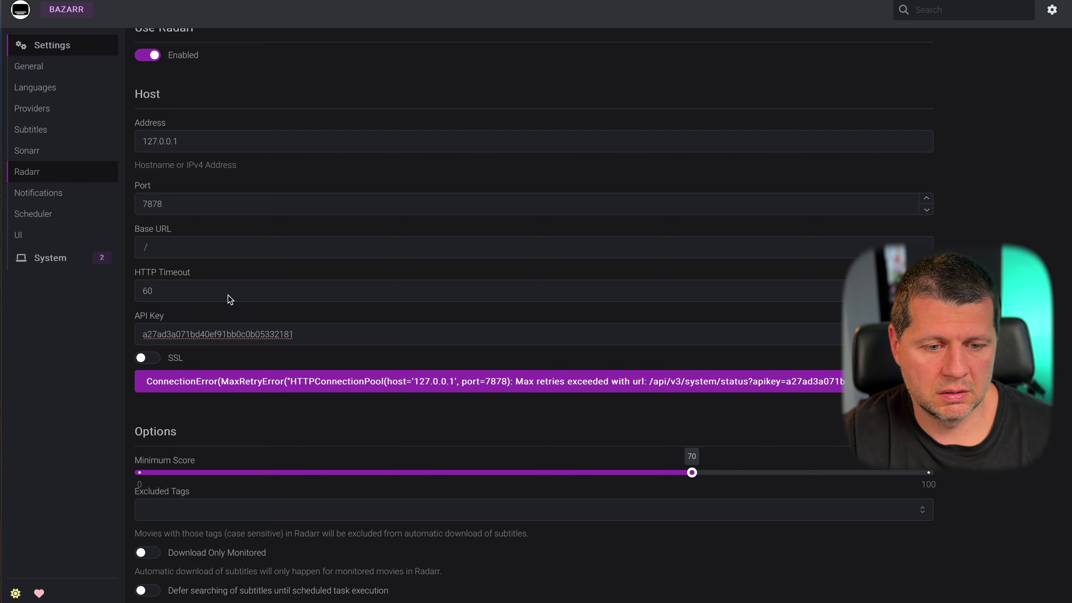
triple_click(211, 142)
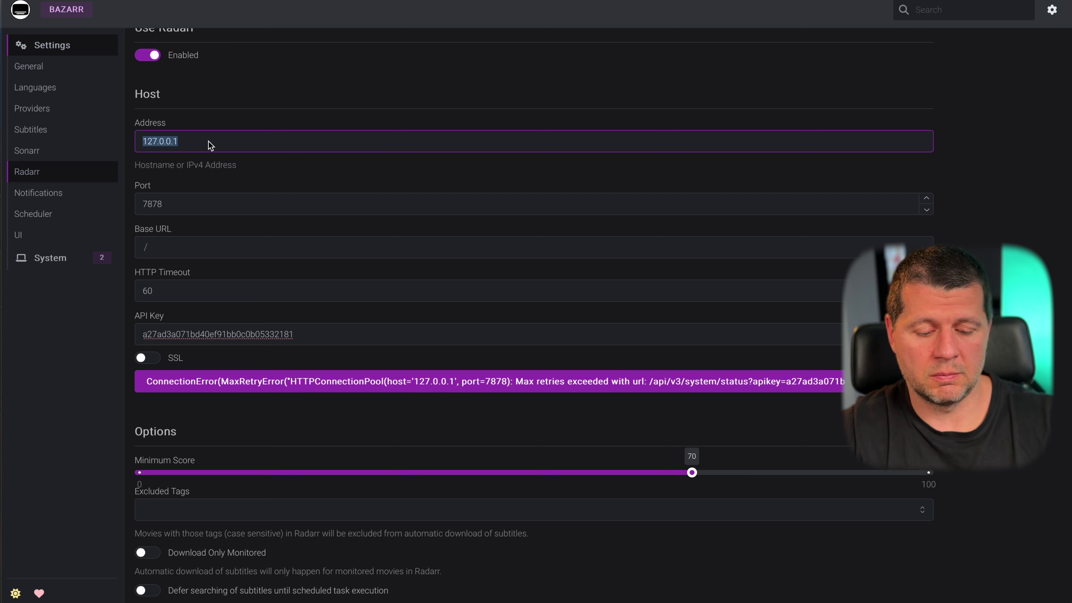
text(0)
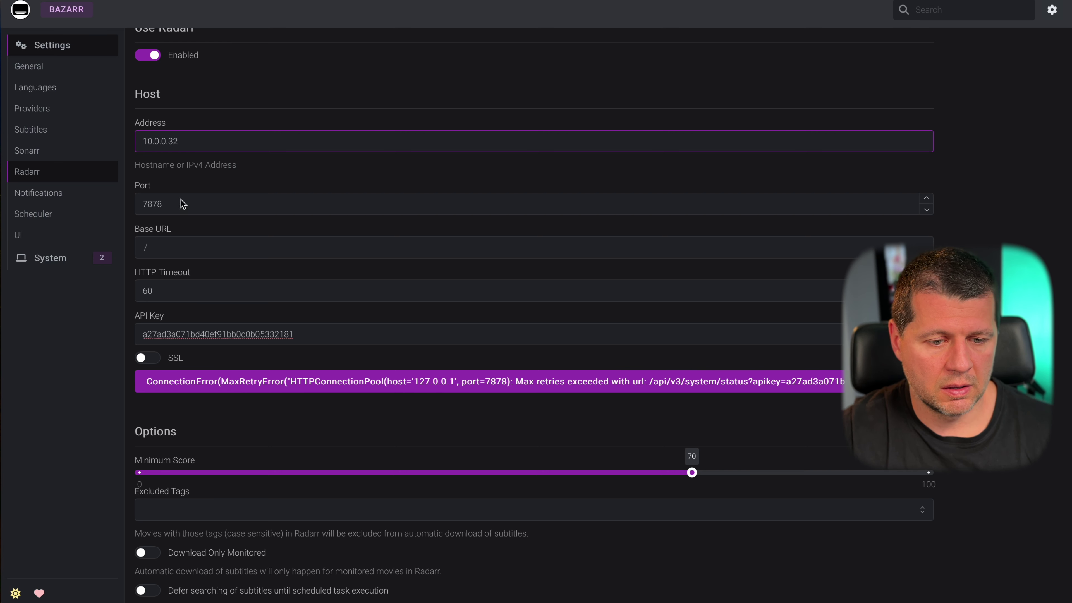
click(182, 382)
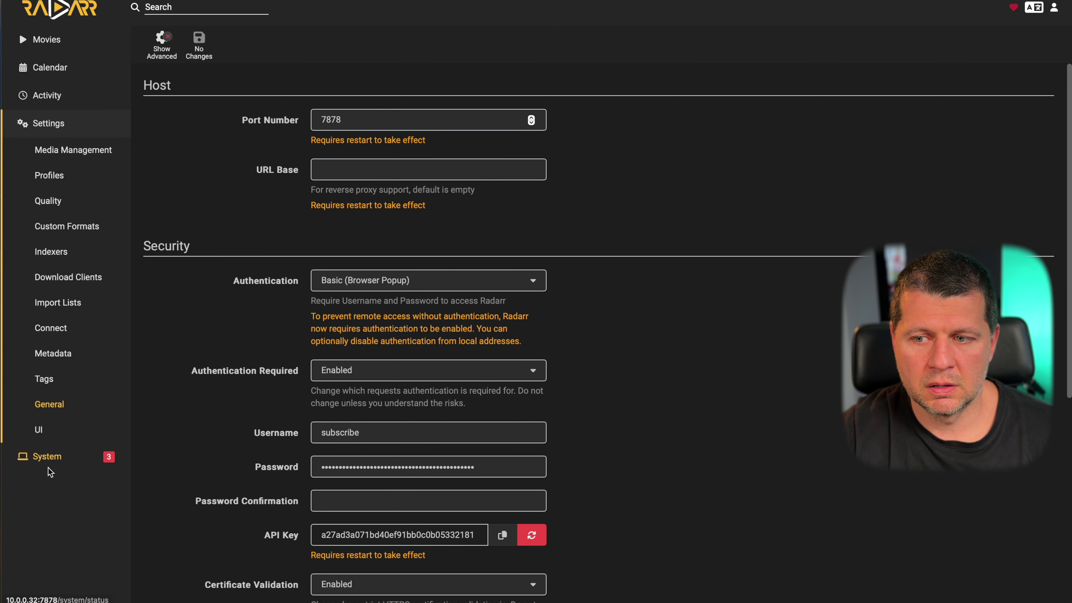
- View Radarr's System Status page with health warnings, disk space and version details
click(1053, 11)
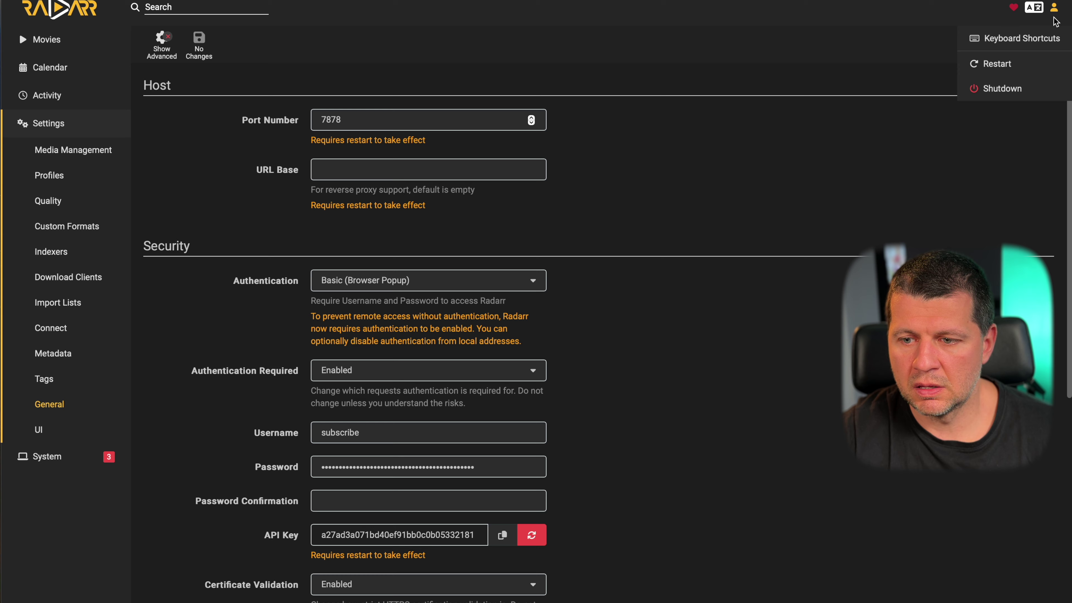
click(1033, 12)
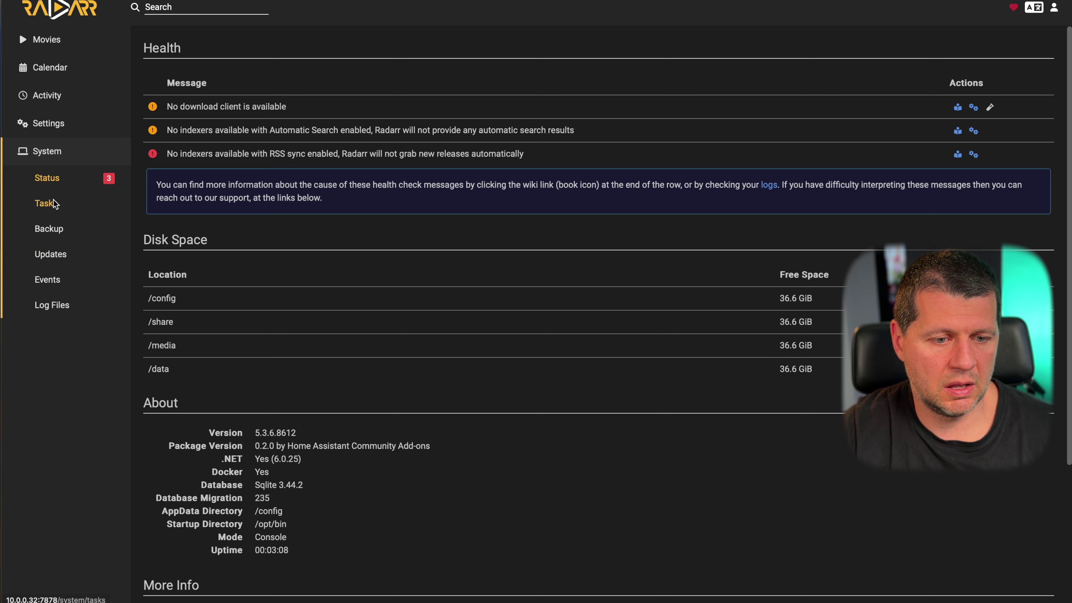
scroll(409, 201, down, 3)
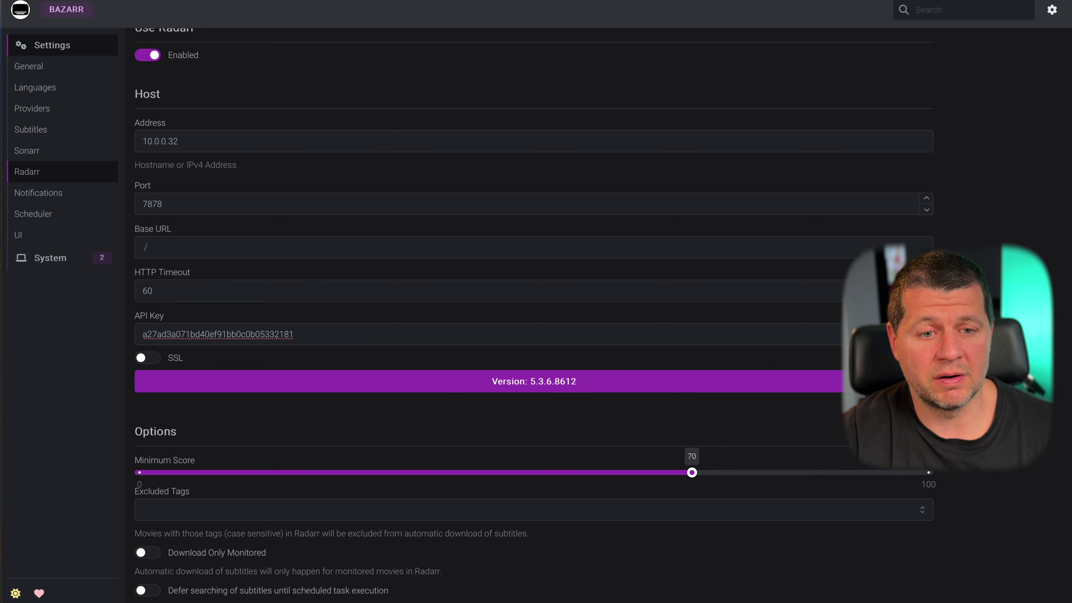
- Stay on Bazarr's Radarr settings and save the three pending connection changes
scroll(325, 140, up, 1)
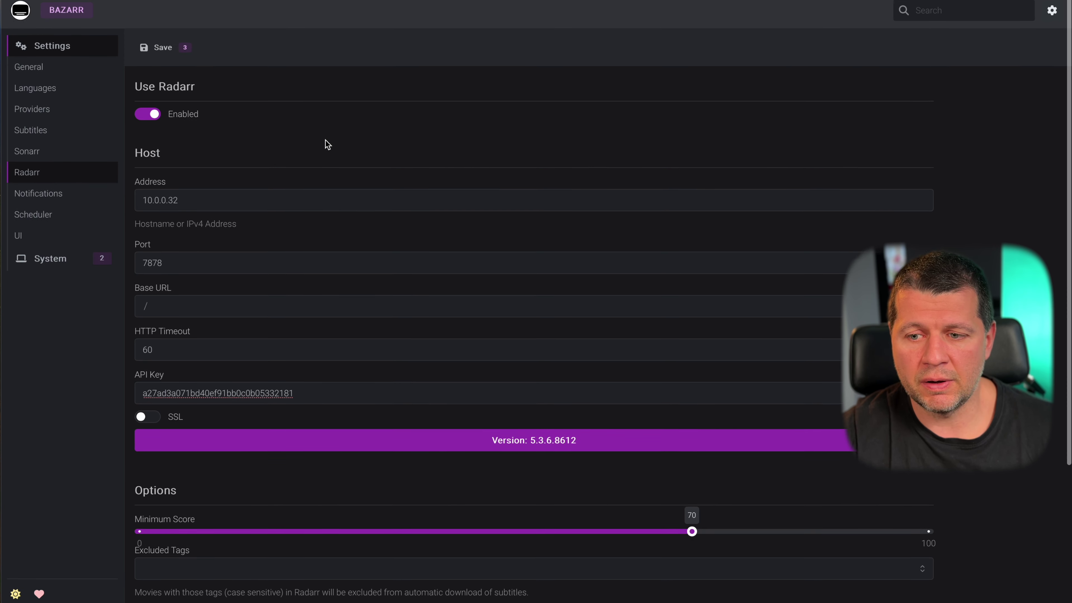
scroll(325, 139, down, 4)
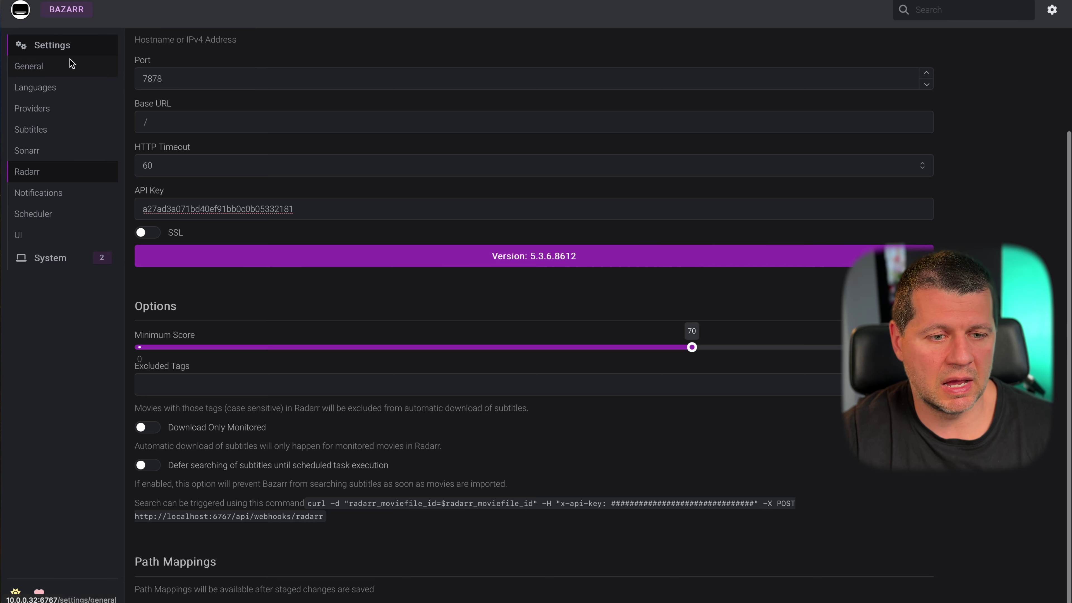
scroll(70, 62, up, 4)
click(31, 69)
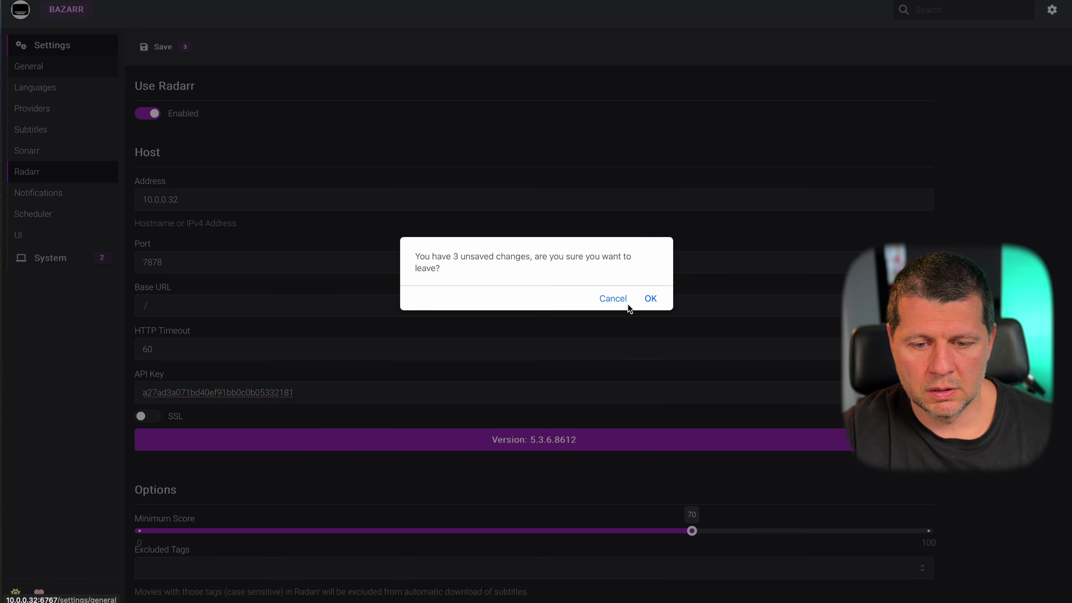
click(614, 298)
scroll(617, 393, down, 4)
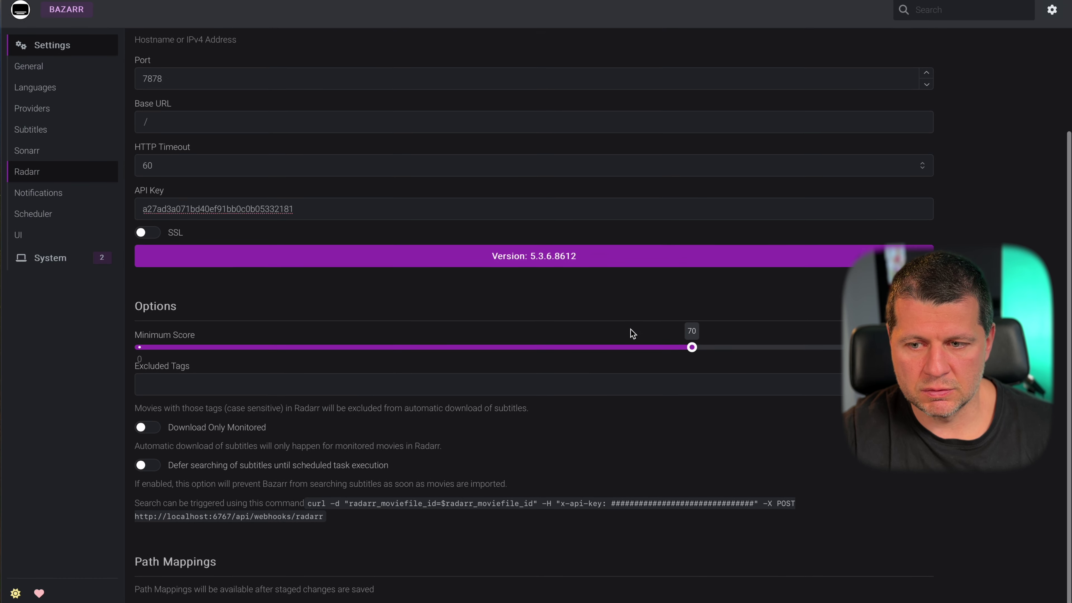
scroll(629, 333, up, 4)
scroll(605, 309, down, 1)
click(156, 47)
- Look over the Sonarr and Notifications settings, then check the empty Movies list and blacklist
scroll(39, 77, up, 2)
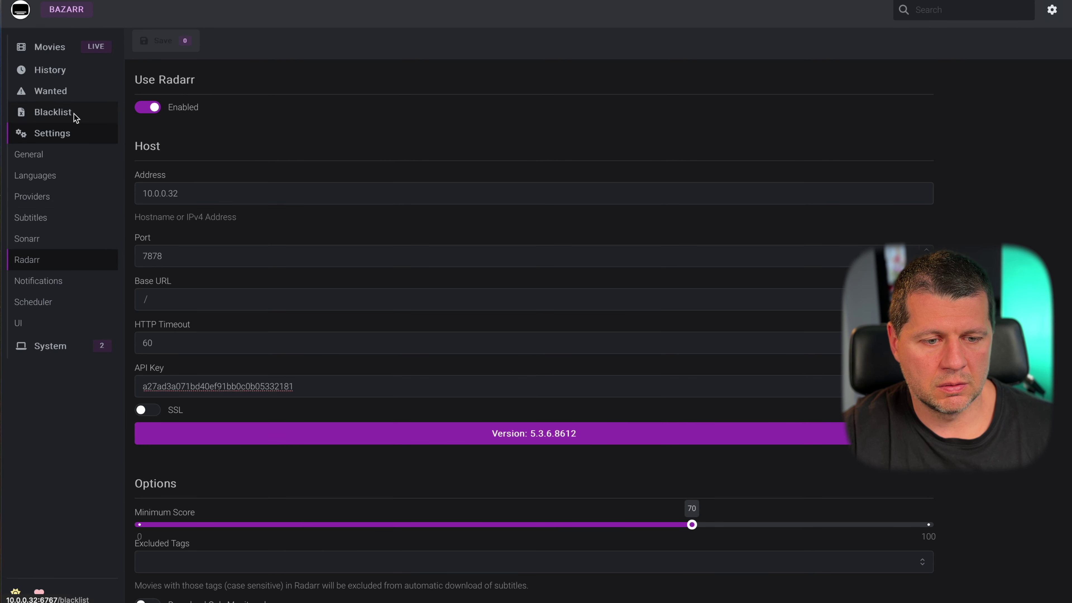
click(53, 246)
click(39, 272)
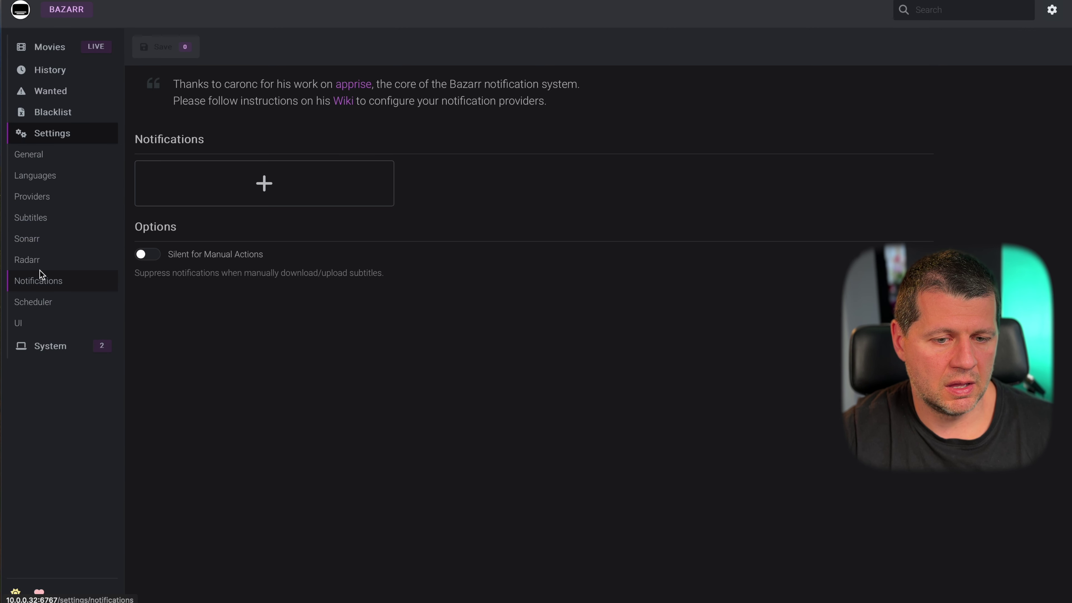
click(51, 258)
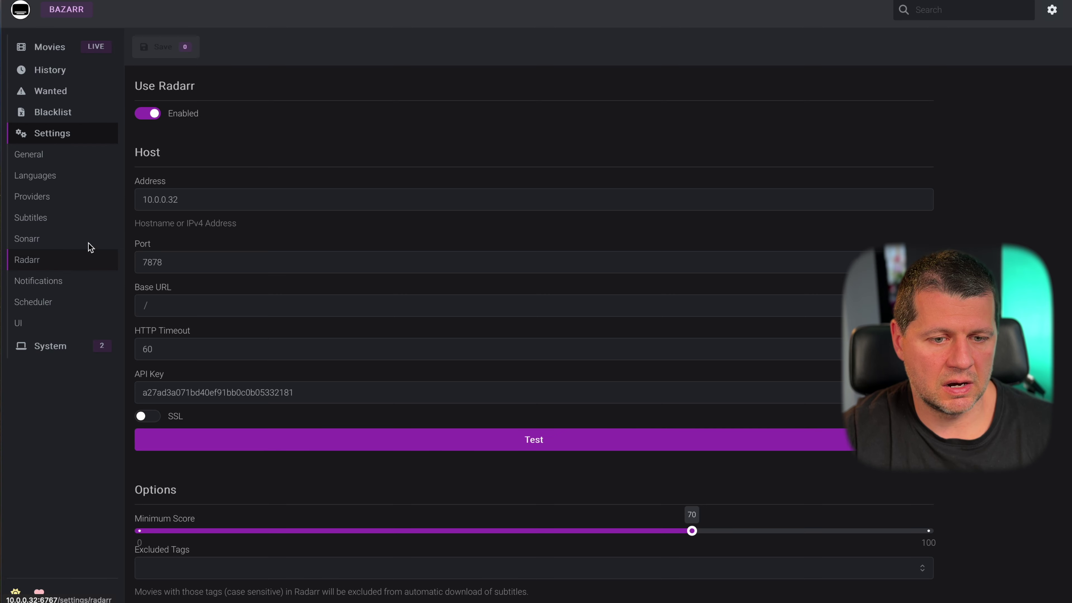
scroll(176, 242, down, 1)
scroll(176, 242, down, 5)
click(57, 51)
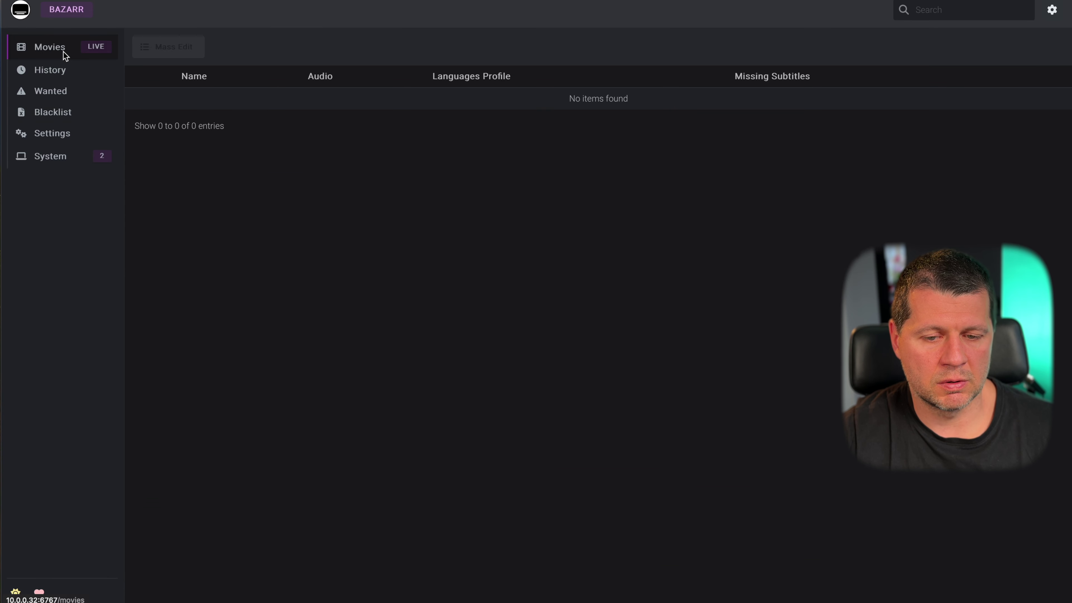
click(71, 113)
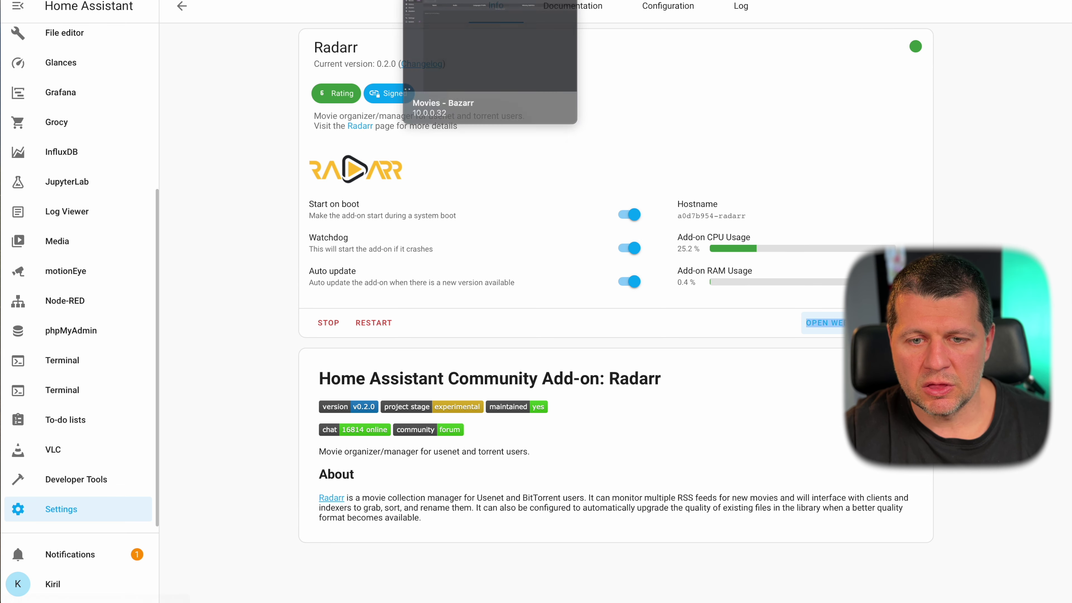
- Cycle through the Bazarr, Radarr and Home Assistant tabs to reach the Storage page
click(447, 1)
click(278, 1)
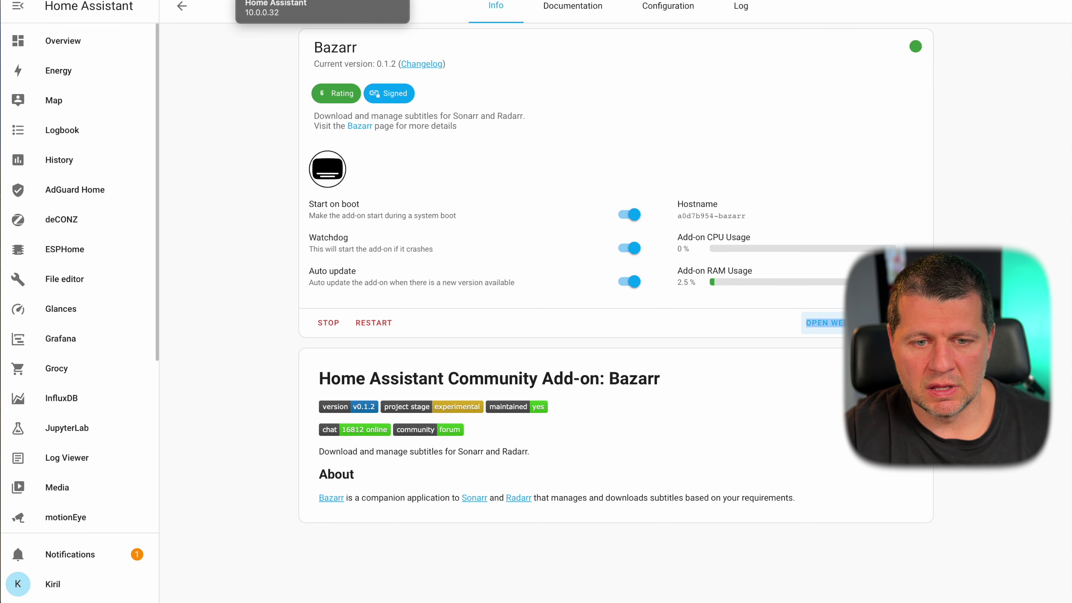
click(325, 1)
key(super+w)
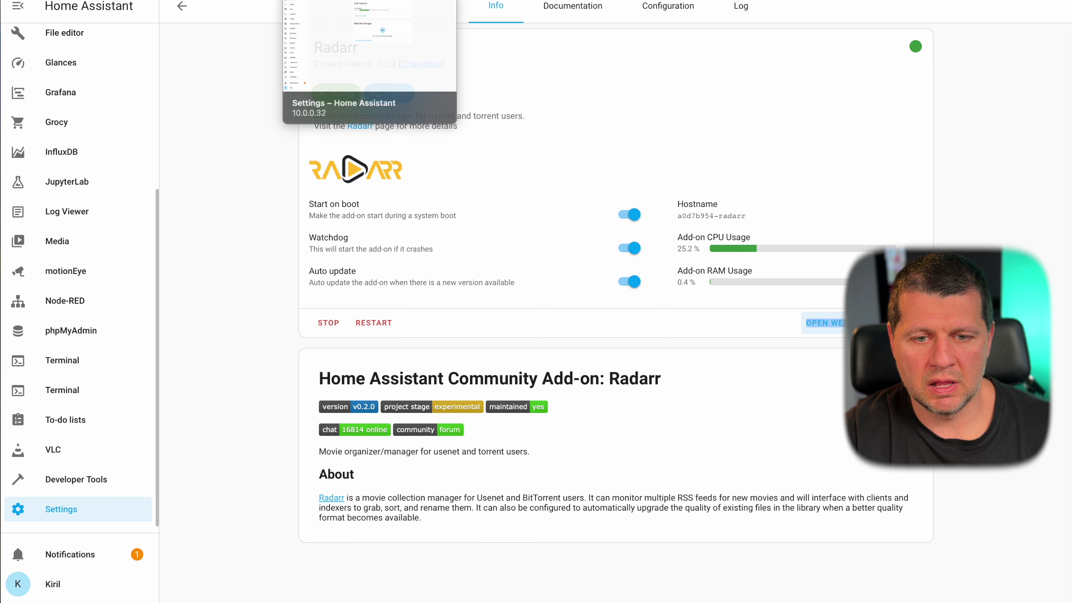
key(super+w)
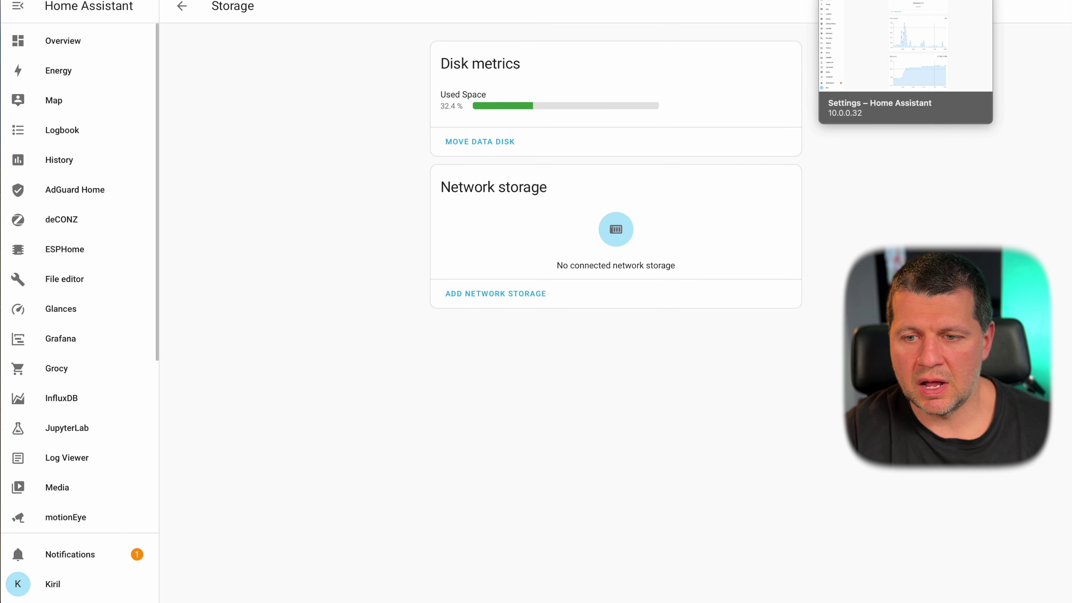
- Review hardware usage and storage (32.7% used), then return to the Add-on Store
key(ctrl+Tab)
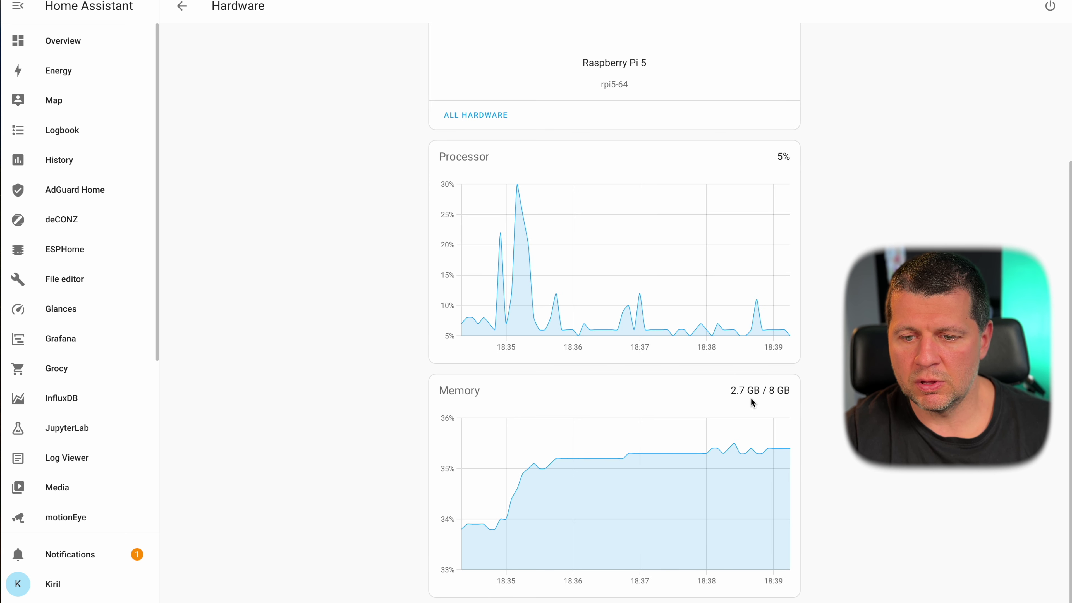
key(ctrl+Tab)
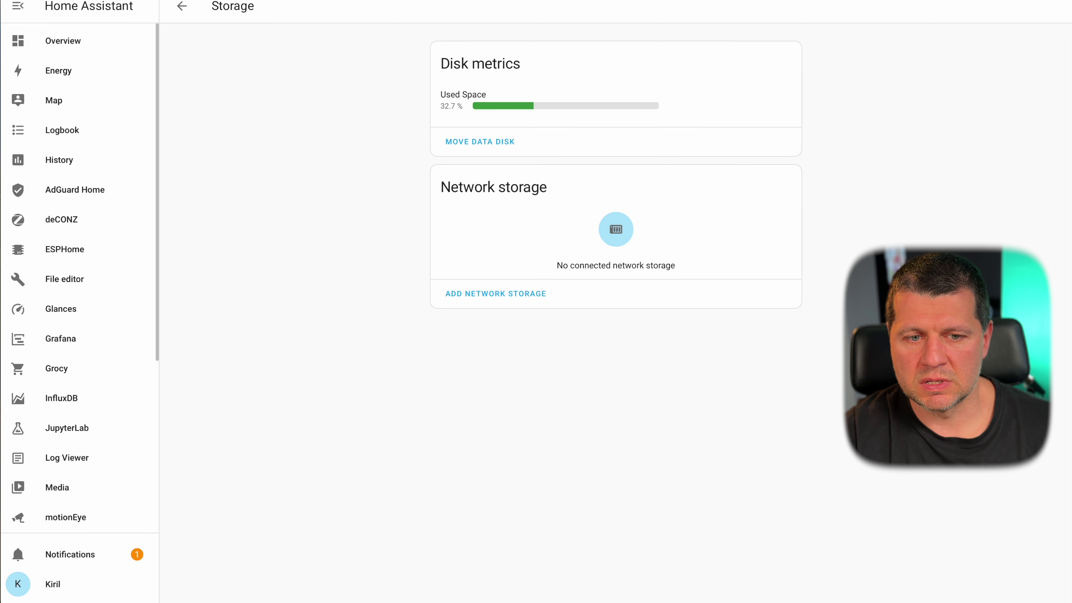
key(ctrl+Tab)
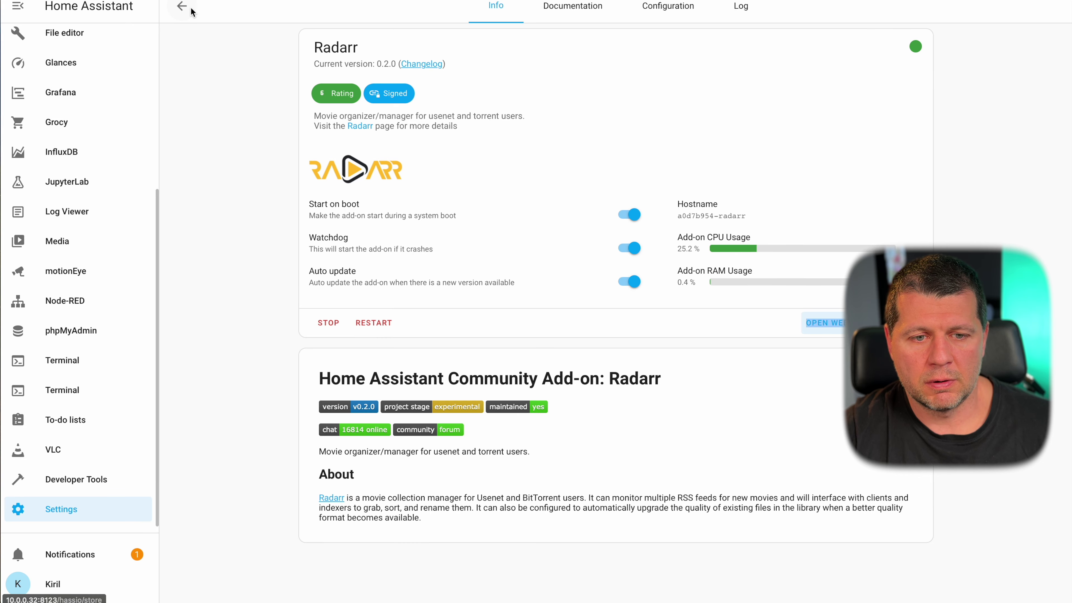
click(182, 6)
- Find the Readarr add-on in the store and install version 0.1.0
scroll(843, 157, up, 15)
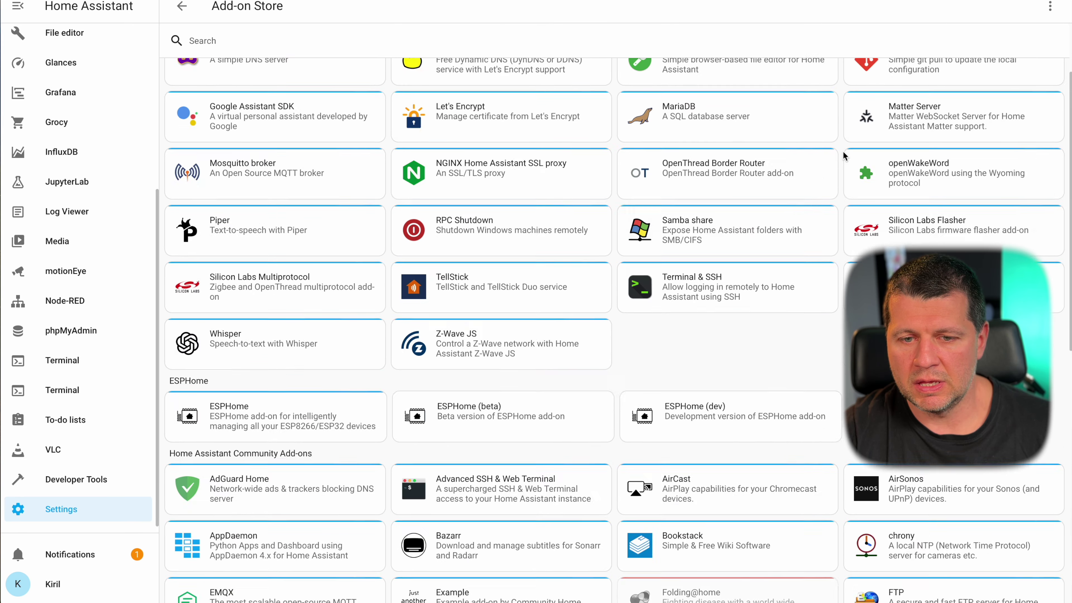
scroll(935, 524, down, 15)
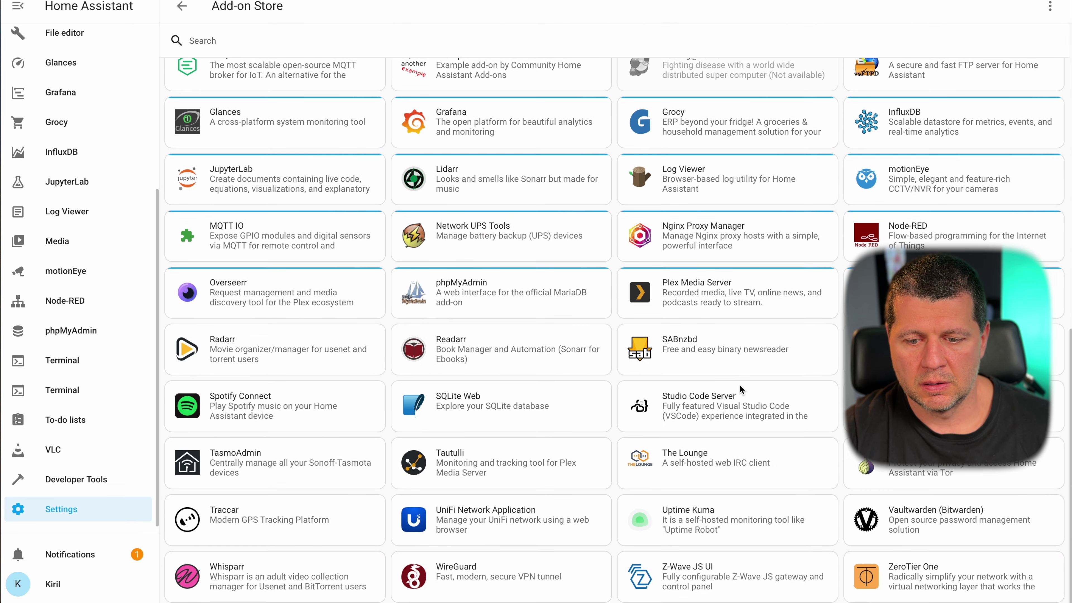
click(485, 344)
click(342, 225)
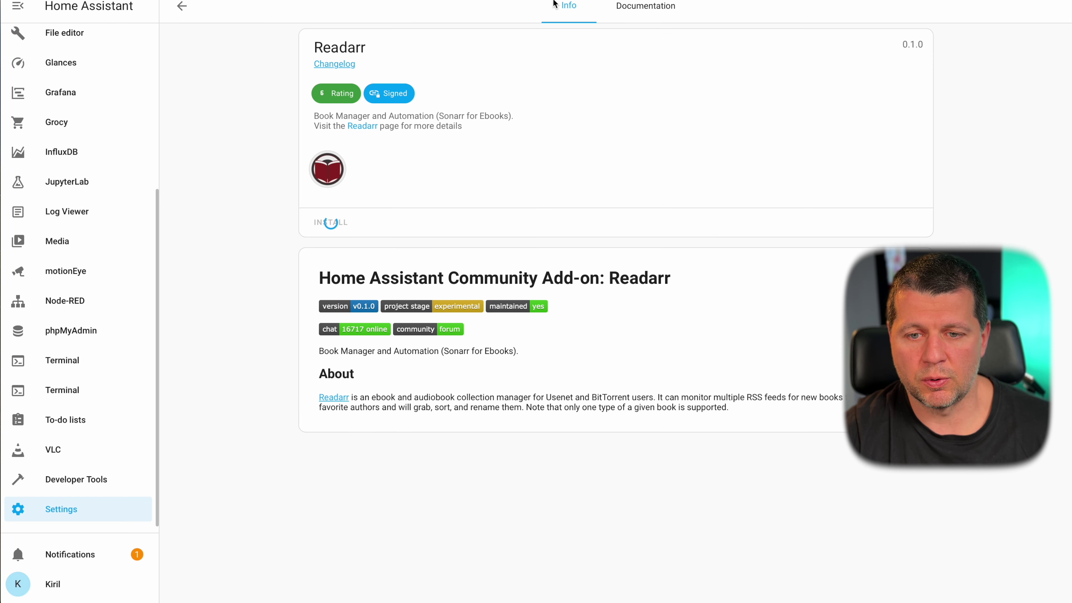
- Read the Readarr add-on documentation, then return to its info card
click(635, 9)
scroll(555, 166, down, 1)
scroll(555, 169, up, 2)
click(566, 8)
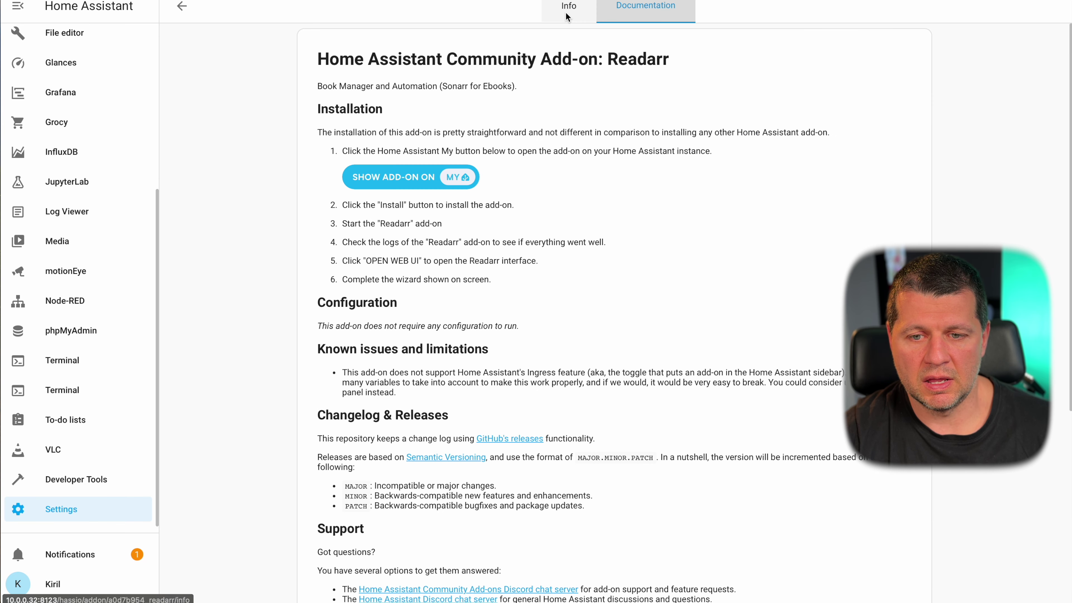
click(565, 12)
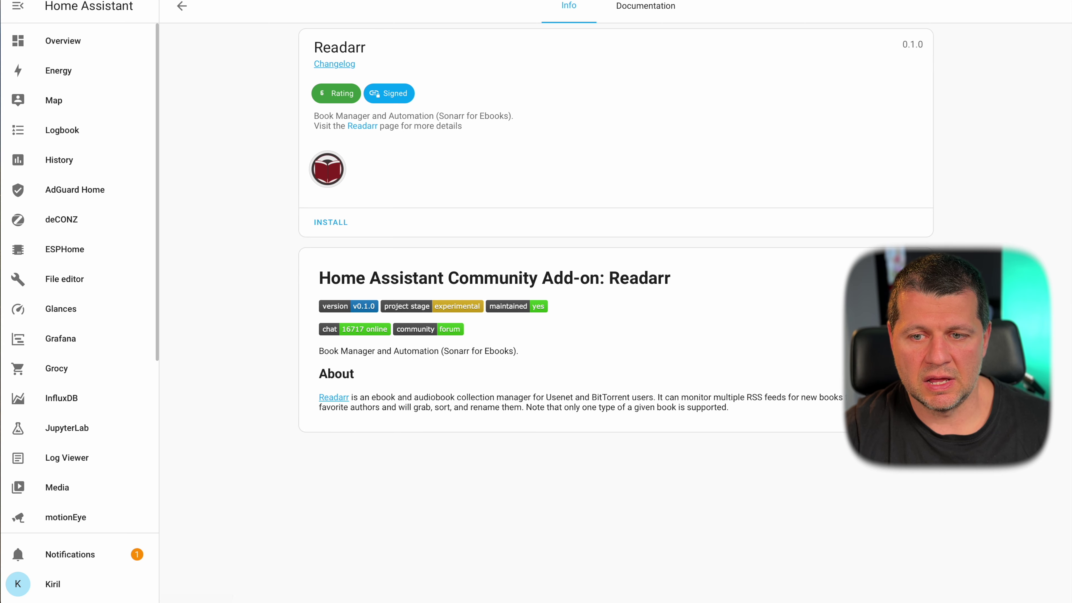
- Check the Readarr version number and review its changelog
click(627, 17)
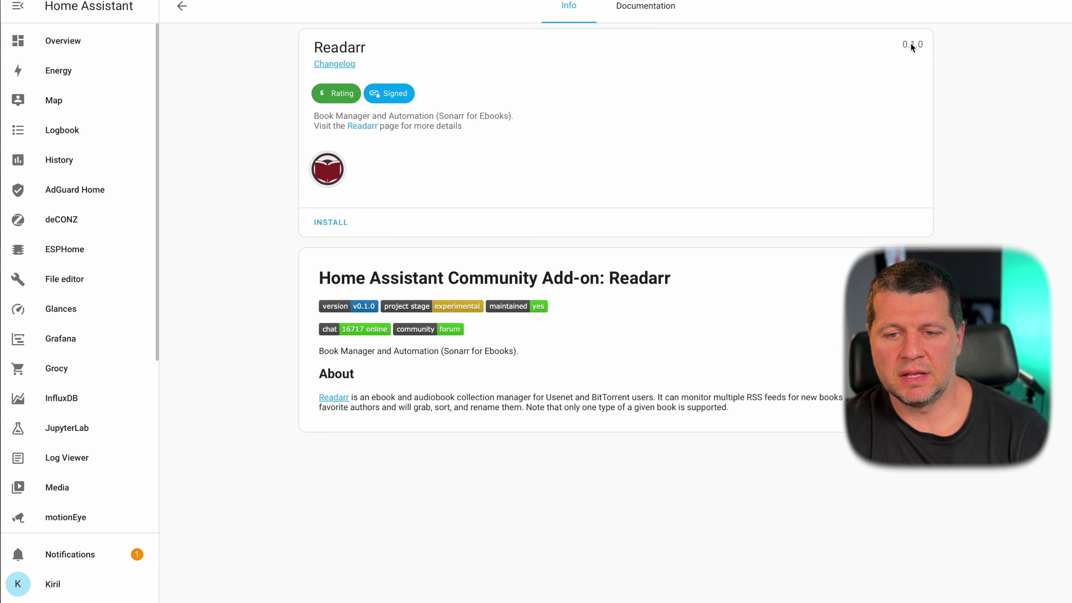
triple_click(910, 43)
click(335, 64)
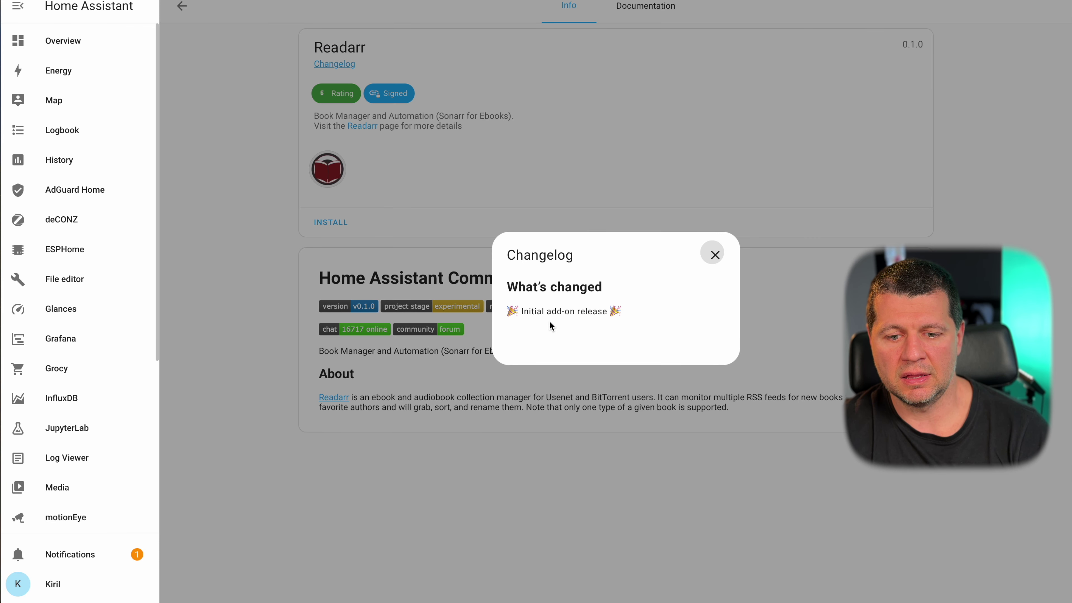
click(712, 255)
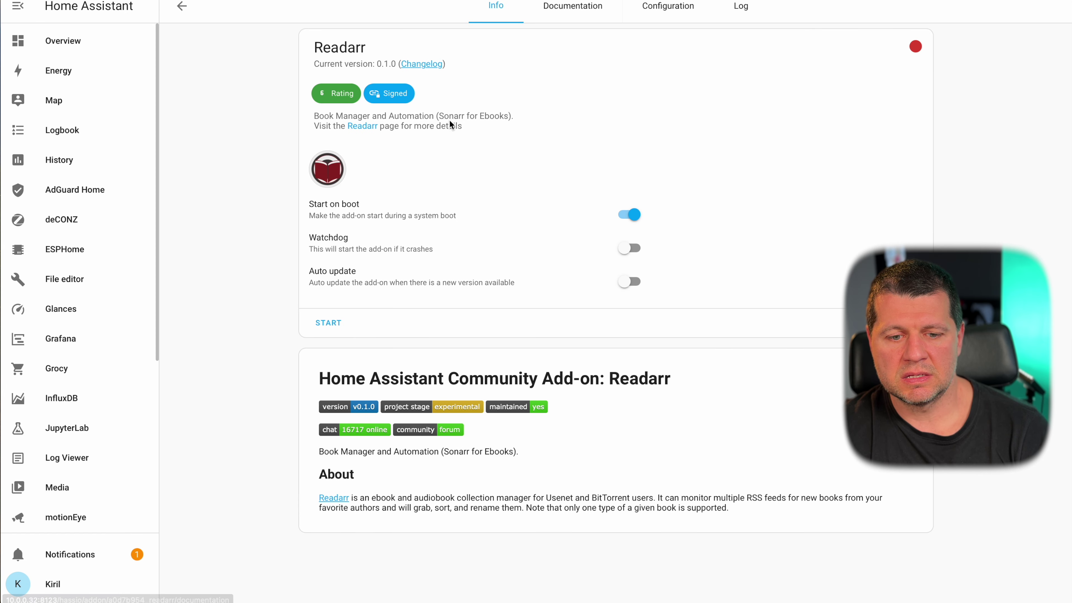
- Turn on Watchdog and Auto update for Readarr and start the add-on
click(628, 248)
click(628, 280)
click(325, 322)
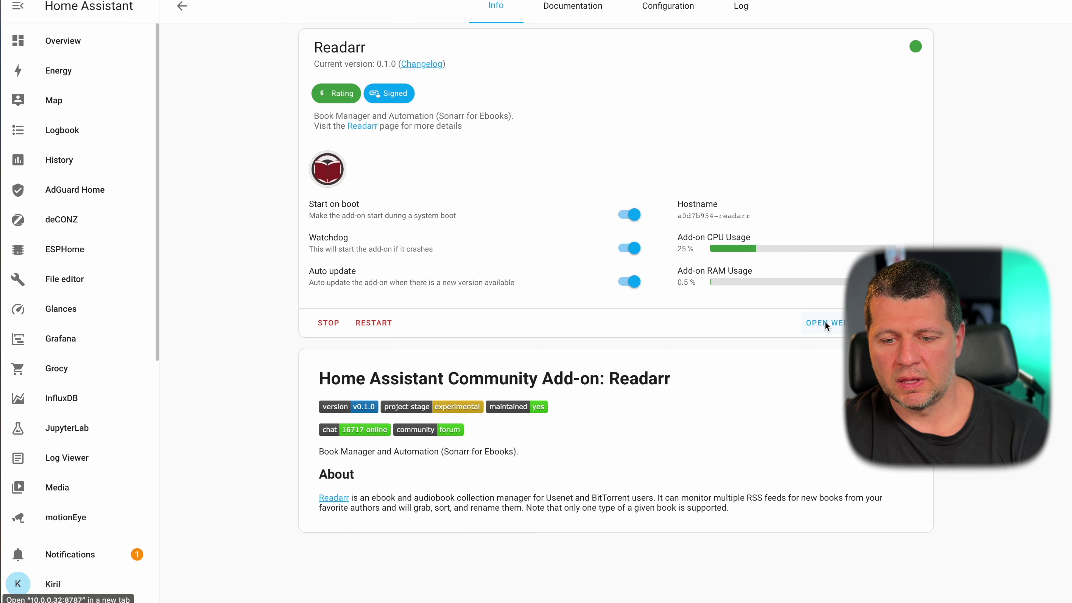
- Open the Readarr web interface in a new tab from the add-on page
right_click(825, 324)
key(Escape)
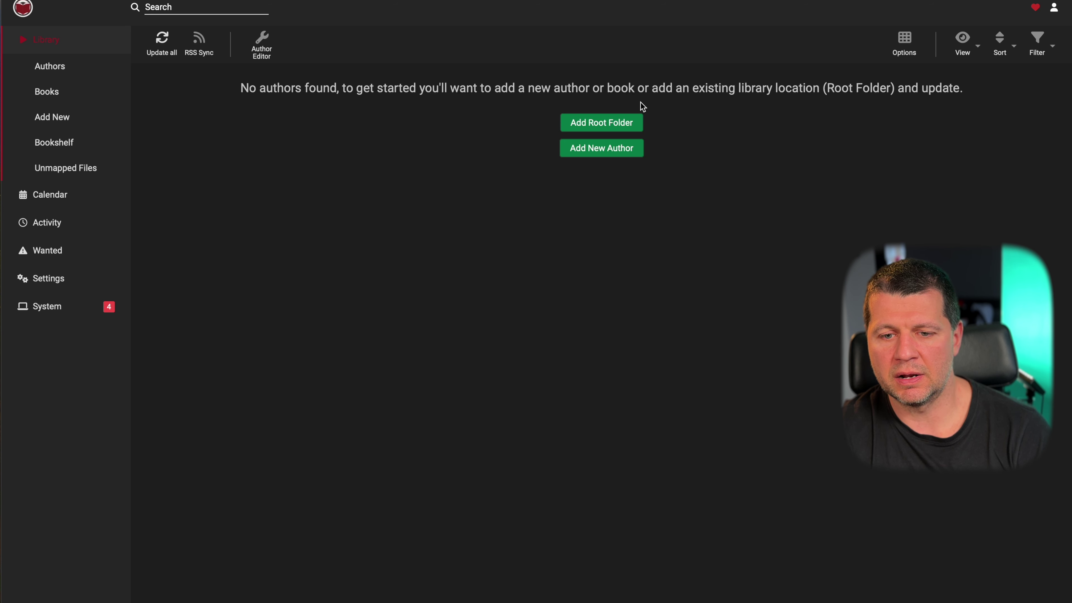
- Search Add New Author for 'j.k. rowlink' and open Harry Potter and the Order of the Phoenix
click(623, 150)
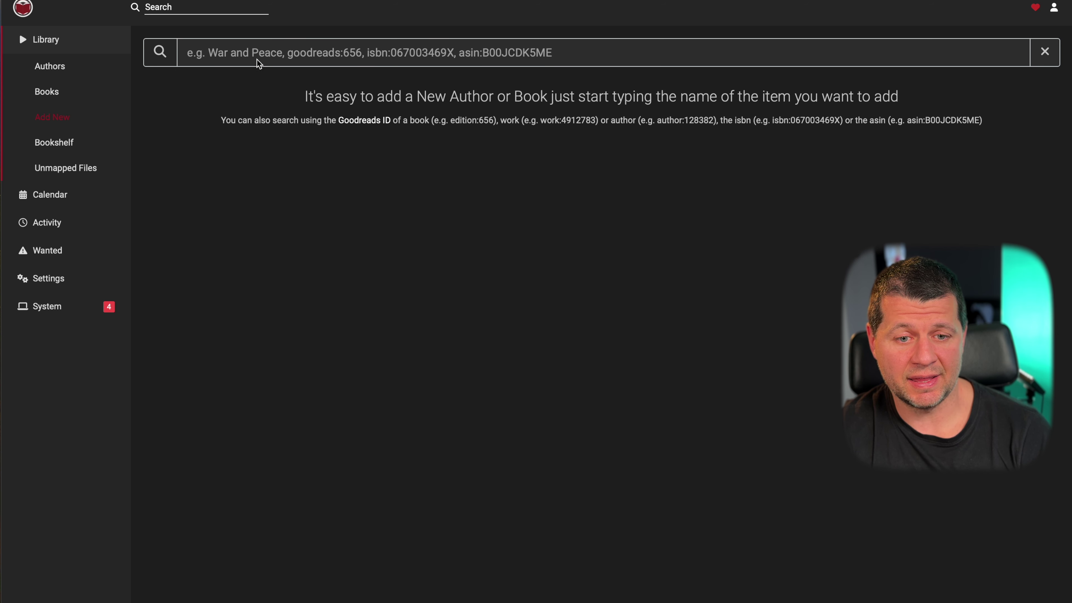
click(403, 59)
text(n)
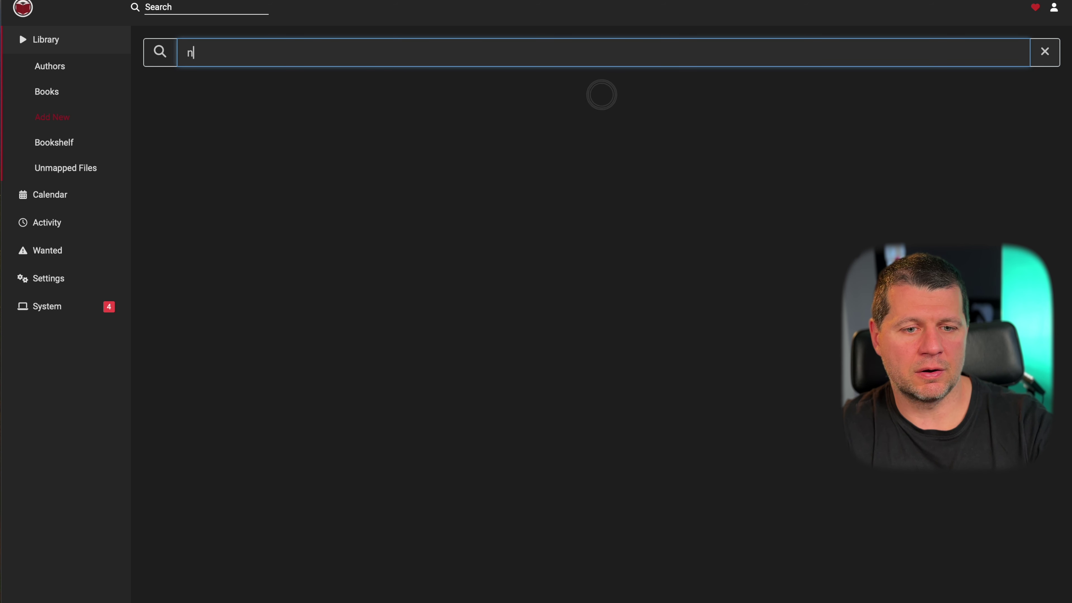
key(BackSpace)
text(j.k. rowlink)
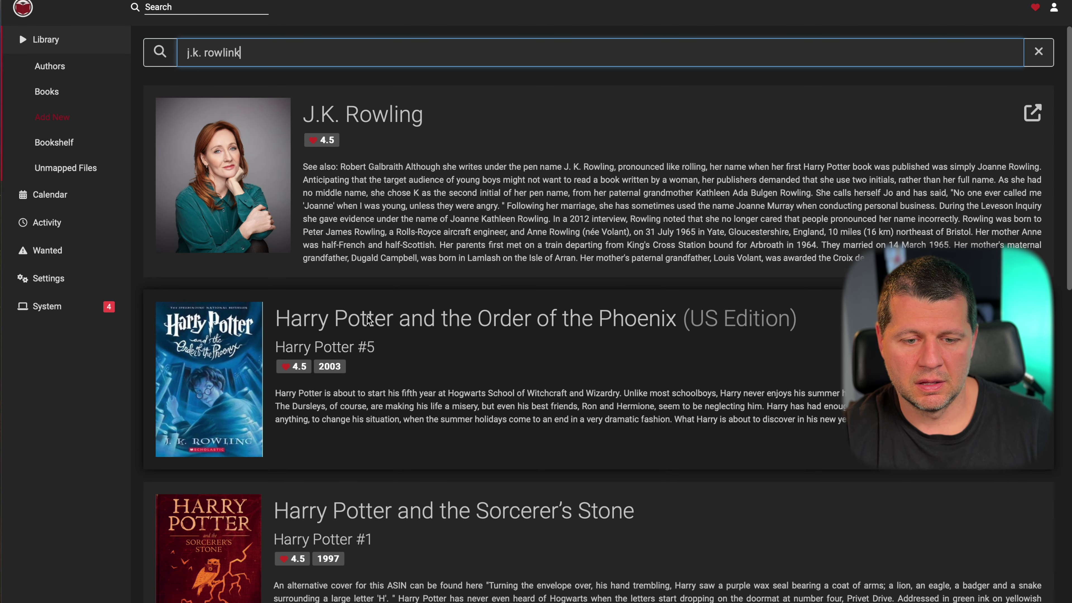
click(354, 331)
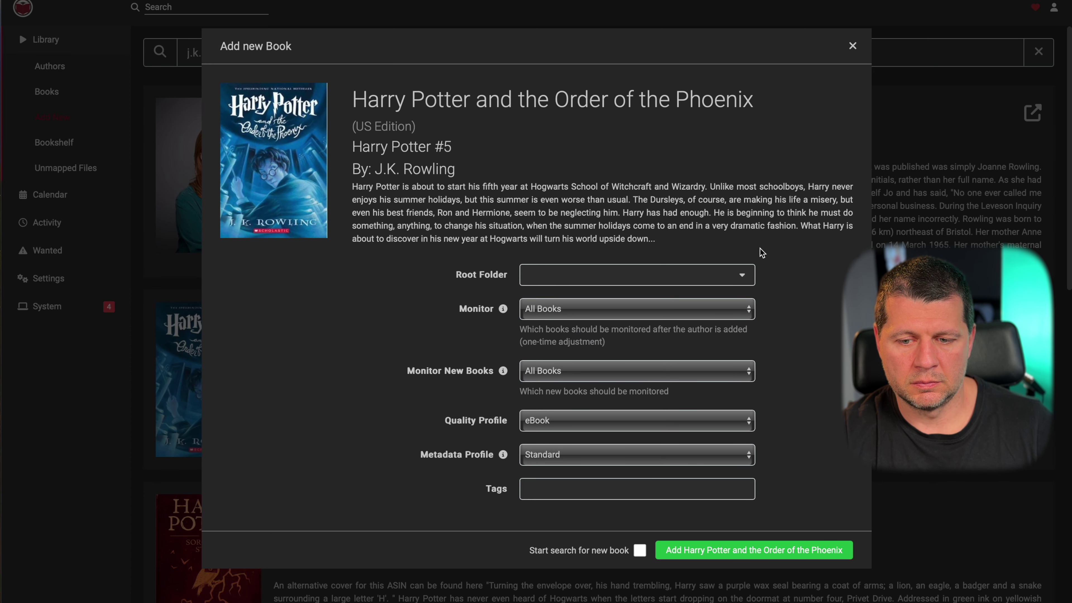
- Look through the root folder choices and try adding the book without a root folder
click(740, 280)
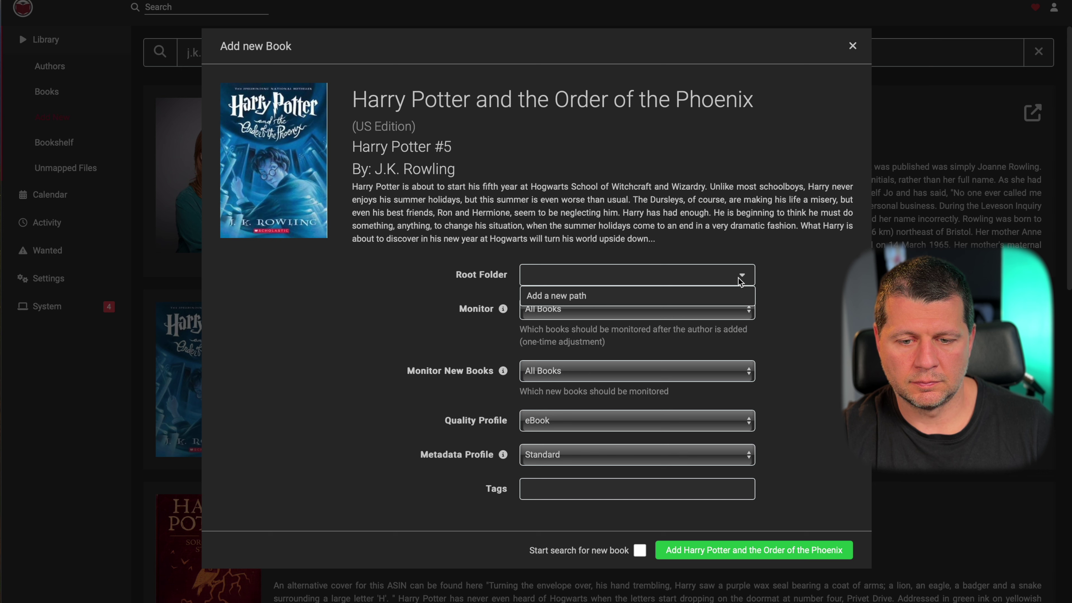
click(784, 280)
click(692, 544)
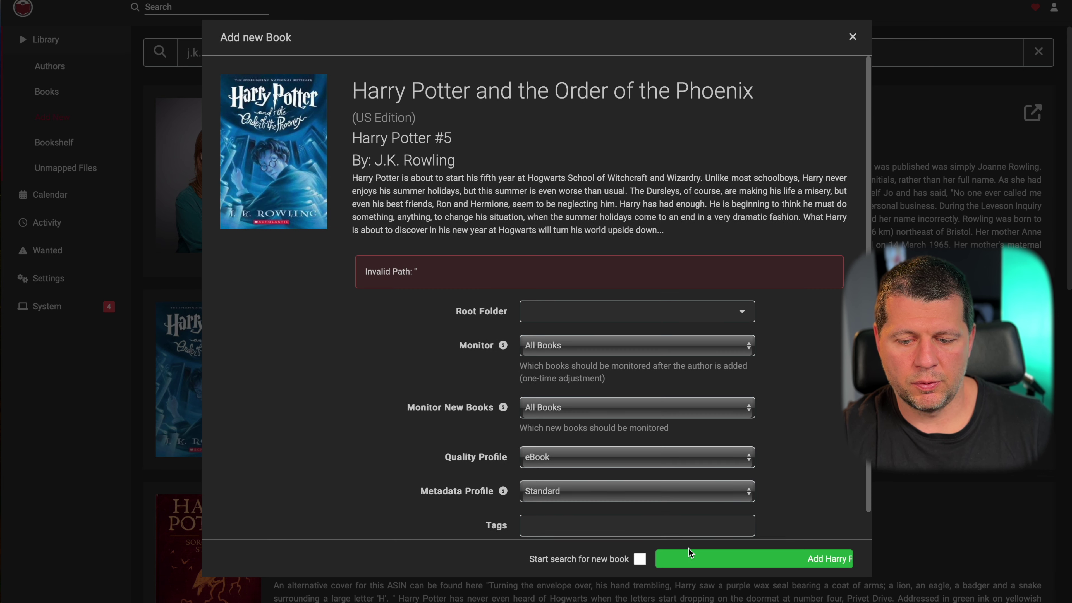
click(605, 313)
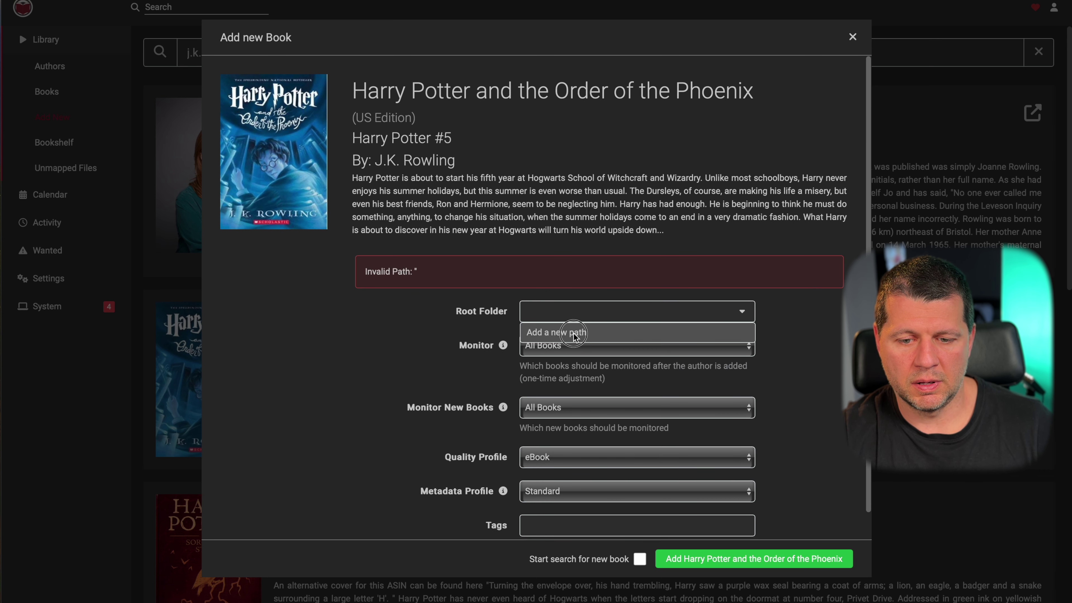
click(573, 332)
- Define a new root folder at /media/ named media and save it
click(464, 121)
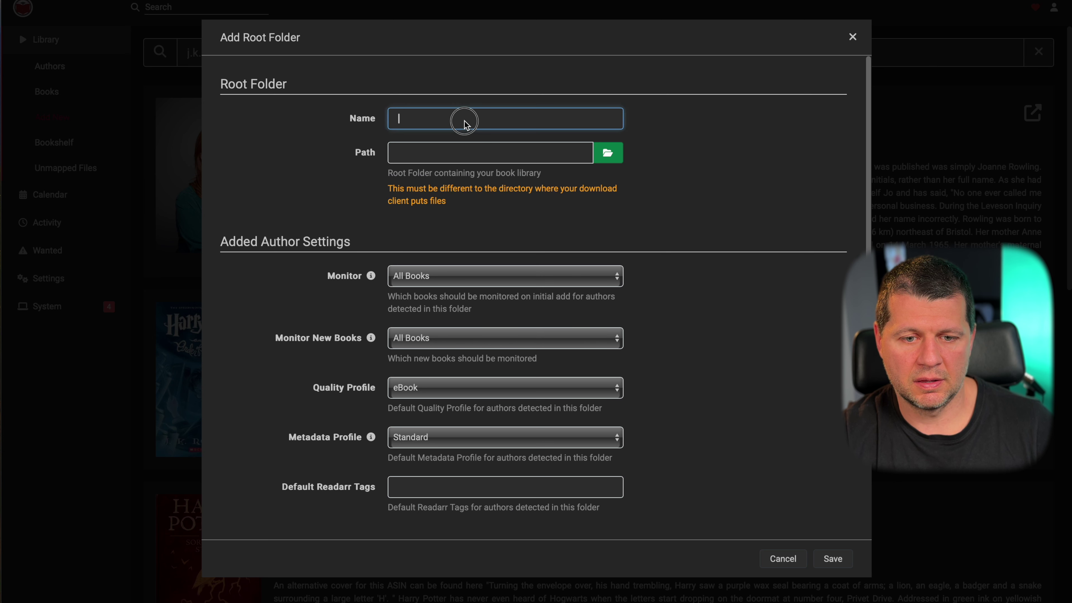
click(608, 154)
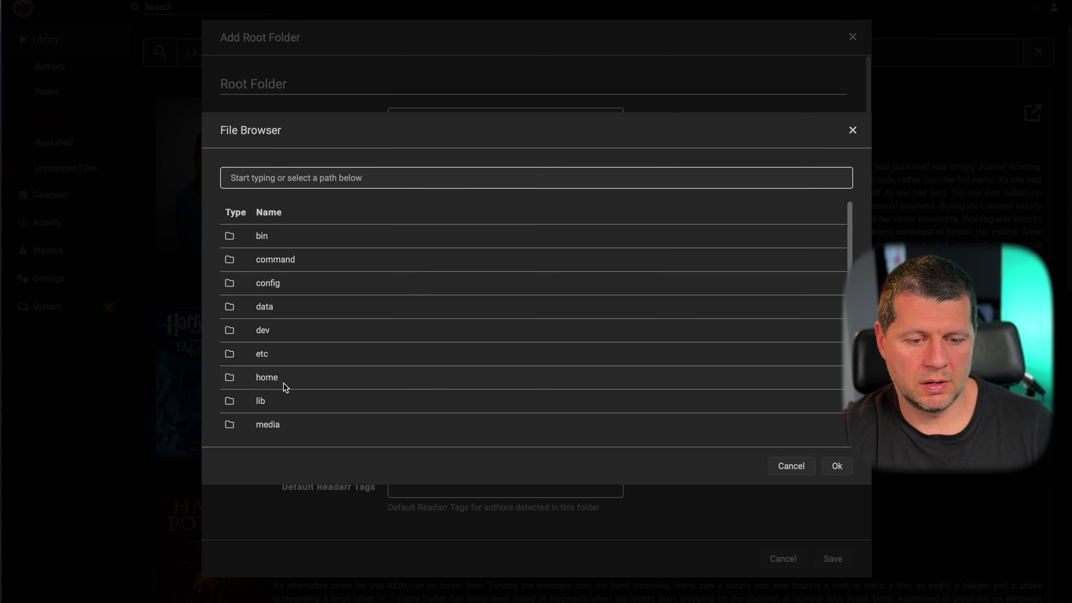
click(271, 423)
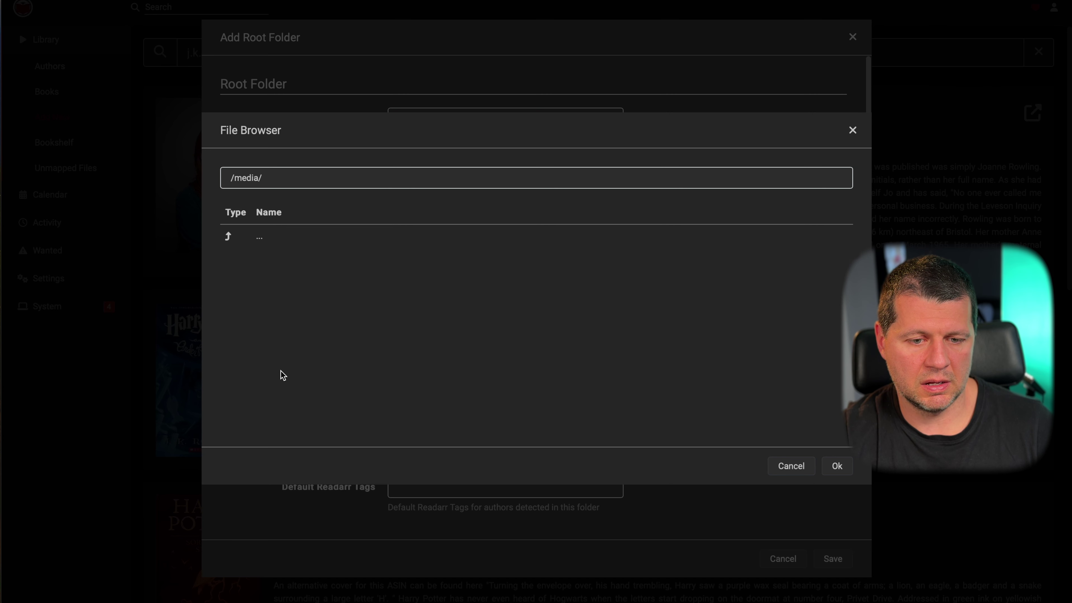
click(836, 464)
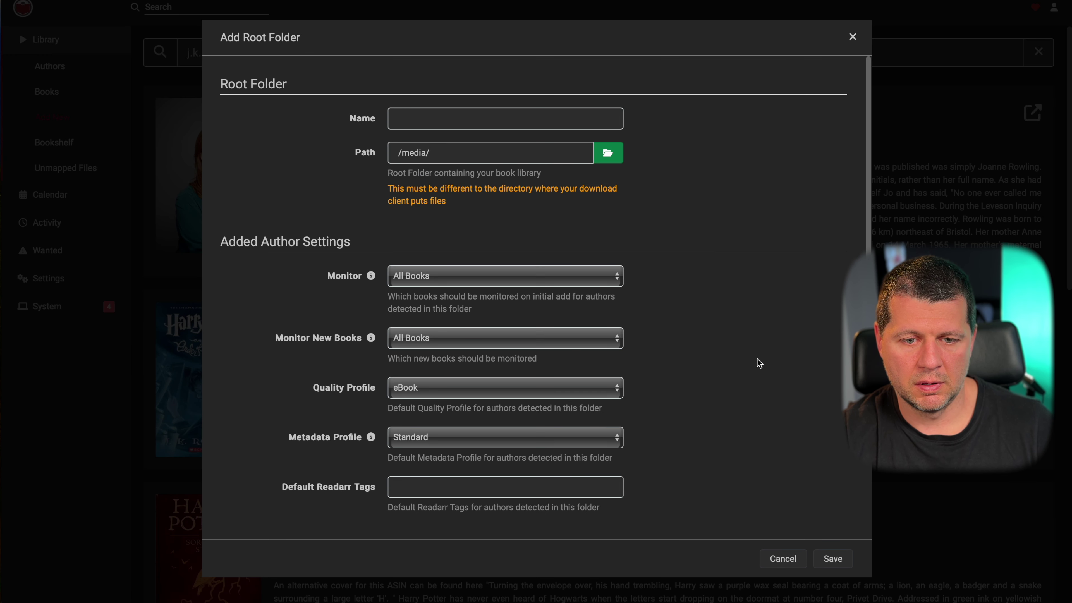
click(831, 557)
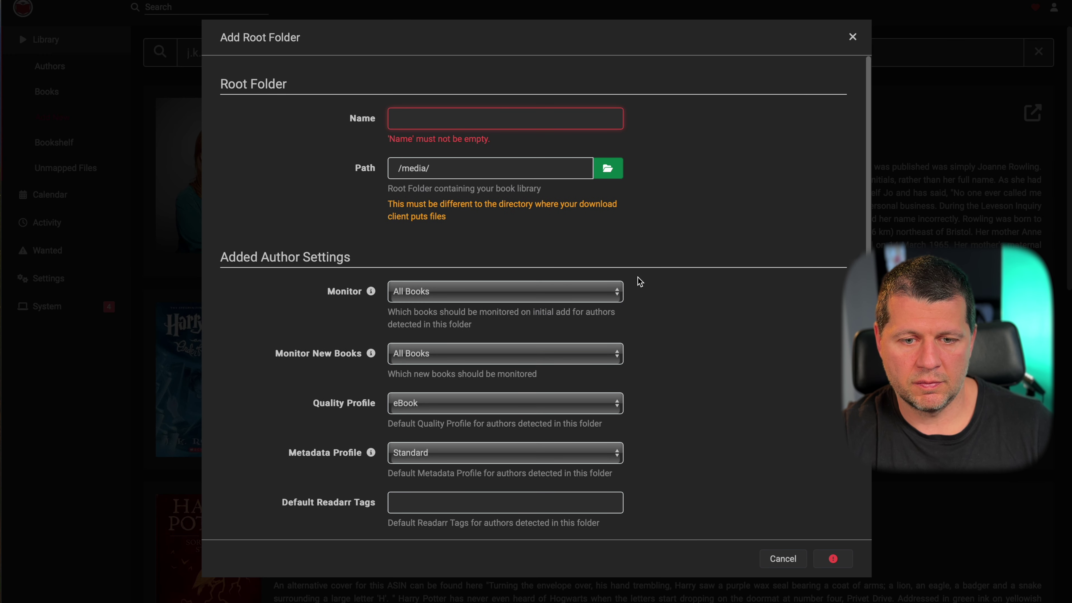
click(451, 124)
text(media)
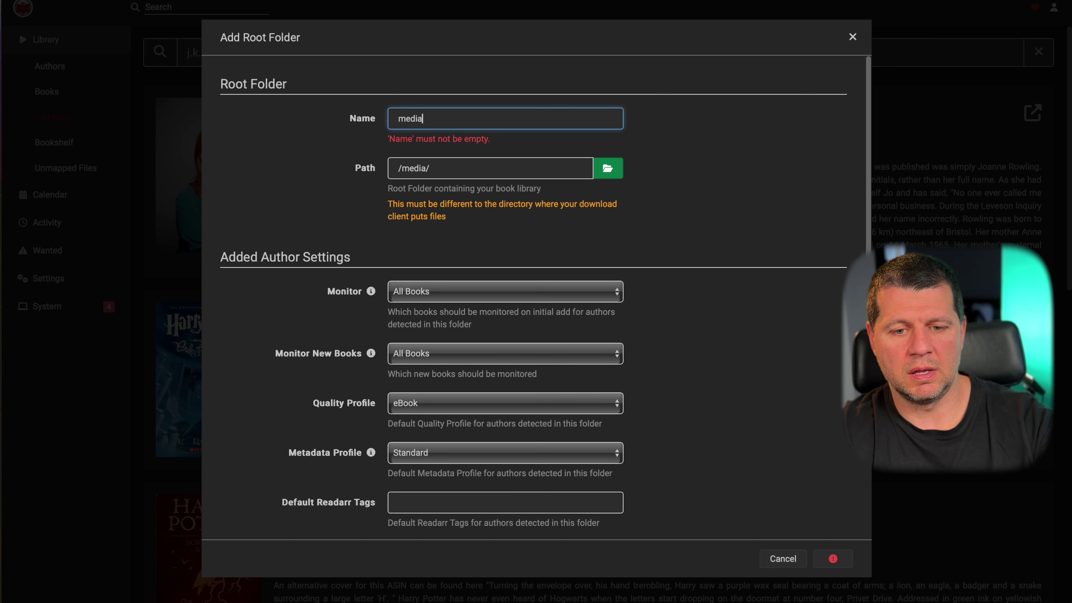
click(832, 558)
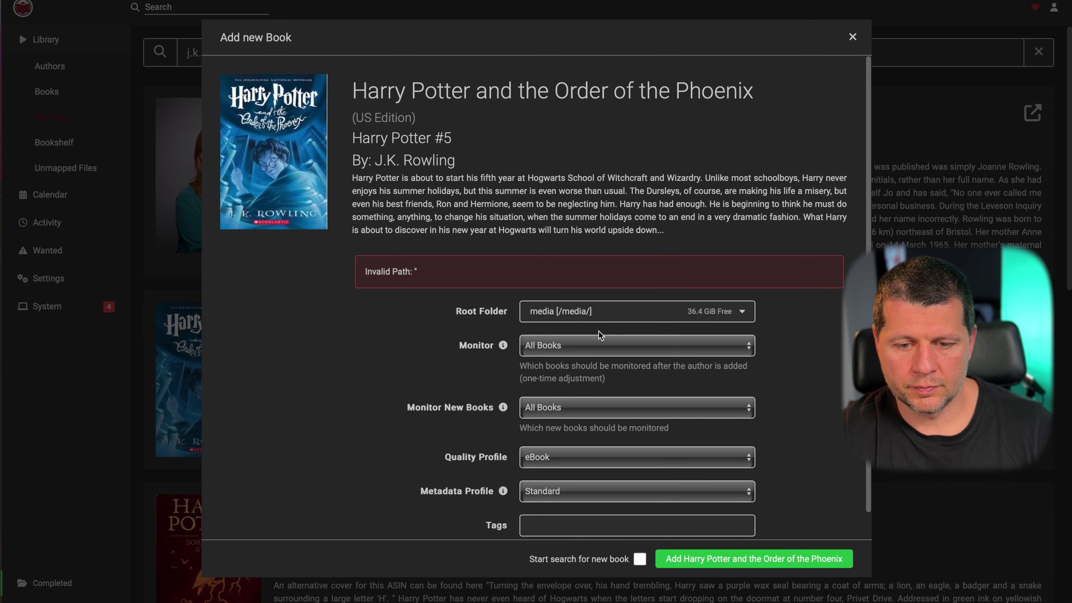
click(682, 562)
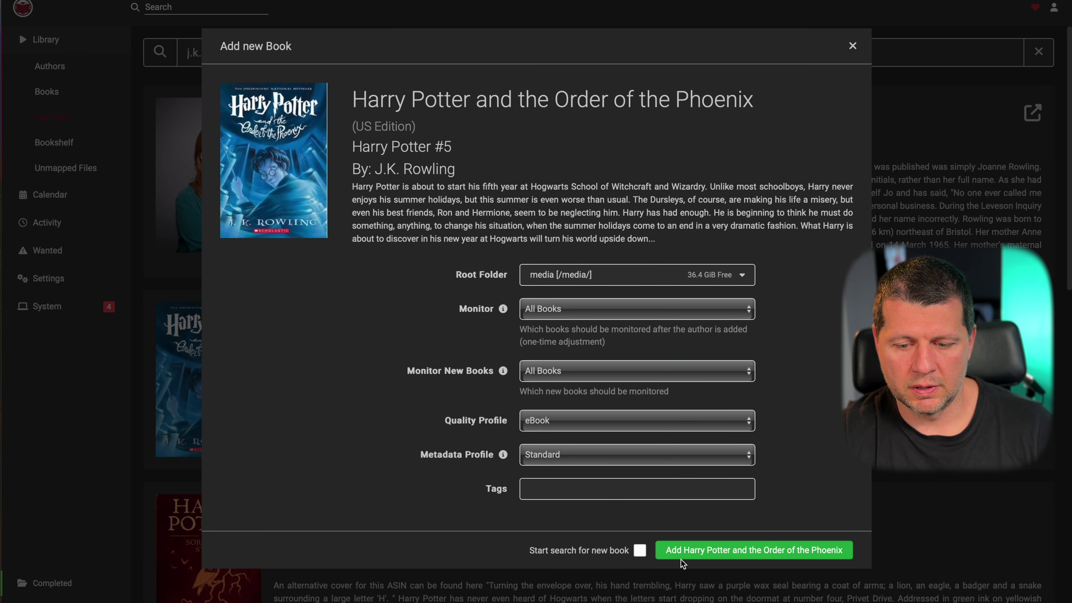
- Add the book to the library, then check the Books, Authors and Bookshelf pages
click(851, 47)
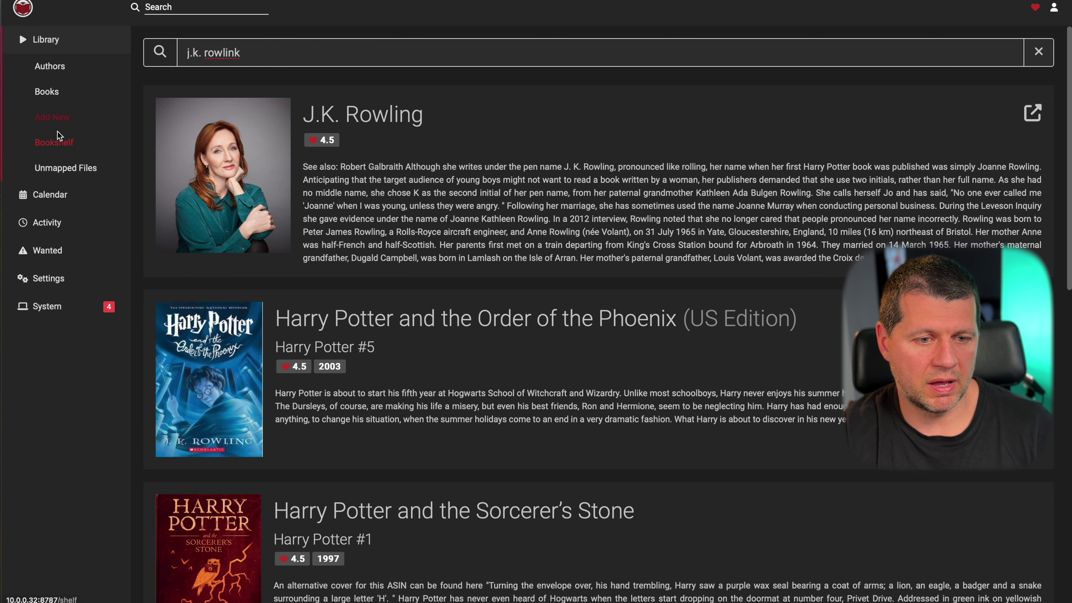
click(46, 92)
click(49, 67)
click(59, 113)
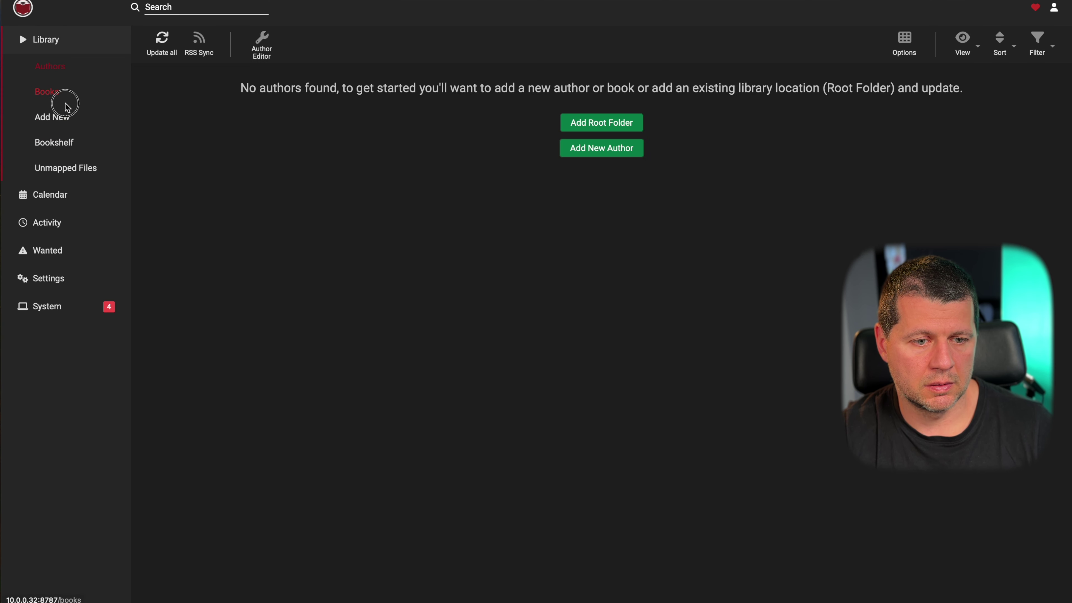
click(58, 157)
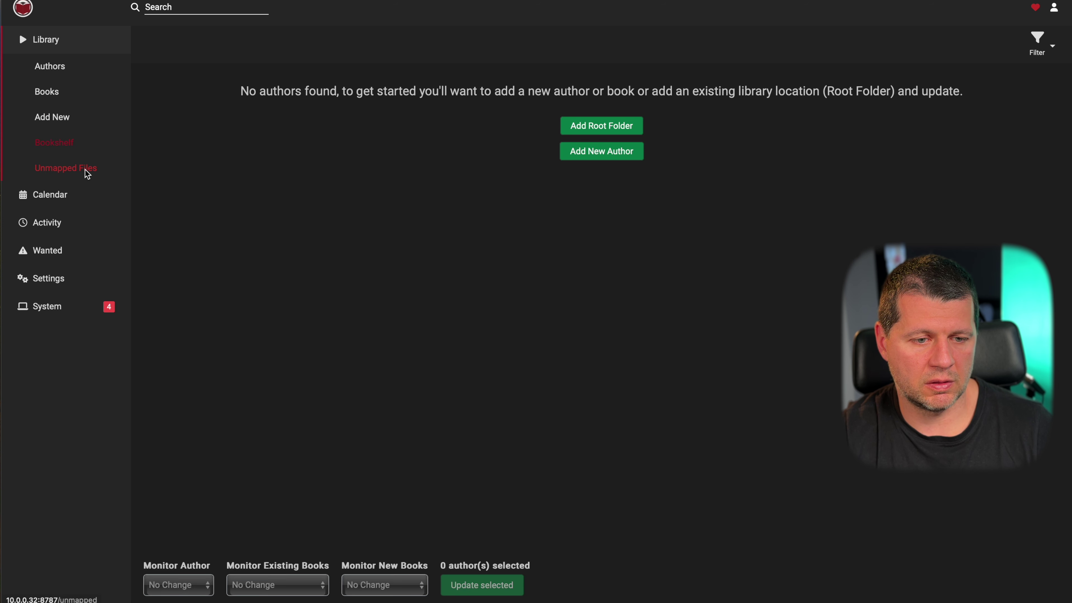
- Refresh every library item and return to the authors overview
click(60, 43)
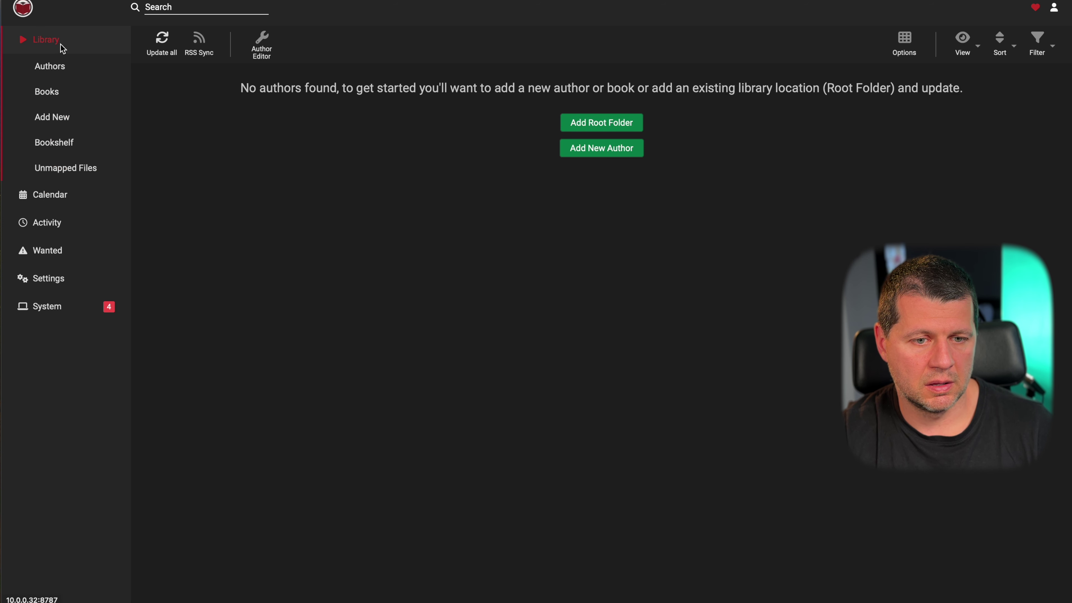
click(48, 92)
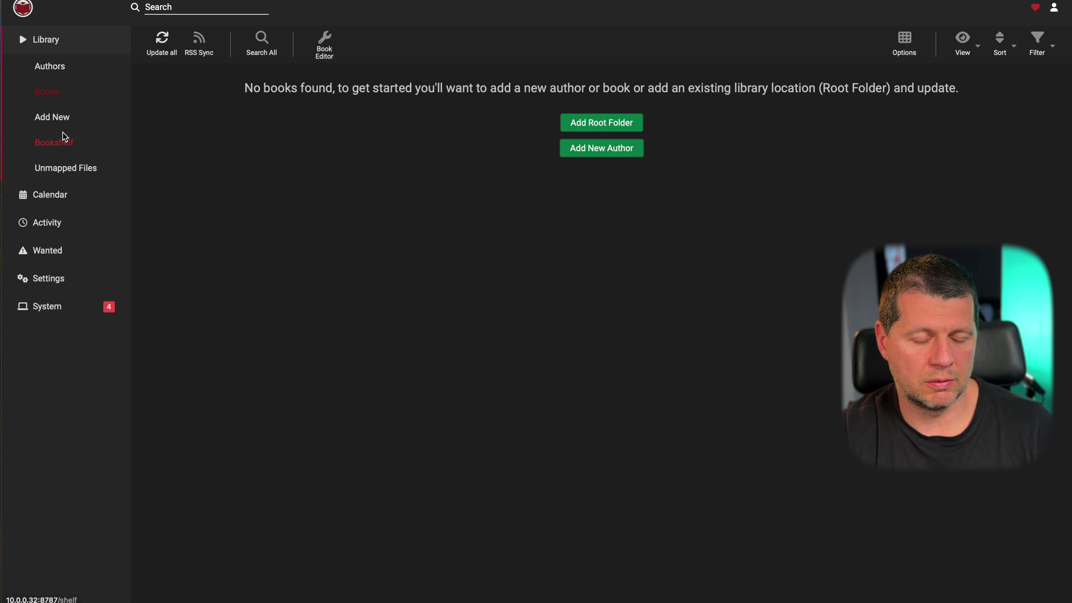
click(171, 53)
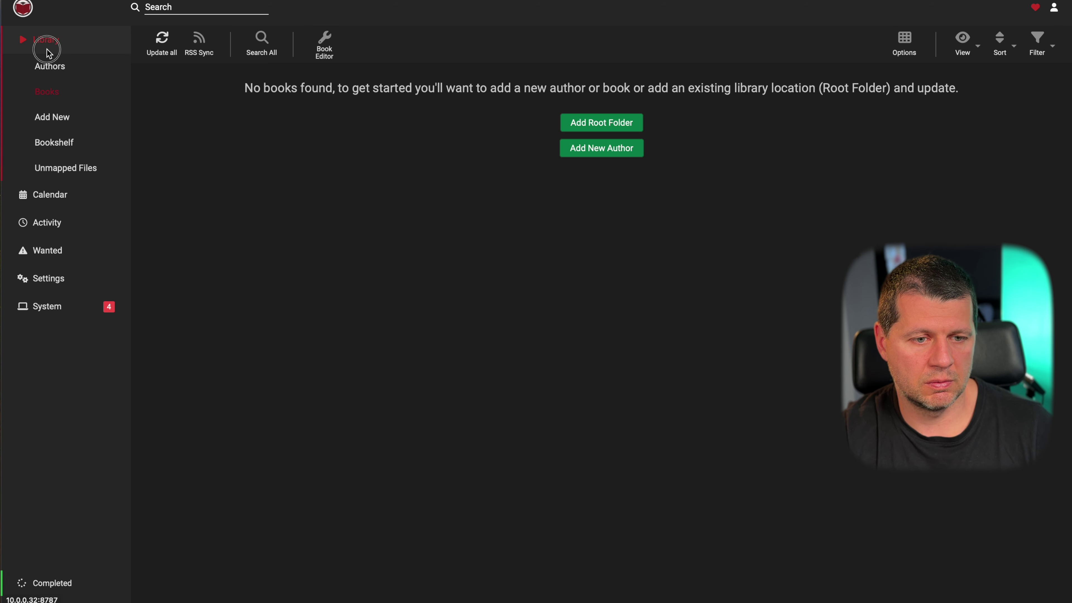
click(43, 40)
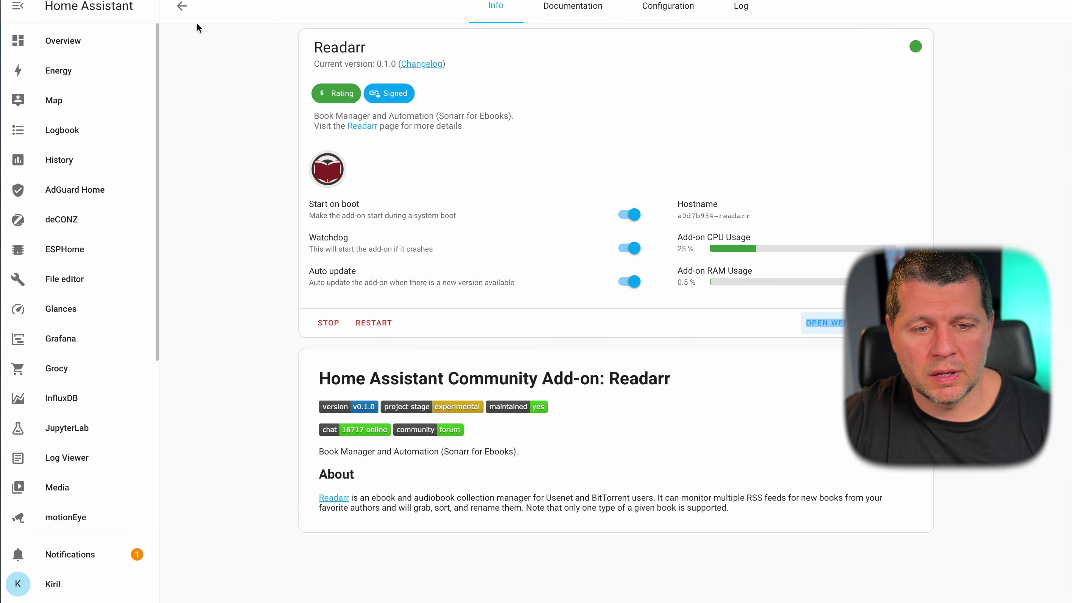
- Find SABnzbd in the Add-on Store and install it
click(182, 5)
scroll(604, 235, down, 5)
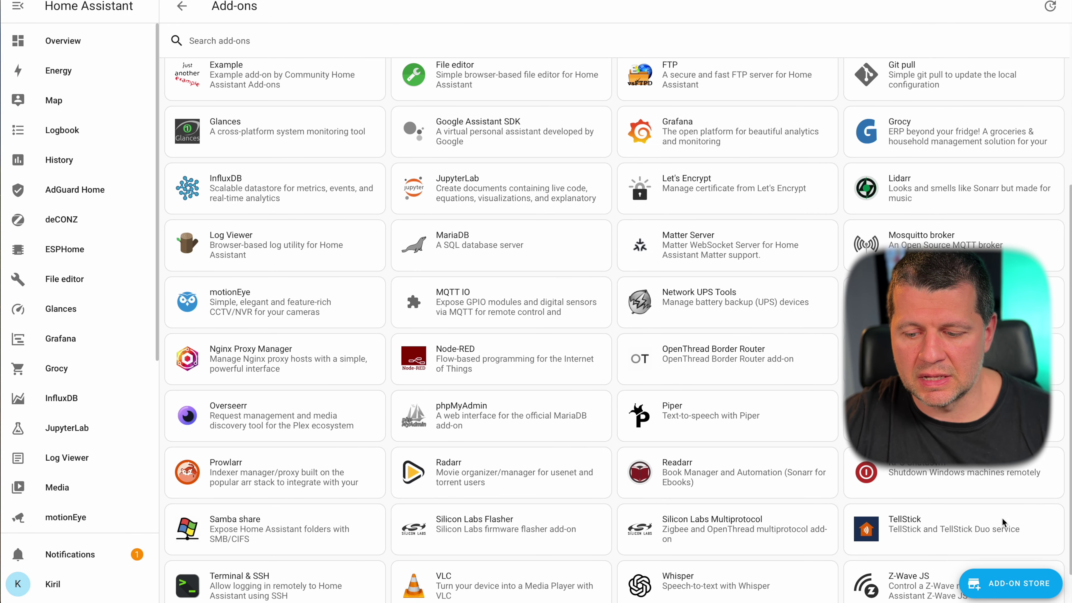
click(1010, 583)
scroll(695, 344, down, 10)
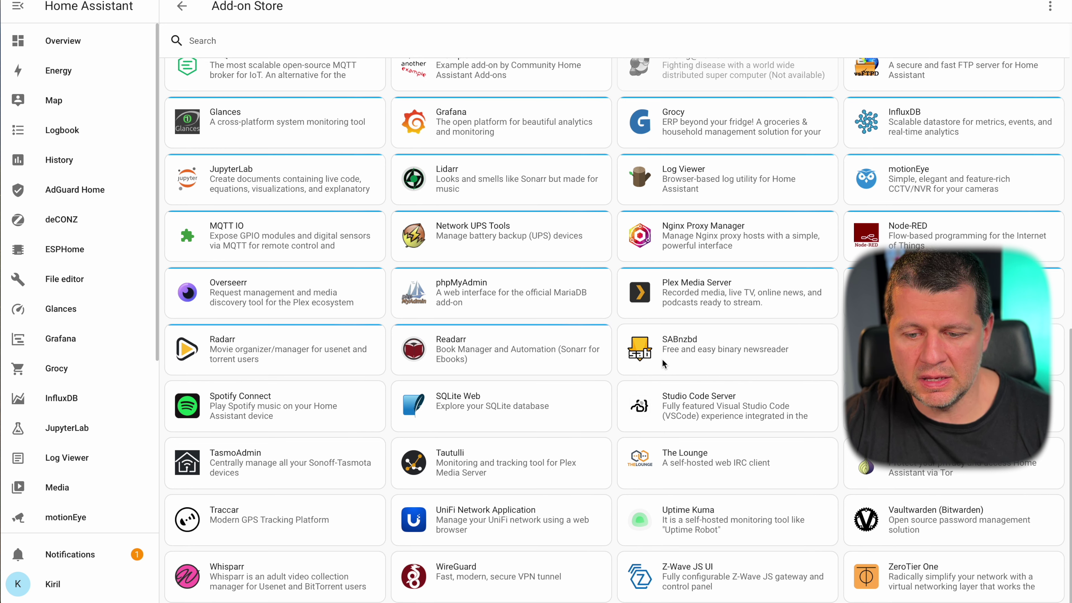
click(680, 348)
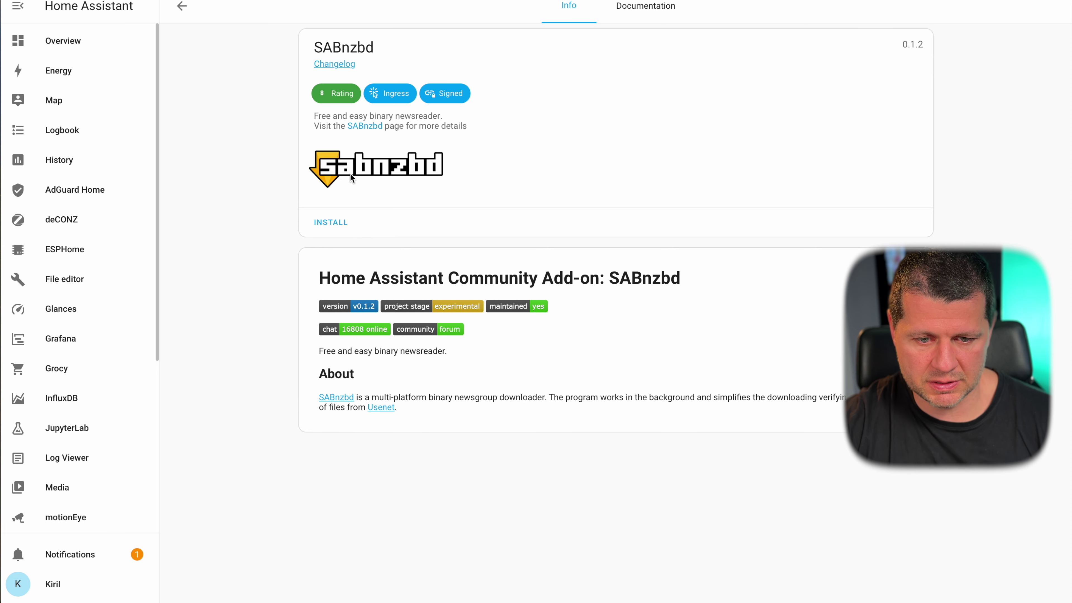
click(331, 224)
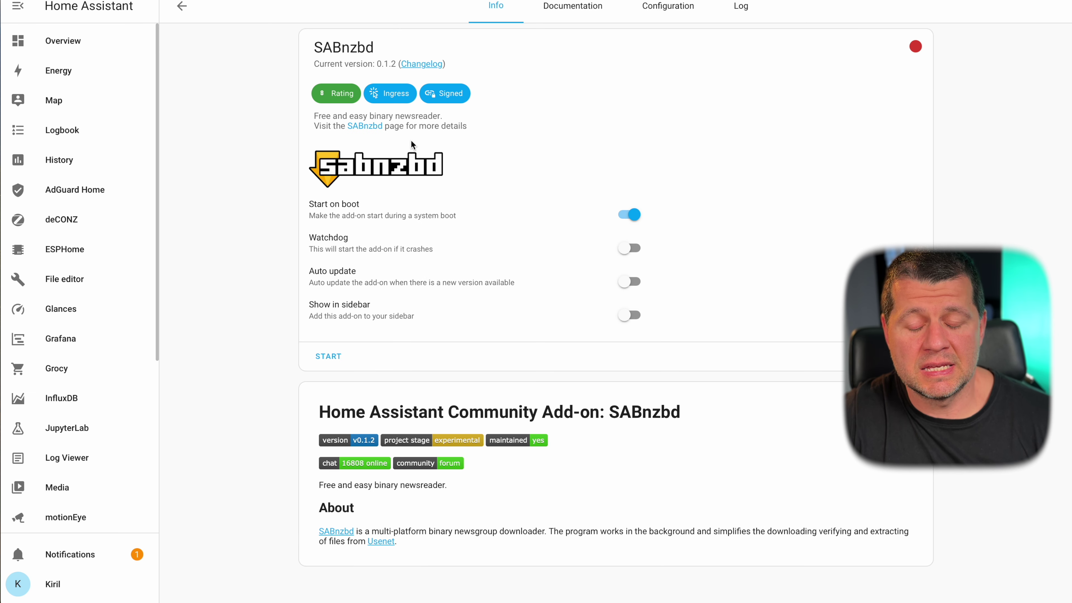
- Enable Watchdog, Auto update and Show in sidebar for SABnzbd, then start it
click(627, 247)
click(627, 281)
click(629, 314)
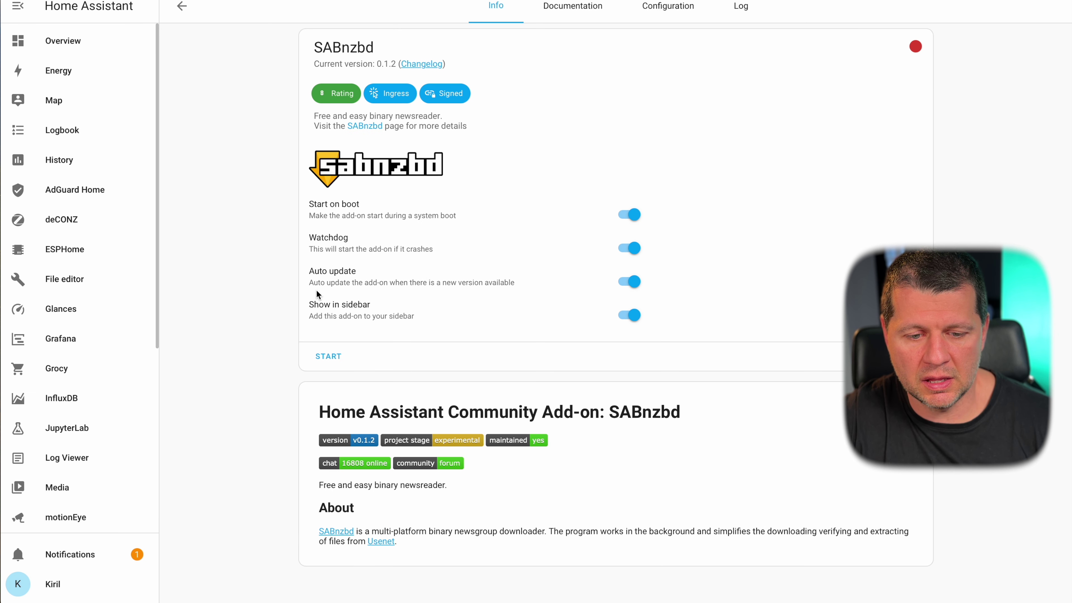
scroll(84, 348, down, 3)
scroll(83, 412, down, 3)
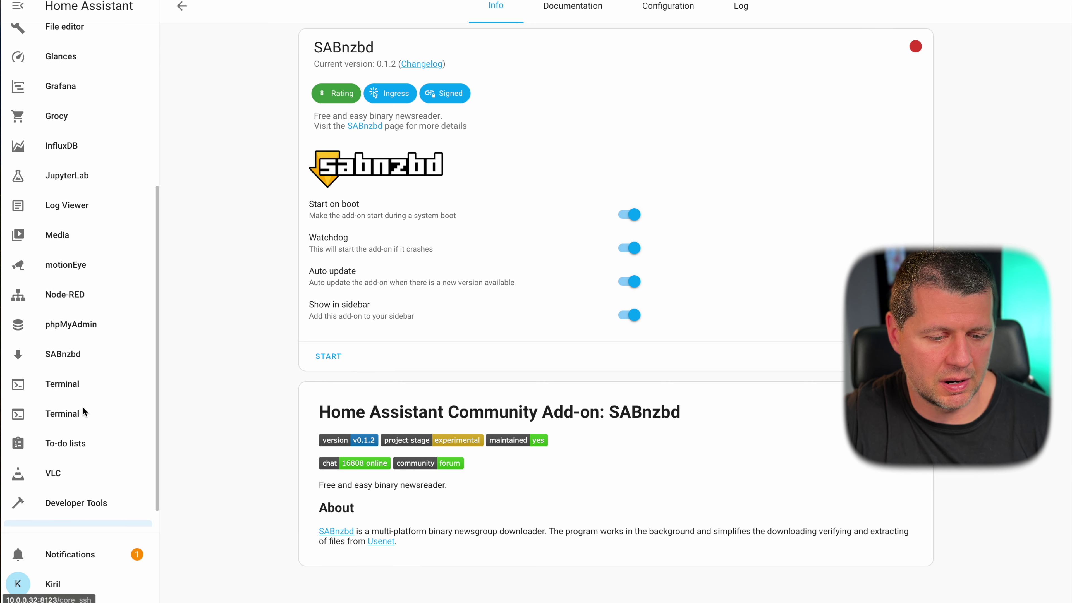
scroll(79, 411, down, 1)
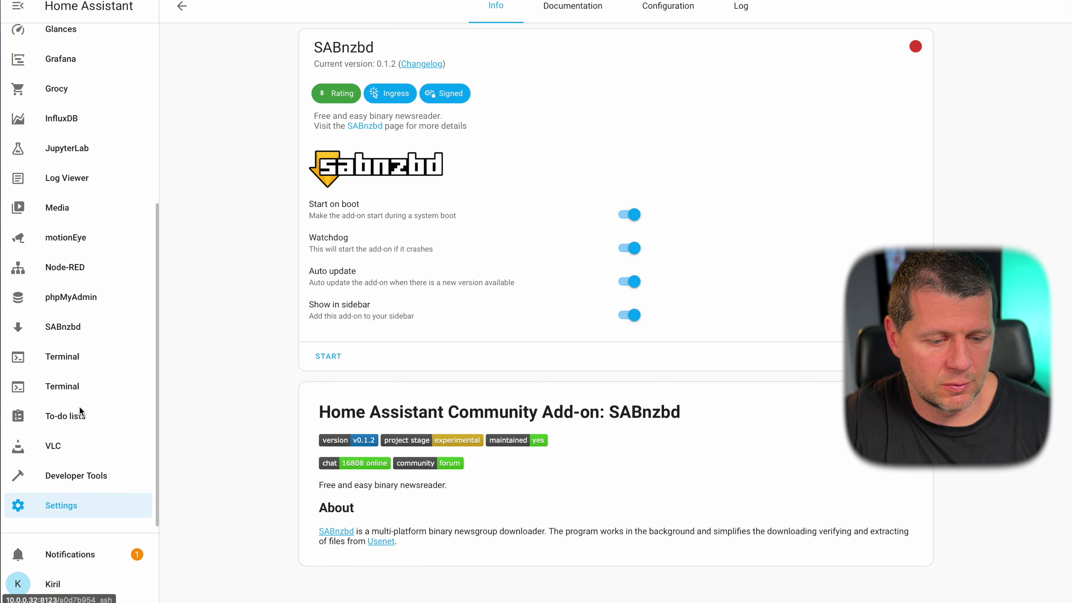
click(326, 355)
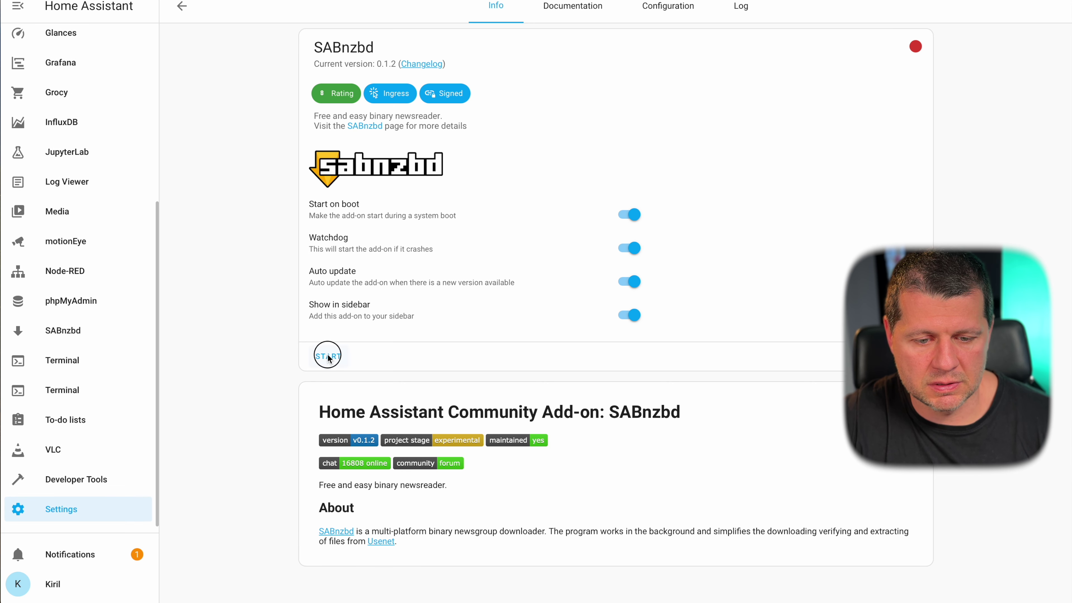
- Review SABnzbd's configuration and documentation, start it again, and open its web UI
click(678, 17)
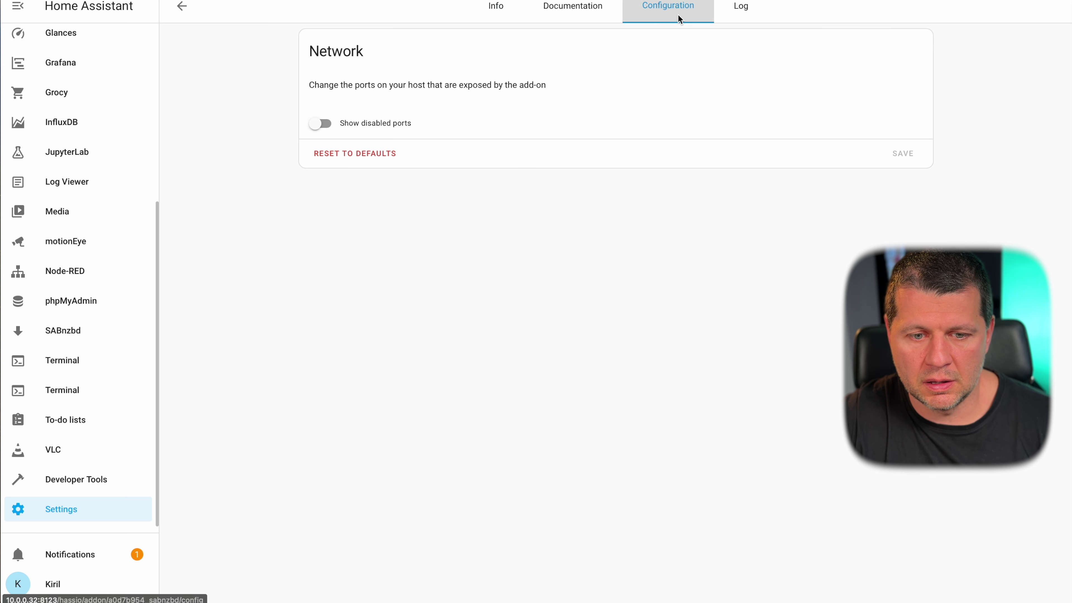
click(607, 13)
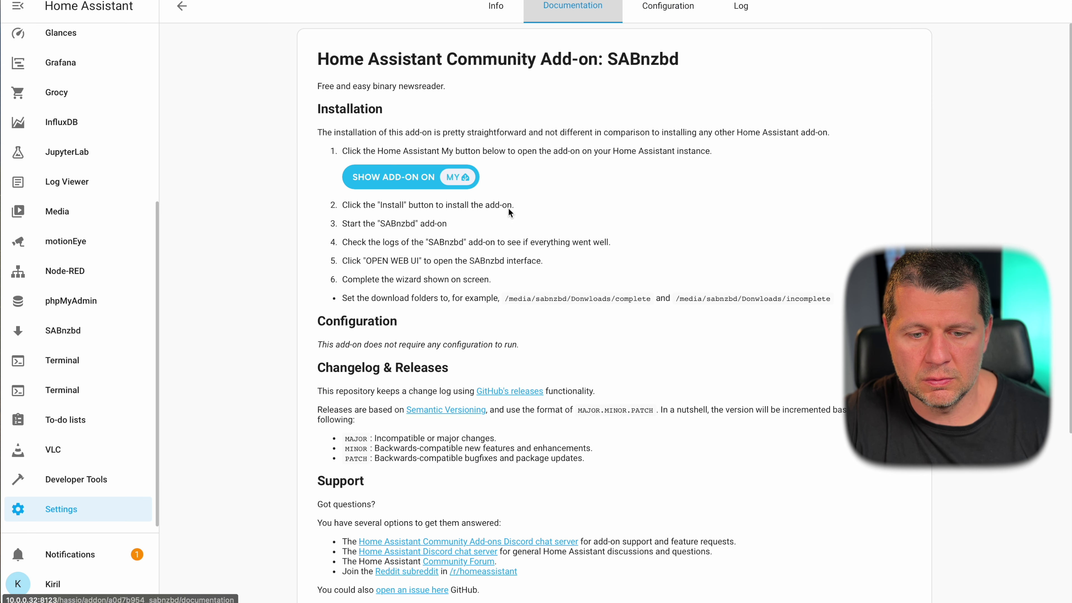
scroll(508, 255, down, 2)
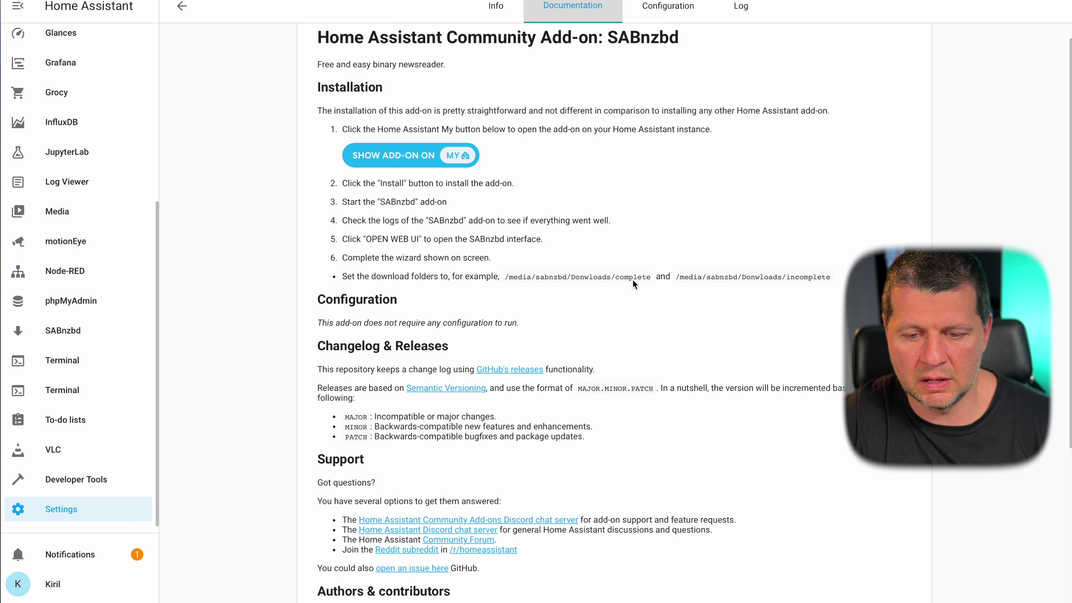
click(506, 11)
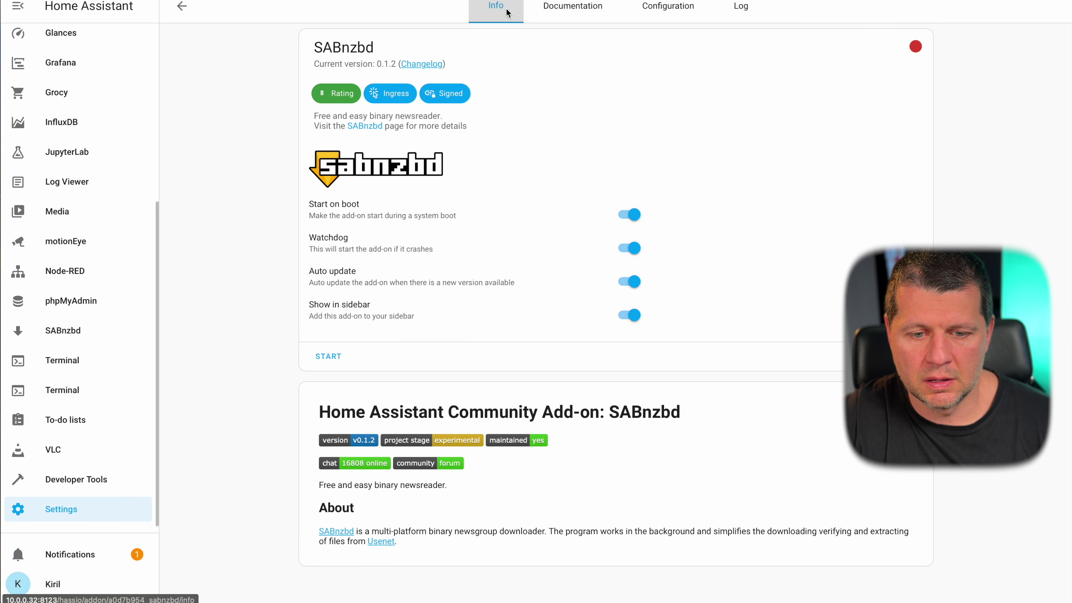
click(328, 355)
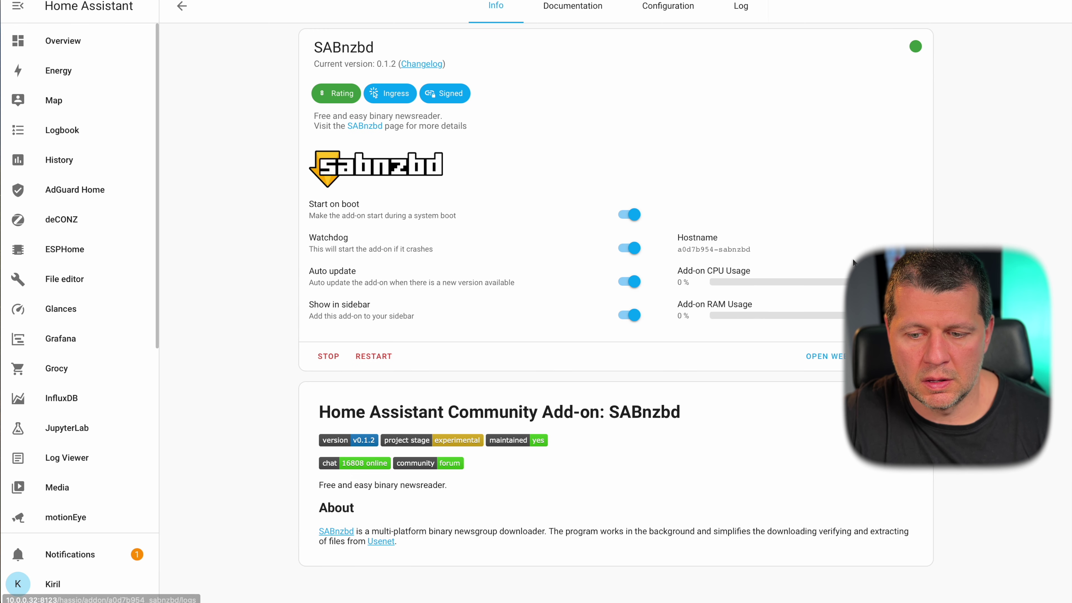
click(825, 356)
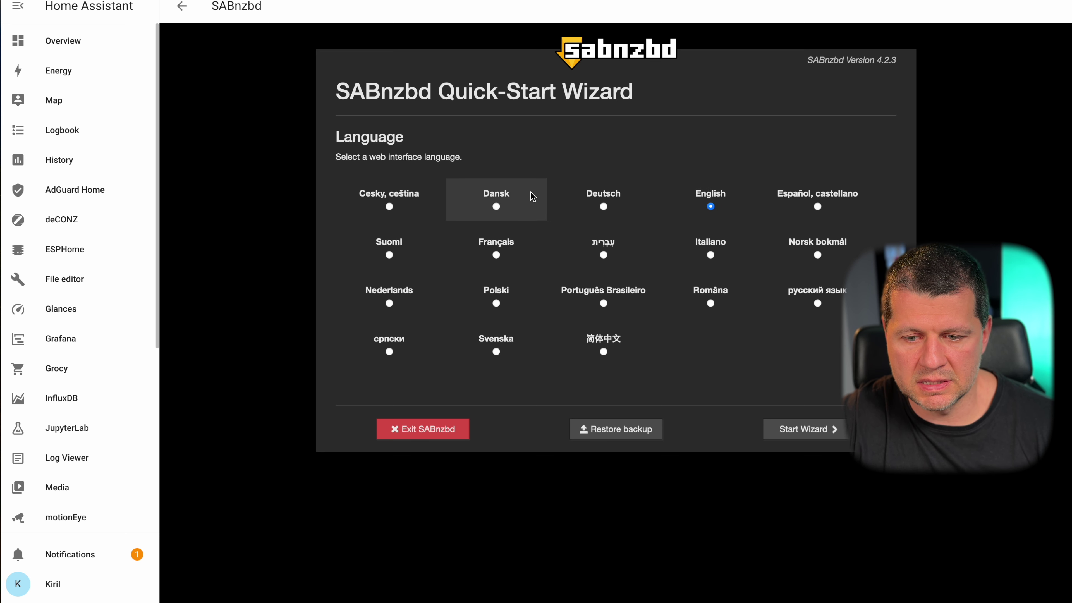
- Start the SABnzbd wizard in English and reach the empty Host, Username and Password fields
click(823, 437)
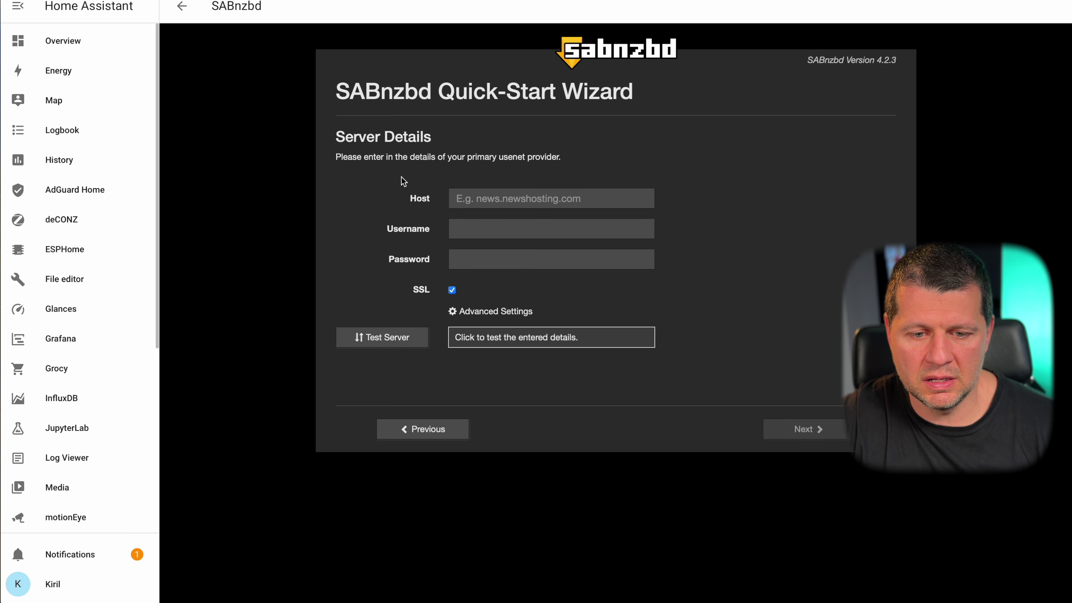
drag(561, 157, 547, 157)
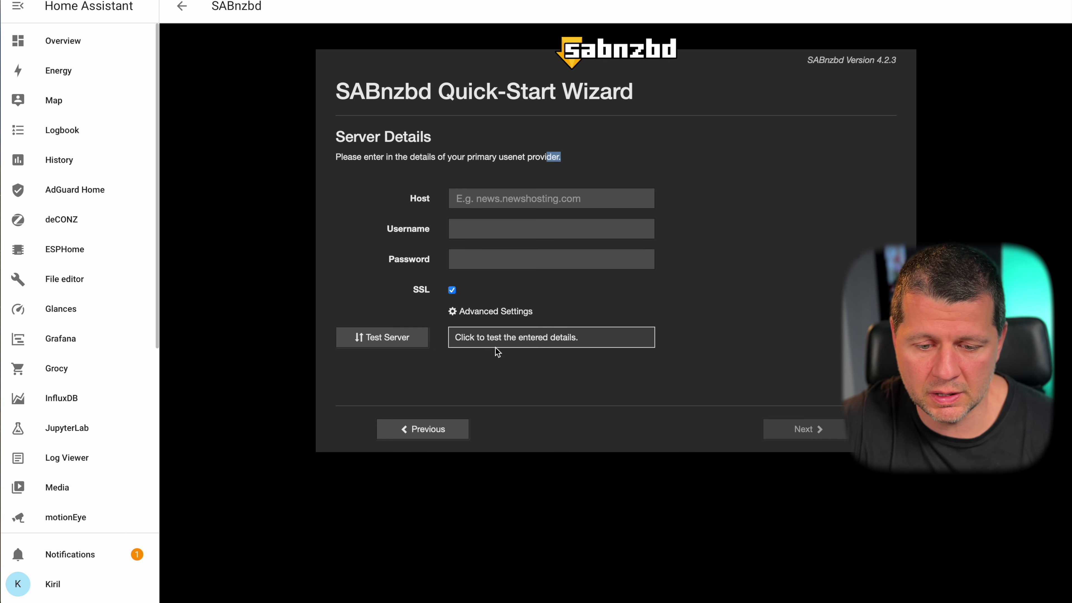
click(464, 202)
click(463, 231)
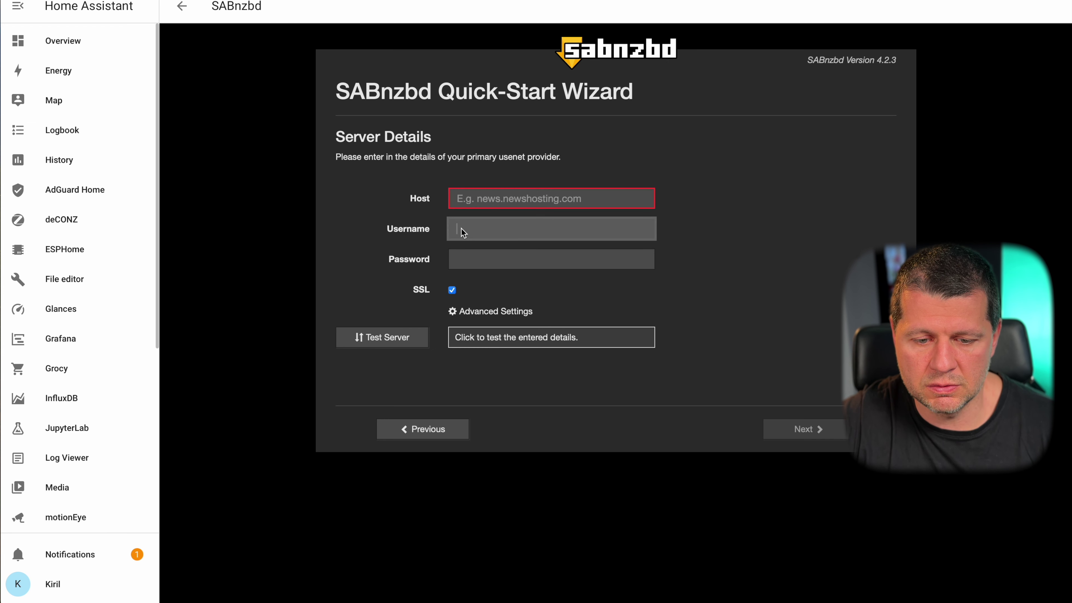
click(462, 262)
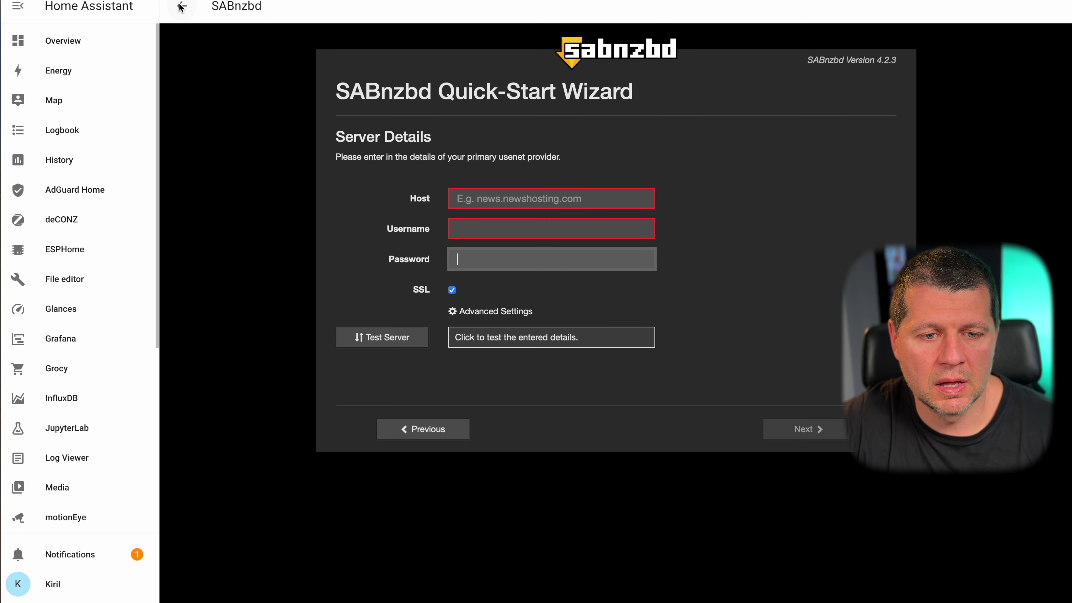
- Back out of SABnzbd to the add-on list and open Sonarr in the Add-on Store
click(180, 8)
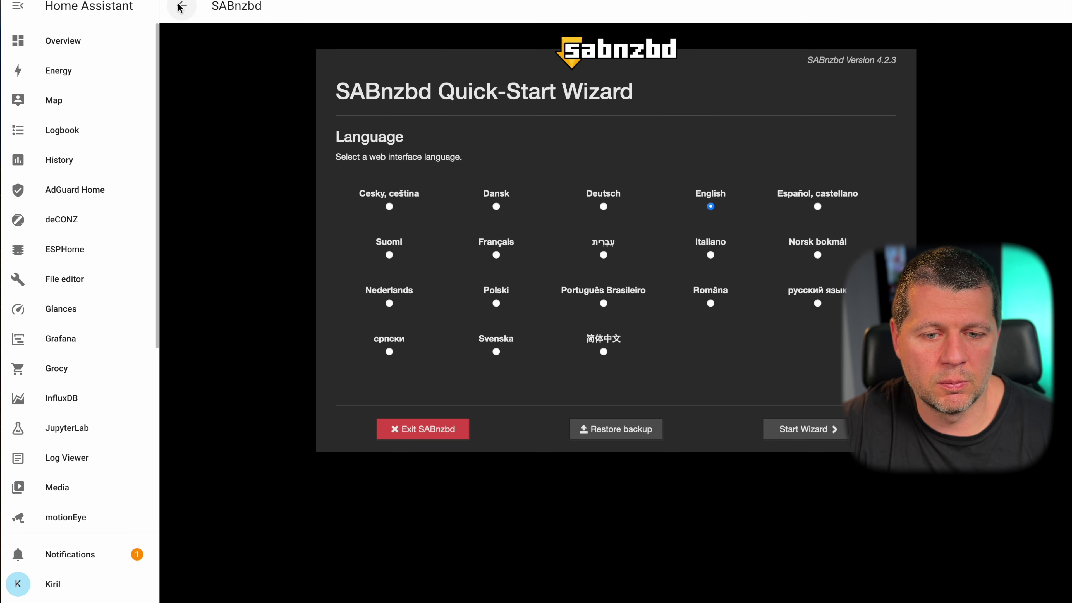
click(181, 6)
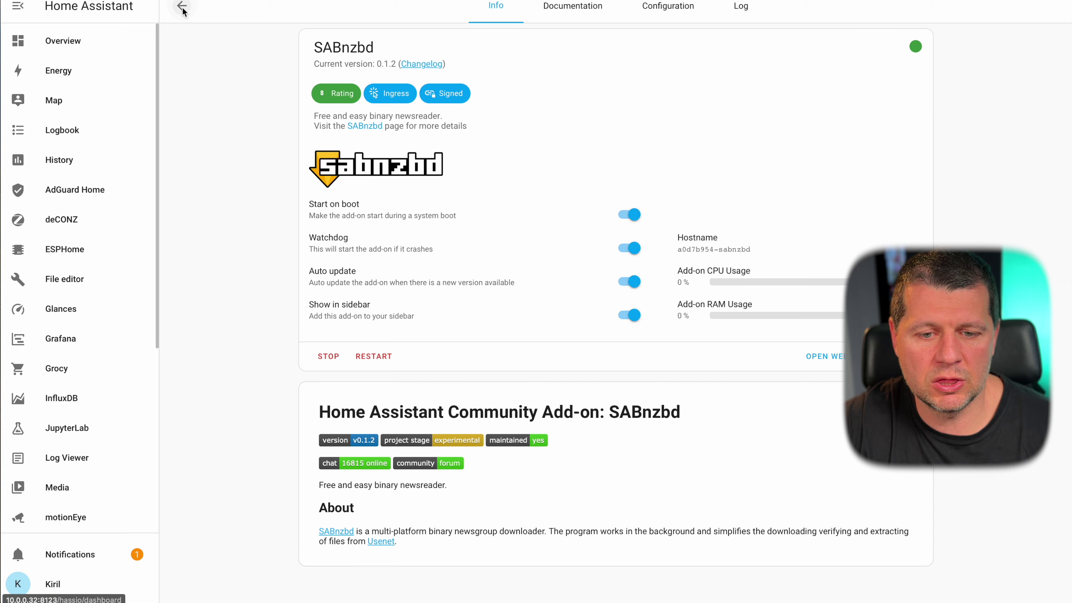
click(181, 7)
scroll(1012, 548, down, 8)
click(1013, 570)
scroll(753, 378, down, 15)
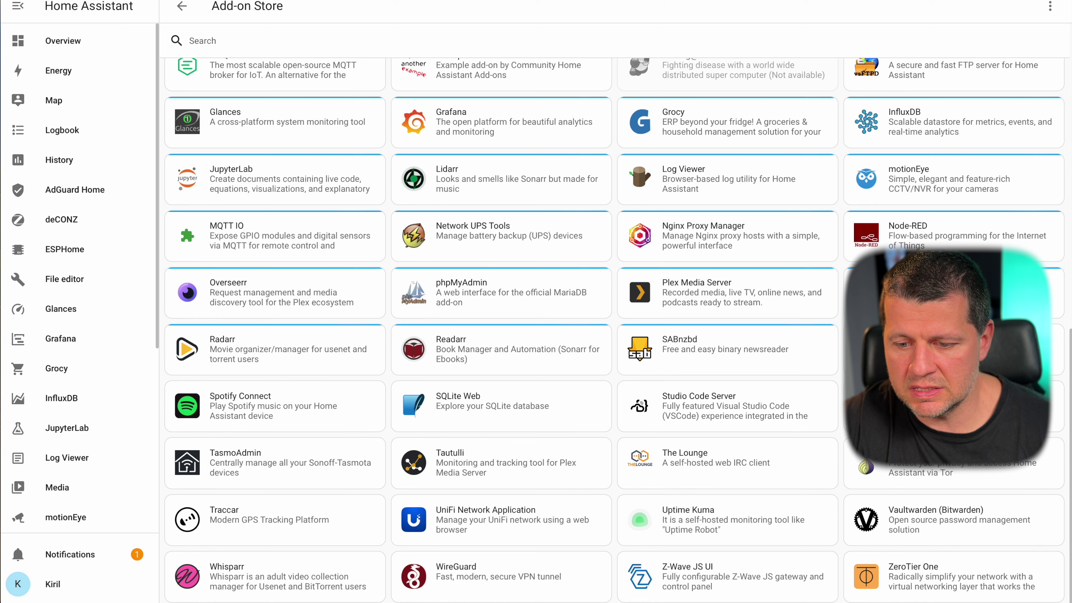
click(954, 348)
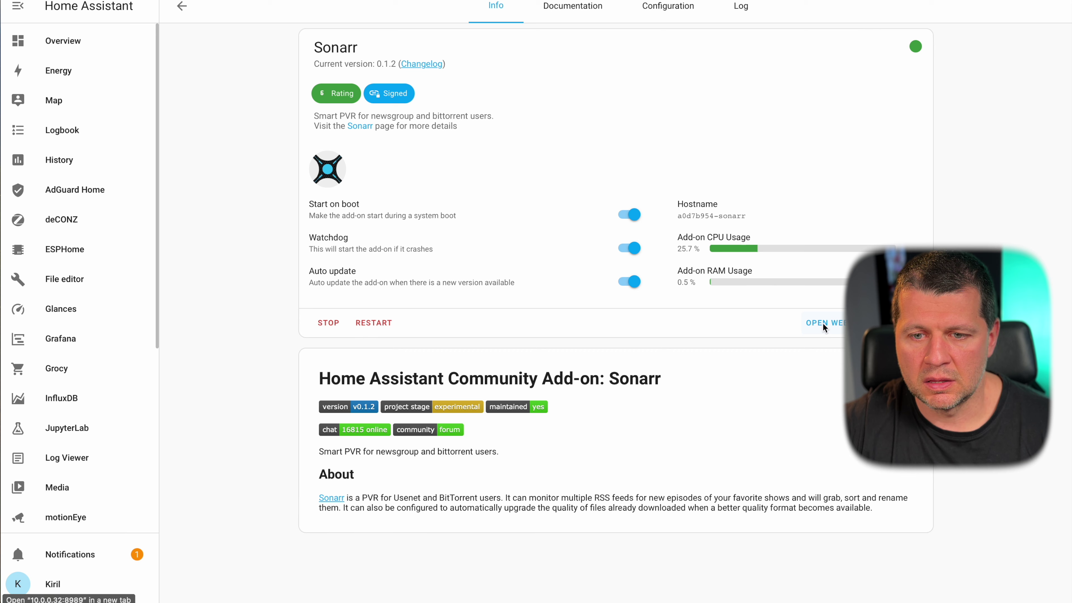
- Check Sonarr's network port settings, then open its web UI
click(676, 13)
click(499, 14)
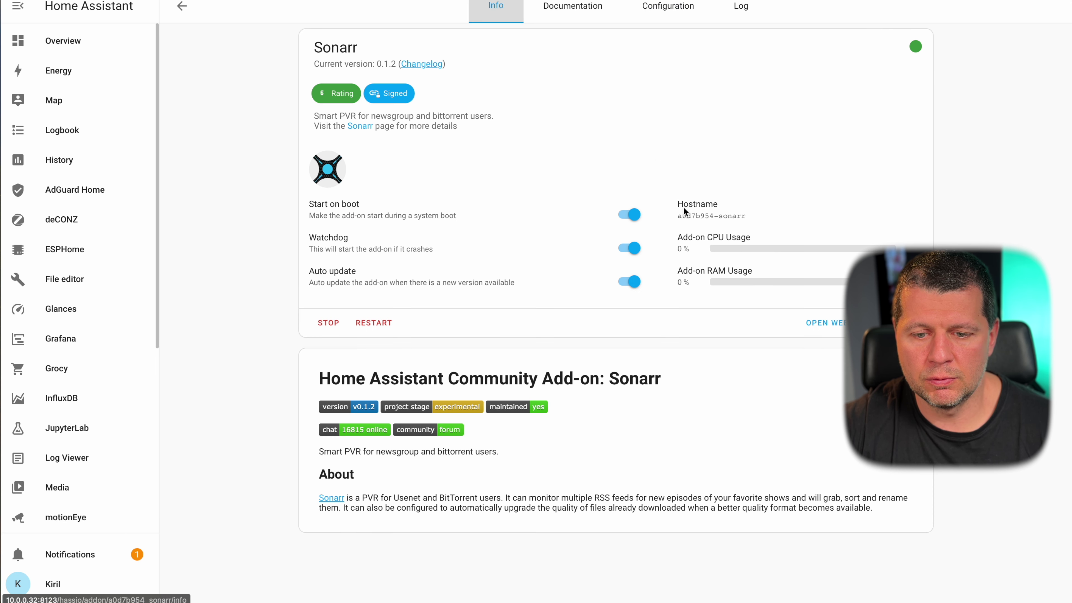
click(817, 324)
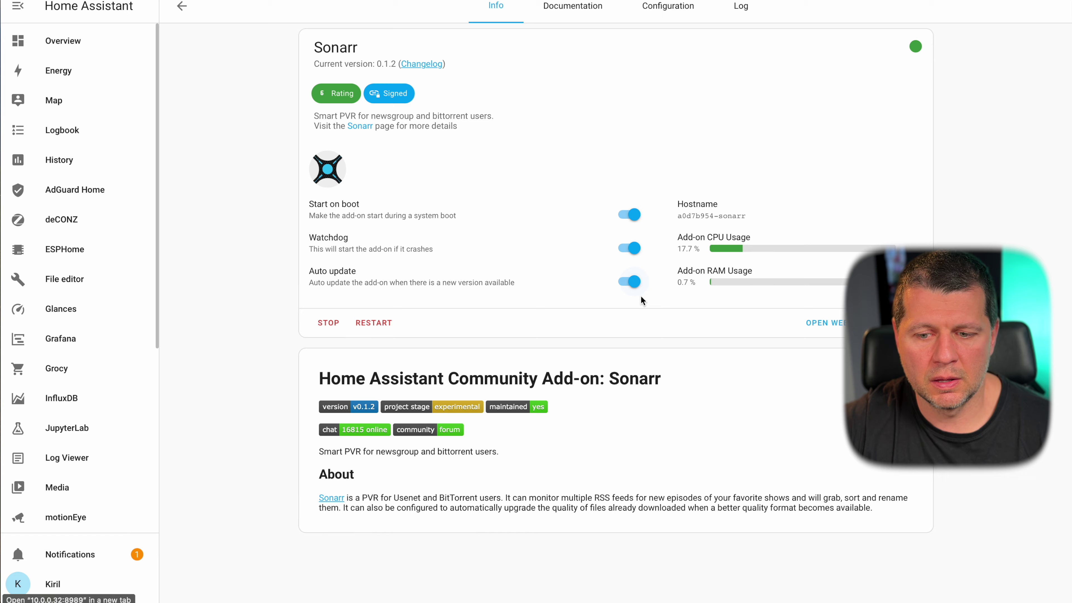
click(827, 323)
- Set Sonarr authentication to Basic (Browser Popup) with a new username and password
click(565, 204)
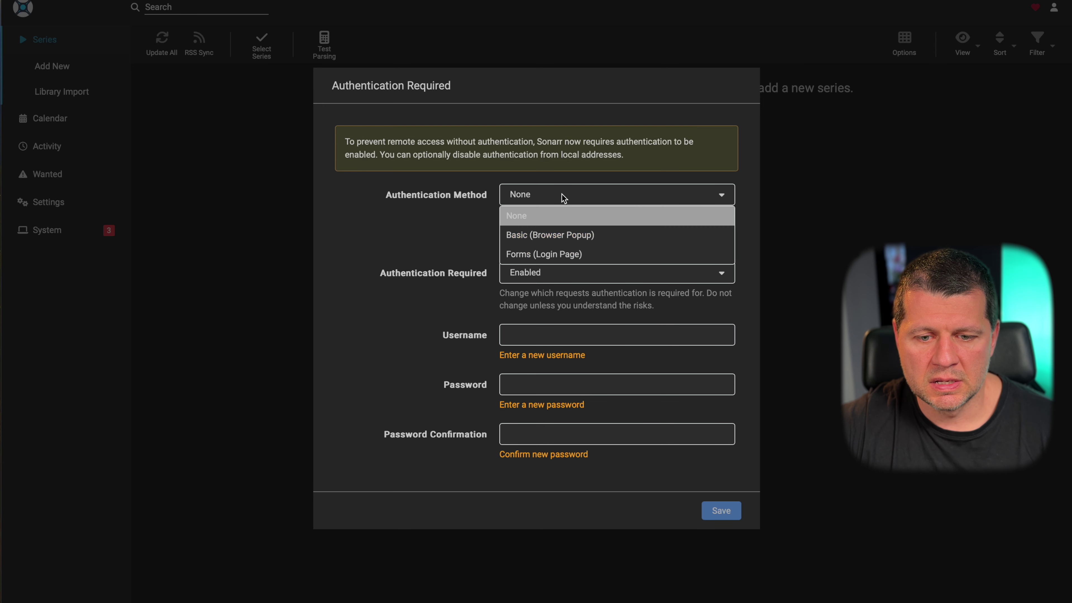
click(566, 239)
click(536, 326)
text(su)
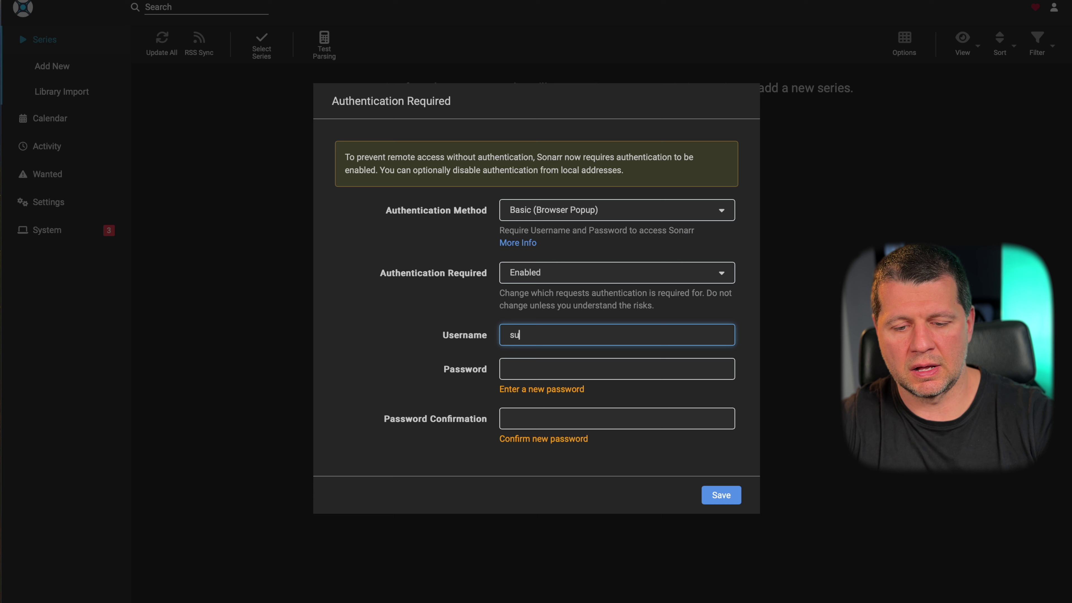
text(bscribe)
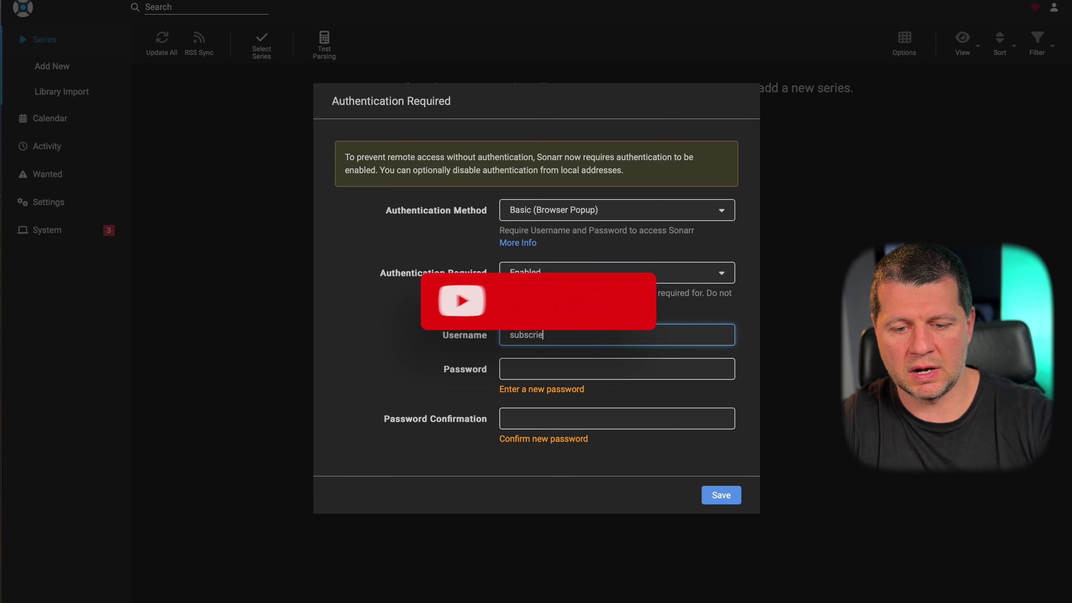
key(Tab)
key(Tab)
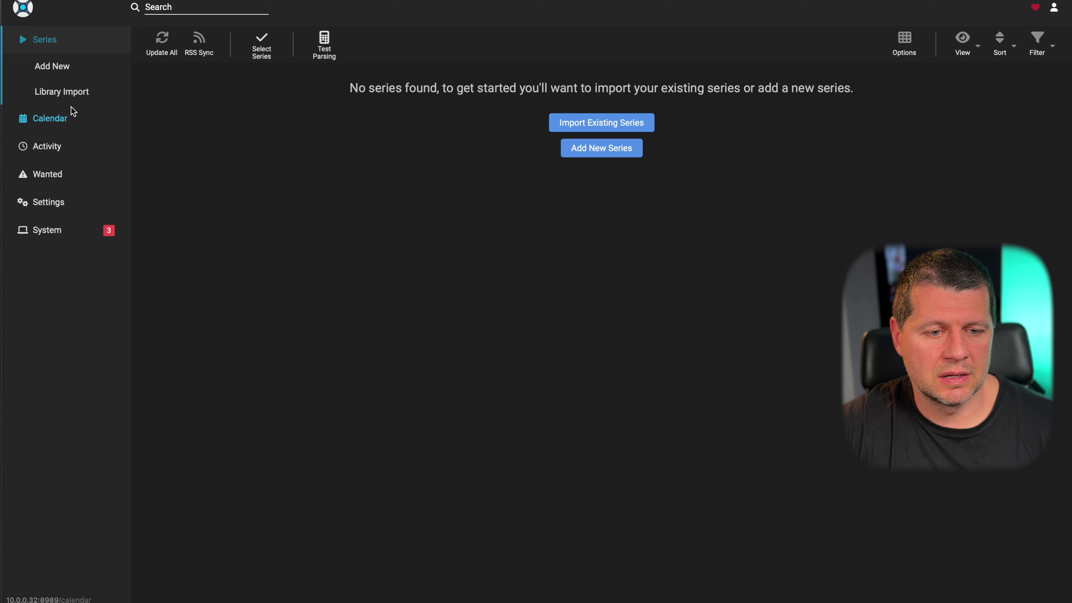
- Look at Sonarr's Calendar, System and Wanted pages, then return to Series
click(70, 108)
click(47, 179)
click(47, 123)
click(44, 39)
- Search Sonarr online for the series 'harry porter'
click(166, 11)
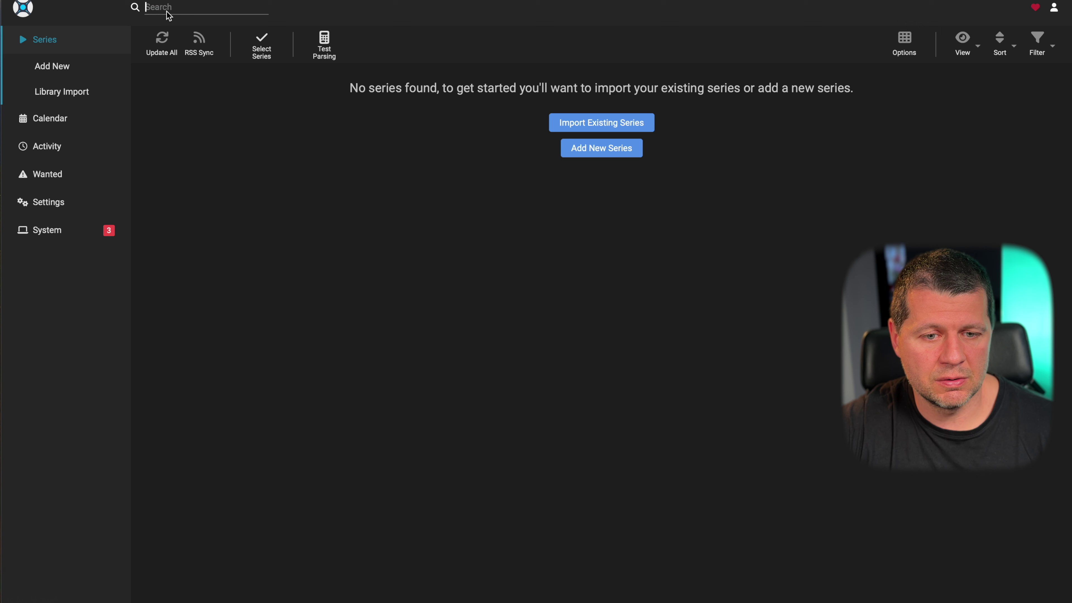
text(ha)
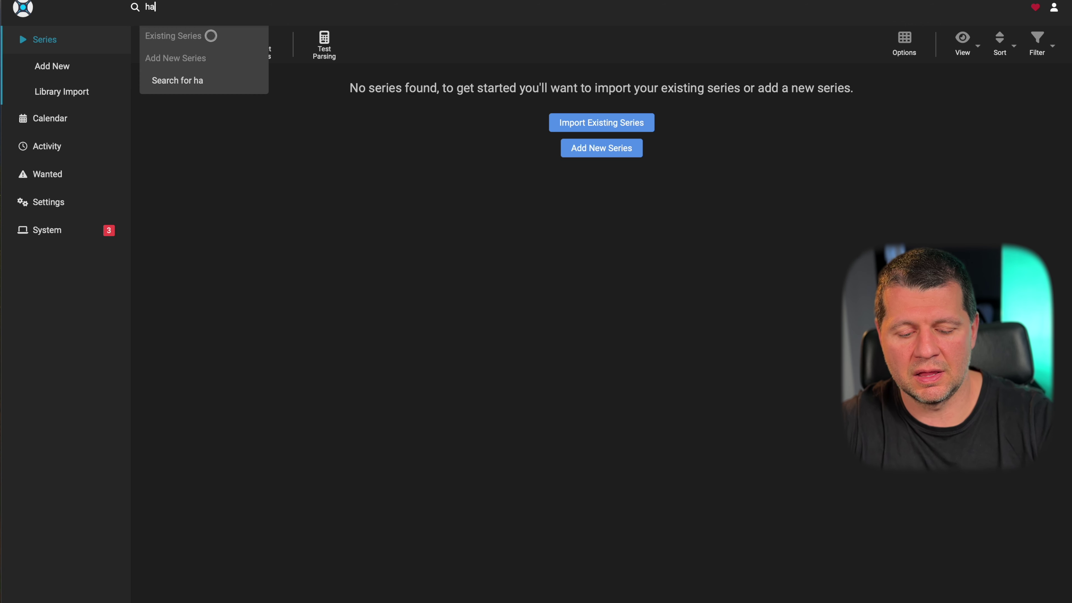
text(rry por)
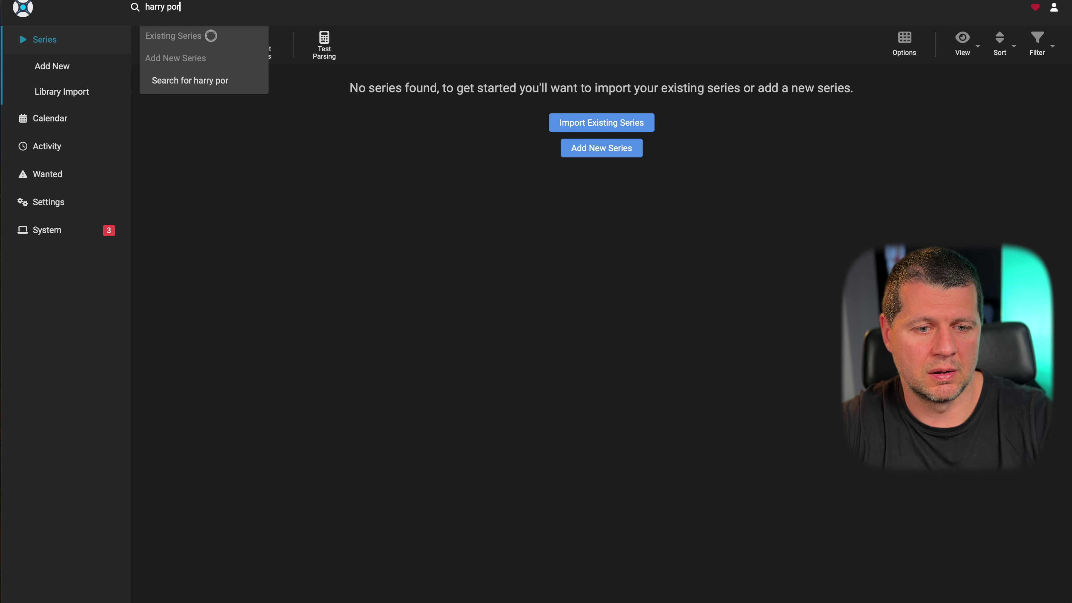
text(ter)
key(Return)
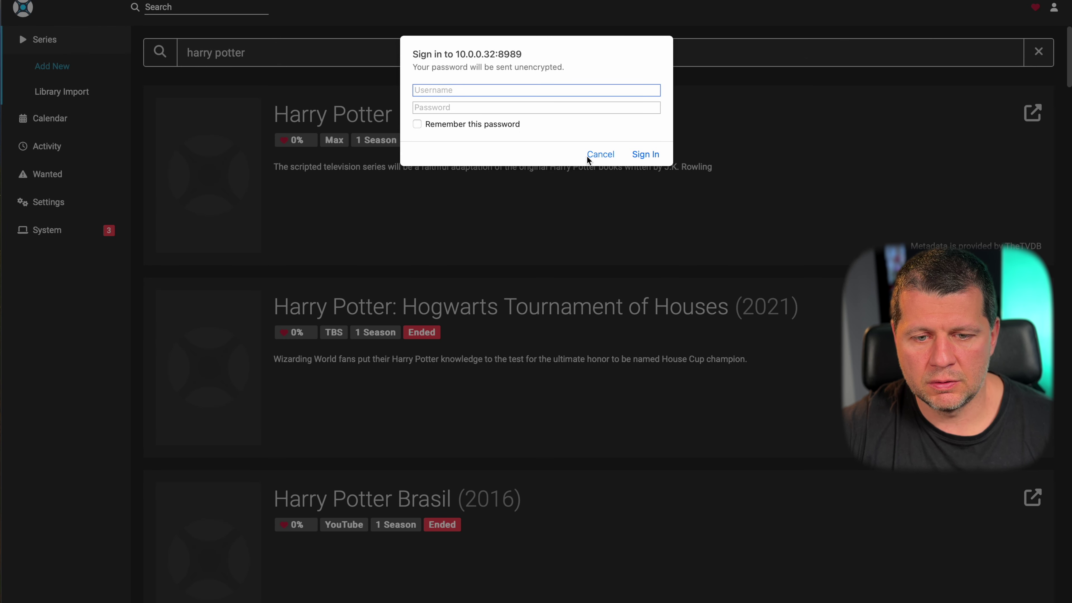
- Sign in at the browser popup with the Sonarr username and password, then scroll the results
key(Tab)
key(Return)
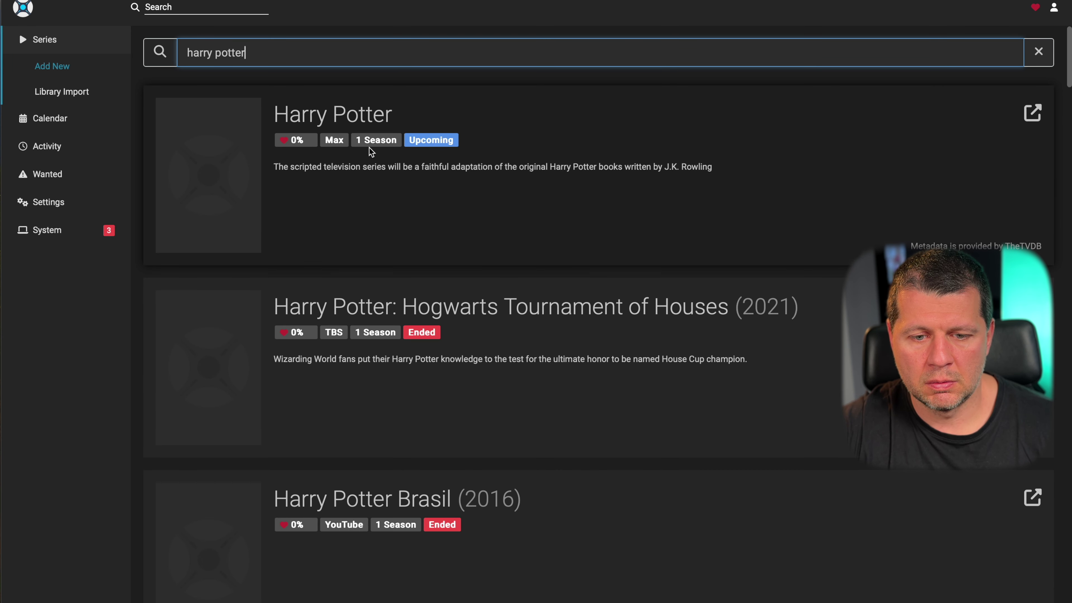
scroll(380, 190, down, 3)
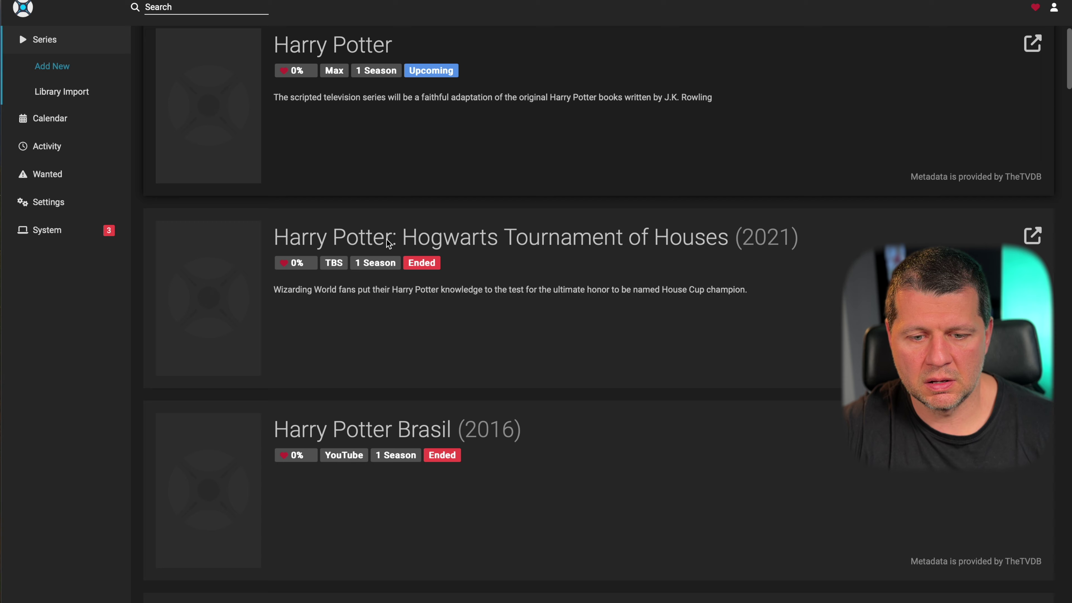
scroll(452, 240, down, 5)
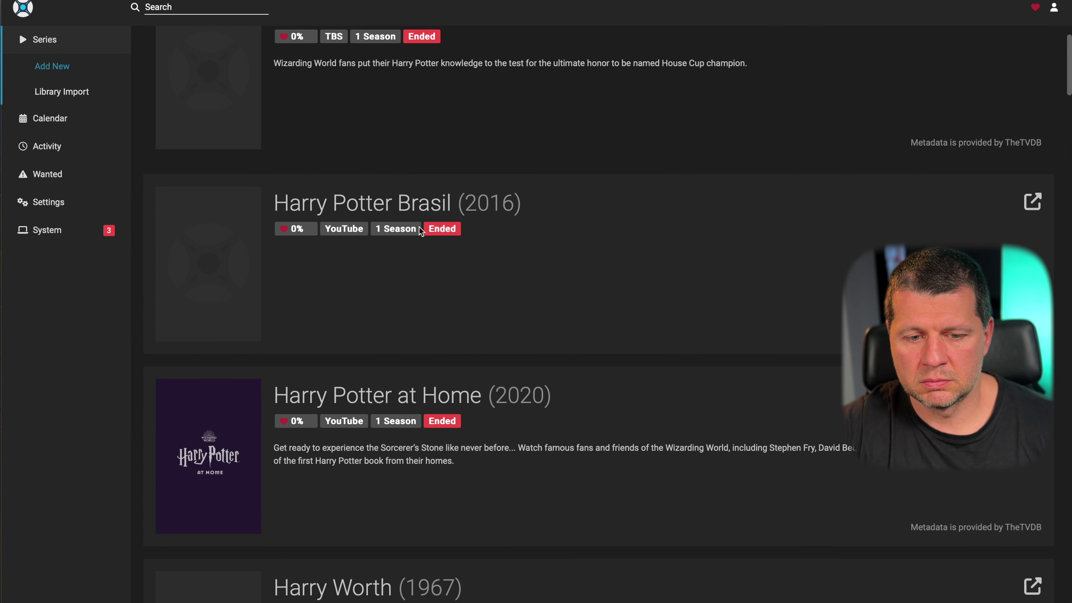
scroll(441, 228, up, 7)
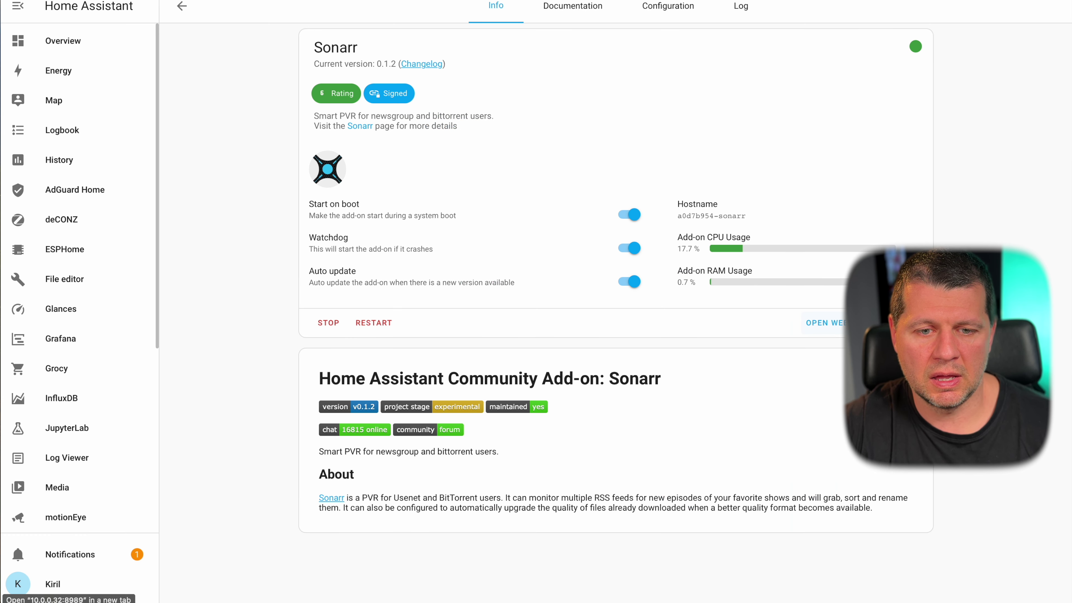
- Install the Spotify Connect add-on from the Add-on Store and skim through its readme
click(182, 6)
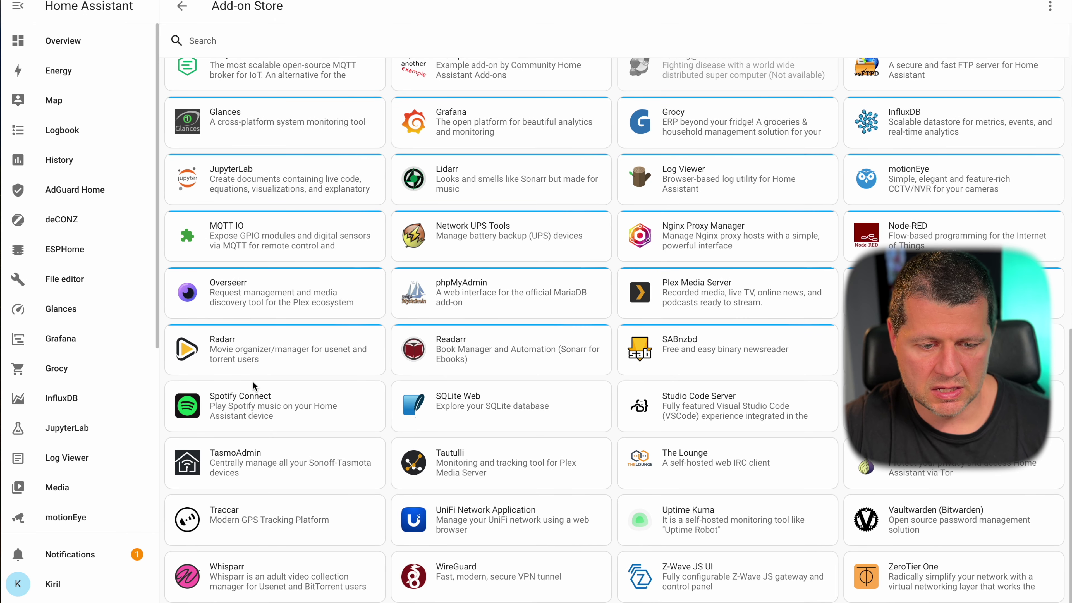
click(251, 397)
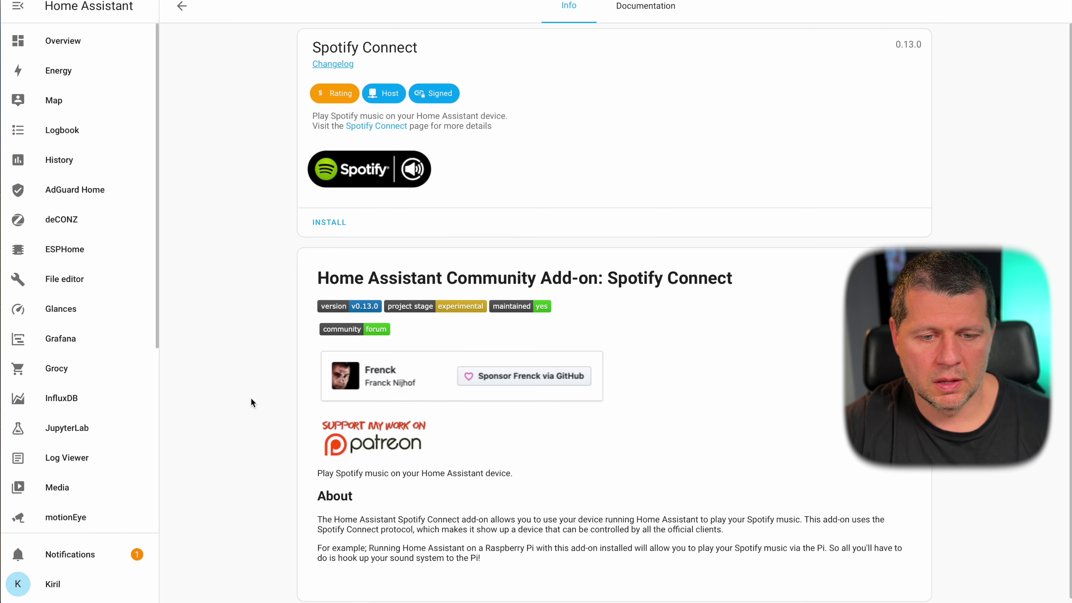
click(339, 221)
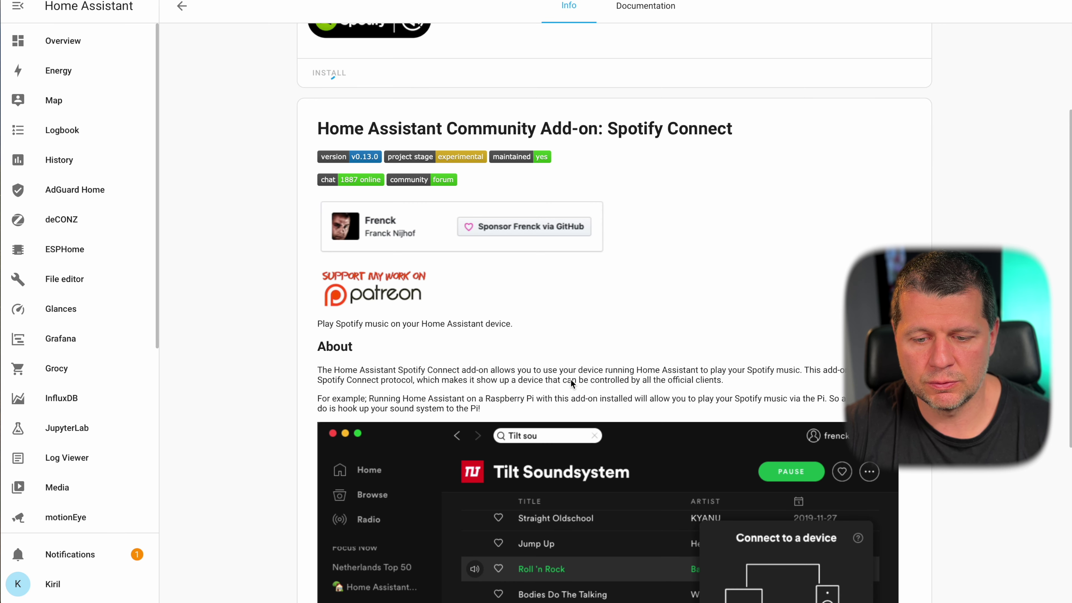
scroll(638, 379, down, 3)
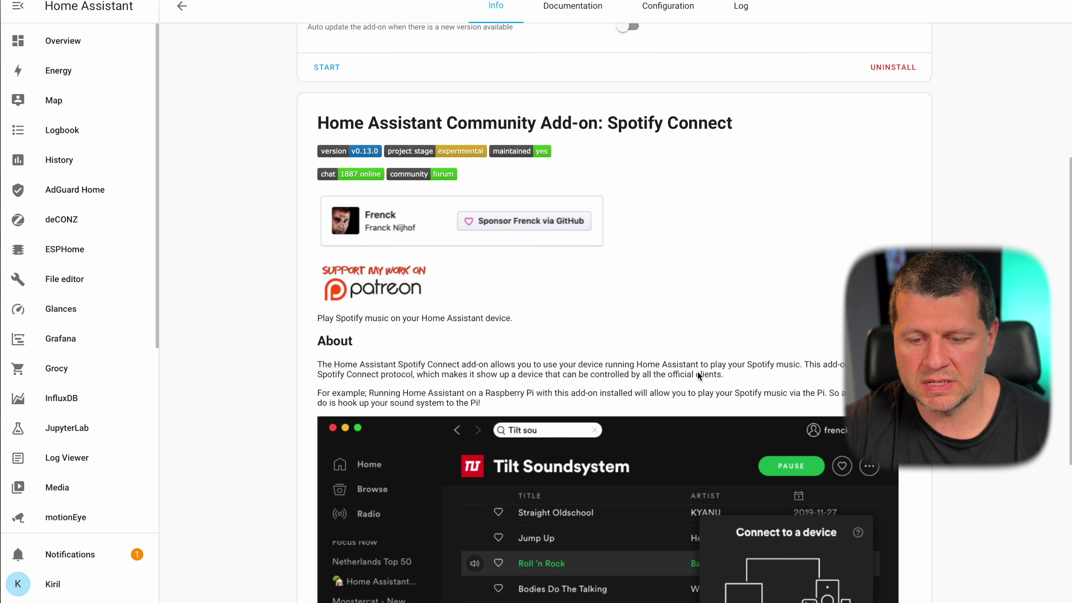
scroll(788, 368, down, 3)
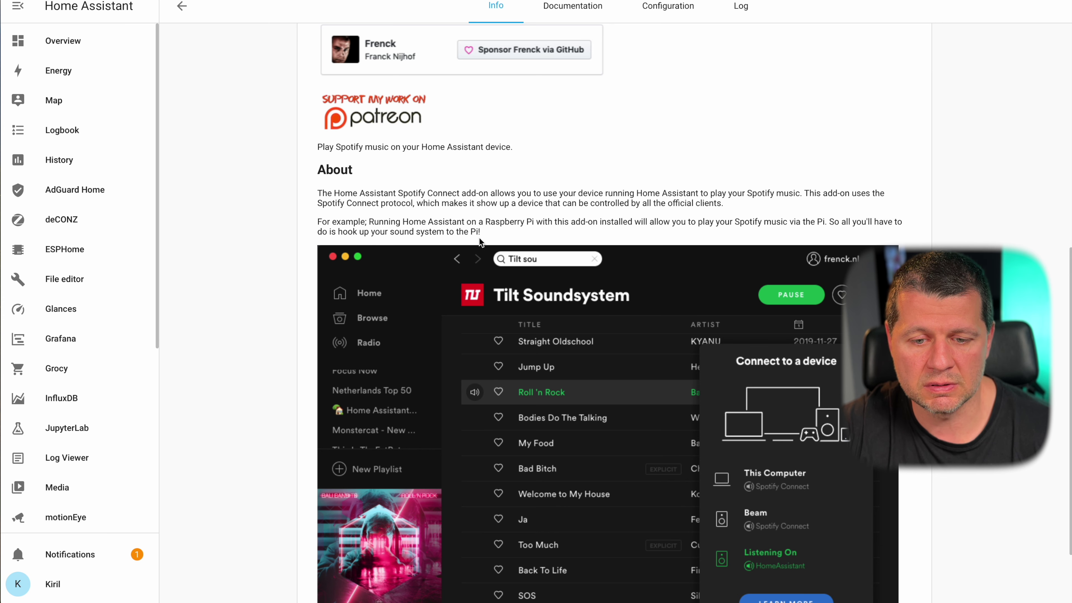
scroll(487, 235, down, 3)
scroll(487, 234, up, 4)
scroll(488, 235, up, 5)
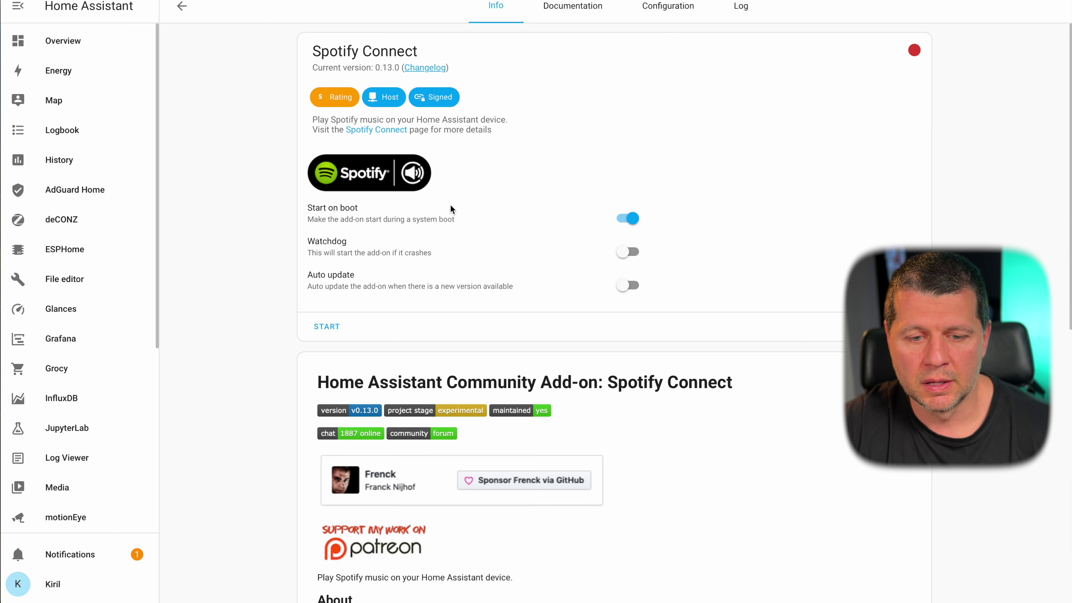
- Turn on Watchdog and Auto update for Spotify Connect and start the add-on
click(627, 248)
click(628, 281)
click(327, 322)
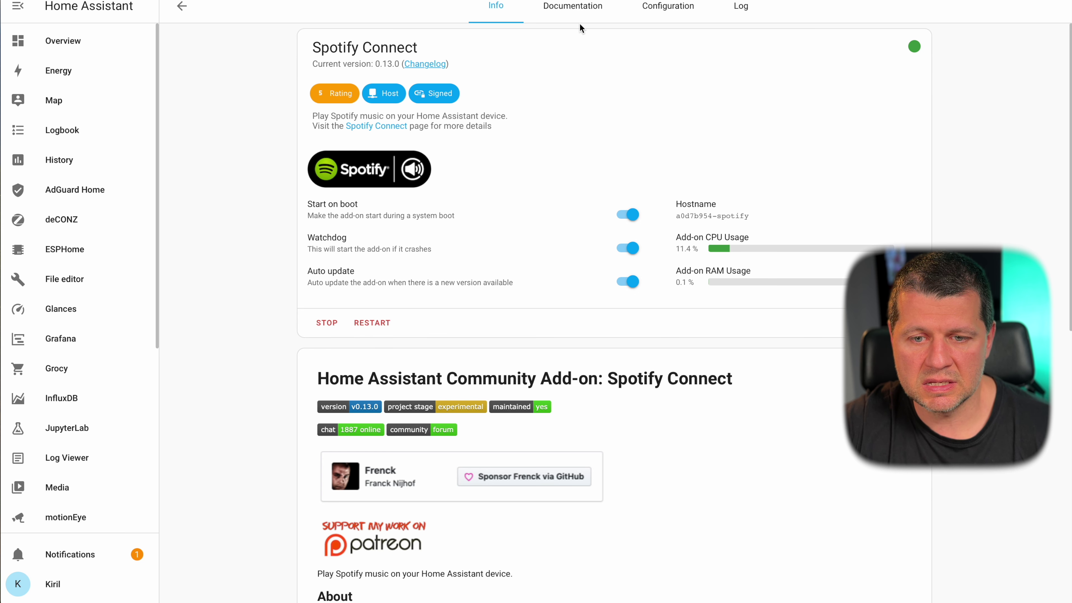
- Browse Spotify Connect's Documentation and Configuration, highlighting the username and password example lines, then return to Info
click(573, 7)
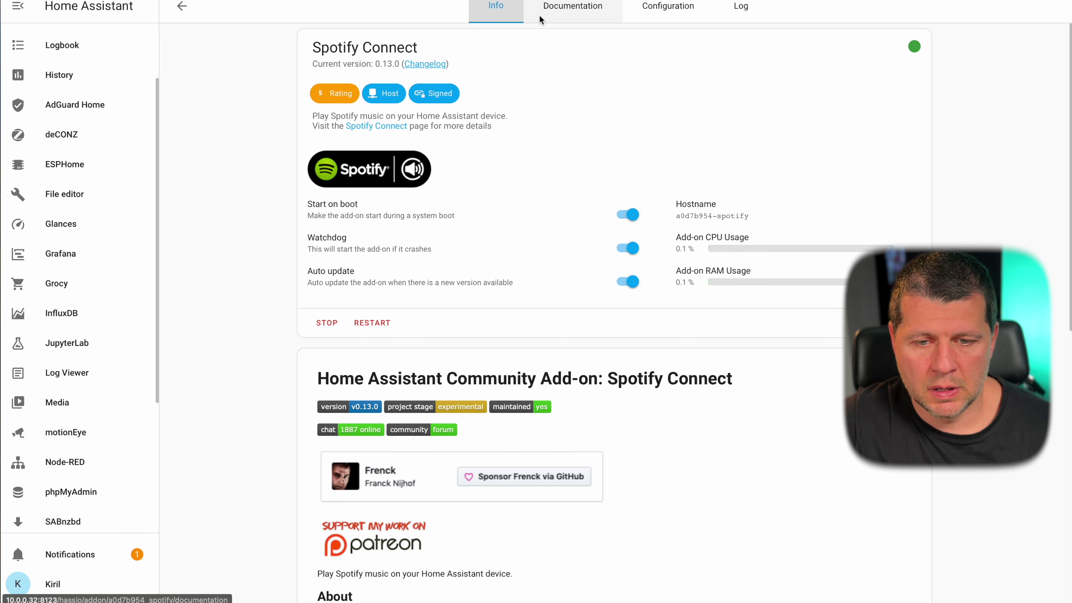
click(498, 21)
click(549, 9)
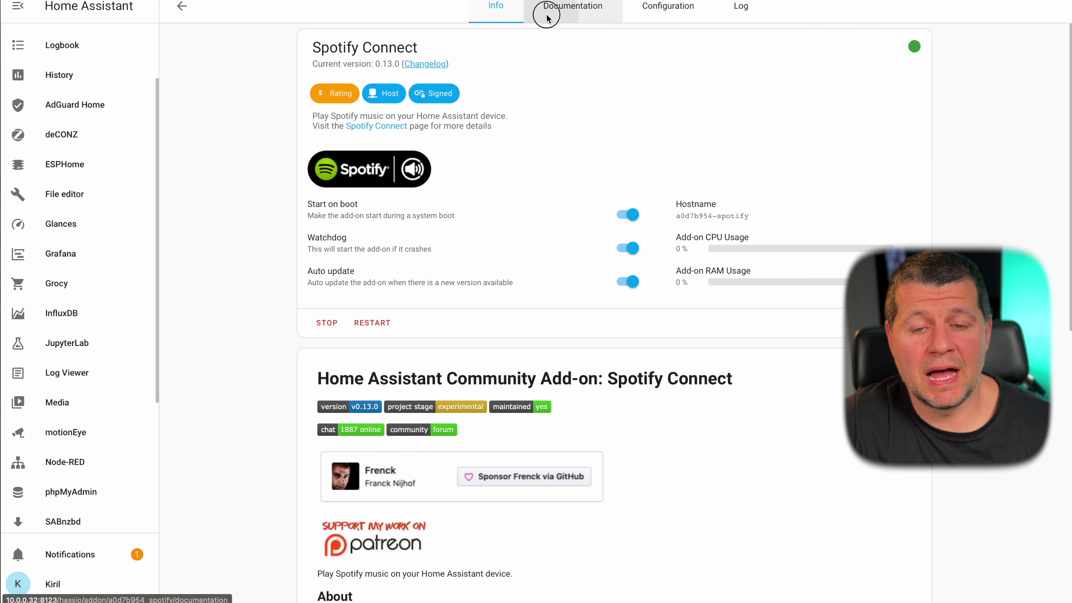
click(638, 12)
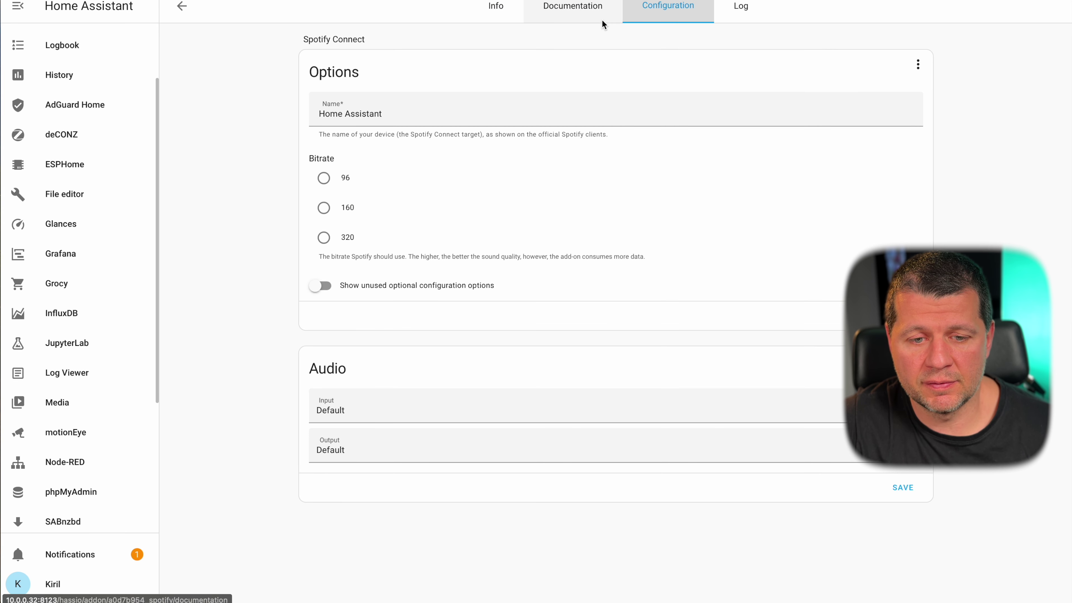
click(502, 14)
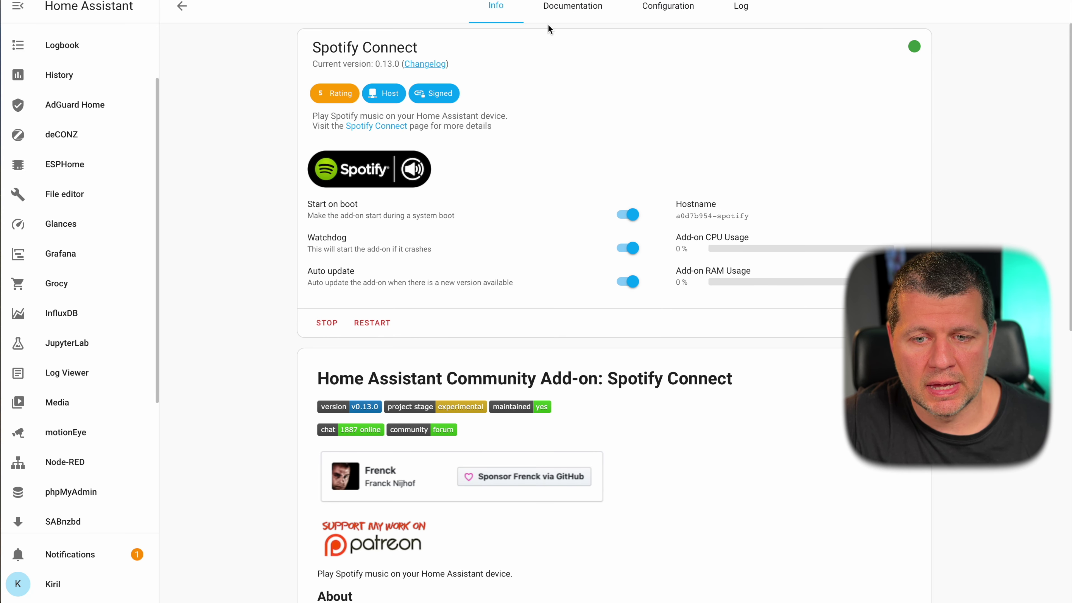
click(557, 9)
scroll(479, 237, down, 2)
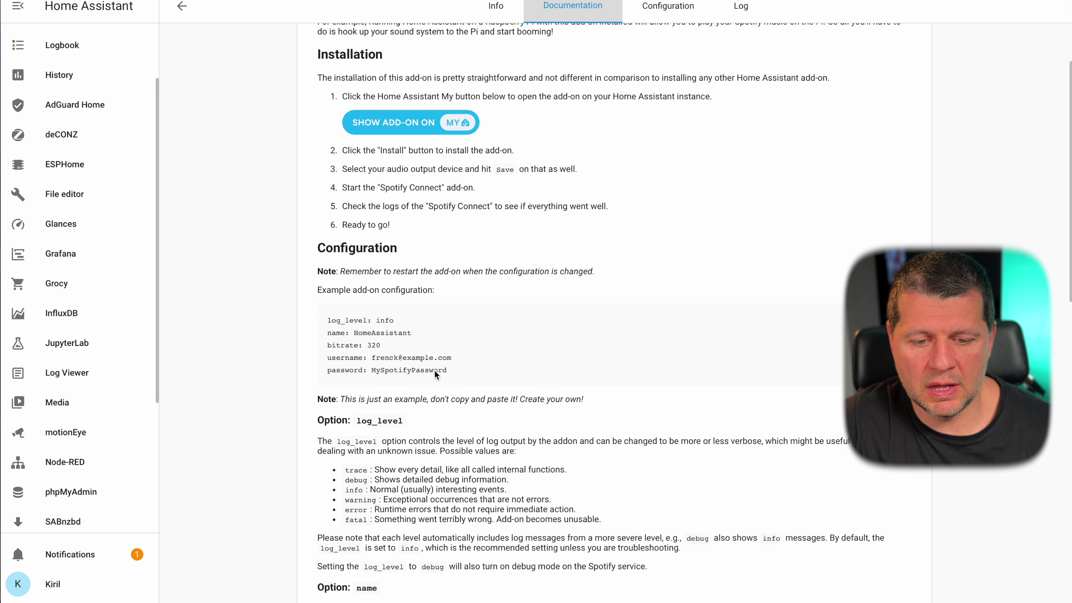
drag(470, 376, 316, 359)
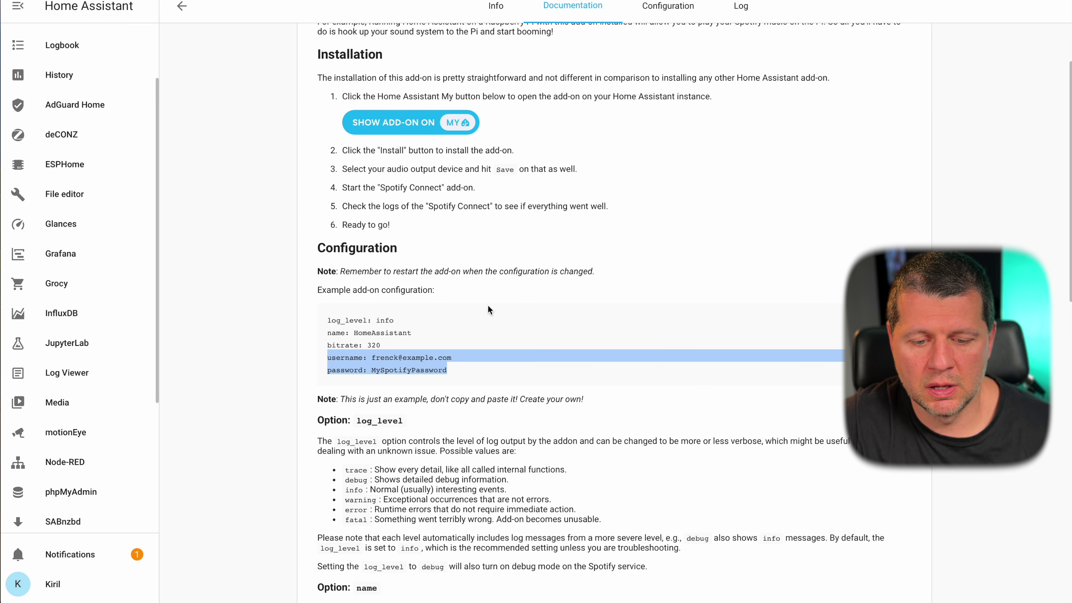
scroll(493, 317, up, 2)
click(496, 10)
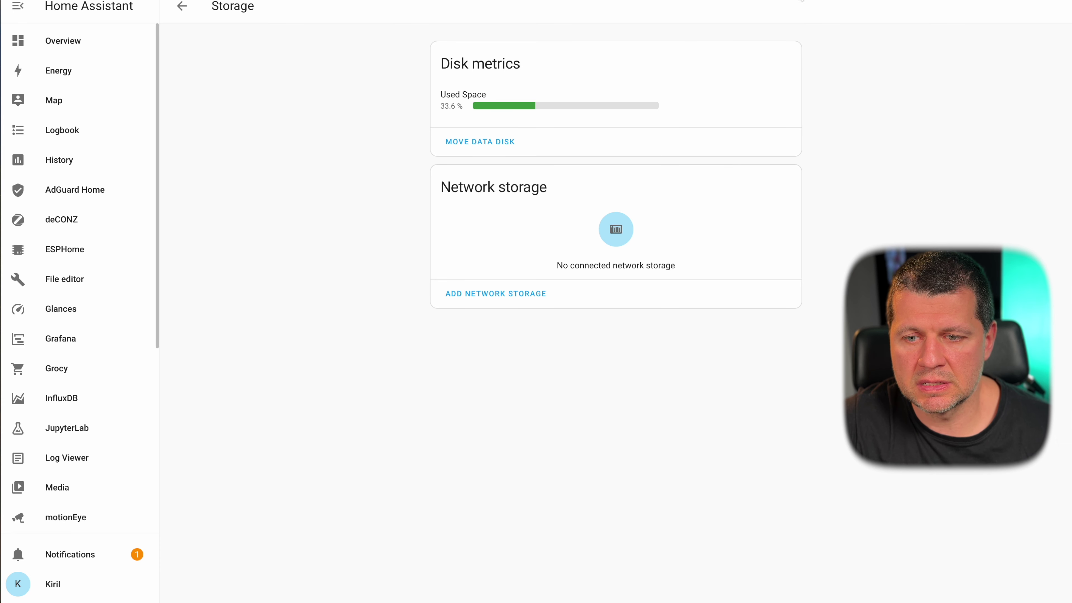
double_click(801, 1)
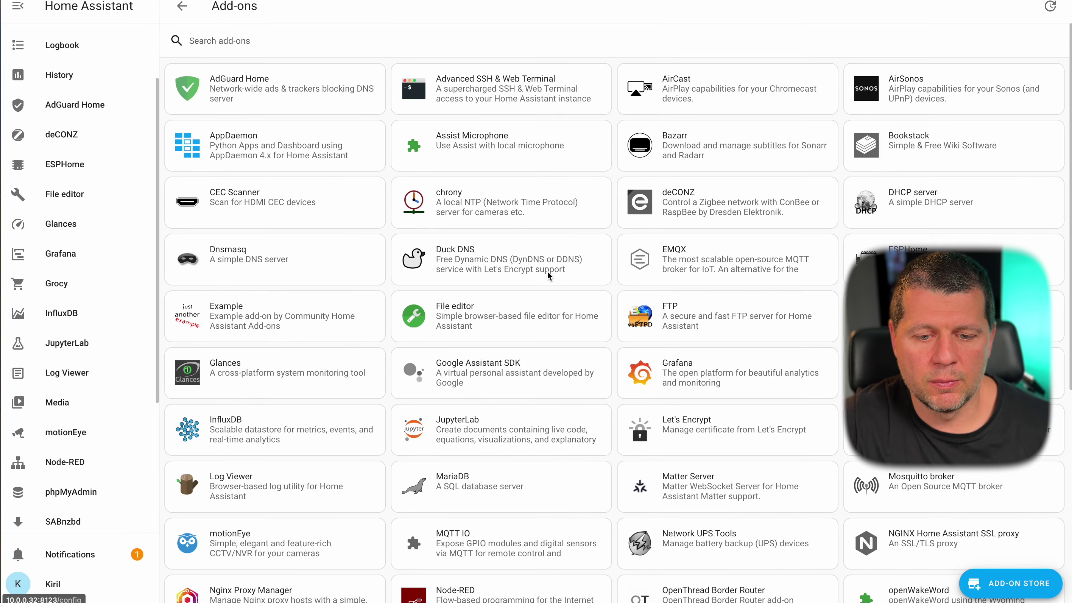
scroll(548, 276, down, 8)
- Install the SQLite Web add-on from the Add-on Store and glance at its documentation
click(1010, 582)
scroll(723, 369, down, 1)
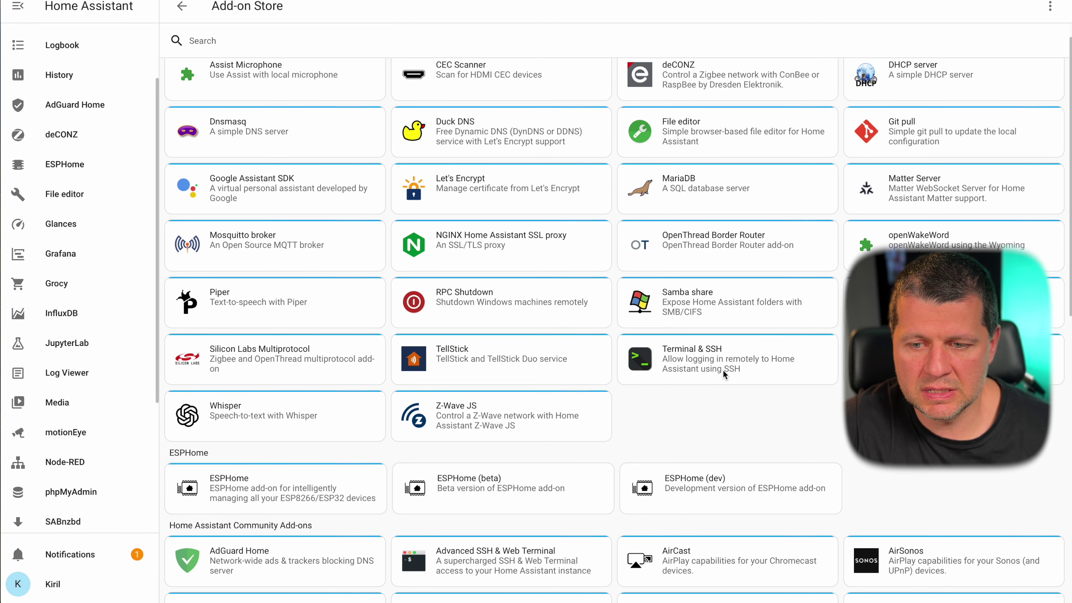
scroll(722, 369, down, 15)
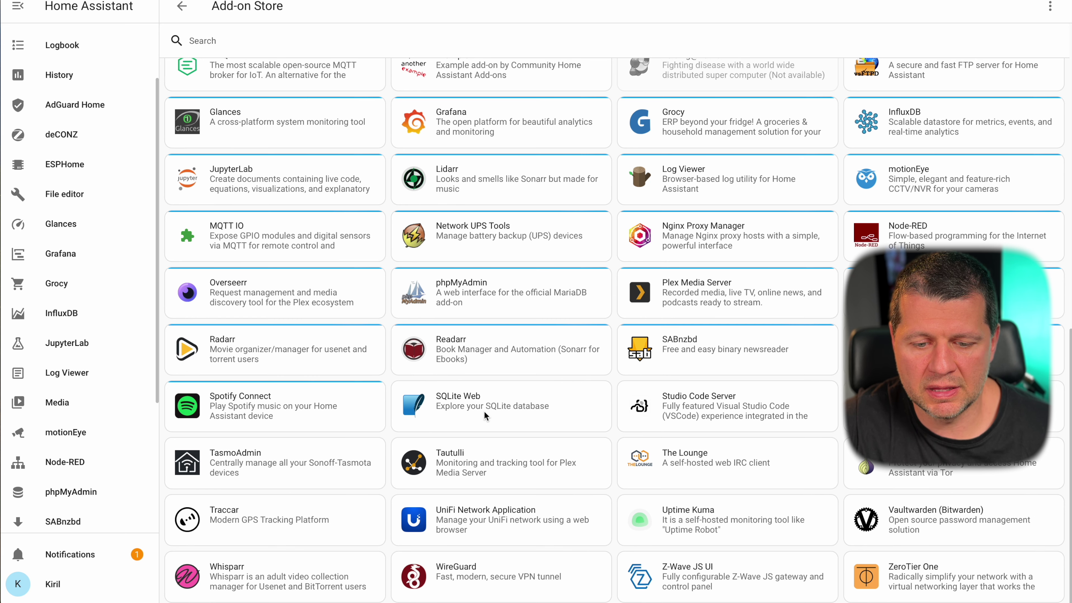
click(485, 412)
click(337, 231)
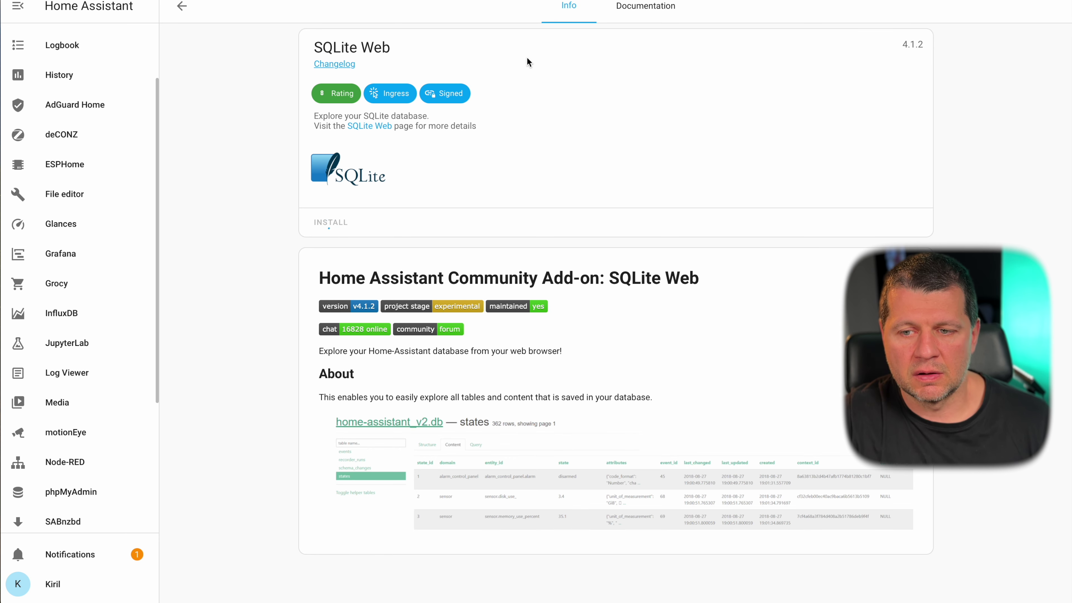
click(620, 6)
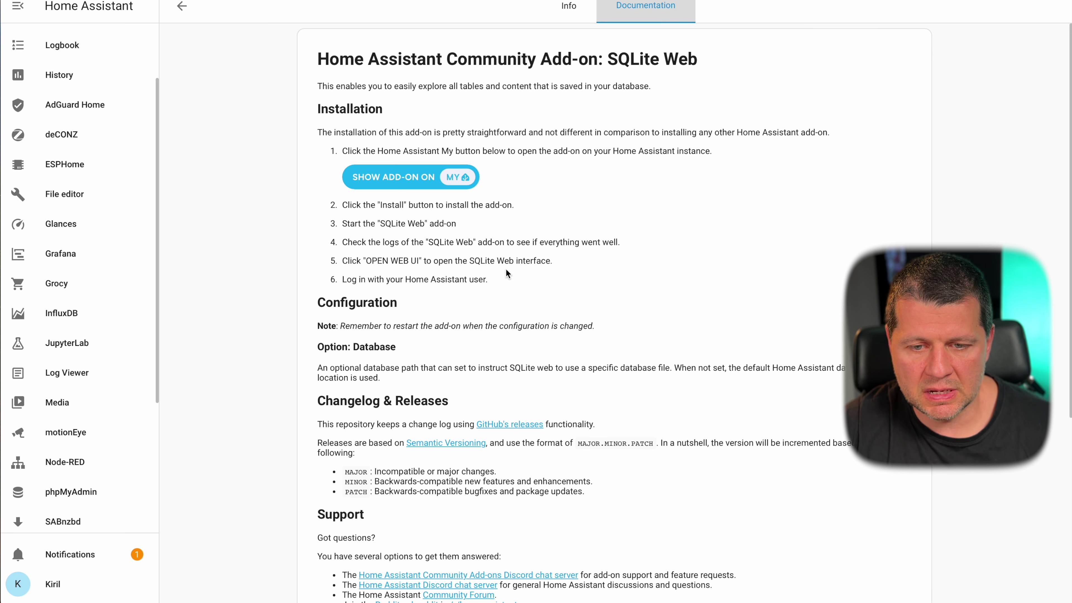
click(567, 22)
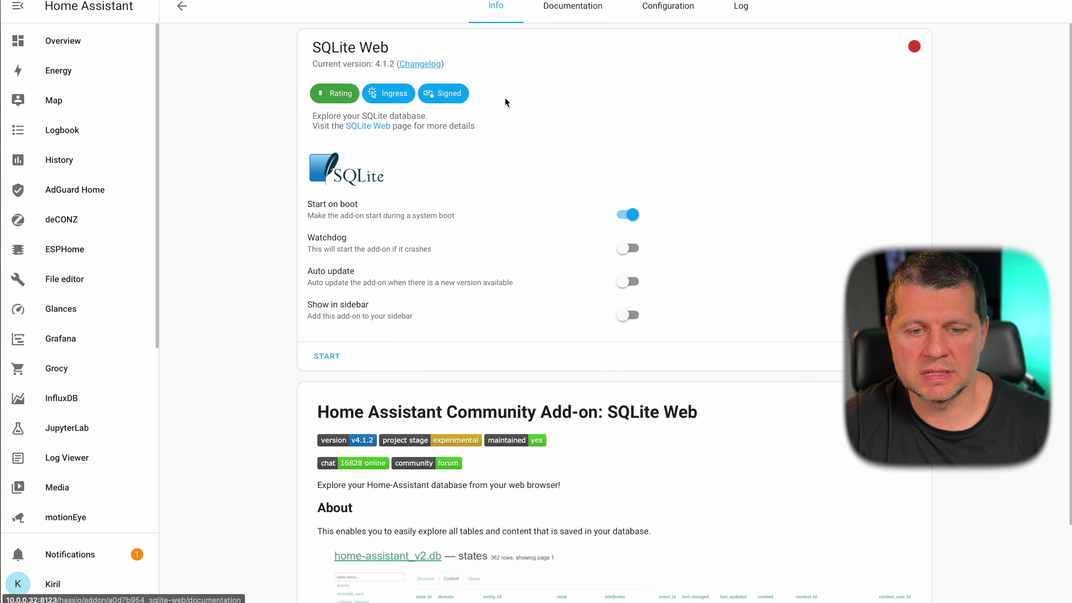
- Enable Watchdog, Auto update and Show in sidebar for SQLite Web, start it, and open it in a new tab
click(627, 248)
click(623, 280)
click(636, 314)
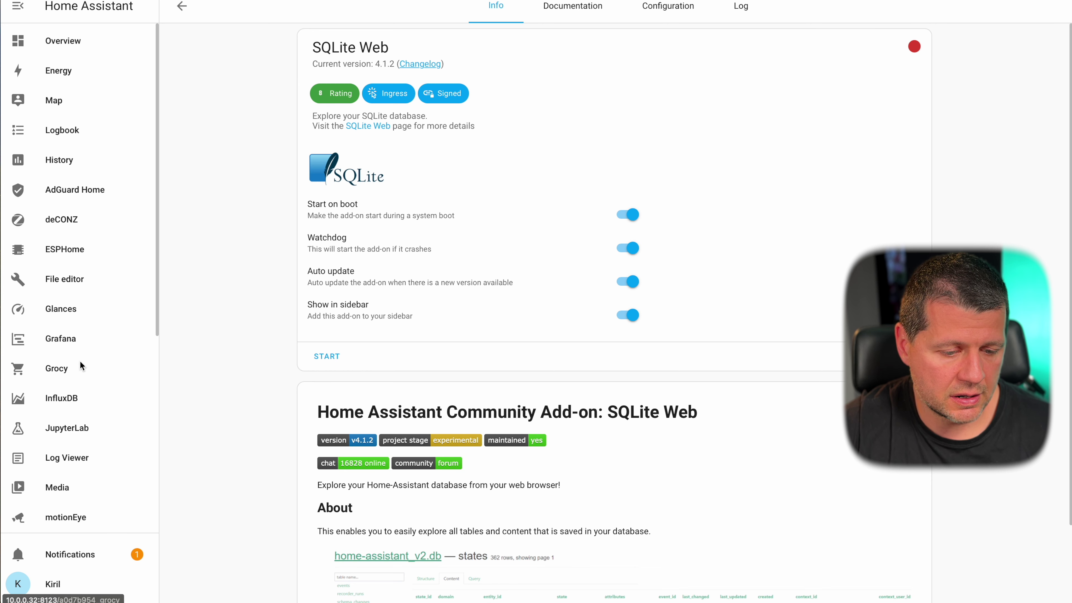
scroll(84, 364, down, 1)
click(326, 355)
scroll(79, 336, down, 7)
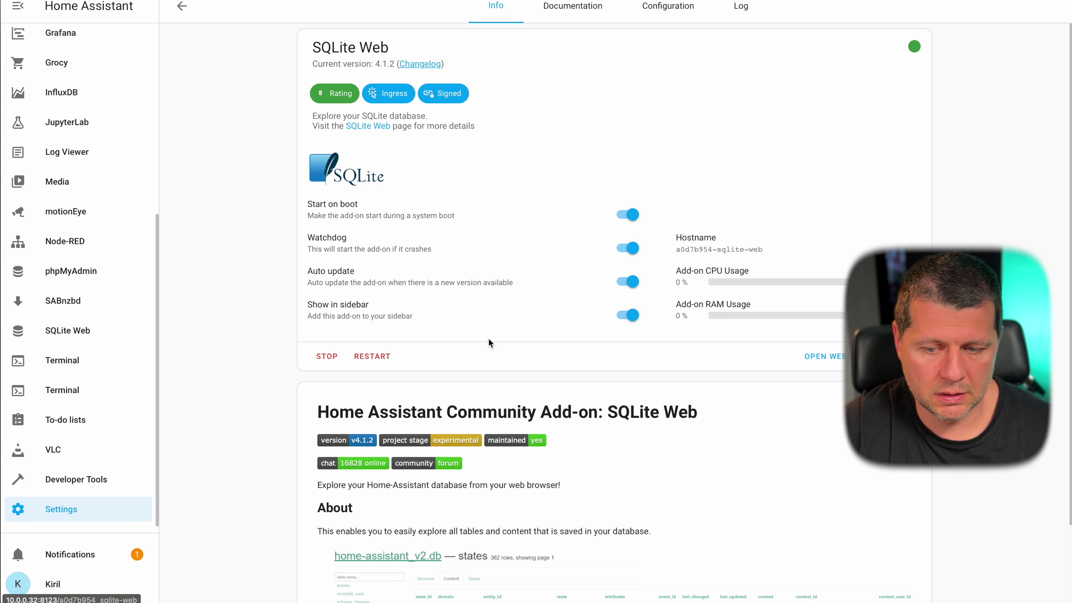
right_click(66, 340)
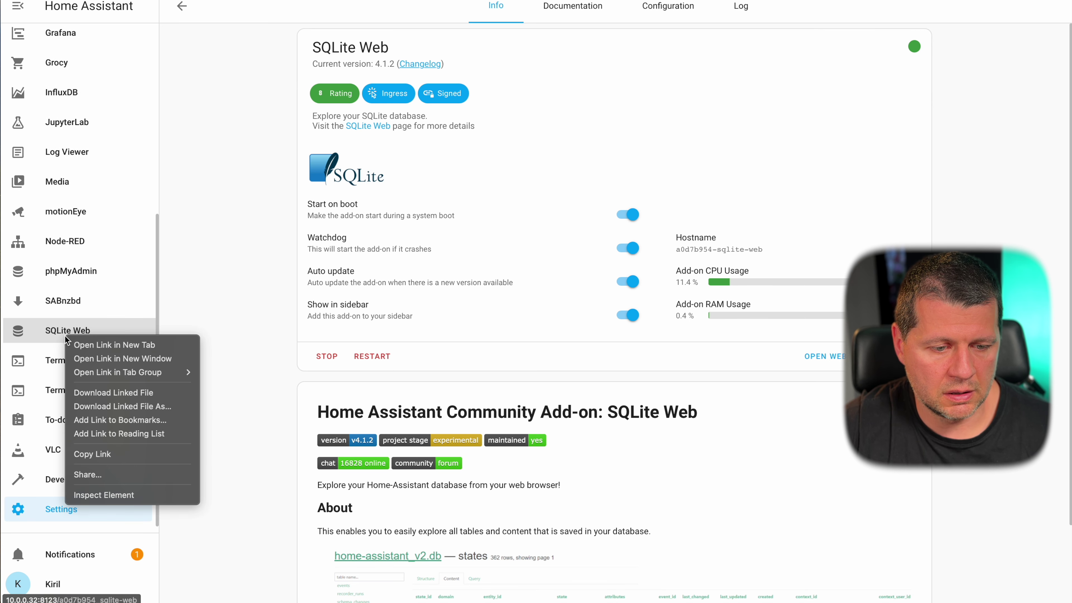
click(86, 345)
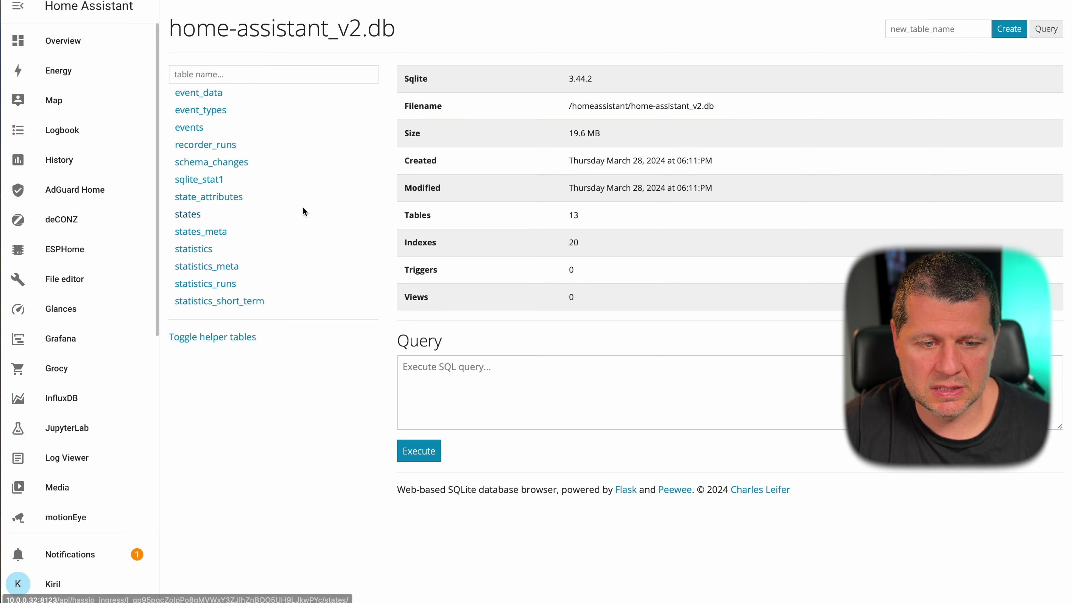
- Inspect the structure of the event_data, event_types, events, schema_changes and statistics tables
click(209, 94)
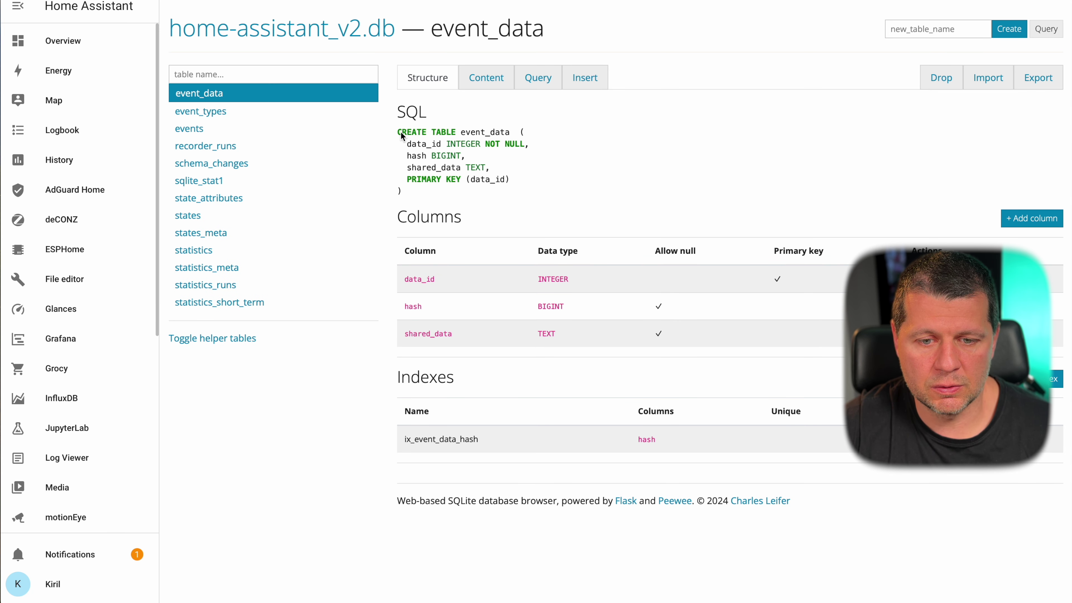
drag(401, 131, 422, 198)
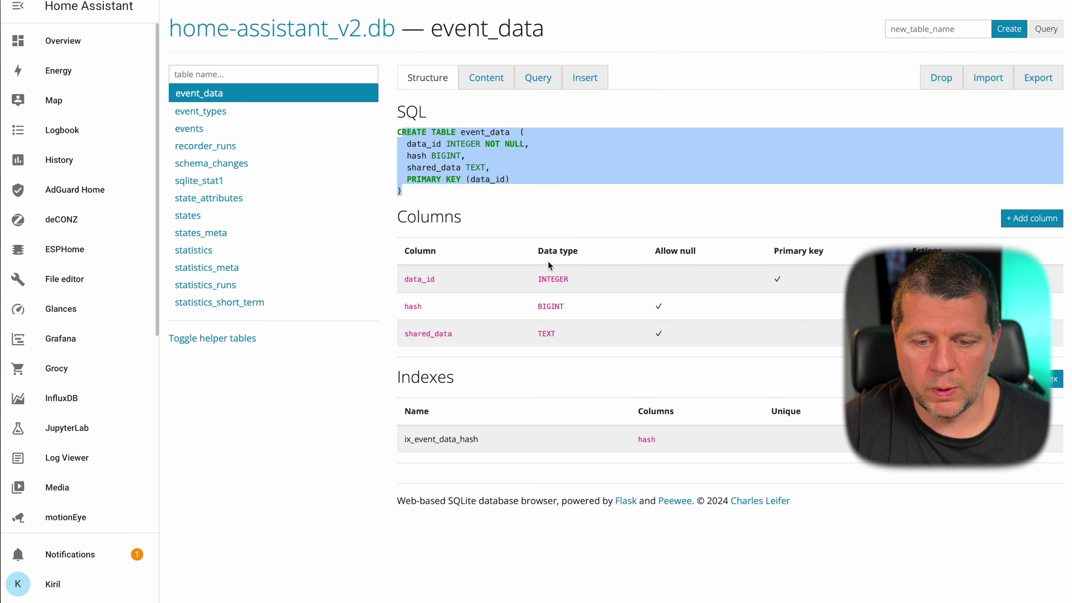
click(212, 114)
click(203, 128)
click(205, 164)
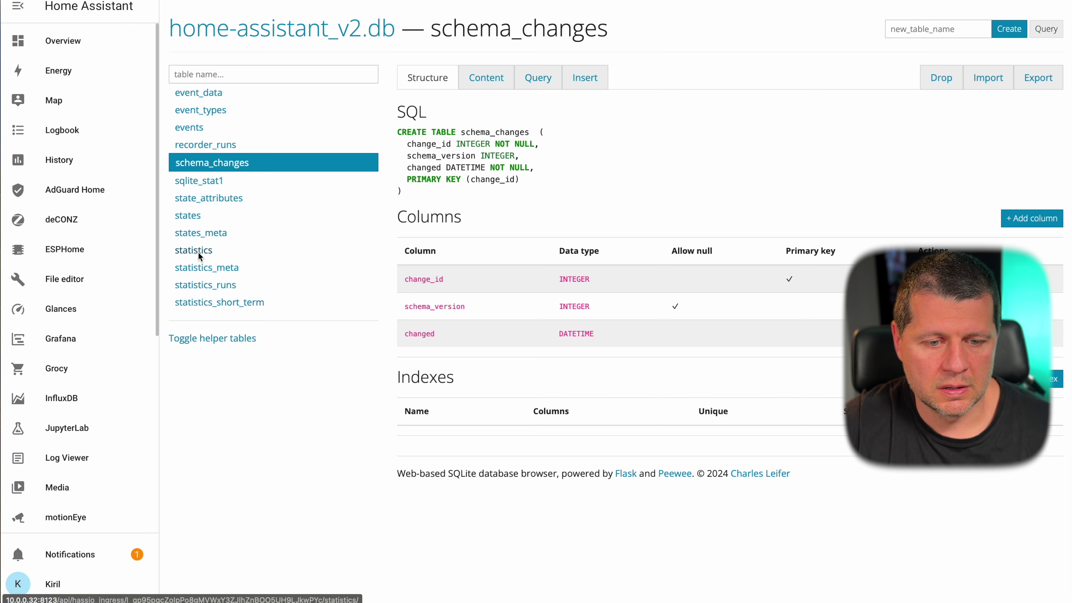
click(198, 251)
scroll(573, 295, down, 10)
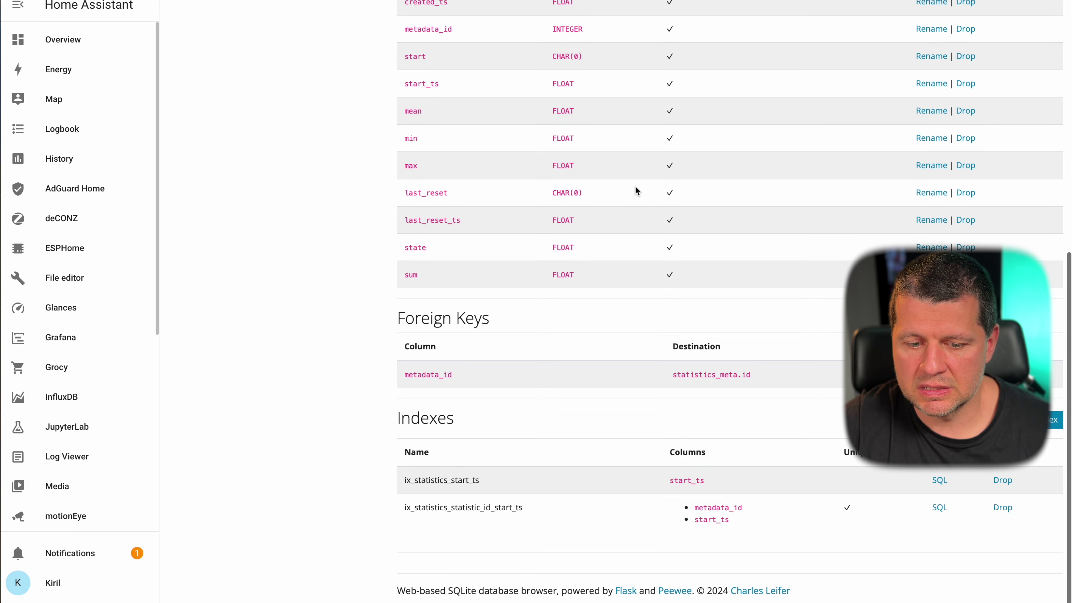
scroll(636, 190, up, 10)
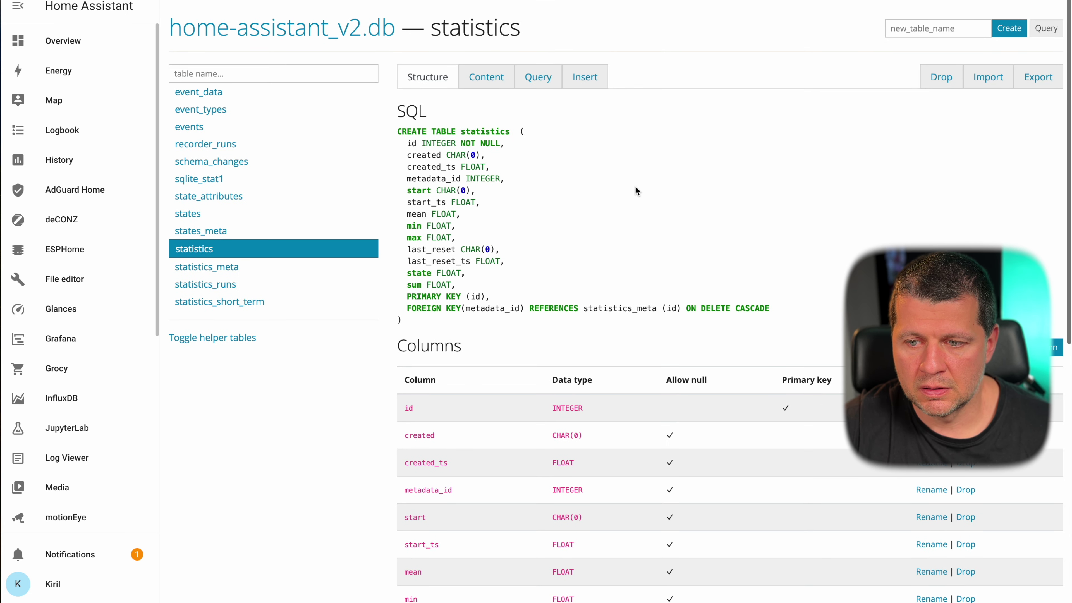
scroll(635, 186, down, 10)
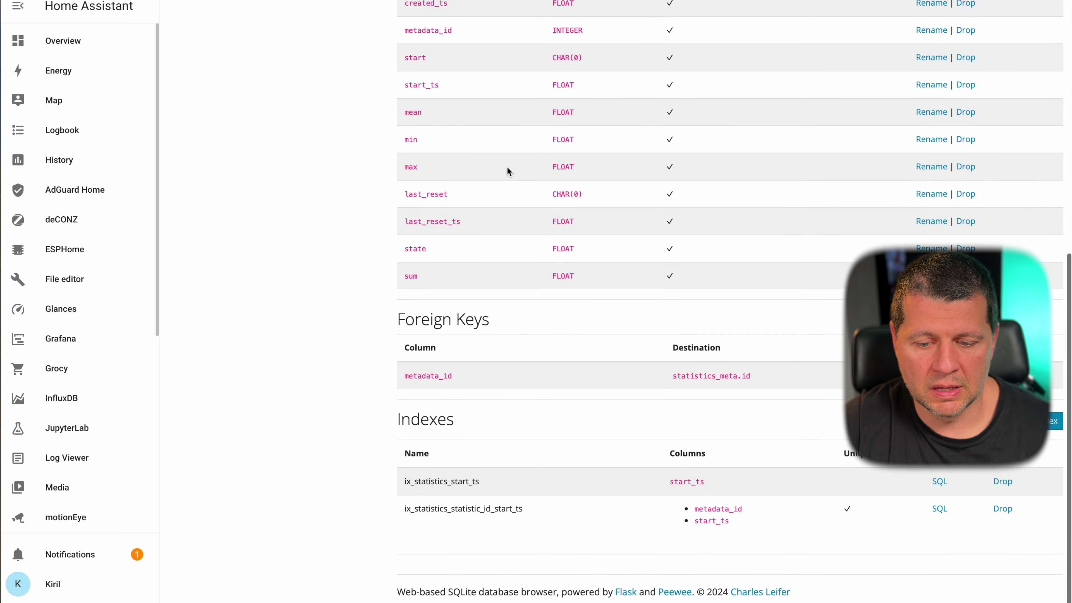
scroll(507, 167, up, 10)
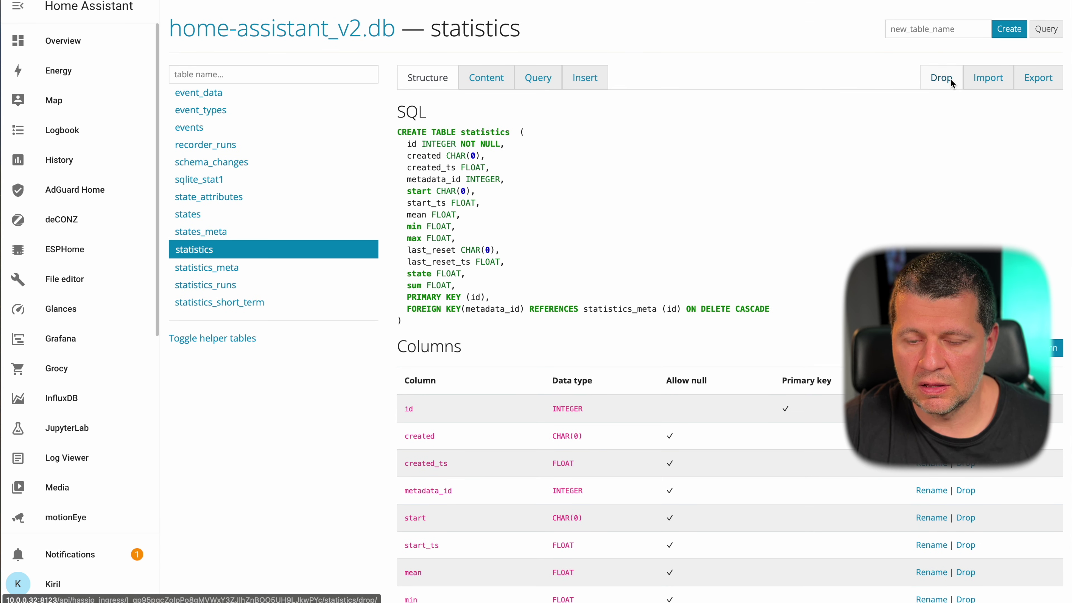
- Open states_meta, states, state_attributes, statistics_short_term and statistics_meta, then view statistics_meta's rows
click(204, 231)
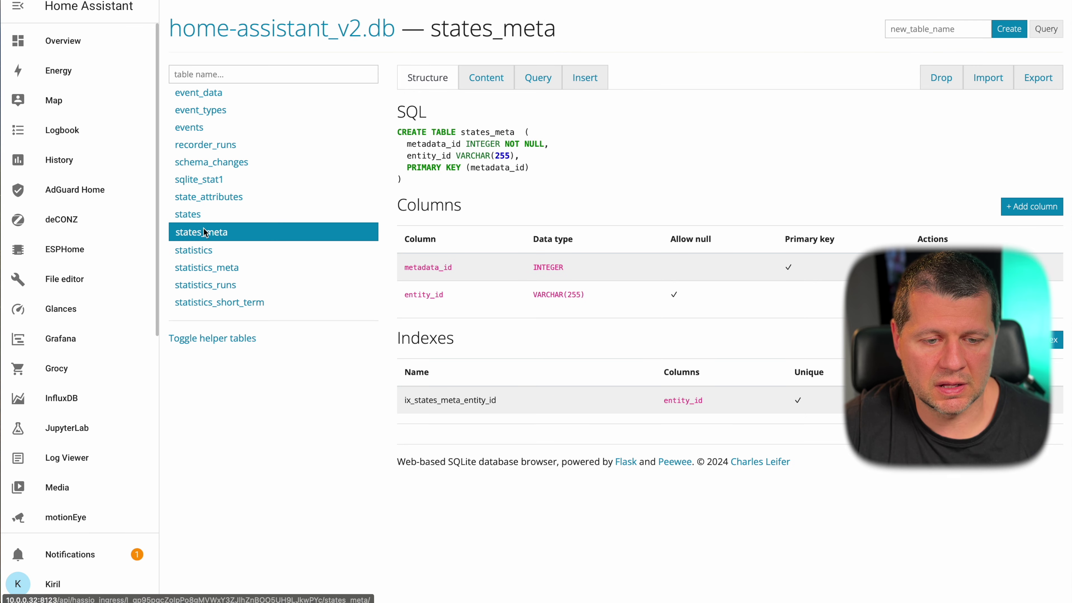
click(198, 222)
click(204, 199)
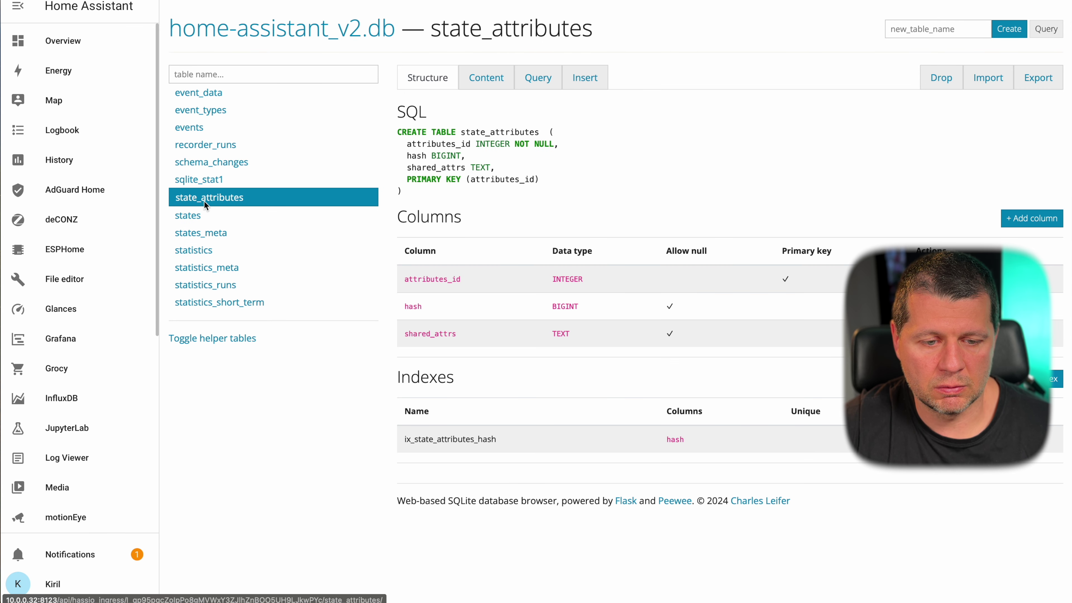
click(201, 311)
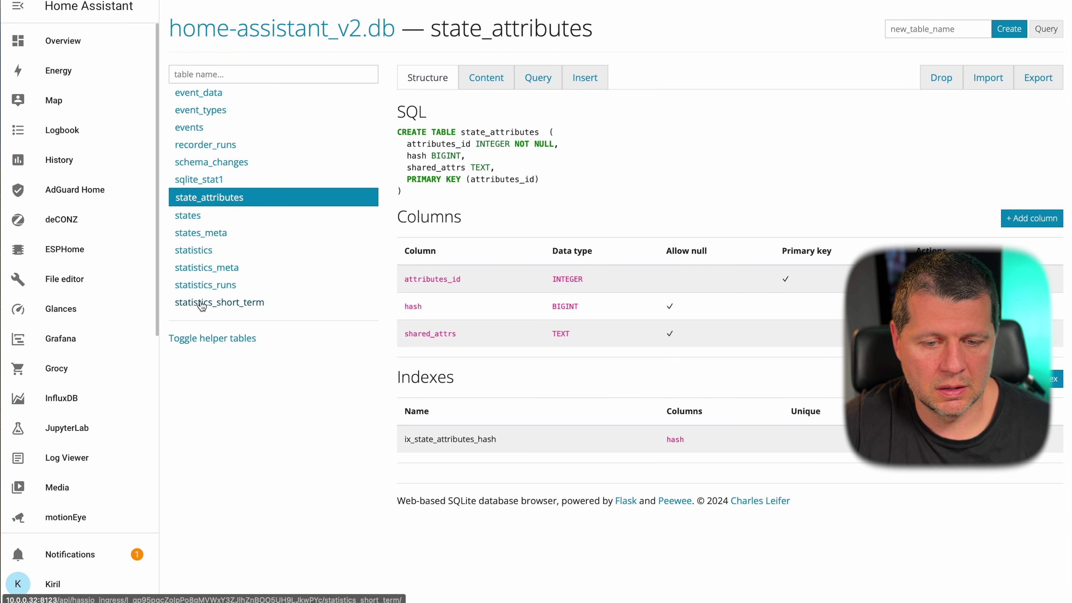
click(206, 267)
scroll(516, 294, down, 2)
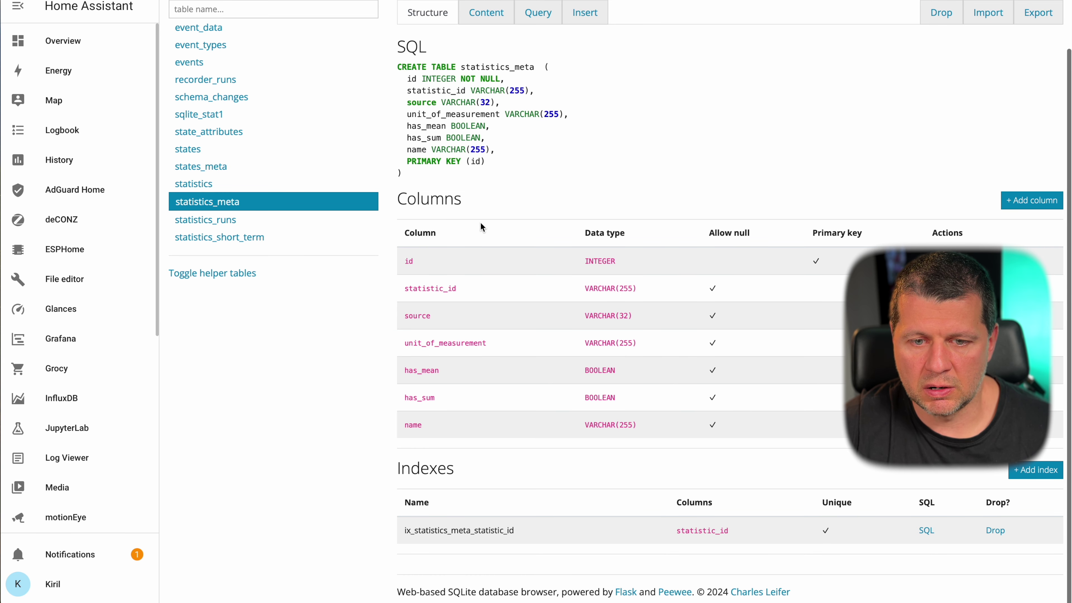
scroll(481, 227, up, 2)
click(487, 79)
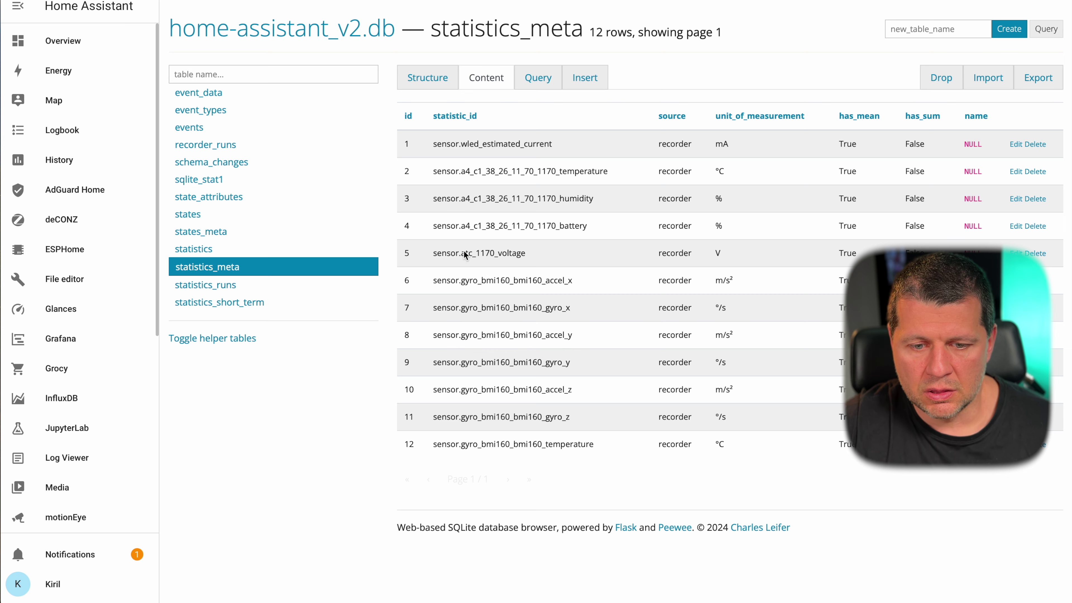
- View the stored rows of the state_attributes and events tables
click(209, 198)
click(503, 80)
scroll(589, 284, down, 1)
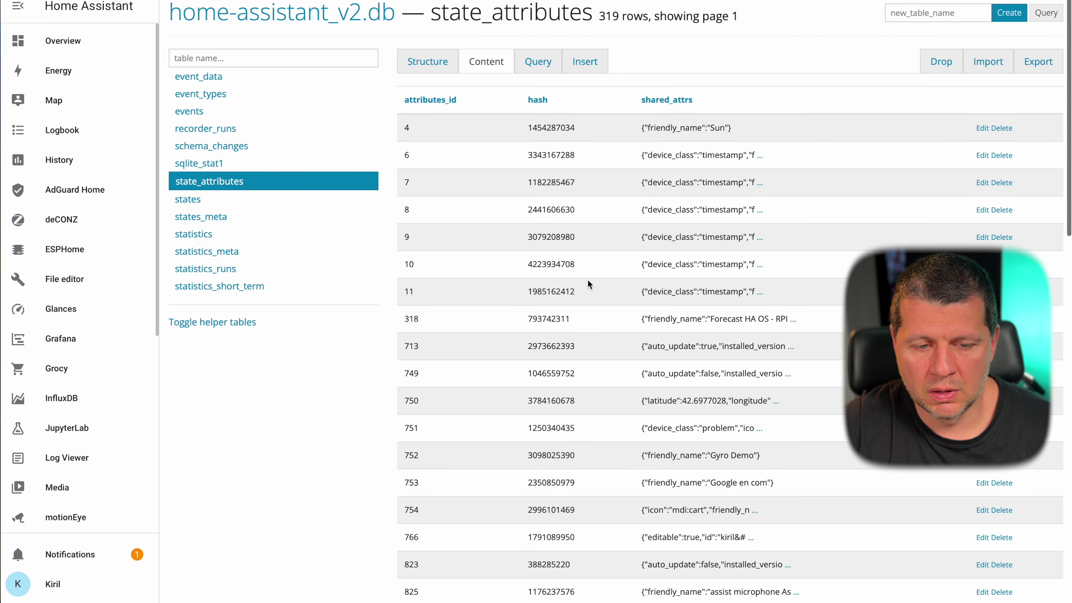
click(200, 114)
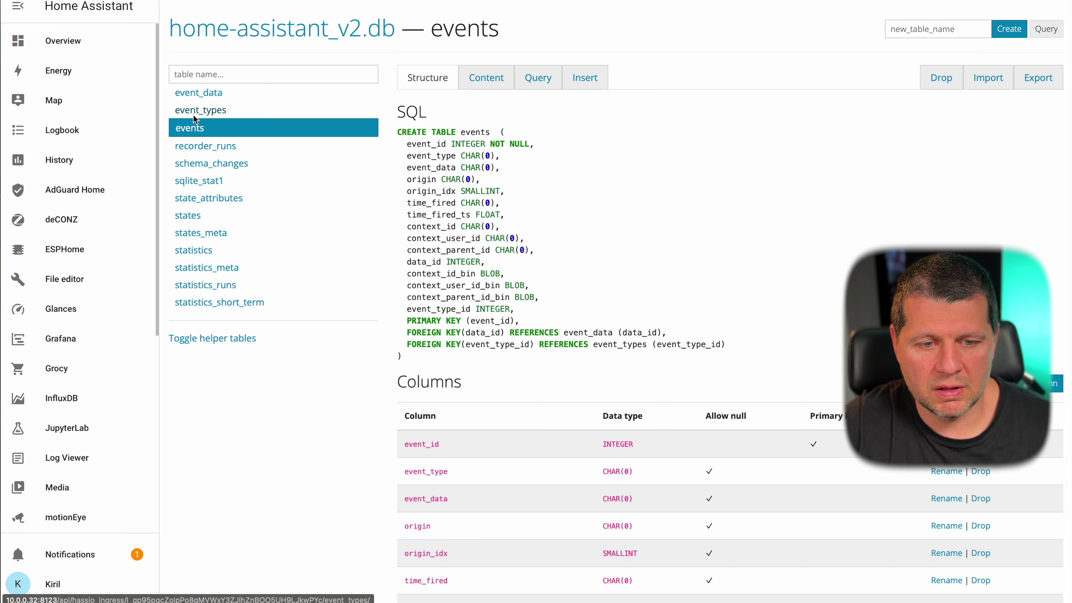
click(491, 80)
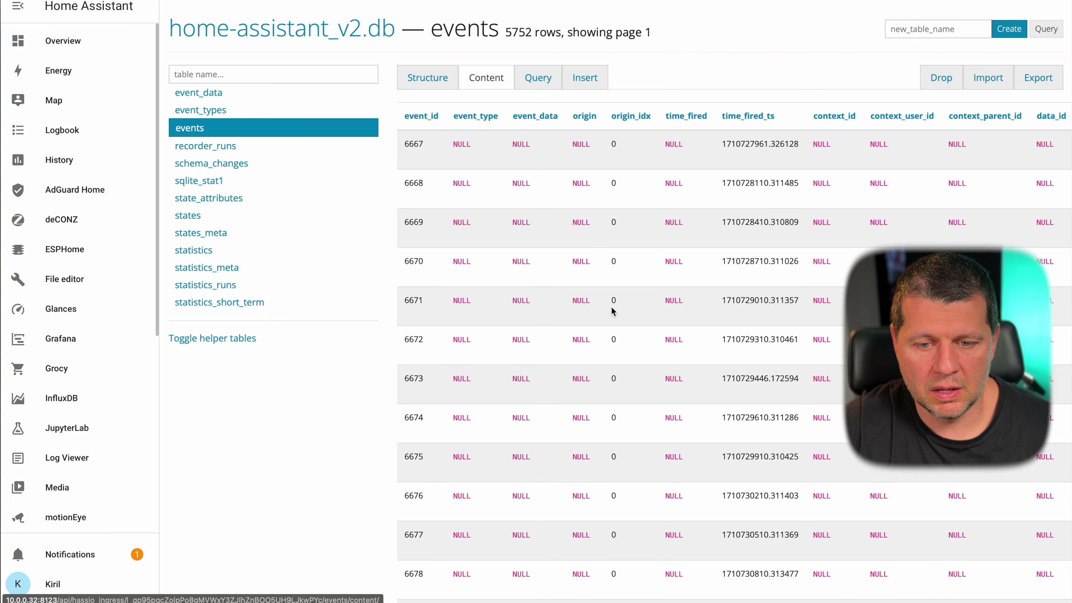
scroll(616, 335, down, 1)
scroll(617, 340, down, 2)
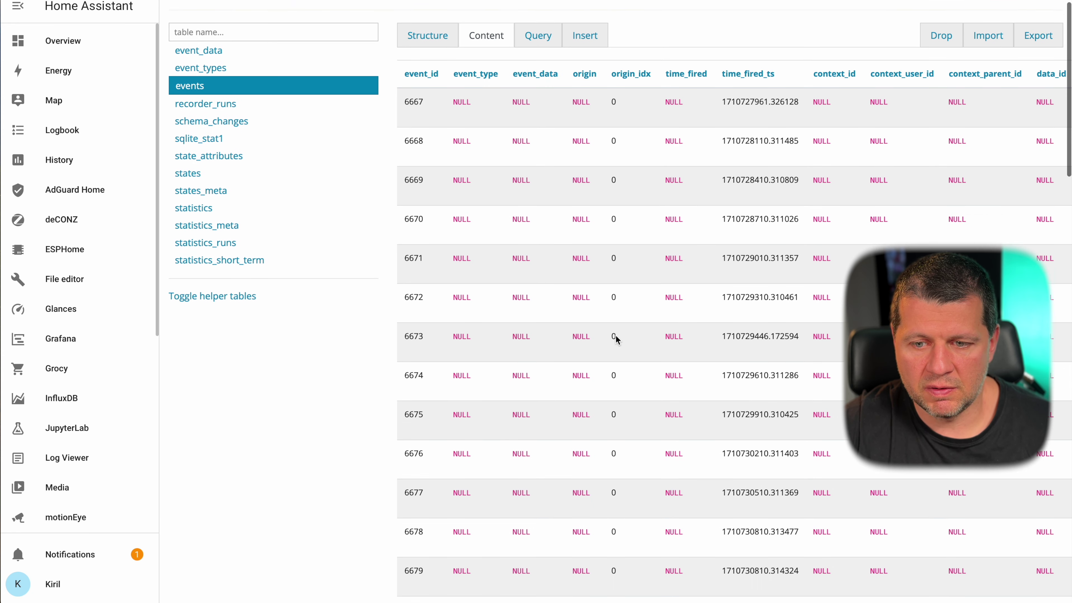
scroll(617, 339, right, 8)
scroll(615, 335, left, 9)
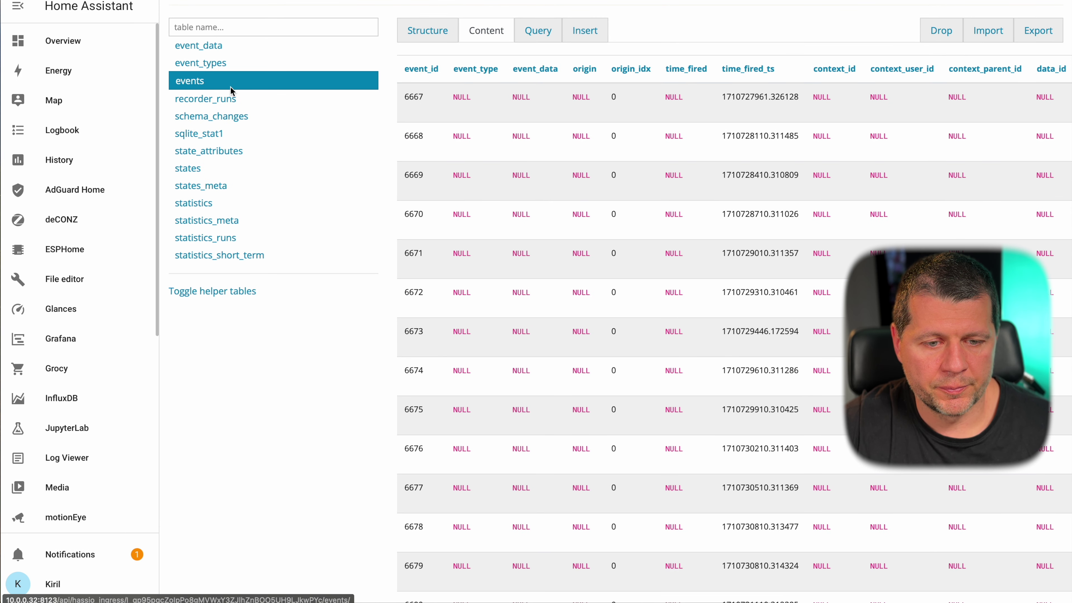
- View and scroll through the rows of the states table
click(209, 170)
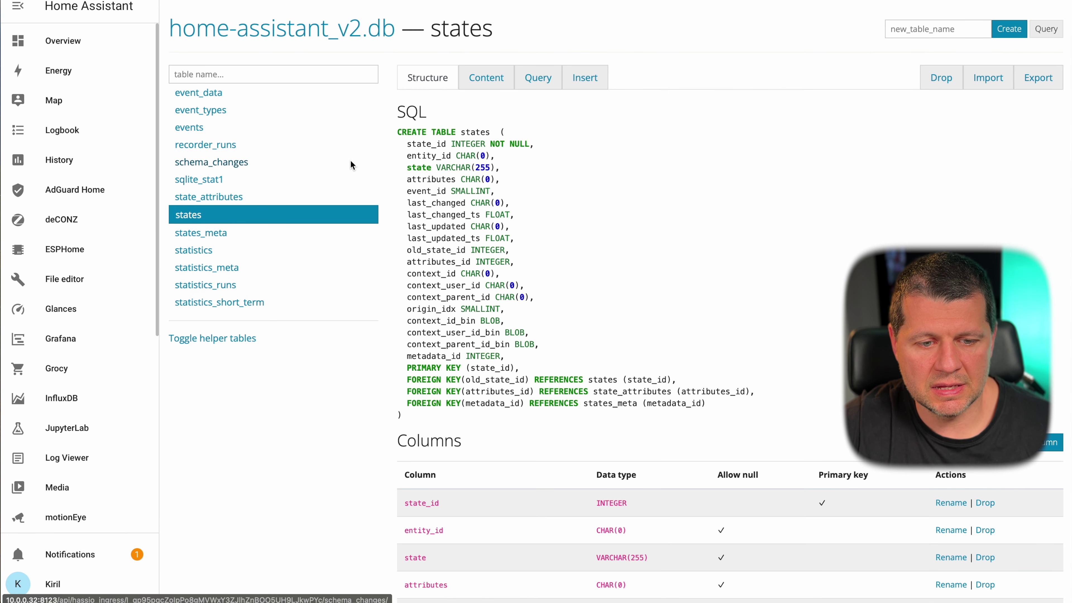
click(488, 71)
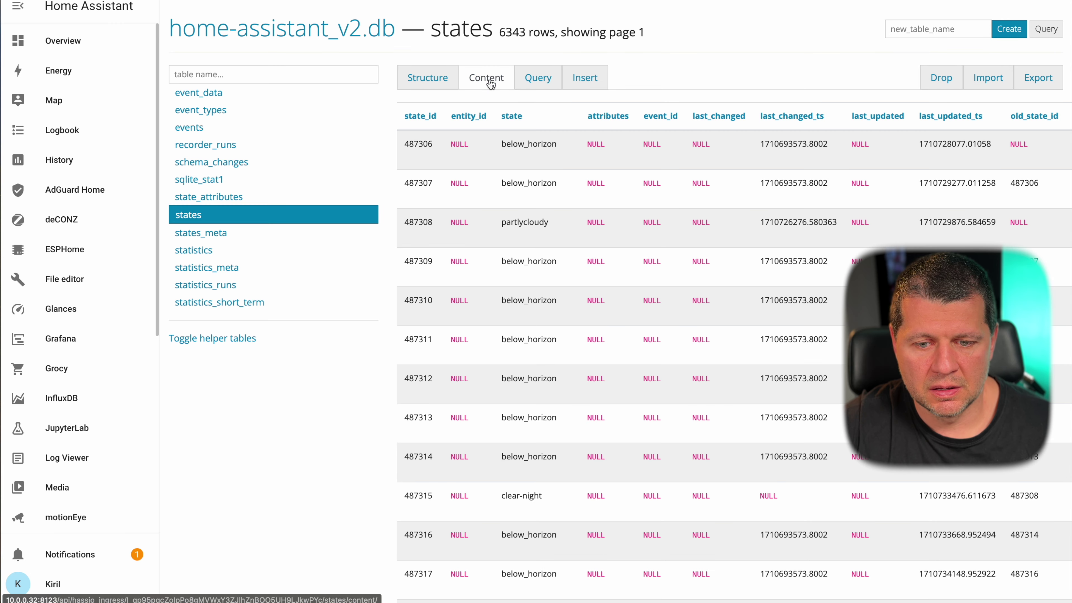
scroll(624, 299, down, 1)
scroll(622, 301, down, 1)
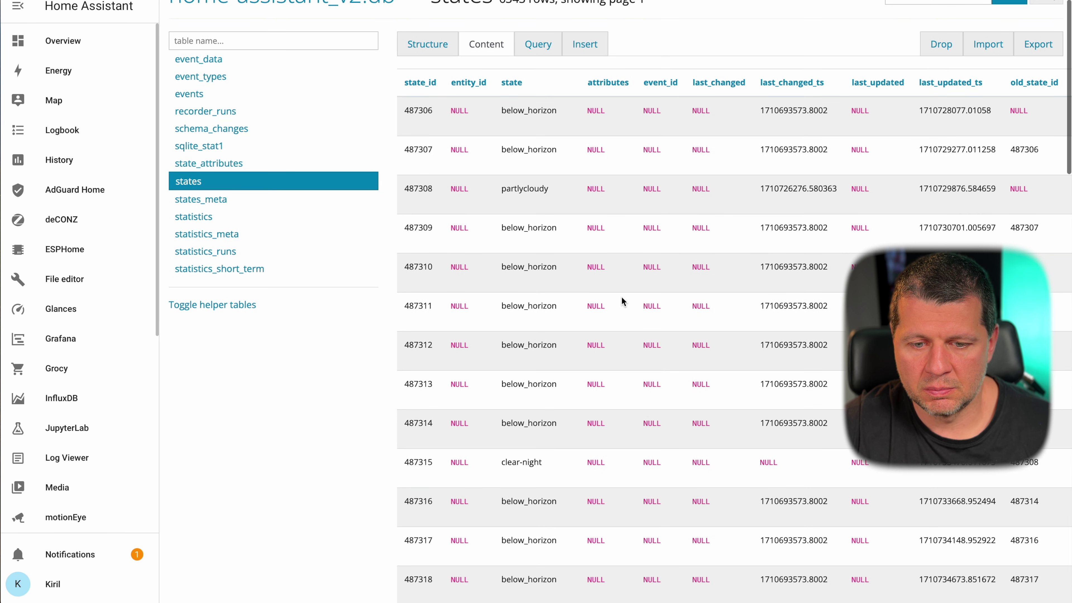
scroll(603, 243, down, 1)
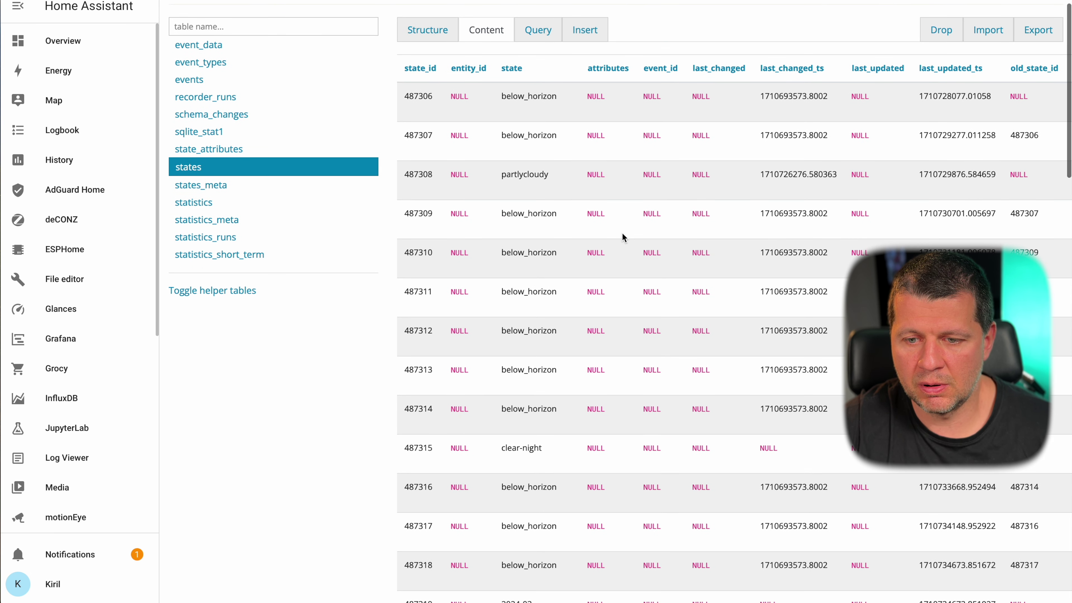
scroll(794, 218, down, 1)
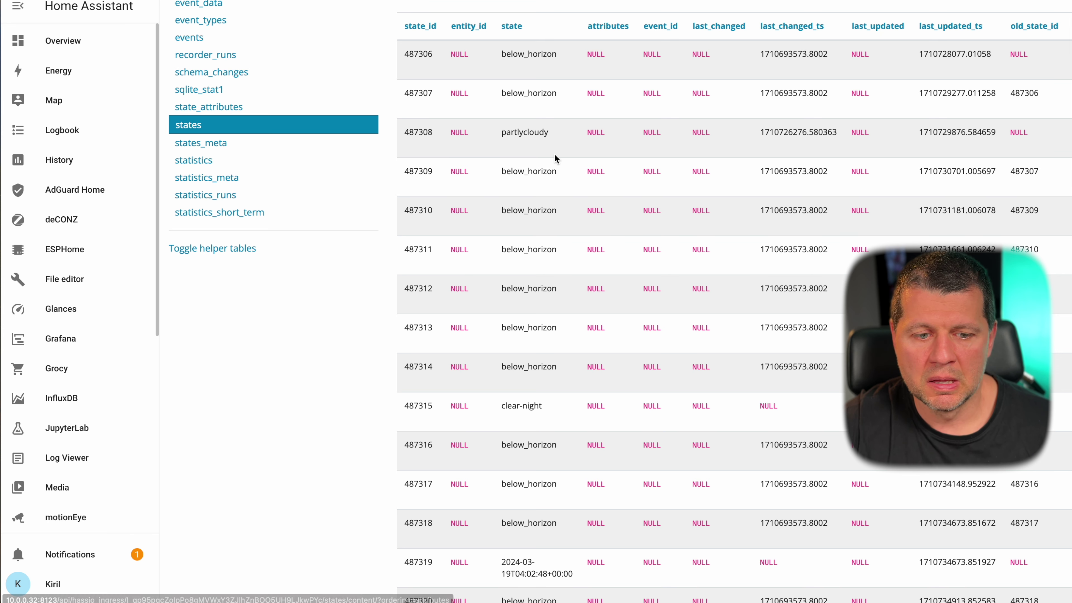
scroll(380, 105, up, 3)
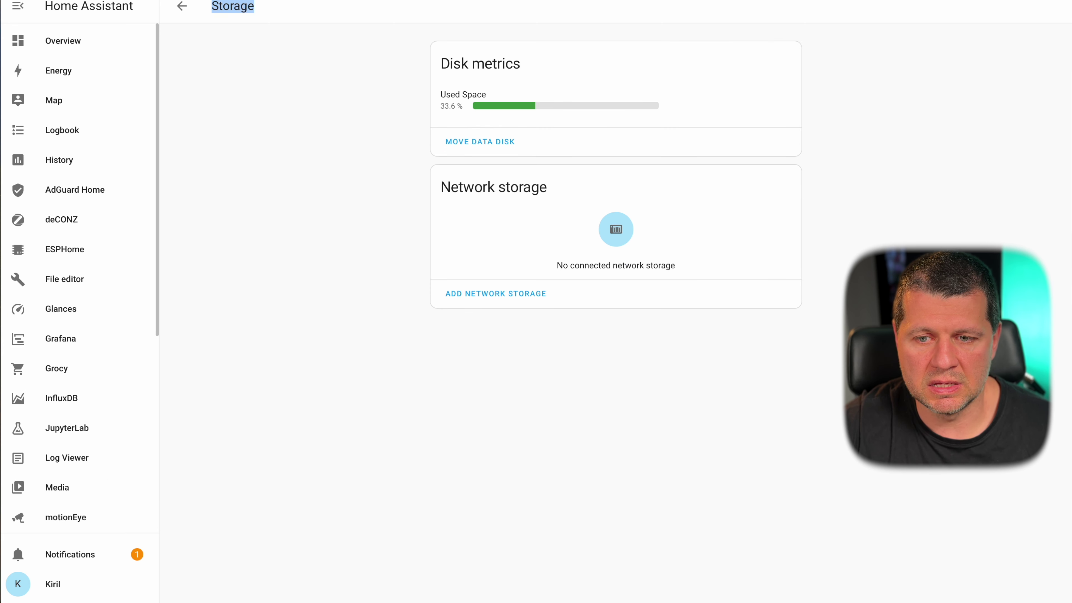
- Reload the SQLite Web add-on page, then go back to the installed add-ons list
key(F5)
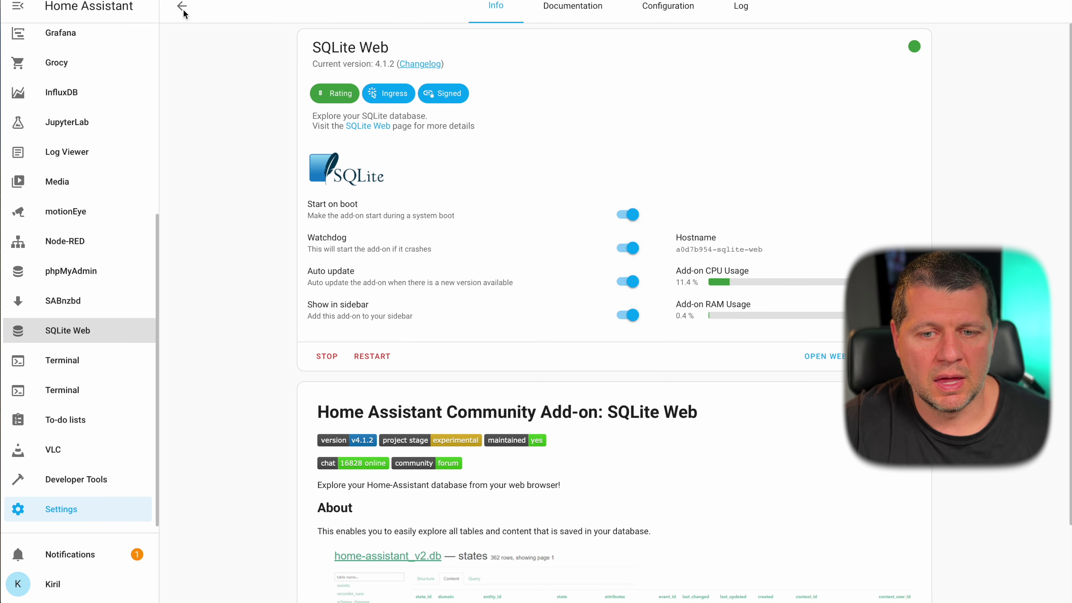
click(183, 12)
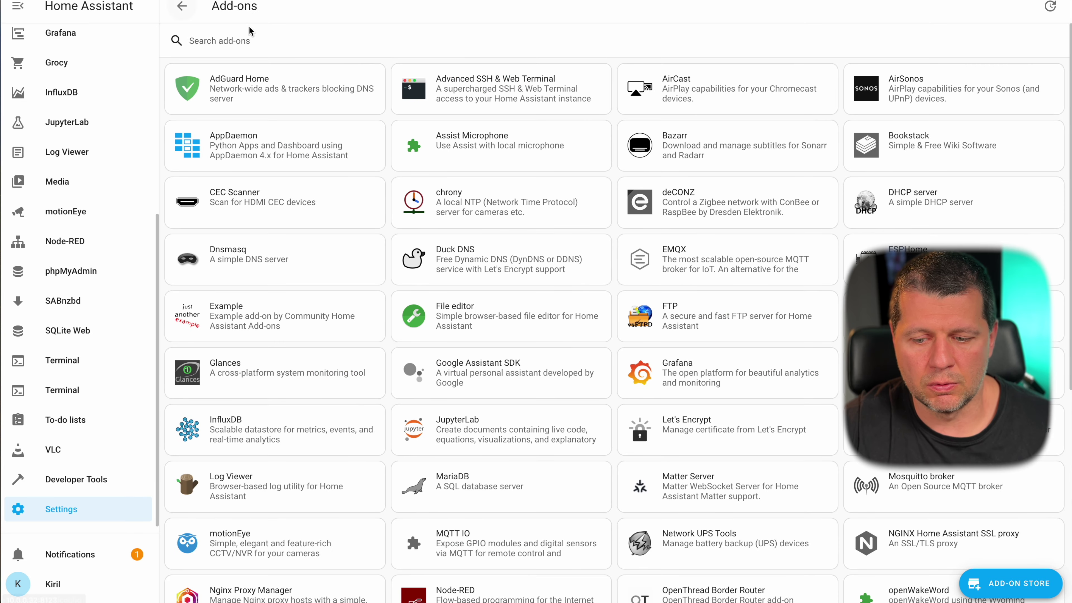
- In the Add-on Store, select the Studio Code Server card among the community add-ons
scroll(548, 269, down, 7)
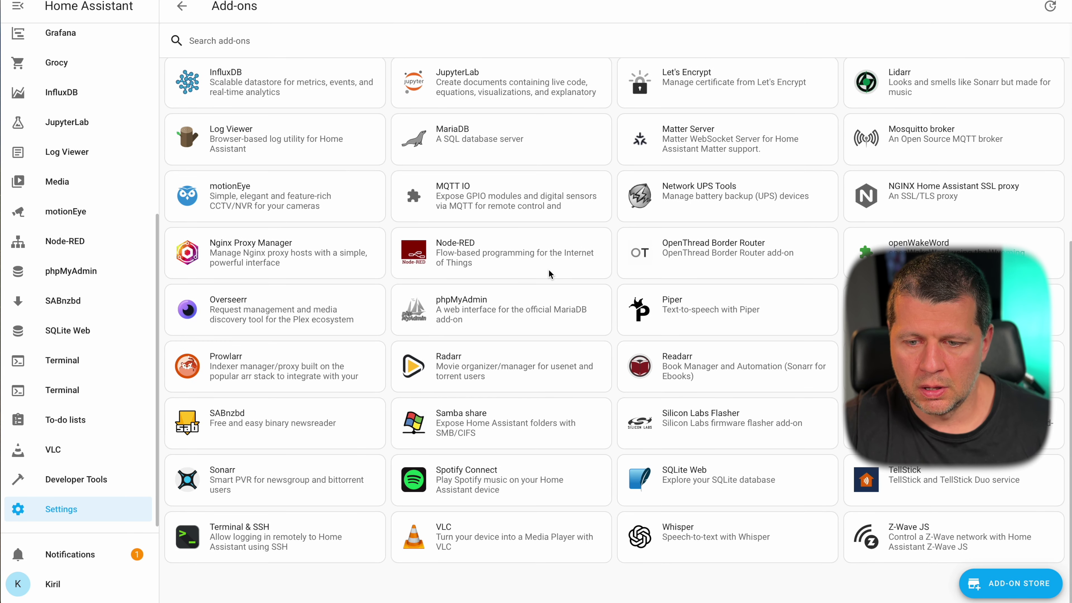
scroll(548, 270, up, 2)
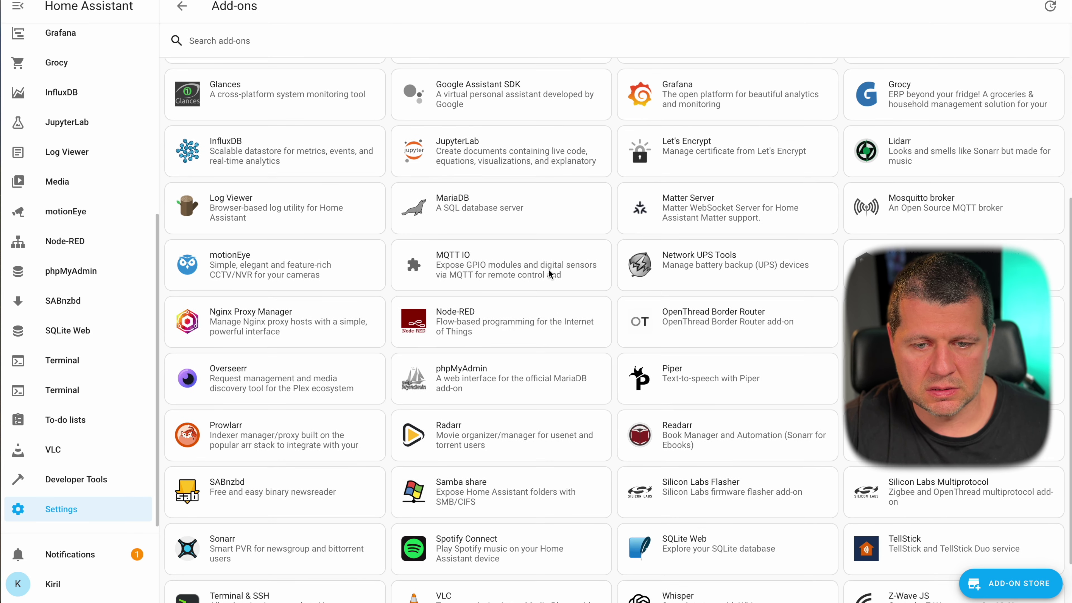
scroll(549, 270, down, 2)
click(970, 582)
scroll(832, 359, down, 15)
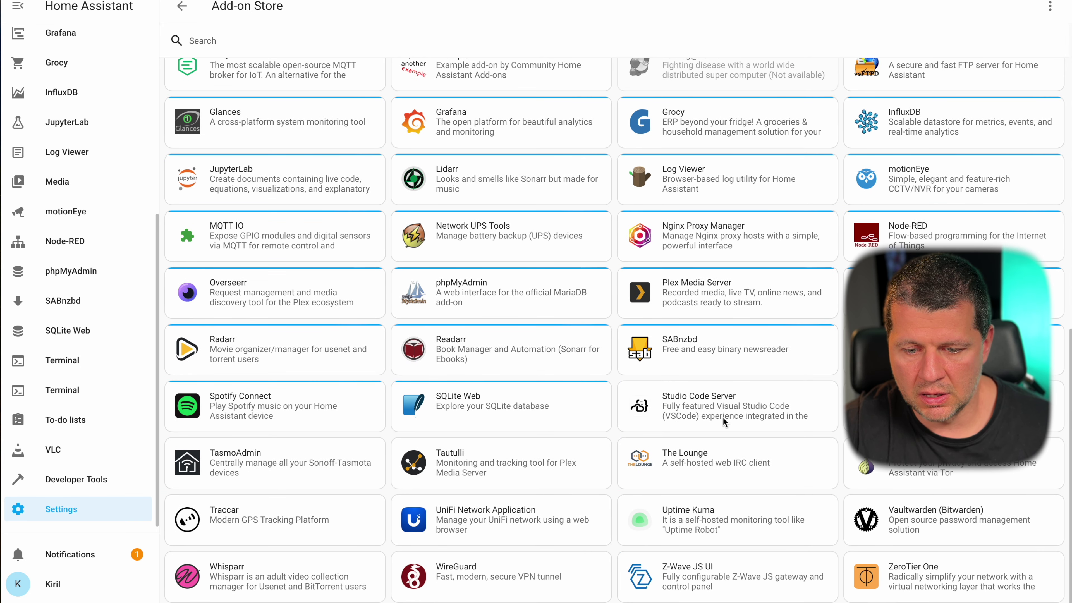
click(710, 411)
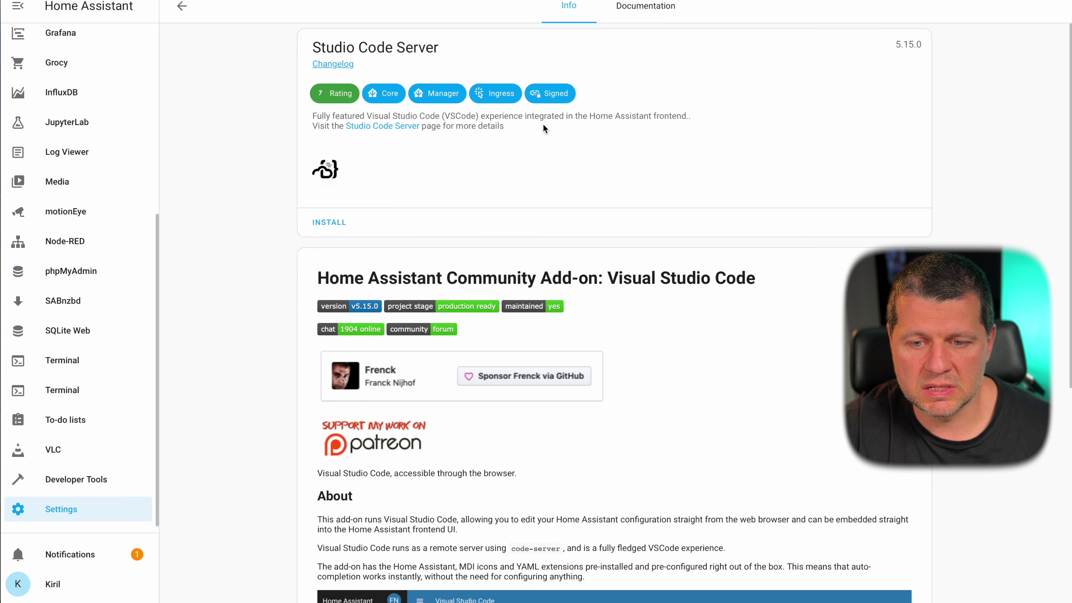
- Begin installing Studio Code Server 5.15.0 and read its description while the installation runs
click(331, 221)
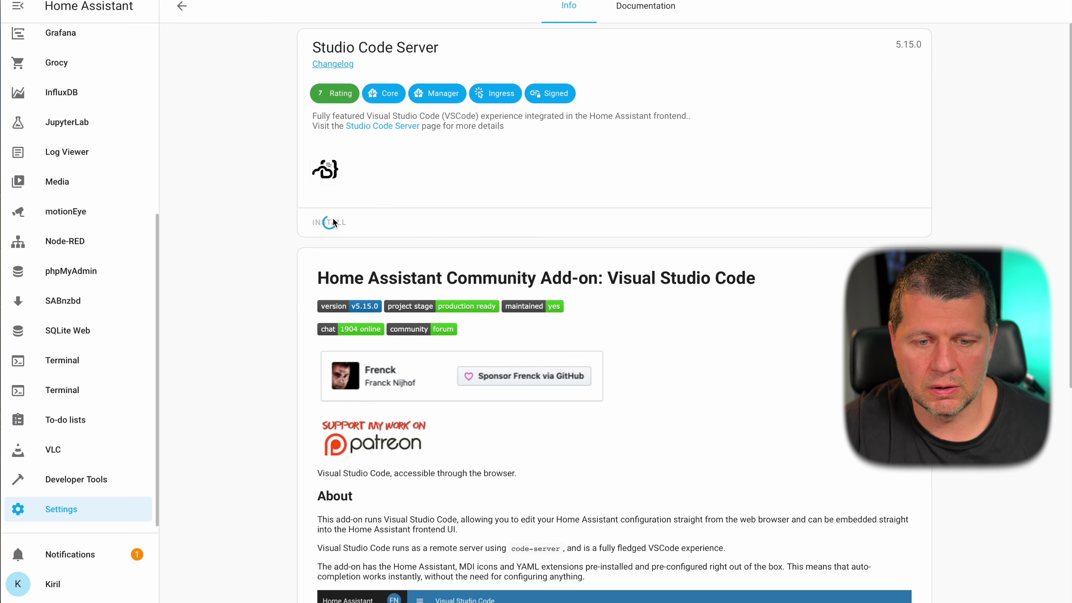
scroll(333, 217, down, 7)
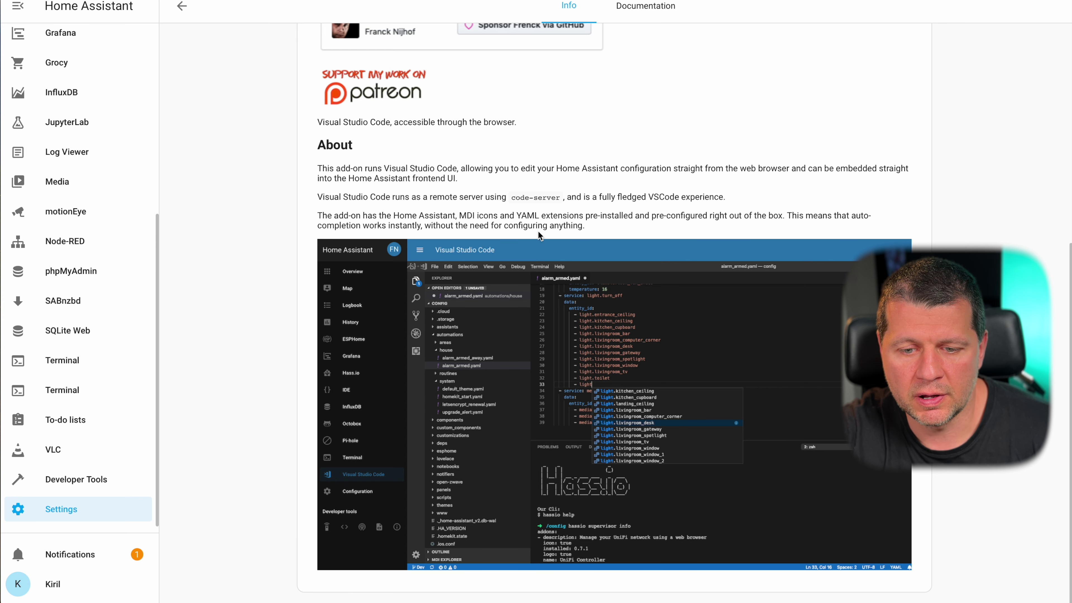
scroll(636, 347, up, 5)
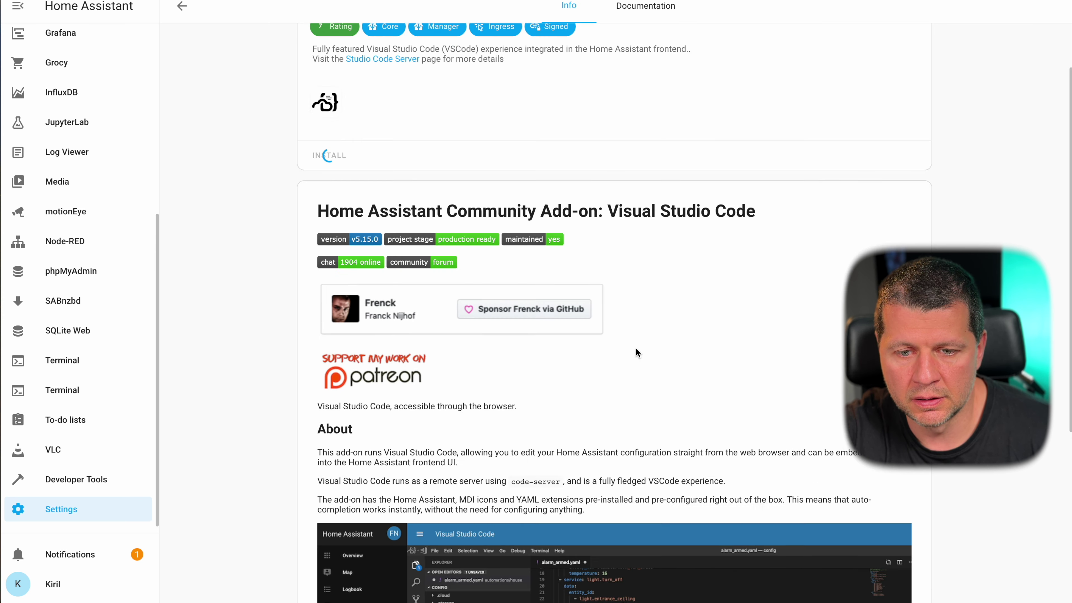
scroll(635, 348, up, 4)
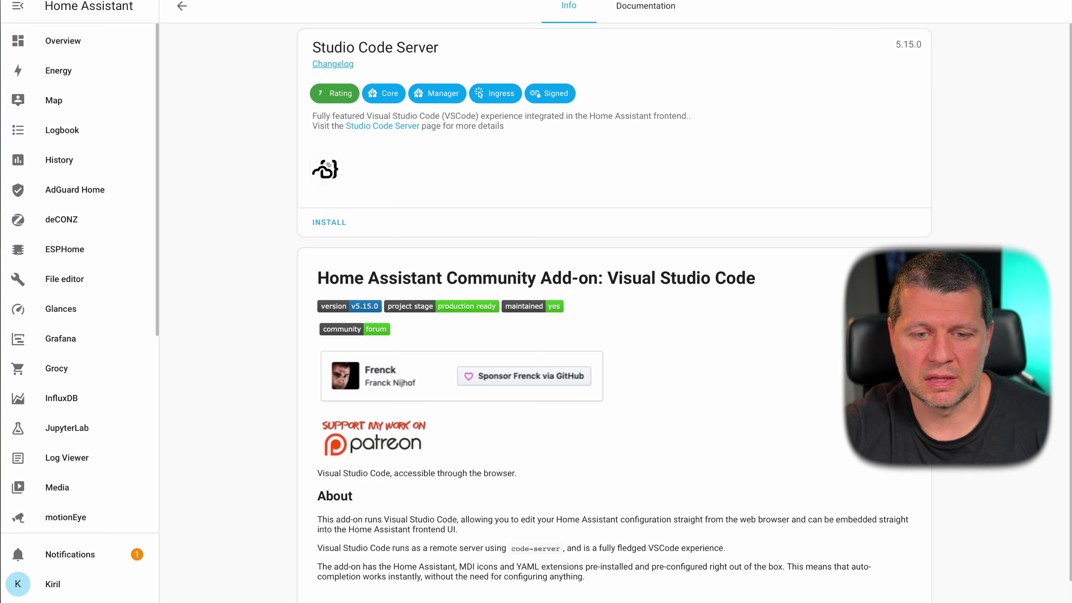
scroll(637, 186, down, 8)
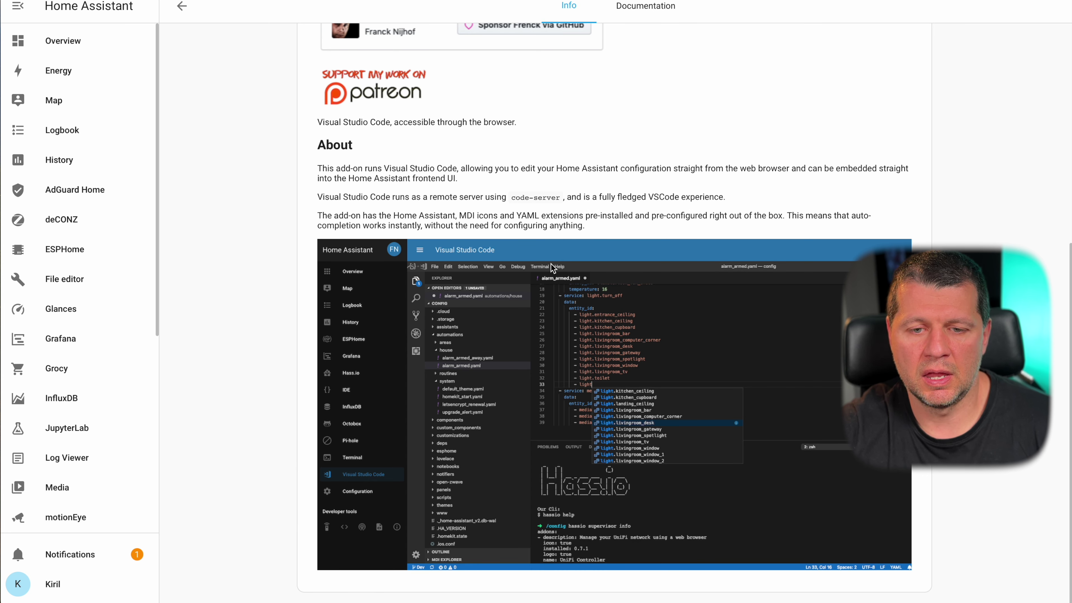
scroll(551, 268, up, 4)
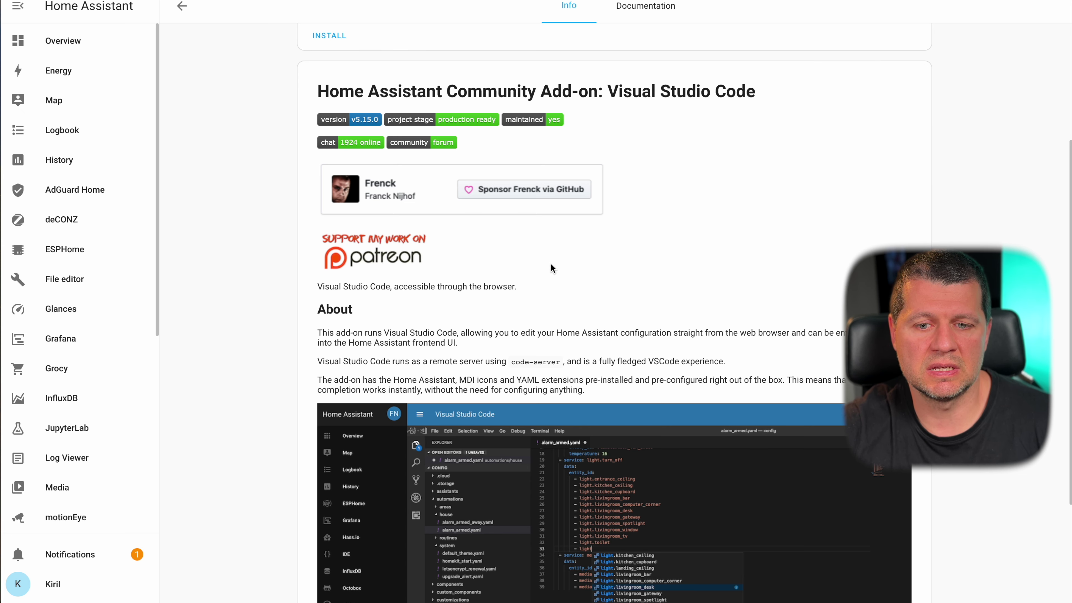
scroll(550, 263, up, 5)
key(cmd+l)
click(803, 113)
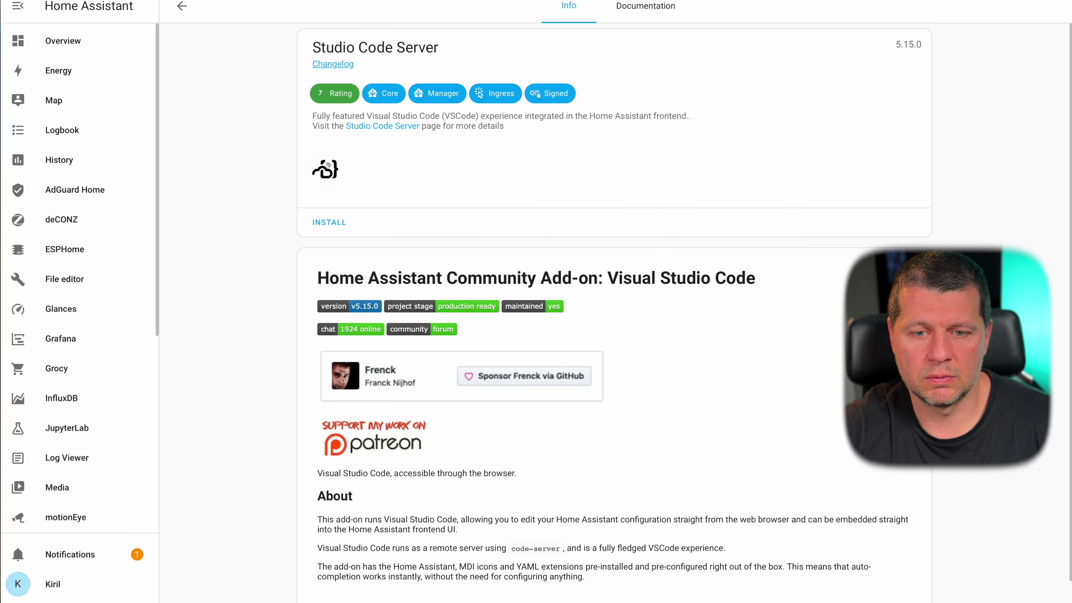
scroll(325, 50, down, 1)
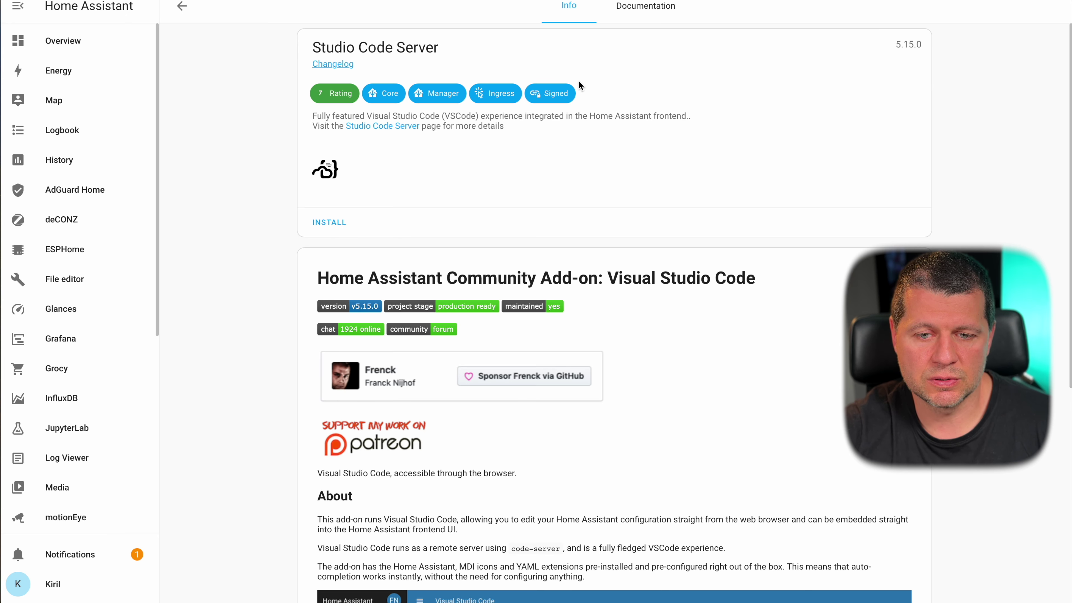
scroll(579, 83, down, 8)
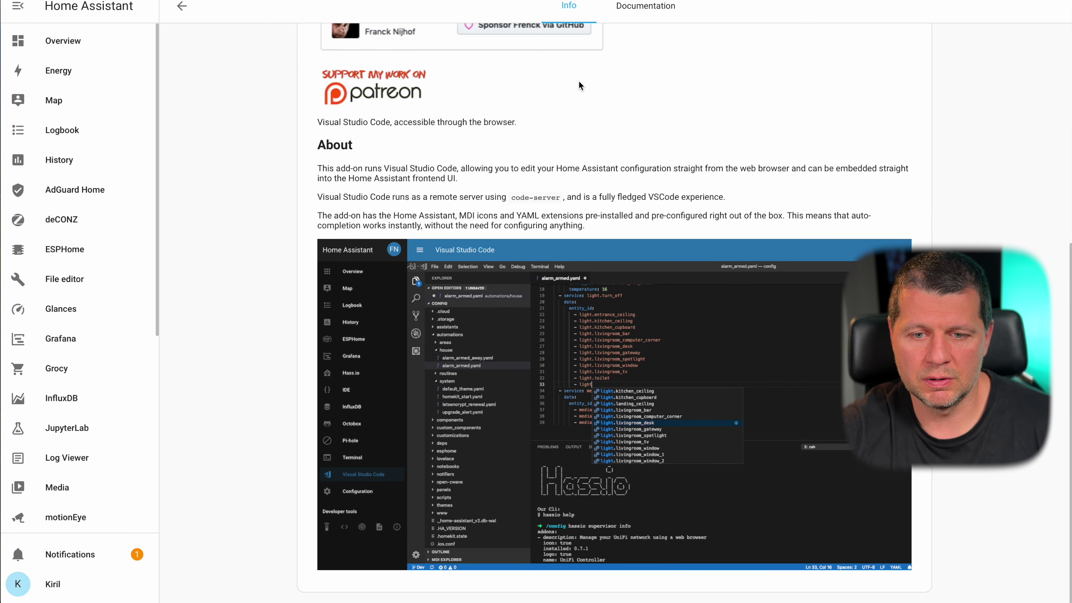
scroll(578, 86, up, 8)
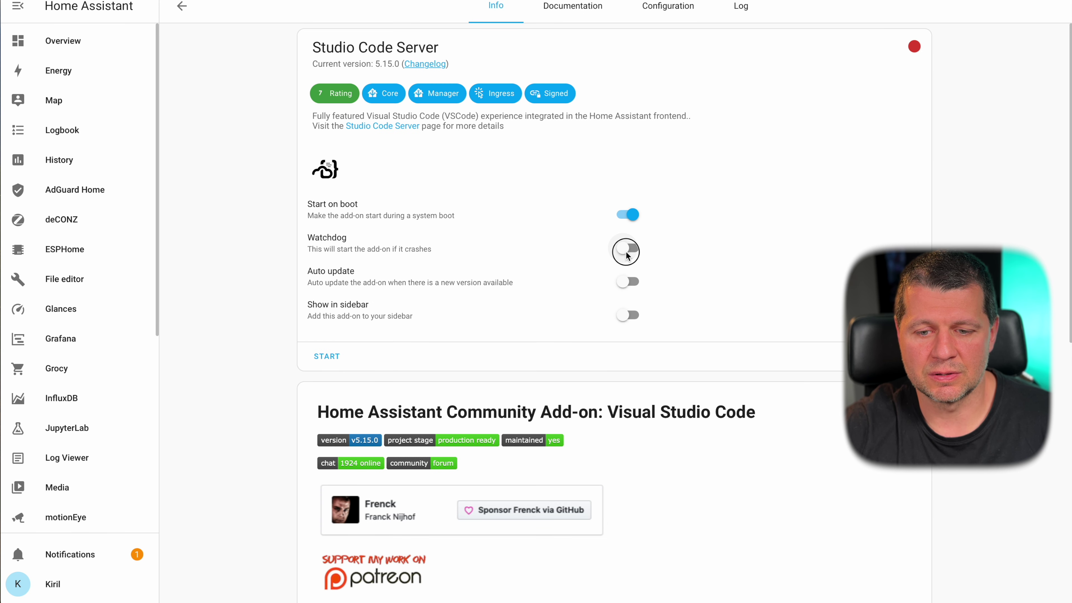
- Turn on Auto update and Show in sidebar for Studio Code Server, review its packages option, then start it
click(624, 282)
click(627, 315)
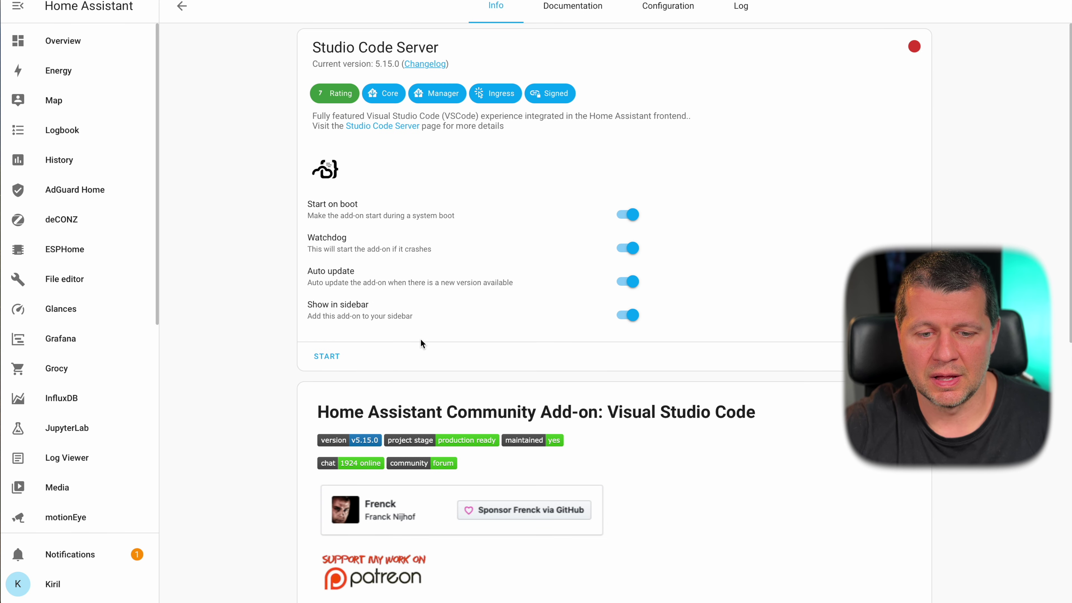
click(634, 16)
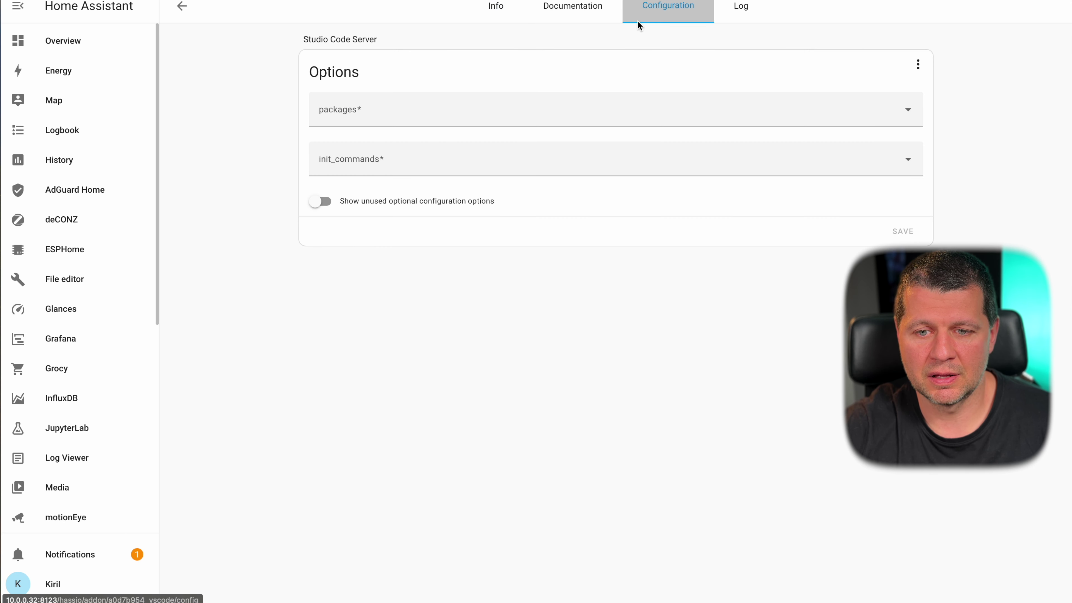
click(726, 109)
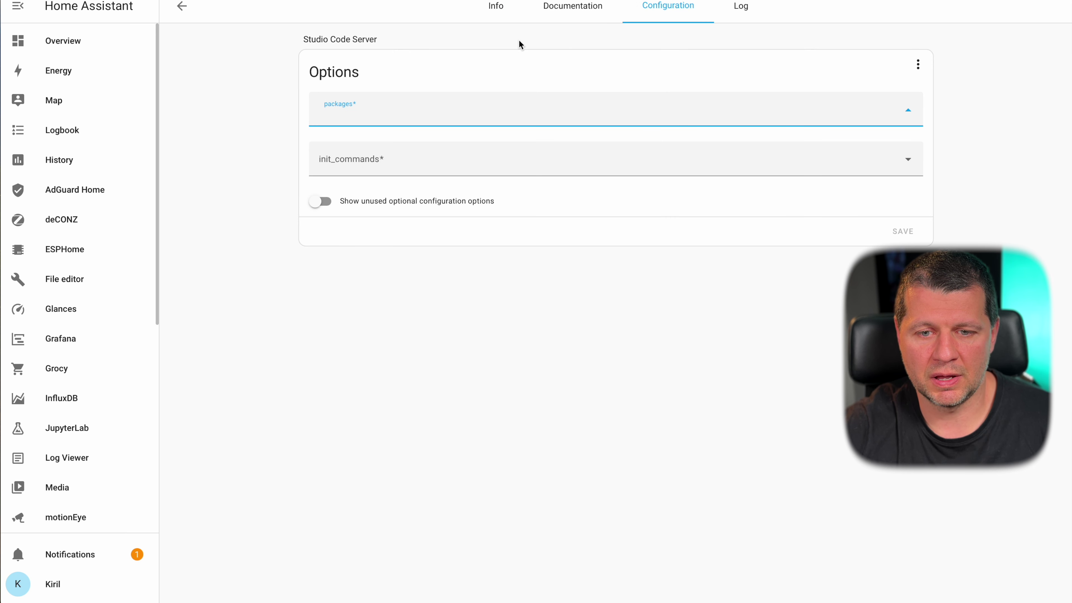
click(493, 21)
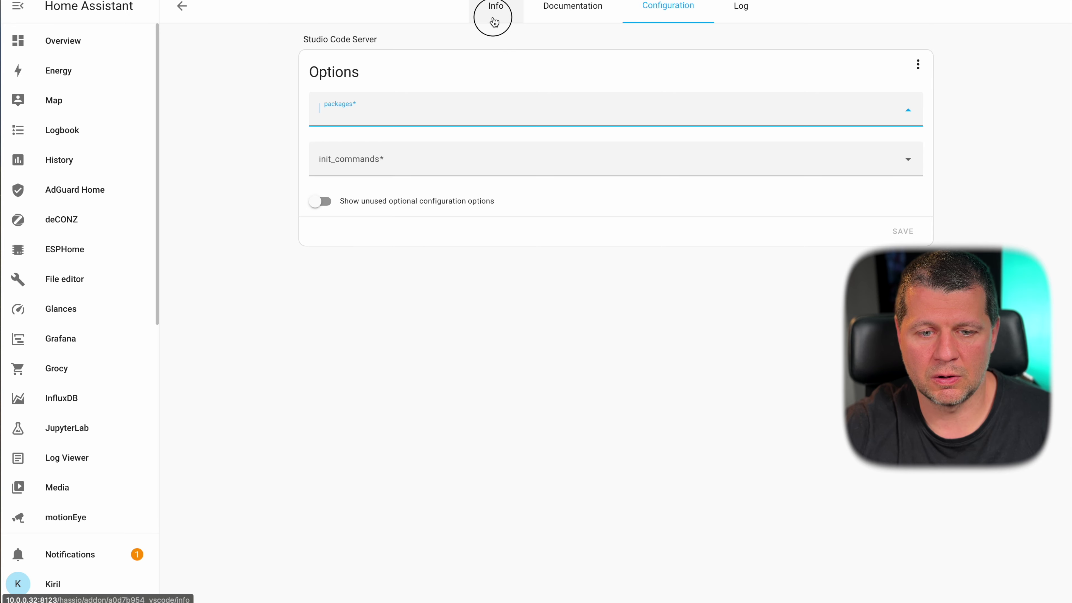
click(326, 359)
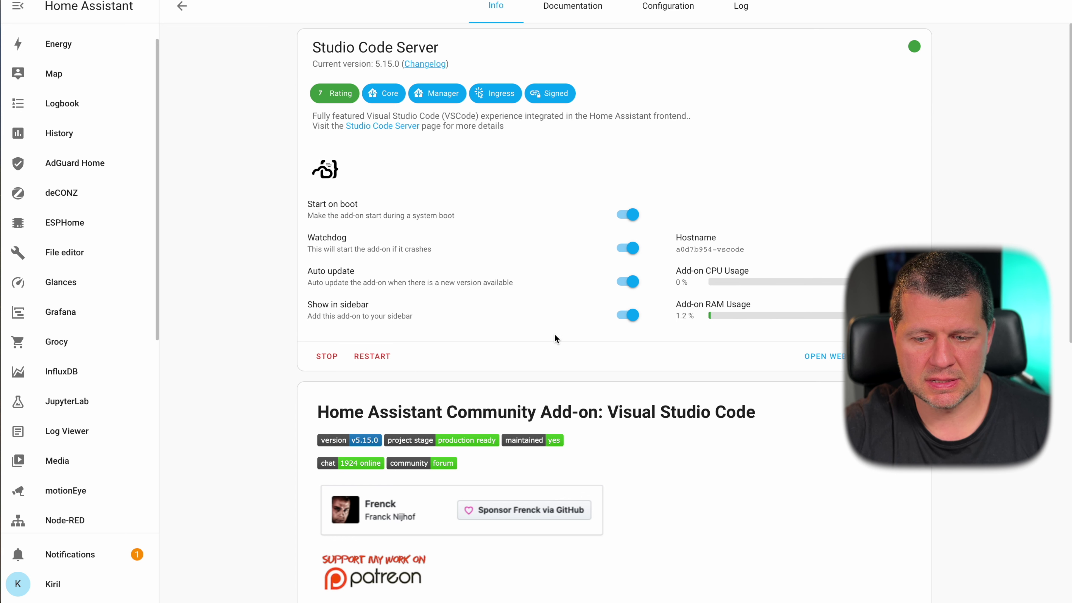
- Open the Studio Code Server sidebar entry in a new browser tab and switch to that tab
right_click(834, 359)
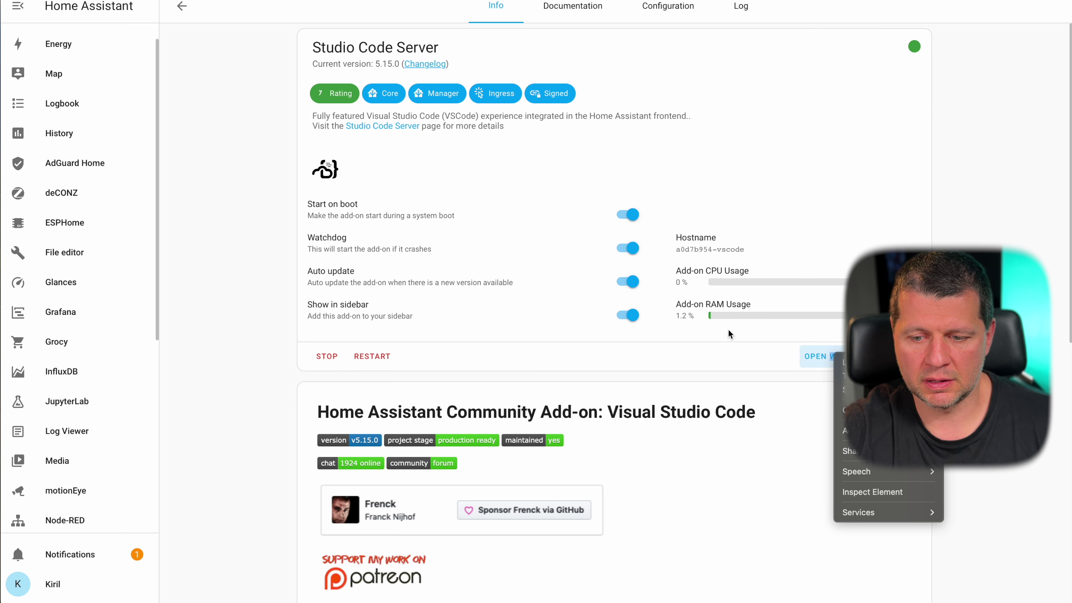
click(675, 347)
scroll(126, 372, down, 5)
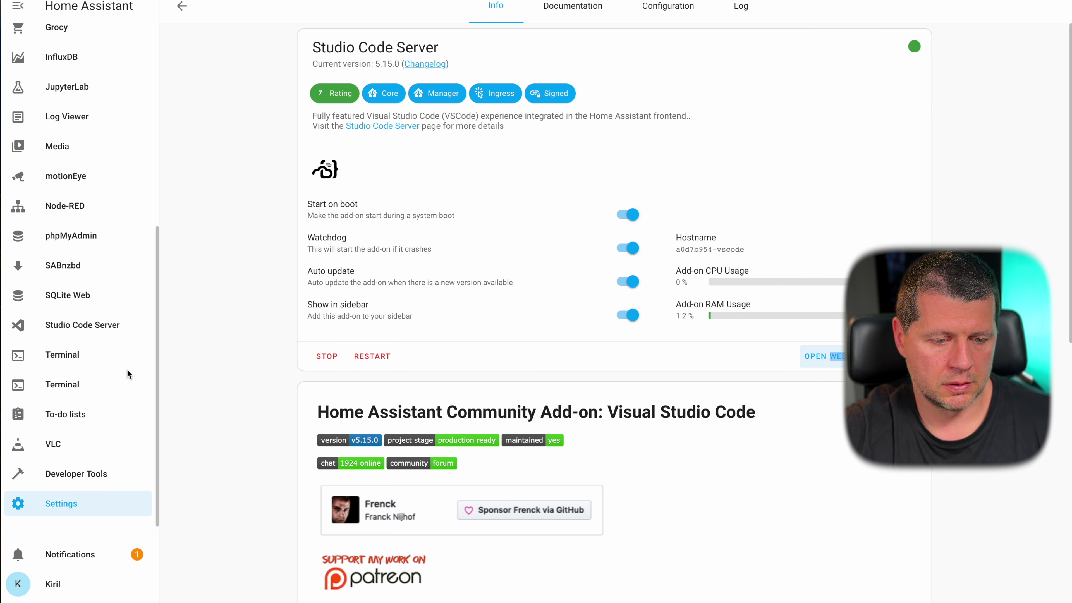
right_click(89, 339)
click(103, 345)
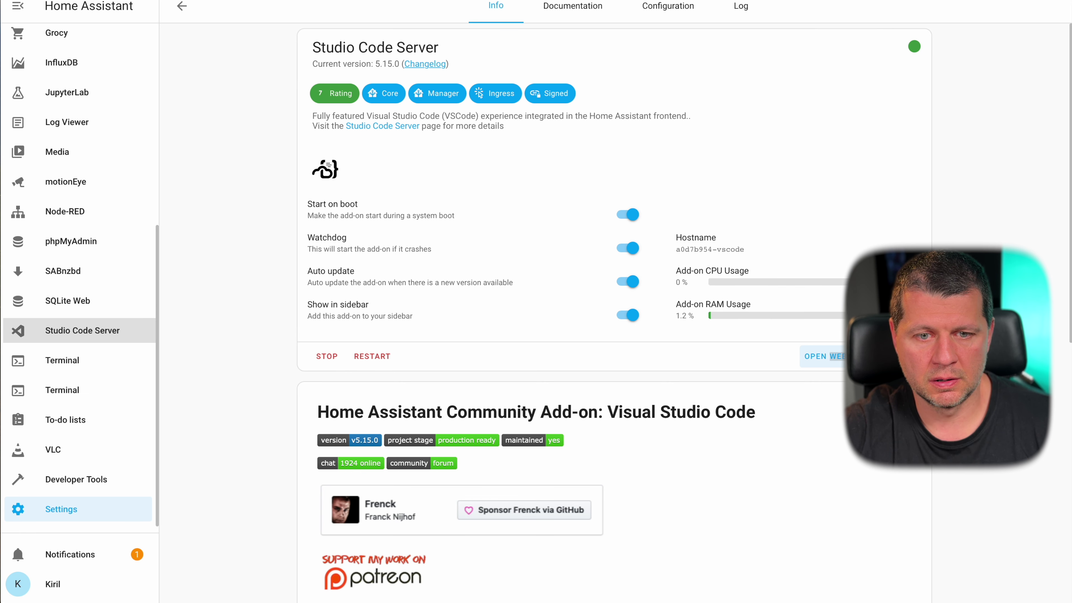
key(ctrl+Tab)
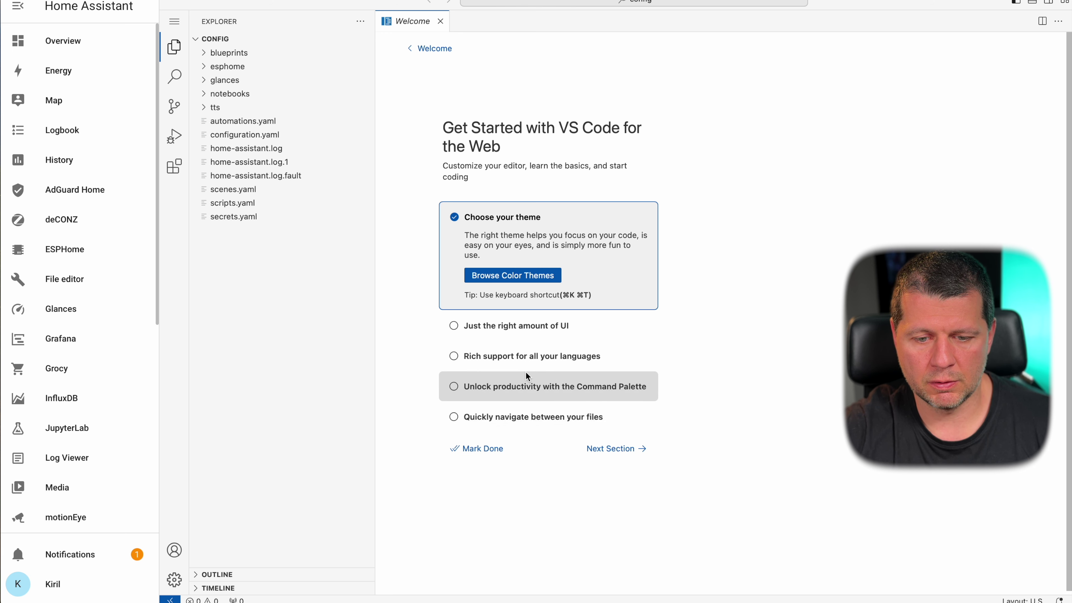
- Step through the file navigation, Command Palette and language support items, then mark the walkthrough done
click(544, 333)
click(482, 399)
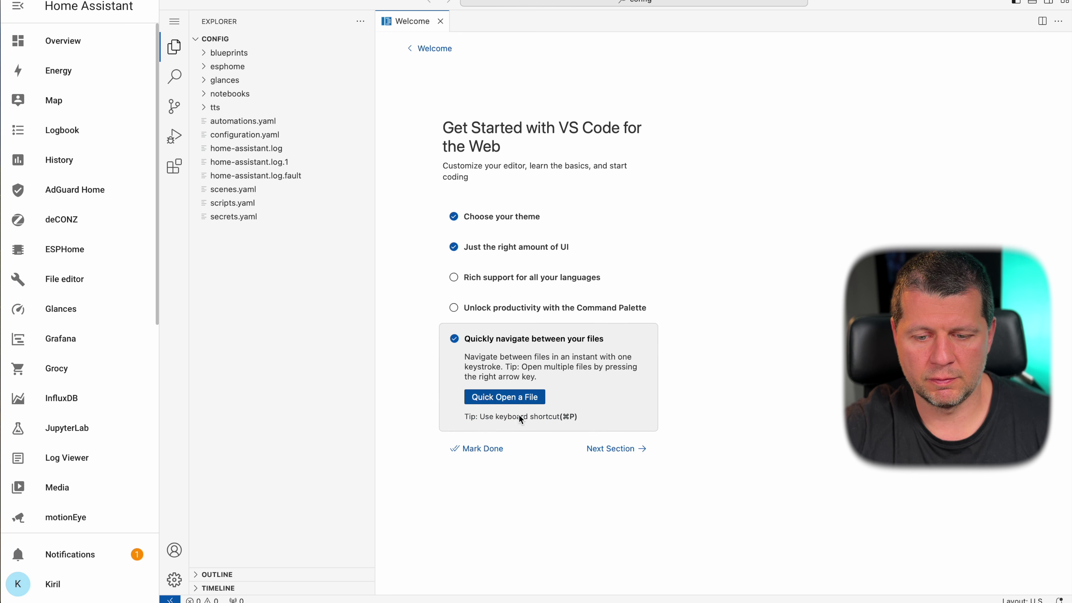
click(505, 304)
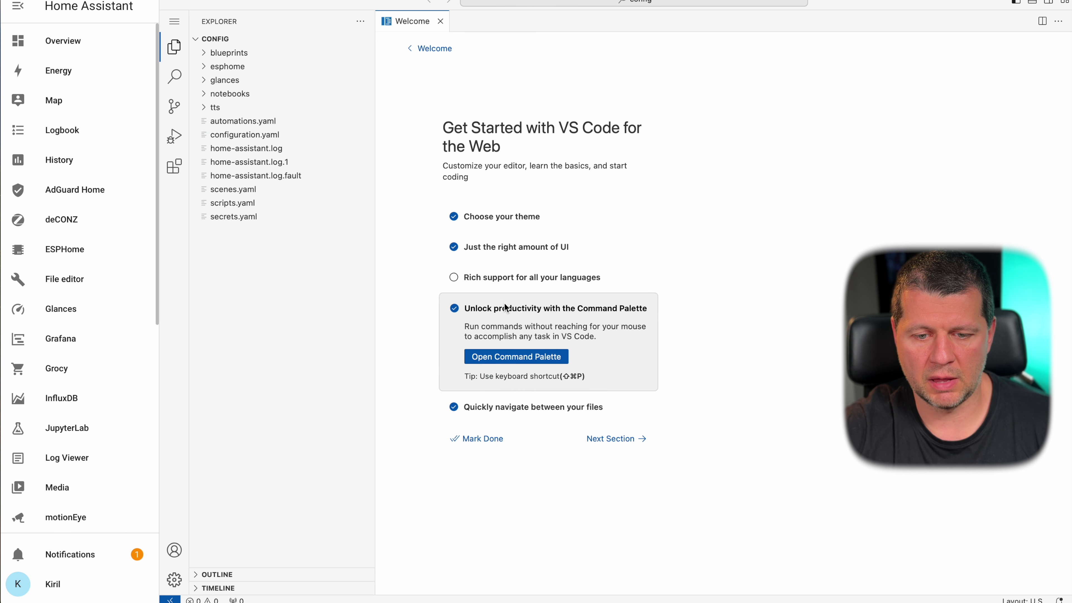
click(506, 276)
click(620, 441)
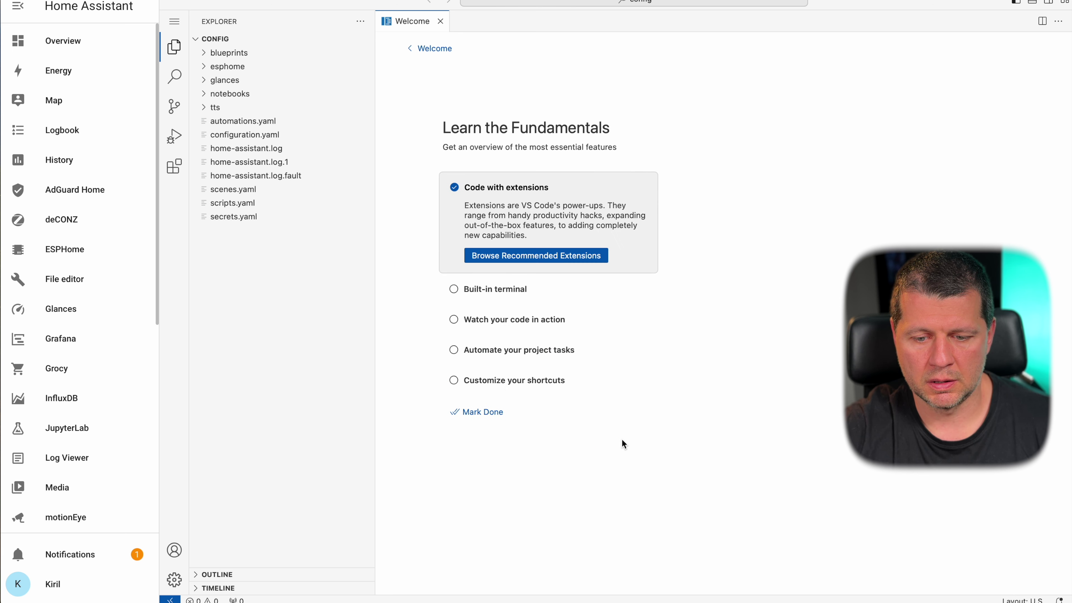
click(479, 408)
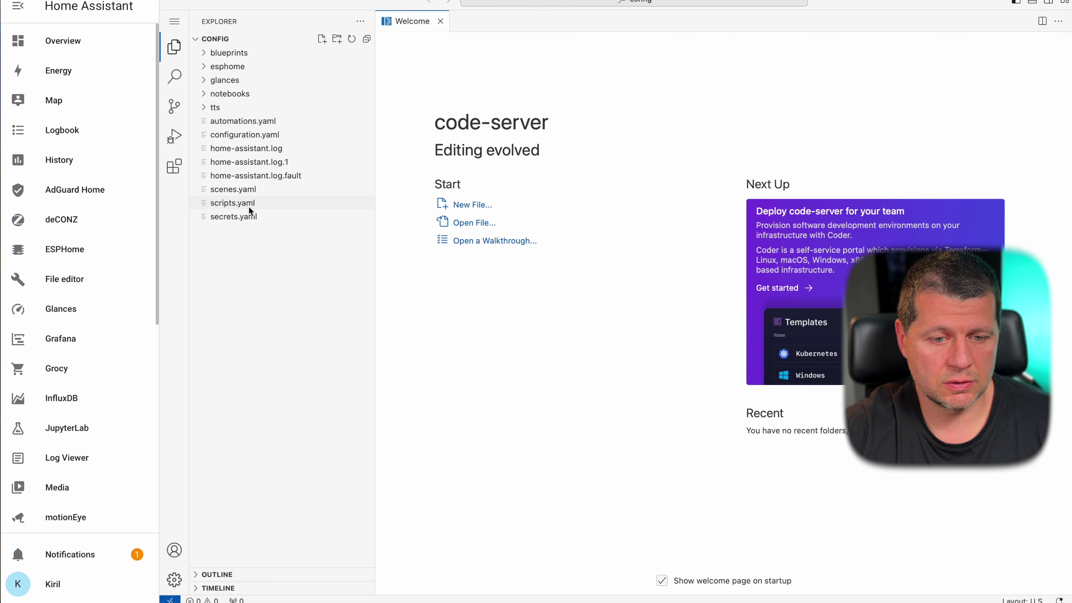
- In automations.yaml, start a new top entry: id '4343', alias 'gerger', description
click(258, 137)
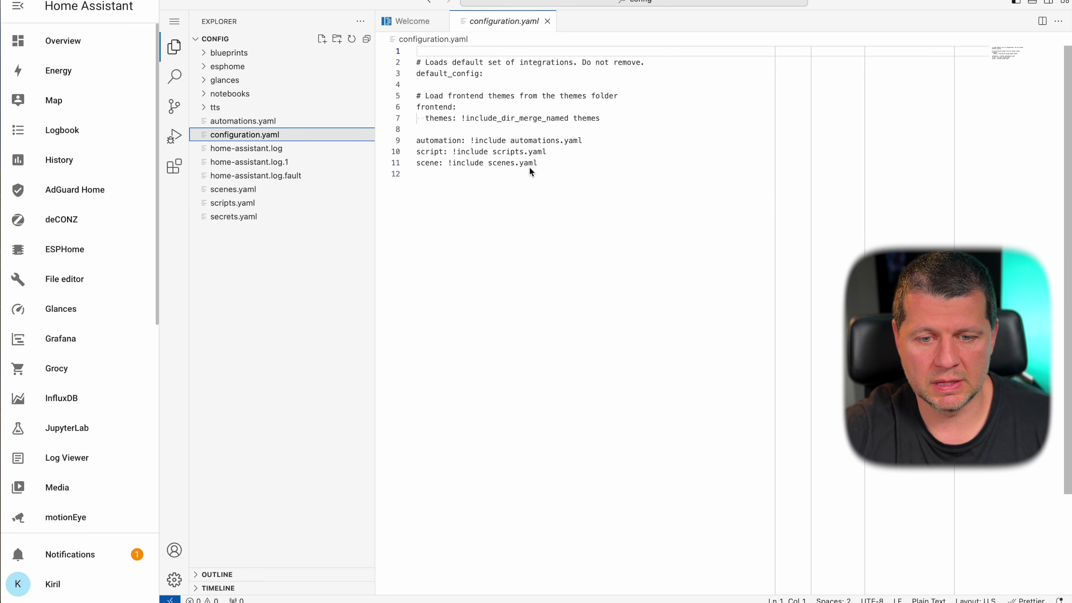
click(243, 122)
click(416, 51)
key(Return)
key(Up)
text(-i)
key(BackSpace)
key(BackSpace)
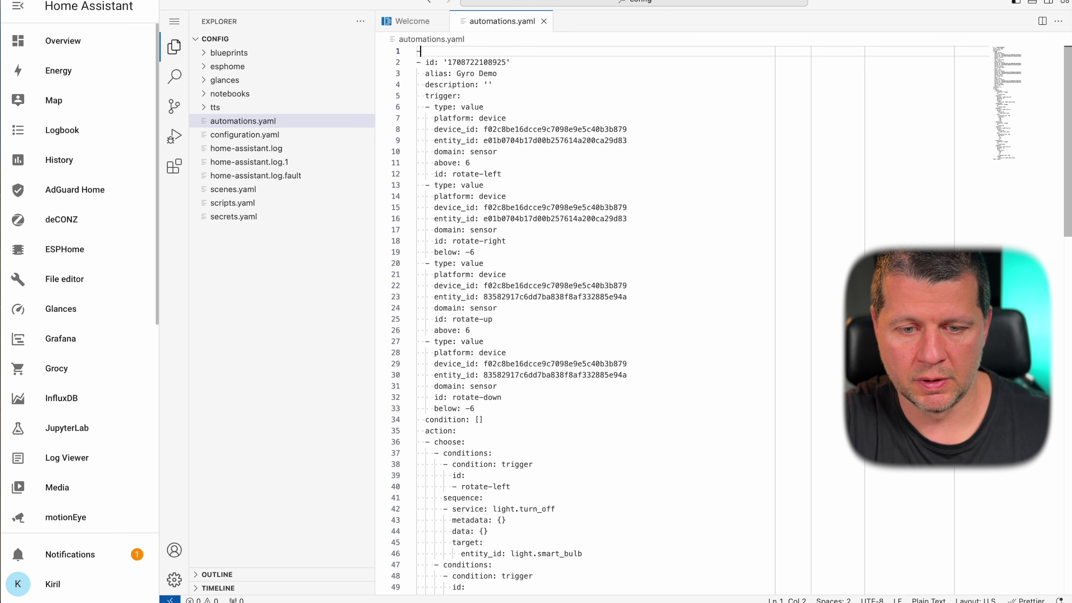
text(- id: )
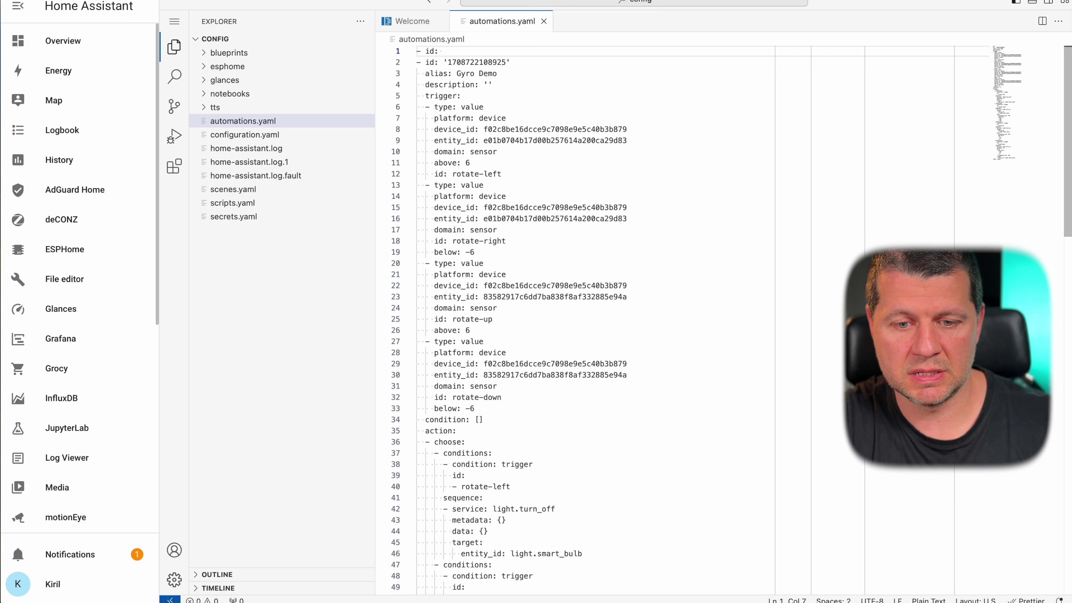
text('4343')
key(Return)
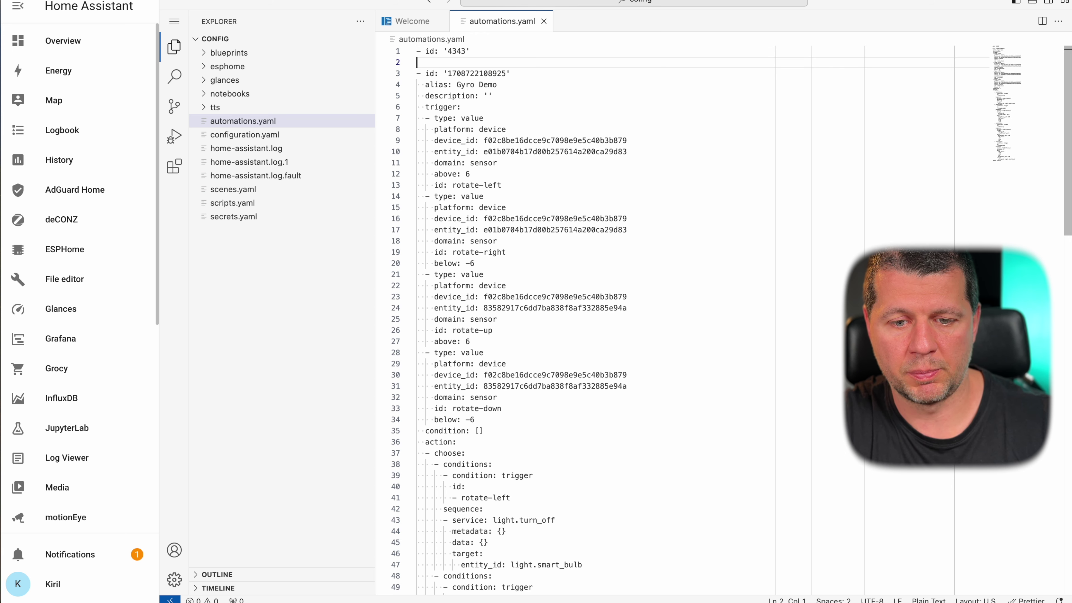
key(Escape)
key(BackSpace)
text(ali)
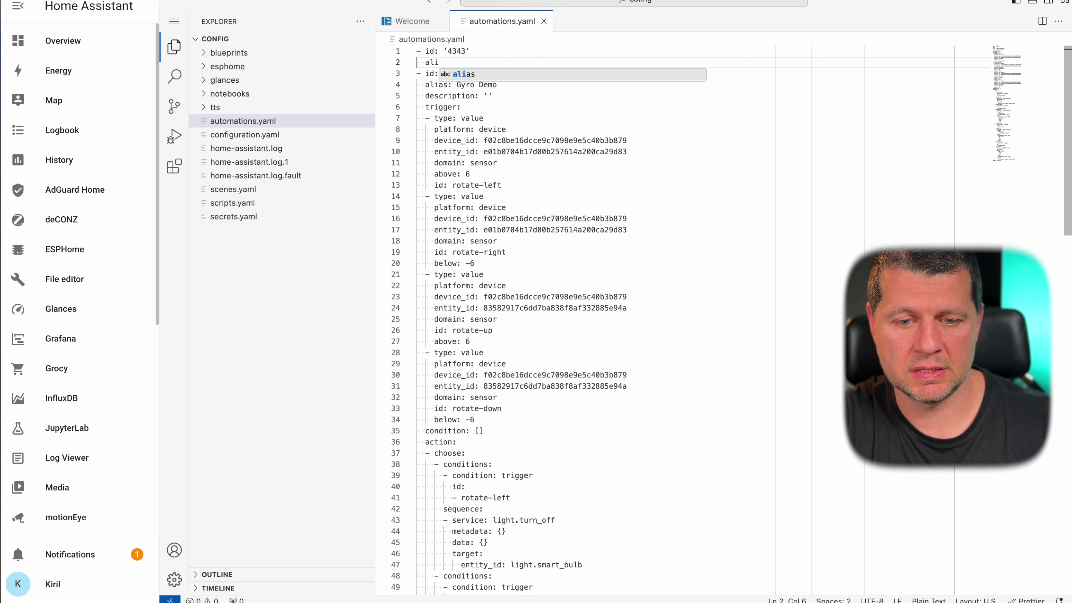
text(as)
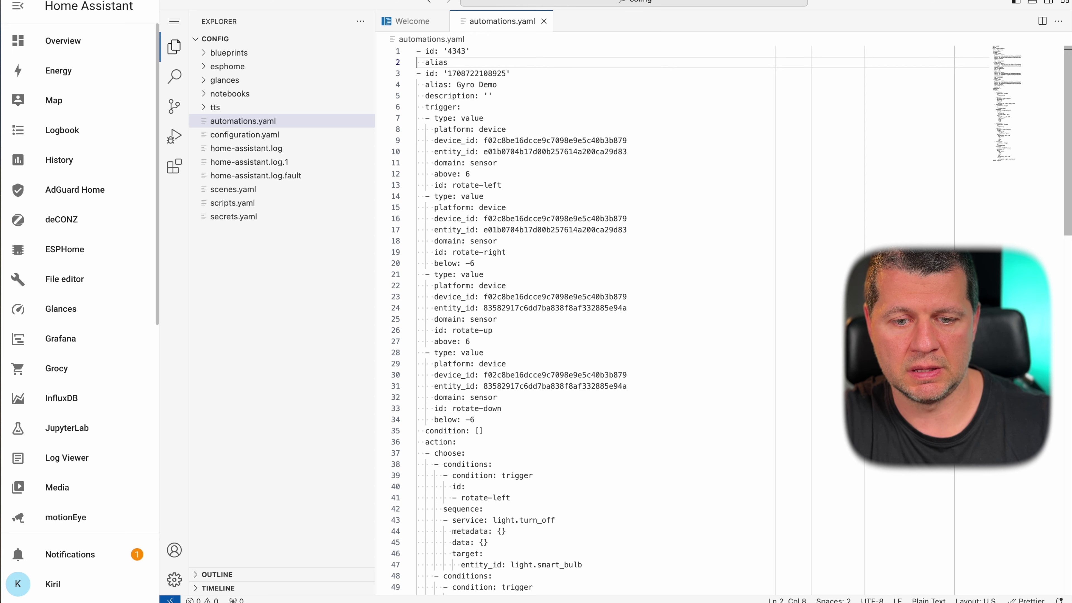
text(: gerger)
key(Return)
text(de)
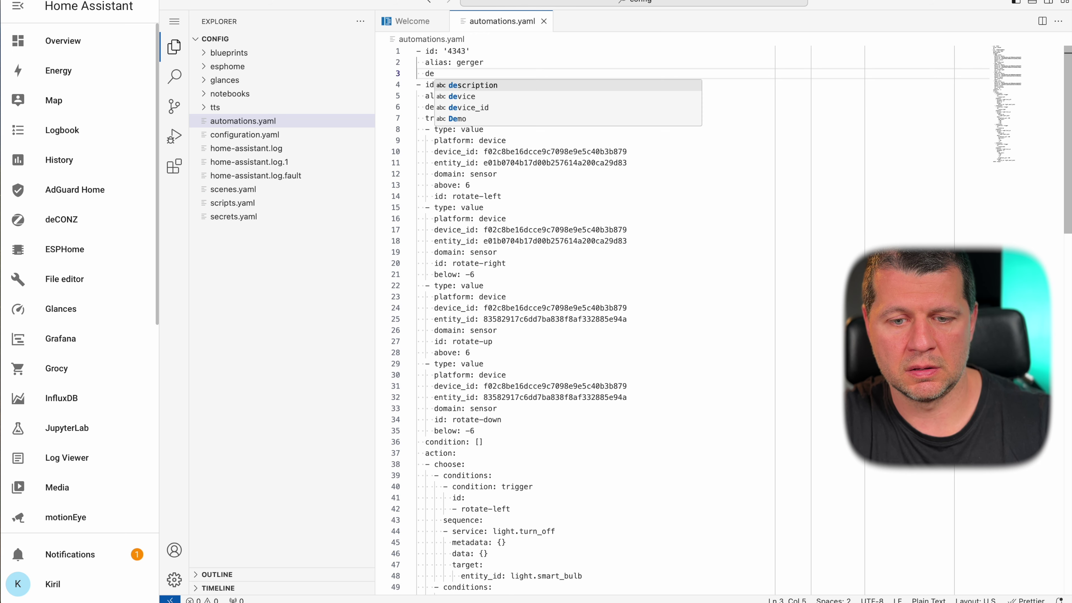
text(scription:)
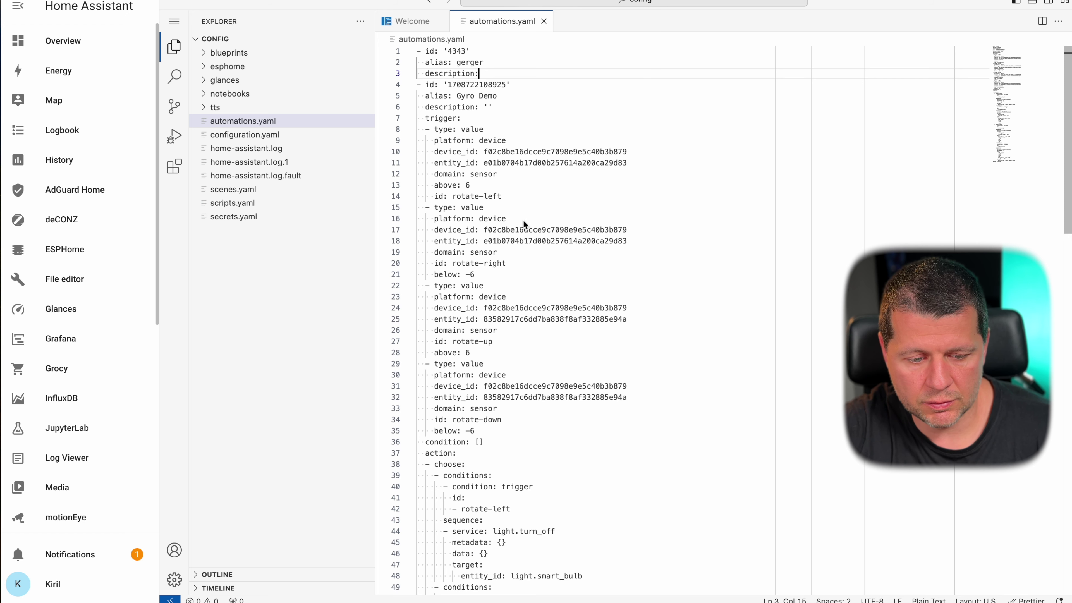
- Reopen automations.yaml and delete the three added lines and the empty first line
click(544, 22)
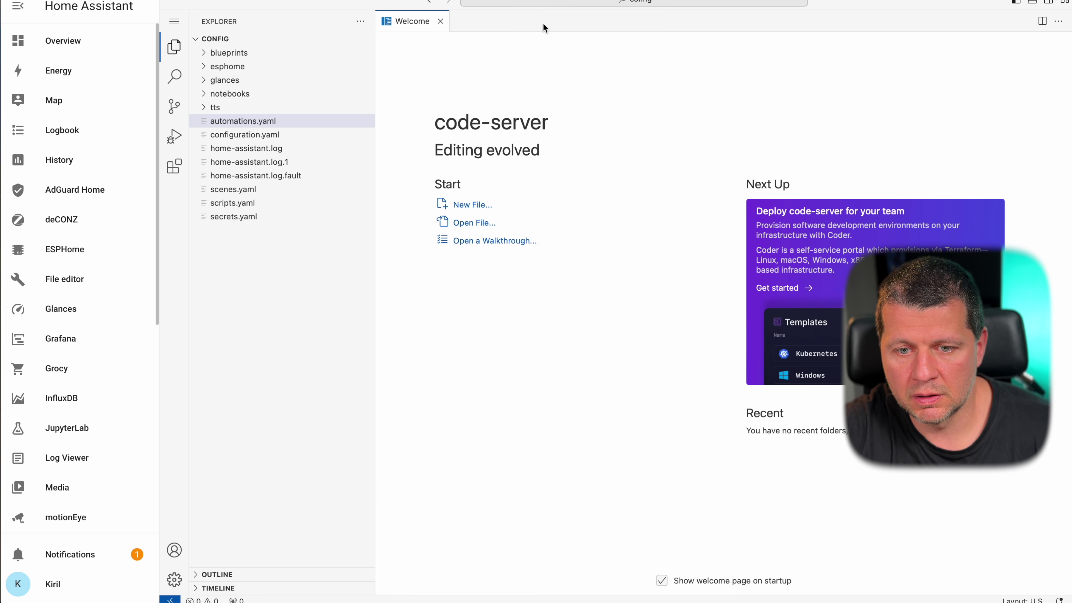
click(255, 121)
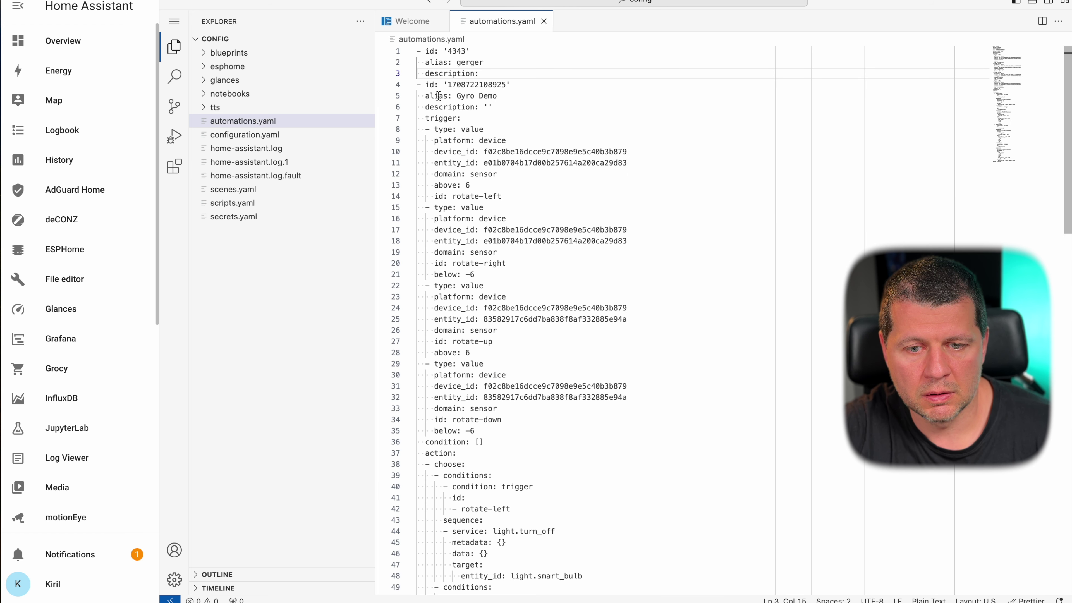
drag(491, 74, 399, 52)
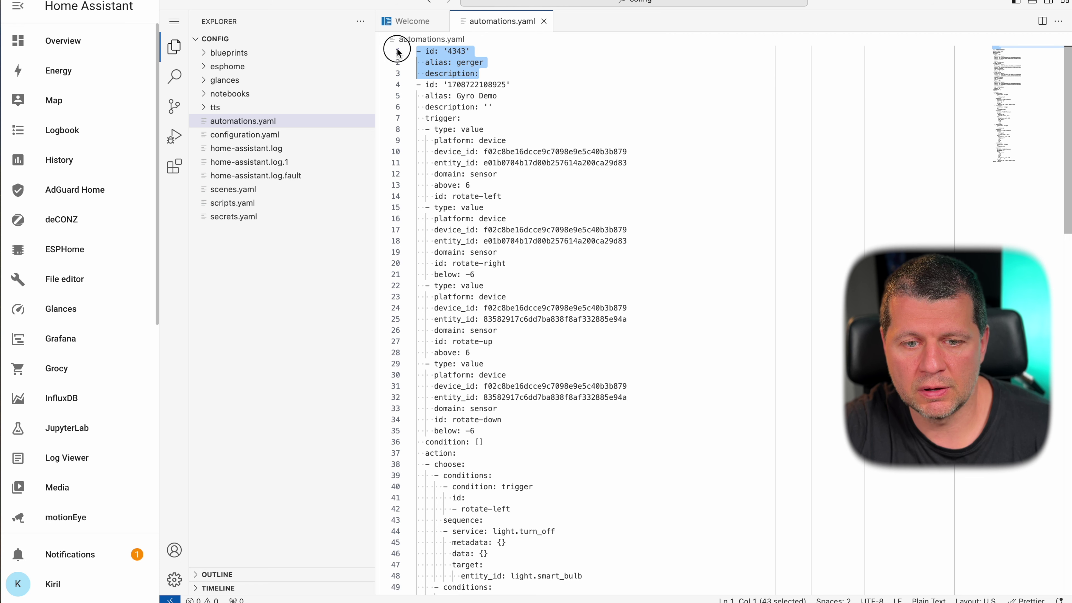
key(BackSpace)
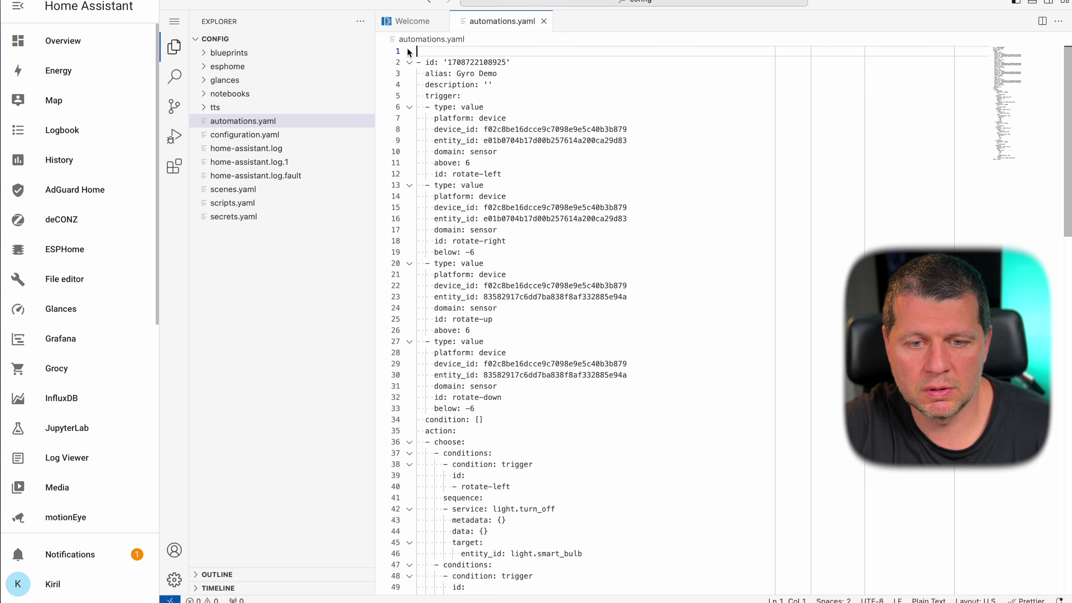
key(Delete)
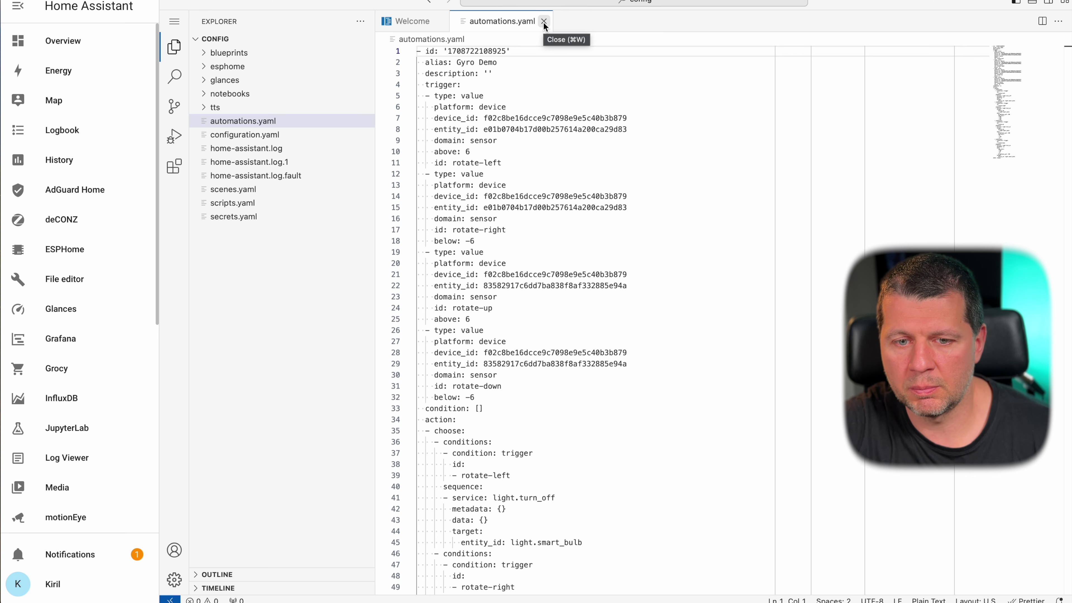
- Remove the leftover blank first line from automations.yaml and close the file
click(544, 22)
click(245, 122)
click(544, 22)
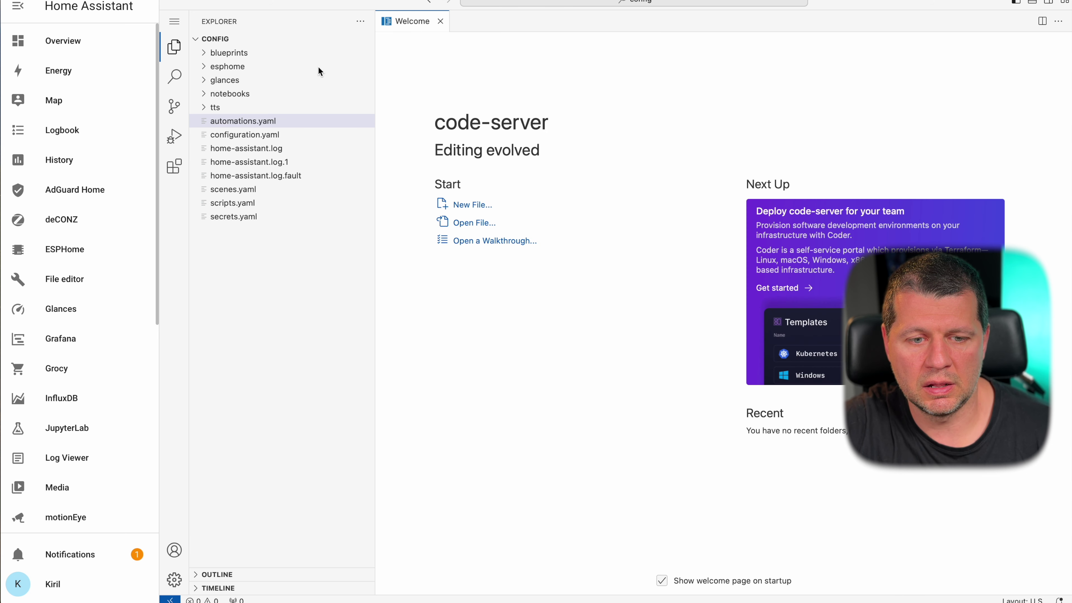
click(280, 125)
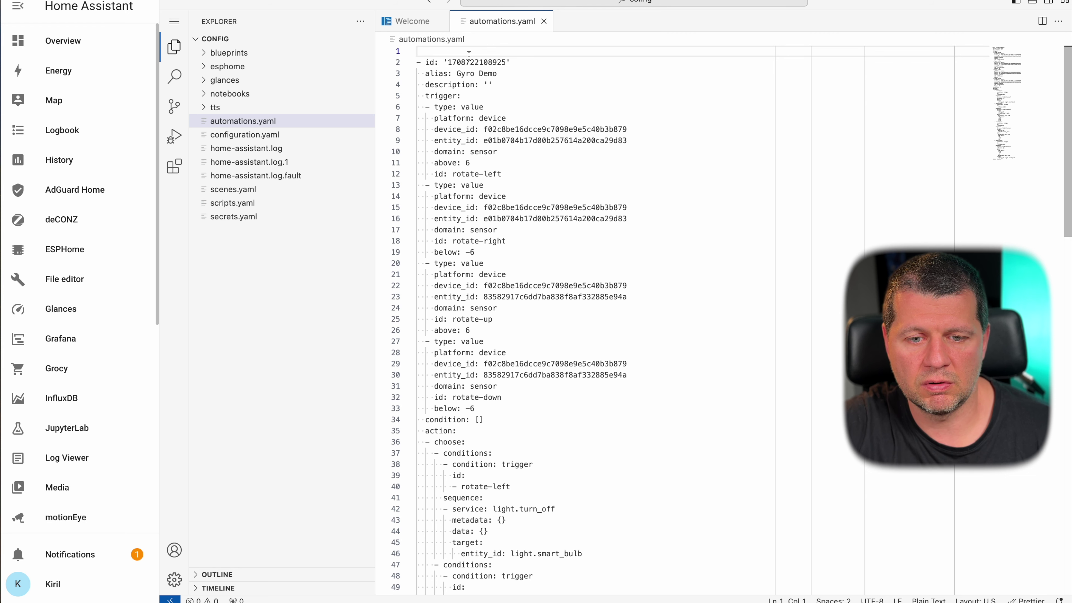
key(Delete)
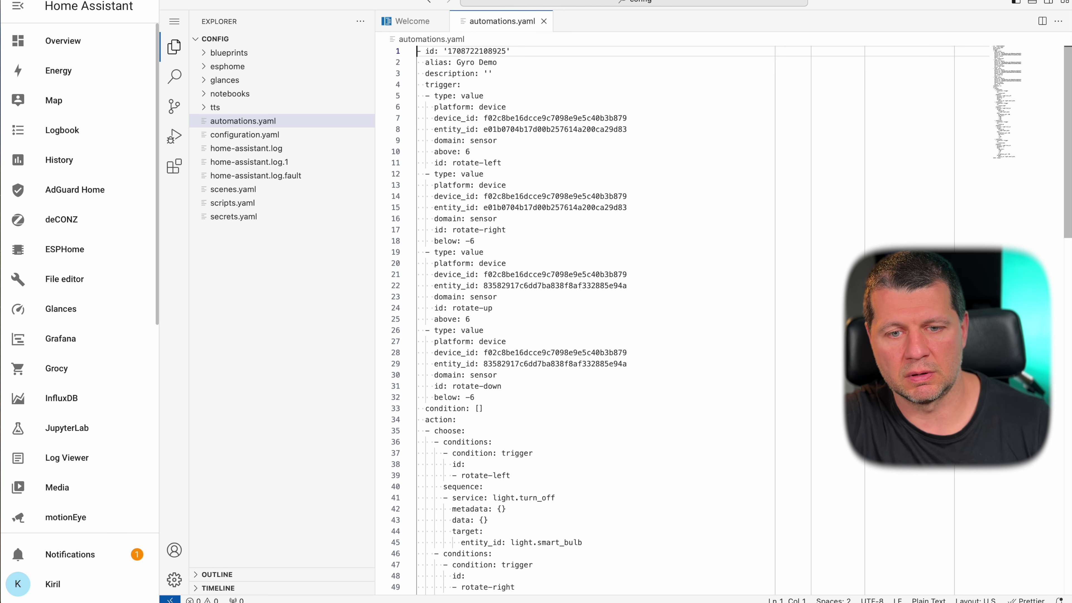
click(544, 22)
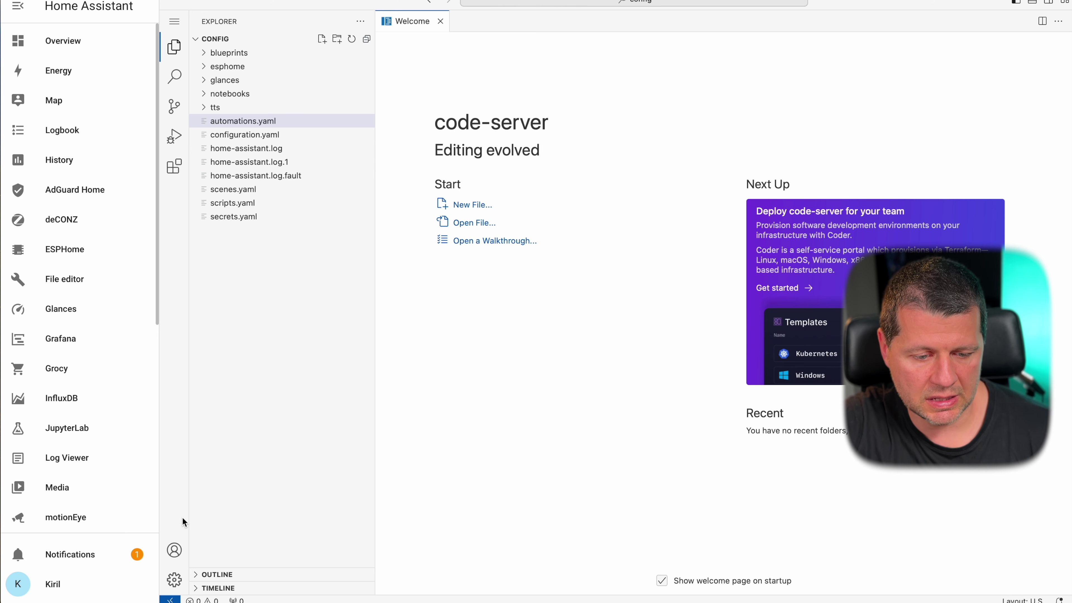
- Check the editor's Manage menu and Extensions view, then switch to Home Assistant's settings
click(175, 580)
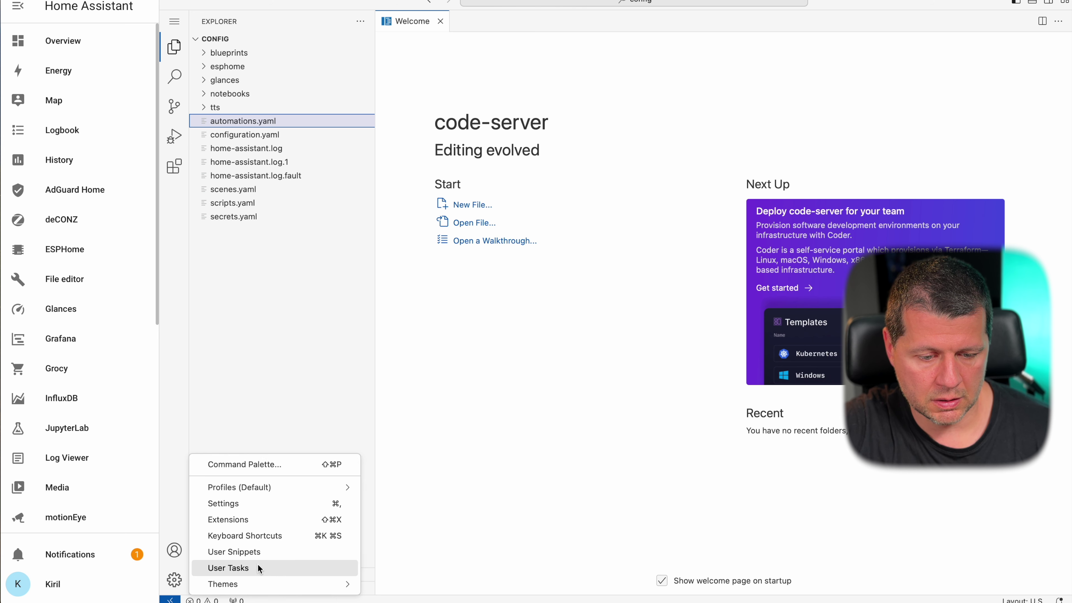
key(XF86MonBrightnessDown)
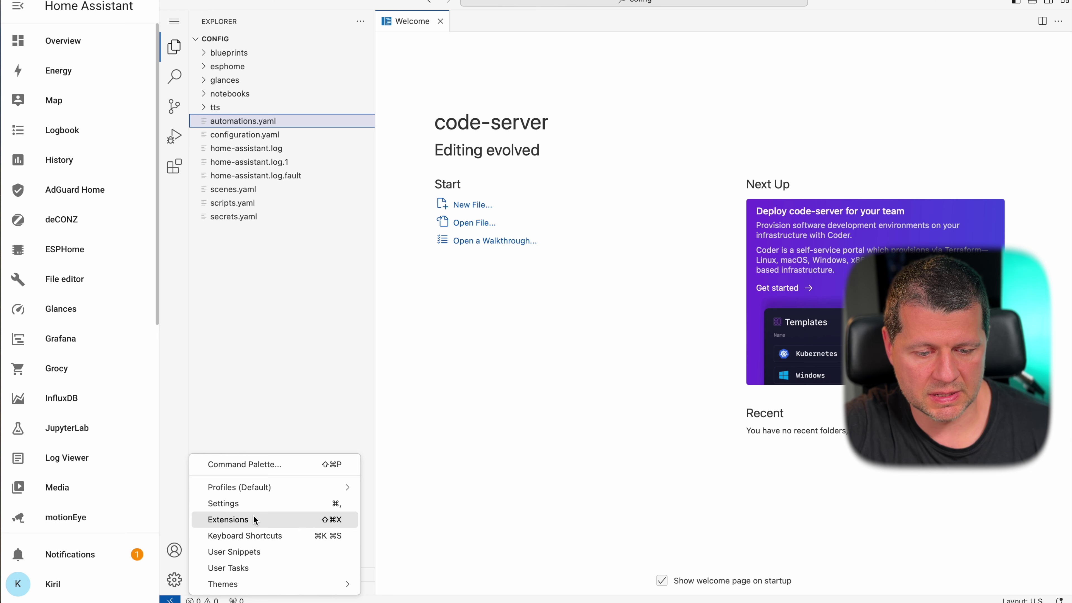
click(199, 270)
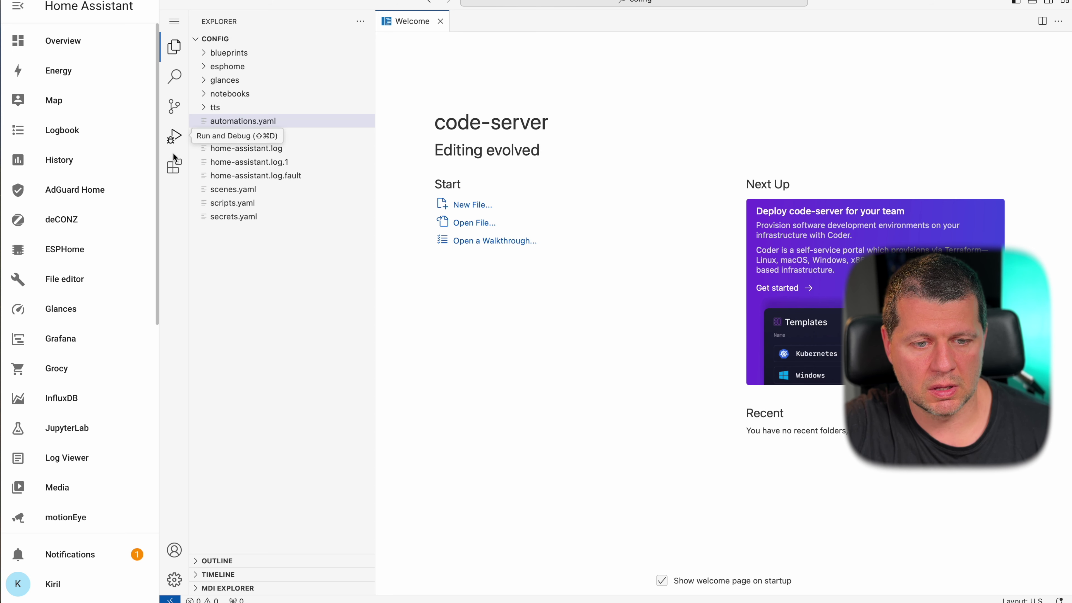
click(175, 168)
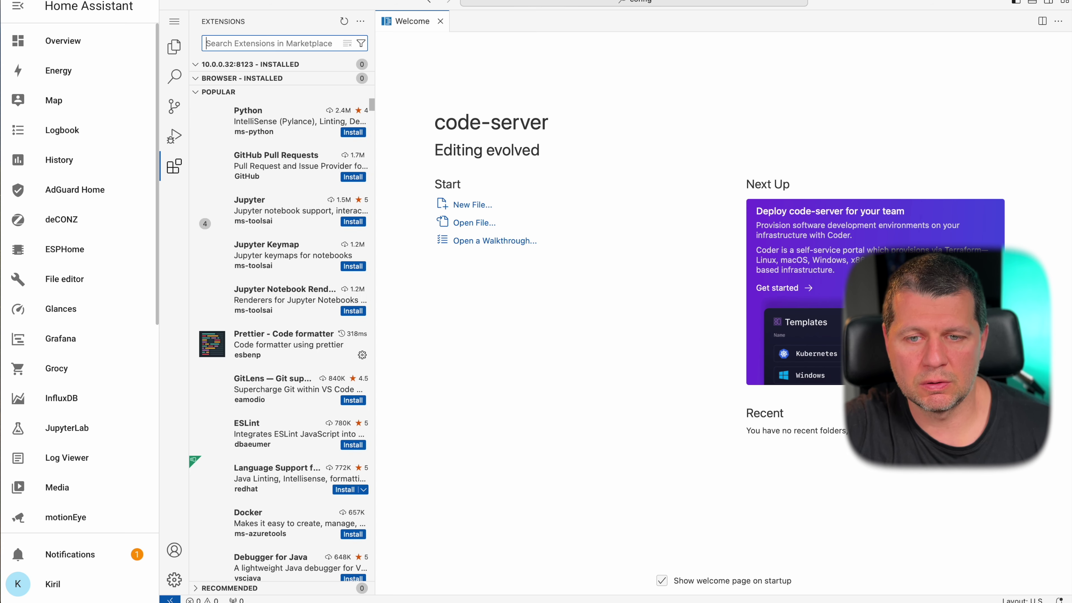
click(565, 0)
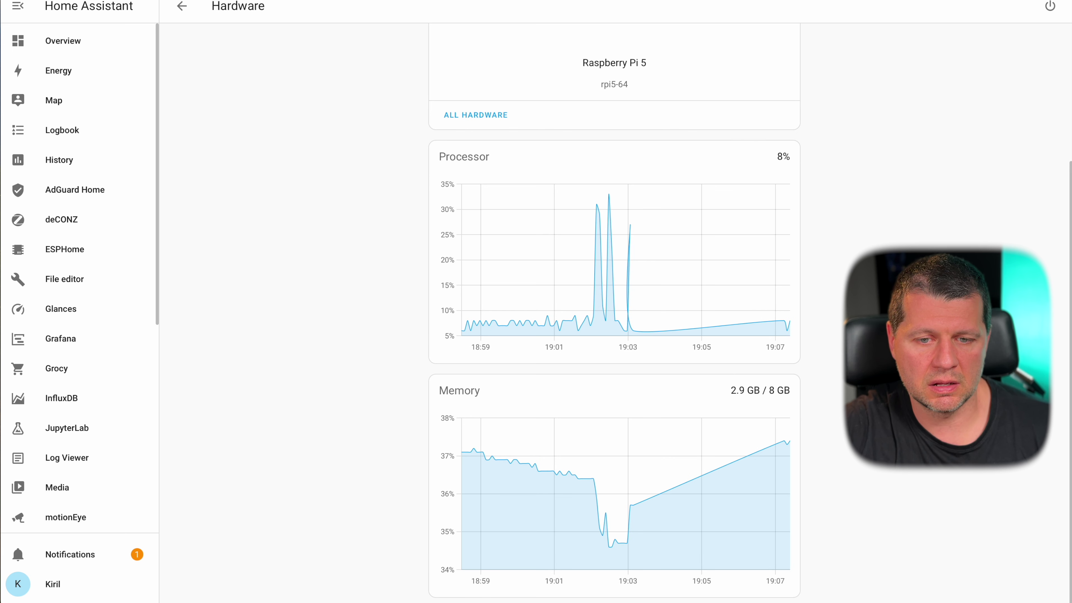
- Return from the installed add-ons list to the Add-on Store and scroll through its listings
key(ctrl+Tab)
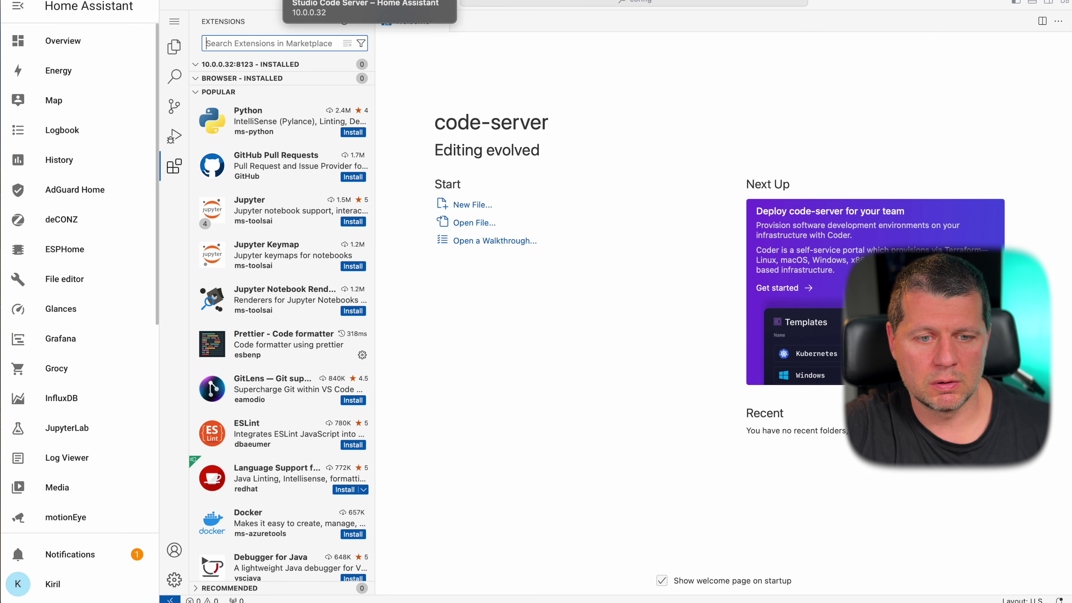
key(ctrl+shift+Tab)
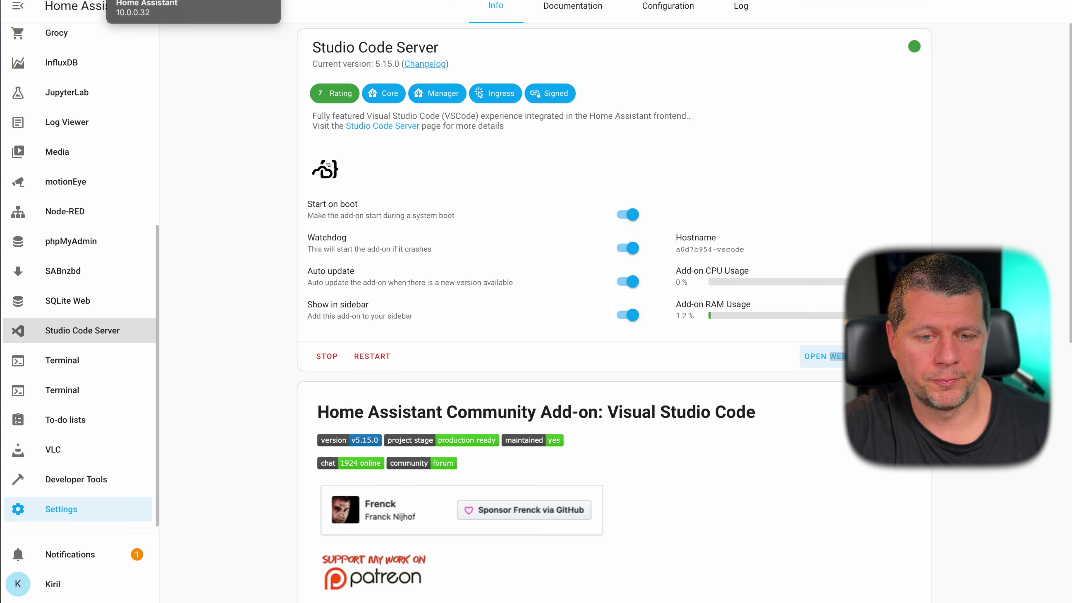
click(181, 7)
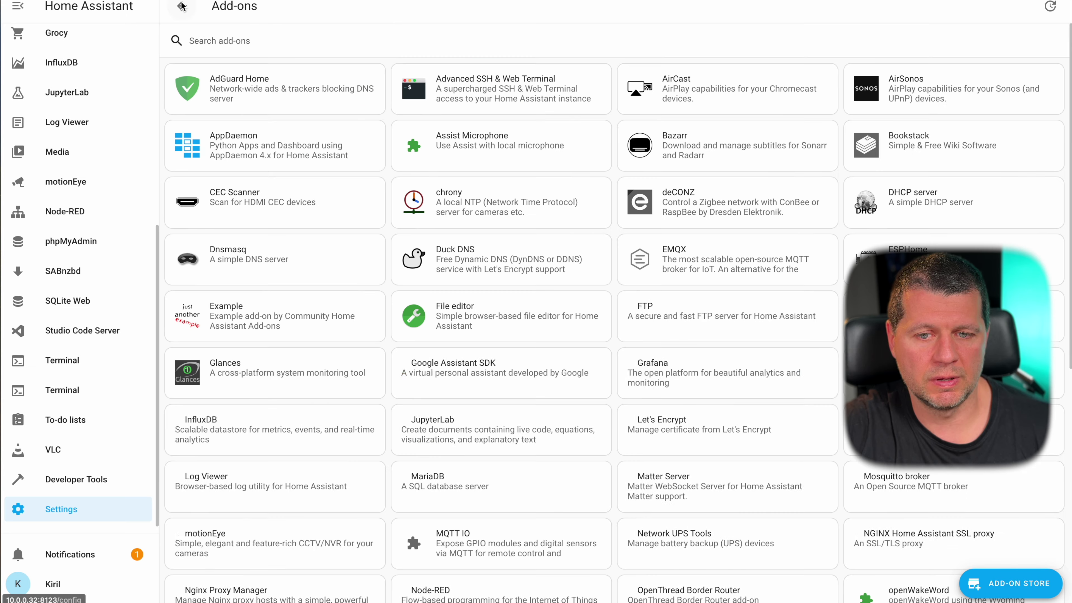
scroll(590, 233, down, 7)
scroll(590, 234, up, 3)
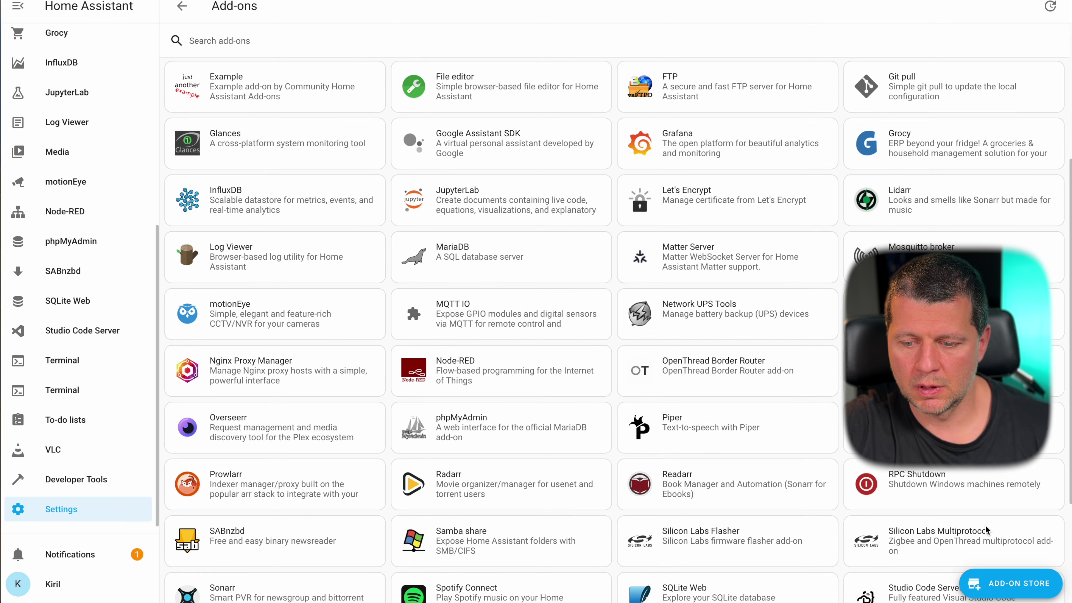
click(1008, 583)
scroll(917, 513, down, 10)
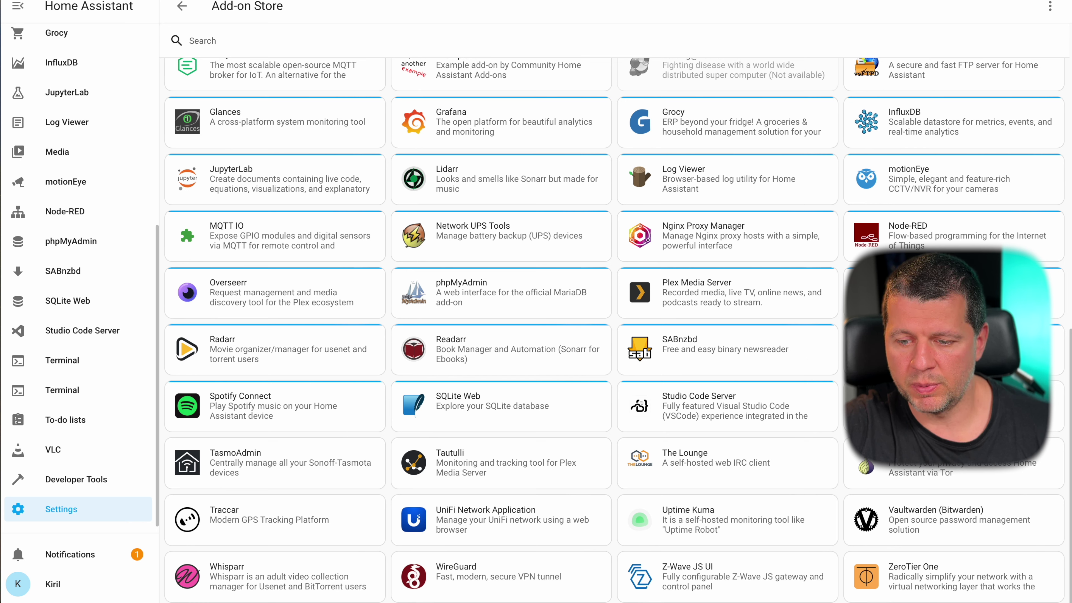
- Install Tailscale from the store and enable auto update and Show in sidebar
click(886, 405)
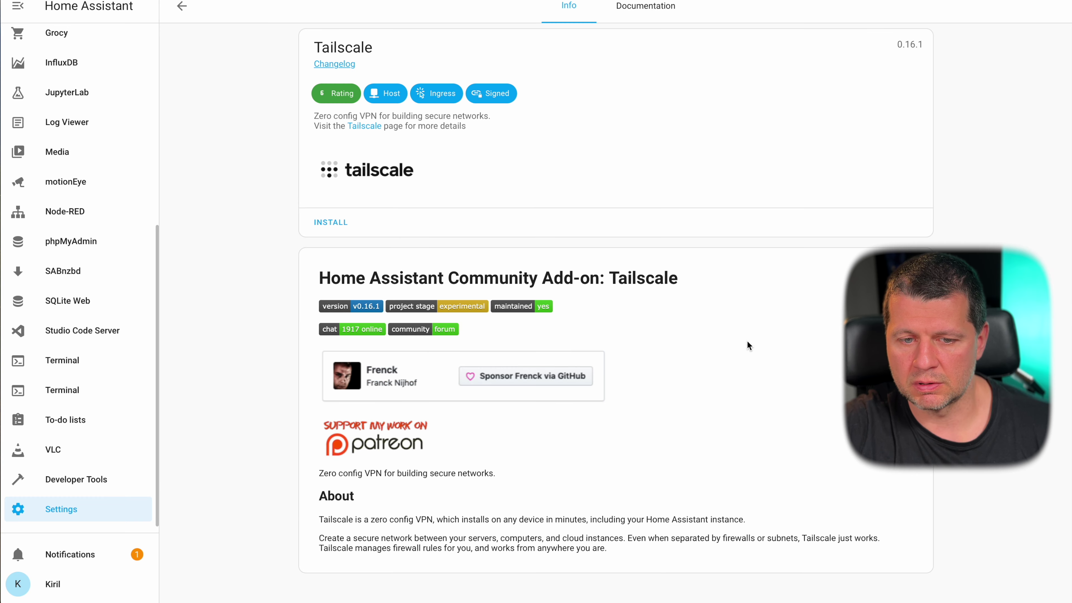
click(341, 216)
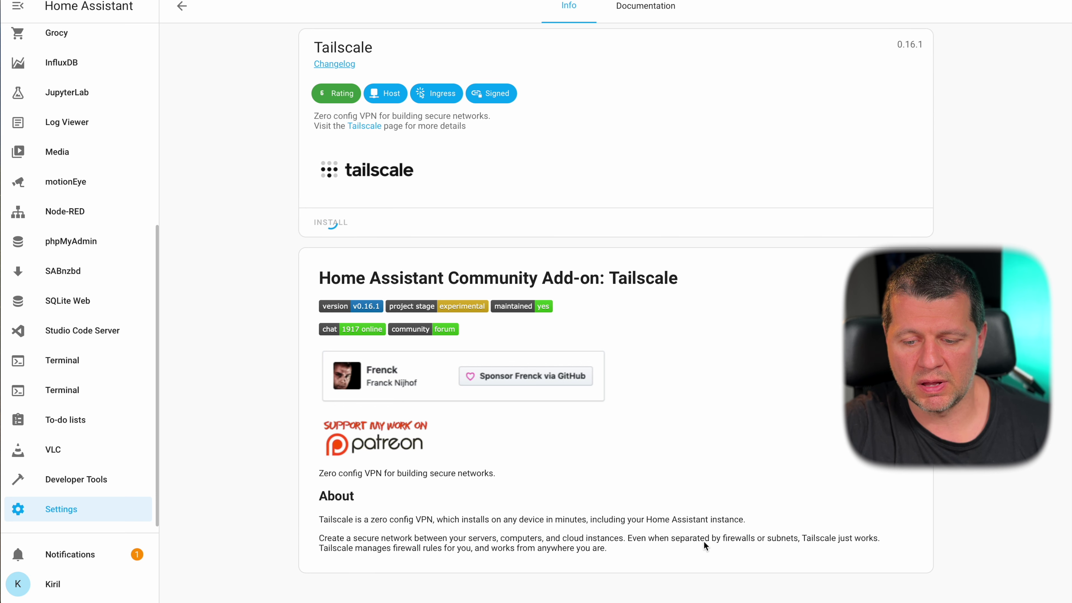
scroll(791, 536, down, 3)
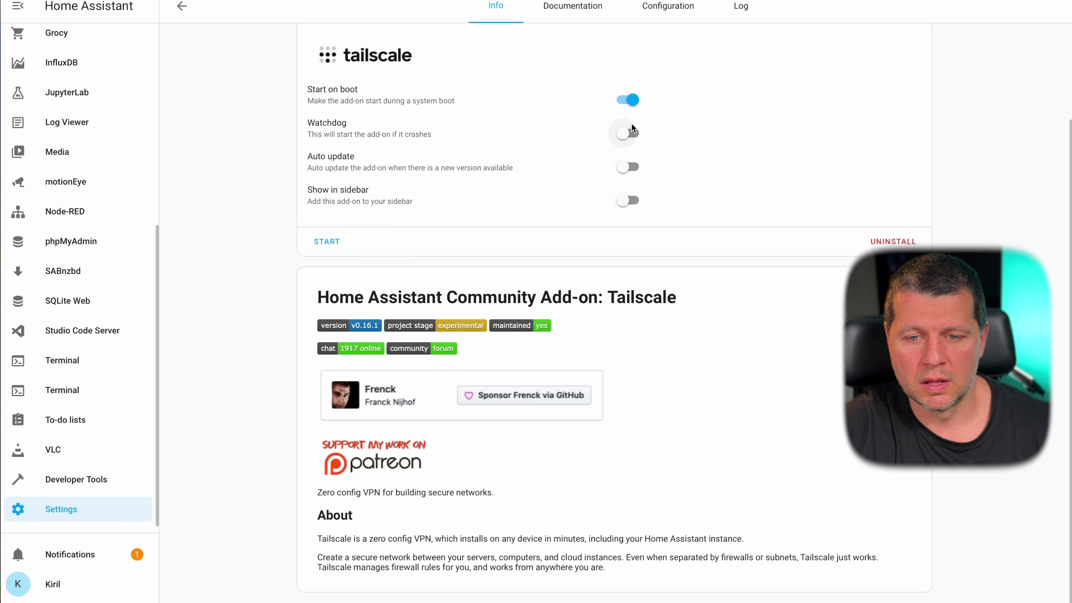
click(624, 166)
click(627, 200)
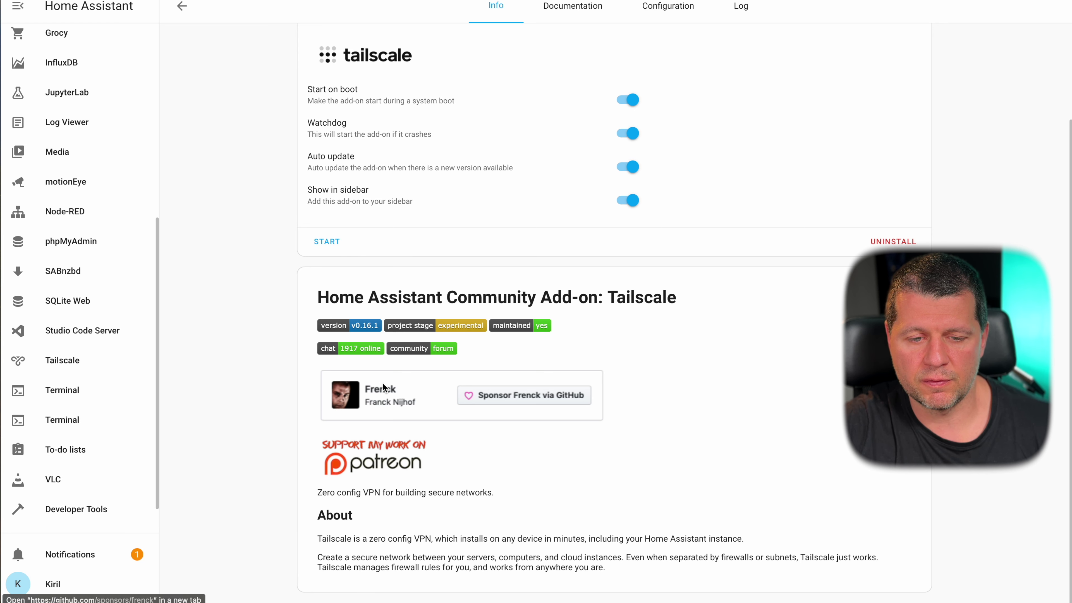
- Scroll through the Tailscale documentation, then return to Configuration and reload the page
click(668, 7)
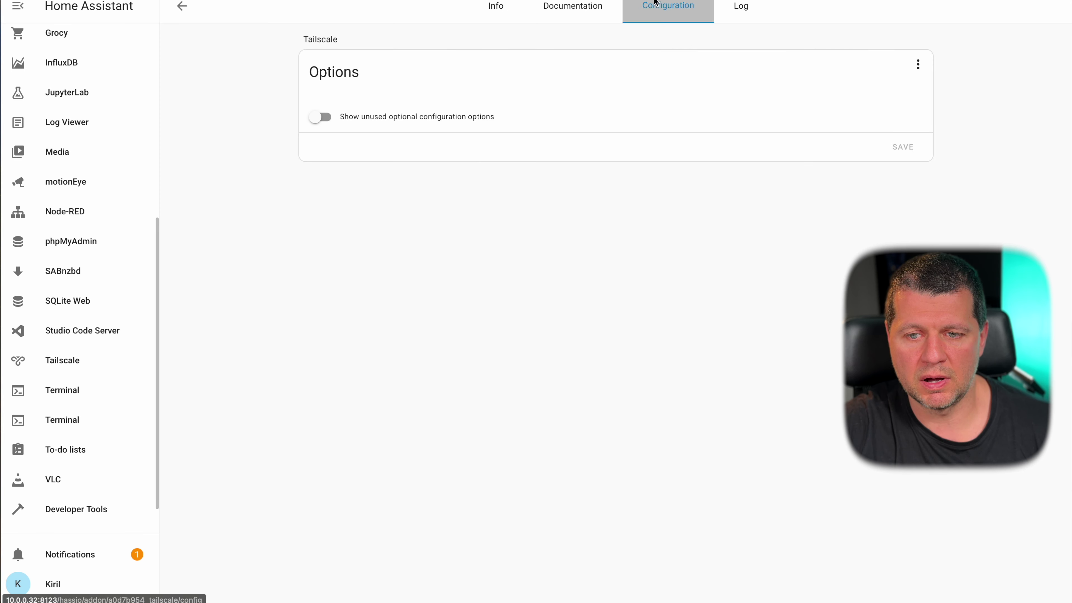
click(574, 11)
scroll(480, 357, down, 12)
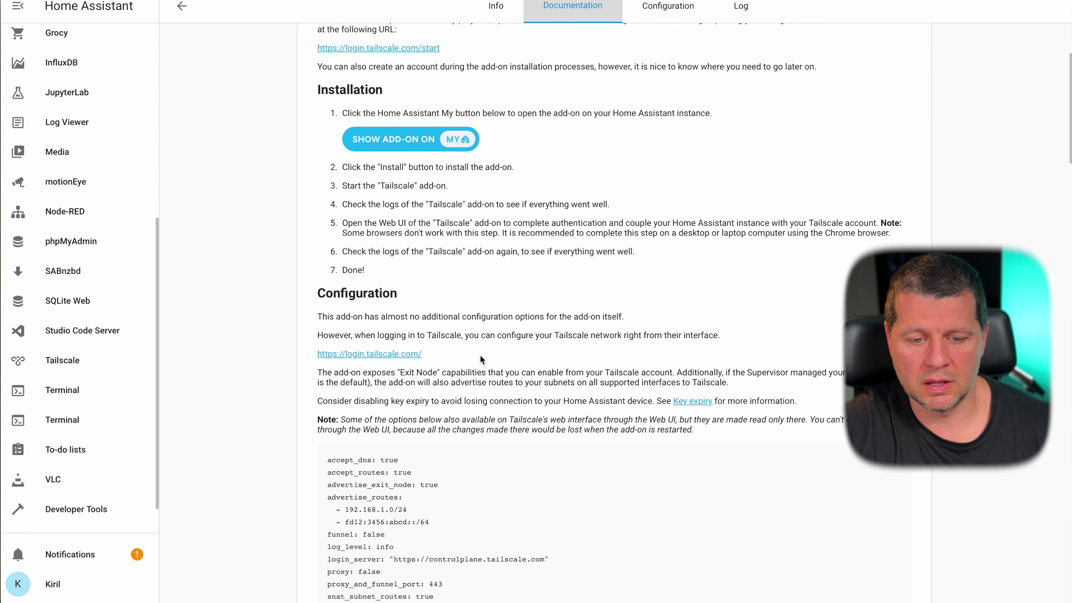
scroll(479, 354, up, 1)
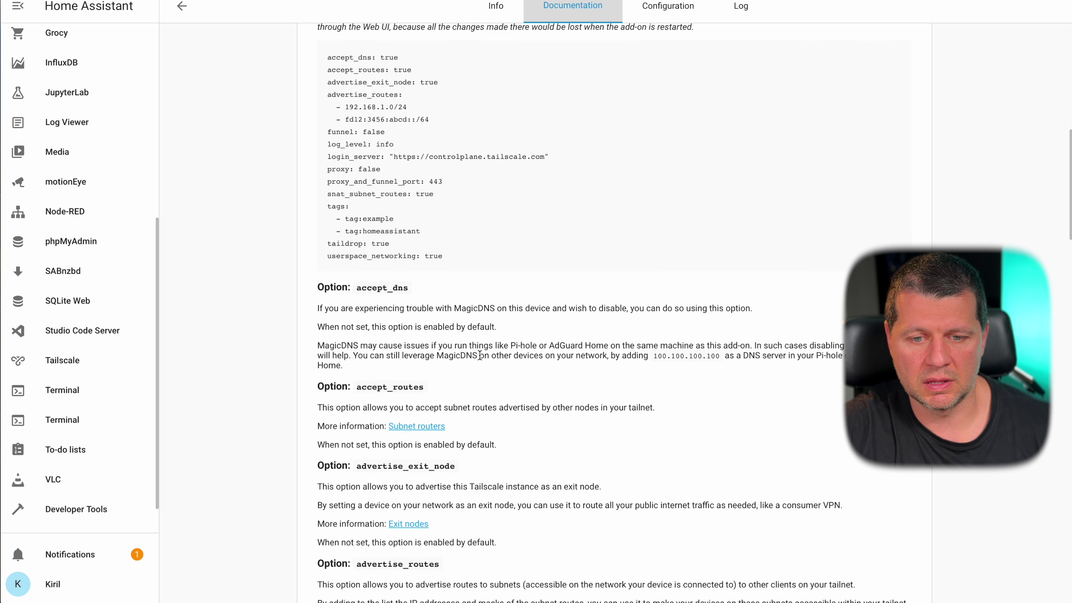
scroll(479, 354, up, 5)
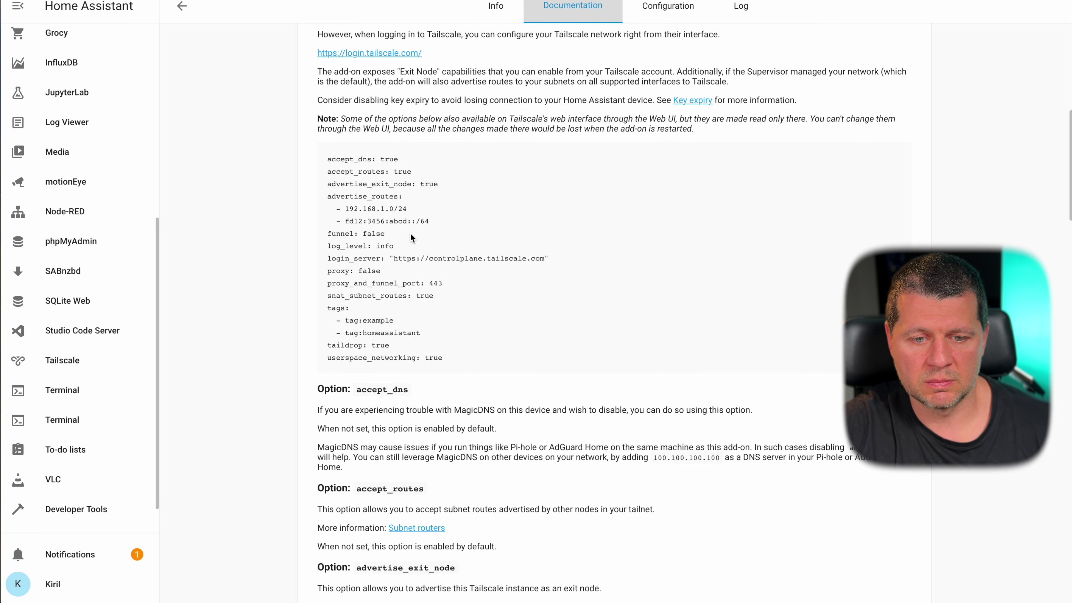
scroll(410, 233, up, 5)
click(678, 13)
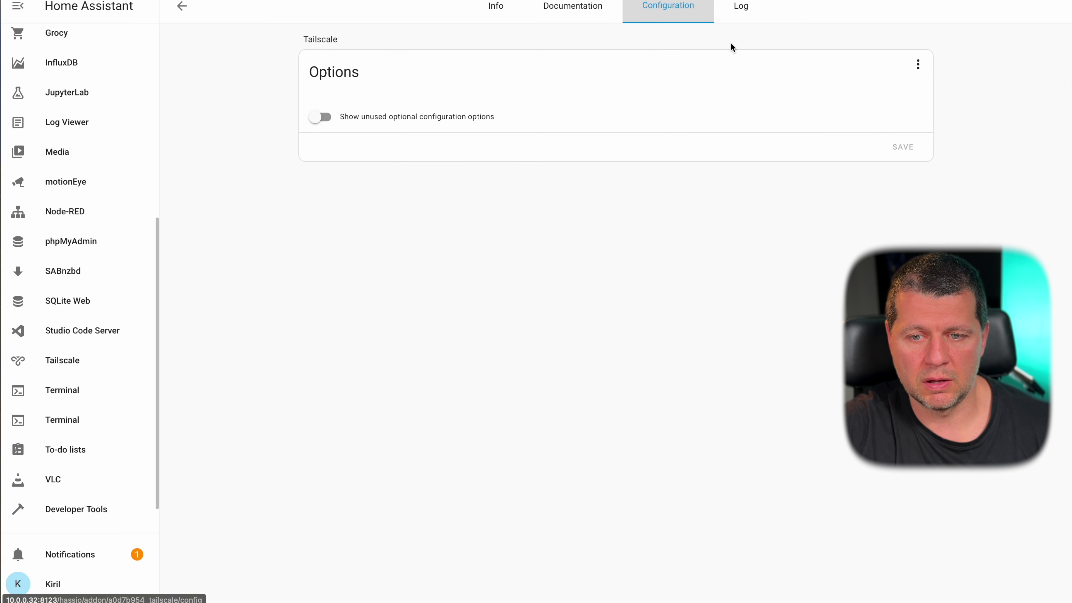
key(F5)
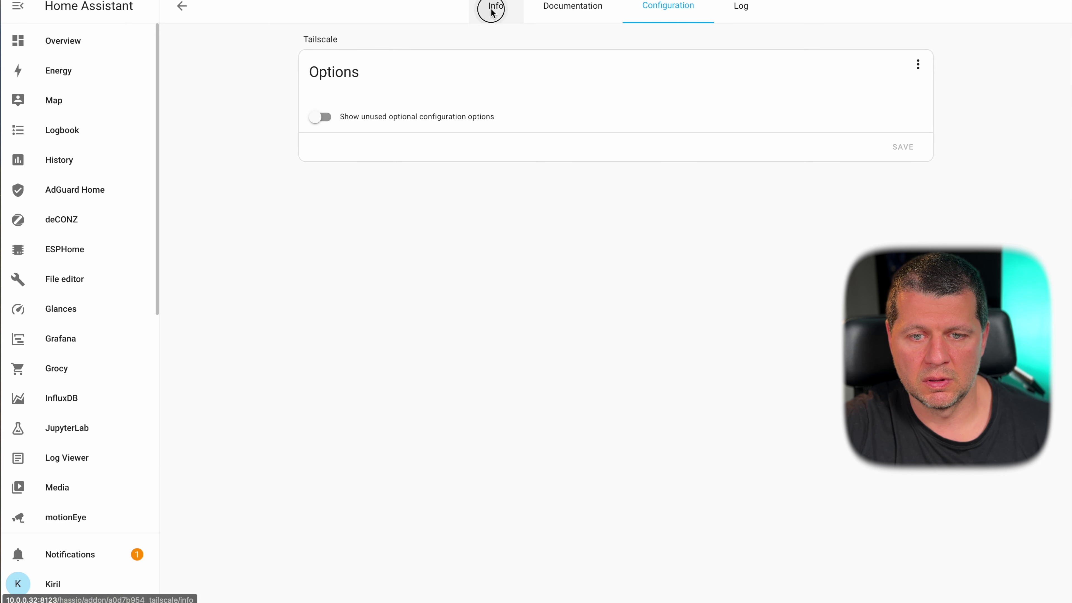
- From the Tailscale Info tab, open the add-on's web UI
click(493, 7)
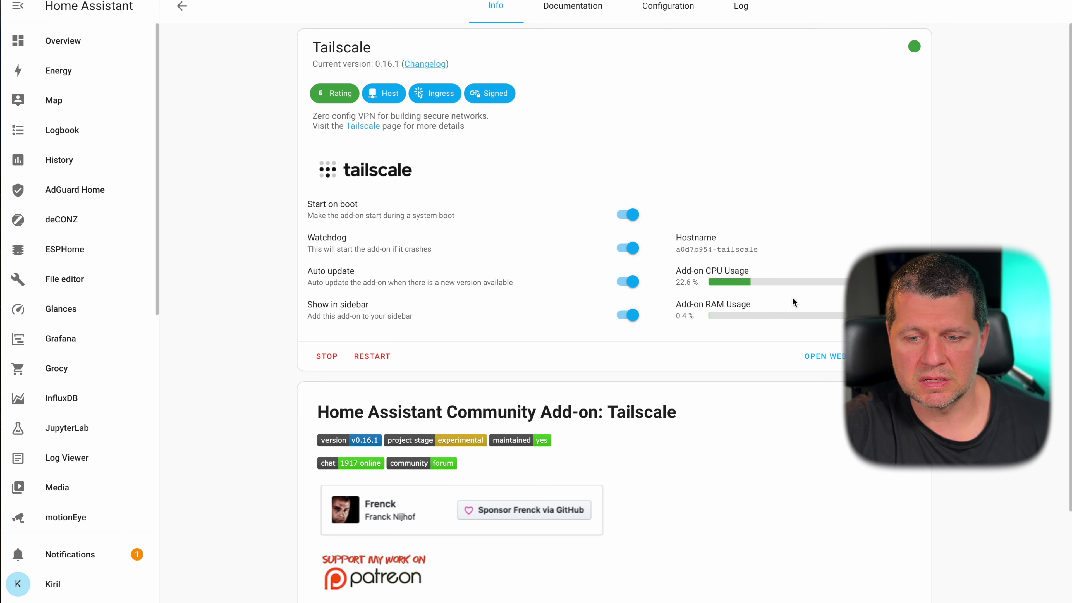
click(831, 355)
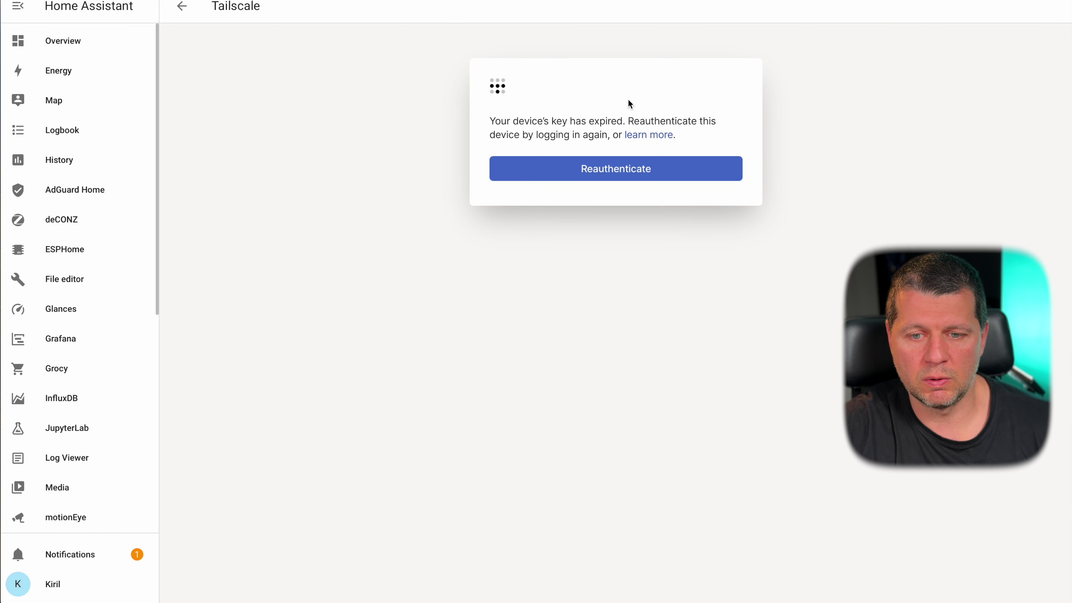
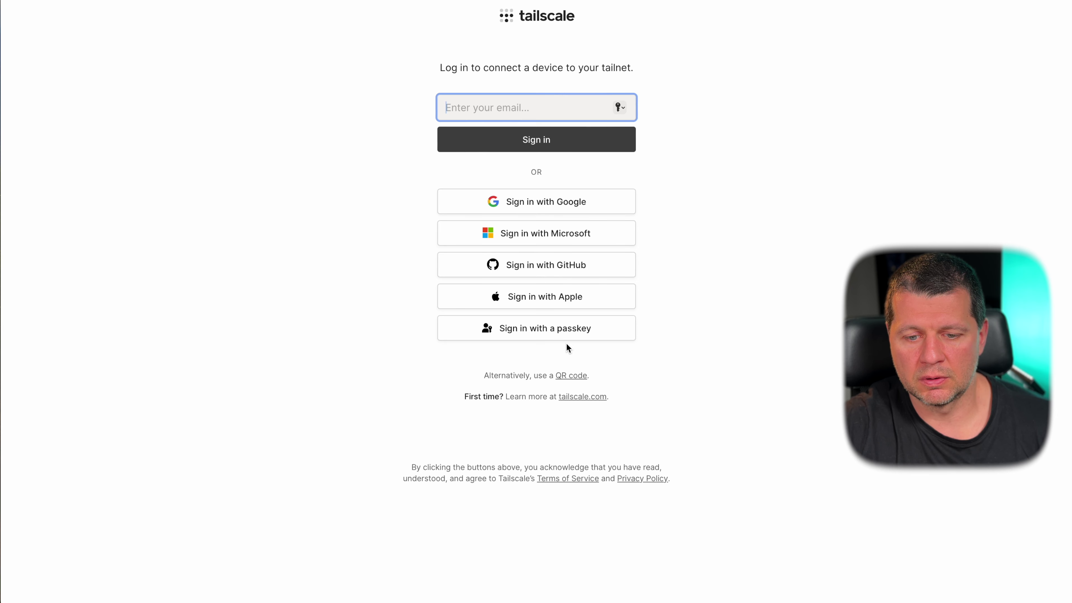
- Try a passkey sign-in to Tailscale, then skim the add-on's documentation and Info page
click(571, 333)
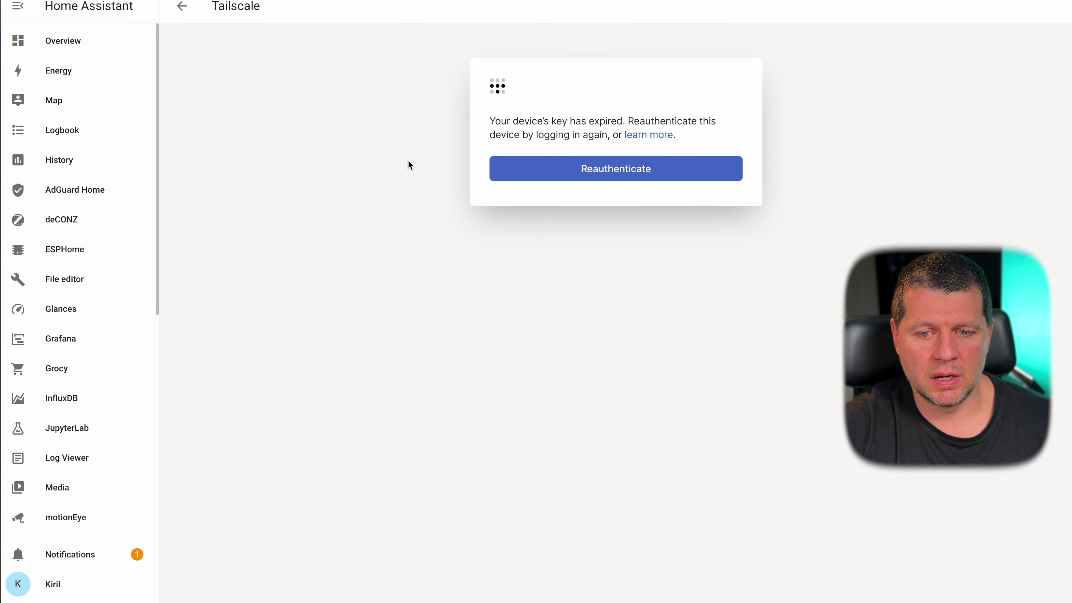
click(183, 6)
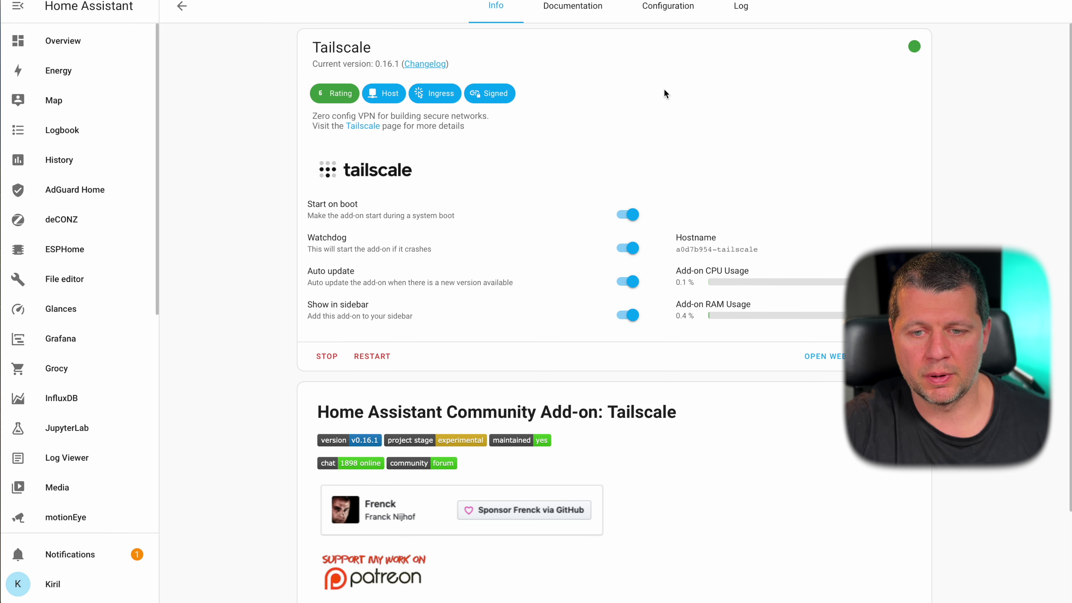
click(572, 19)
scroll(521, 328, down, 10)
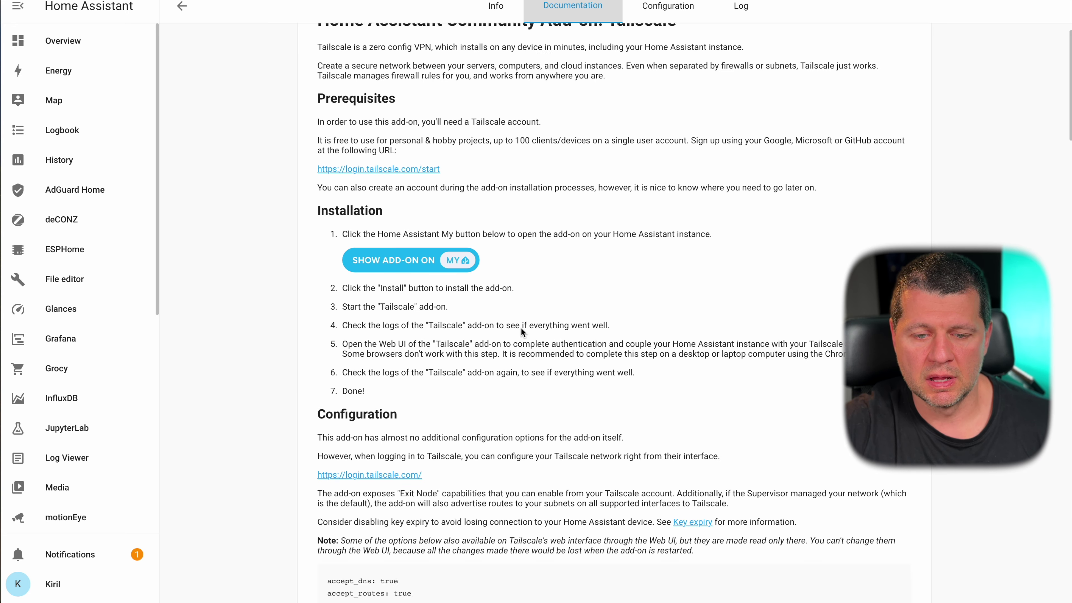
click(496, 6)
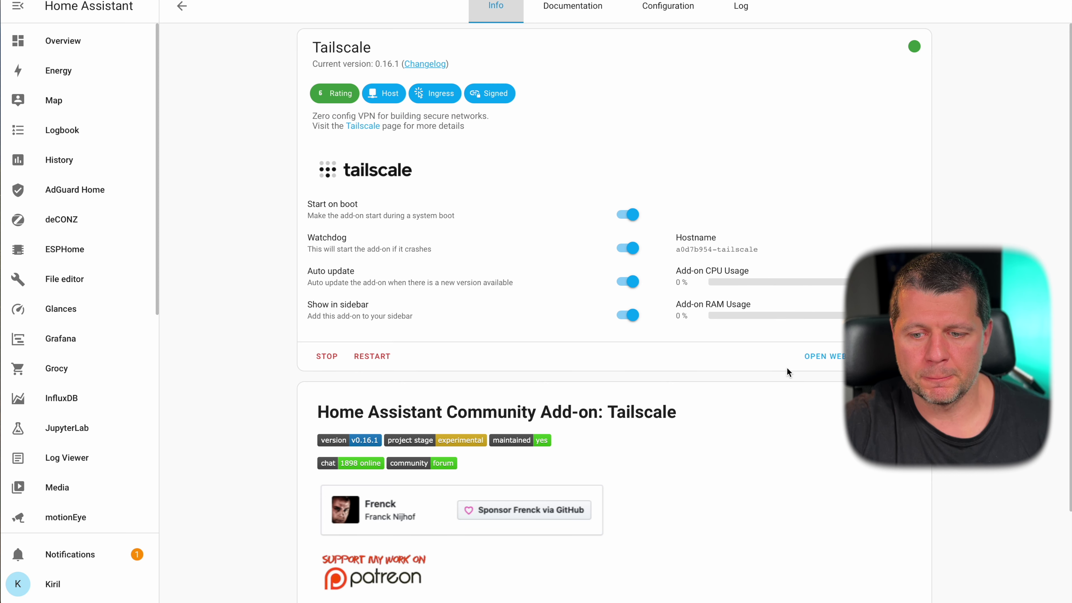
scroll(789, 372, down, 1)
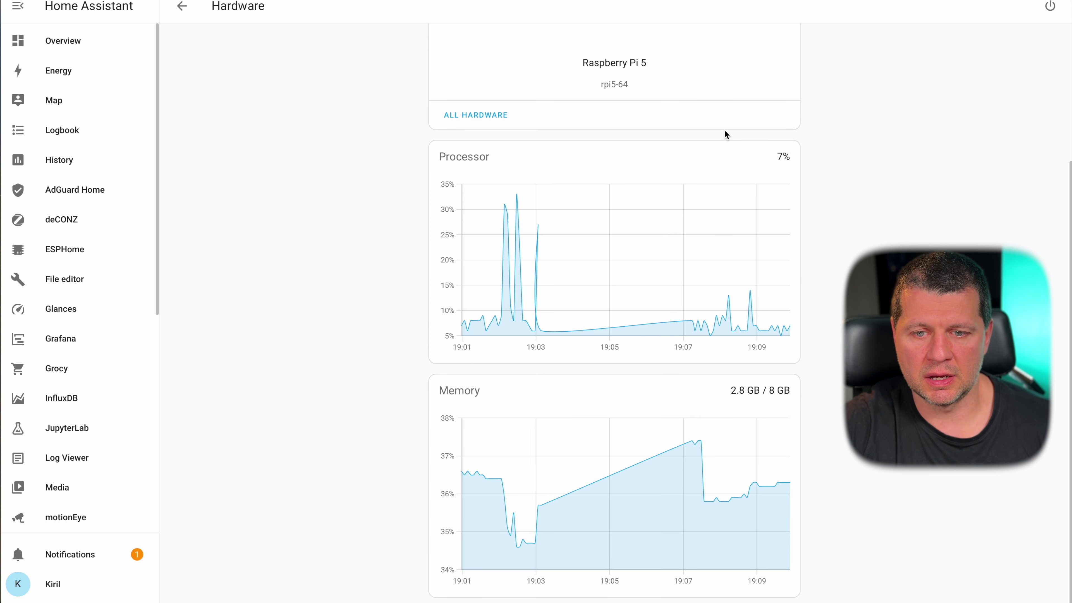
scroll(724, 134, up, 4)
scroll(724, 135, down, 4)
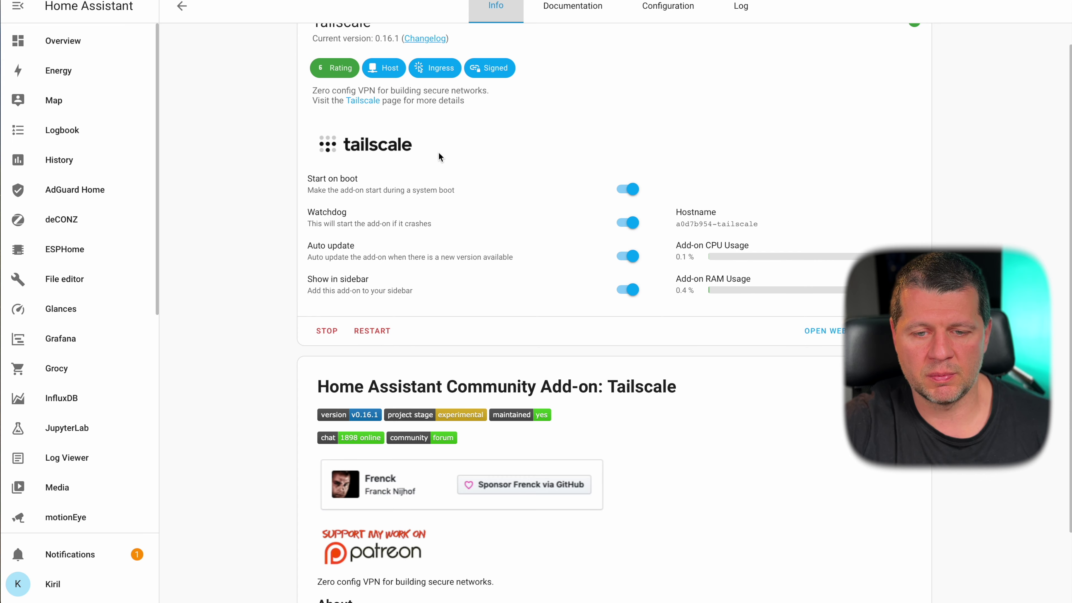
scroll(438, 152, up, 1)
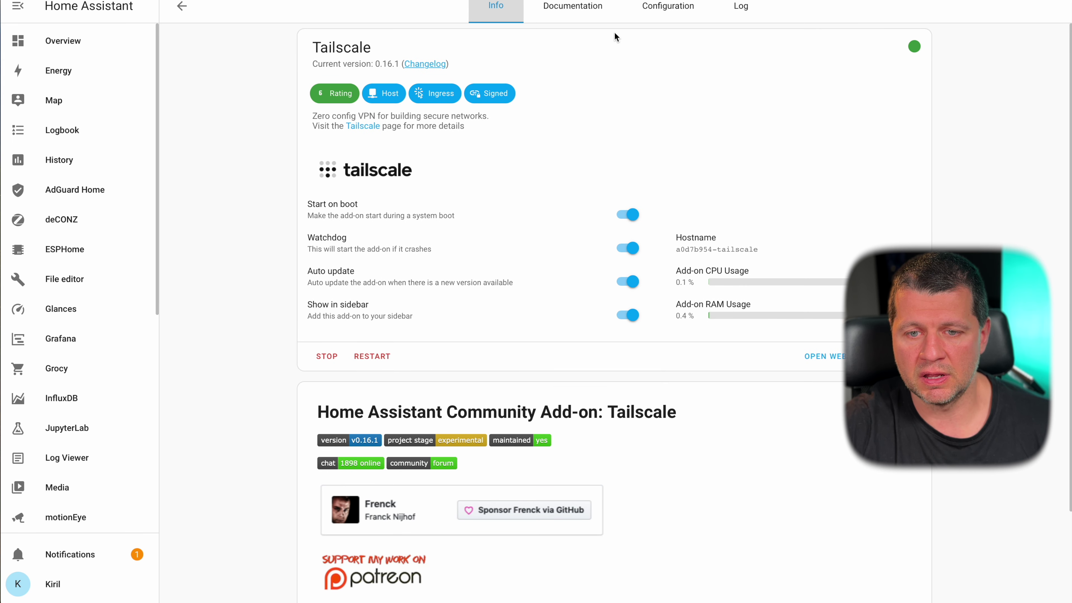
- Review Tailscale's documentation and configuration, then reopen its web UI to reauthenticate the device
click(573, 6)
click(663, 6)
click(506, 7)
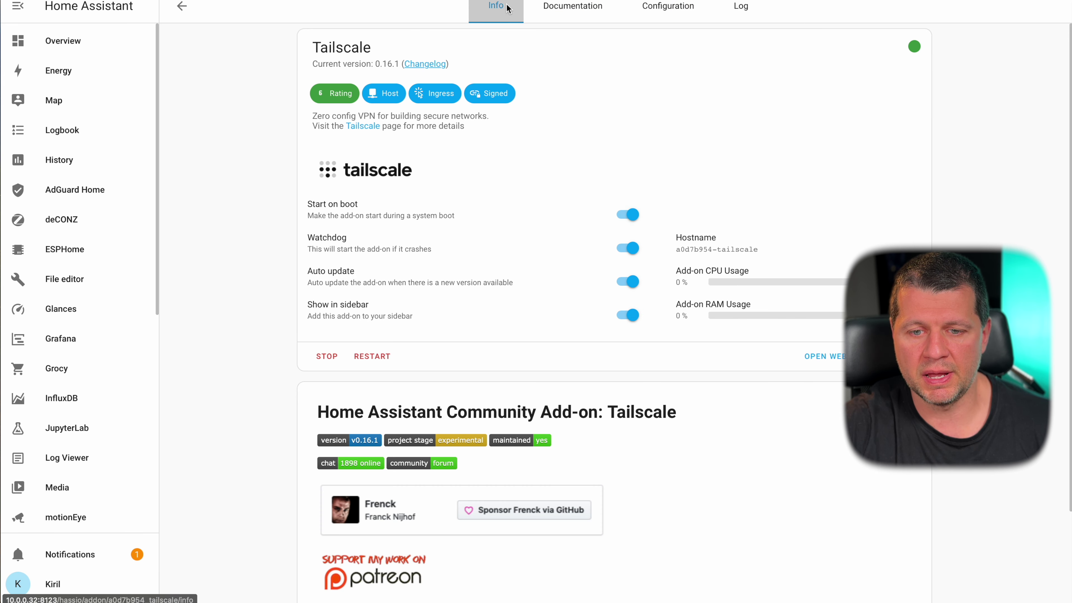
click(825, 356)
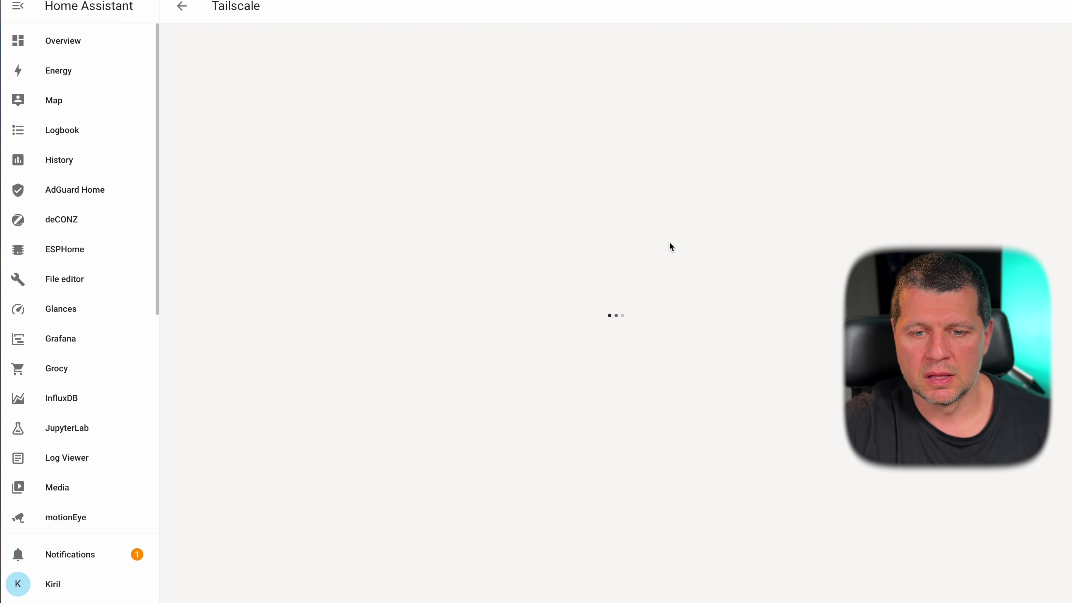
click(618, 176)
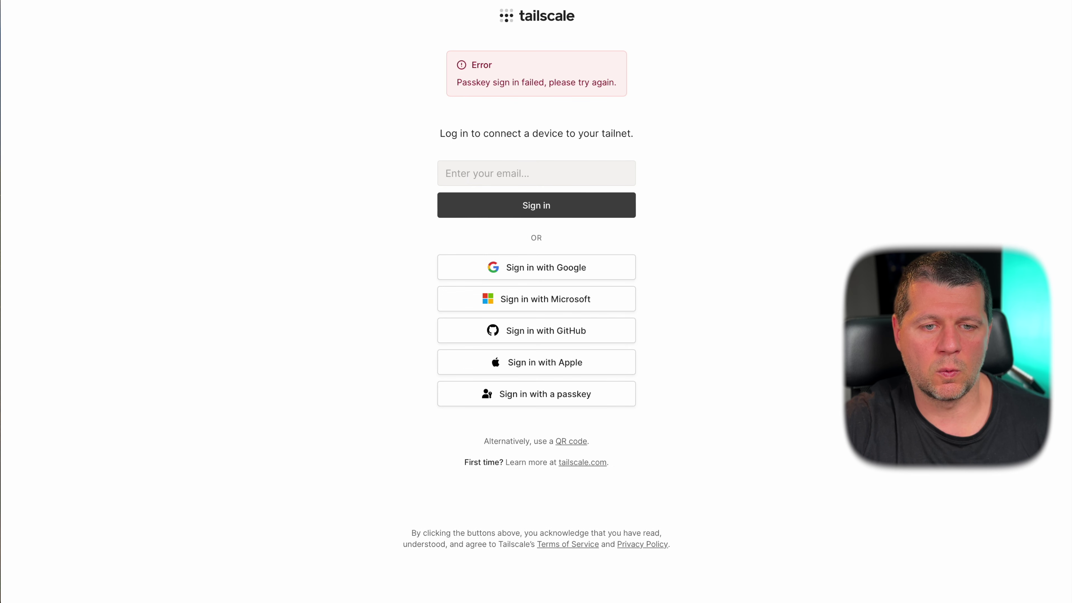
- Go back from Tailscale to the installed add-ons list and scroll through it
click(185, 9)
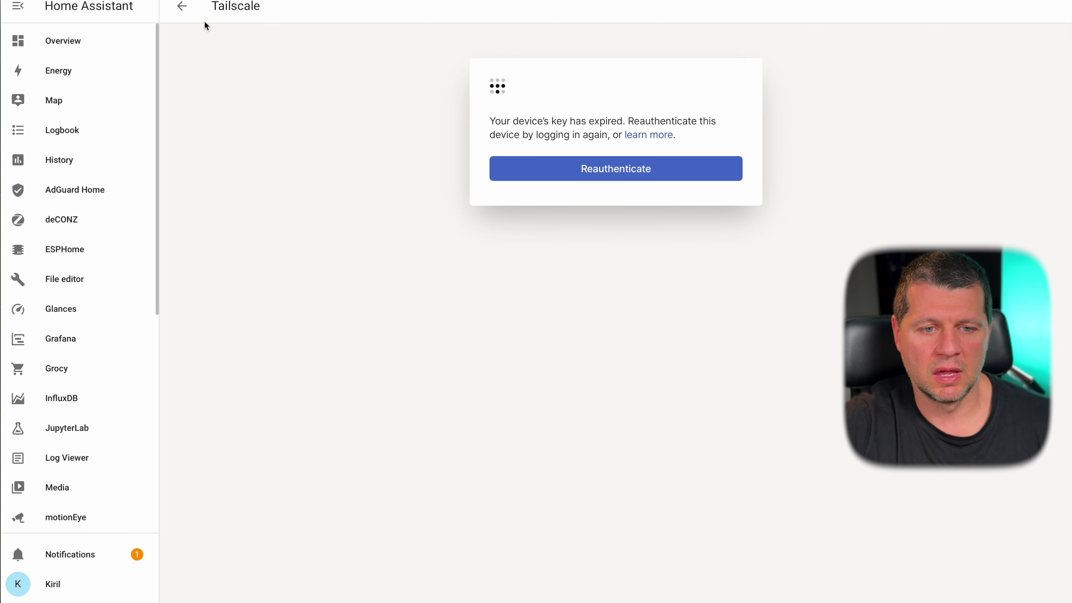
click(189, 17)
click(189, 17)
scroll(588, 400, down, 2)
scroll(588, 401, down, 3)
- Open the Add-on Store, scroll to the community add-ons and open TasmoAdmin to install it
click(1011, 583)
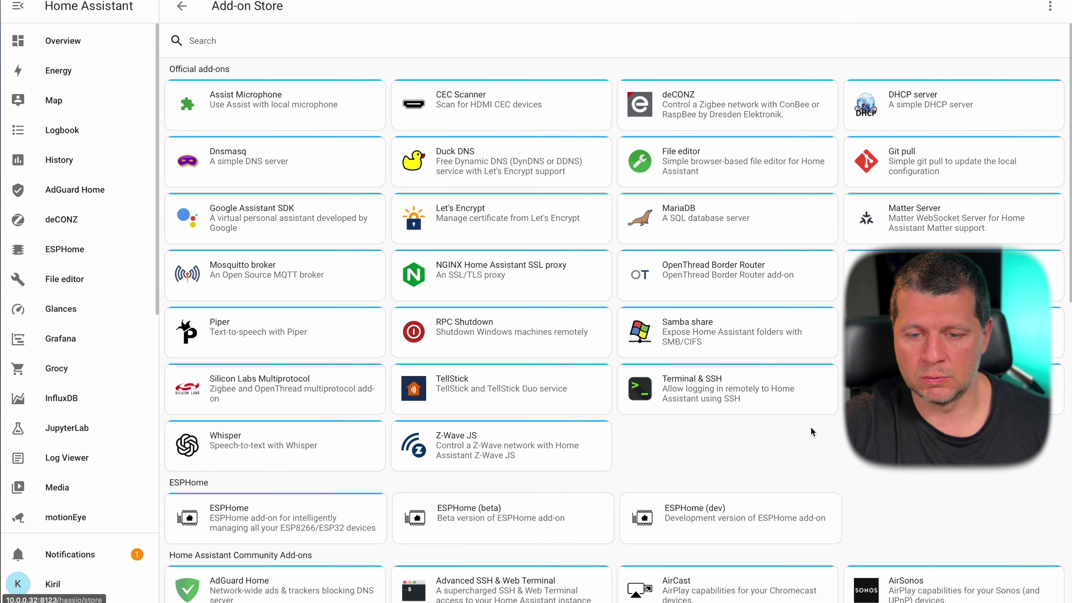
scroll(810, 426, down, 5)
scroll(810, 426, down, 5)
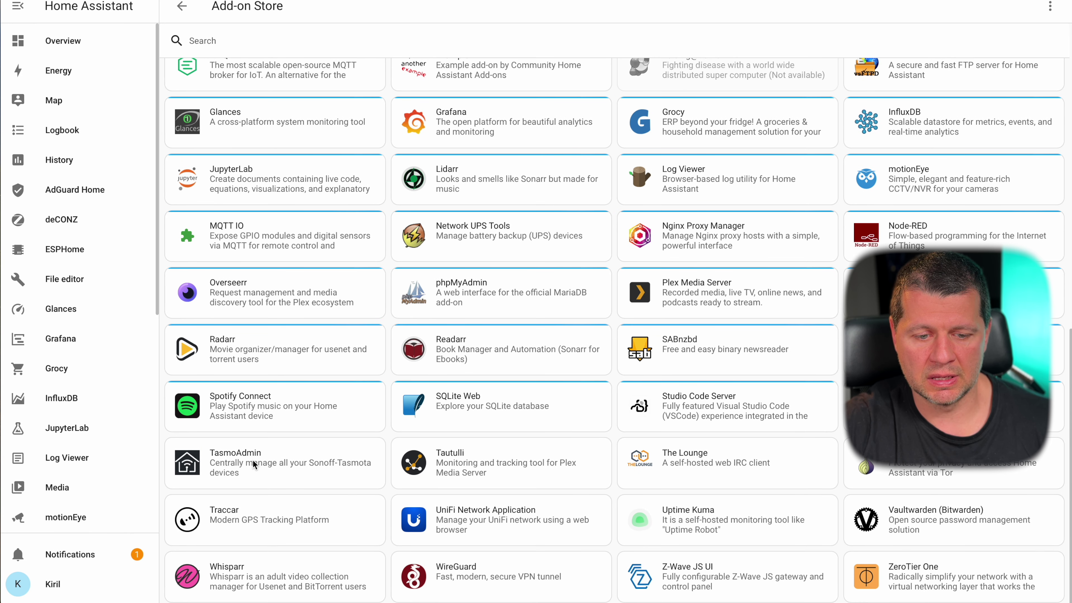
click(236, 464)
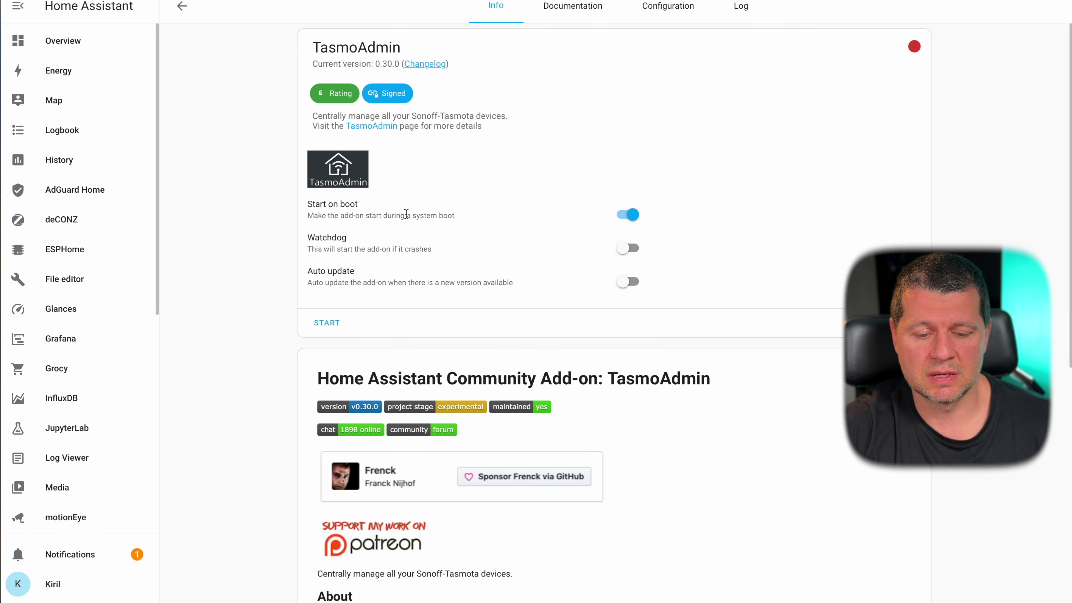
- Turn on Watchdog and Auto update for TasmoAdmin and start the add-on
scroll(405, 215, down, 10)
scroll(475, 299, up, 1)
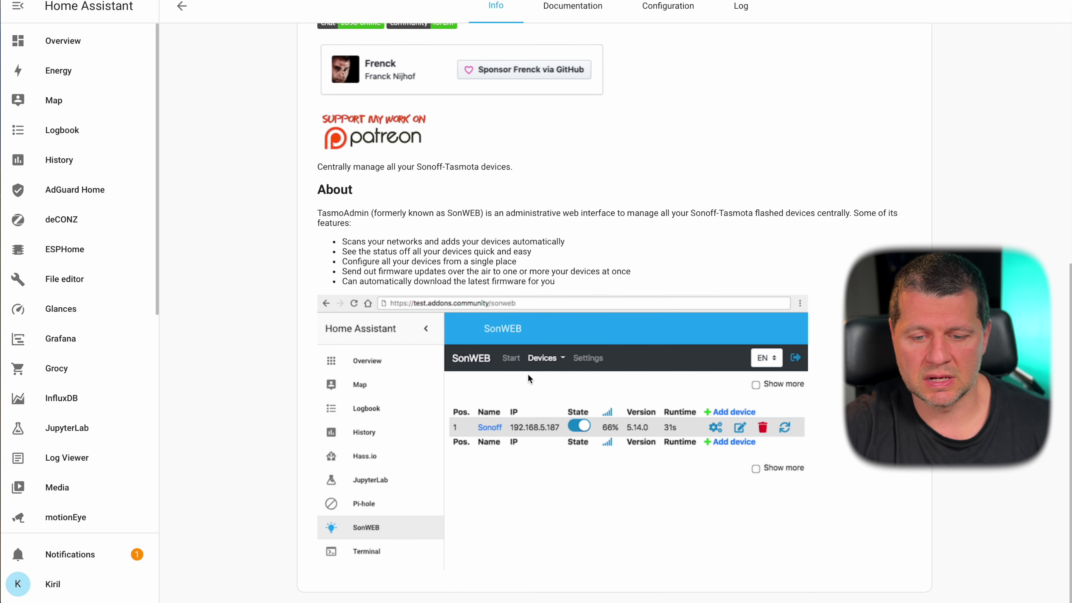
scroll(477, 286, up, 10)
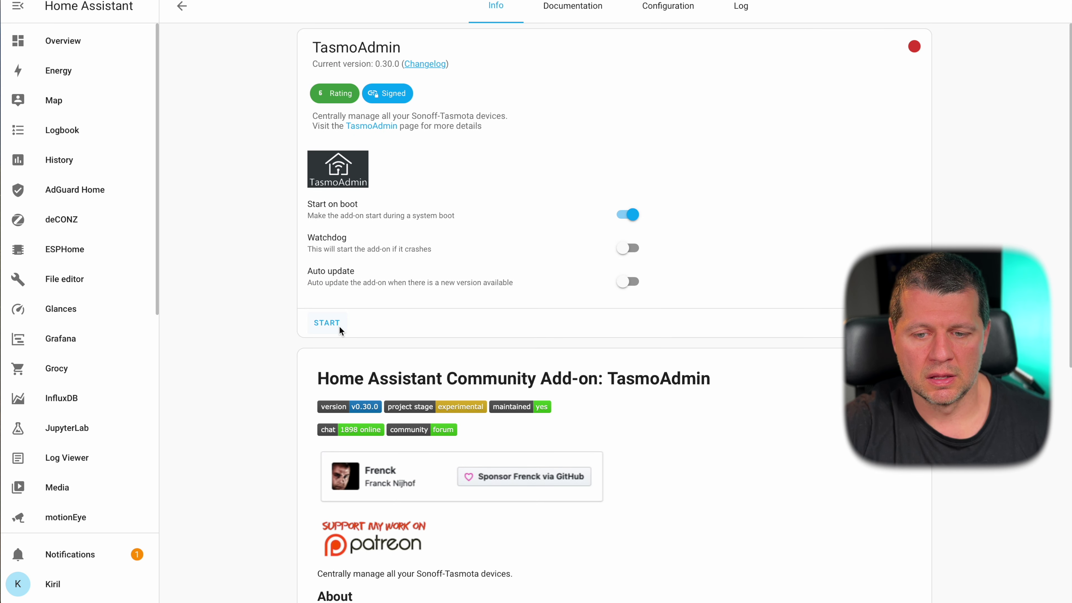
click(620, 249)
click(624, 282)
click(327, 323)
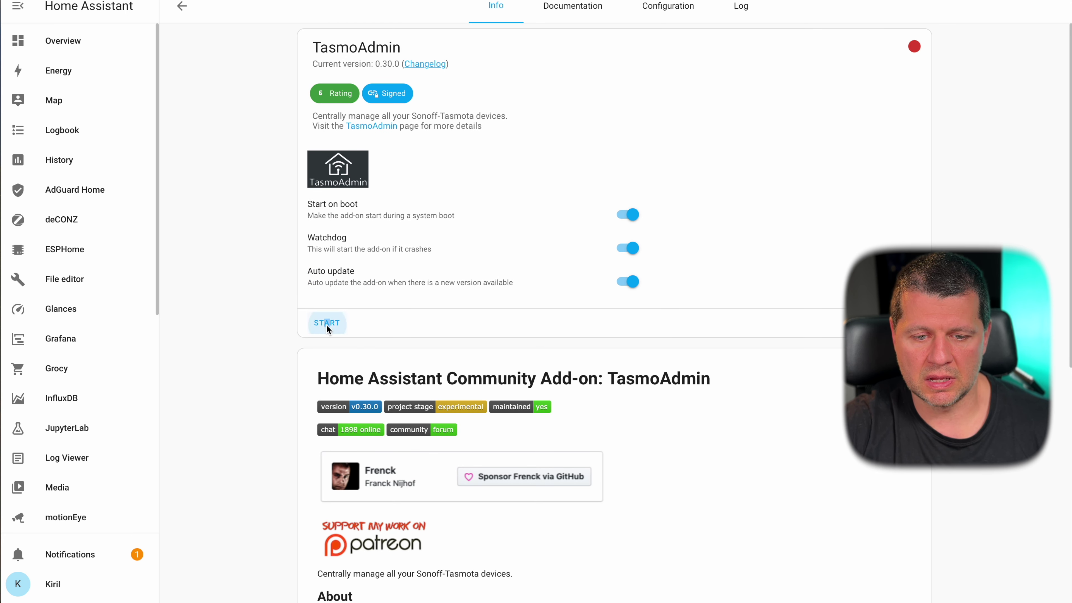
- Check TasmoAdmin's status on the Info page and start it again
scroll(560, 403, down, 10)
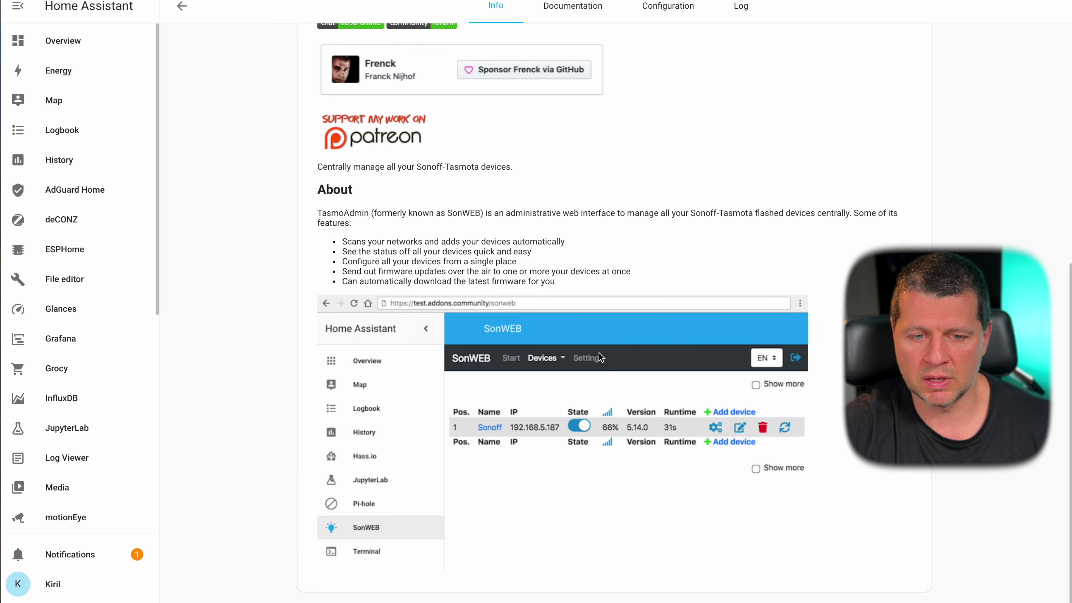
scroll(586, 247, up, 5)
scroll(586, 247, down, 5)
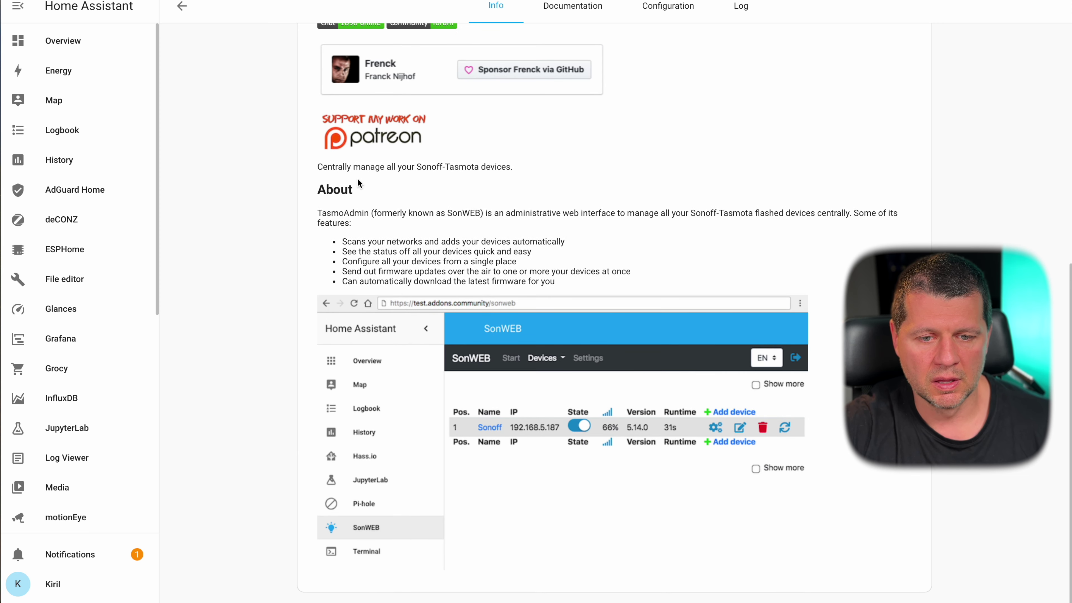
scroll(345, 114, up, 10)
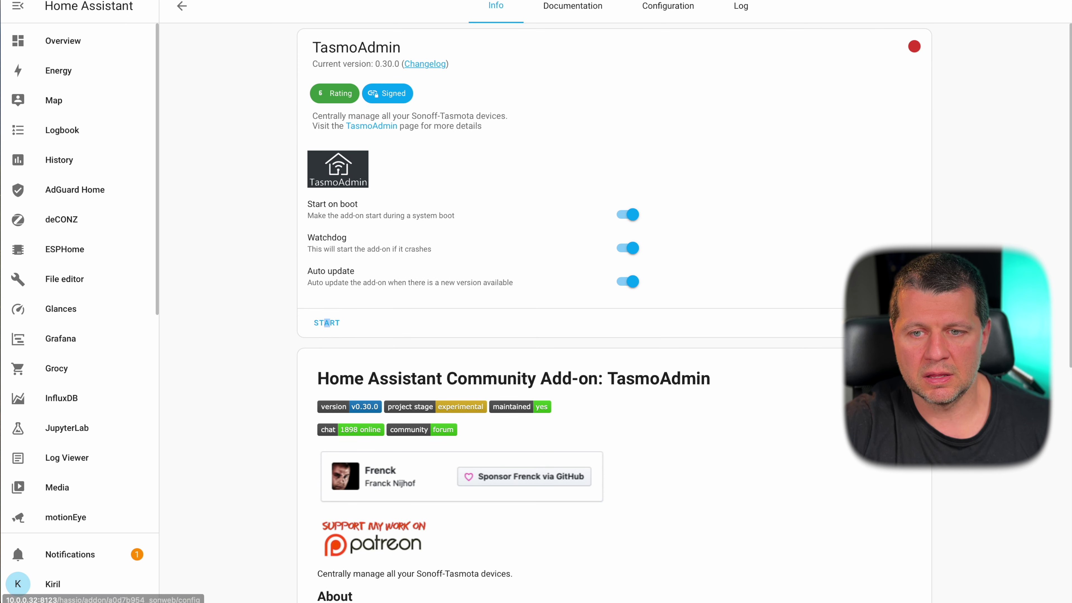
click(326, 323)
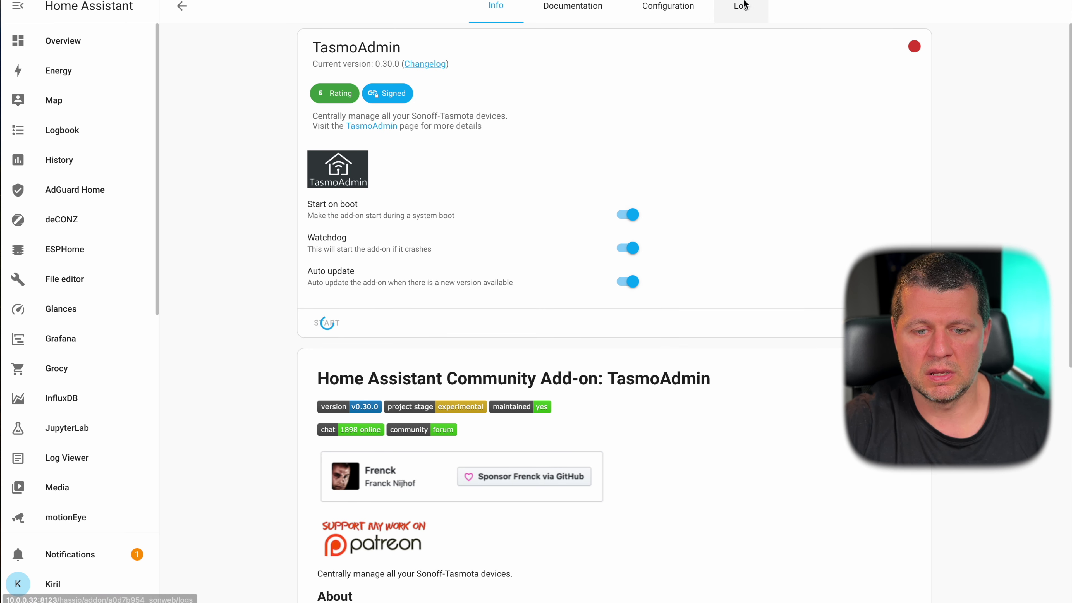
- Read TasmoAdmin's log showing the missing-certificate SSL error and switch SSL off in Configuration
click(750, 12)
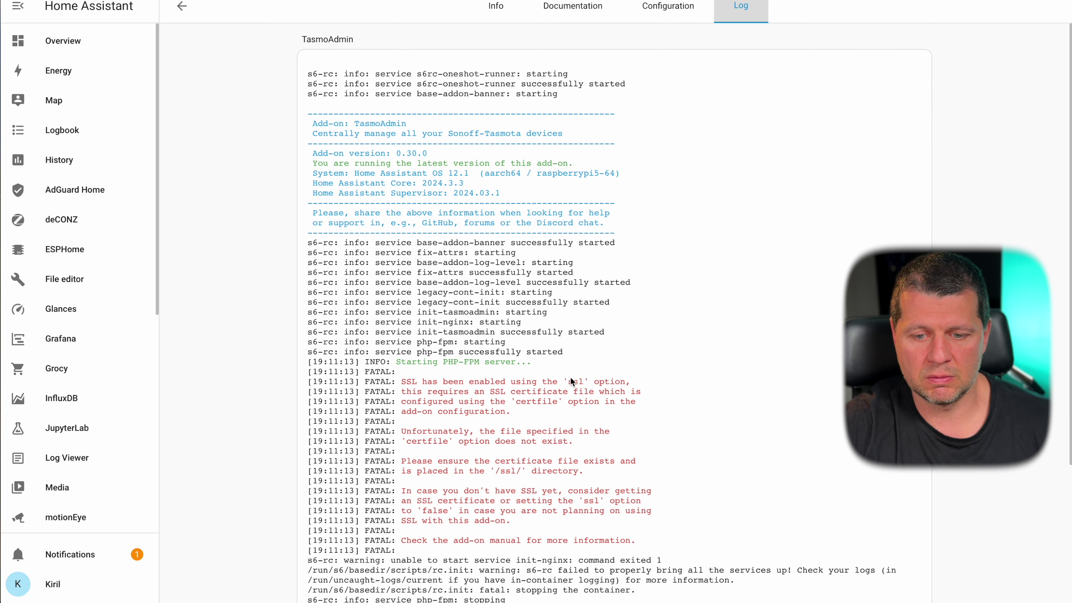
click(573, 10)
click(656, 17)
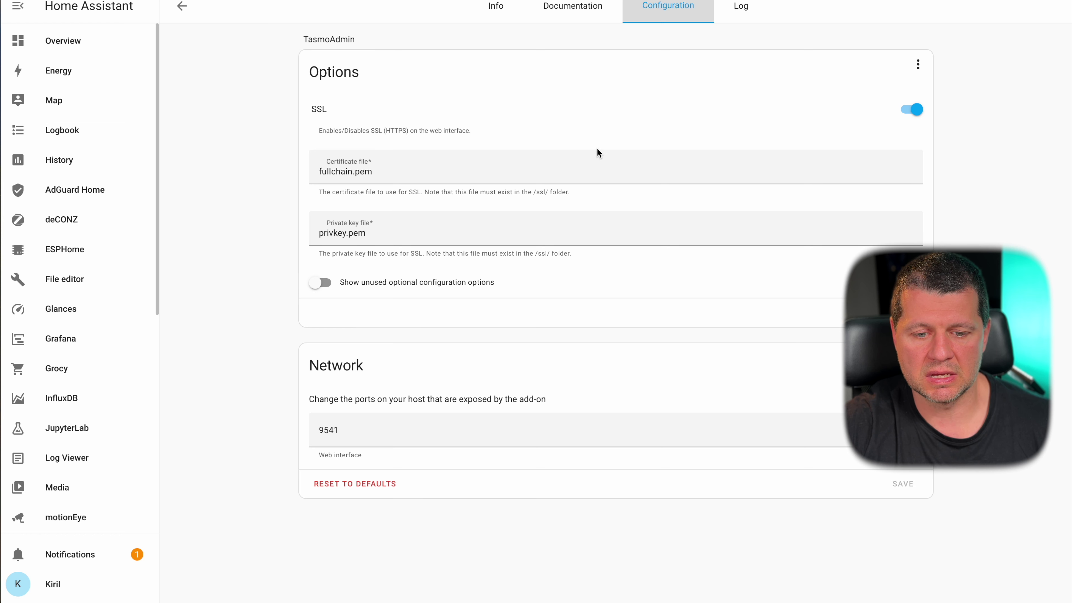
click(495, 7)
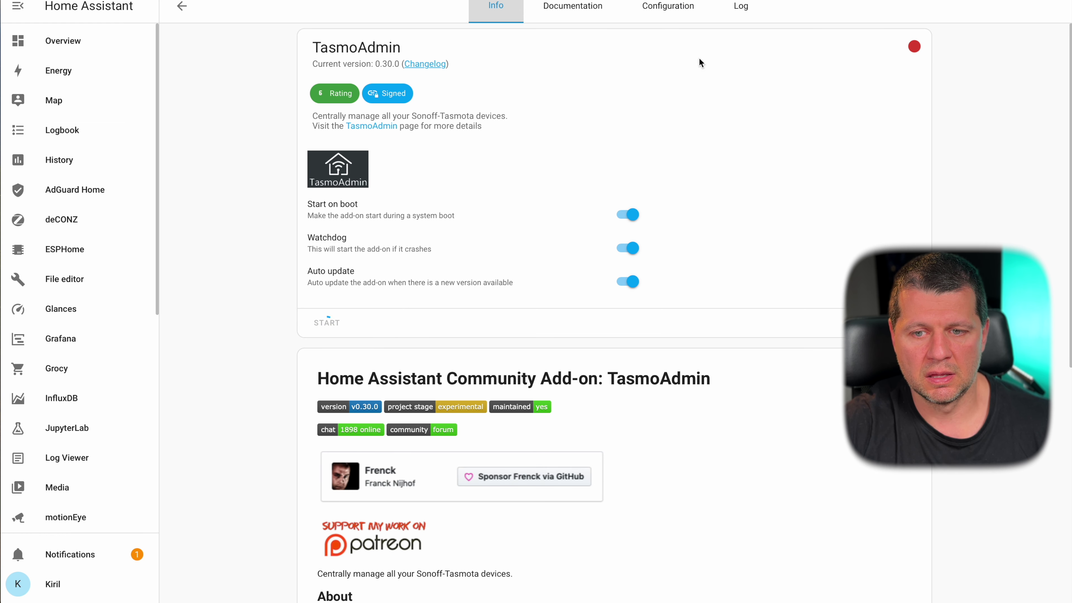
click(679, 12)
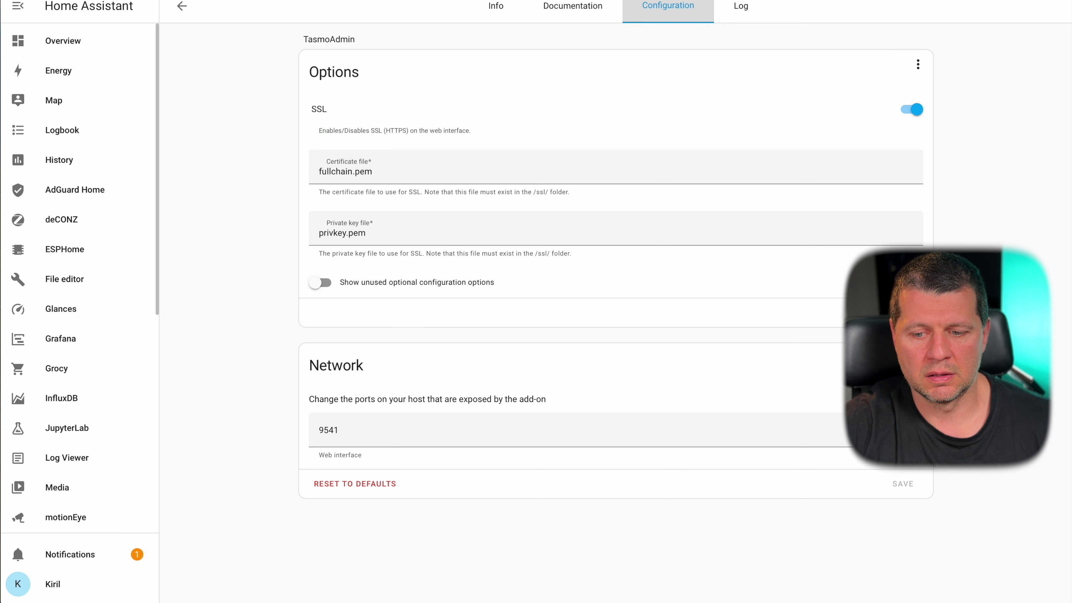
click(911, 110)
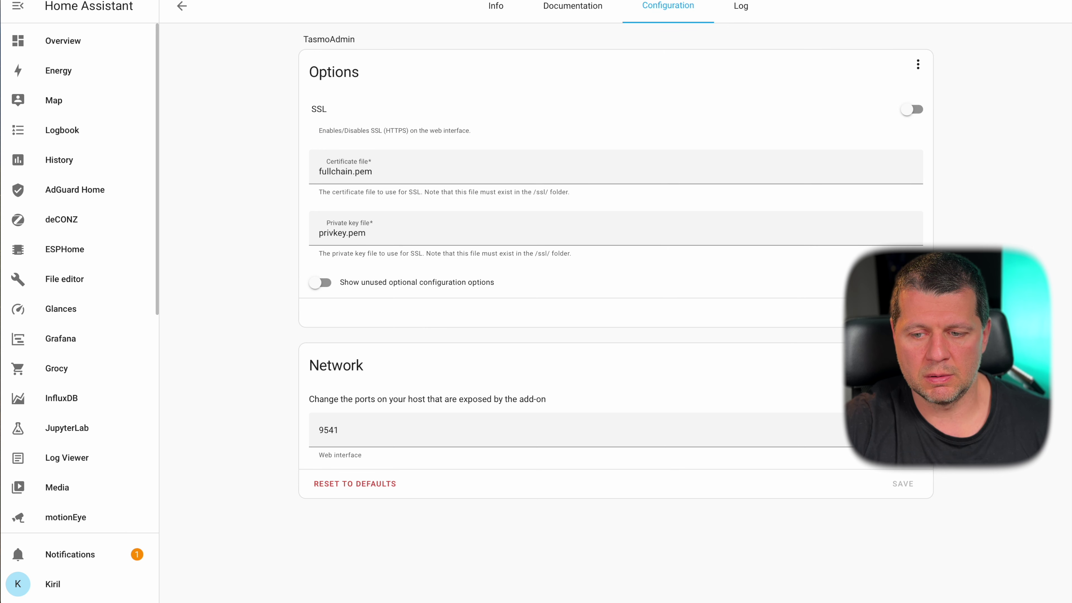
click(491, 10)
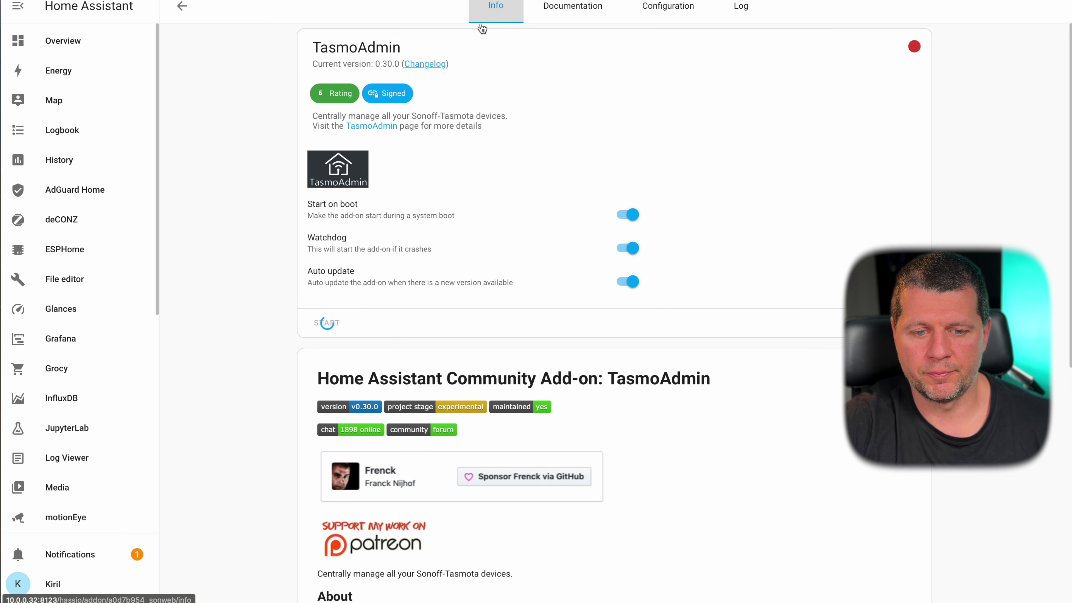
- Read through TasmoAdmin's readme about managing Sonoff-Tasmota devices, then scroll back to its running status
key(super+l)
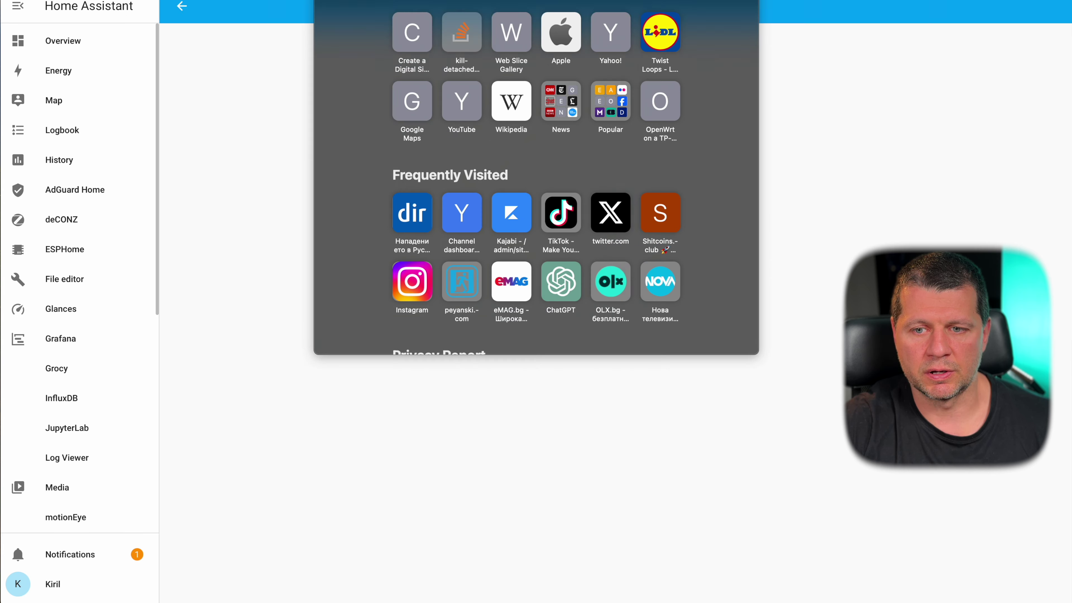
key(Escape)
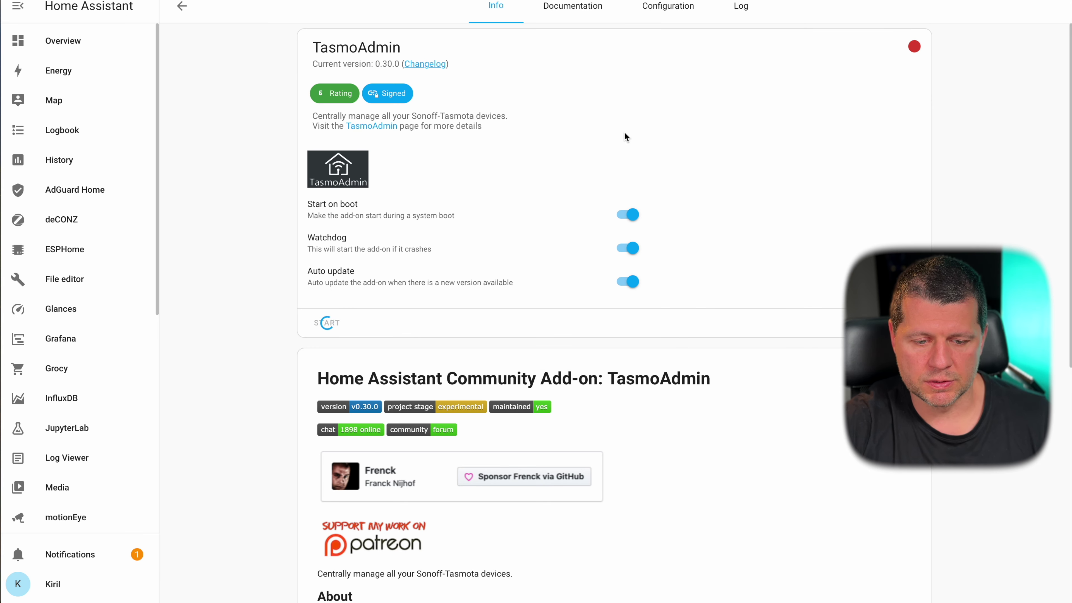
scroll(452, 274, down, 5)
scroll(452, 274, down, 1)
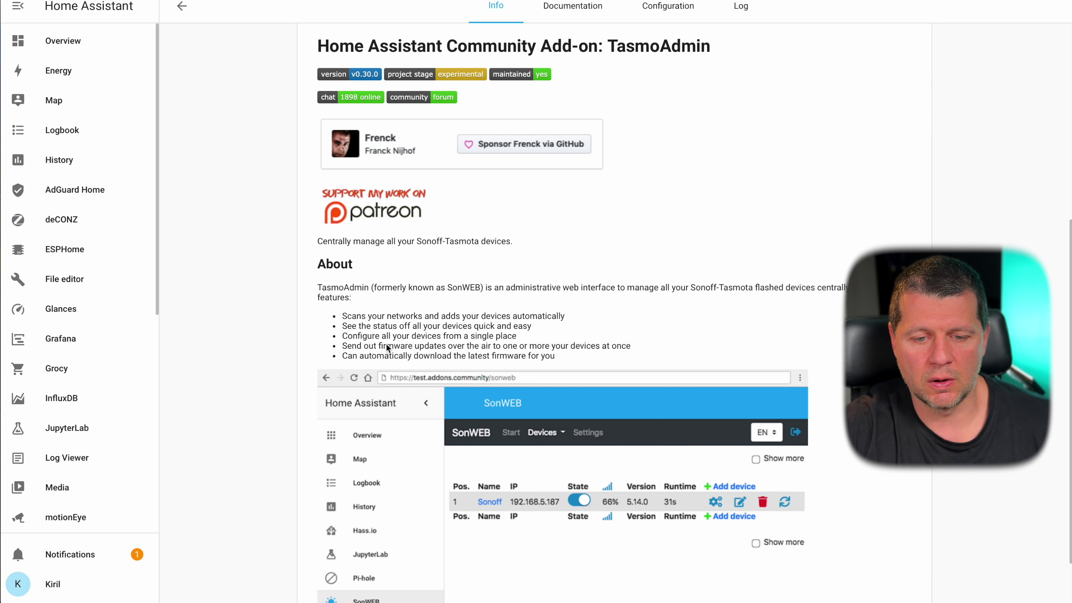
scroll(478, 344, down, 1)
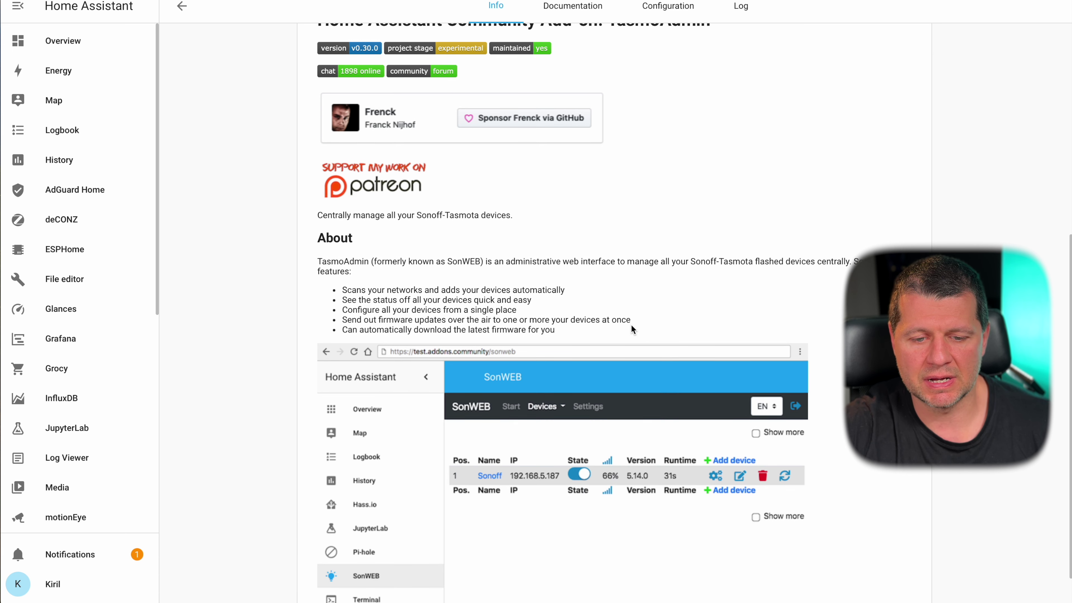
scroll(630, 325, down, 1)
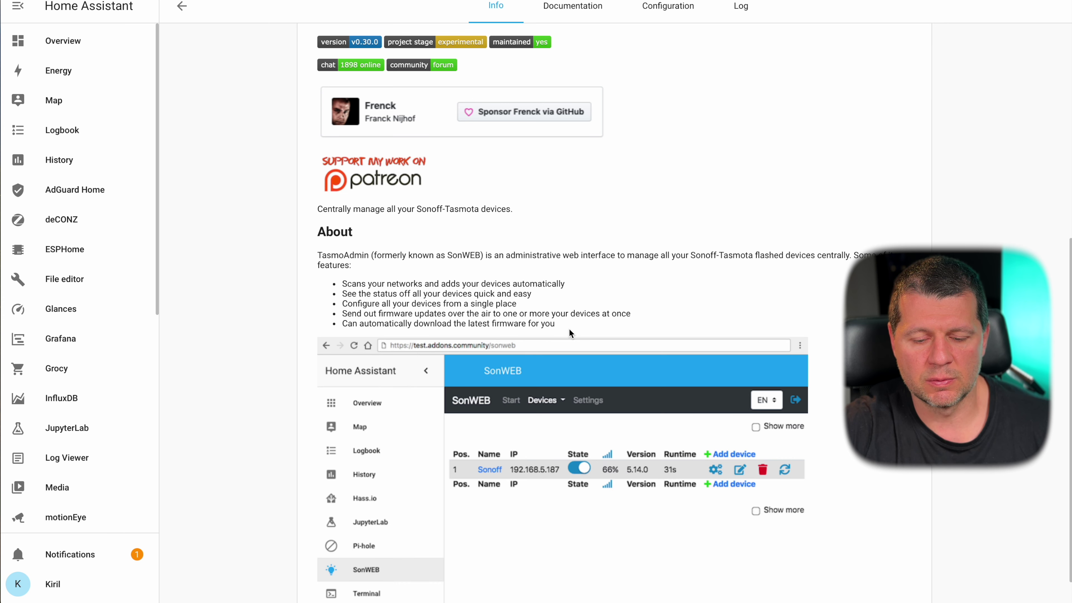
scroll(568, 333, up, 9)
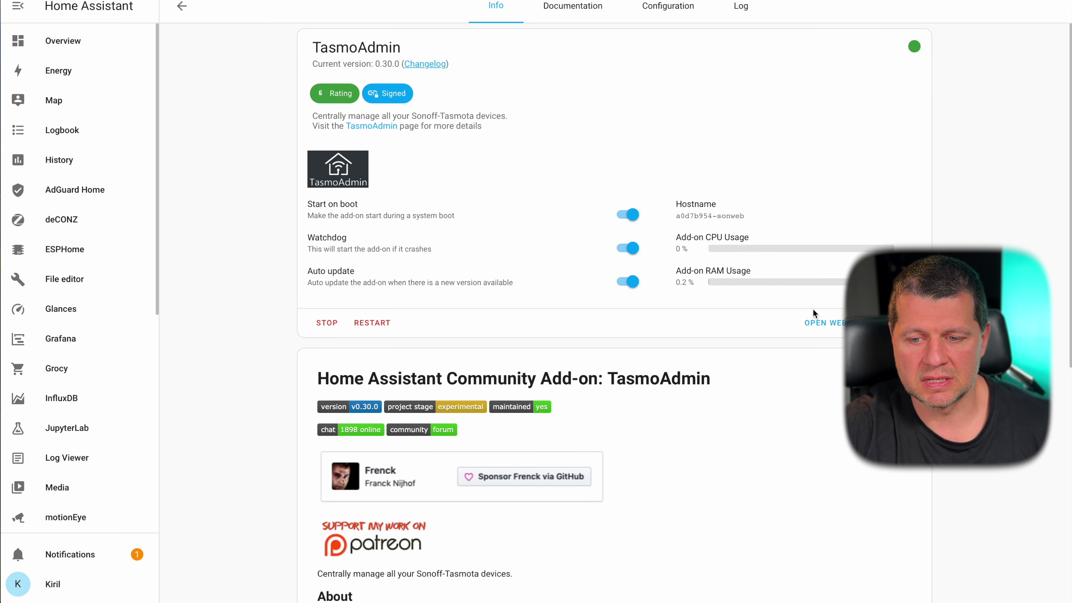
- Launch TasmoAdmin's web UI, then read the add-on documentation's installation steps and ssl: false example
click(820, 321)
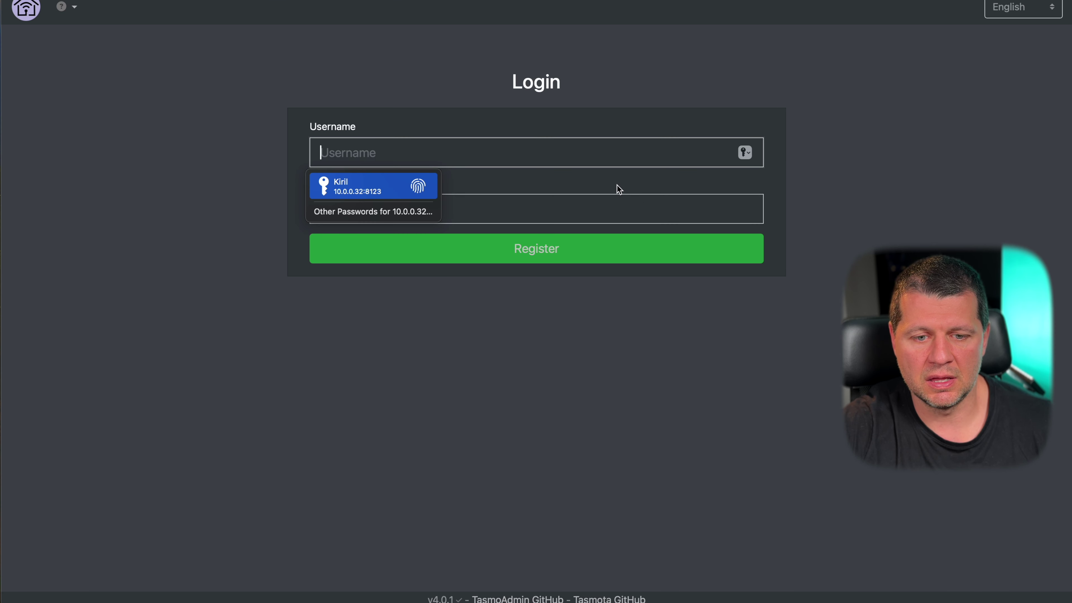
click(528, 1)
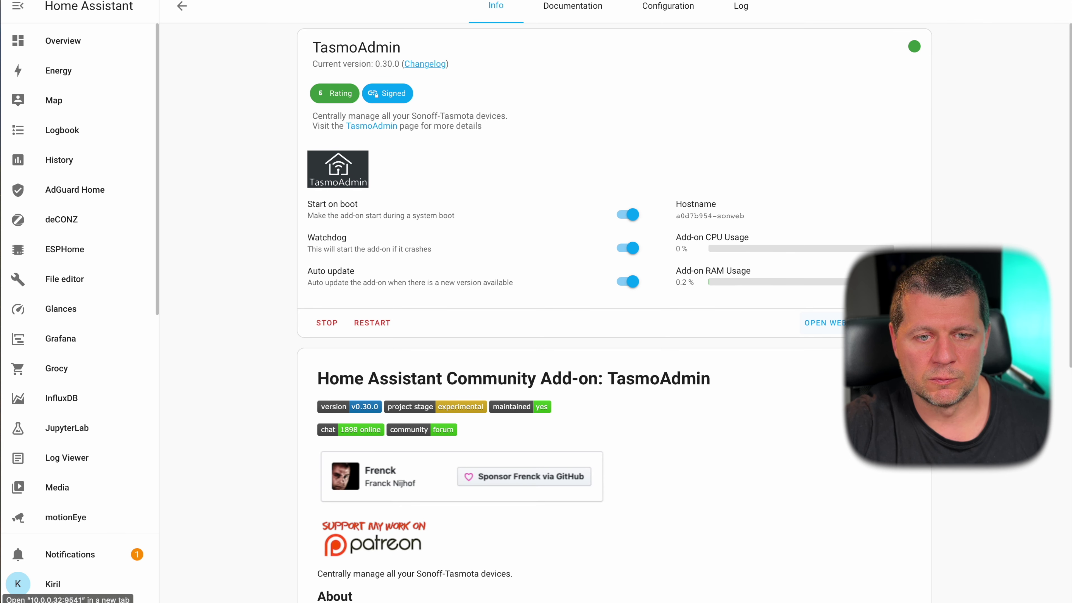
click(572, 5)
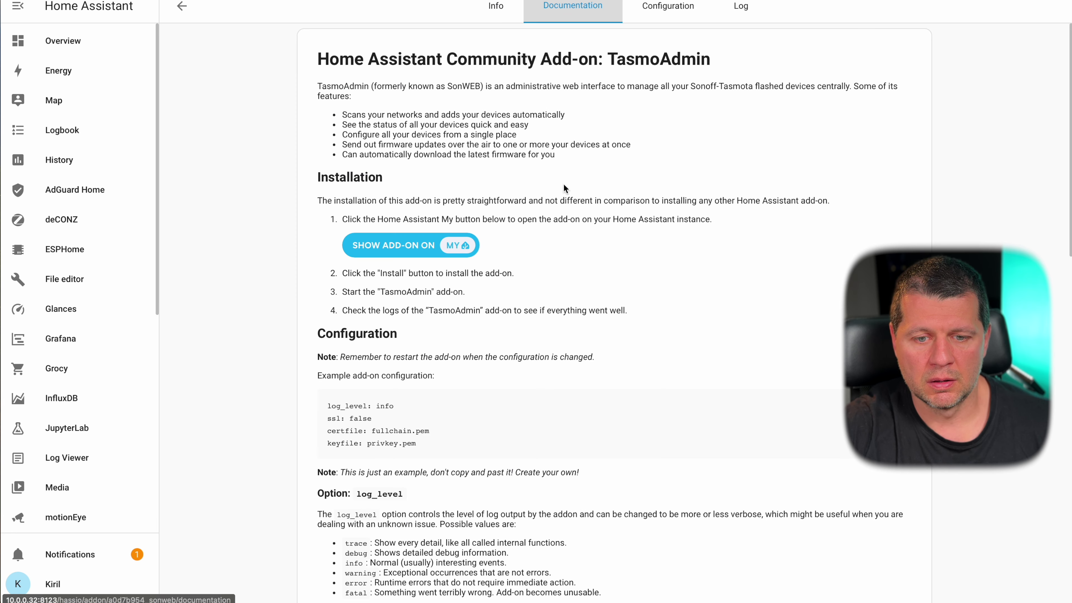
scroll(564, 198, down, 2)
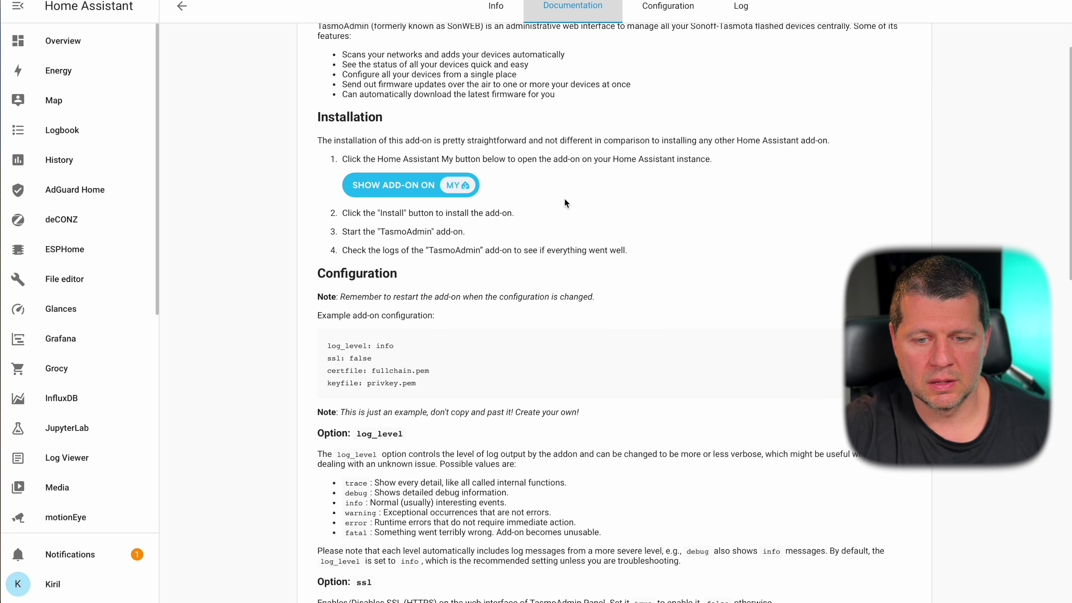
scroll(564, 197, up, 2)
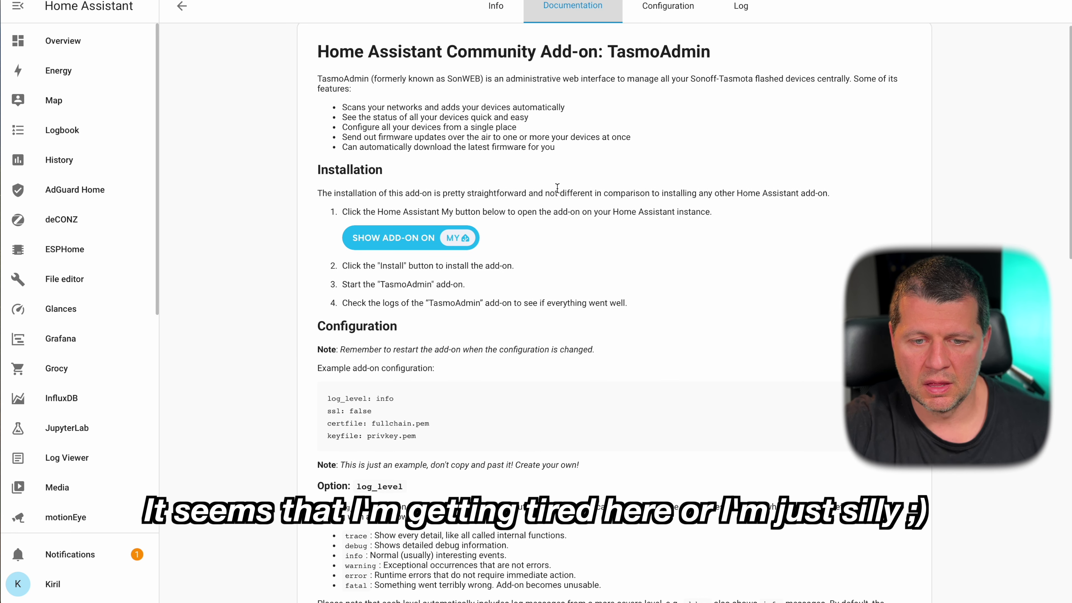
scroll(557, 188, down, 1)
scroll(557, 187, down, 1)
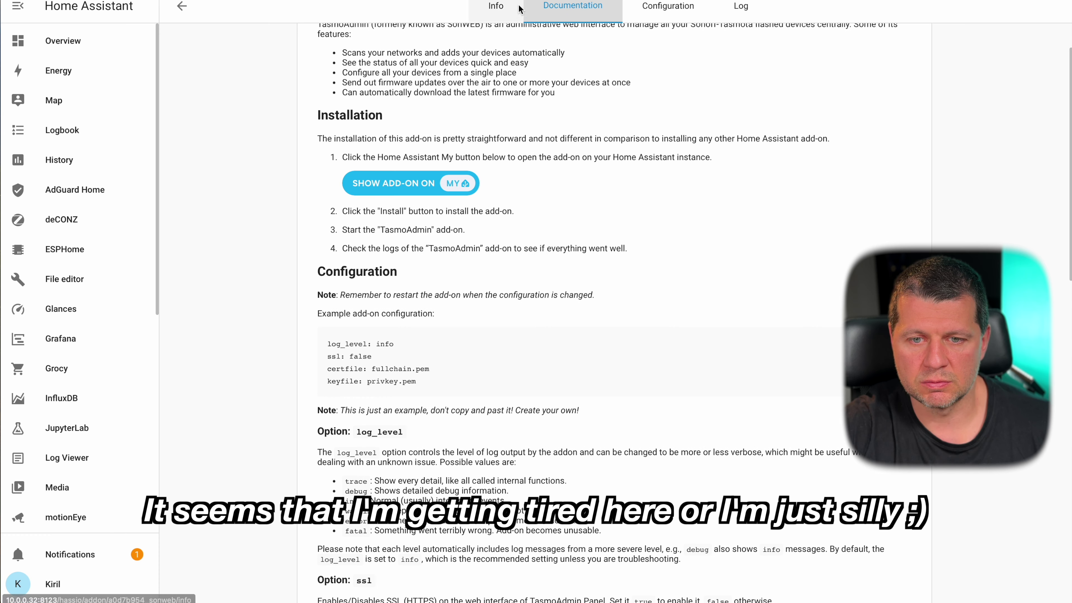
scroll(533, 200, up, 2)
scroll(532, 200, up, 1)
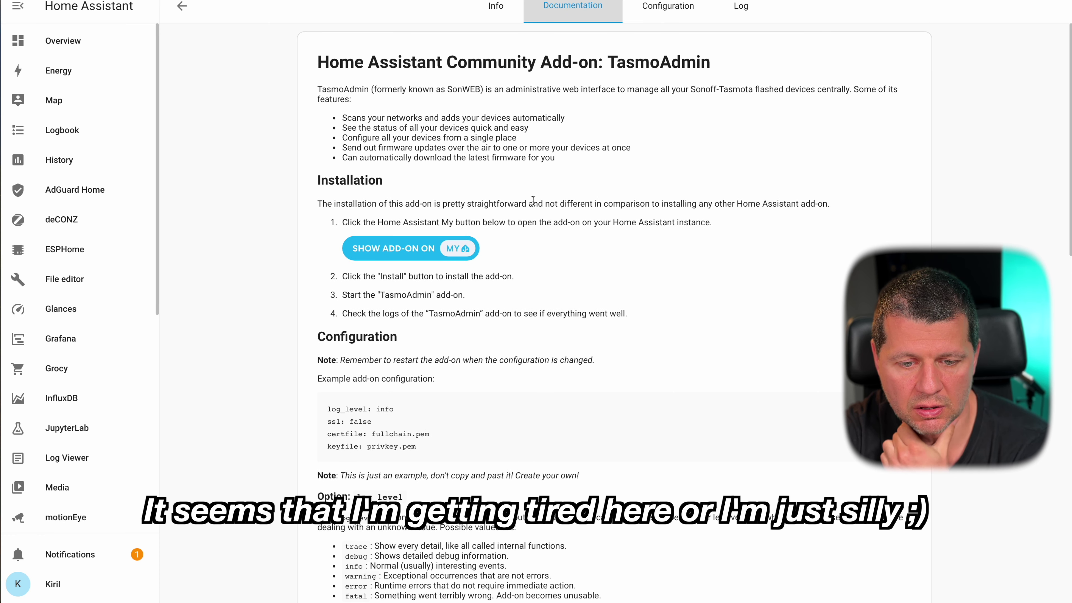
scroll(533, 200, down, 5)
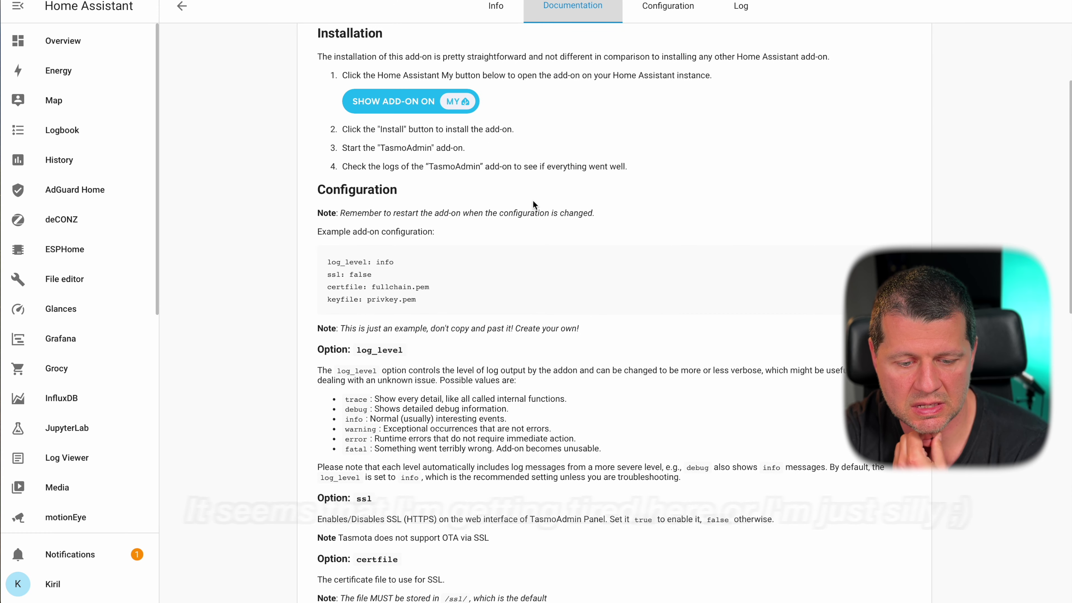
scroll(532, 201, down, 9)
scroll(532, 200, up, 14)
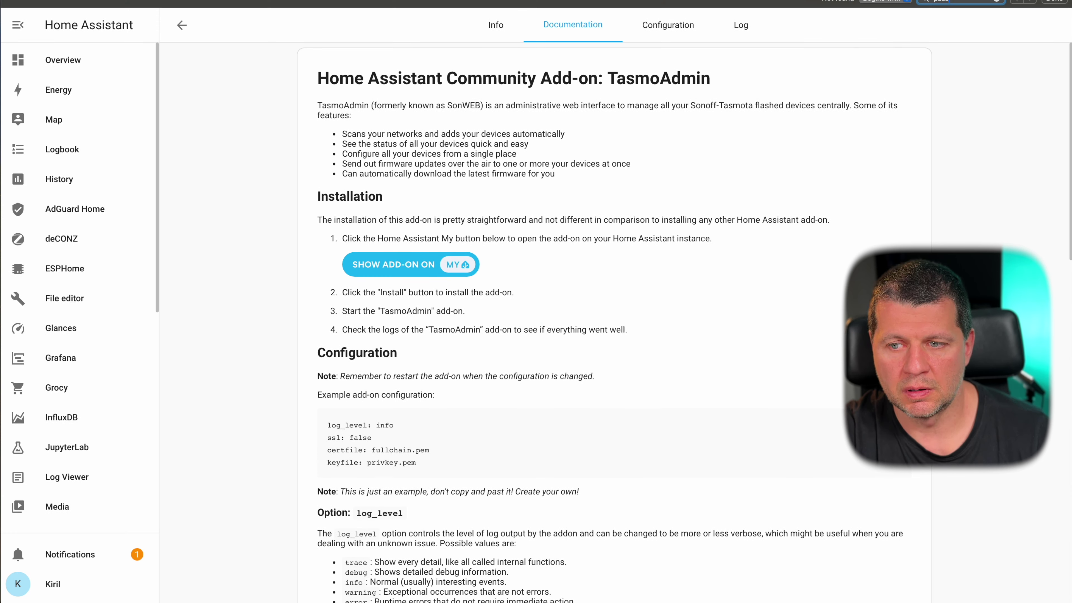
- Search 'tasmoadmin default' for the default login, read the GitHub issue, then start the username field
click(411, 245)
text(tasmoadmin)
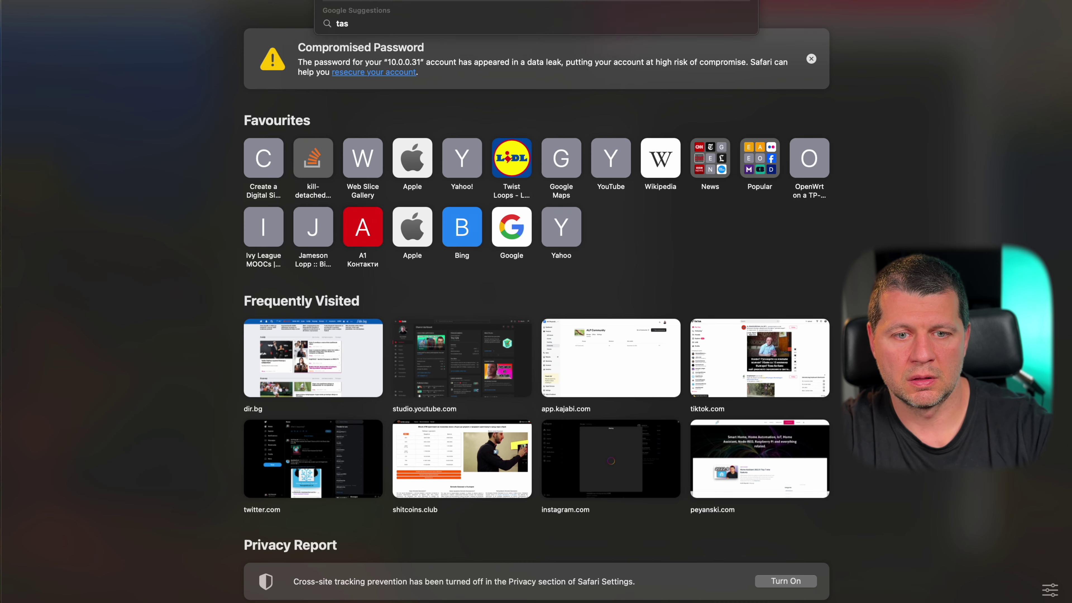
text( default)
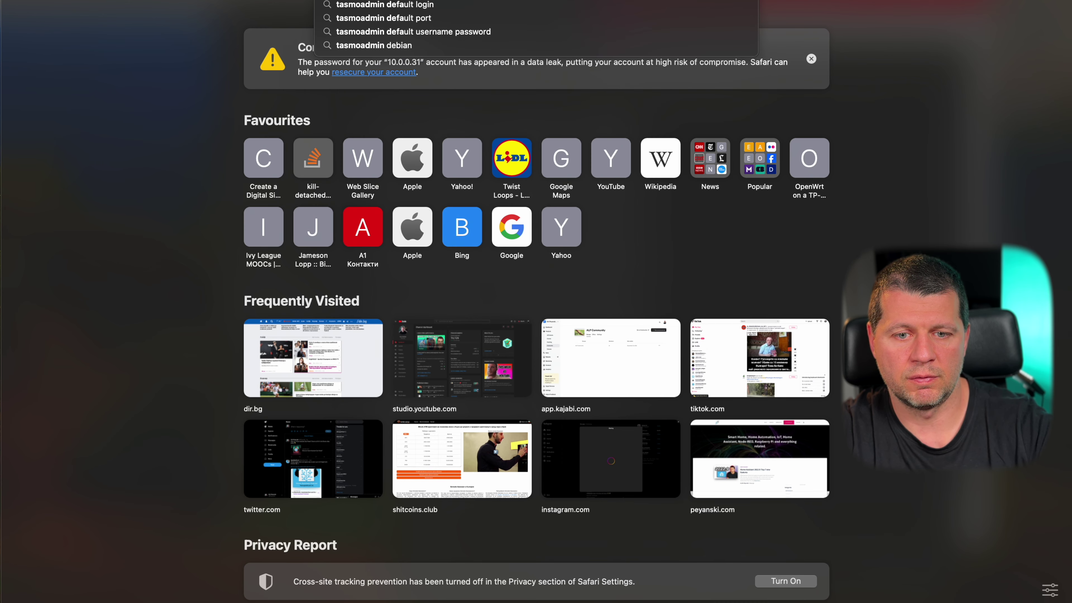
key(Return)
click(367, 183)
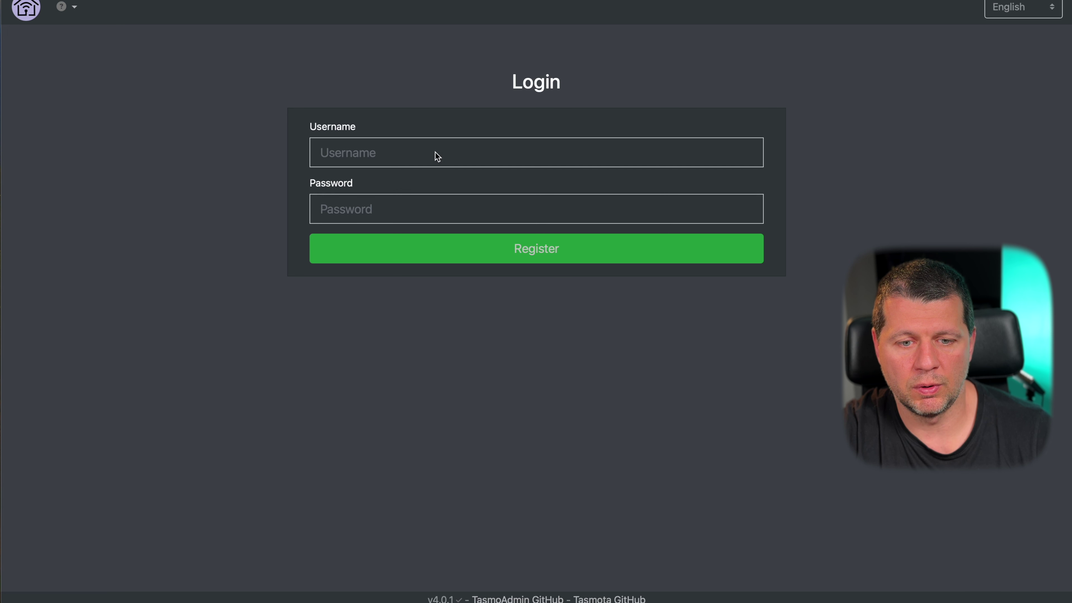
click(406, 155)
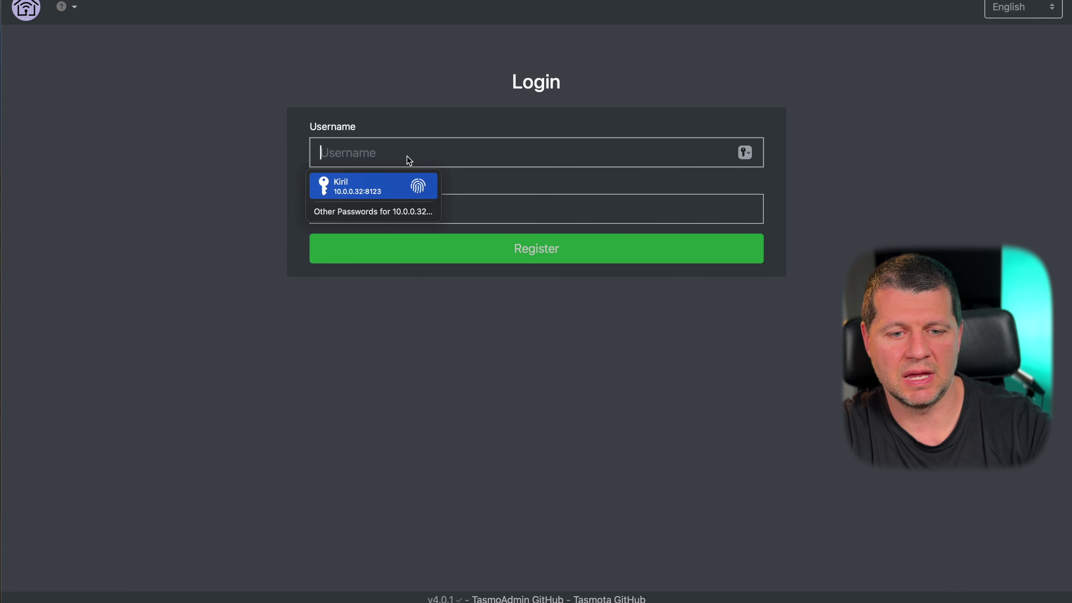
- Register a TasmoAdmin account with a new username and password, declining to save the password
text(subscribe)
key(Tab)
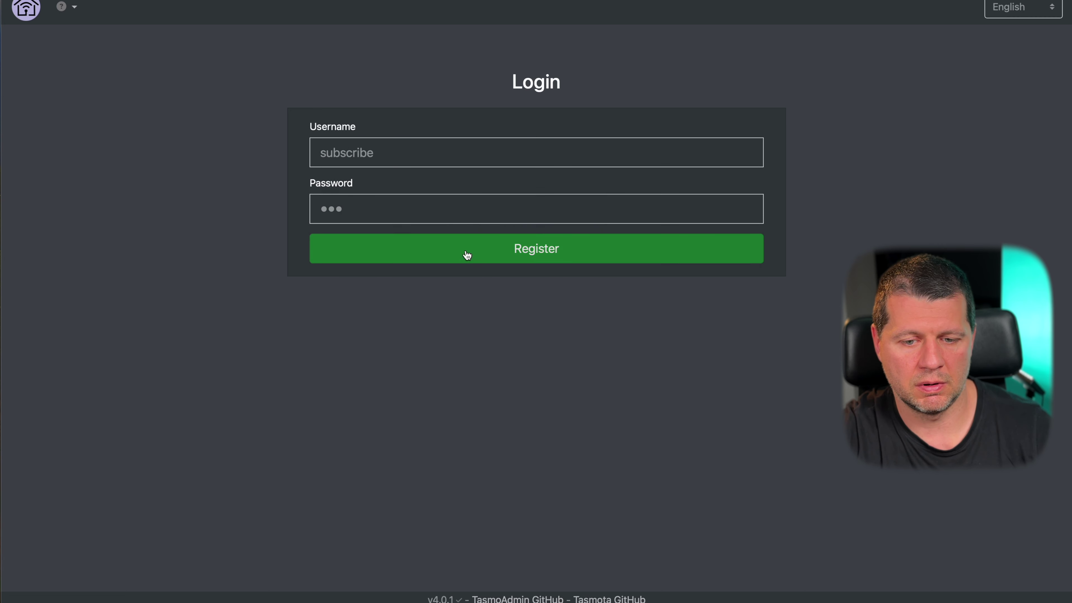
click(378, 249)
click(527, 357)
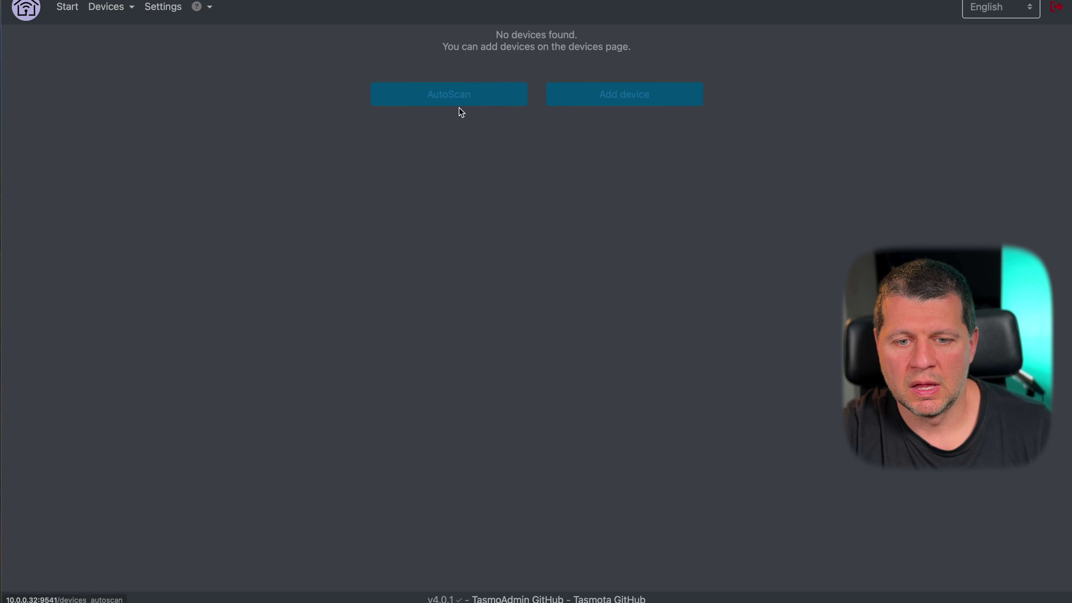
- Open the AutoScan form and edit its From IP 127.0.0.2 and device password fields
click(462, 96)
click(370, 57)
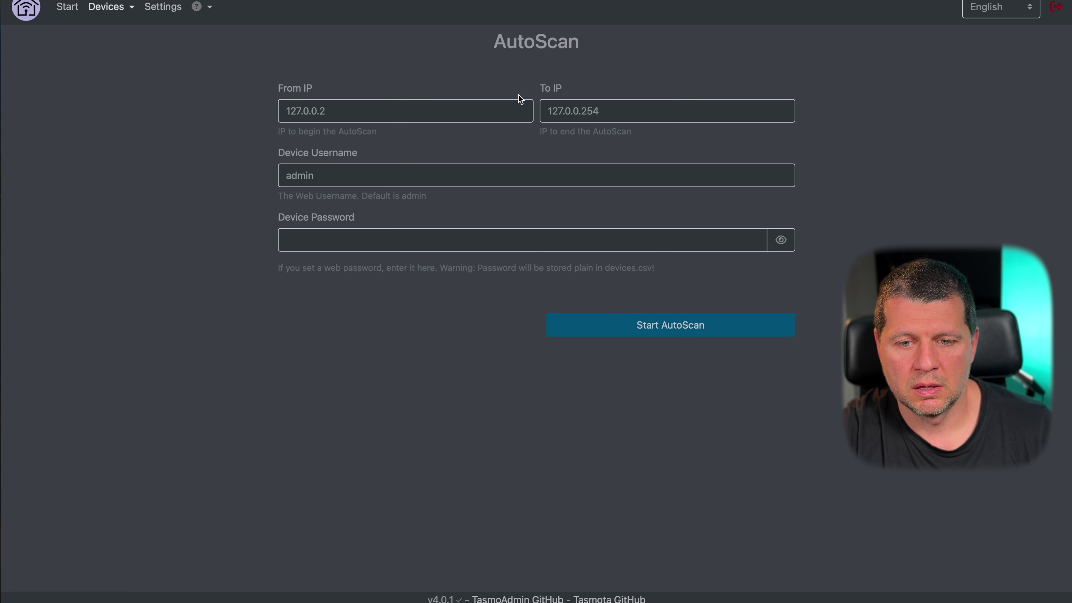
click(382, 111)
key(super+a)
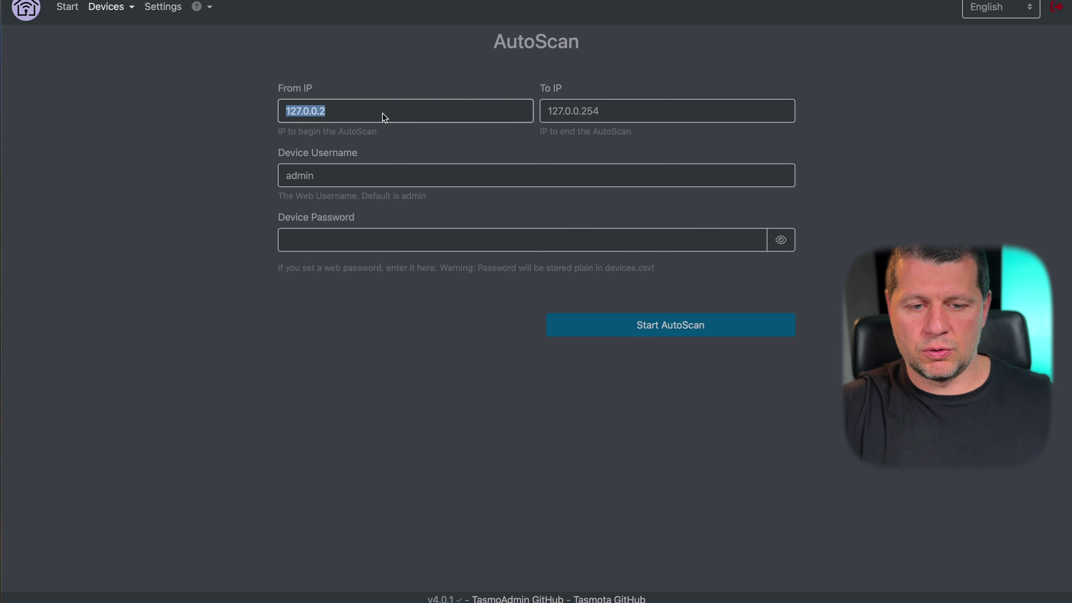
click(316, 234)
click(254, 187)
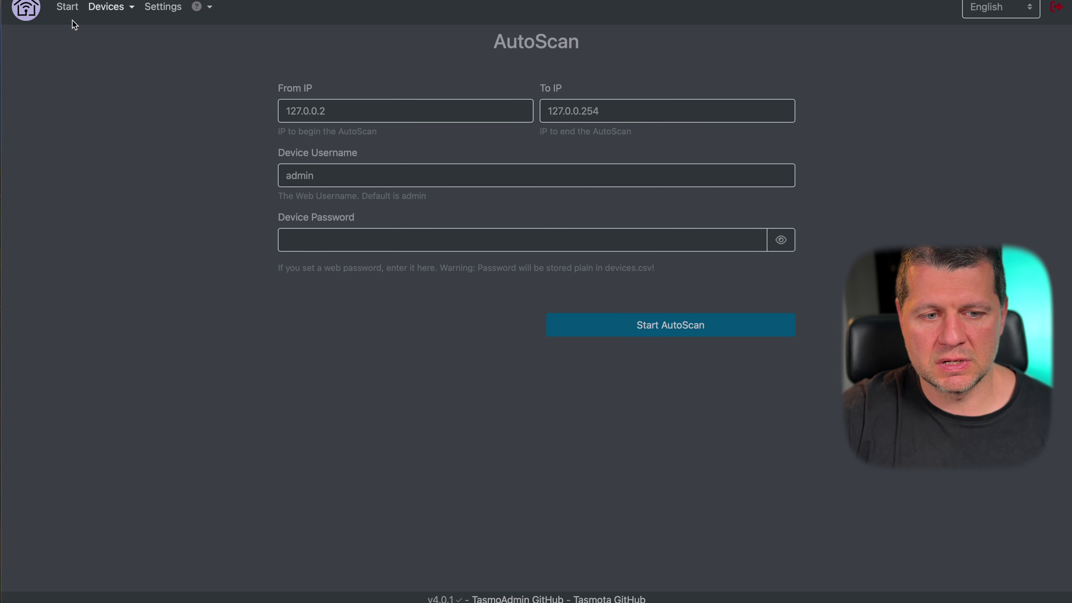
- Return to the TasmoAdmin start page and look over the device management options
click(68, 9)
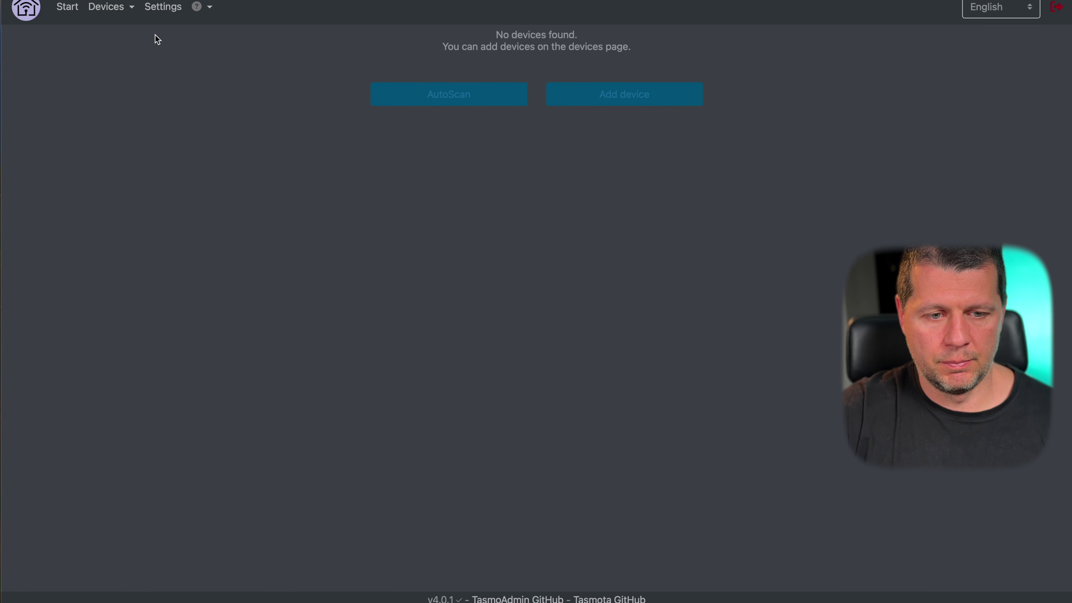
click(109, 7)
click(307, 157)
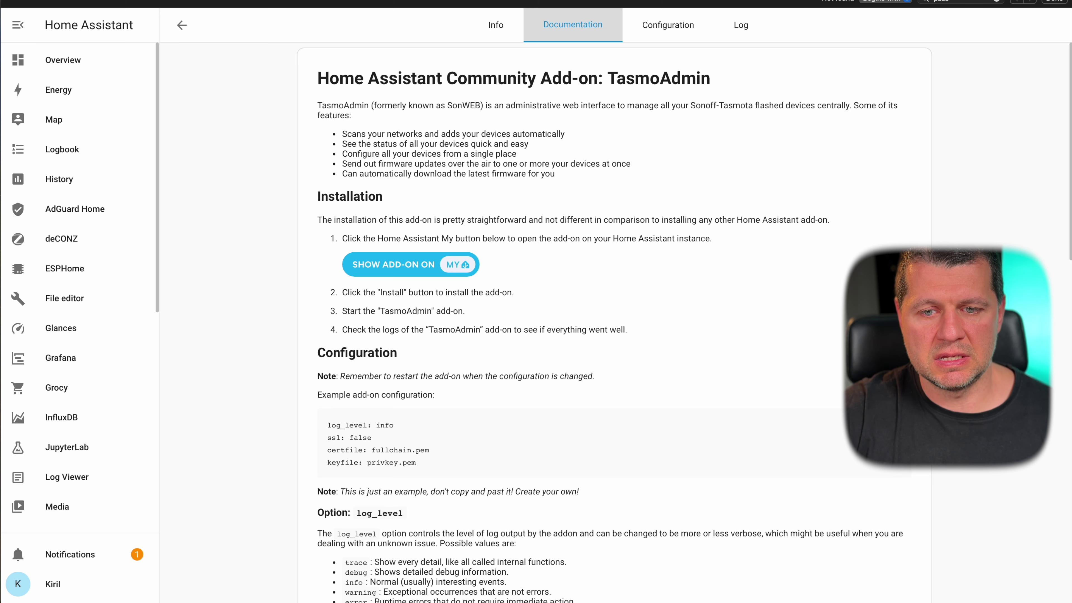
- Switch back to the Home Assistant tab and reload the page
click(295, 2)
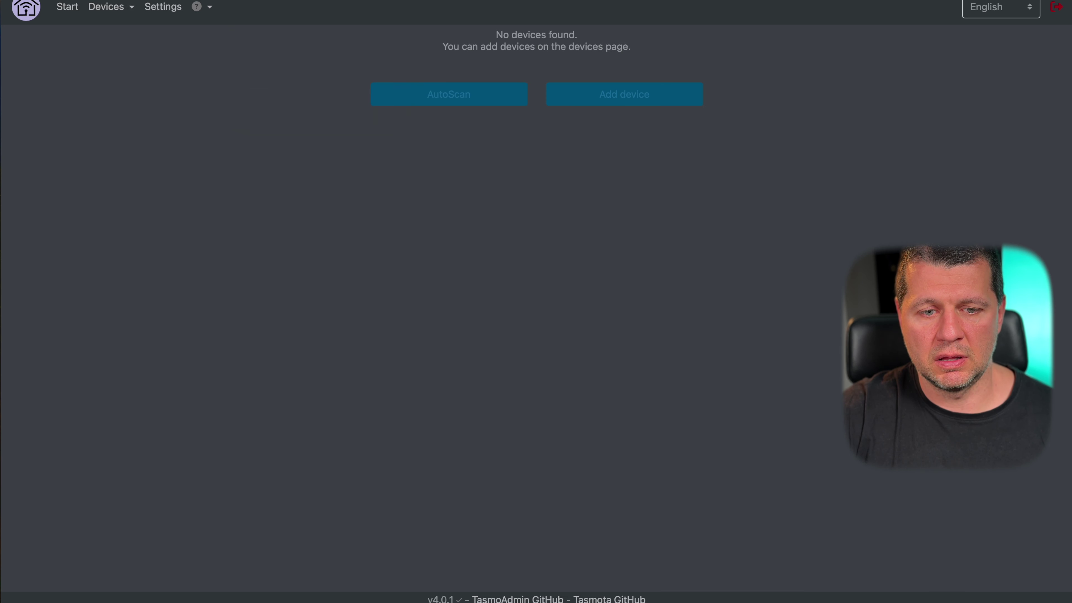
click(464, 3)
key(F5)
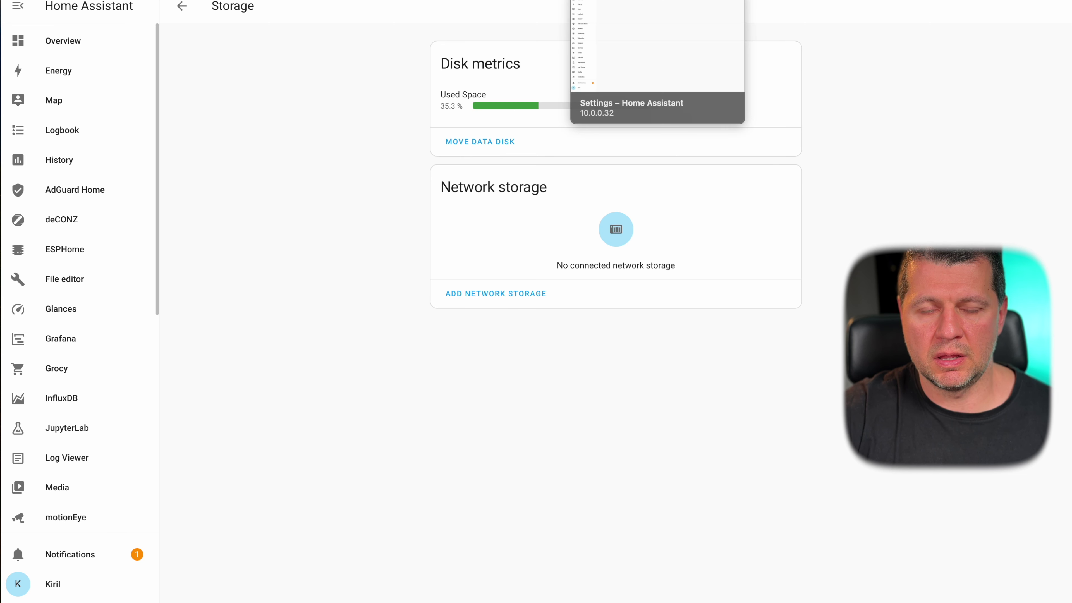
click(633, 2)
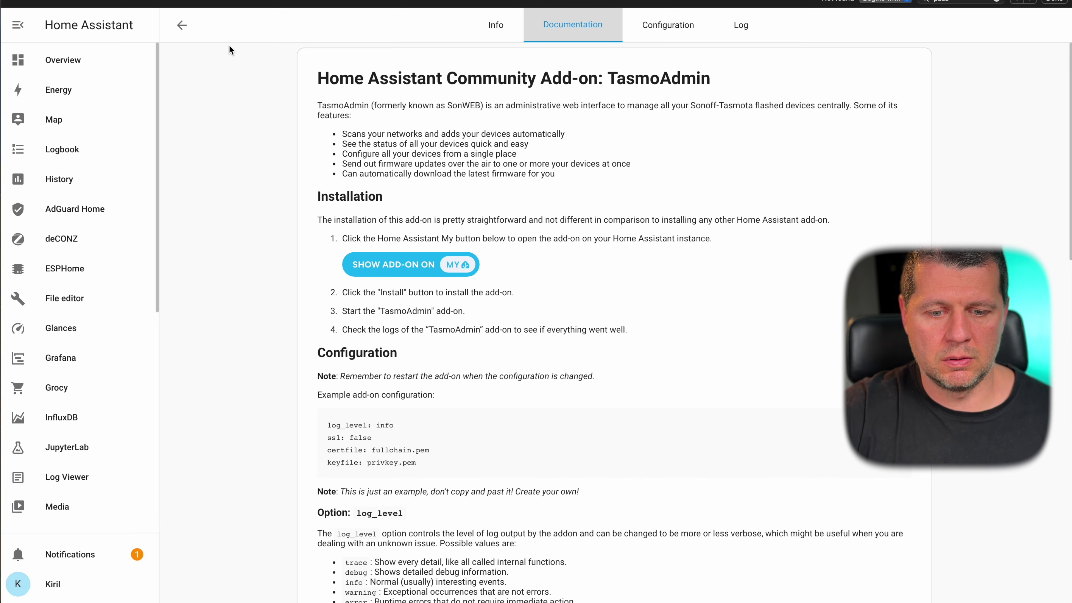
- Go from the installed add-ons list to the Add-on Store and open Tautulli's details
click(182, 26)
scroll(455, 209, down, 10)
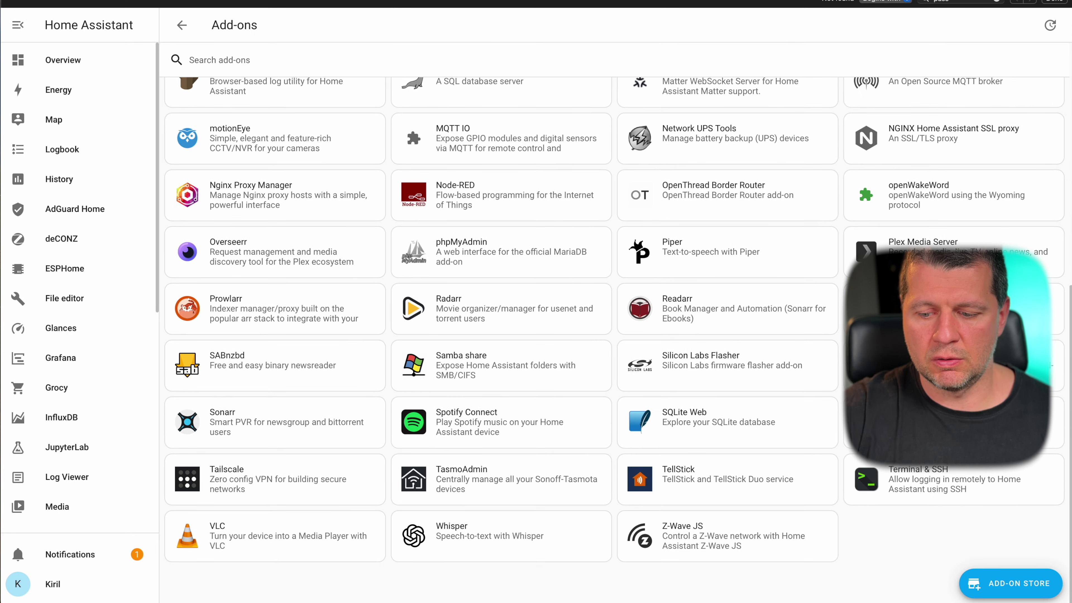
click(995, 583)
scroll(650, 339, down, 10)
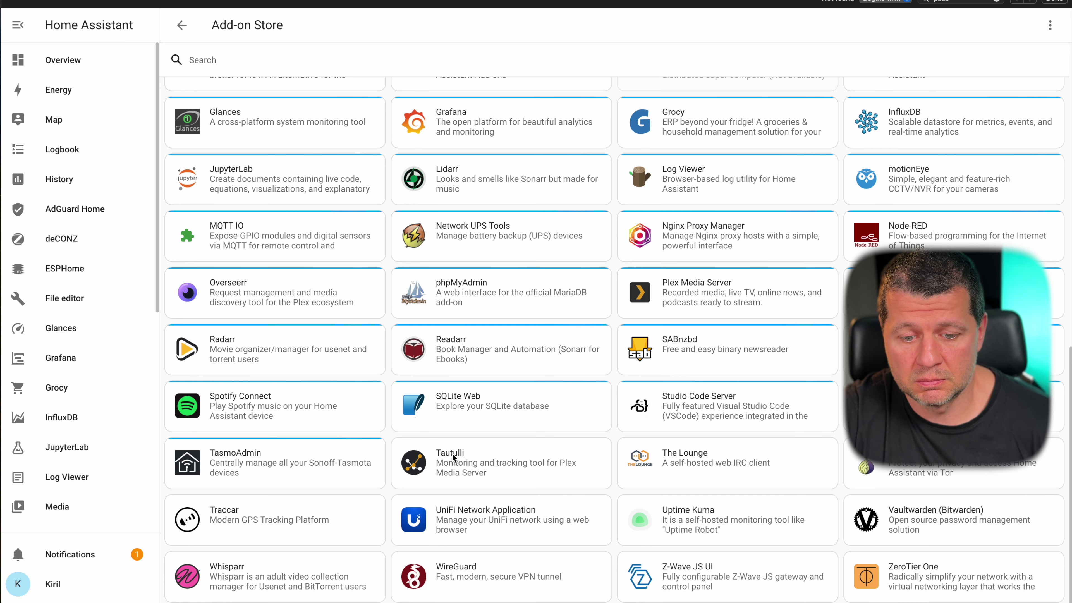
click(452, 453)
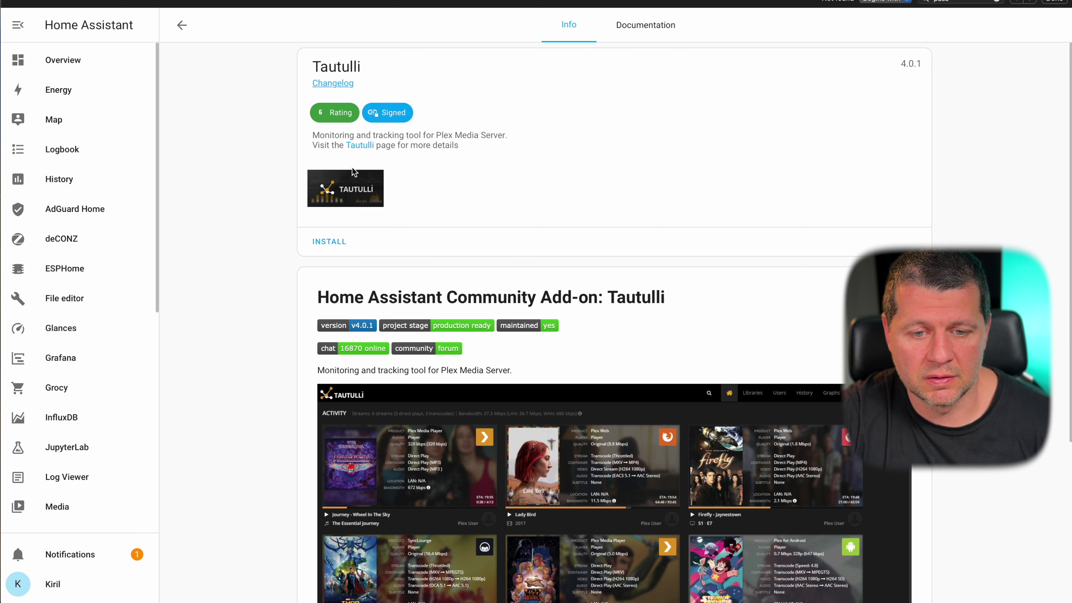
- Install the Tautulli add-on and wait for the installation to finish
click(329, 241)
scroll(548, 337, down, 2)
scroll(547, 337, down, 4)
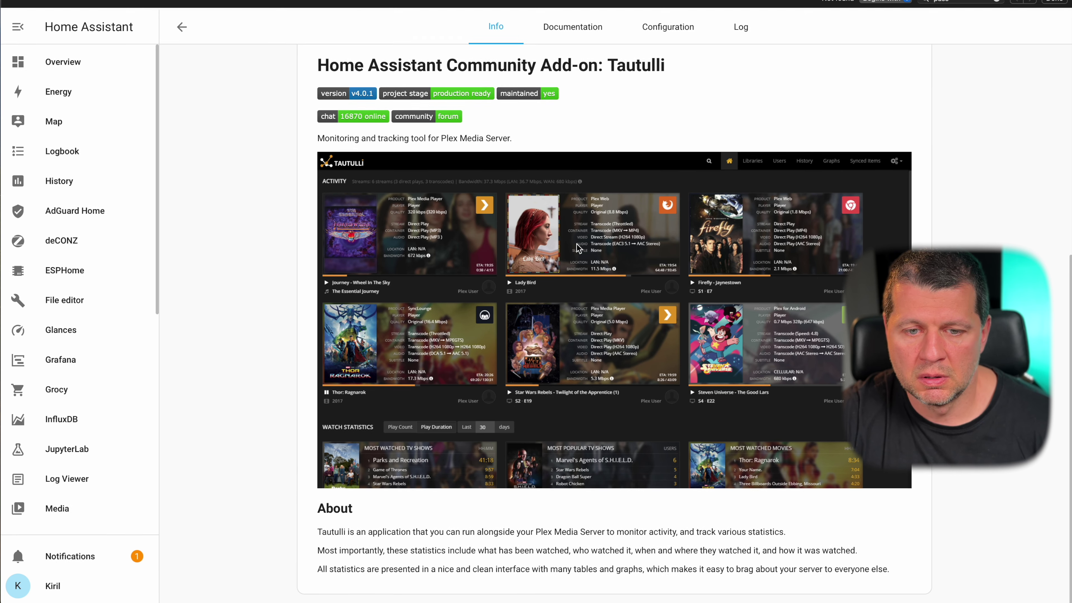
scroll(576, 243, up, 8)
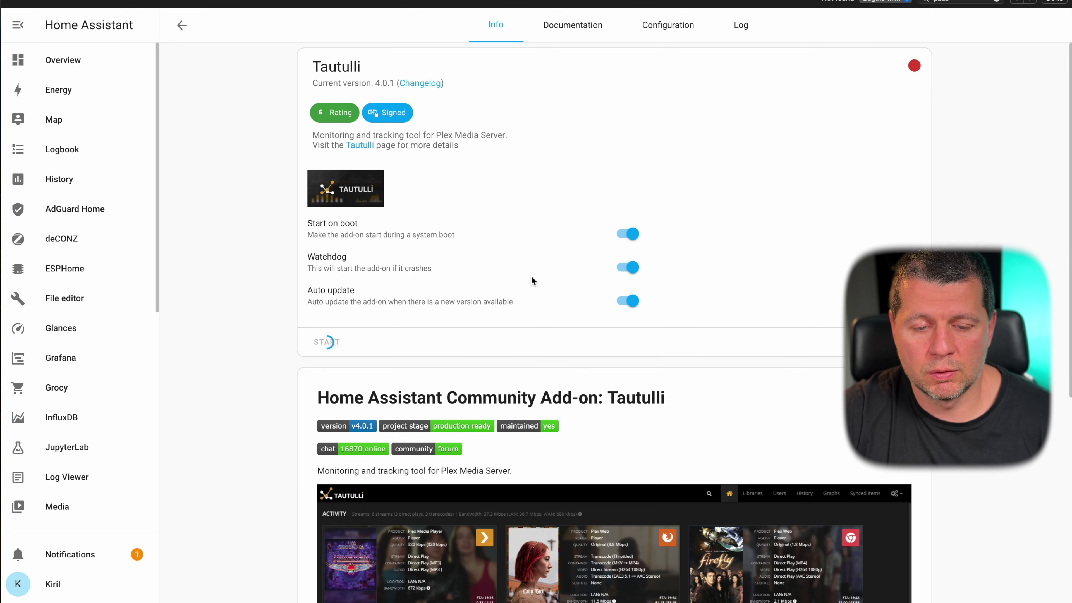
scroll(531, 275, down, 5)
scroll(530, 275, up, 5)
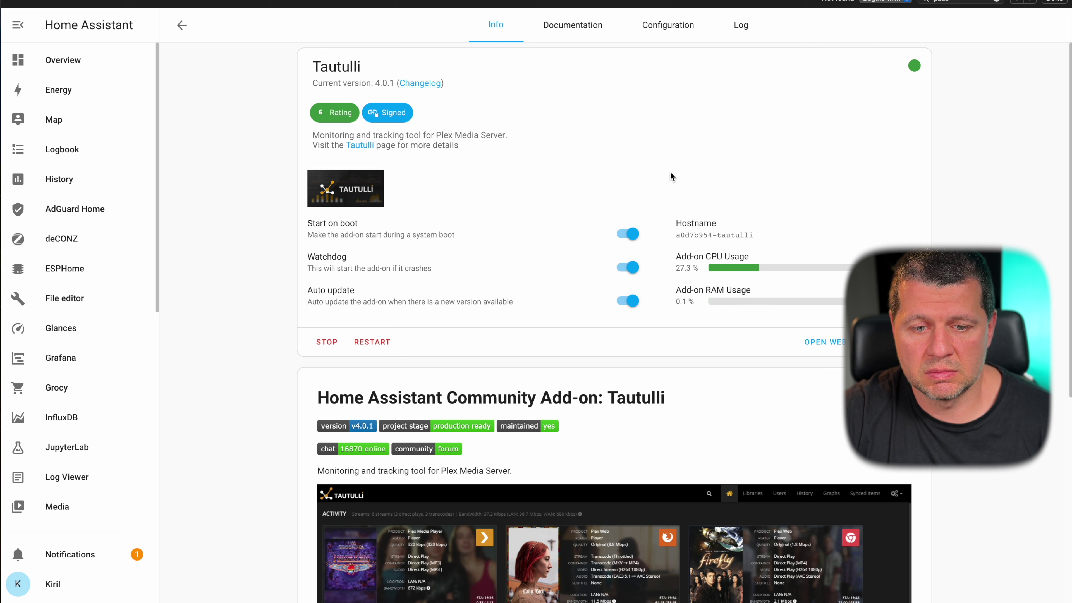
- Open Tautulli's web UI, retrying after the failed connection, to reach the setup wizard
click(822, 342)
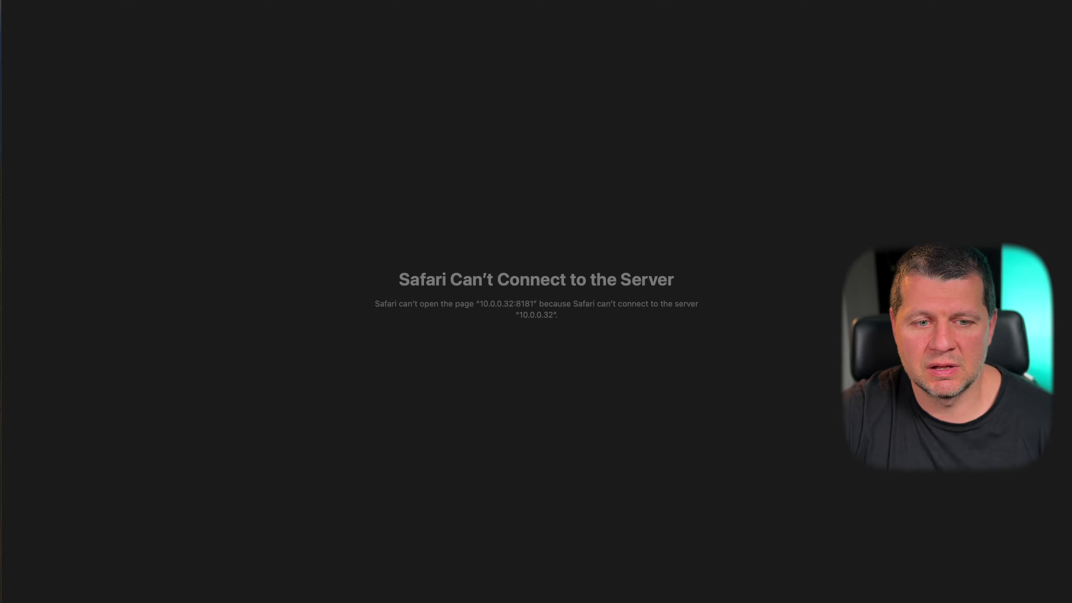
key(super+w)
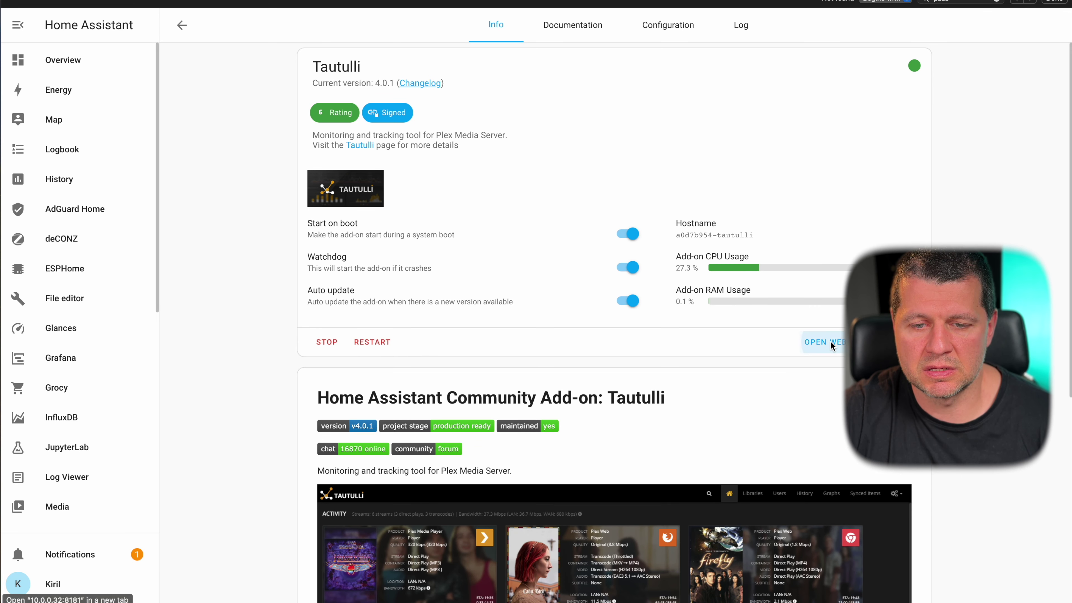
click(831, 342)
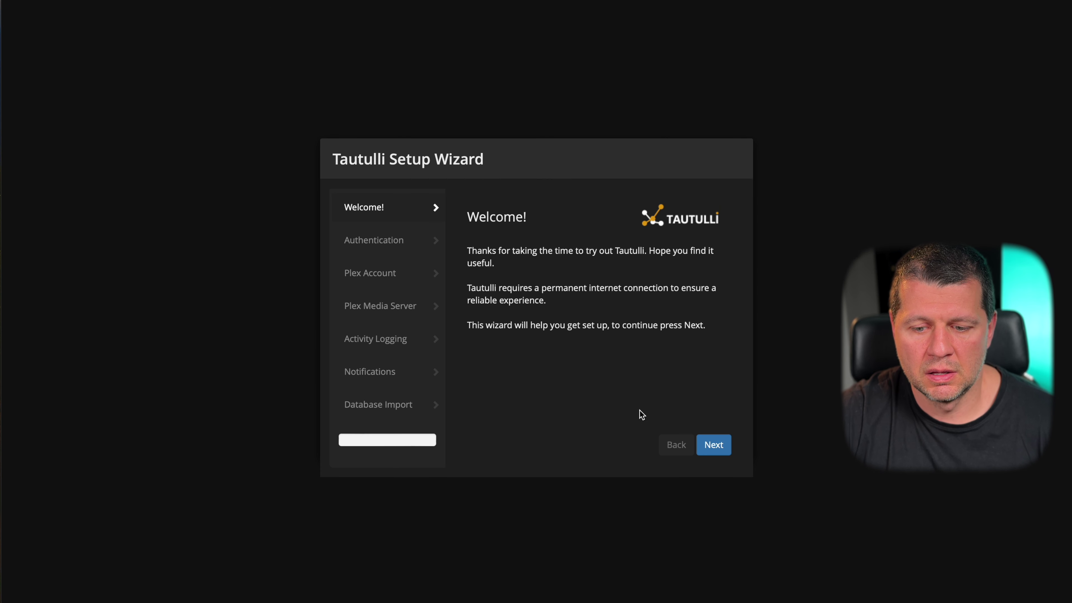
- Advance the Tautulli setup wizard past Welcome to the admin username and password Authentication step
click(717, 444)
click(718, 445)
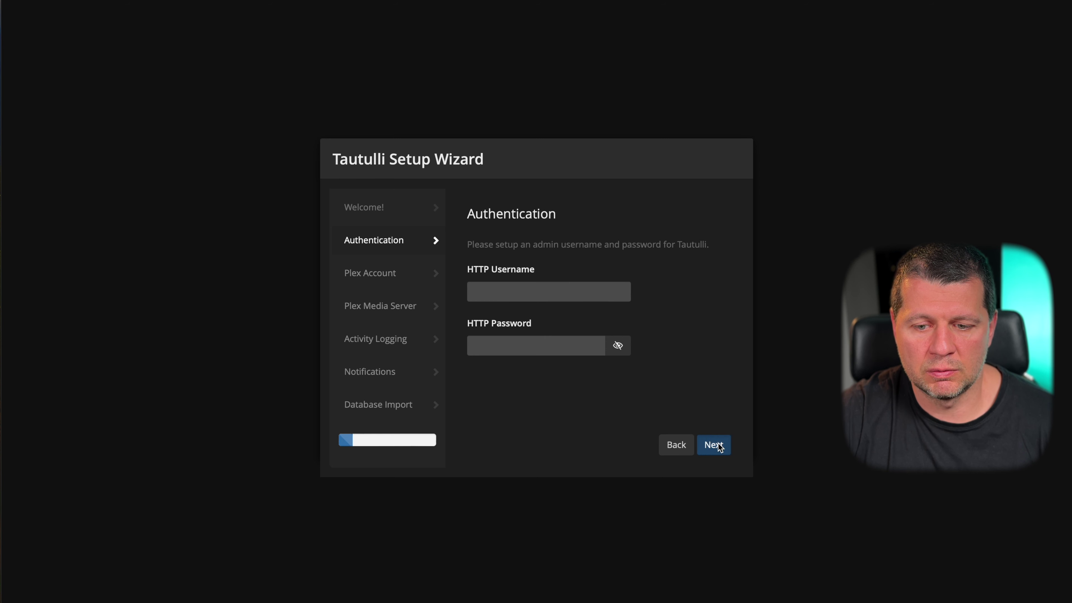
click(530, 303)
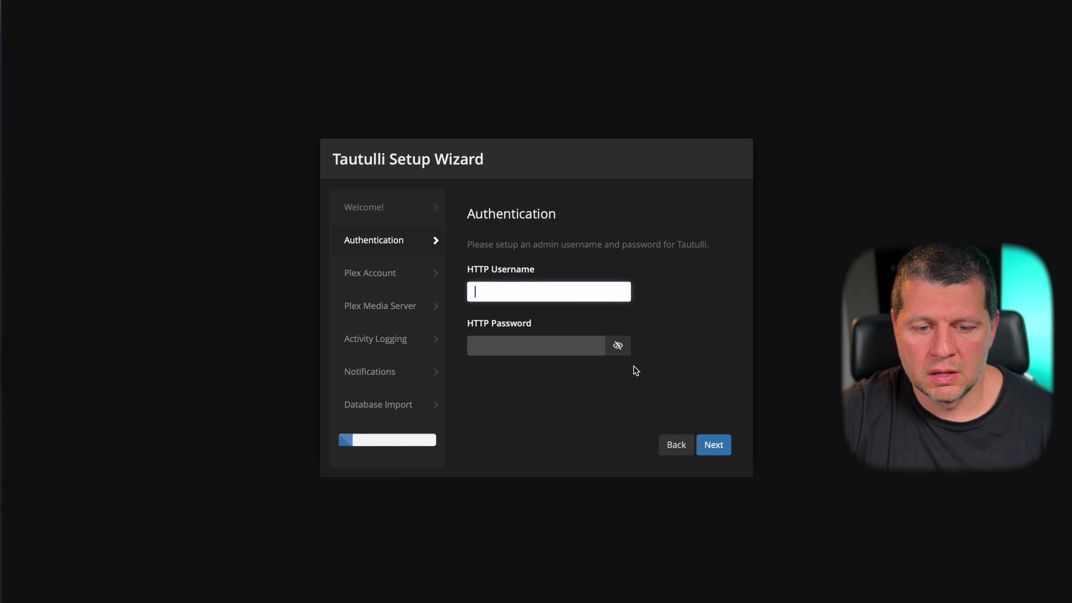
click(714, 444)
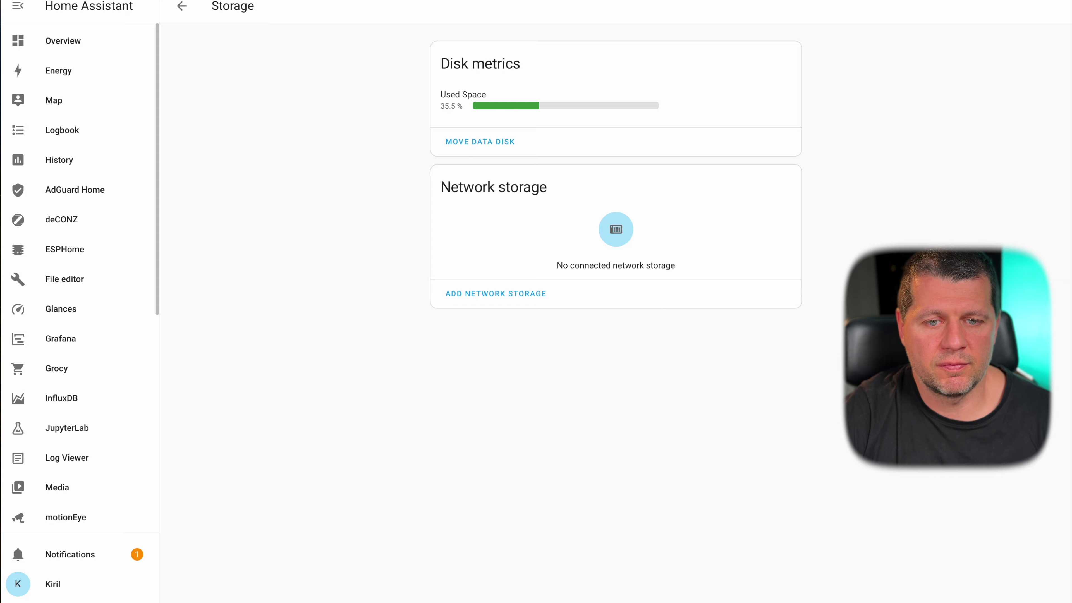
- Return to the Add-on Store and open The Lounge add-on's page
click(384, 2)
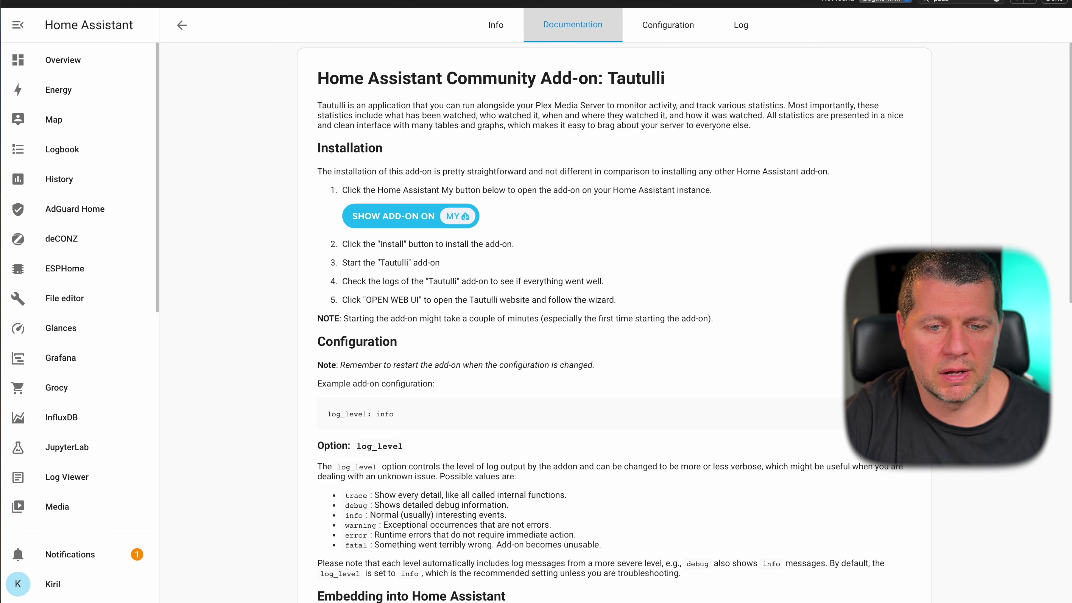
click(182, 26)
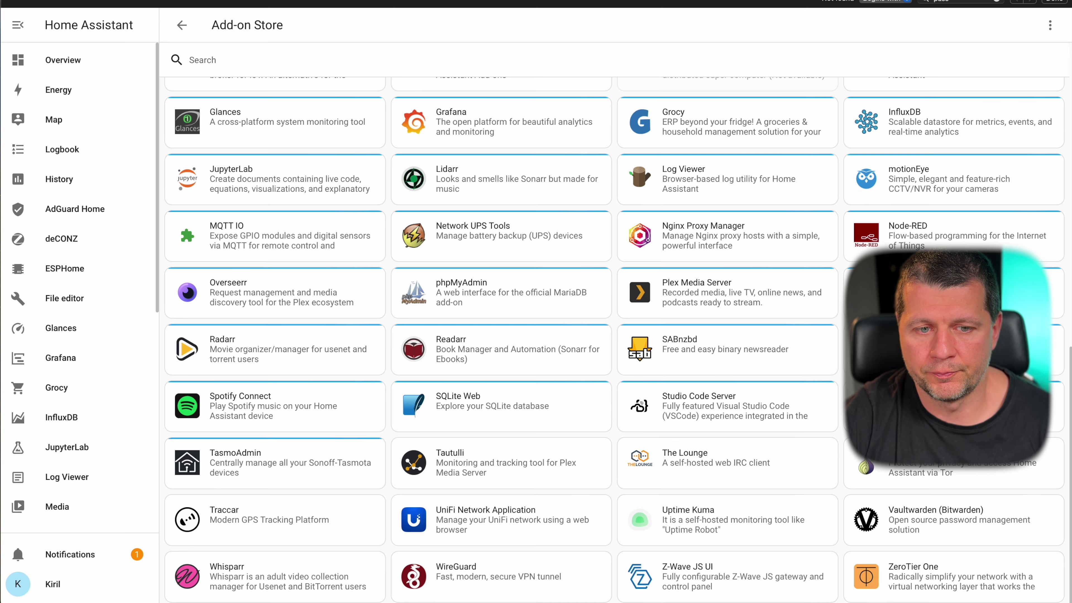
scroll(644, 260, up, 2)
scroll(644, 261, down, 2)
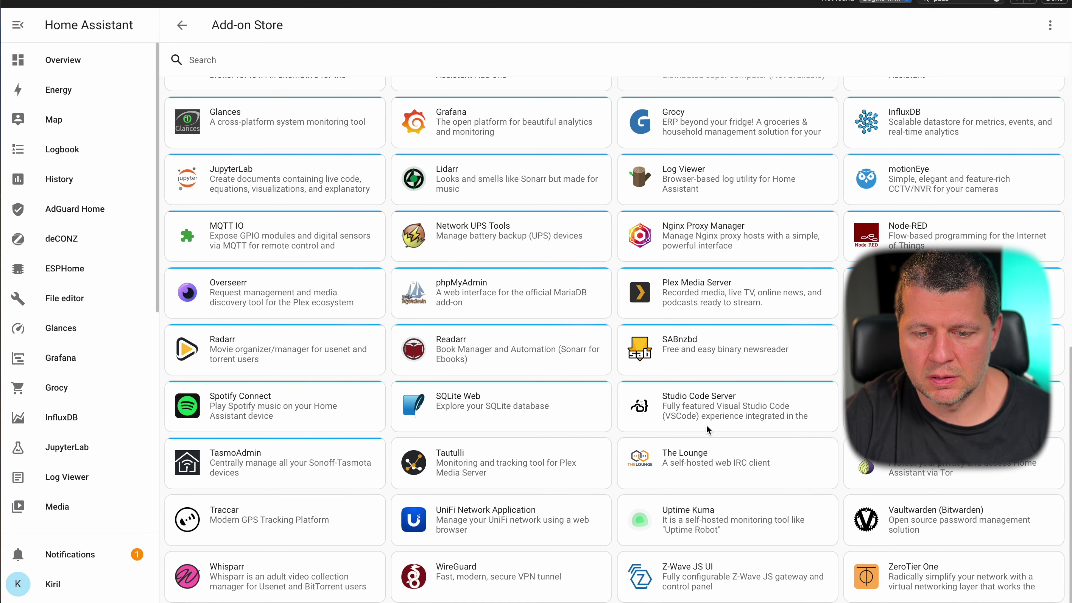
scroll(748, 445, down, 1)
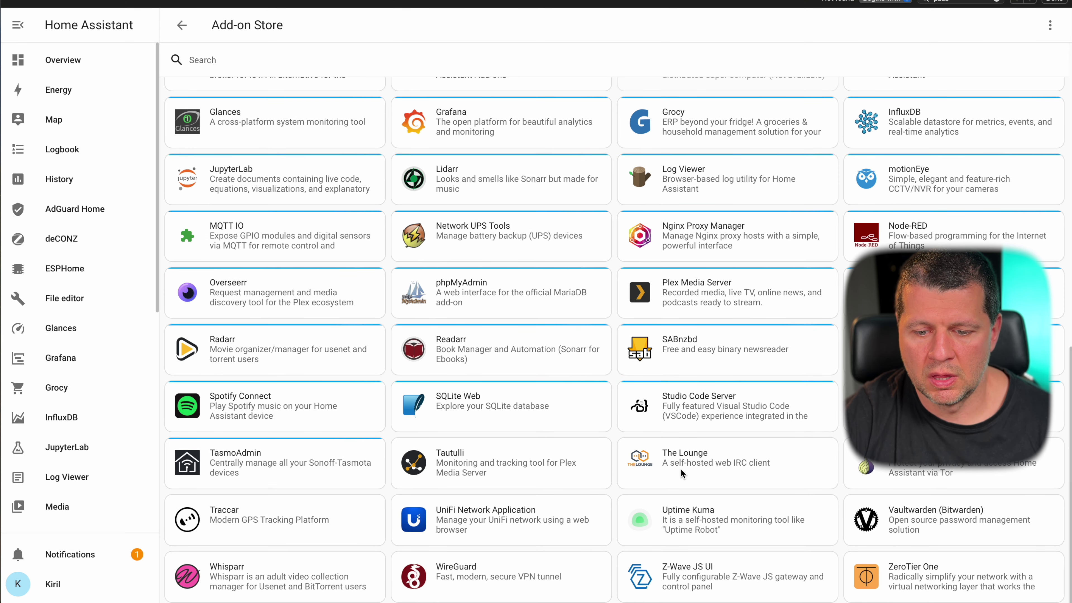
click(692, 469)
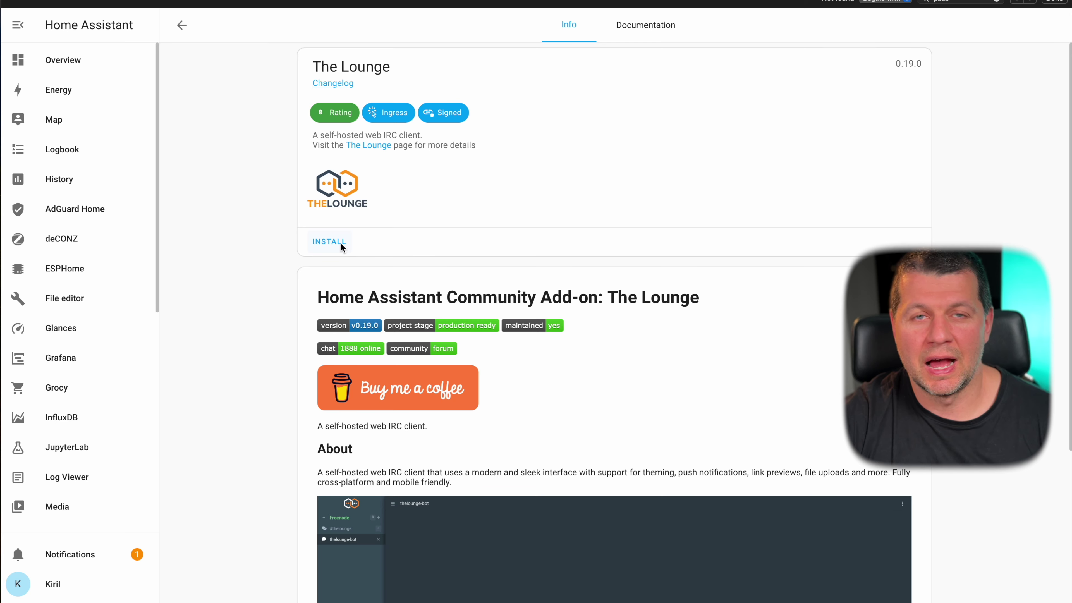
- Install The Lounge, enable Show in sidebar, and start the add-on
click(328, 240)
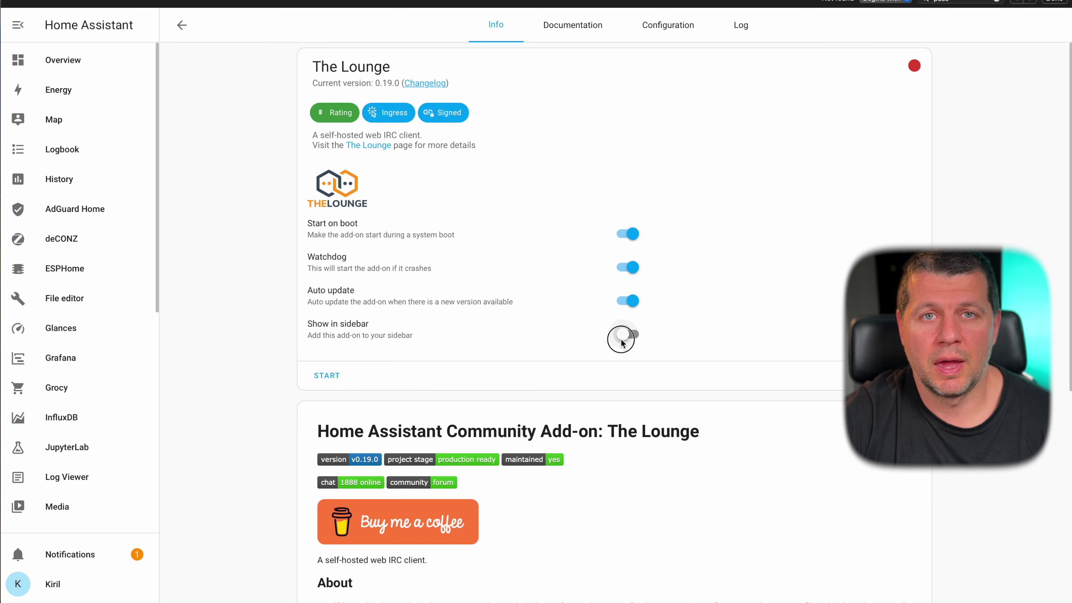
click(624, 336)
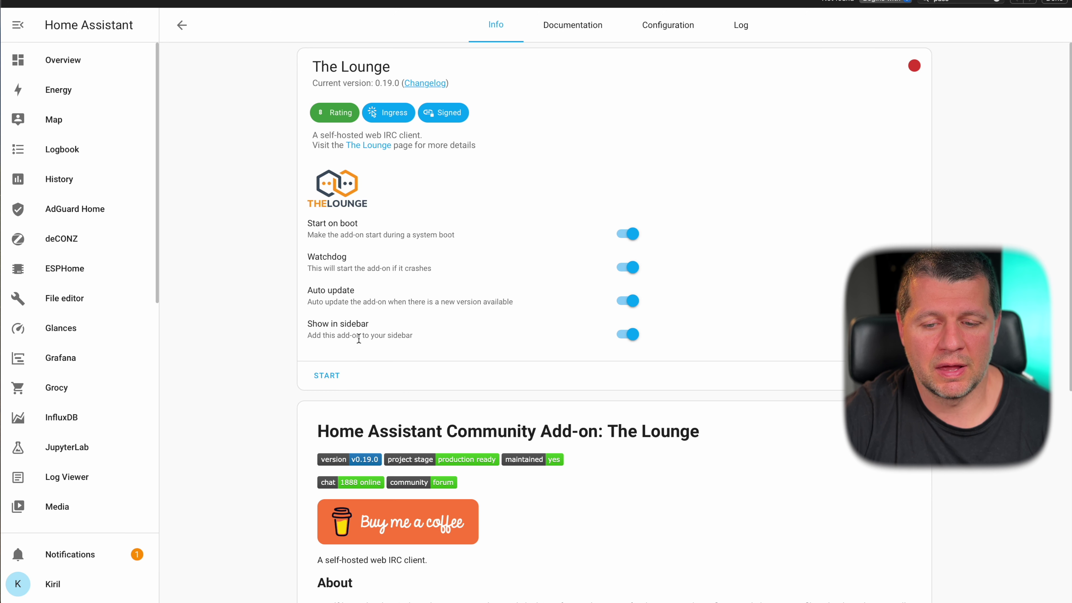
click(321, 380)
scroll(448, 392, down, 6)
scroll(448, 392, down, 1)
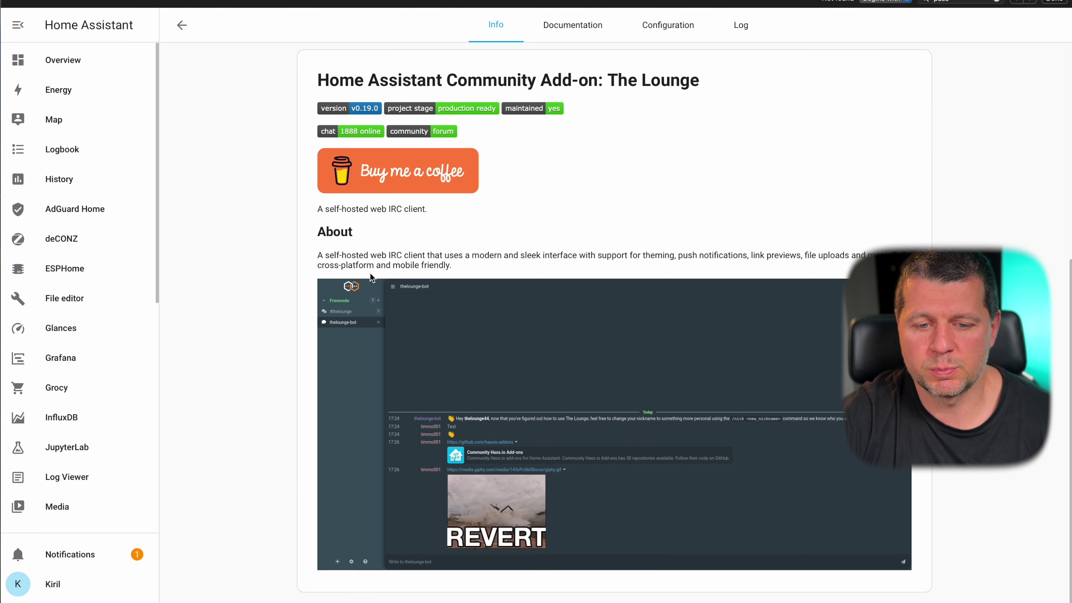
scroll(452, 273, up, 8)
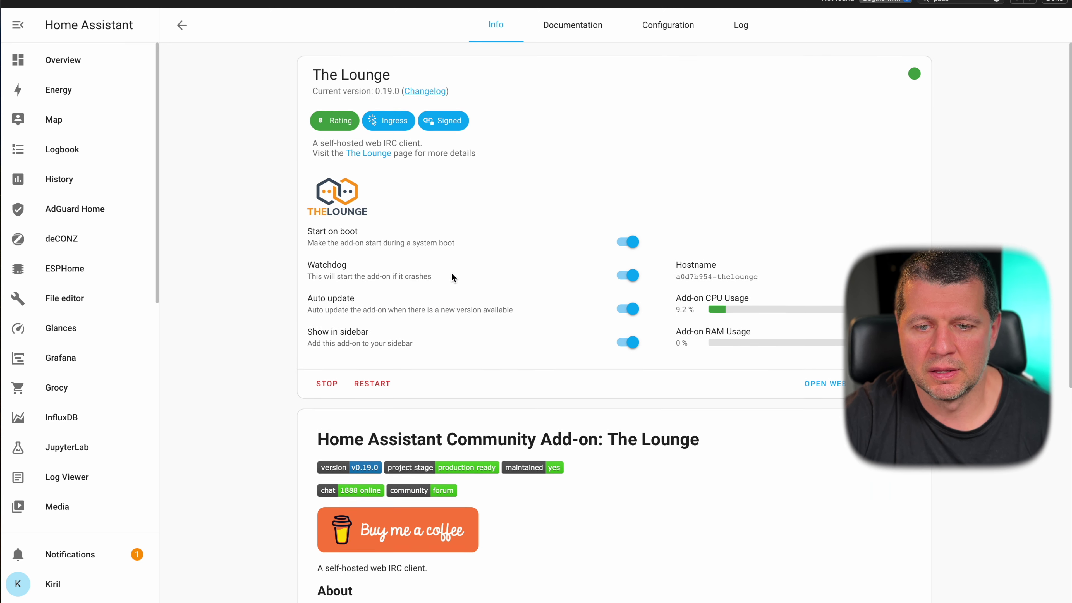
- Review The Lounge's Documentation and Configuration tabs, then go back to its Info page
click(593, 29)
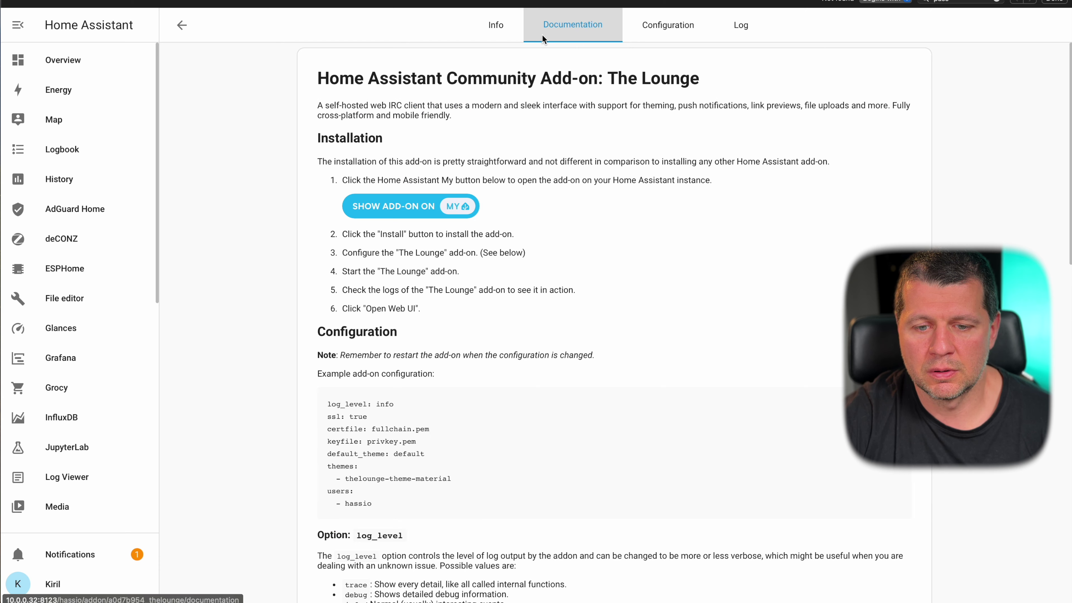
click(675, 30)
scroll(534, 114, down, 2)
scroll(534, 106, up, 3)
click(513, 30)
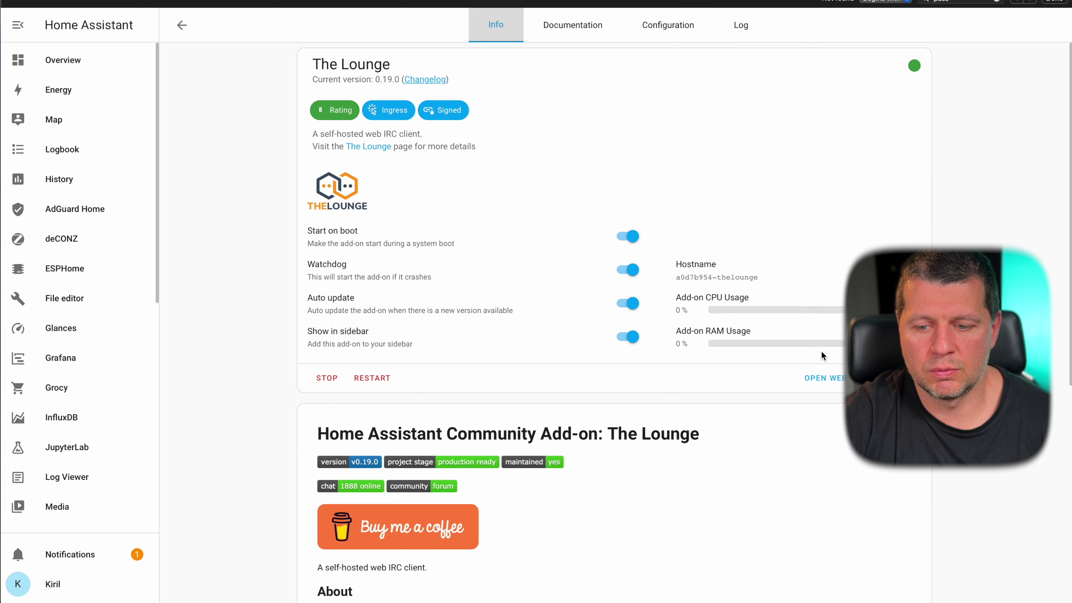
- Try opening The Lounge web UI, retry while it isn't ready, and check its log
right_click(830, 377)
click(787, 379)
click(809, 378)
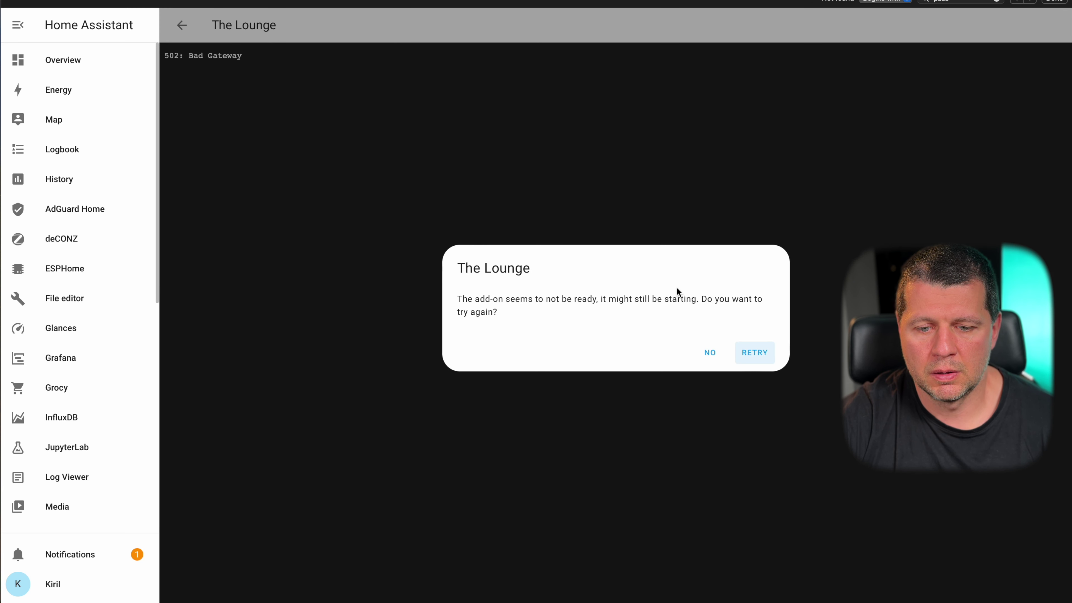
click(748, 358)
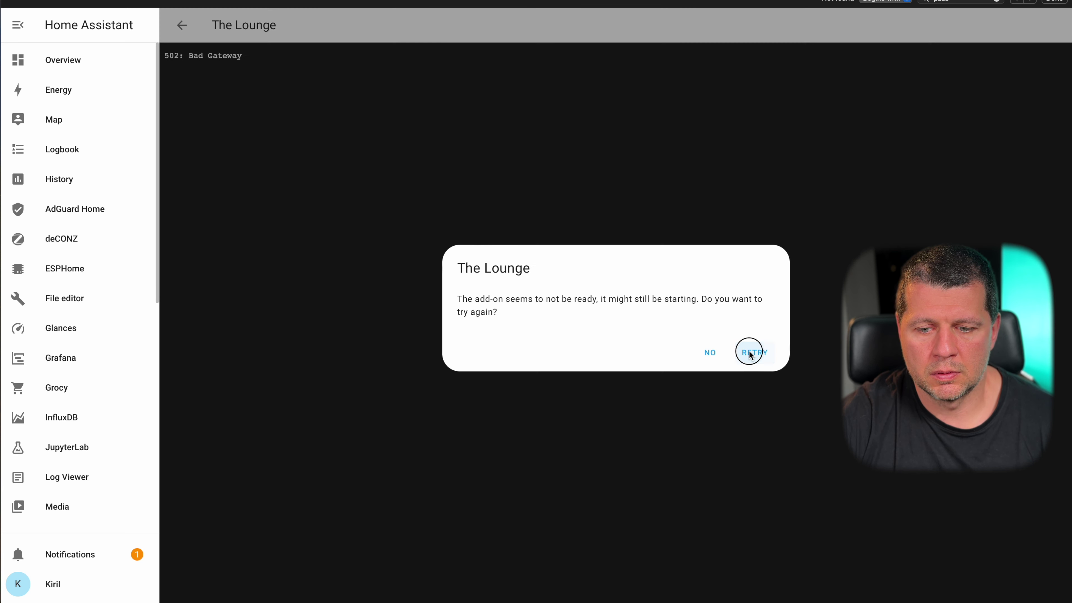
click(748, 357)
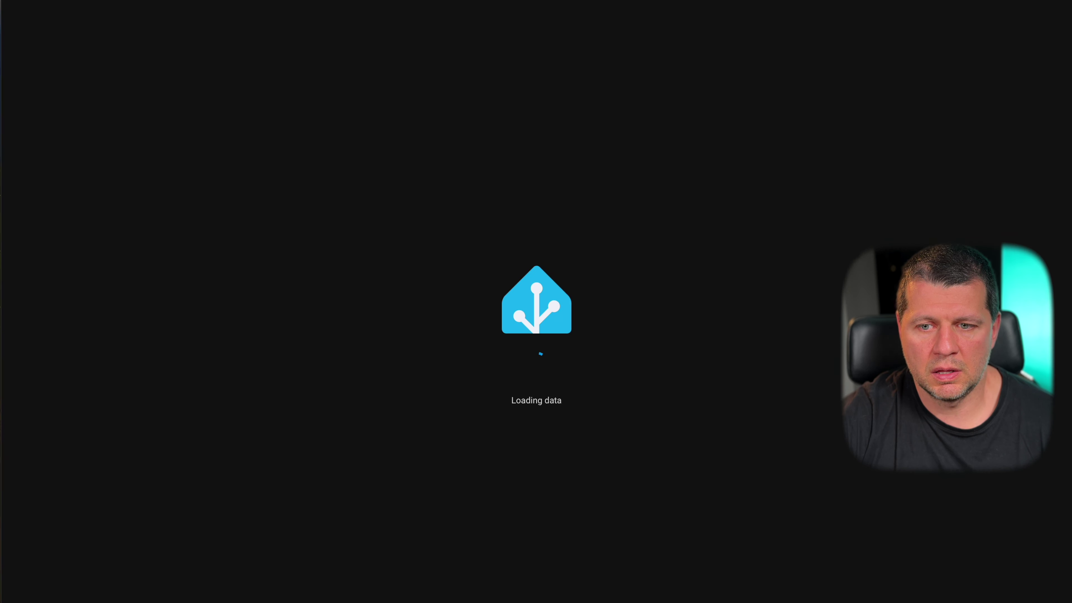
click(749, 342)
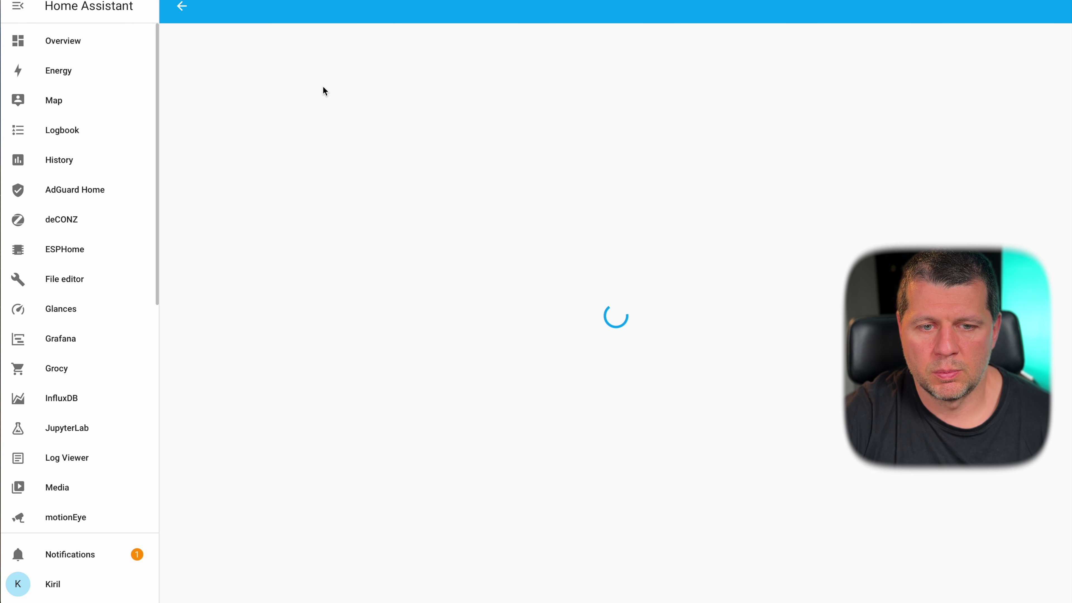
click(182, 7)
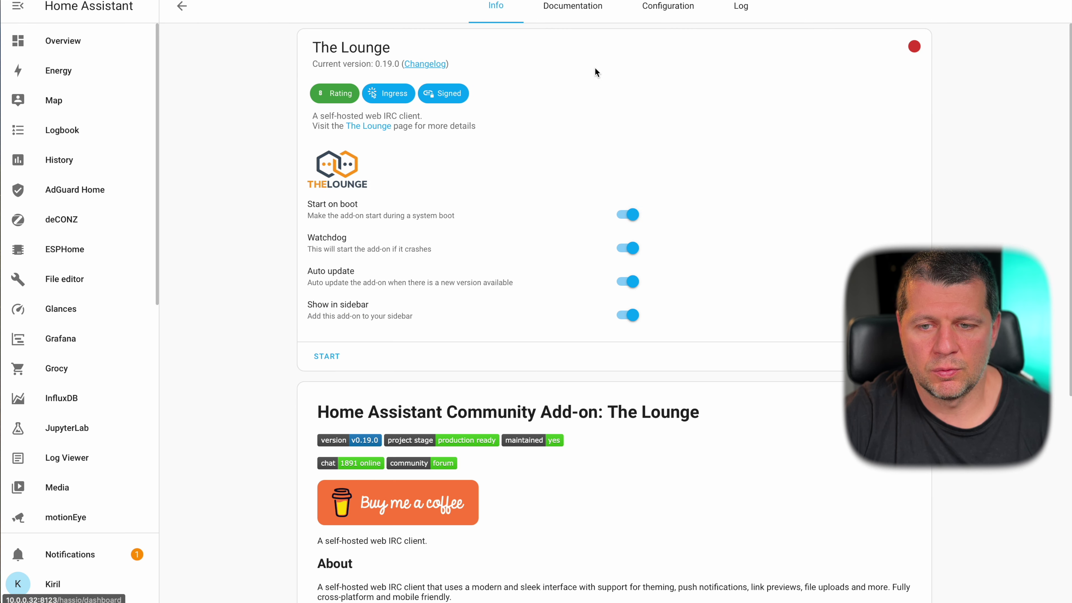
click(742, 8)
scroll(619, 301, down, 1)
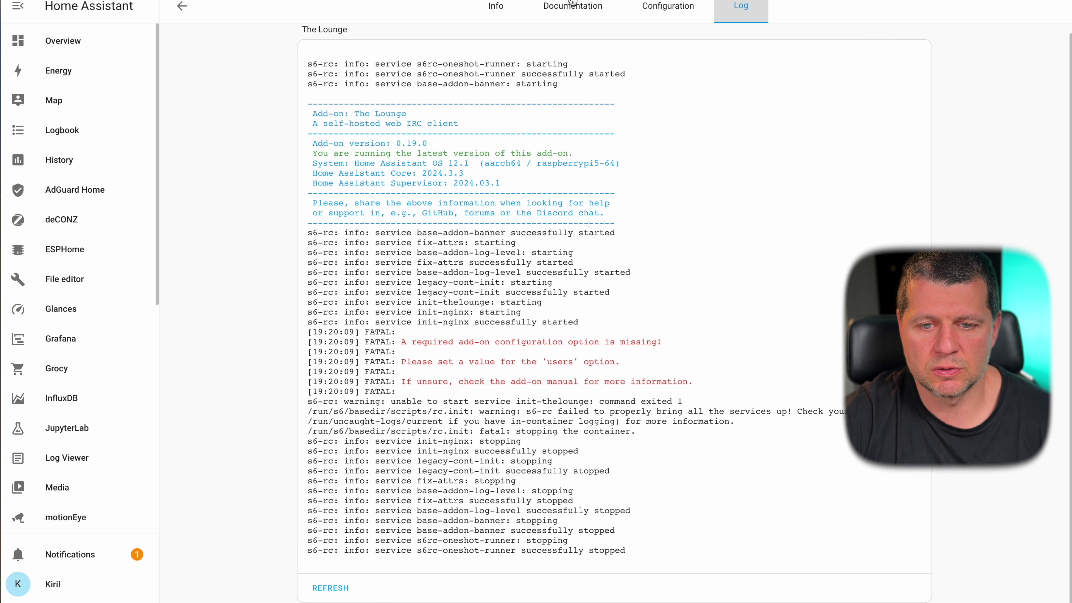
- Add user '1' to the users option in The Lounge's Configuration tab
click(644, 6)
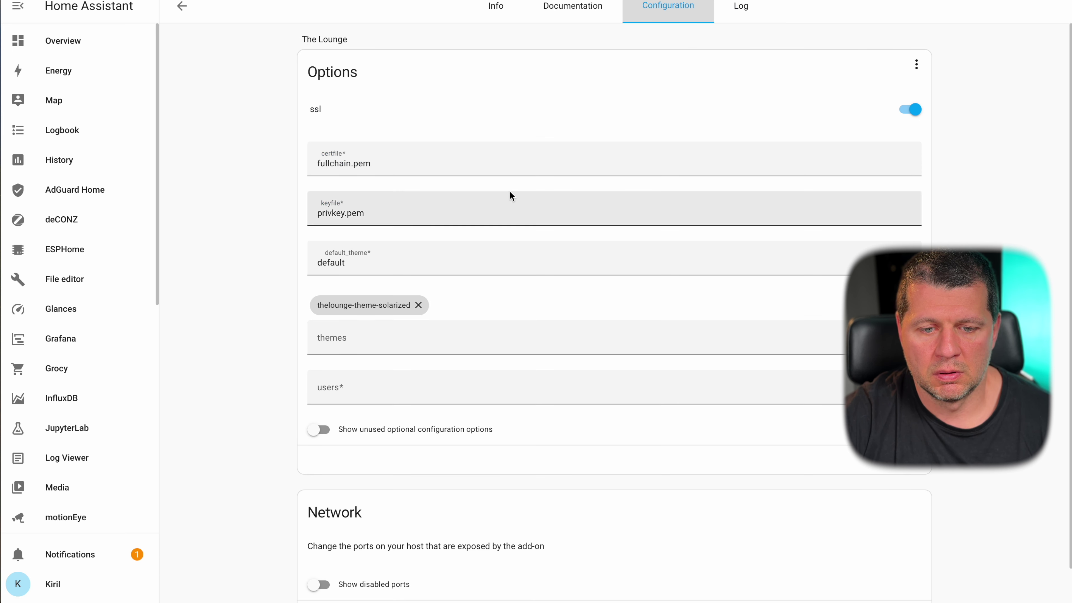
click(409, 390)
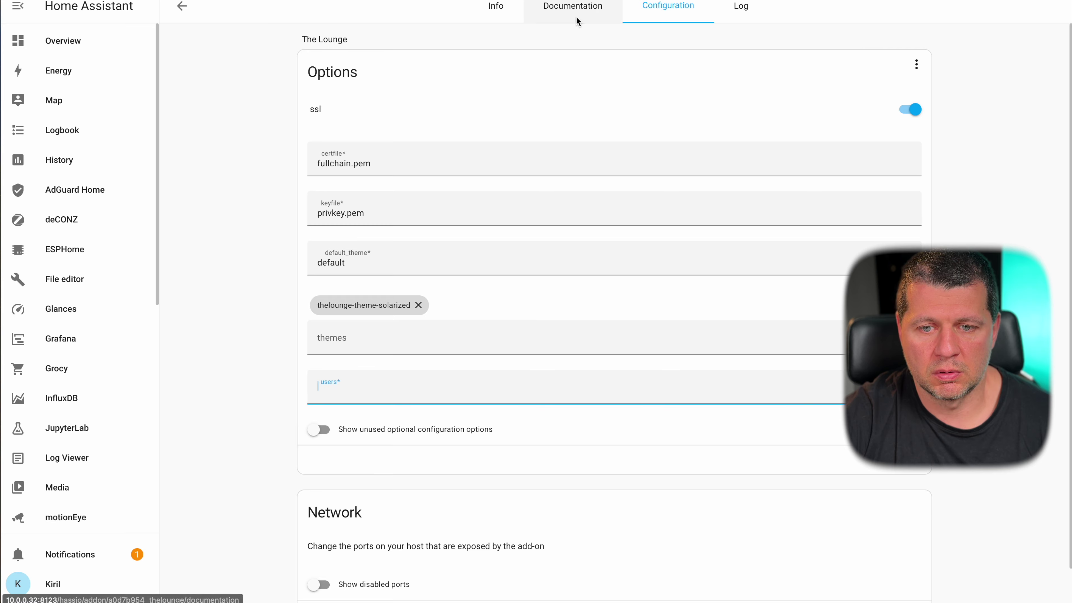
click(574, 8)
scroll(521, 332, down, 10)
scroll(520, 333, down, 3)
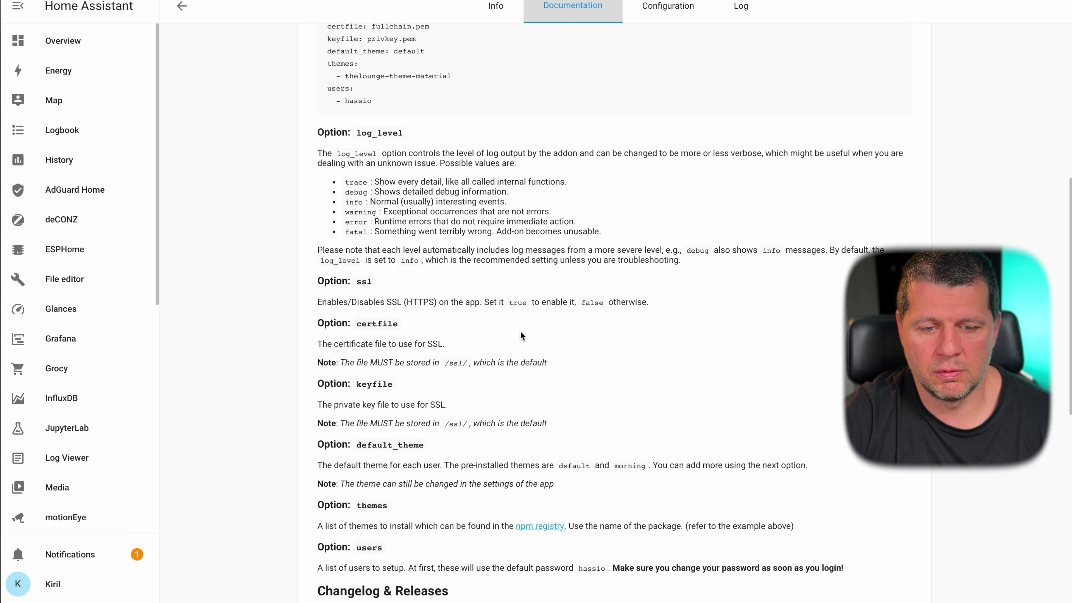
scroll(520, 330, down, 1)
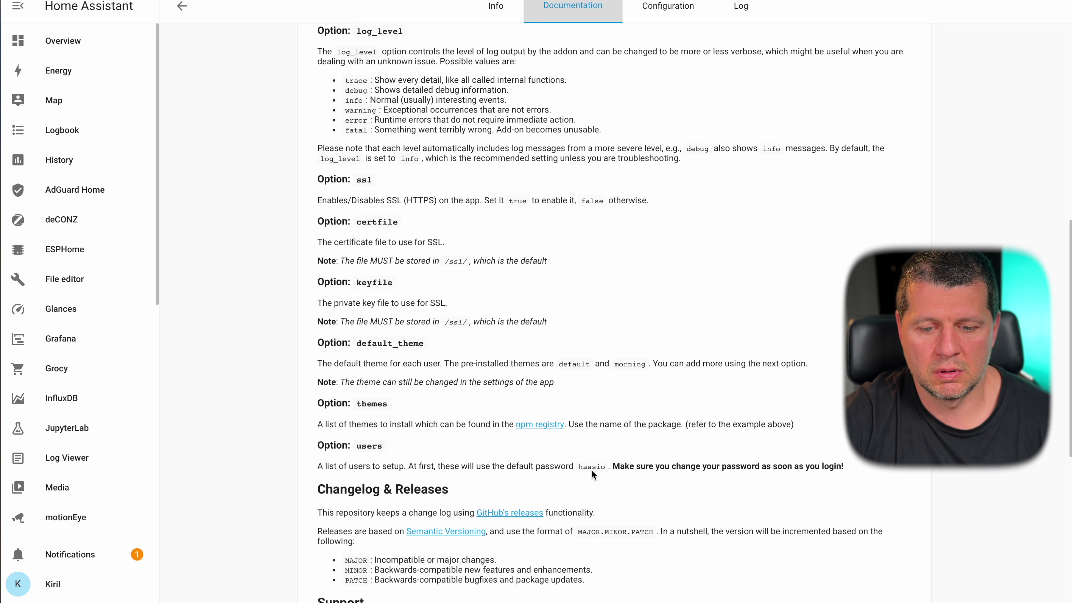
click(664, 8)
click(395, 386)
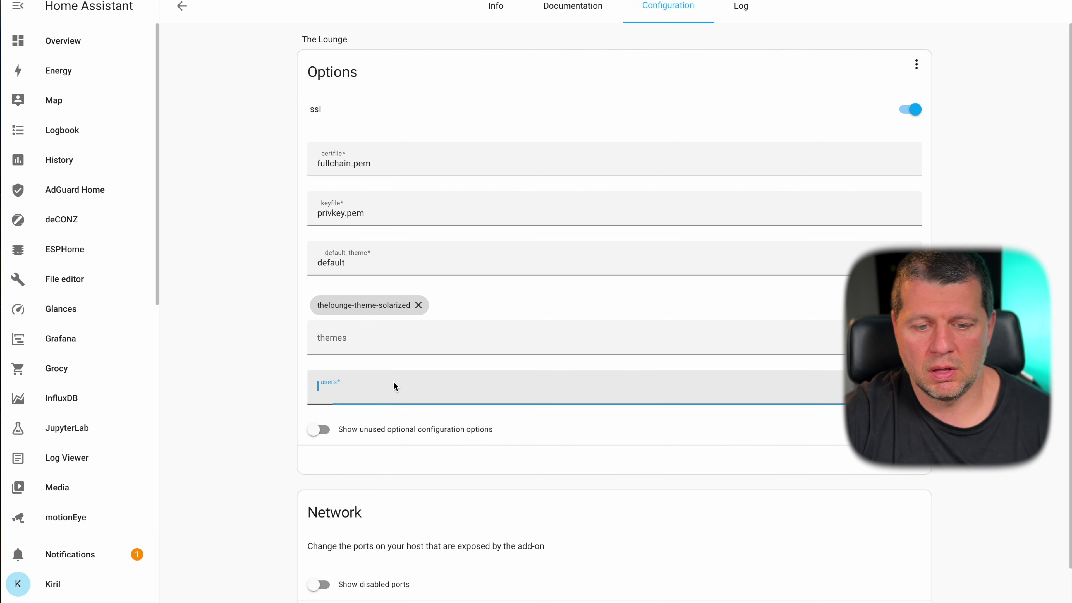
text(1)
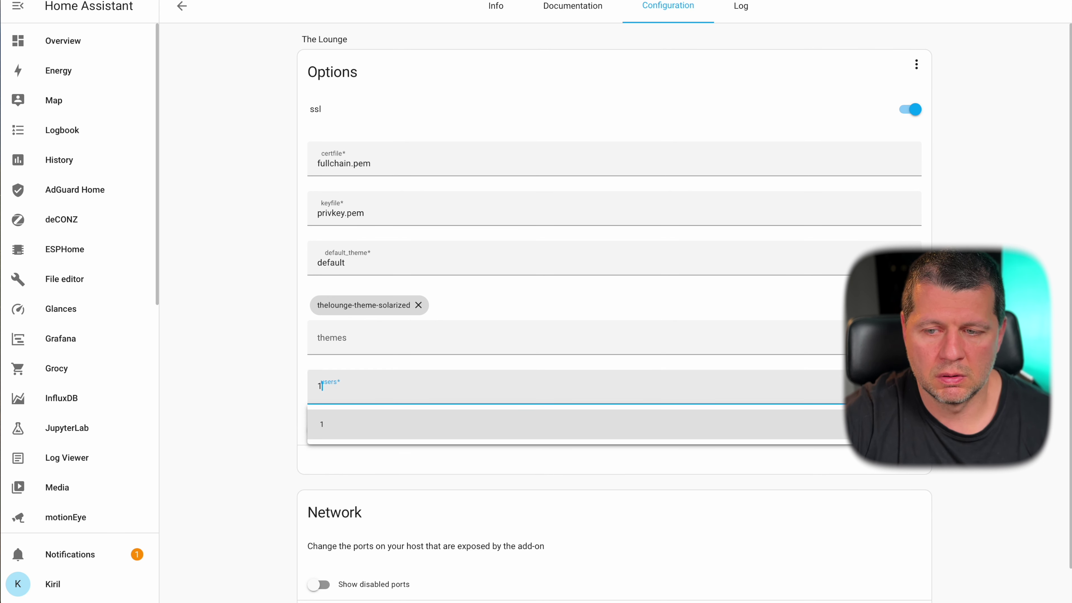
key(Return)
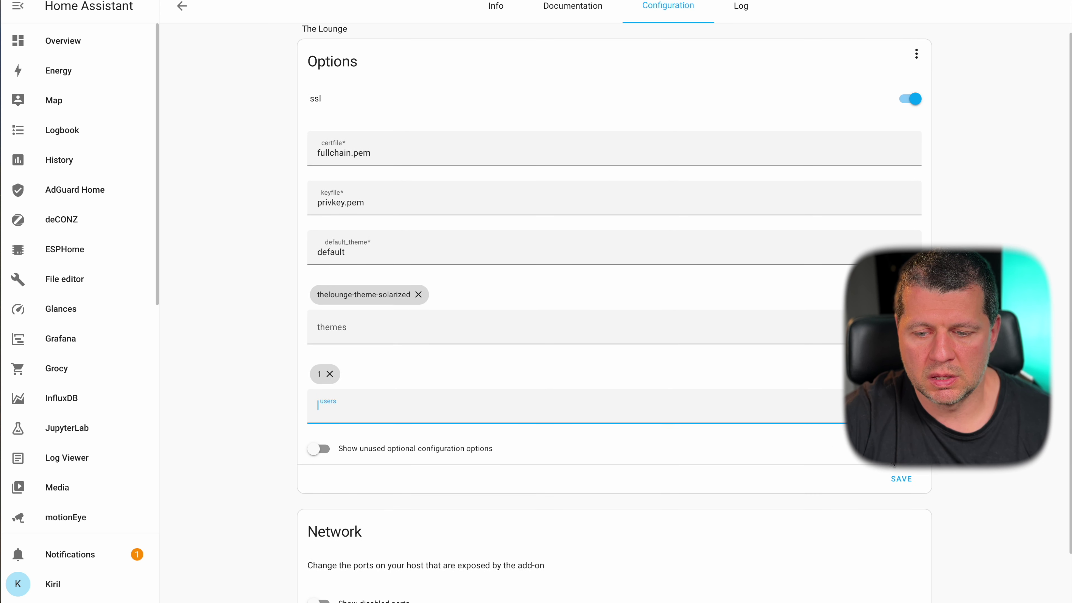
- Start The Lounge from its Info page and try its web interface
click(500, 9)
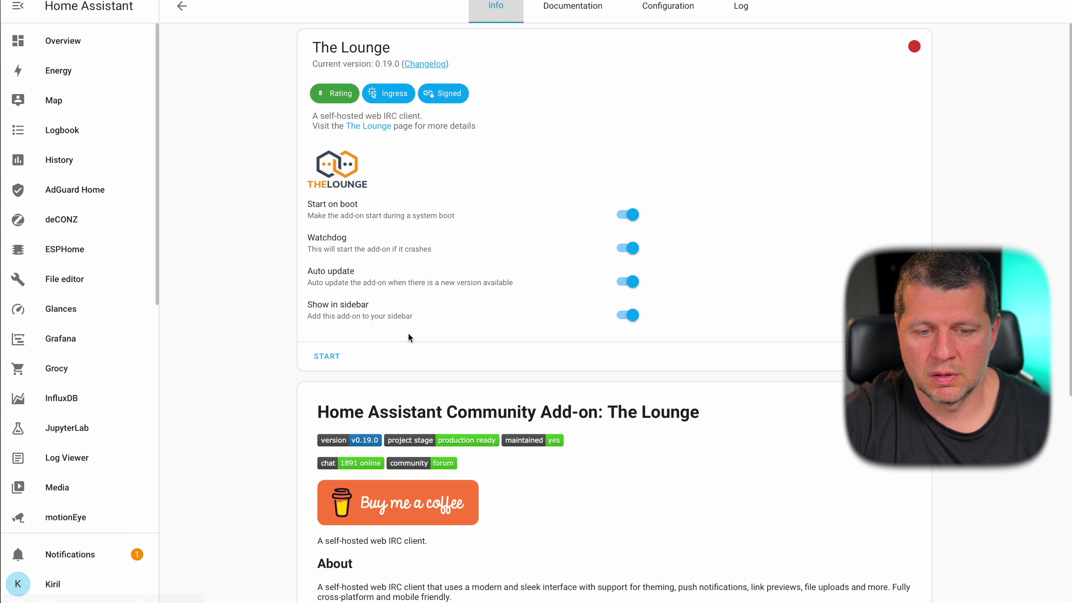
click(340, 357)
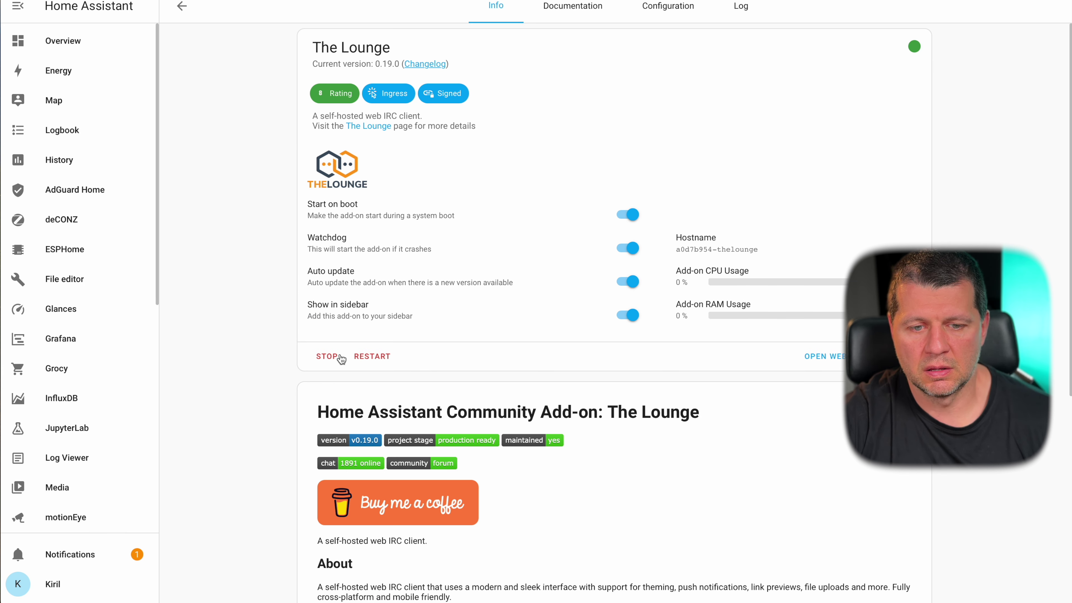
click(817, 350)
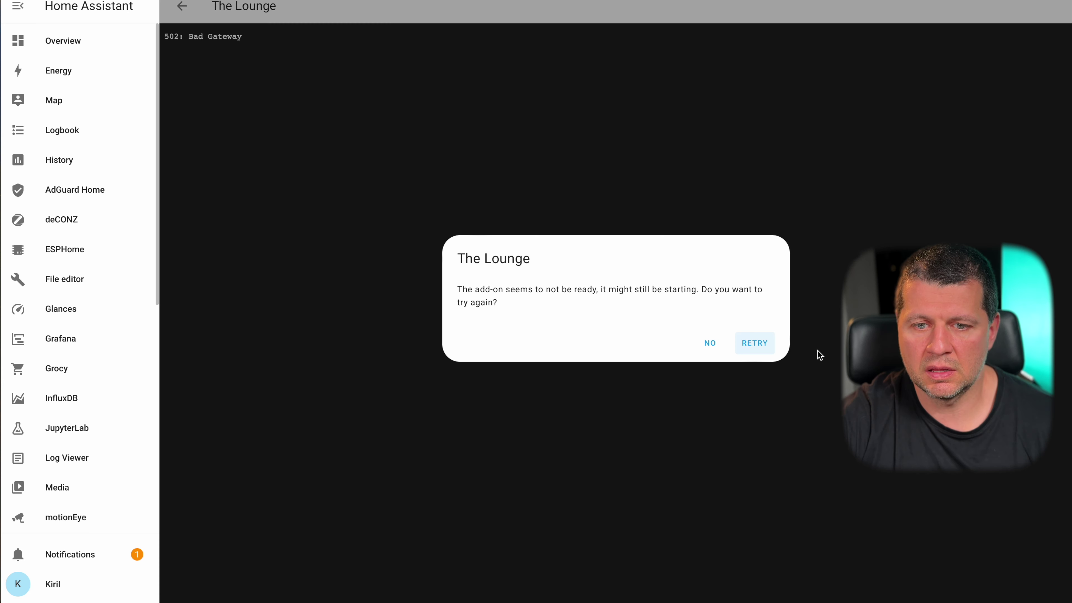
click(746, 341)
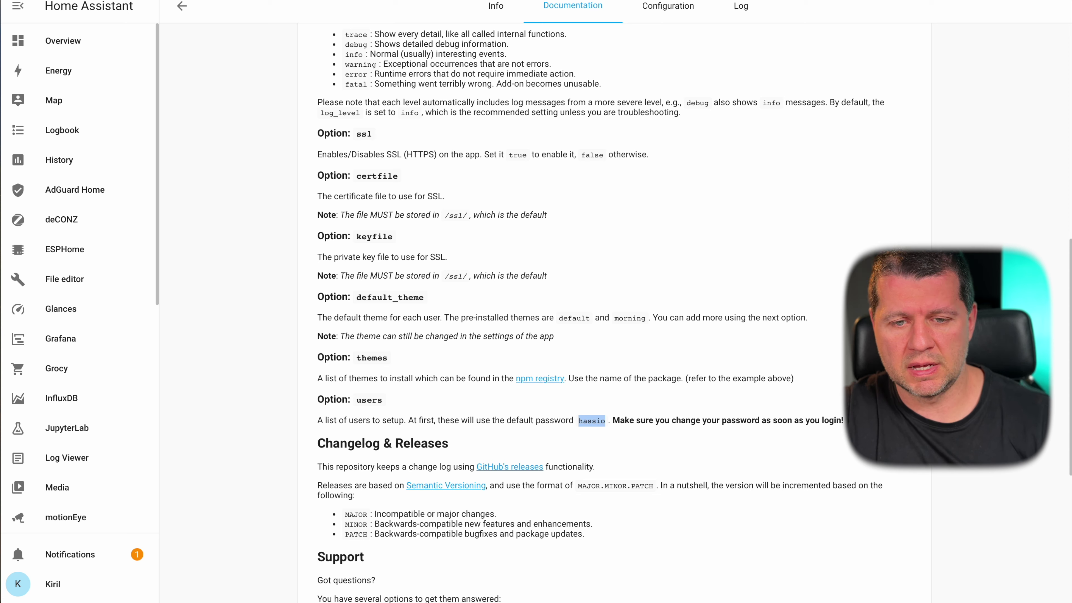
click(496, 6)
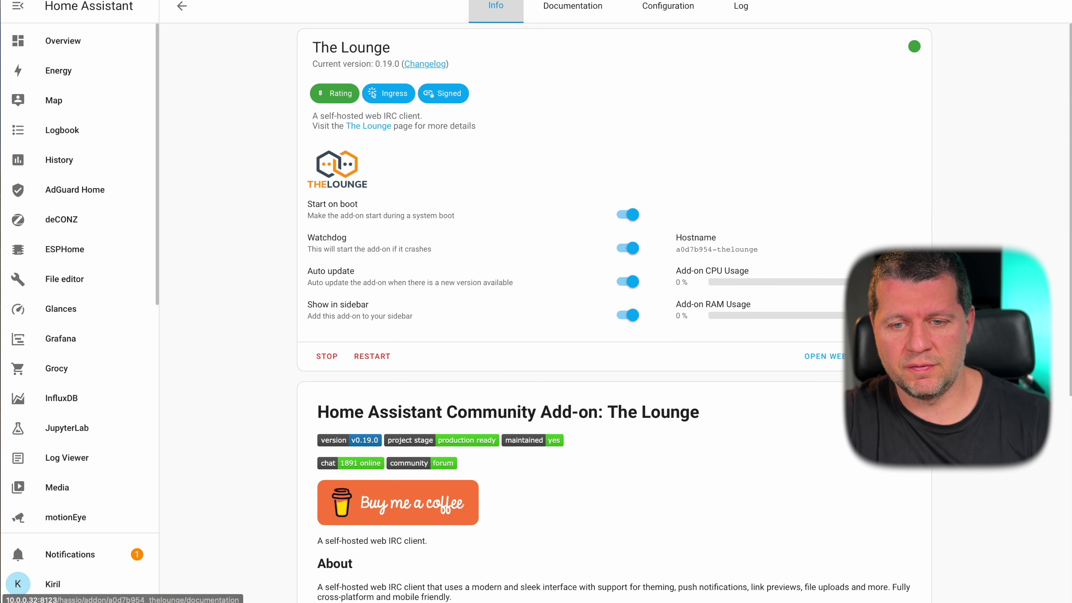
- Look up the default login details in the documentation, then open The Lounge web UI
click(566, 11)
click(495, 8)
click(567, 11)
click(497, 9)
click(572, 15)
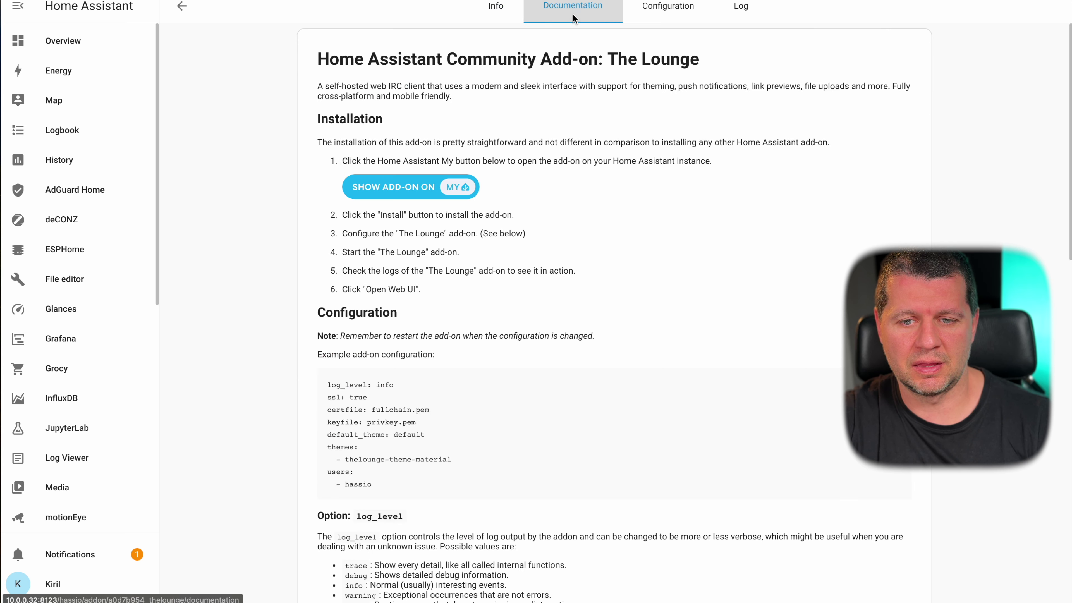
click(496, 16)
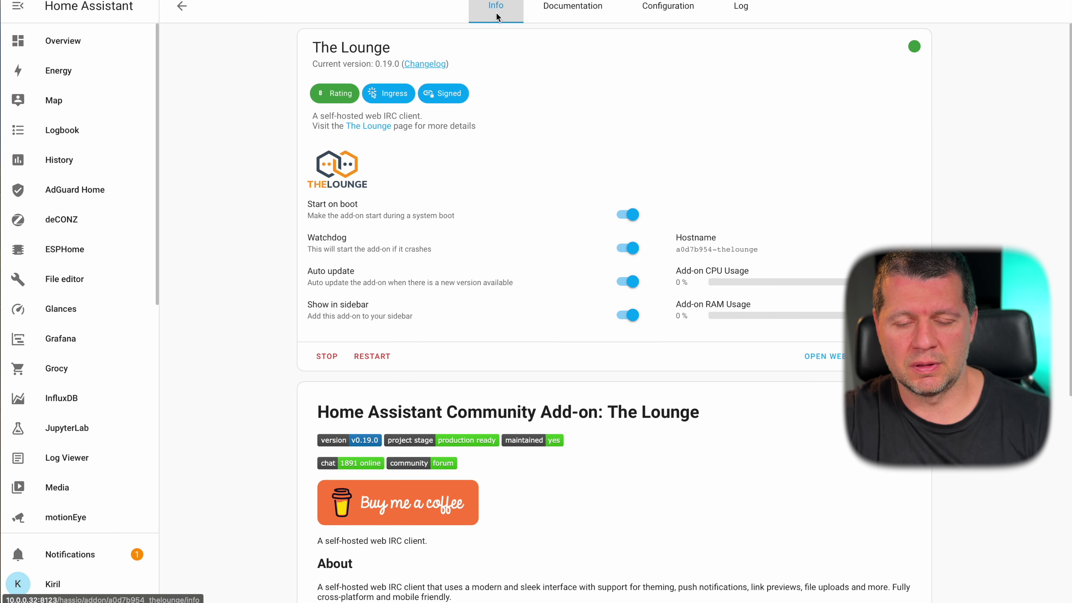
click(831, 359)
- Sign in to The Lounge with username '1' and its password
double_click(511, 322)
text(1)
click(504, 367)
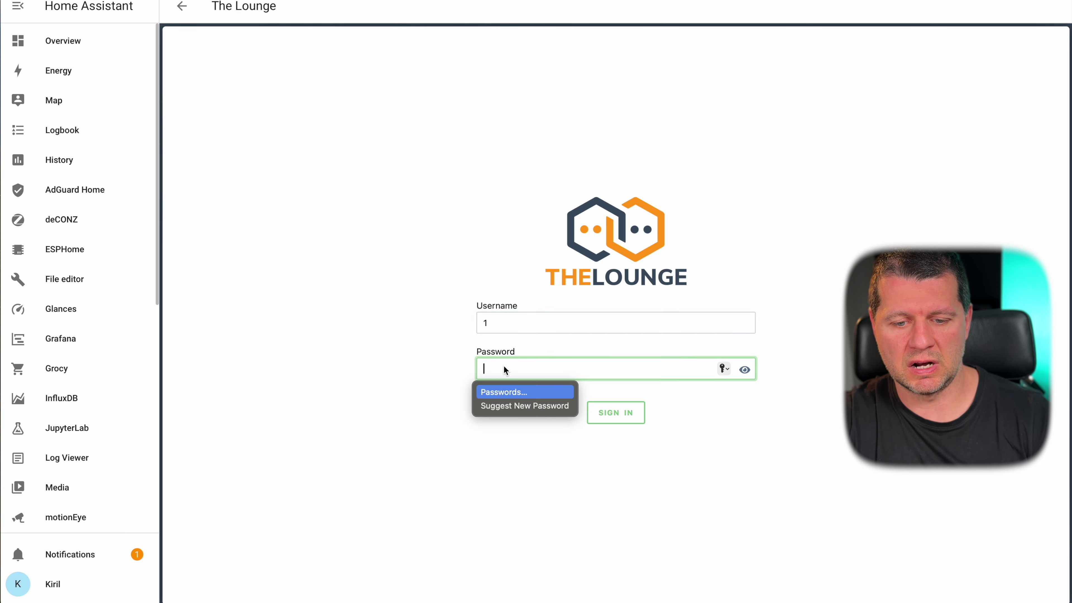
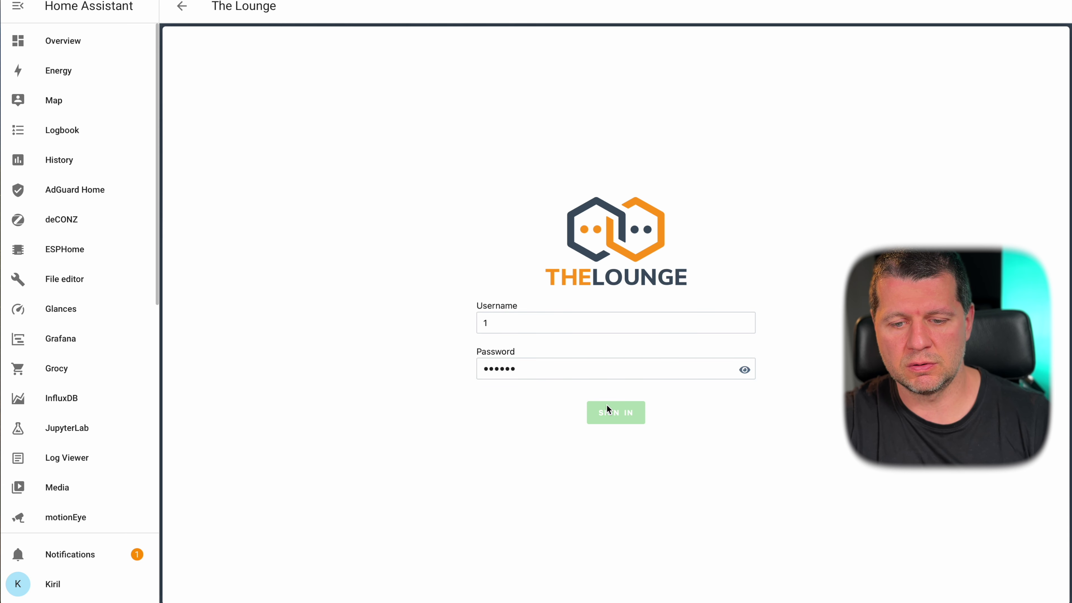
click(606, 404)
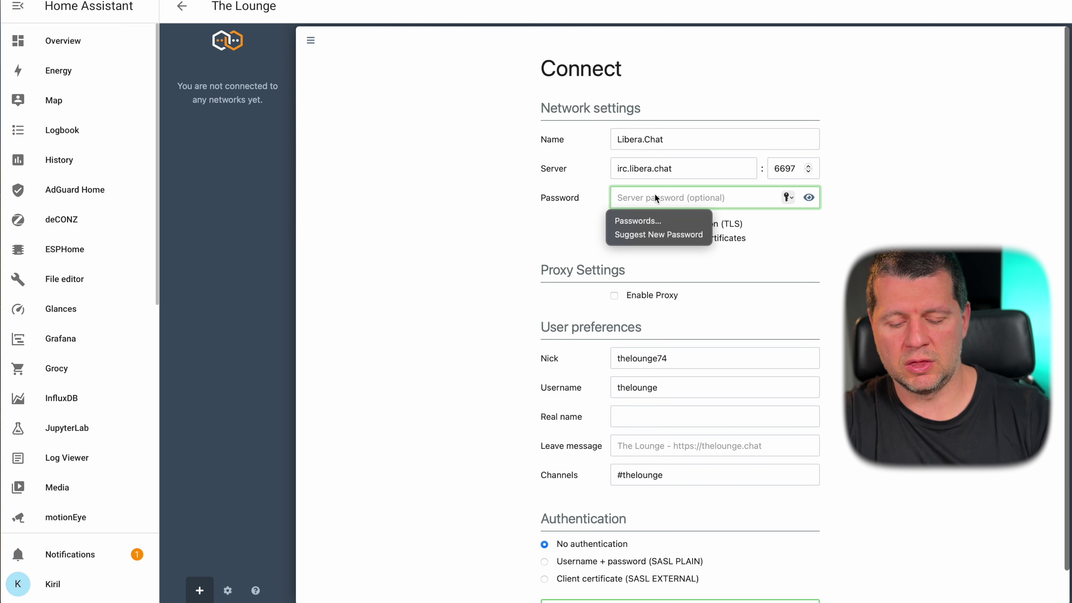
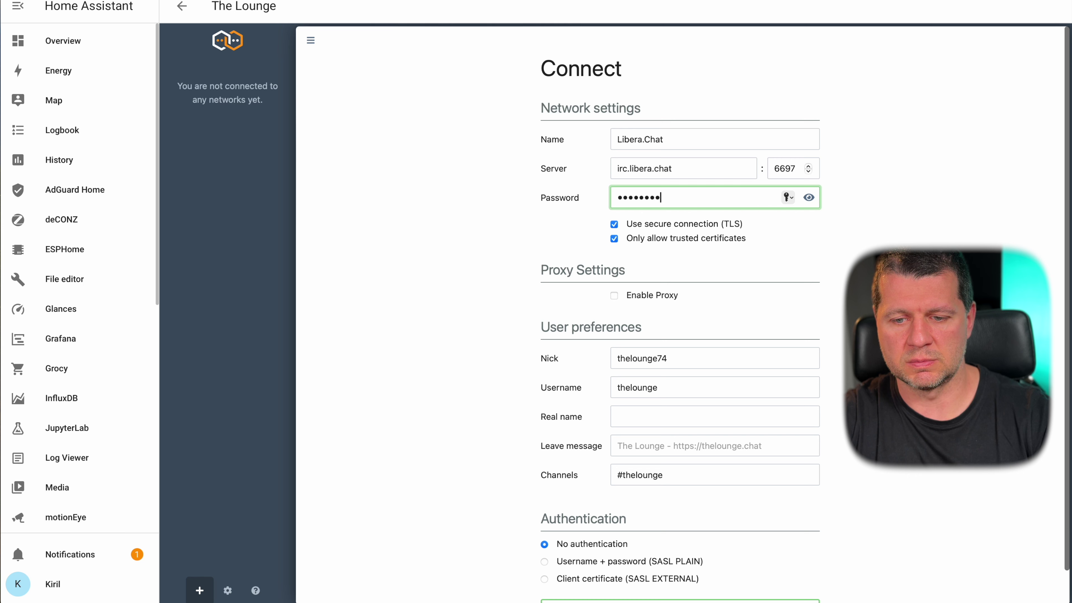
- Enter a server password and connect to Libera.Chat, joining the #thelounge channel
scroll(835, 408, down, 1)
click(718, 569)
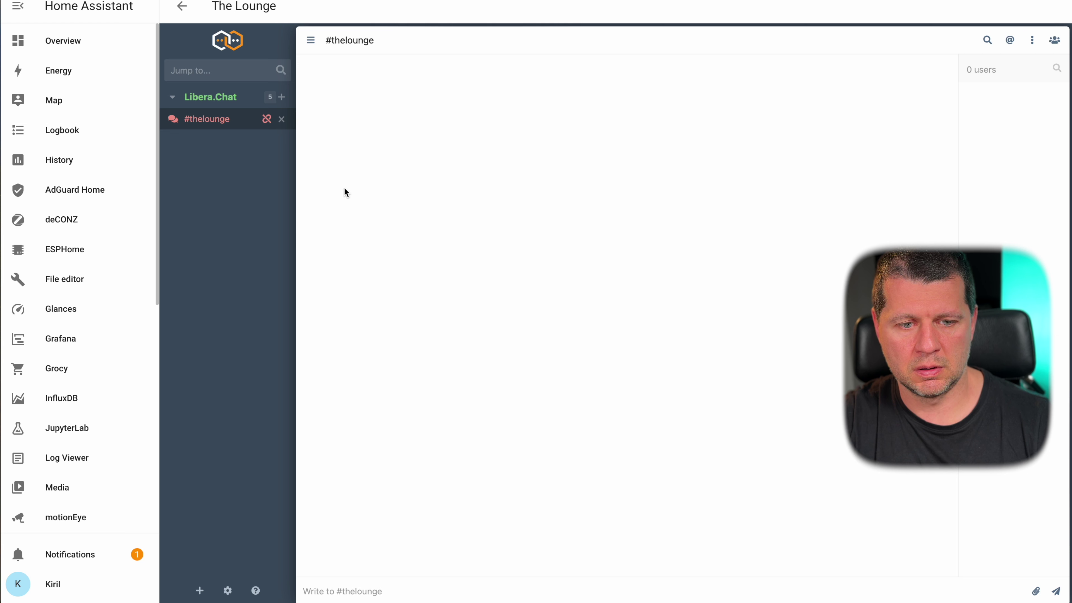
mouse_move(262, 118)
click(215, 102)
click(215, 113)
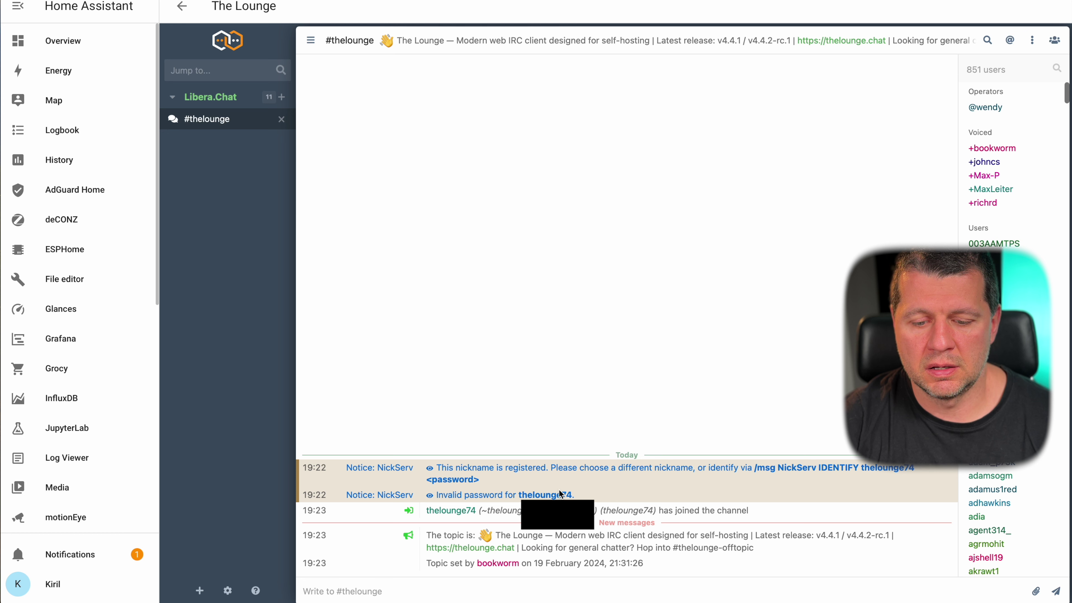
click(596, 512)
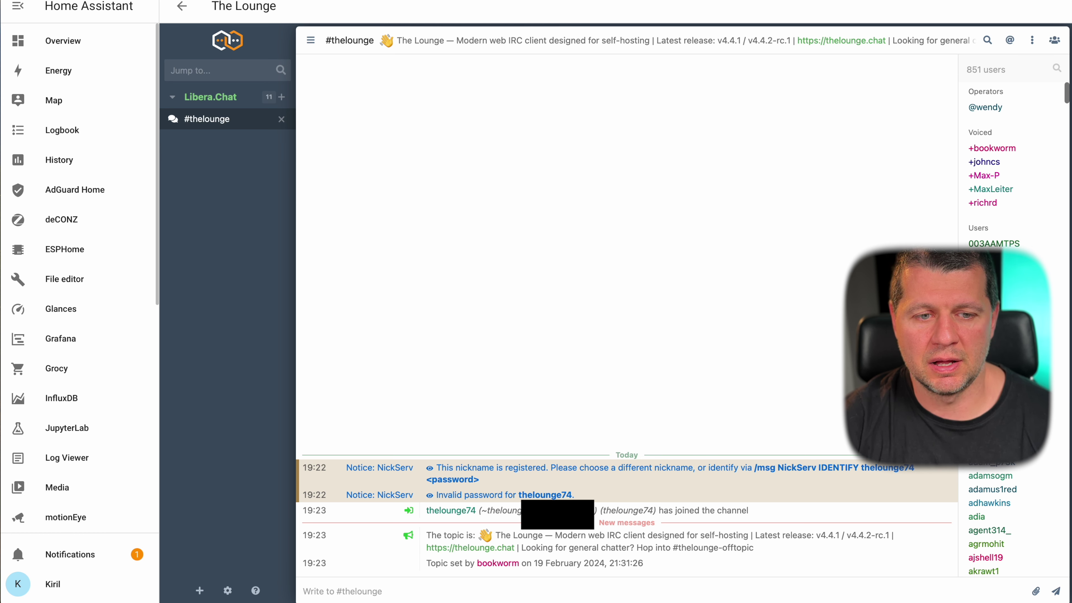
- Step back through the views to return to the Add-on Store
click(181, 13)
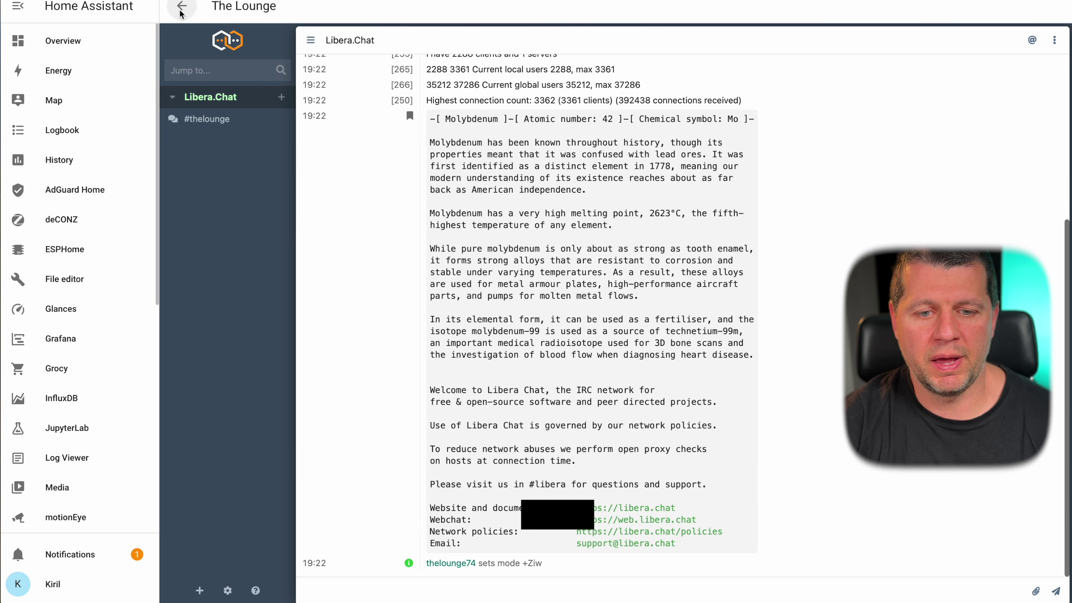
click(180, 14)
click(180, 14)
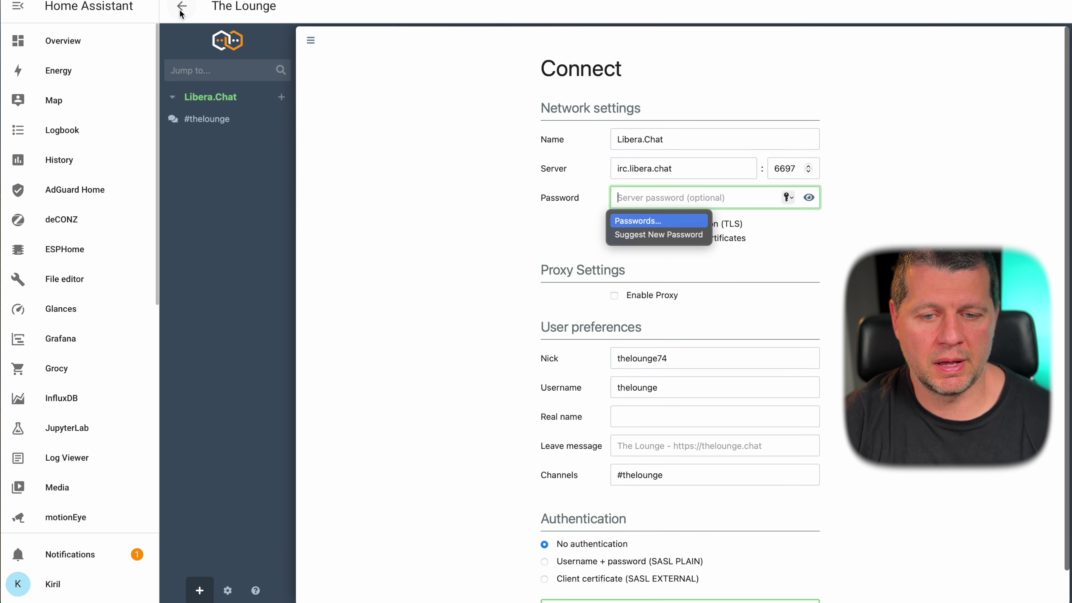
click(180, 14)
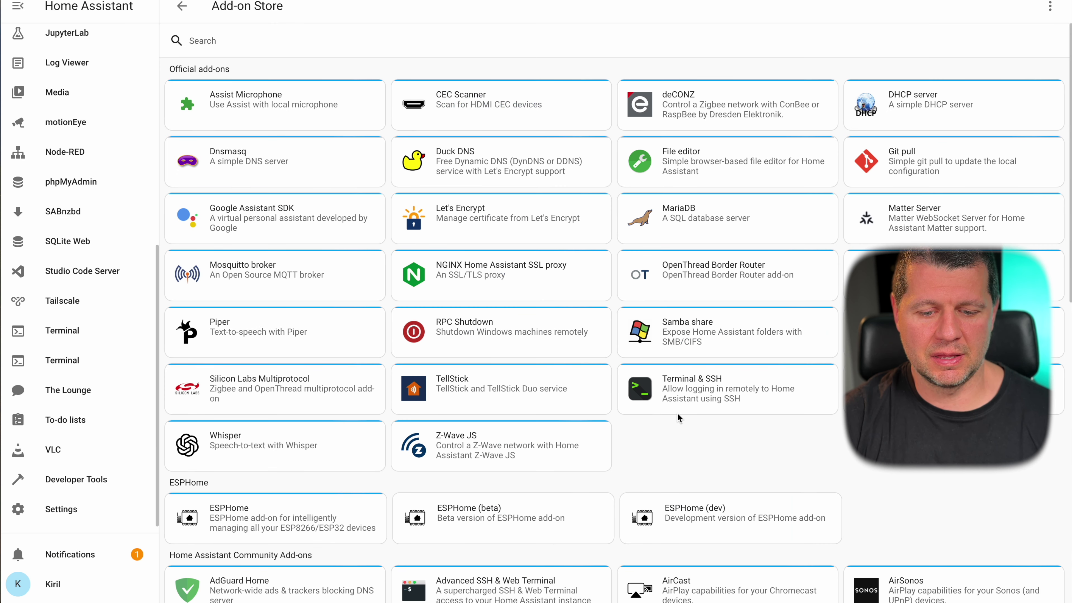
- Scroll to the community add-ons and open the Tor add-on card
scroll(677, 414, down, 15)
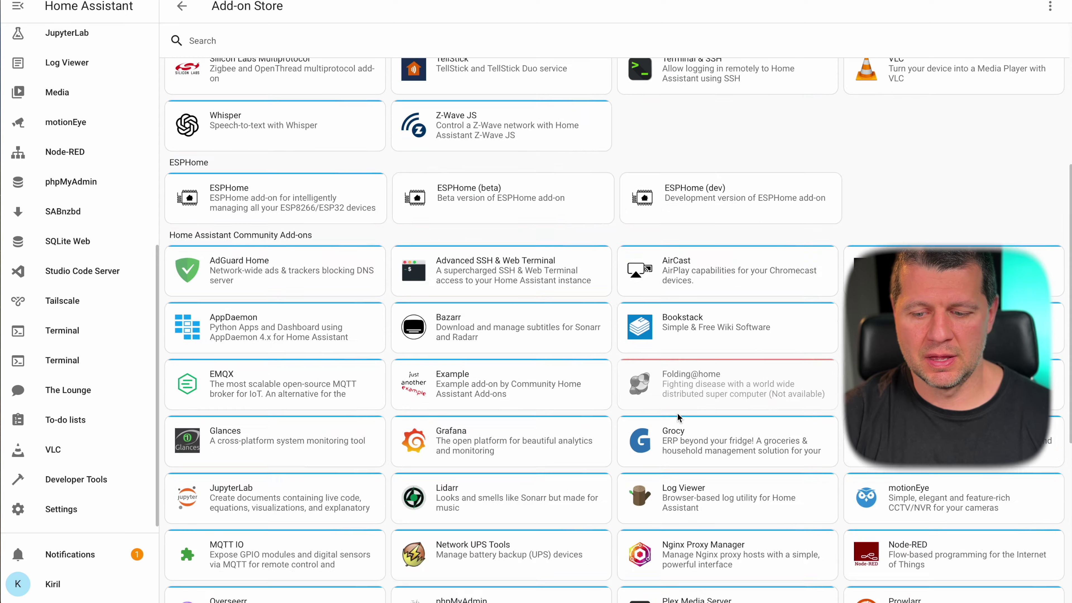
scroll(677, 412, up, 3)
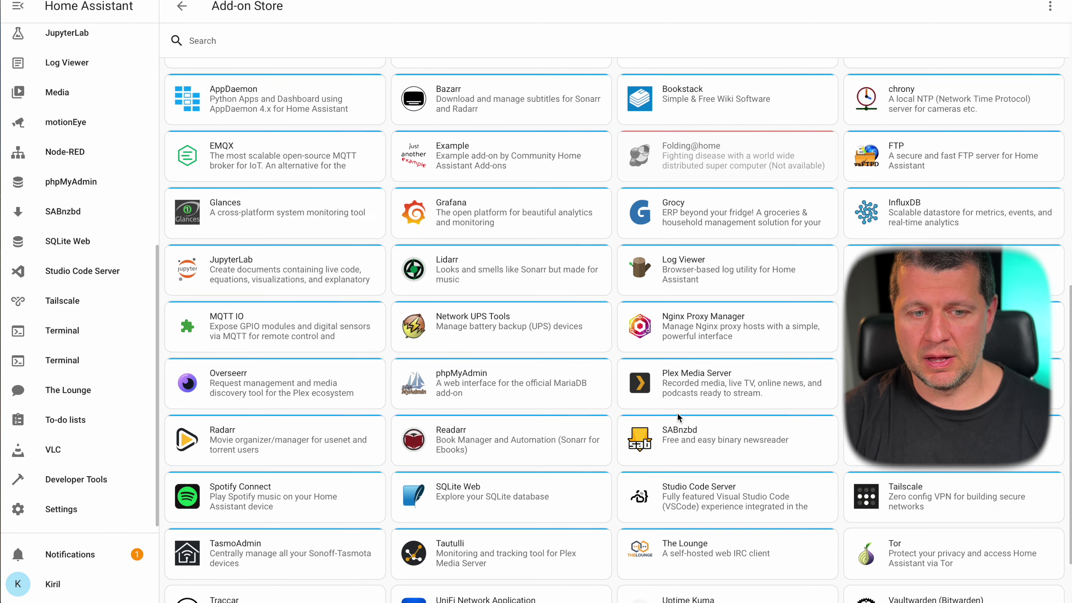
scroll(677, 413, down, 3)
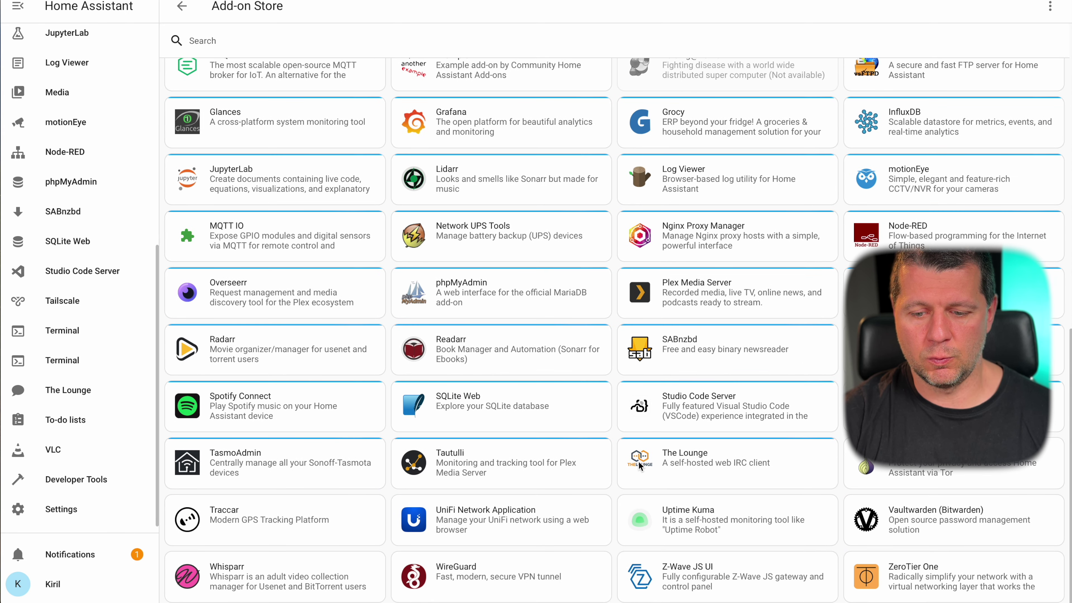
click(926, 467)
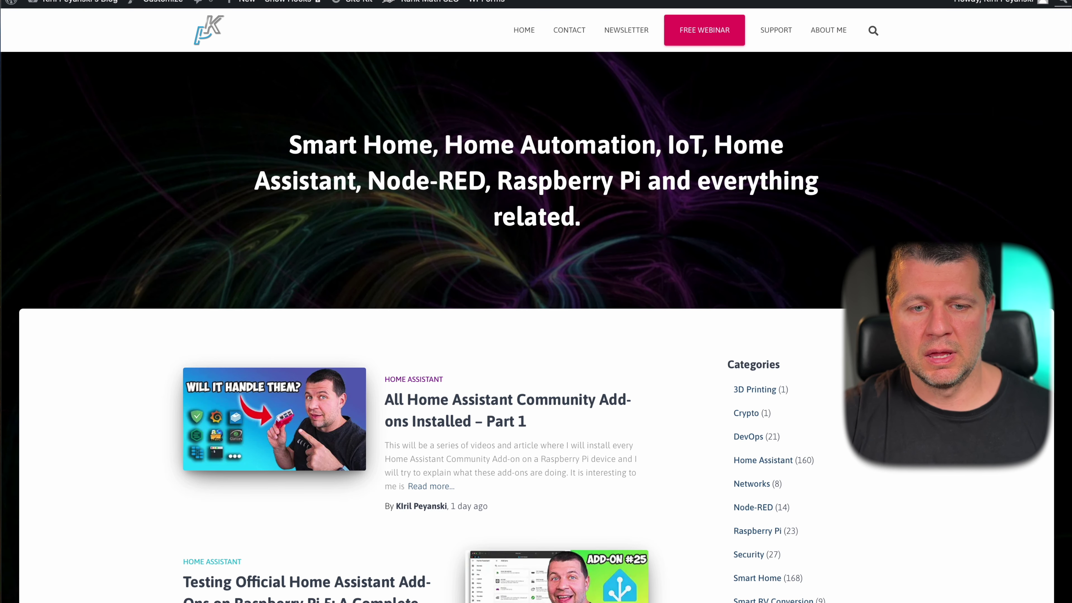
- Search the blog for 'tor' and open the Tor remote access article
click(880, 33)
text(tor)
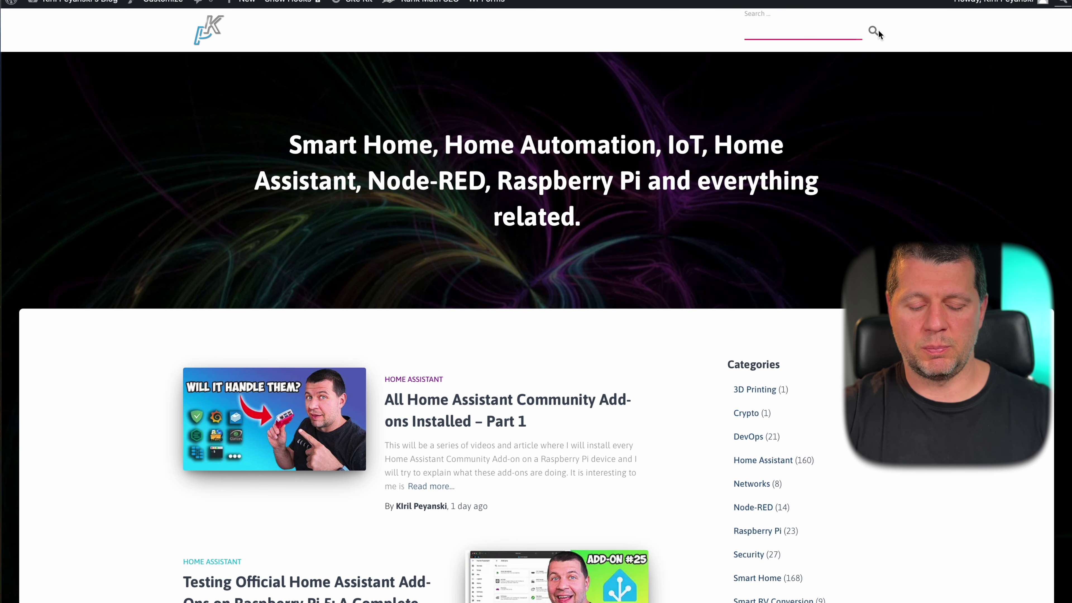
key(Return)
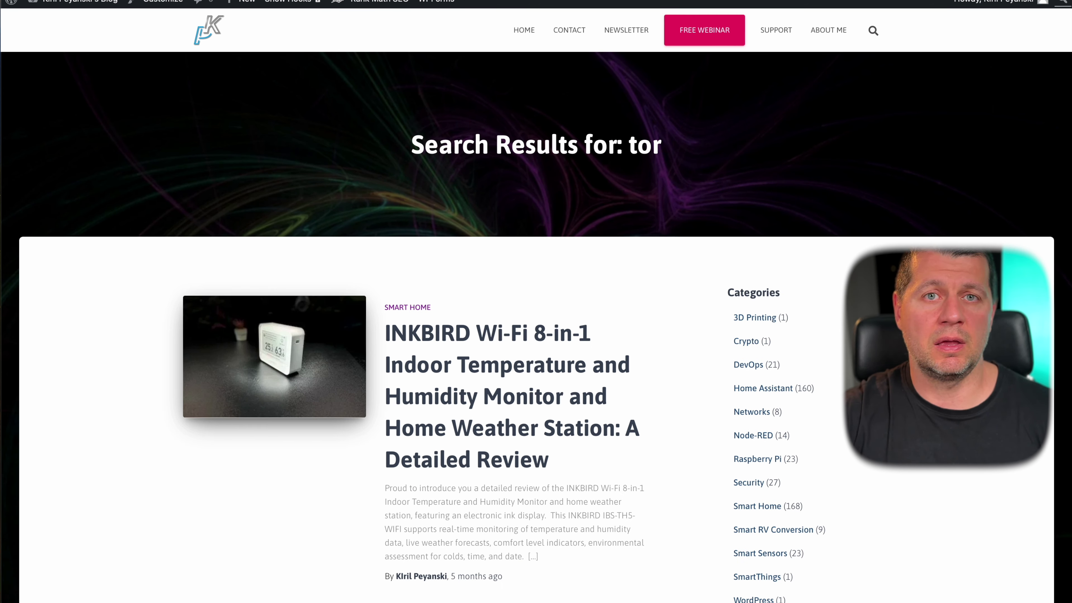
scroll(548, 318, down, 2)
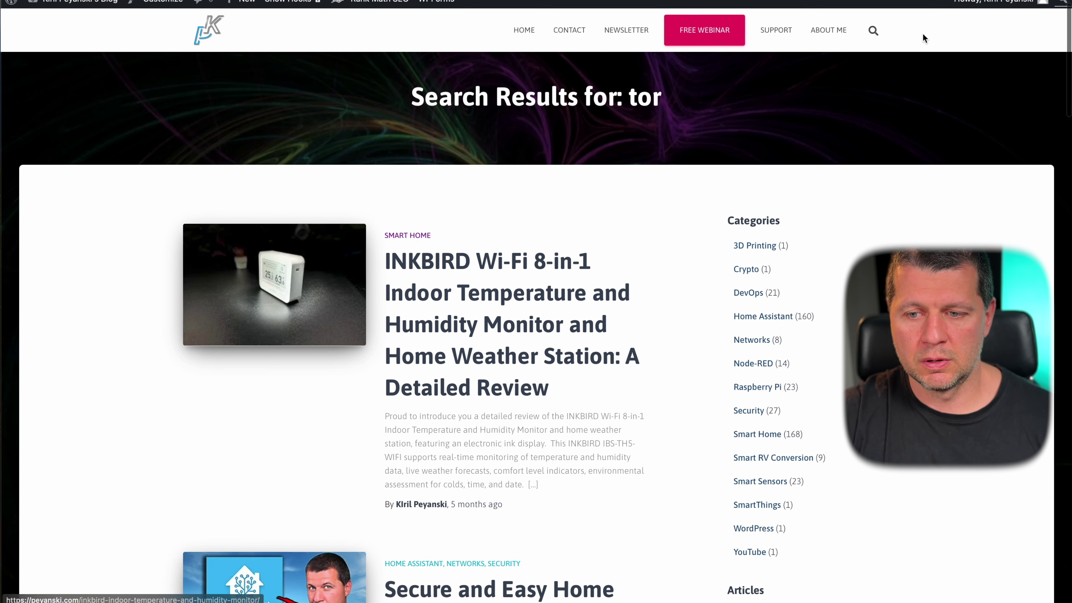
scroll(622, 396, down, 8)
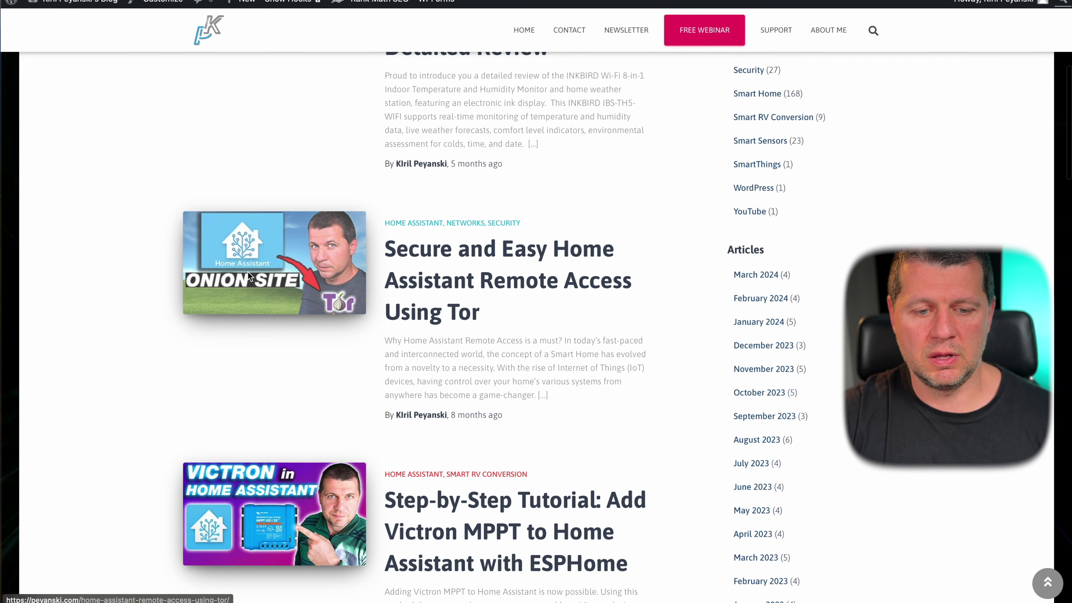
click(444, 253)
- Scroll through the 'Secure and Easy Home Assistant Remote Access Using Tor' article
scroll(444, 253, down, 15)
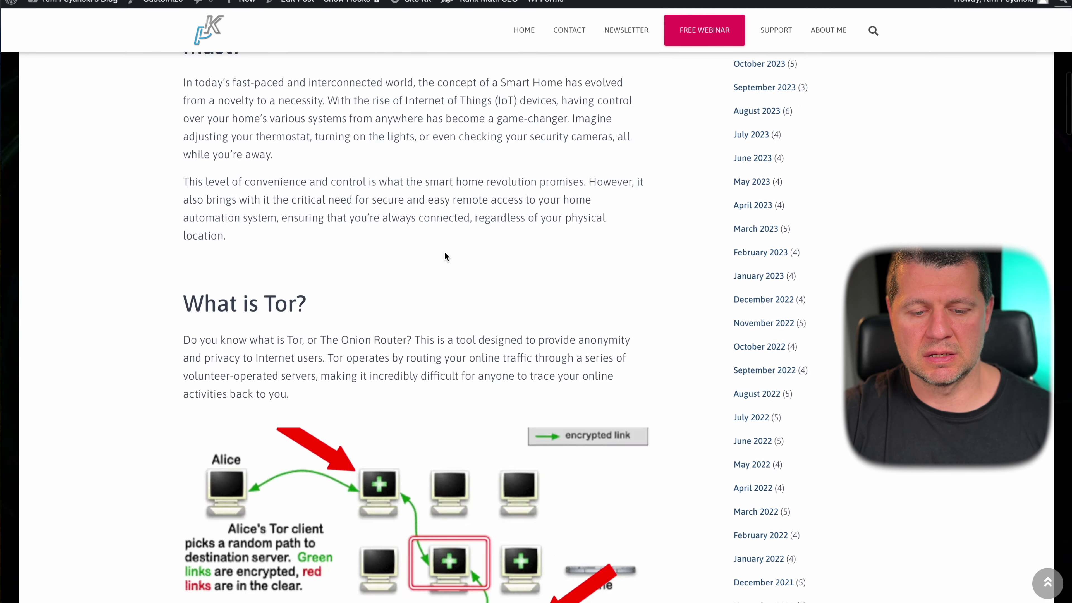
scroll(444, 255, down, 20)
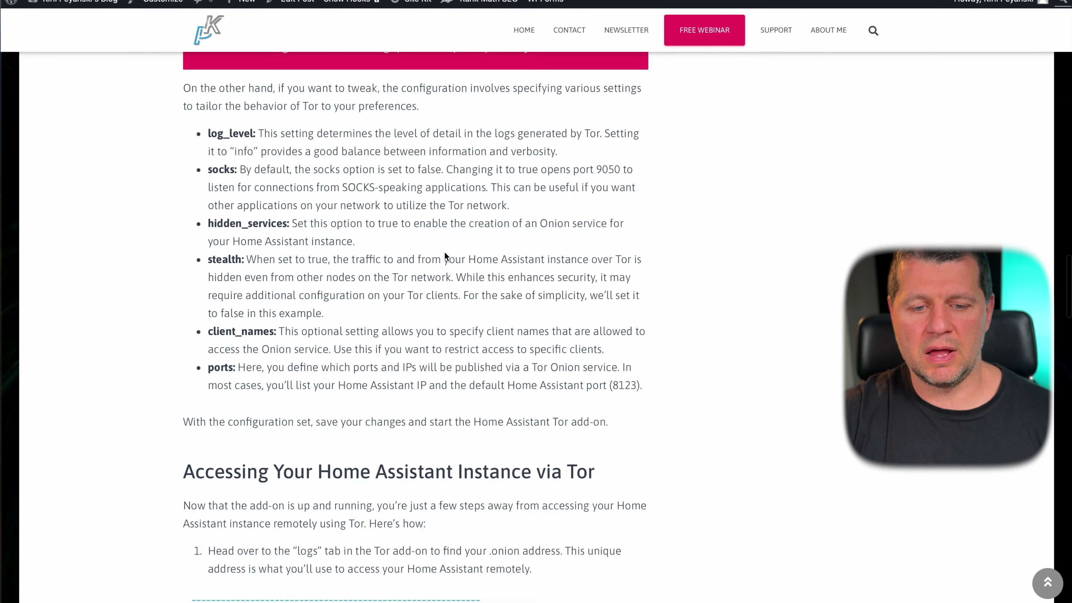
scroll(445, 252, down, 1)
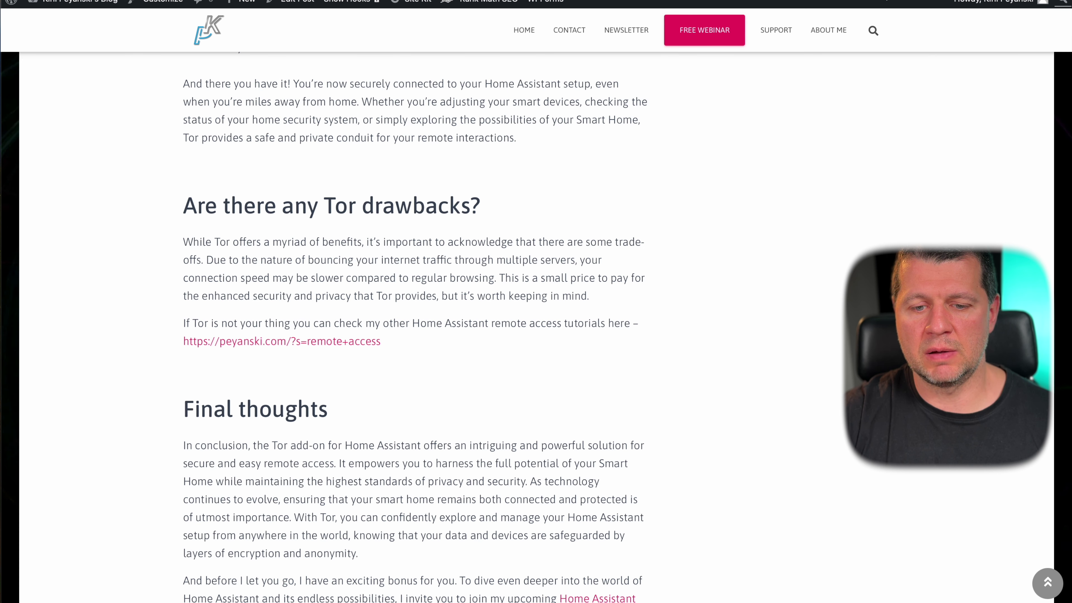
scroll(615, 323, down, 1)
scroll(614, 323, up, 15)
scroll(614, 322, up, 15)
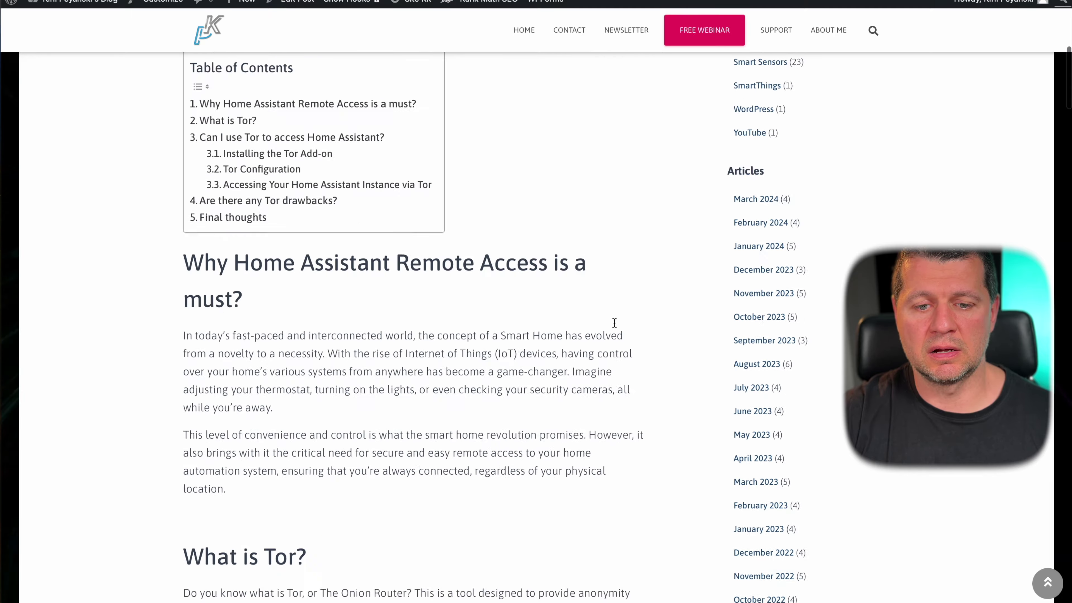
scroll(502, 431, down, 5)
scroll(501, 432, down, 15)
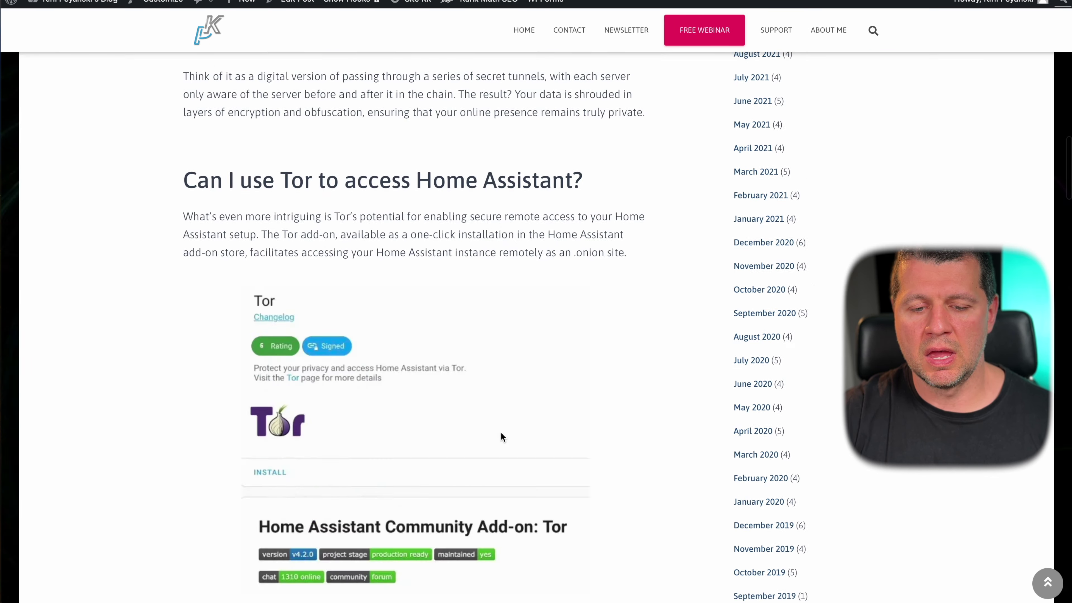
scroll(476, 287, up, 4)
scroll(476, 288, up, 2)
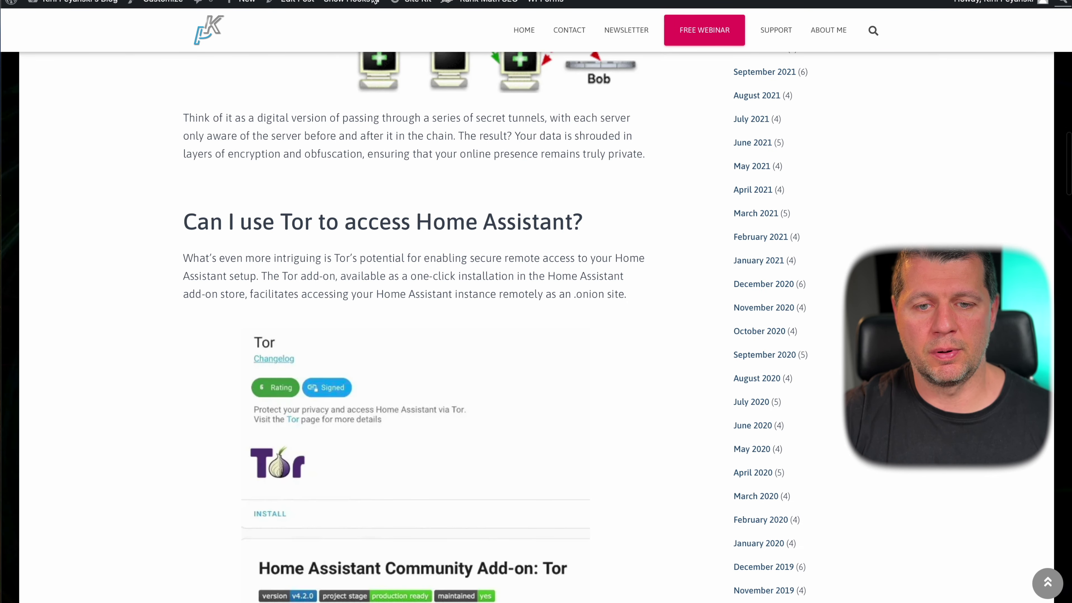
scroll(525, 229, up, 15)
scroll(525, 230, up, 2)
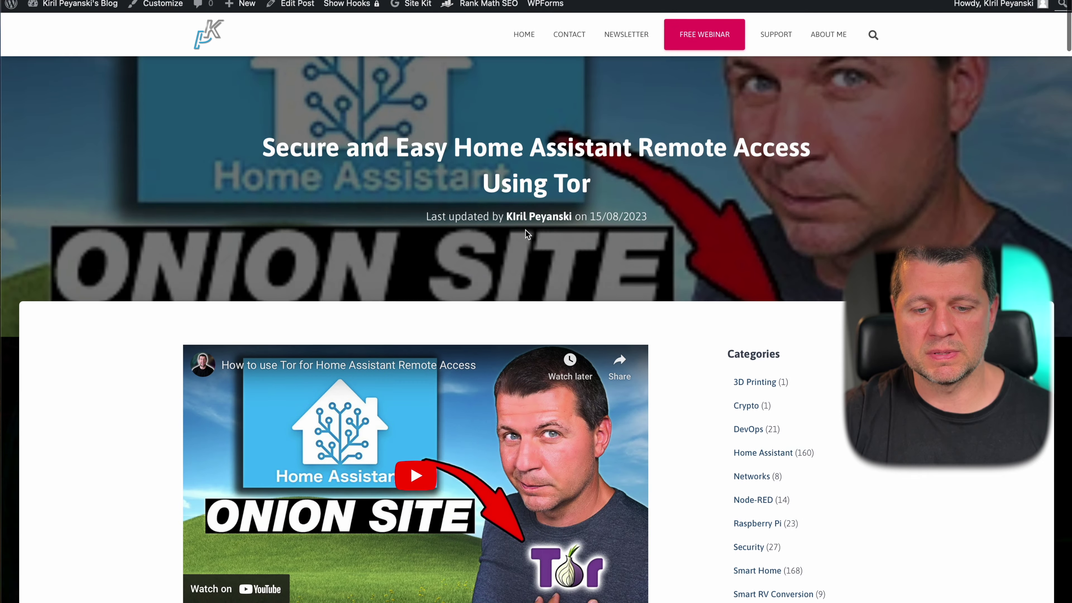
scroll(524, 230, down, 8)
scroll(525, 248, up, 8)
scroll(442, 469, down, 1)
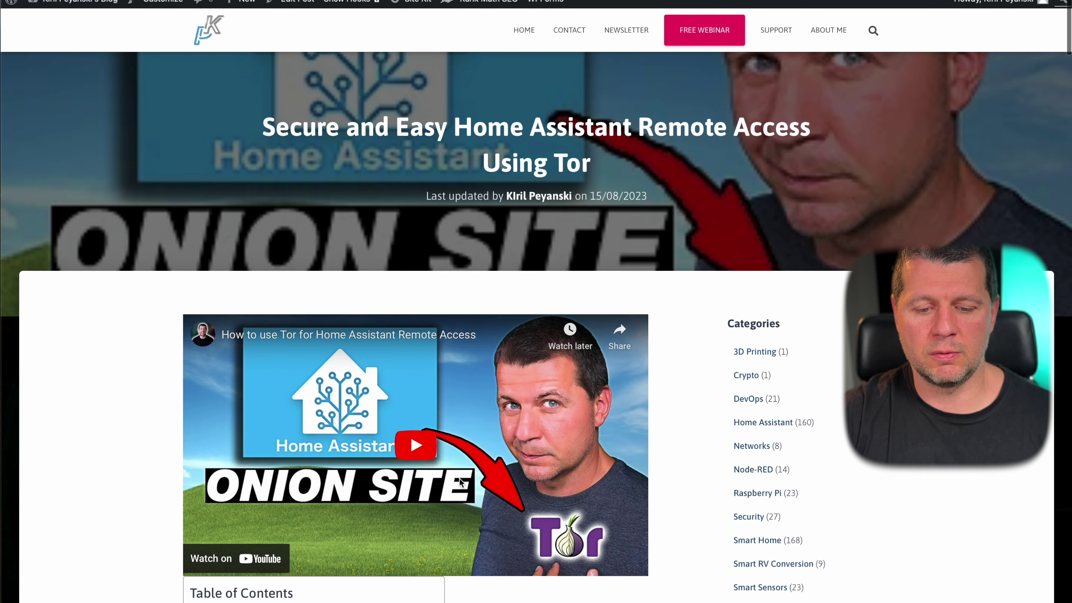
scroll(446, 466, down, 2)
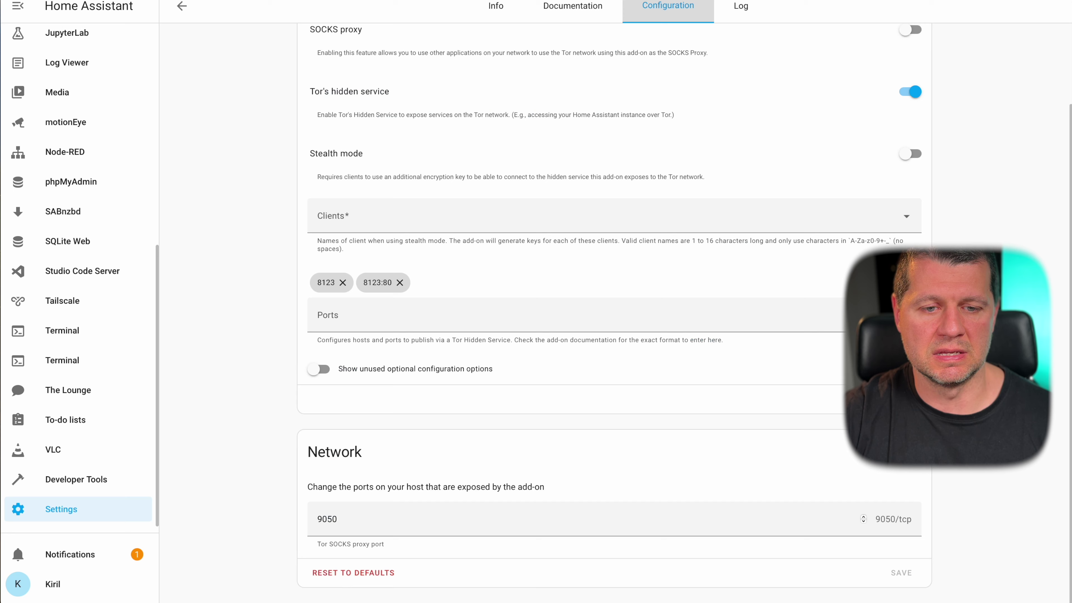
scroll(485, 277, up, 3)
- Switch to the Tor add-on's Info tab and scroll down to the About section
click(493, 7)
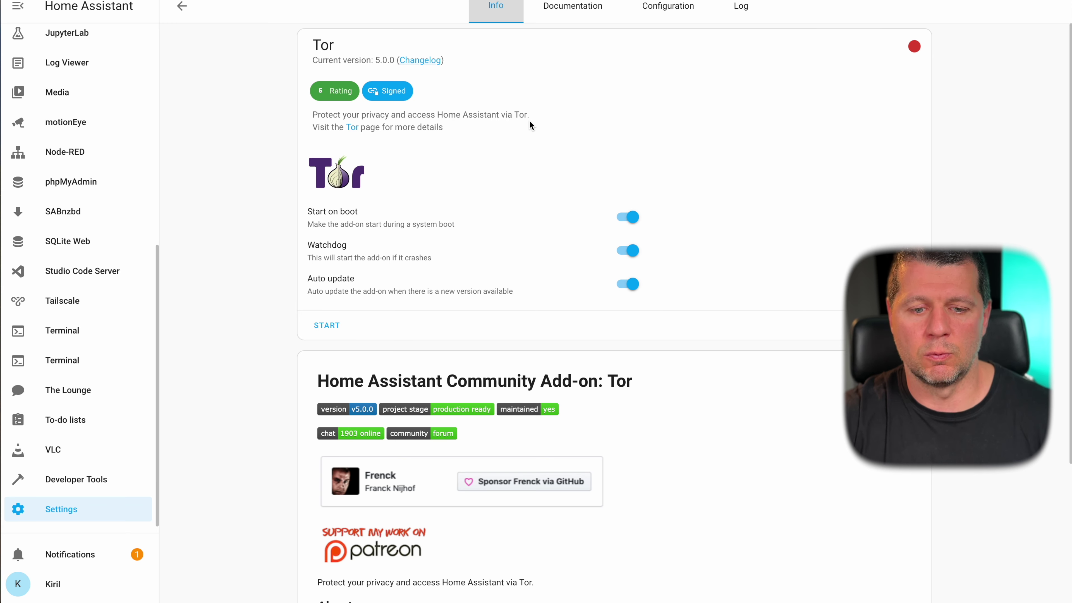
scroll(531, 123, down, 2)
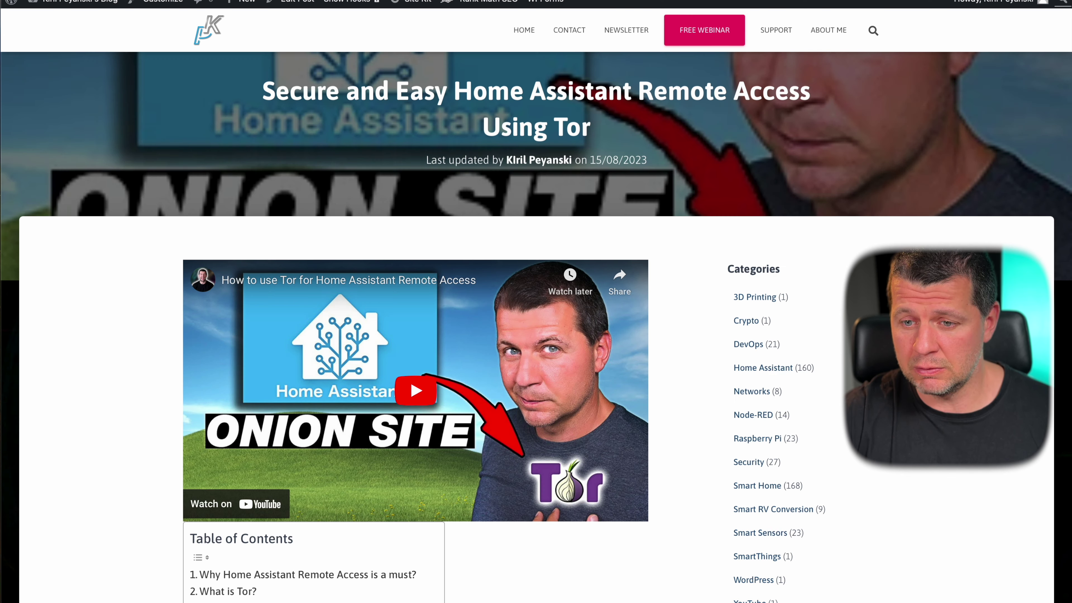
scroll(604, 248, down, 20)
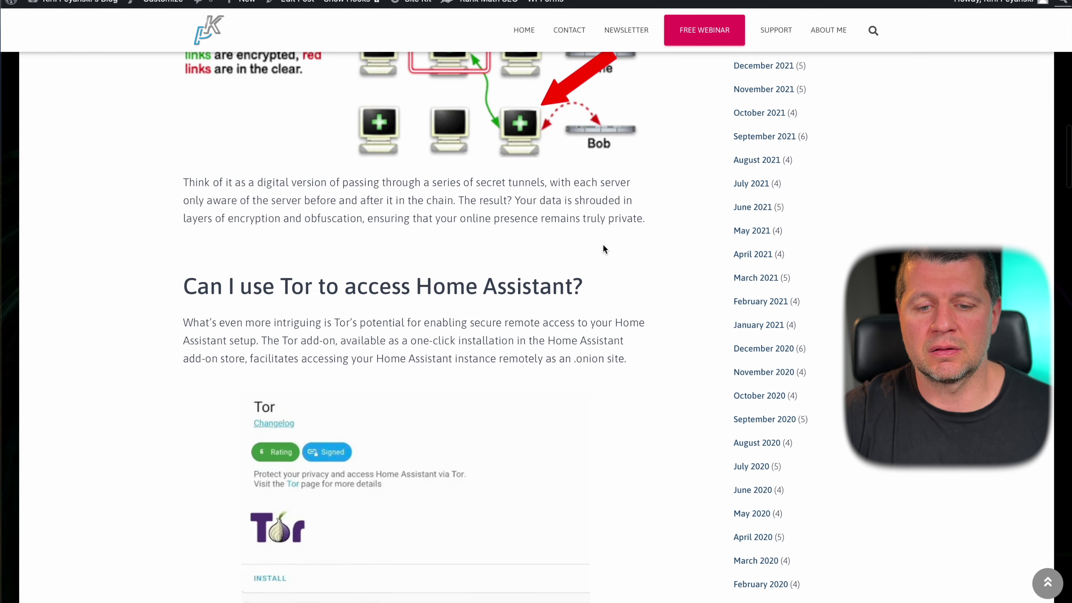
scroll(603, 249, up, 4)
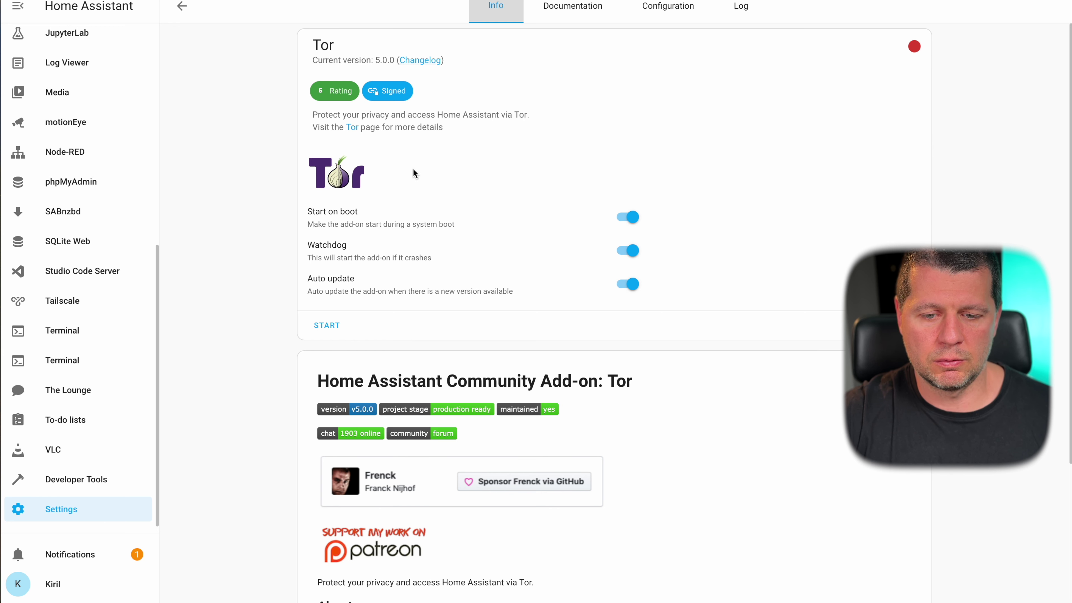
- Start the Tor add-on, checking its Configuration and refreshed Log before returning to Info
click(333, 325)
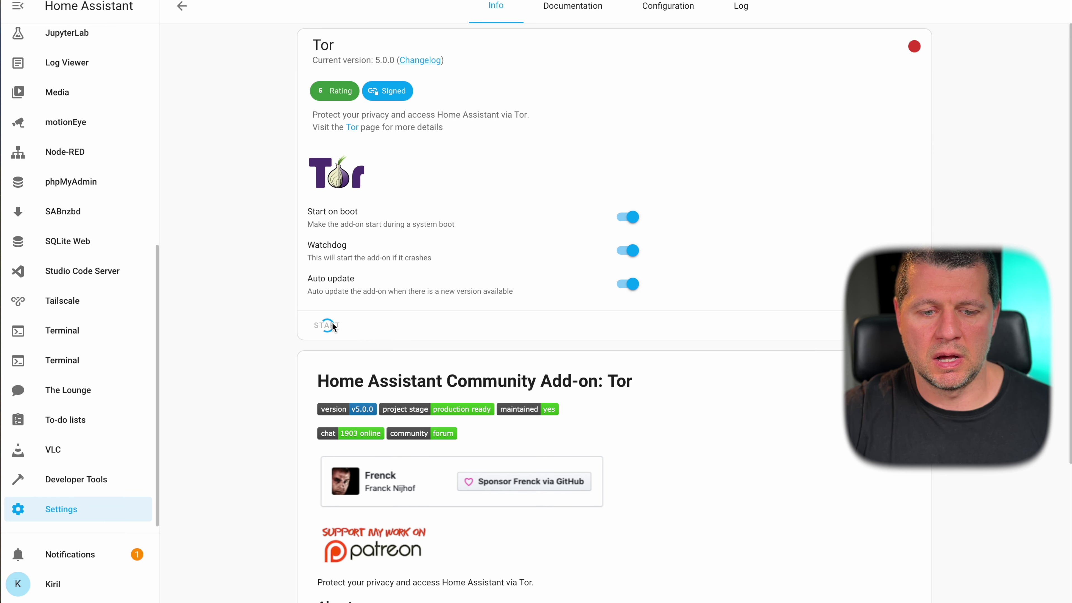
click(671, 10)
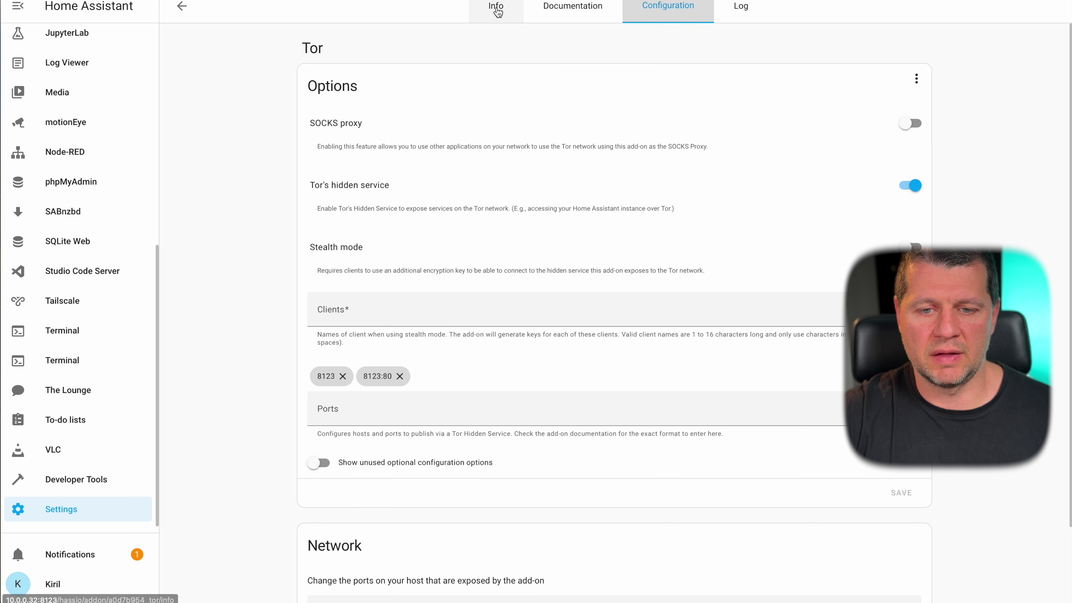
click(496, 8)
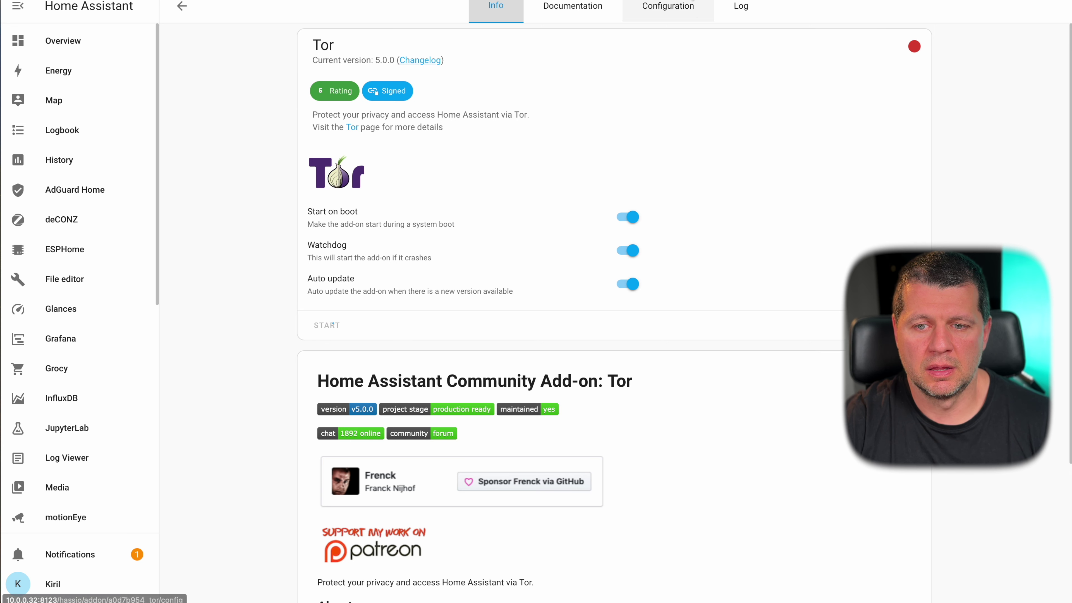
click(741, 7)
click(333, 451)
click(497, 8)
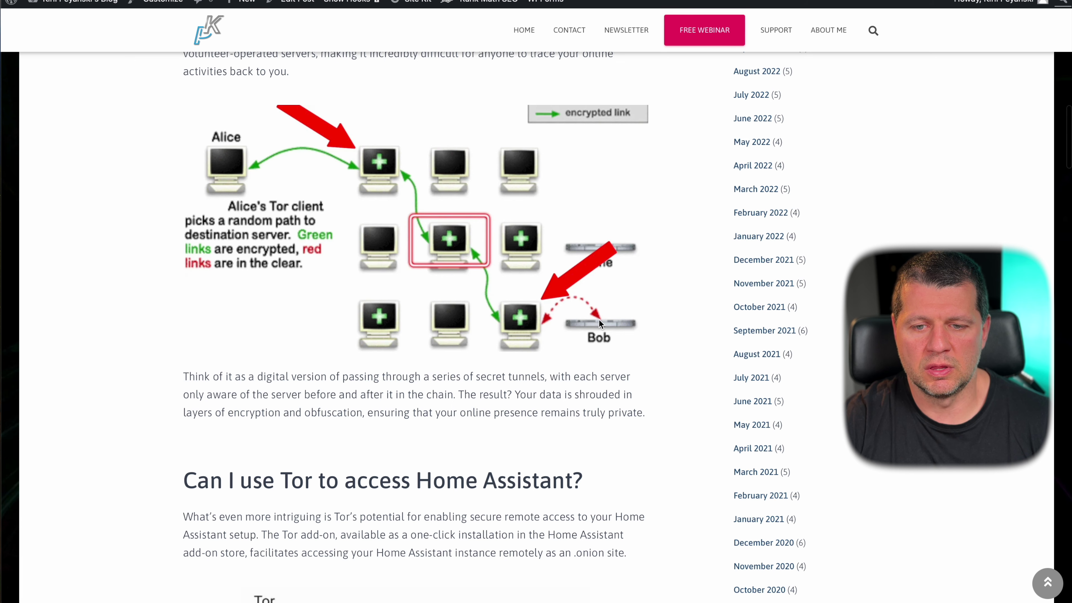
scroll(592, 317, up, 1)
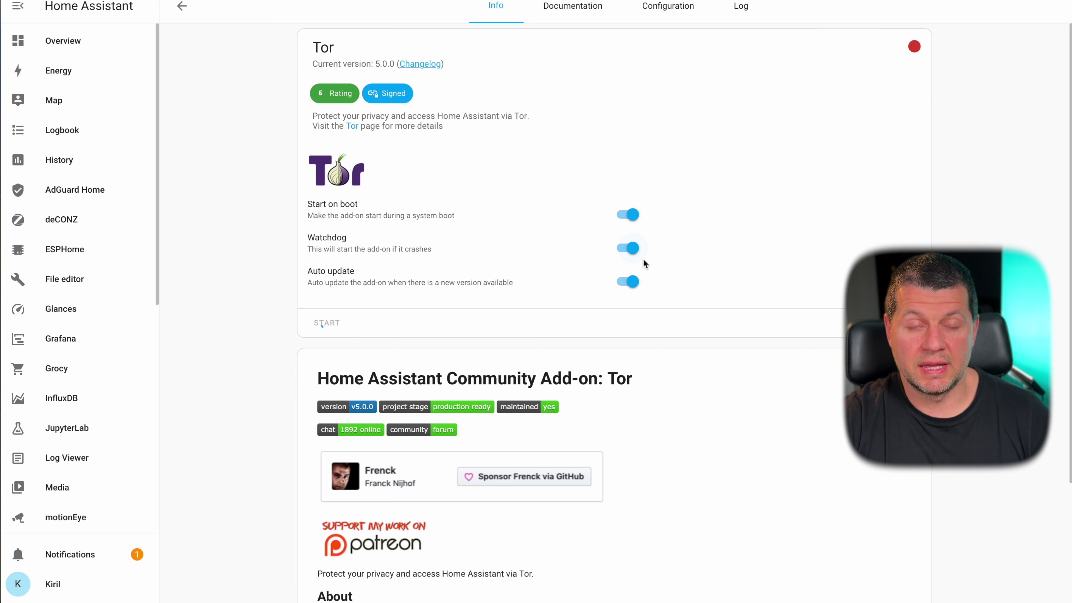
scroll(644, 264, down, 3)
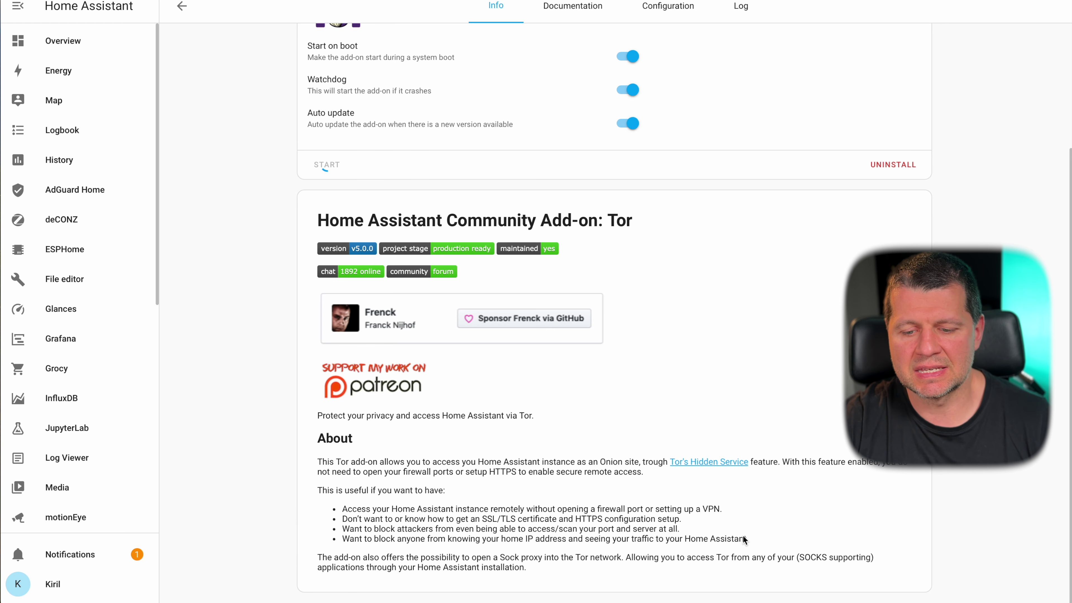
- Open the running Tor add-on's Log and scroll to its .onion address report
drag(342, 509, 646, 539)
scroll(624, 357, up, 3)
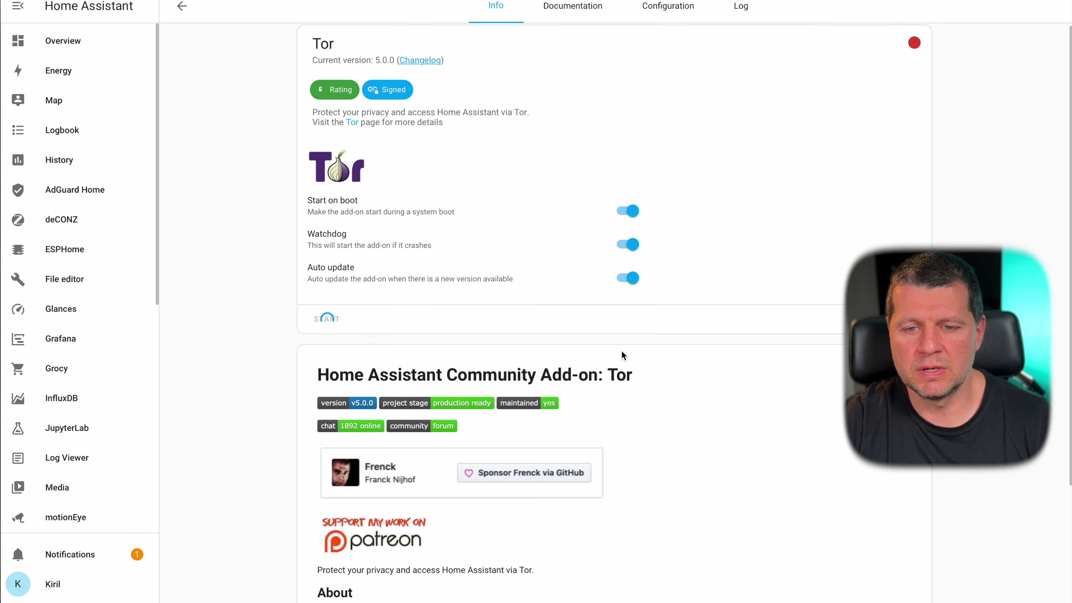
scroll(365, 194, down, 4)
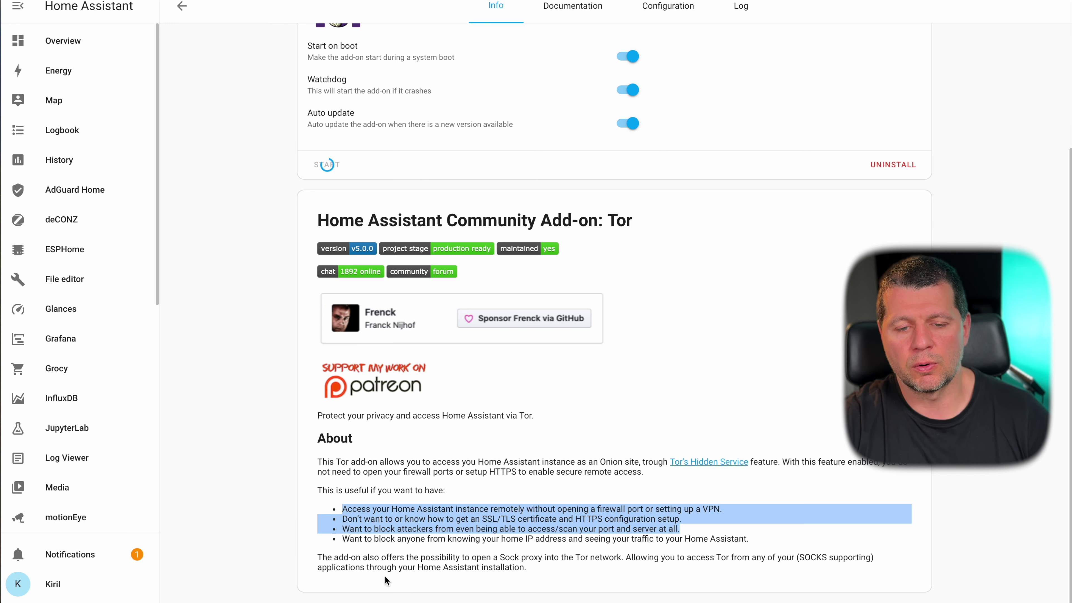
scroll(540, 279, up, 4)
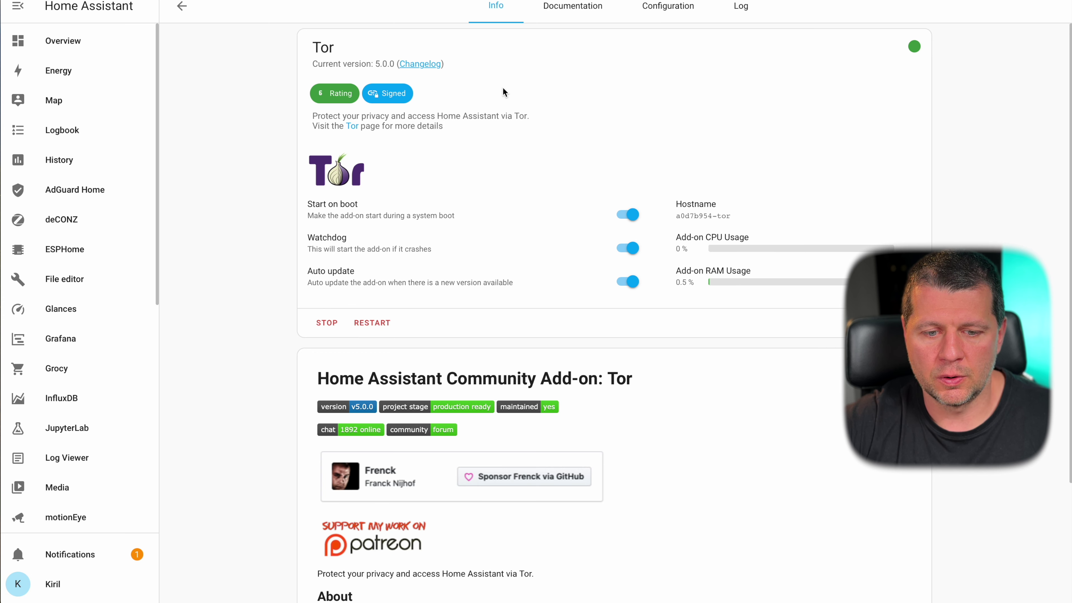
click(670, 13)
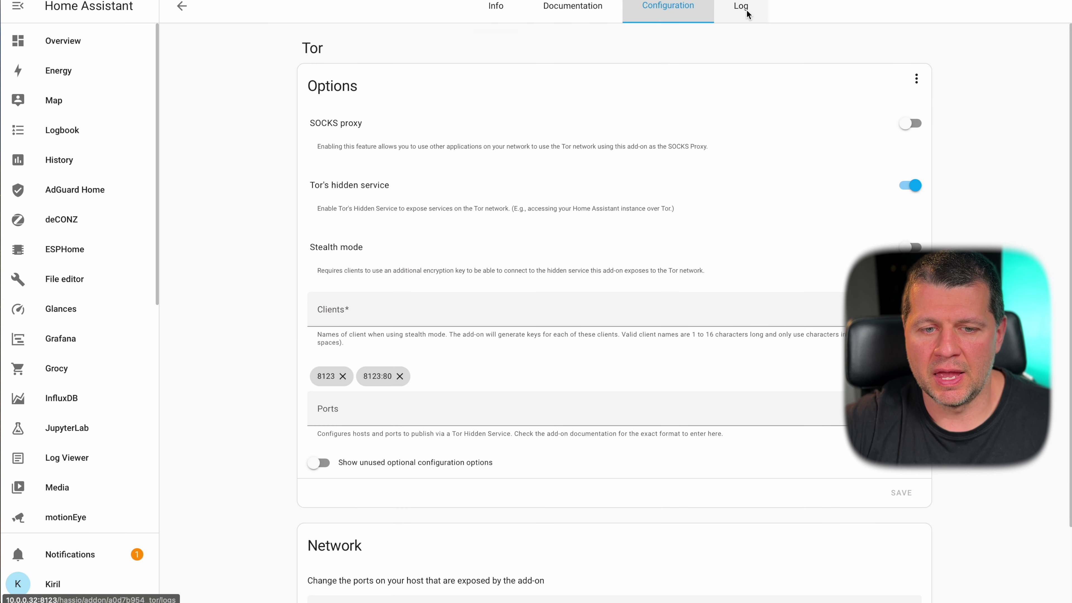
click(741, 9)
scroll(568, 183, down, 1)
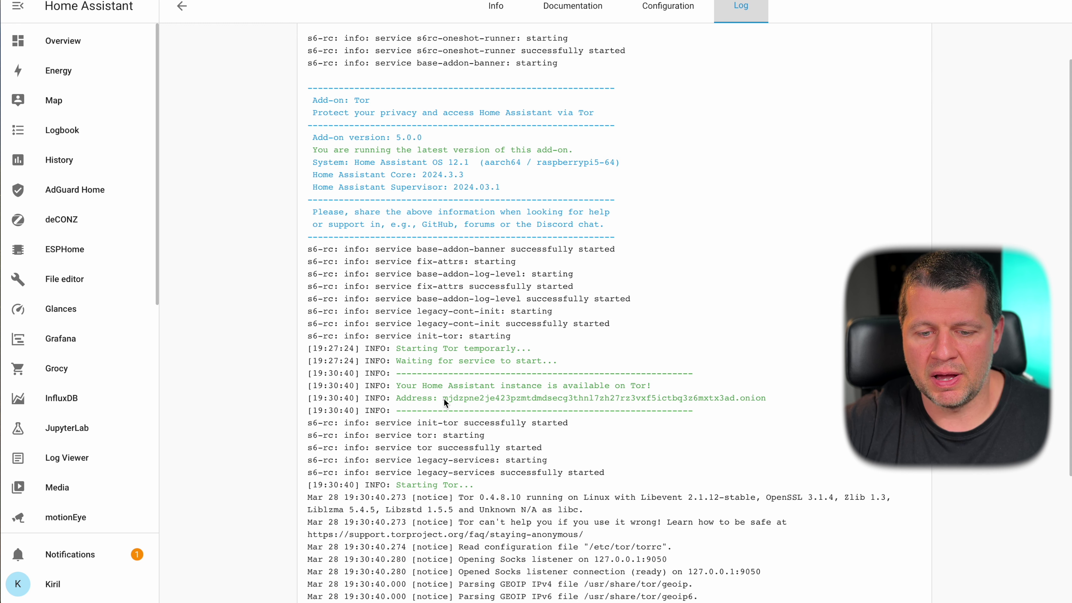
- Select the onion address in the Tor log, then return to the Info page
drag(444, 398, 645, 401)
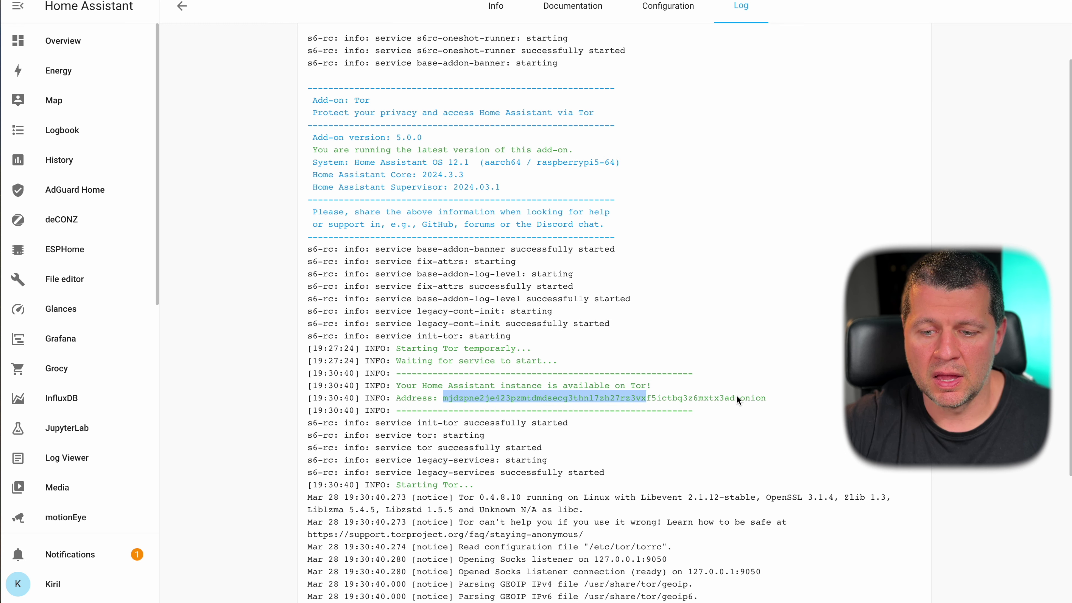
click(744, 399)
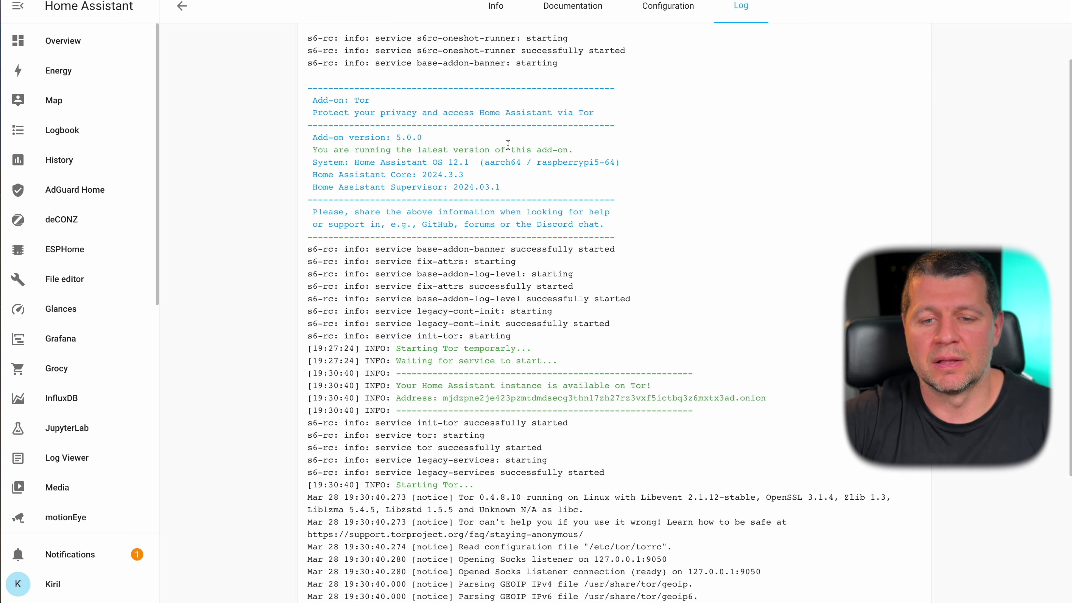
click(503, 7)
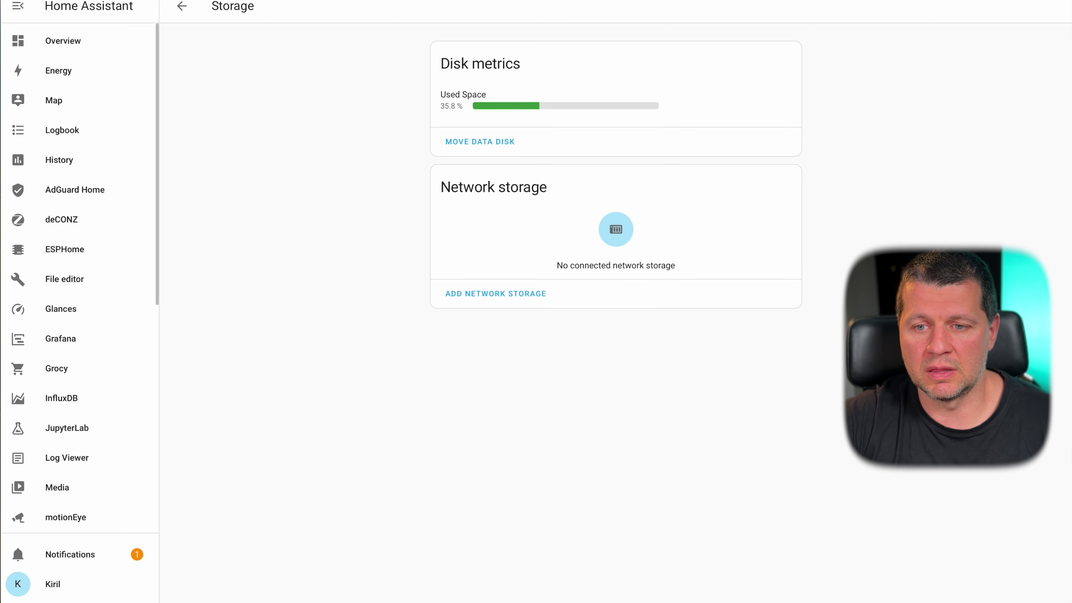
- Reload, go back to the add-ons list, and open Traccar from the Add-on Store
key(F5)
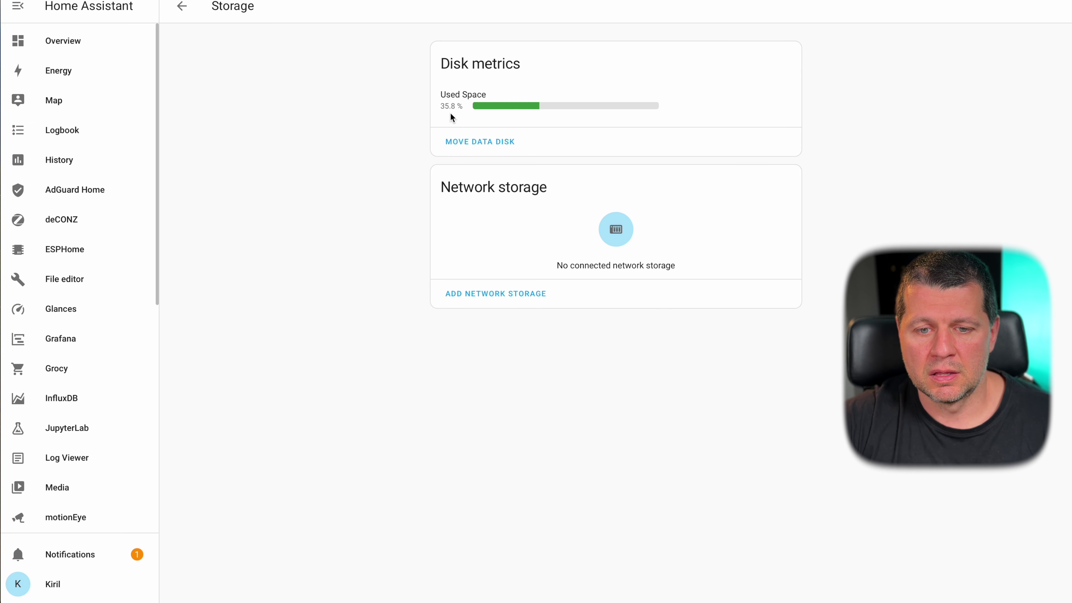
mouse_move(464, 109)
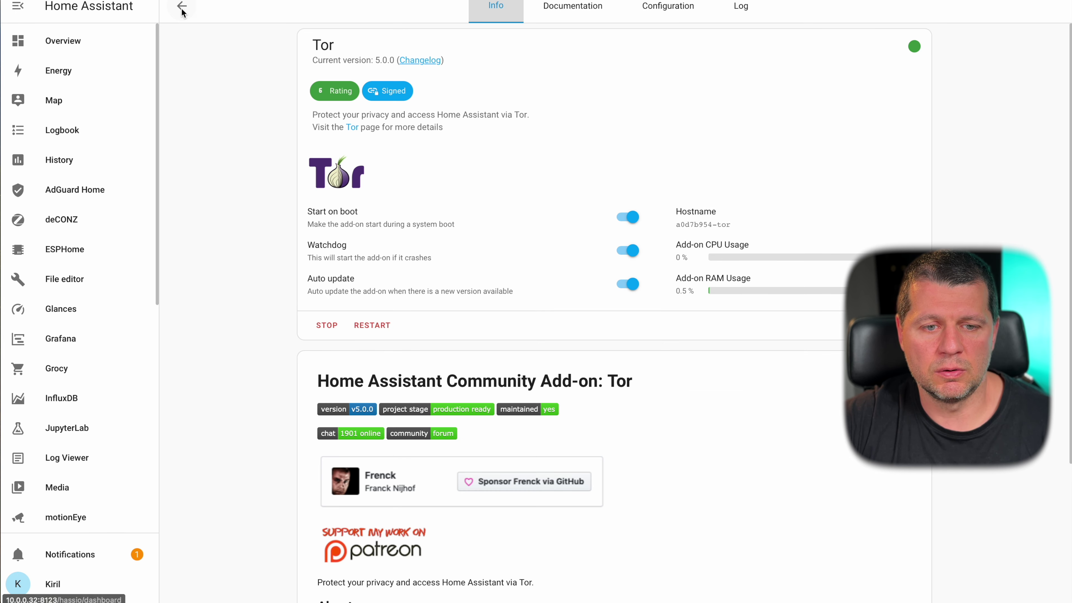
click(182, 8)
scroll(512, 263, down, 3)
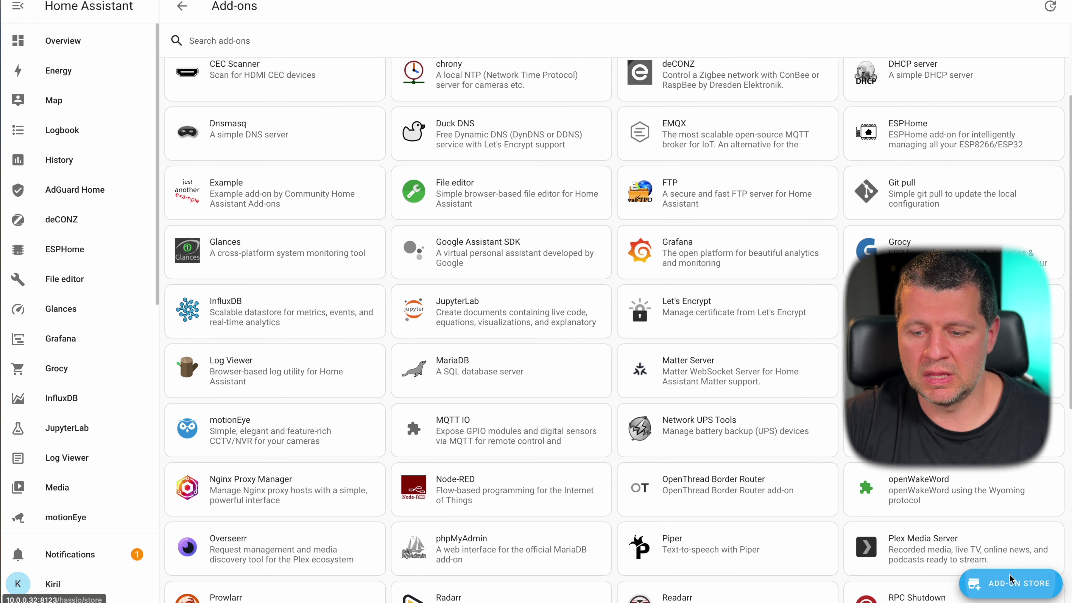
click(1011, 583)
scroll(817, 412, down, 15)
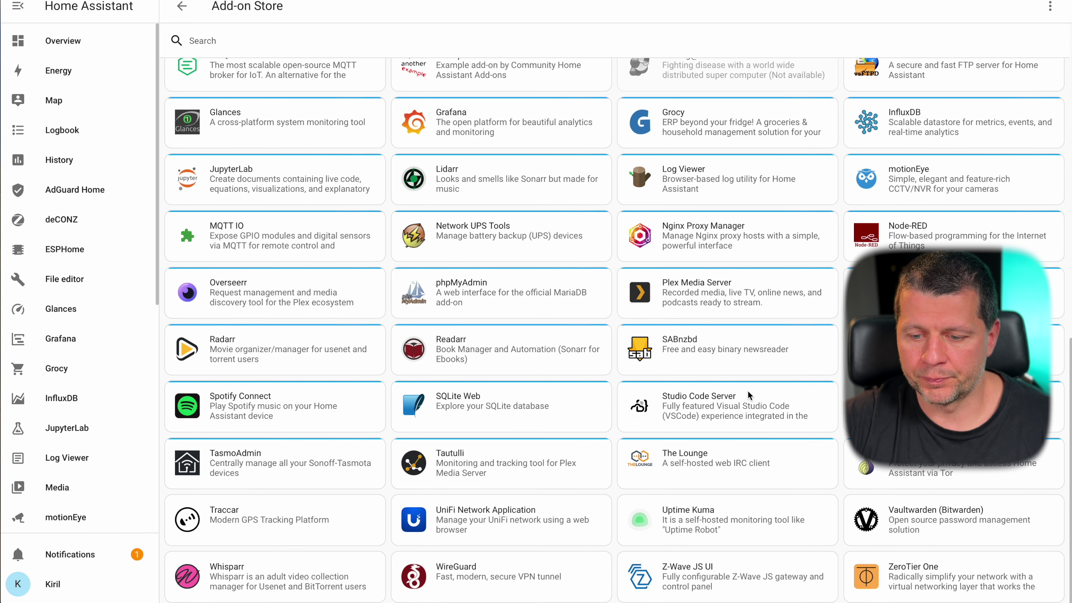
click(253, 517)
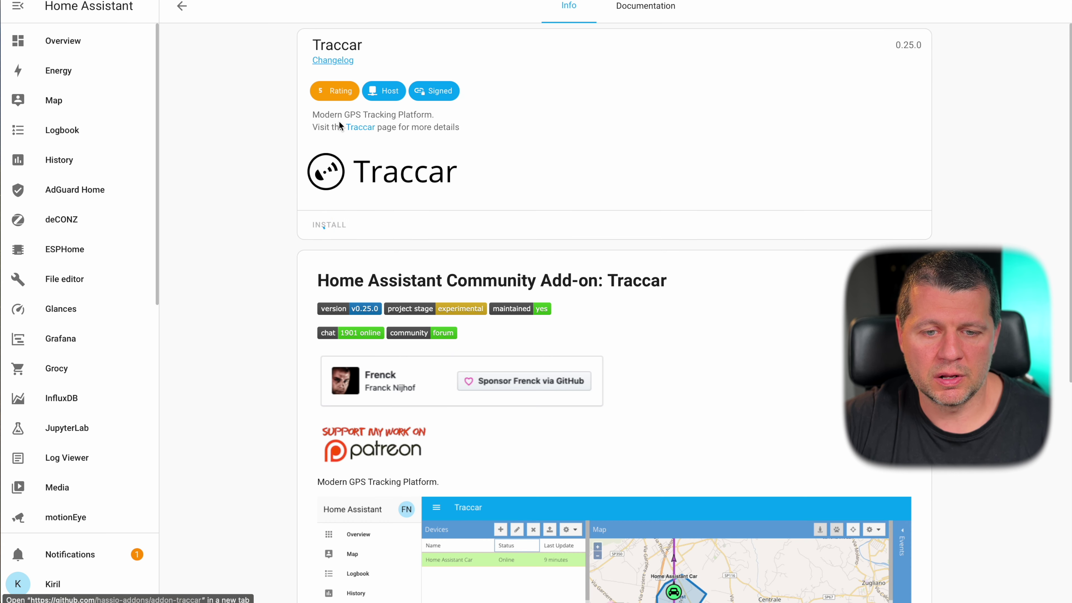
- Read Traccar's About section, highlighting 'low-cost Chinese', then show its Documentation
scroll(440, 266, down, 9)
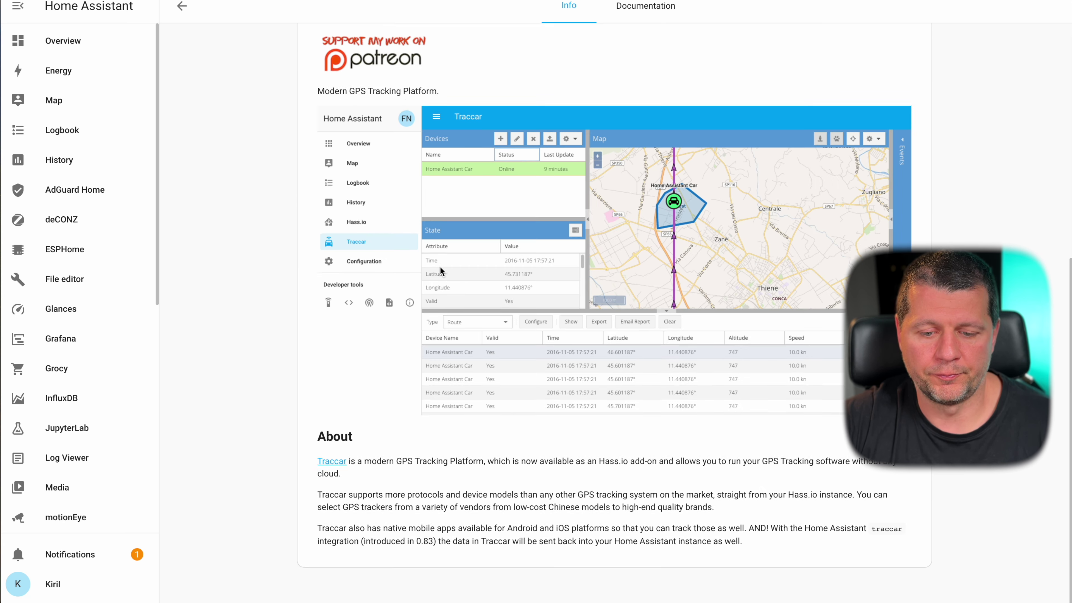
scroll(525, 266, up, 1)
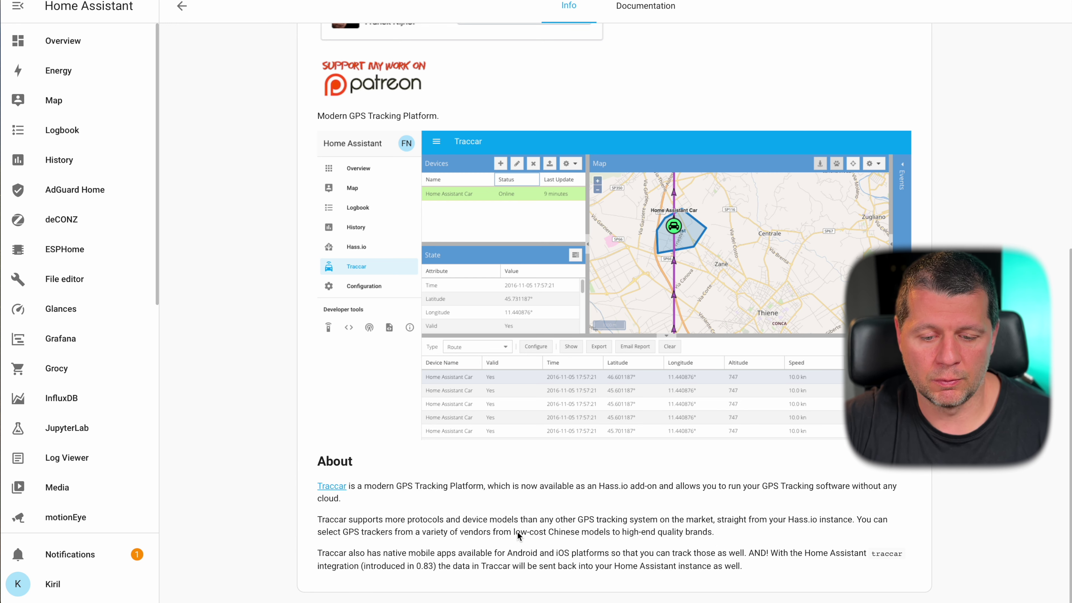
drag(512, 531, 575, 533)
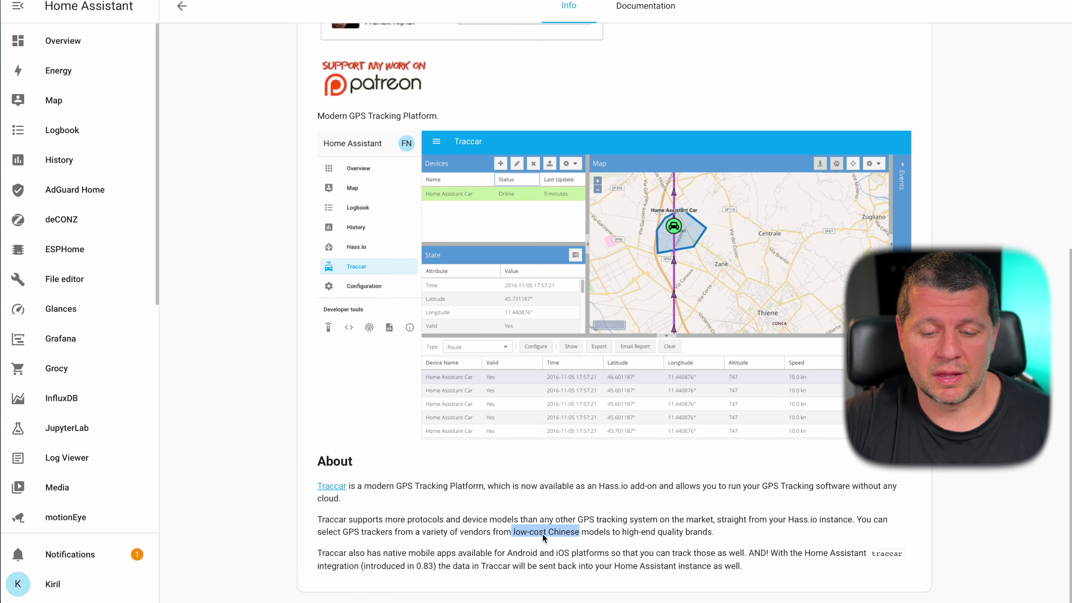
scroll(542, 533, up, 9)
scroll(489, 339, down, 8)
scroll(489, 340, up, 2)
scroll(489, 339, down, 2)
scroll(488, 339, up, 1)
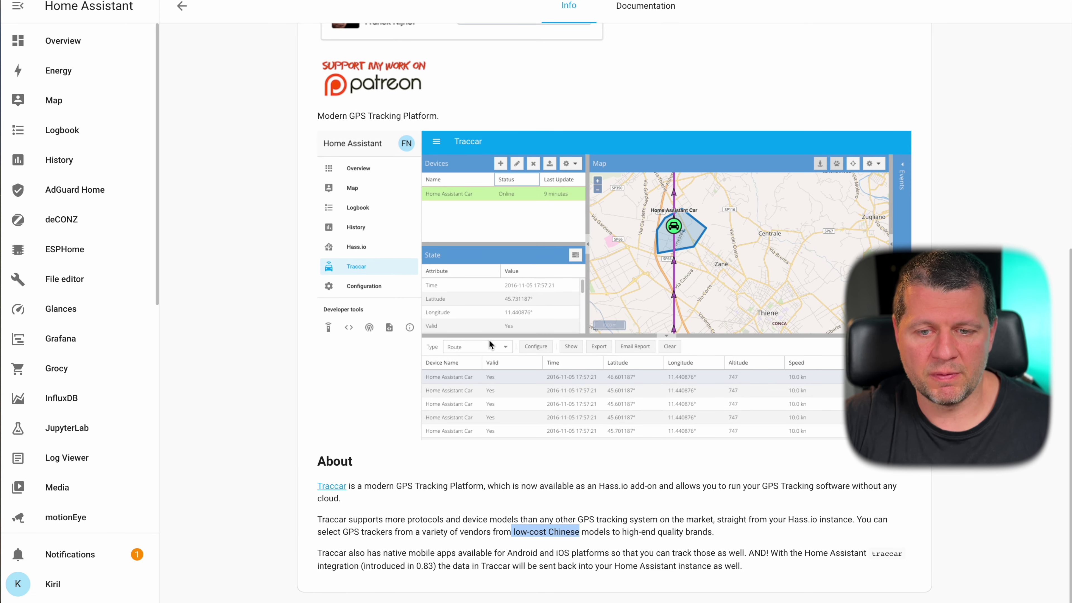
scroll(489, 339, up, 8)
scroll(489, 339, down, 1)
scroll(489, 339, down, 8)
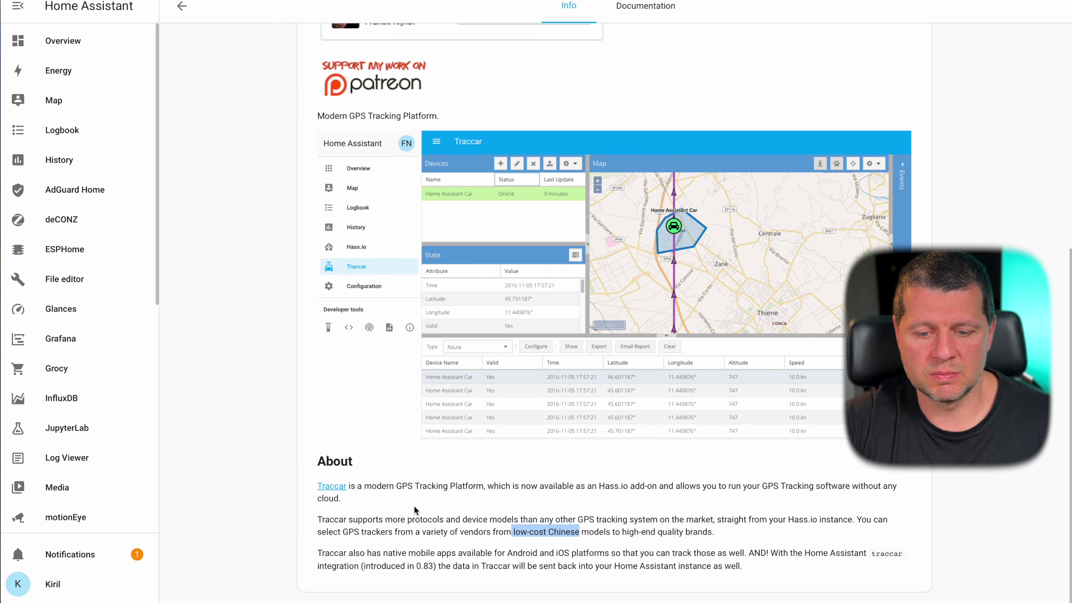
scroll(413, 540, up, 10)
click(629, 19)
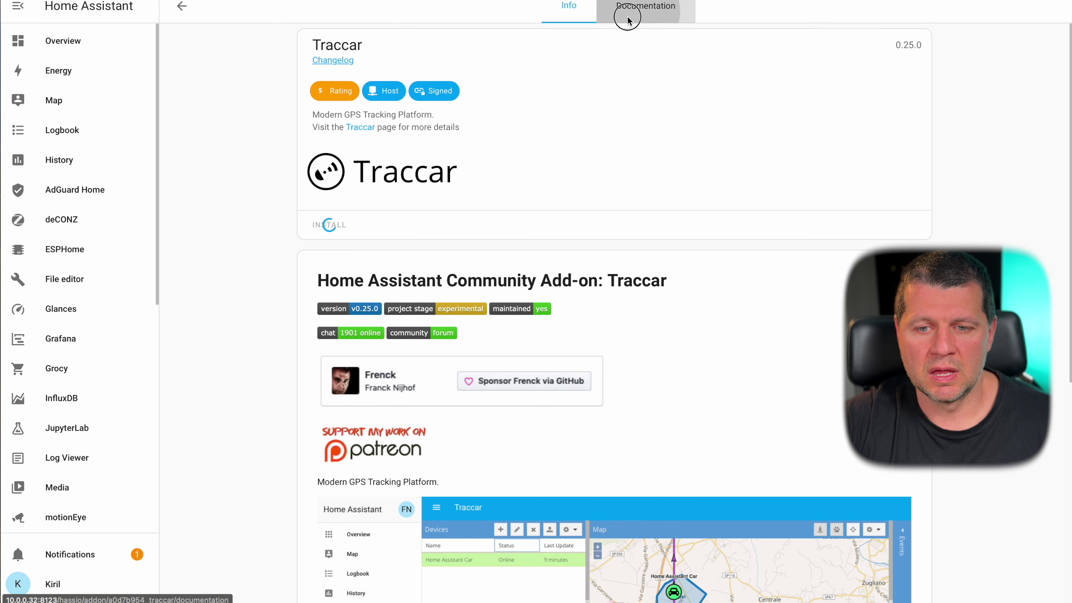
- Skim the Traccar documentation, return to the Info tab and reload the page
scroll(586, 204, down, 1)
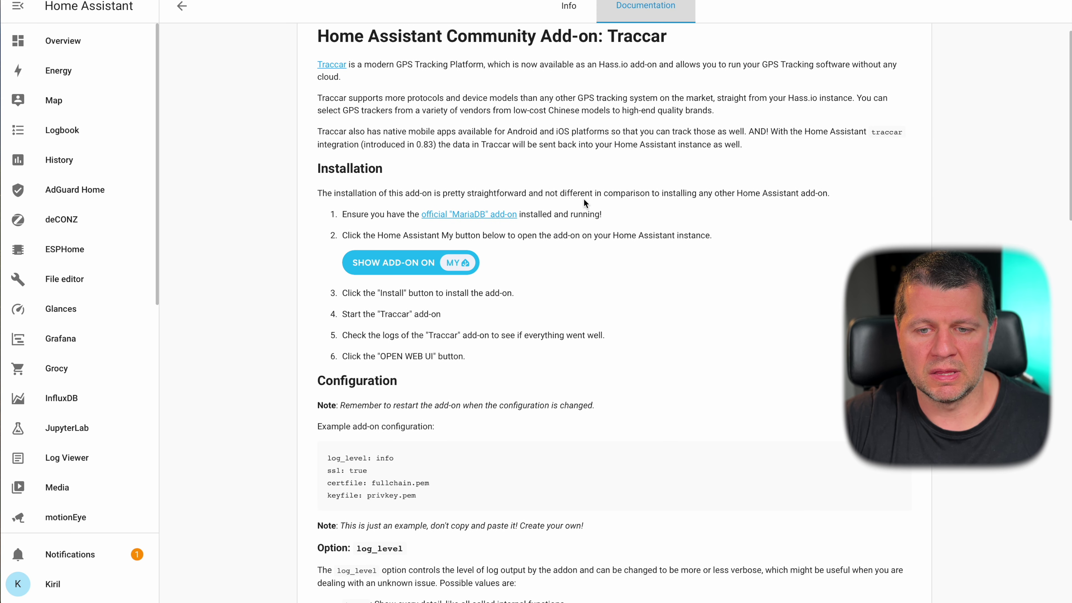
scroll(584, 200, down, 3)
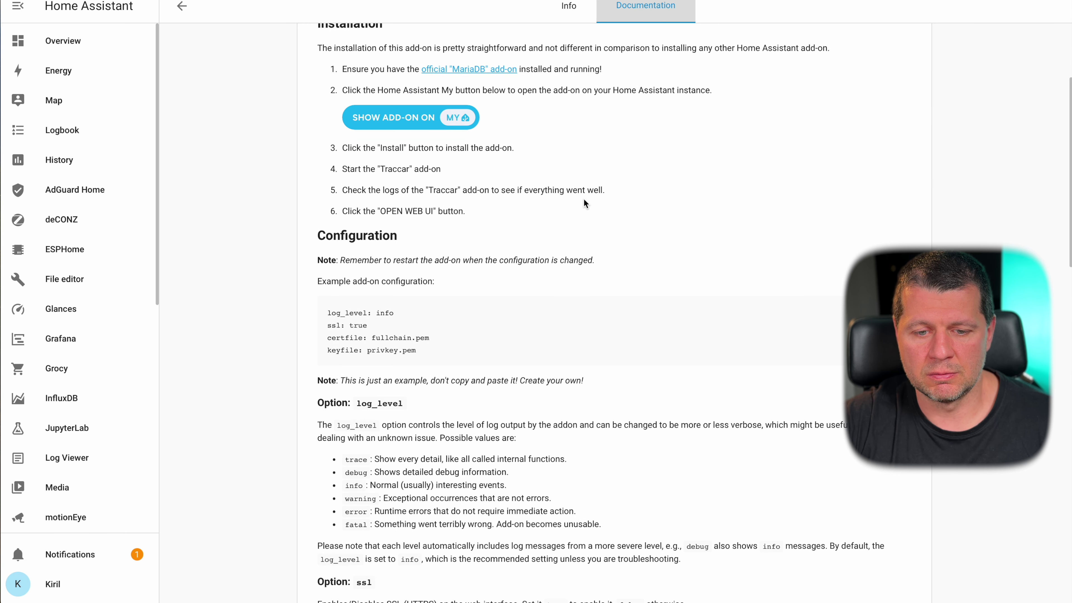
scroll(584, 204, up, 2)
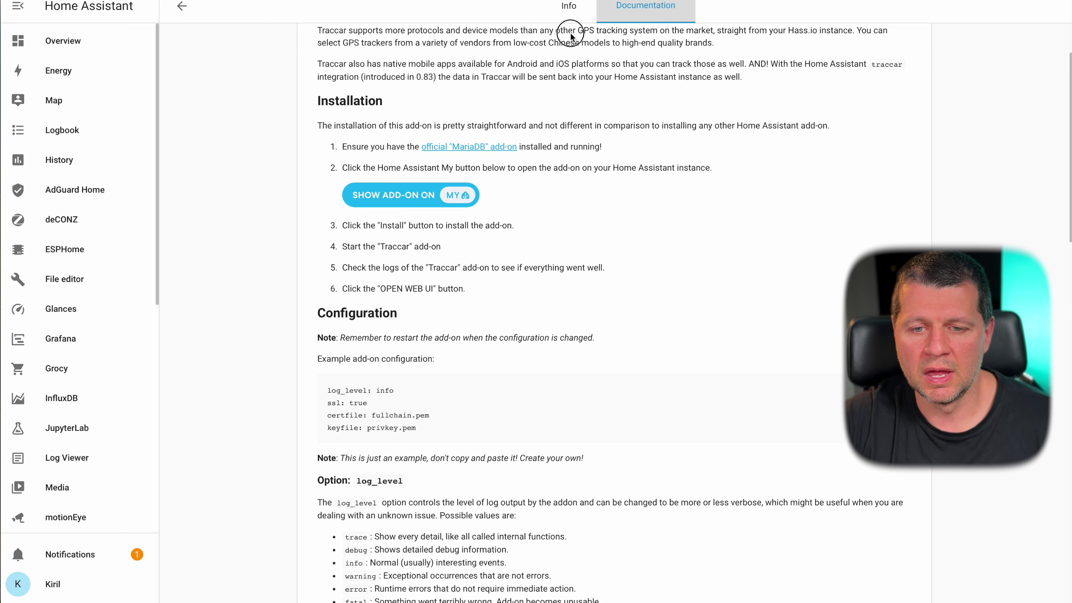
click(569, 8)
scroll(554, 331, down, 8)
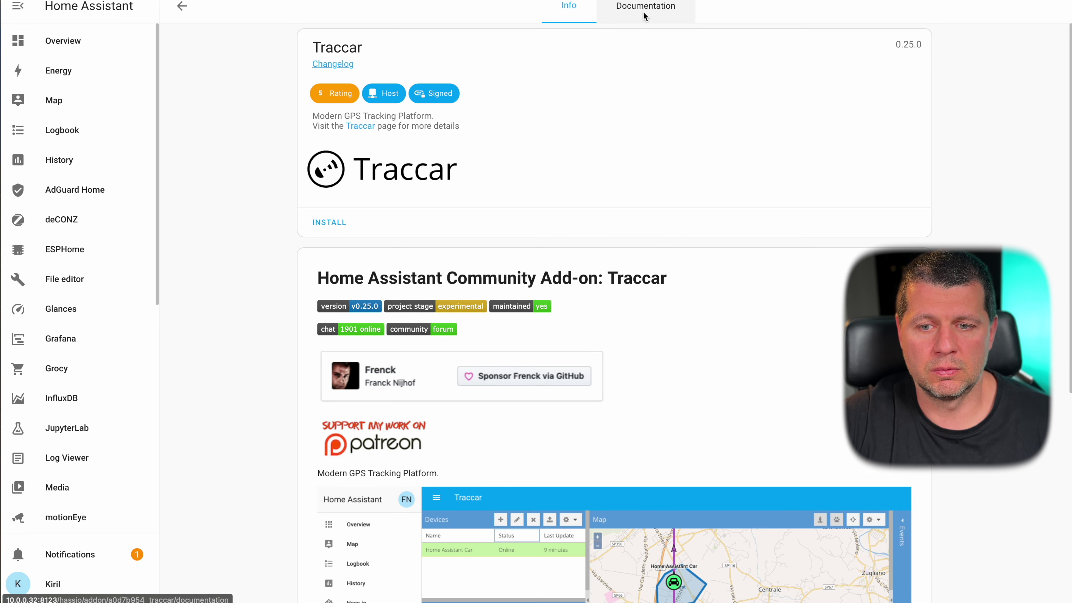
key(F5)
- Install the Traccar add-on, checking the documentation while installation runs
click(333, 223)
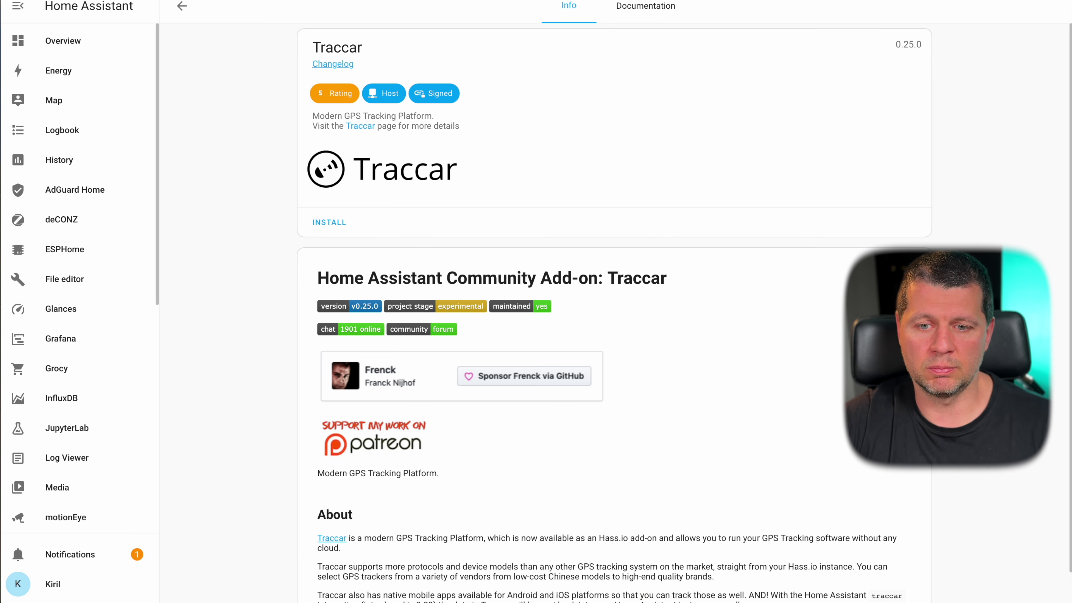
scroll(568, 172, down, 8)
scroll(568, 173, up, 8)
click(631, 6)
click(567, 8)
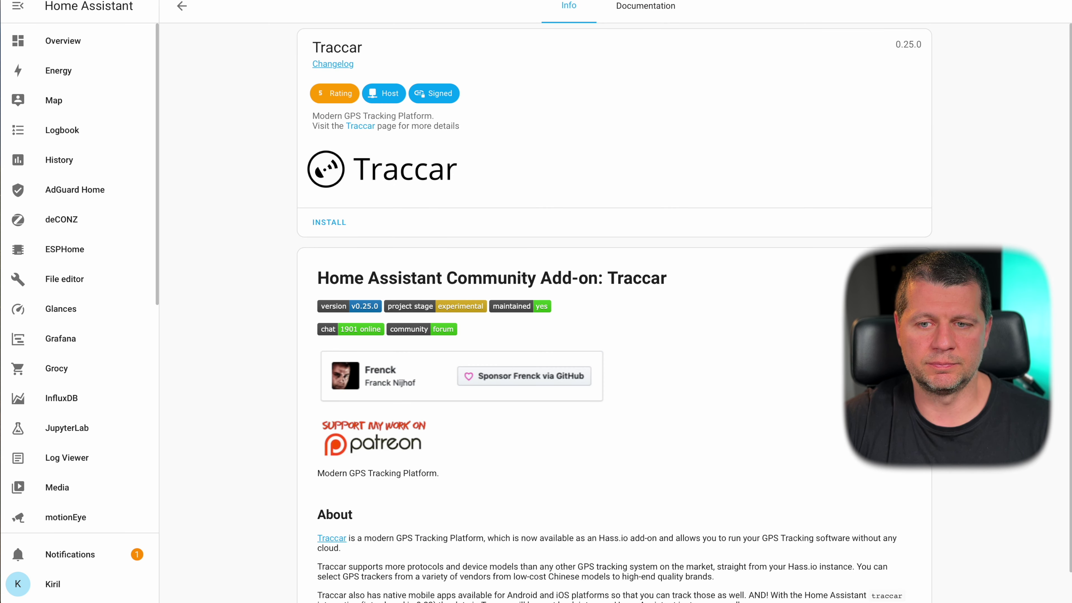
click(645, 6)
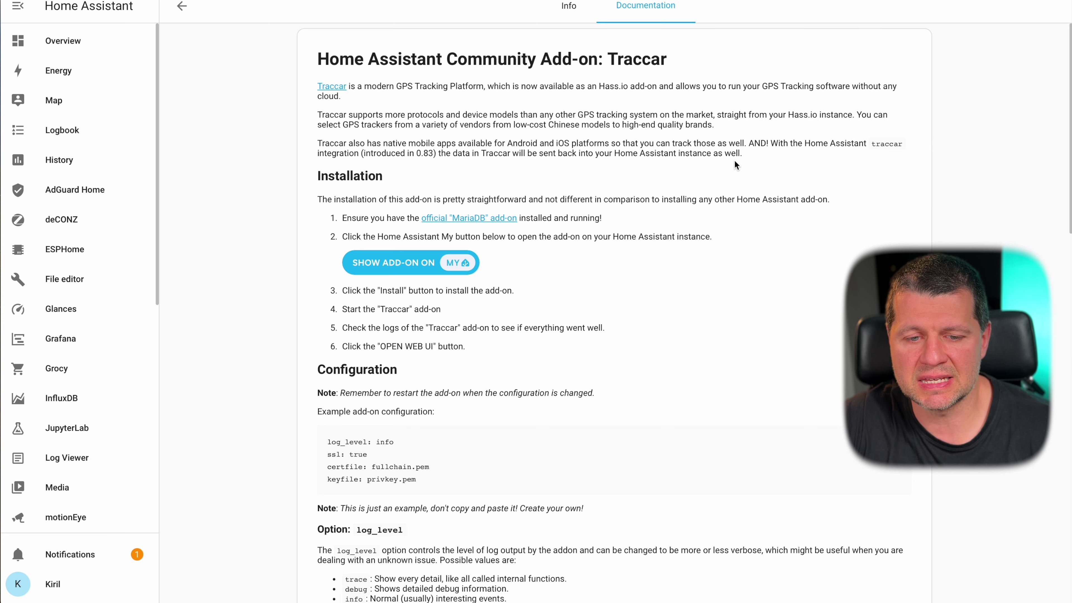
click(568, 8)
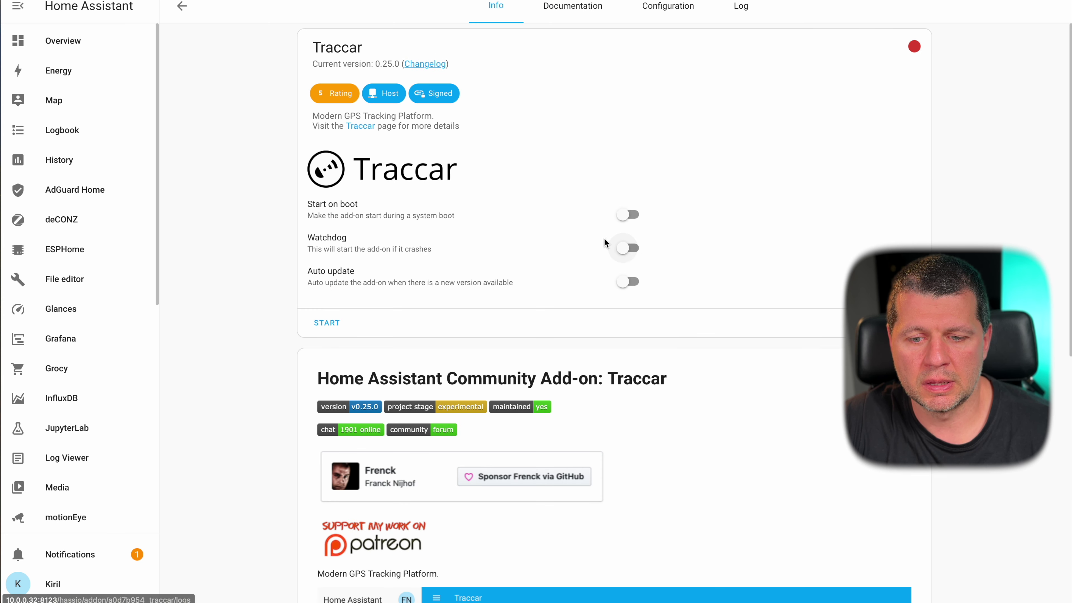
- Enable Start on boot and Auto update for Traccar, start it, and open its web UI
click(633, 214)
click(625, 280)
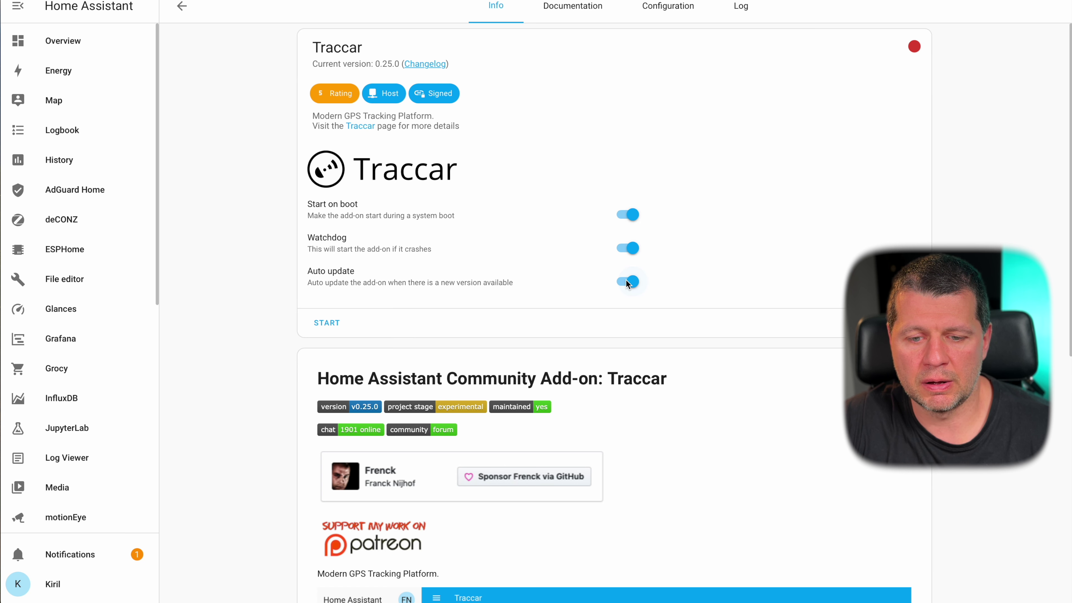
click(668, 6)
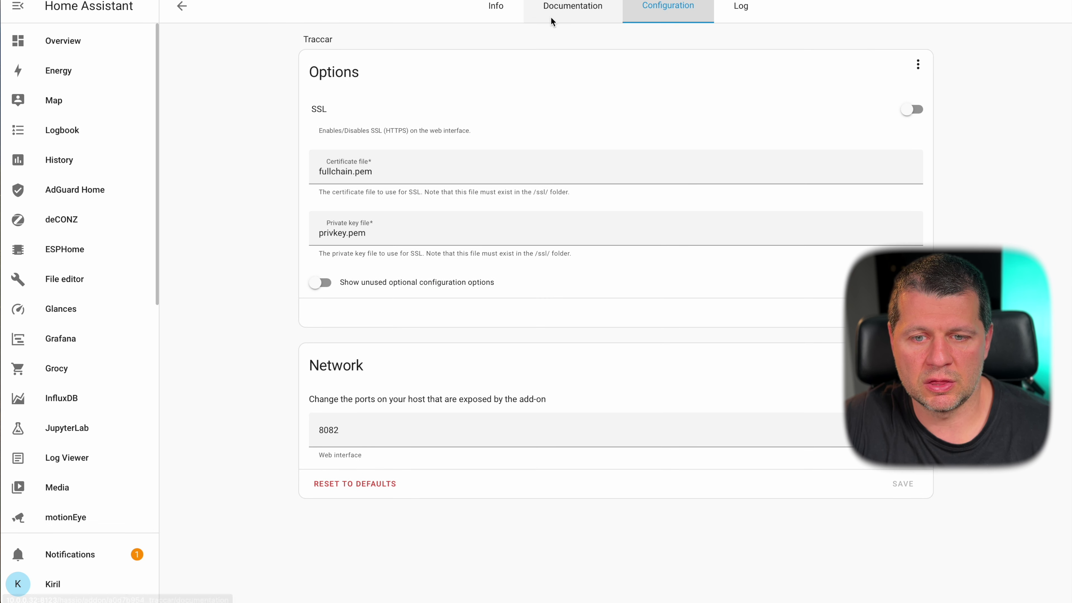
click(496, 6)
click(332, 324)
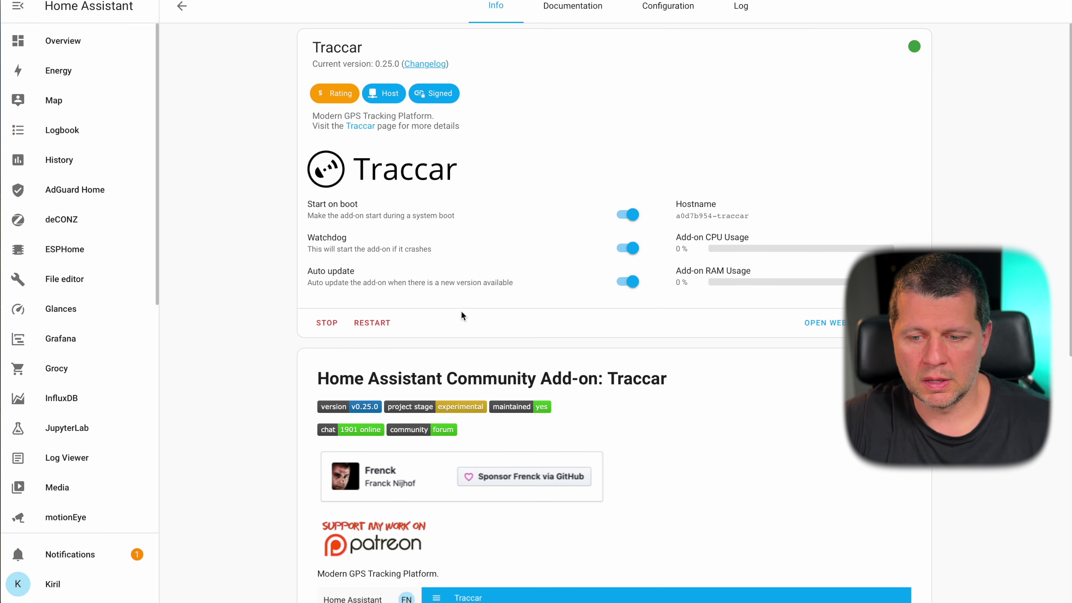
click(825, 323)
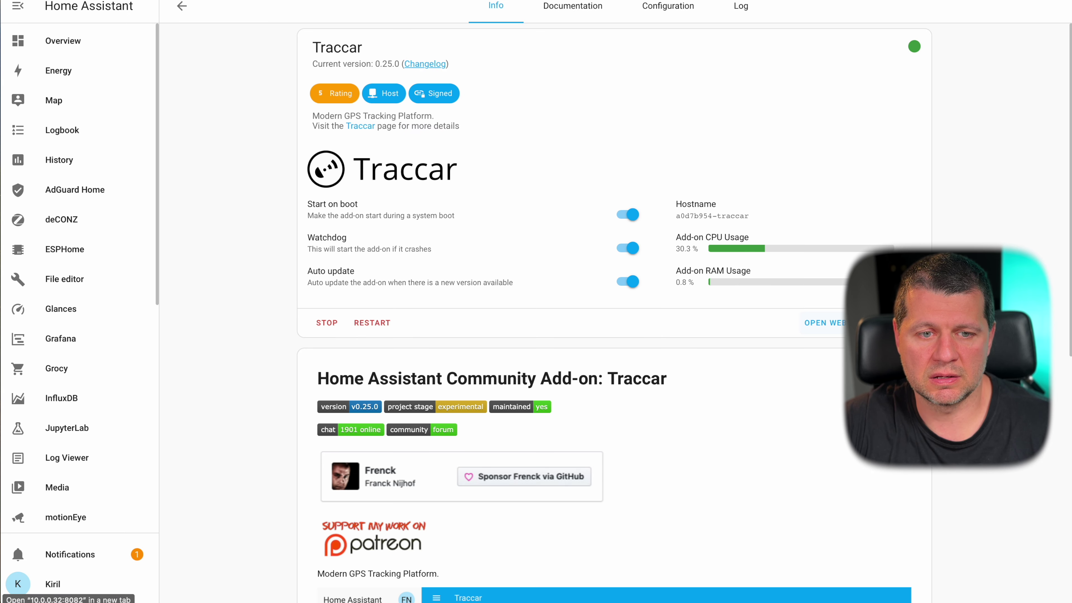
- Check and refresh the Traccar log, view Configuration, then reopen the web UI
click(741, 6)
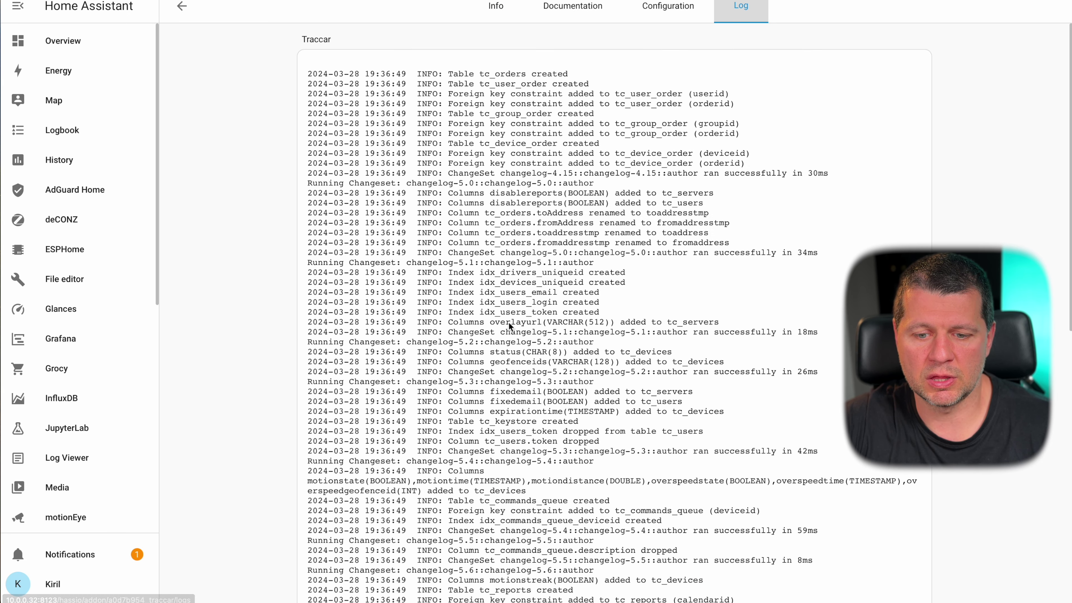
scroll(522, 352, down, 3)
click(330, 583)
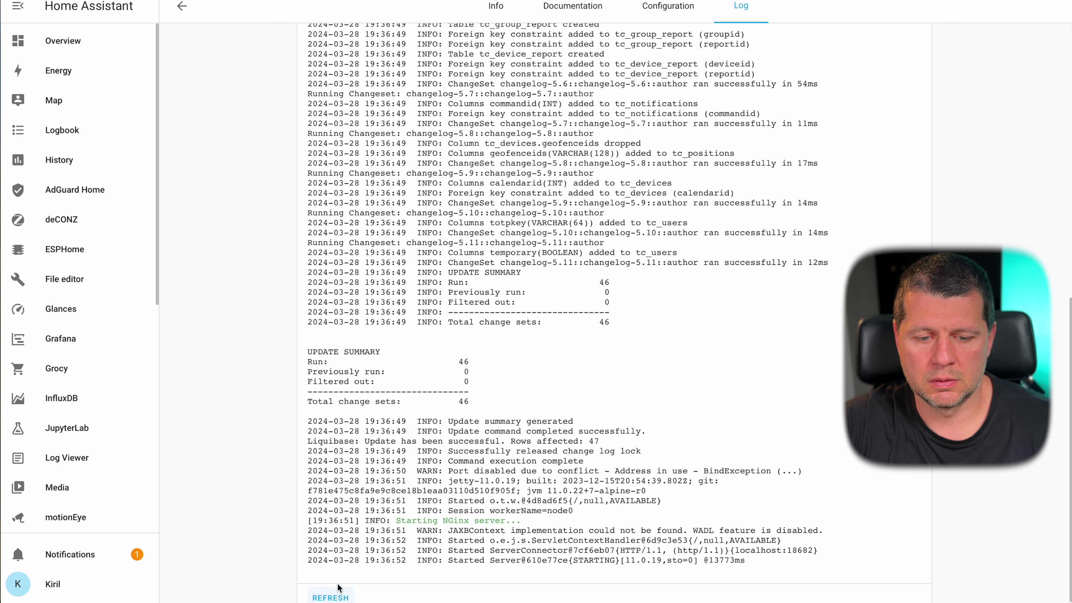
click(654, 15)
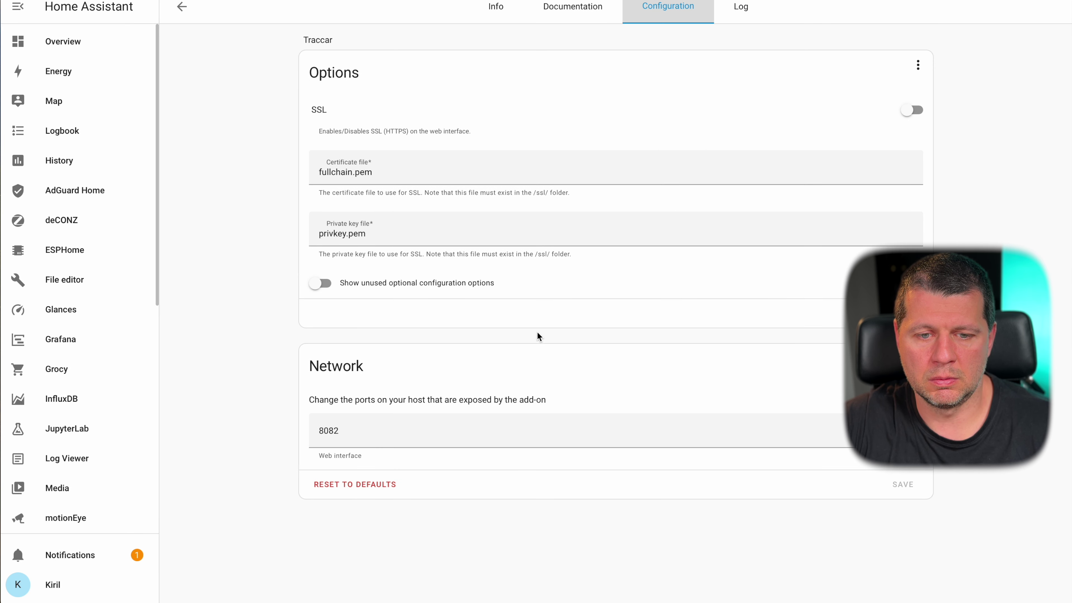
click(497, 18)
click(816, 311)
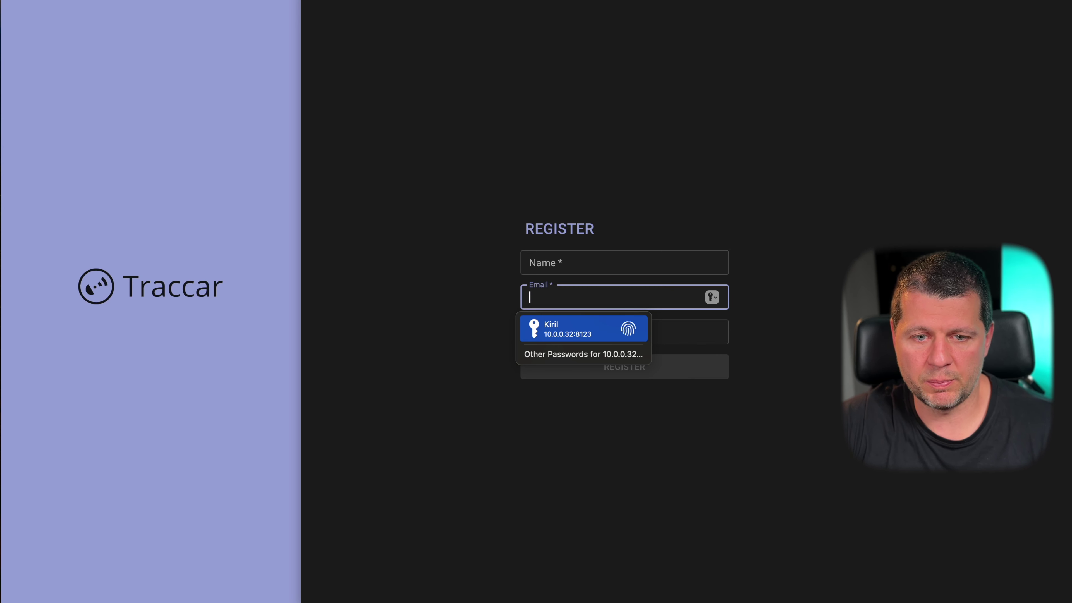
- Back in Home Assistant, skim the Traccar add-on documentation
key(super+w)
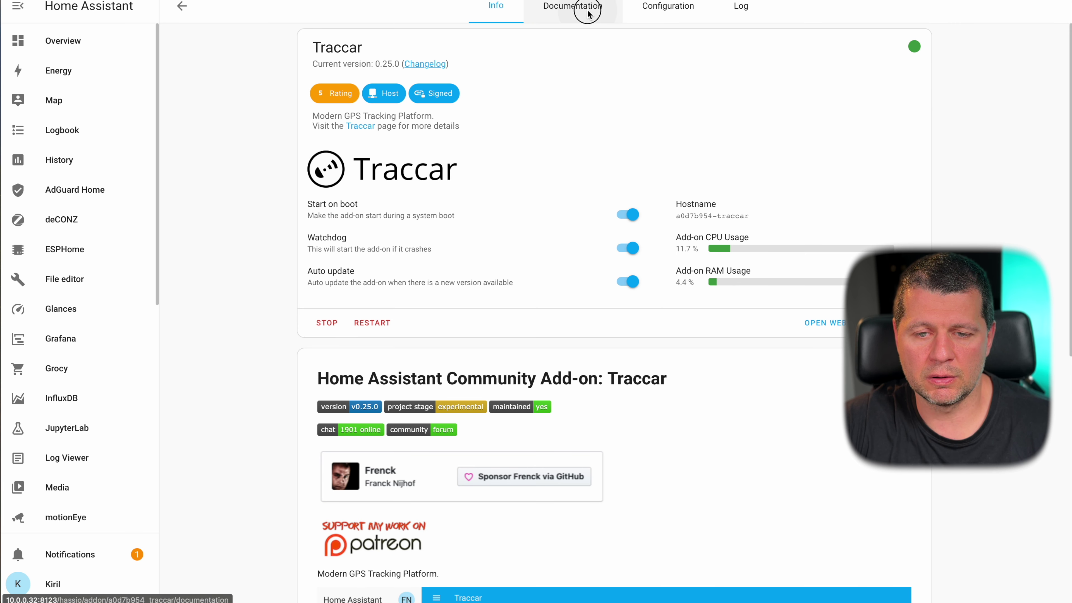
click(573, 8)
scroll(508, 252, down, 15)
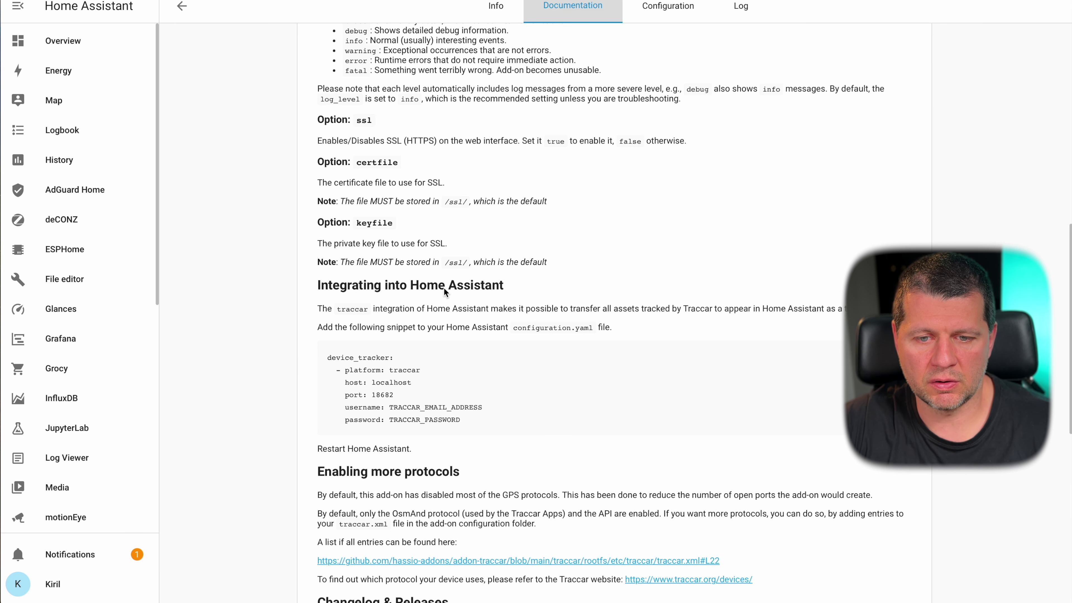
scroll(444, 290, up, 1)
scroll(444, 291, down, 3)
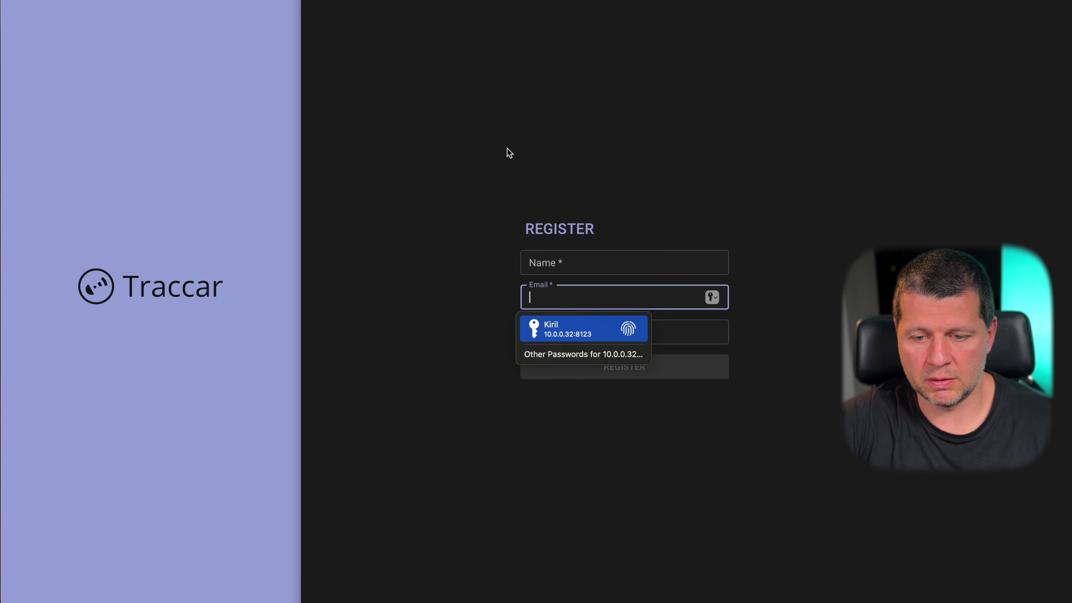
- Register a Traccar account with the user's name, e-mail and password, declining password saving
click(403, 314)
click(555, 264)
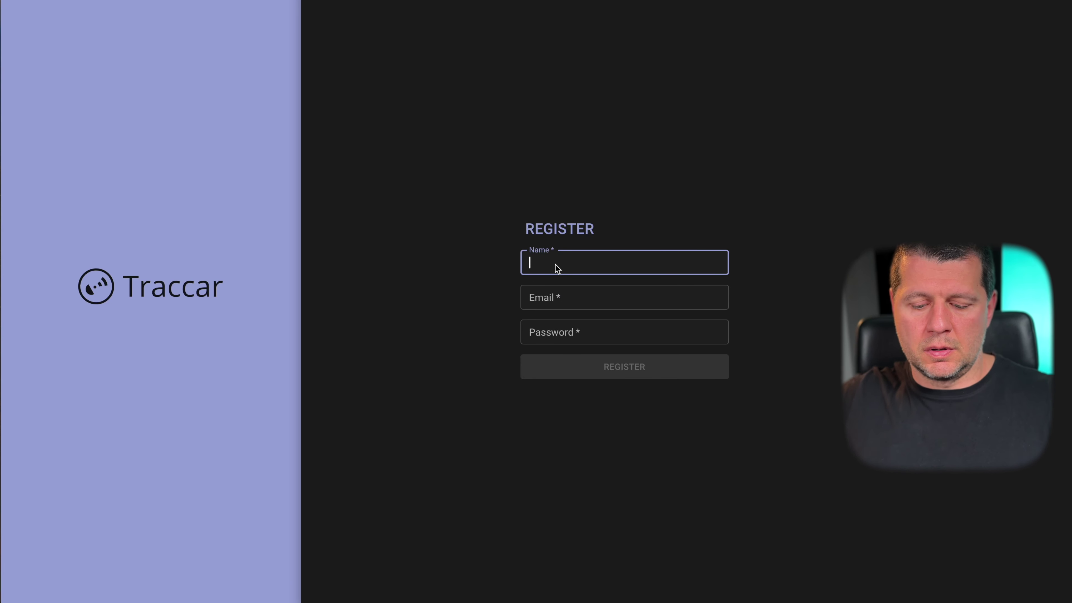
text(Kiril)
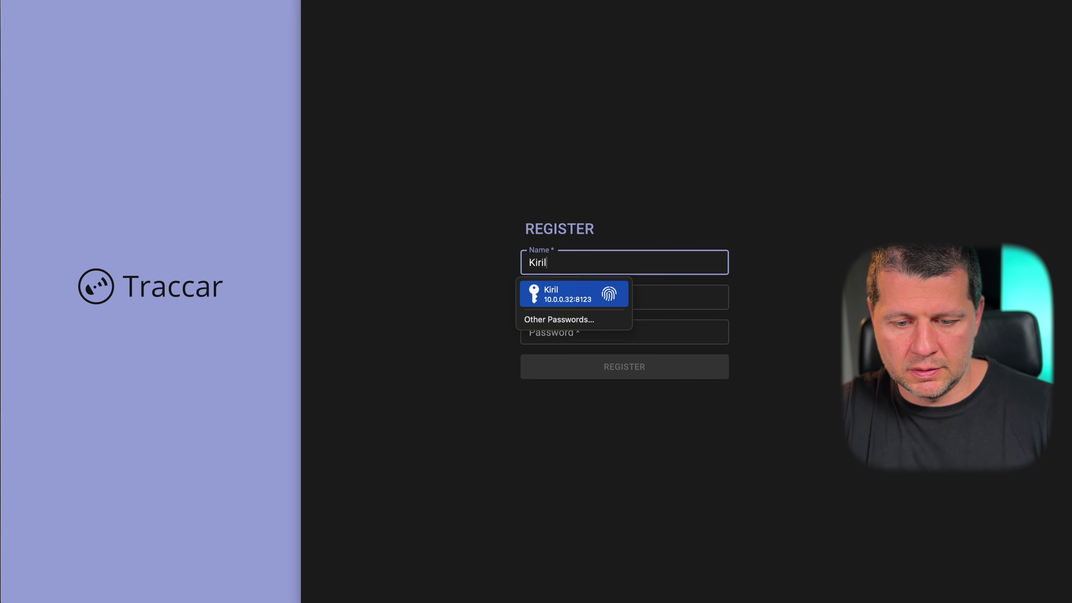
click(623, 296)
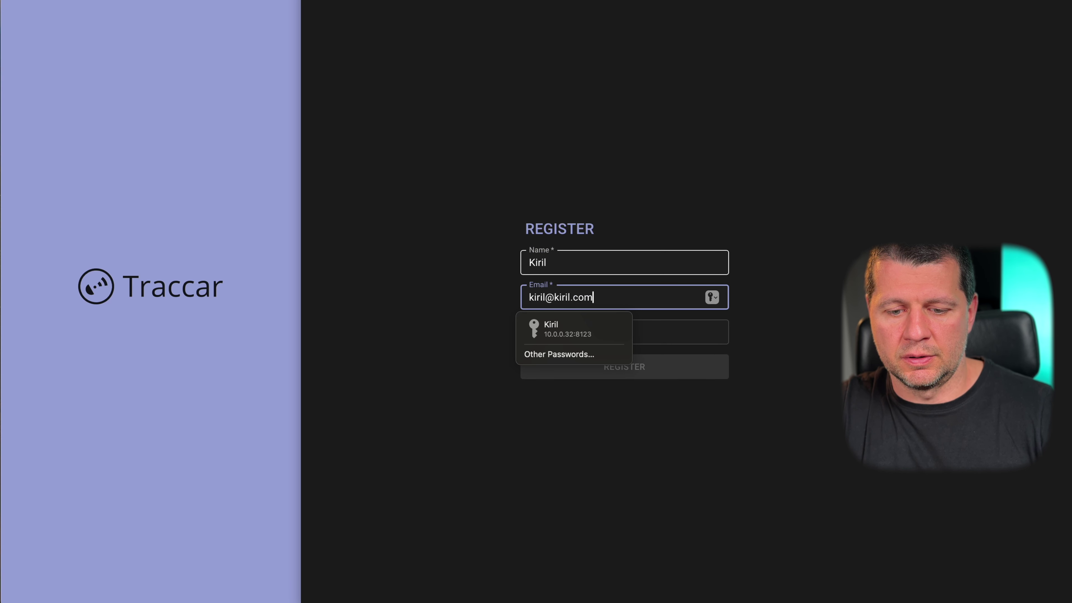
click(624, 331)
text(ki)
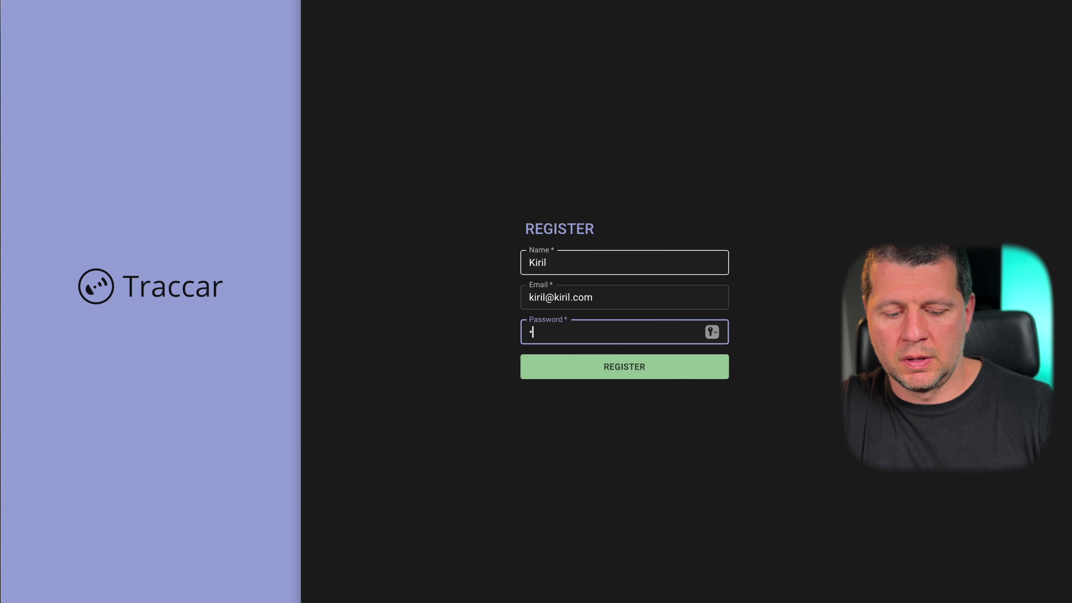
key(BackSpace)
key(BackSpace)
text(k)
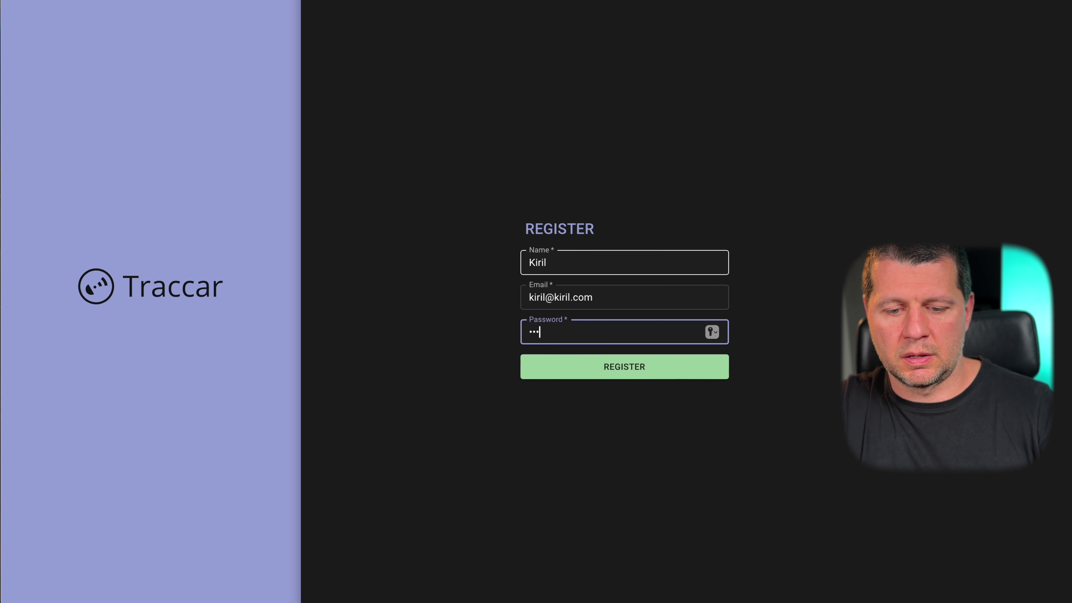
click(617, 367)
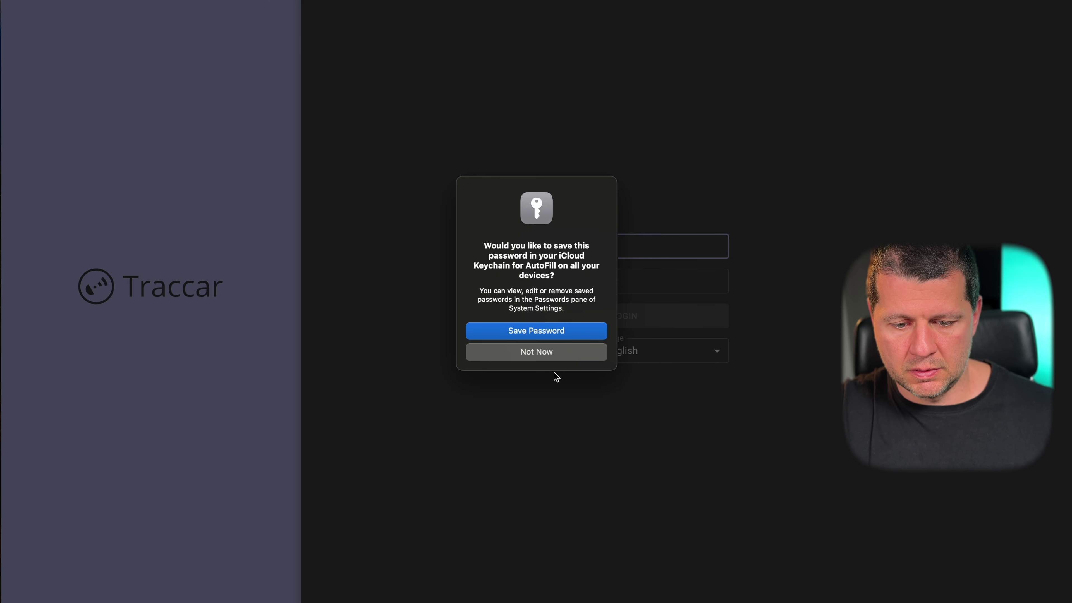
click(553, 355)
- Log in to Traccar with the new account's e-mail and password, declining keychain saving
click(434, 262)
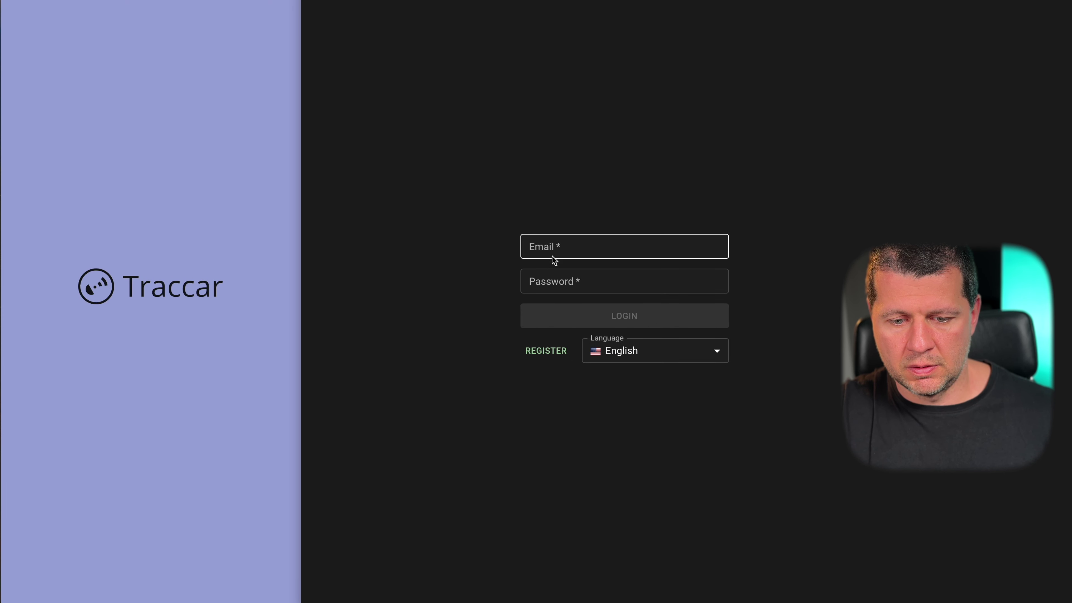
click(563, 254)
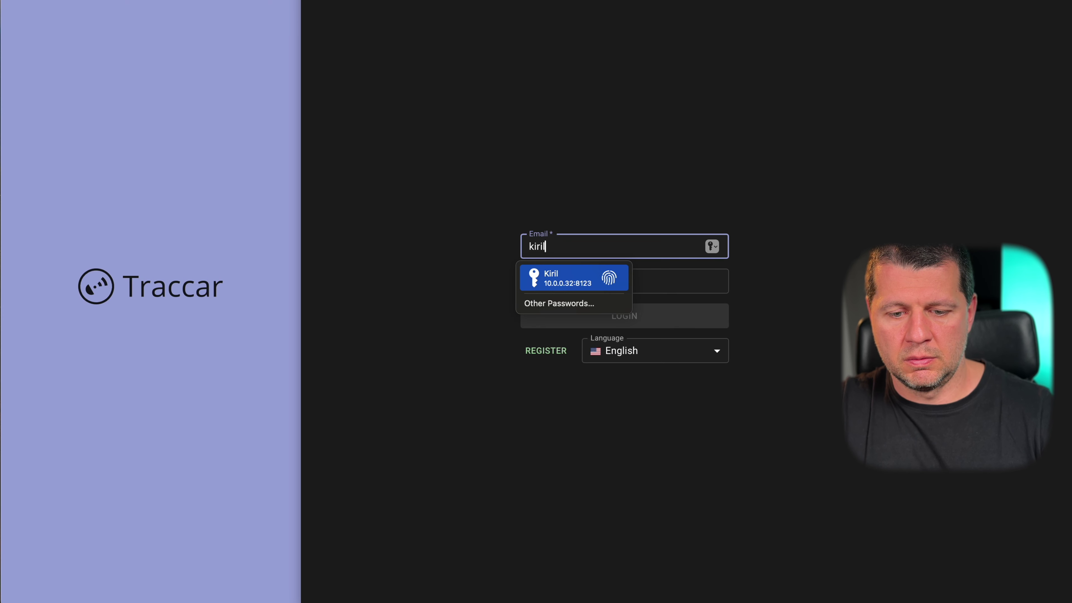
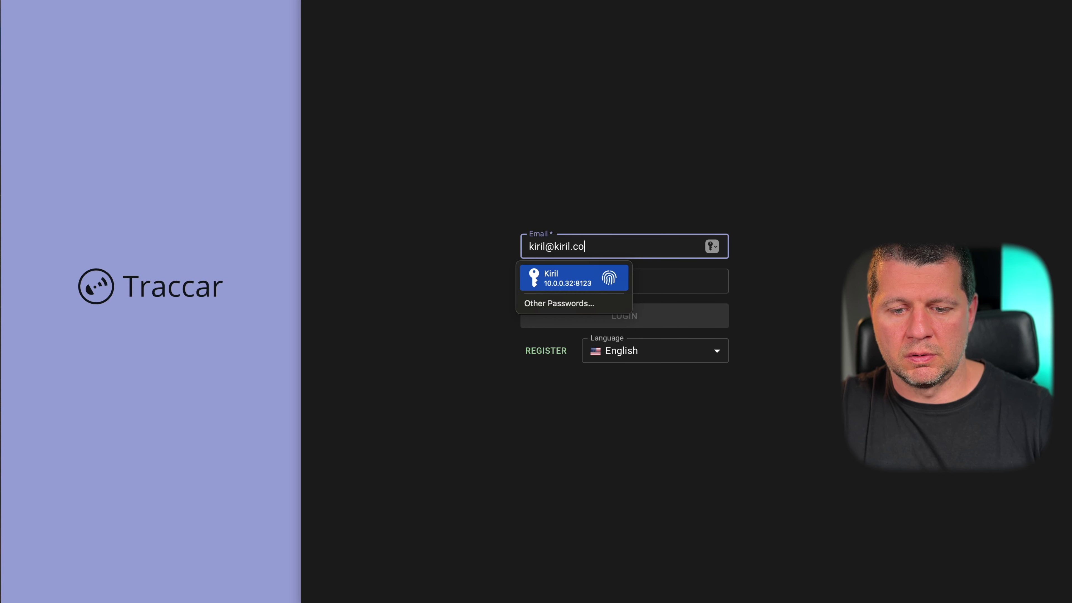
key(Tab)
text(••)
key(Return)
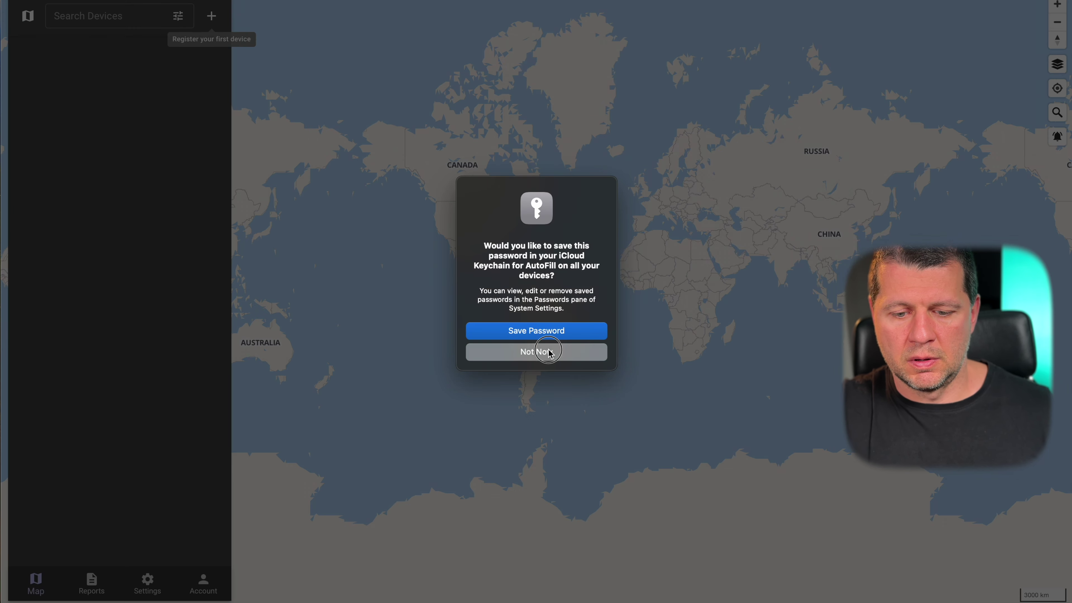
click(533, 353)
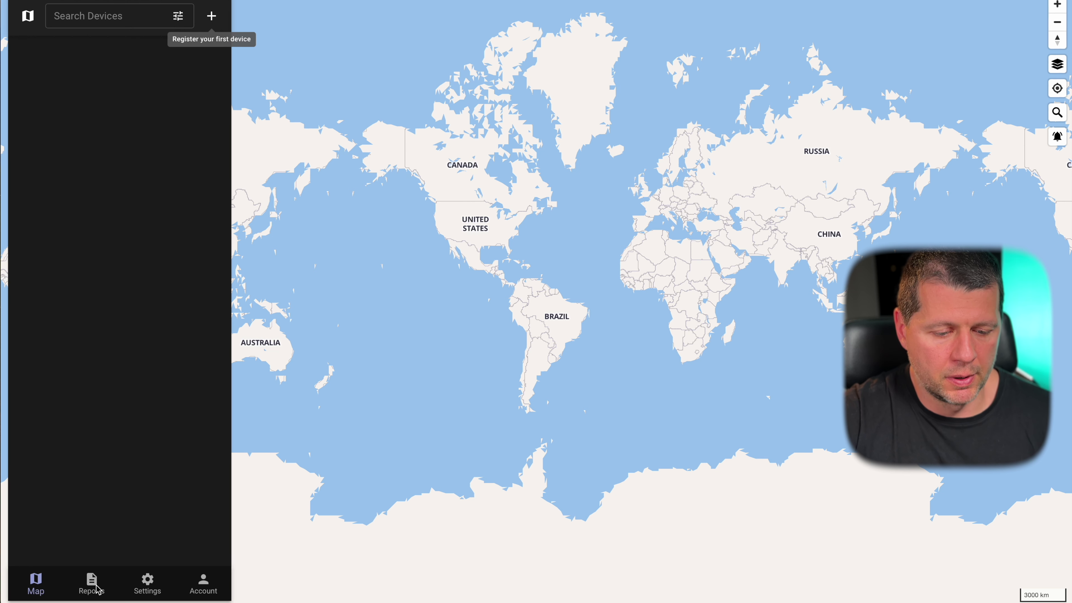
- In Traccar settings, explore the new-device form's Extra, Attributes and group fields
click(151, 584)
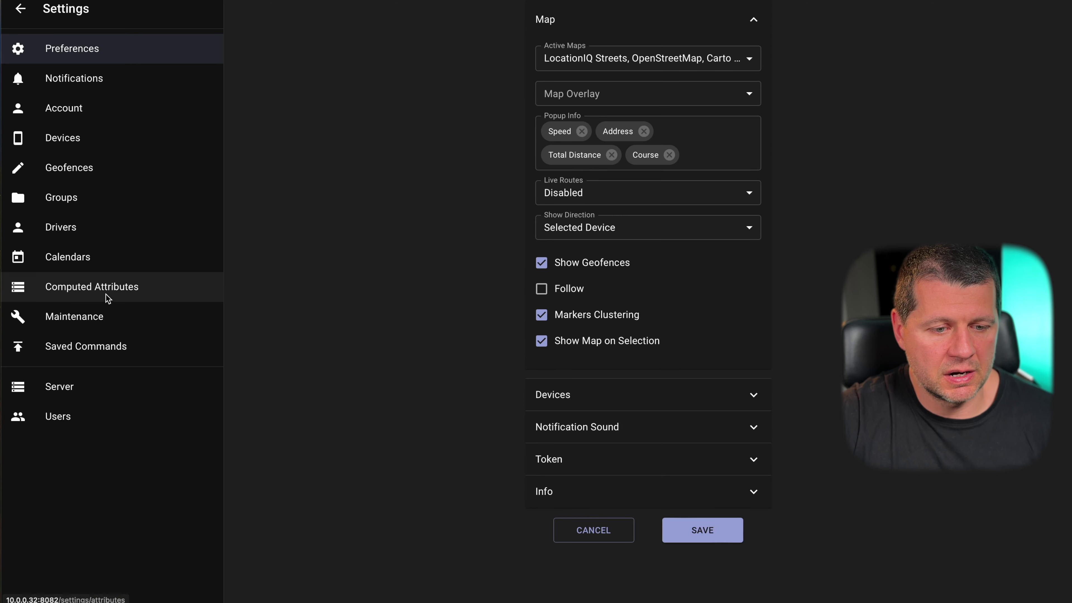
click(99, 144)
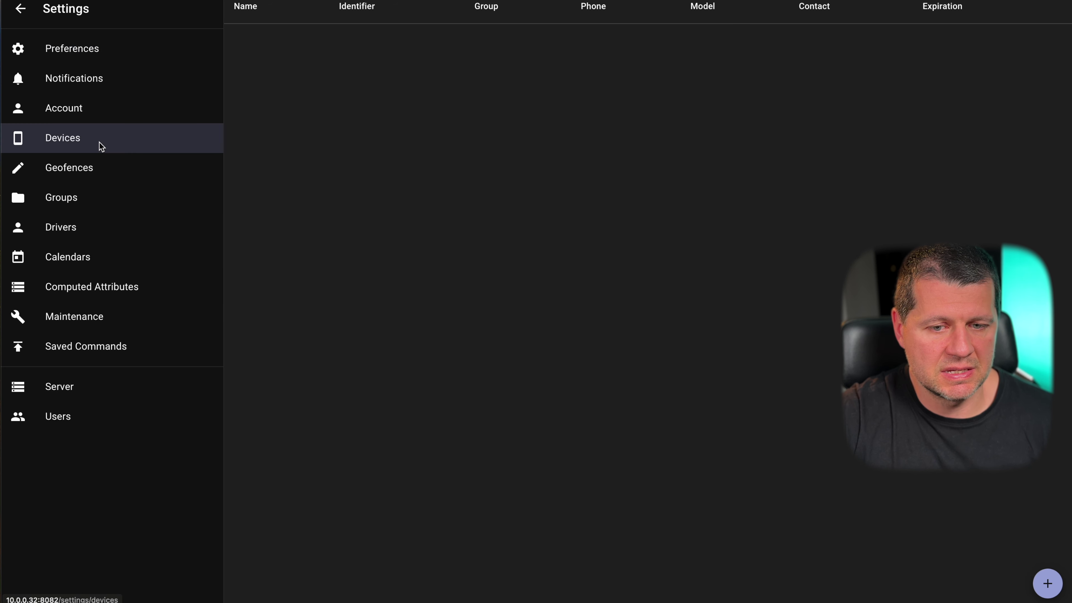
click(1045, 576)
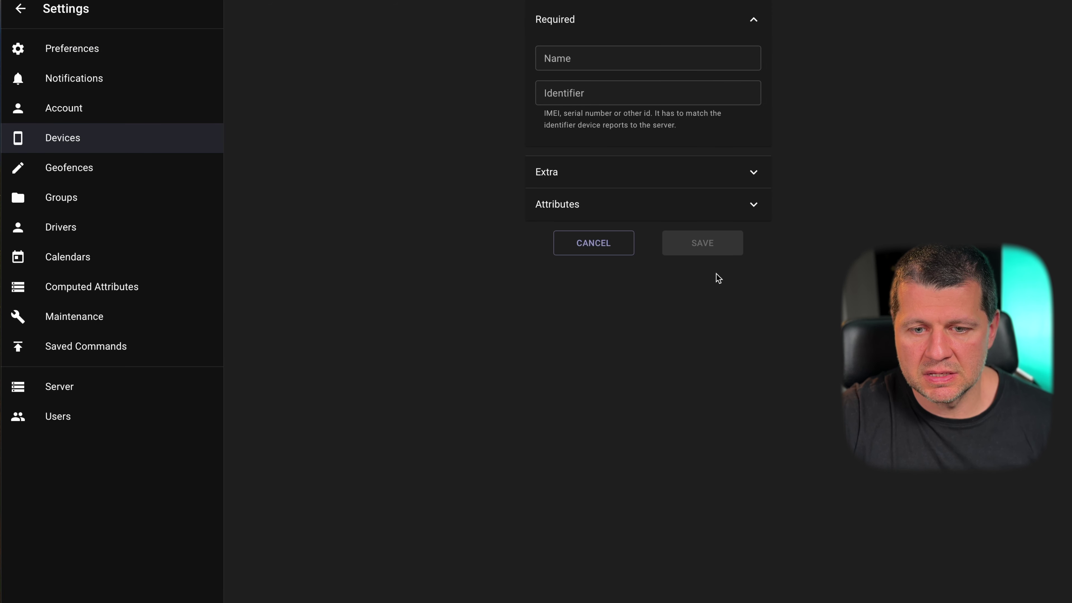
click(613, 172)
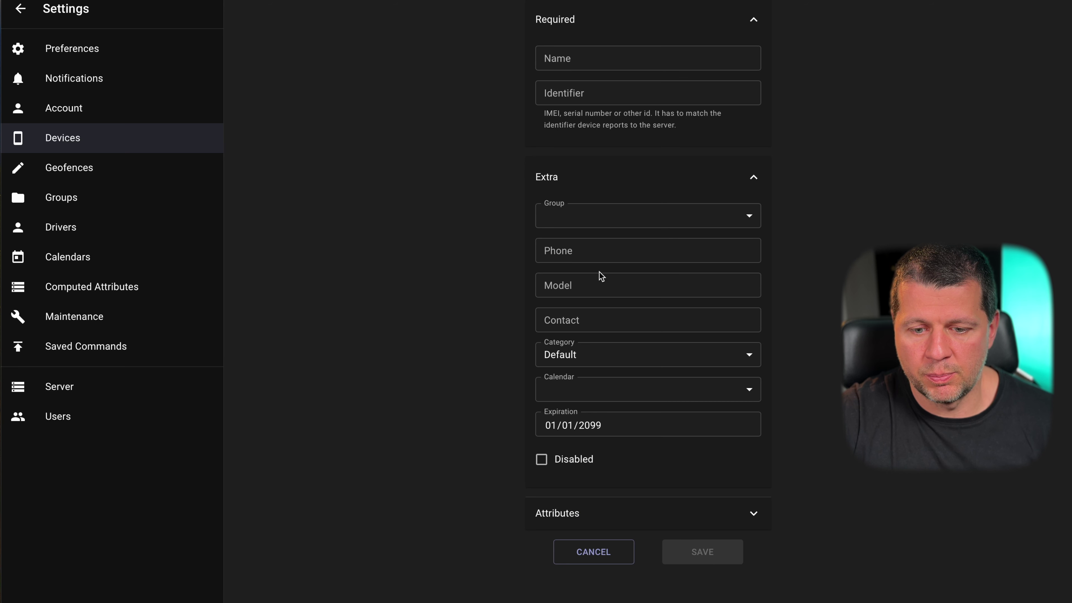
click(599, 511)
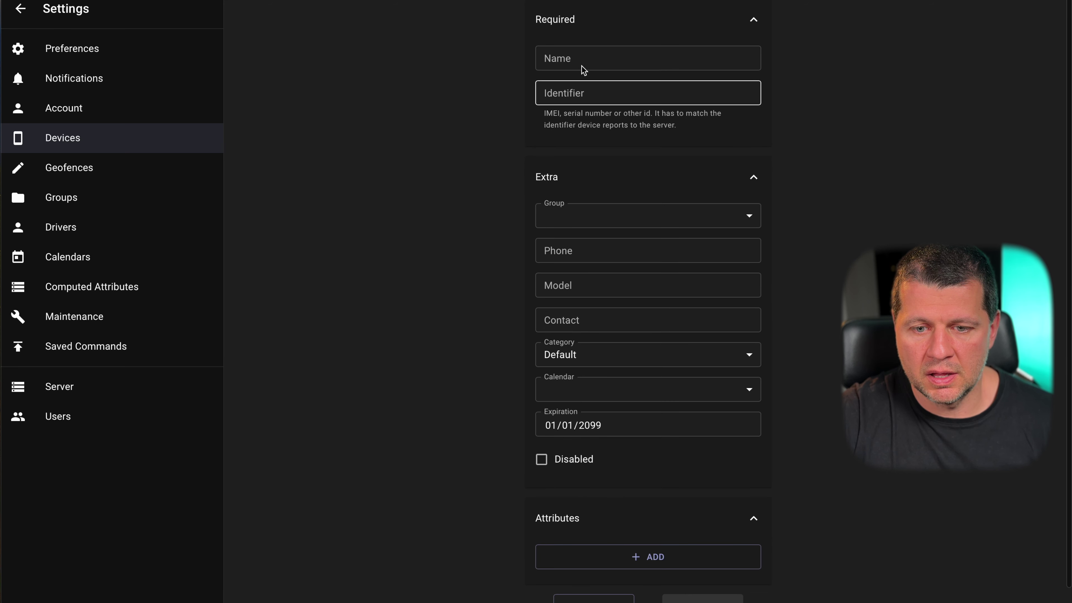
click(600, 209)
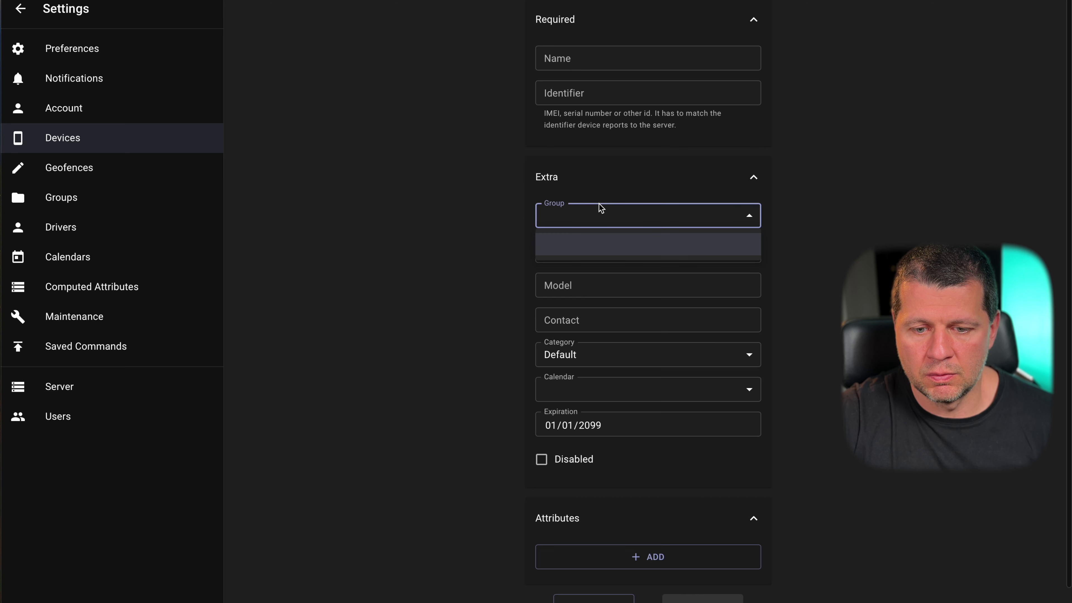
click(446, 291)
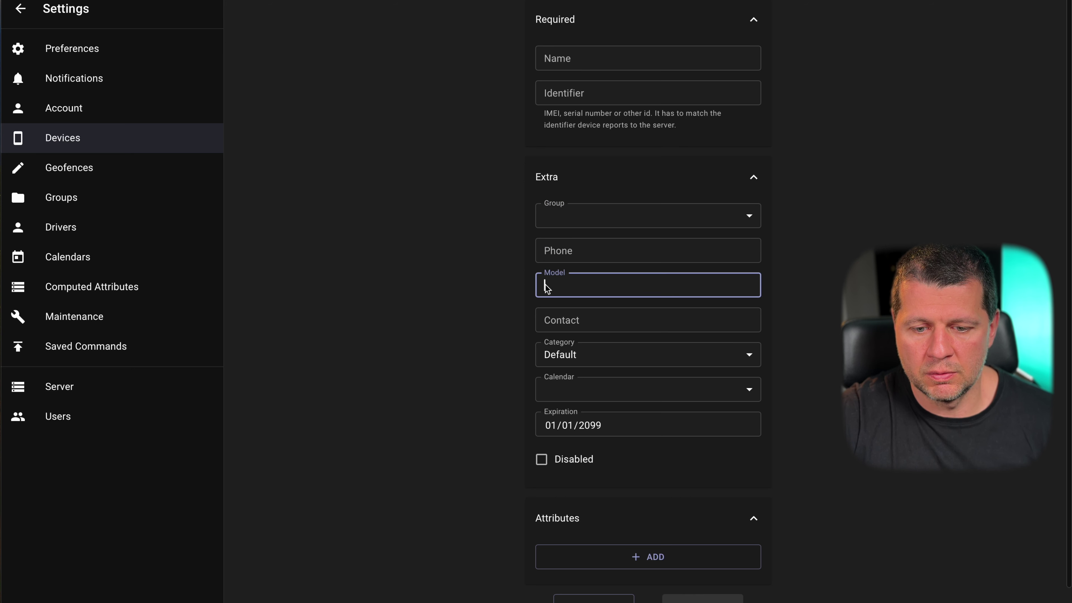
- Revisit Preferences, abandon the new device, and open the Reports page
click(100, 56)
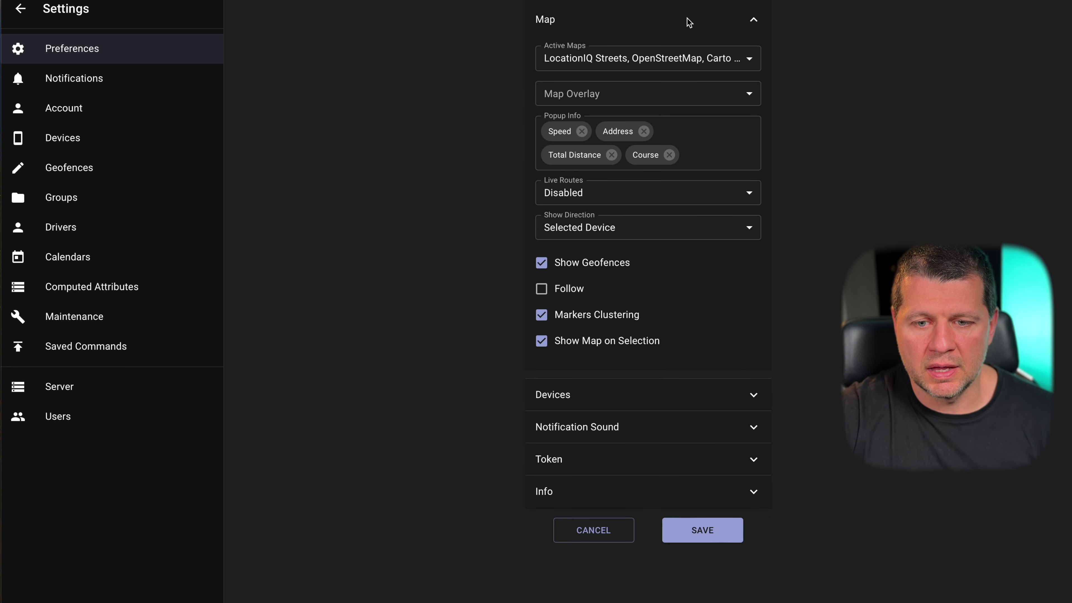
click(625, 528)
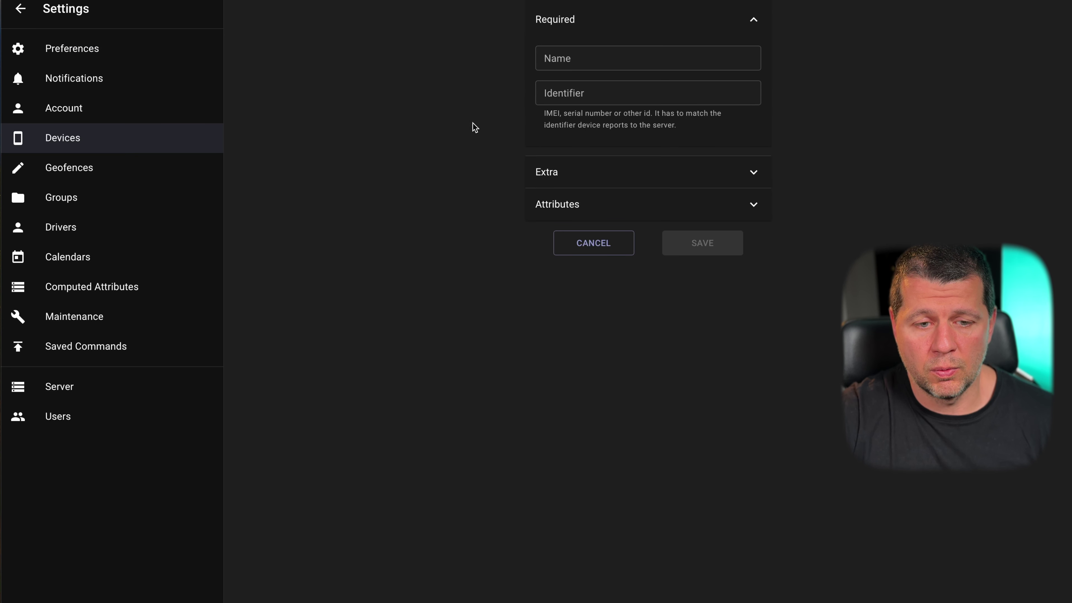
click(21, 9)
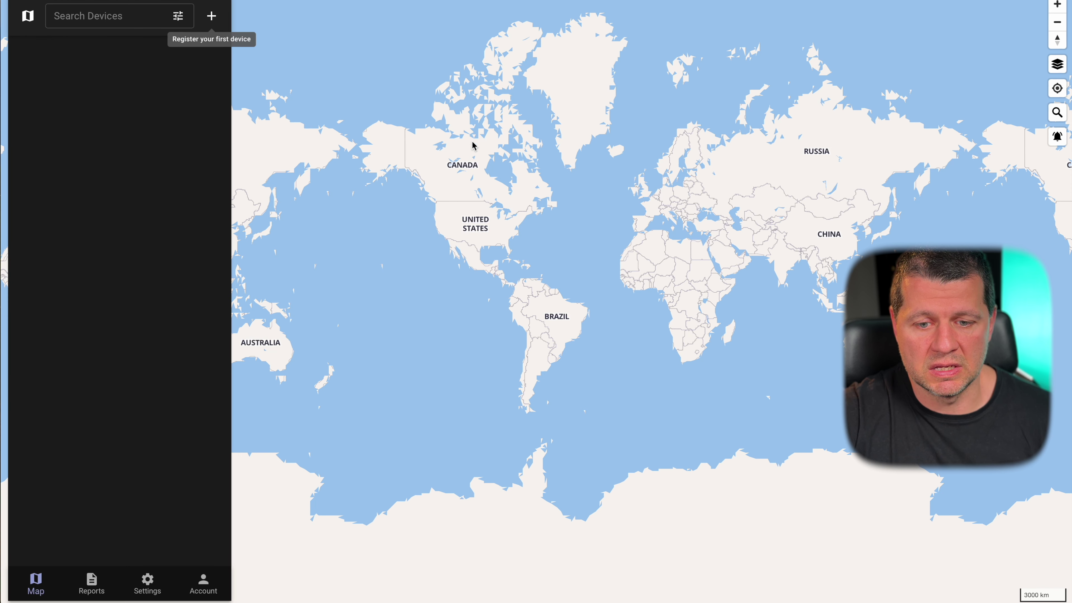
click(147, 582)
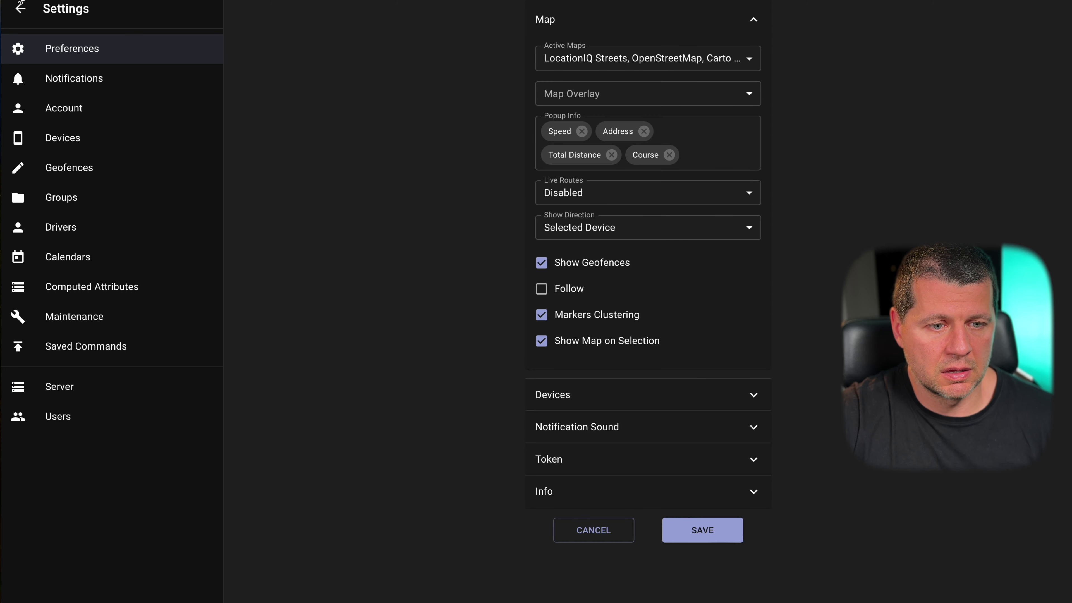
click(22, 15)
click(91, 582)
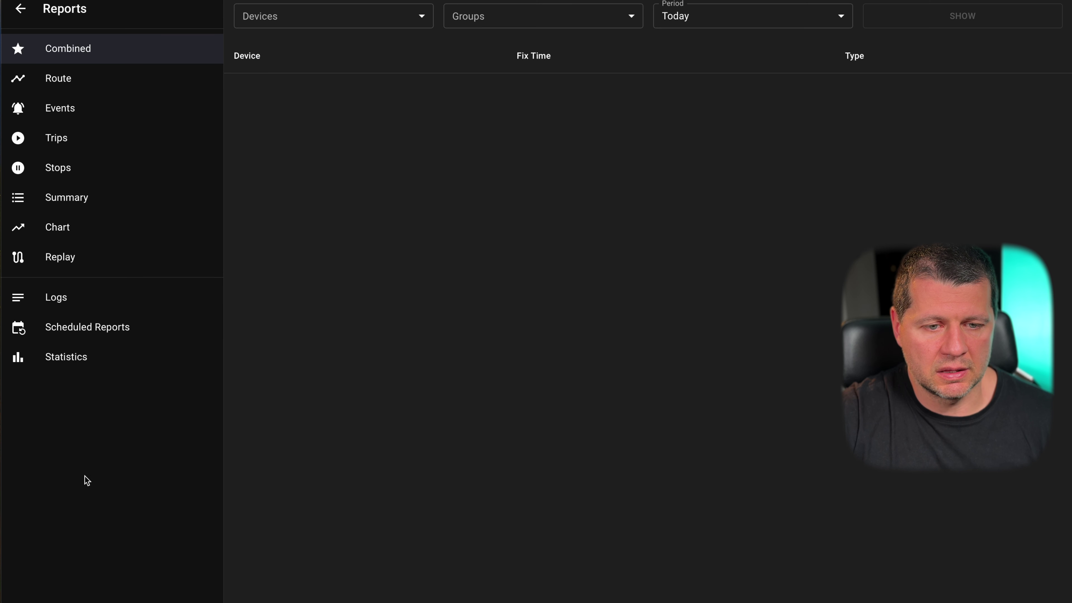
- Leave Traccar, then open the UniFi Network Application card in the Home Assistant Add-on Store
click(19, 13)
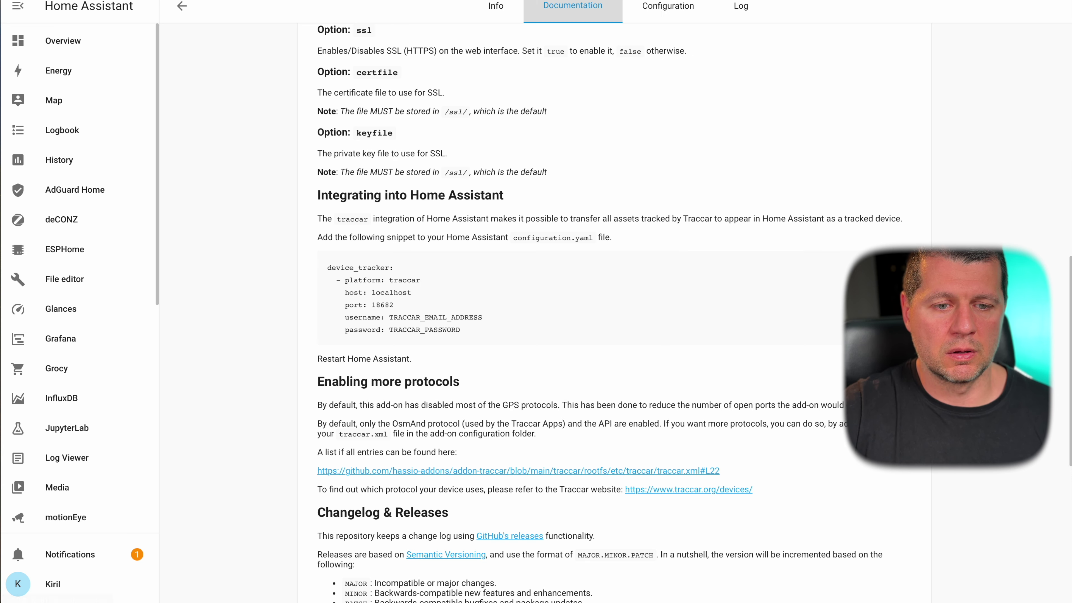
click(183, 6)
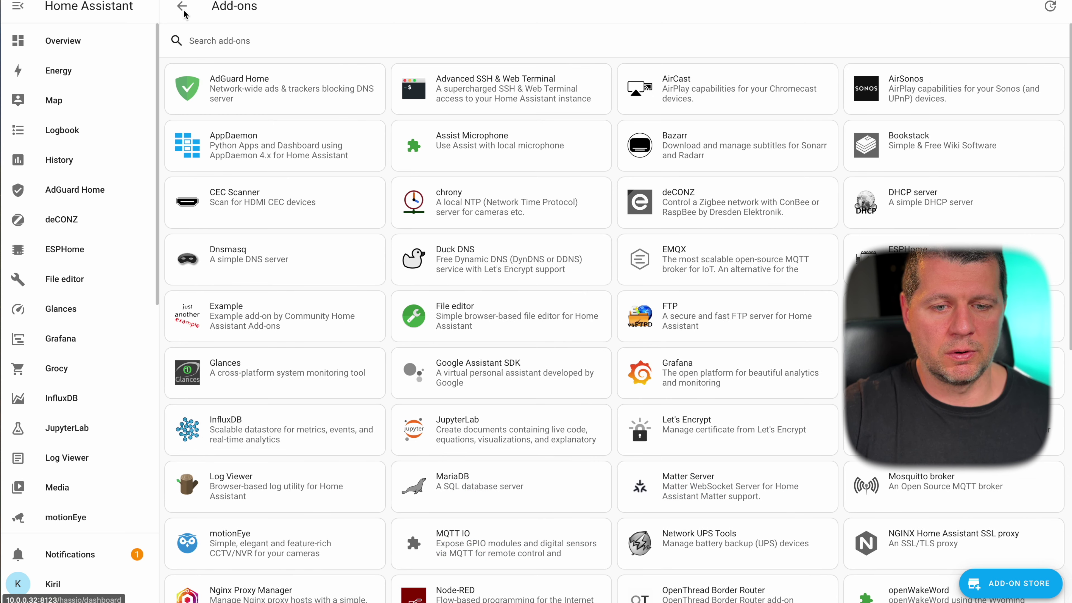
click(1011, 583)
scroll(689, 371, down, 12)
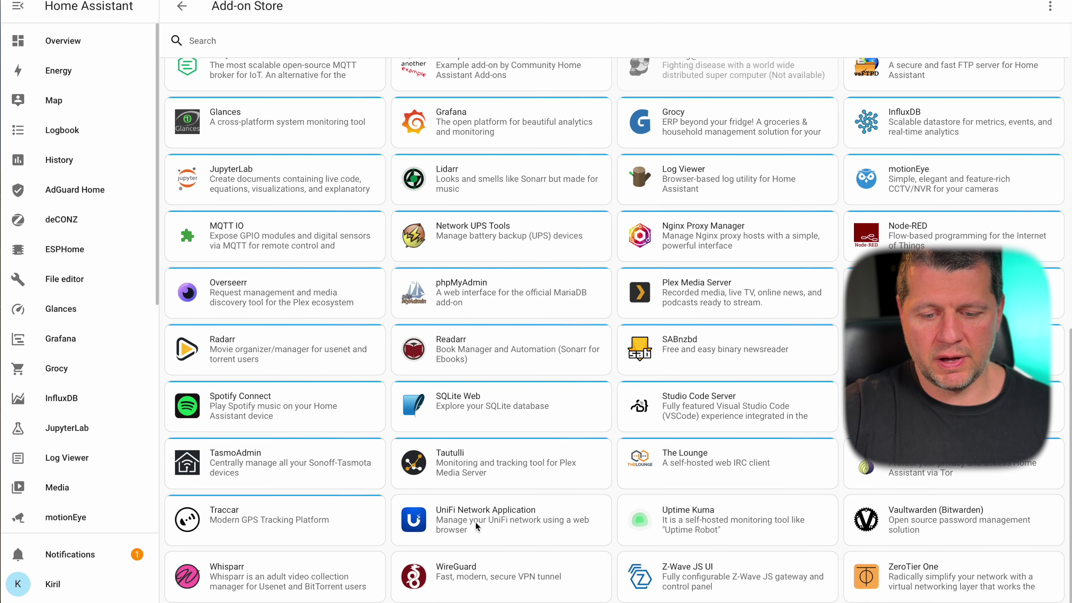
click(475, 522)
- Begin installing the UniFi Network Application 3.0.4 add-on and wait while it installs
click(328, 223)
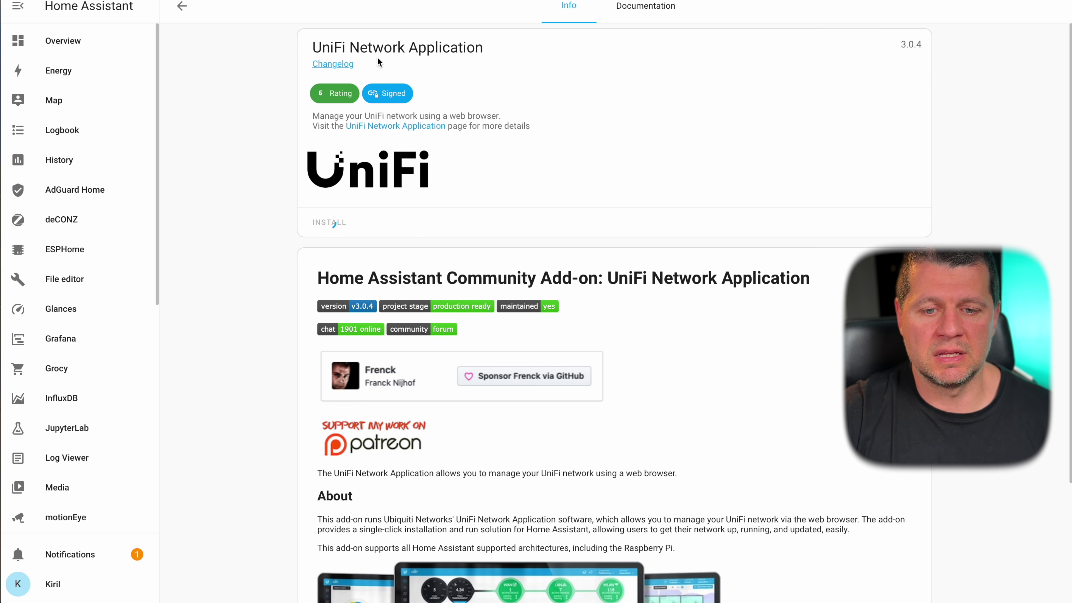
scroll(438, 188, down, 3)
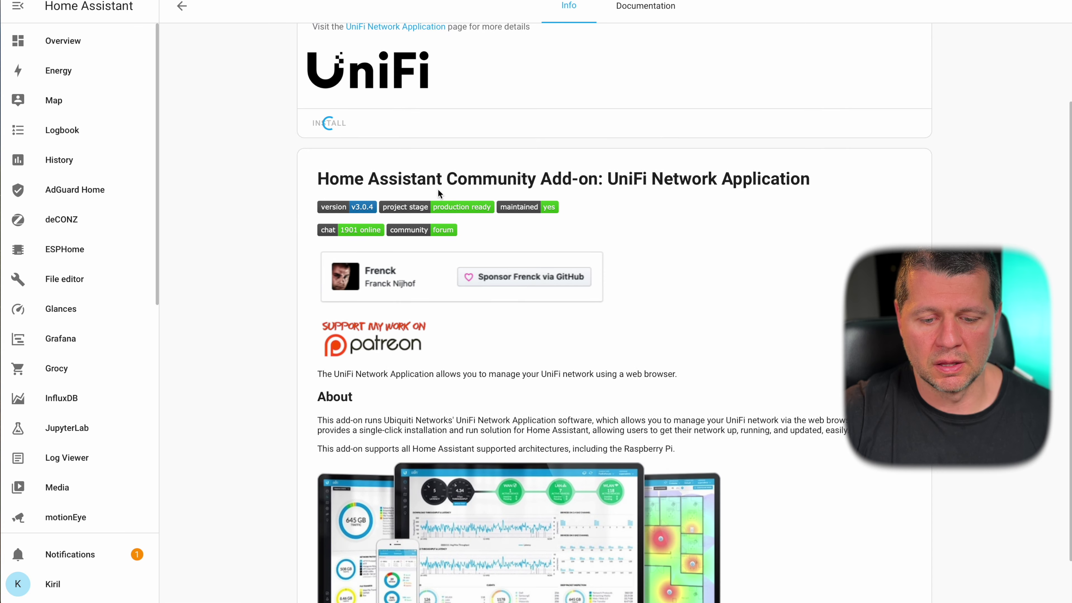
scroll(439, 192, up, 3)
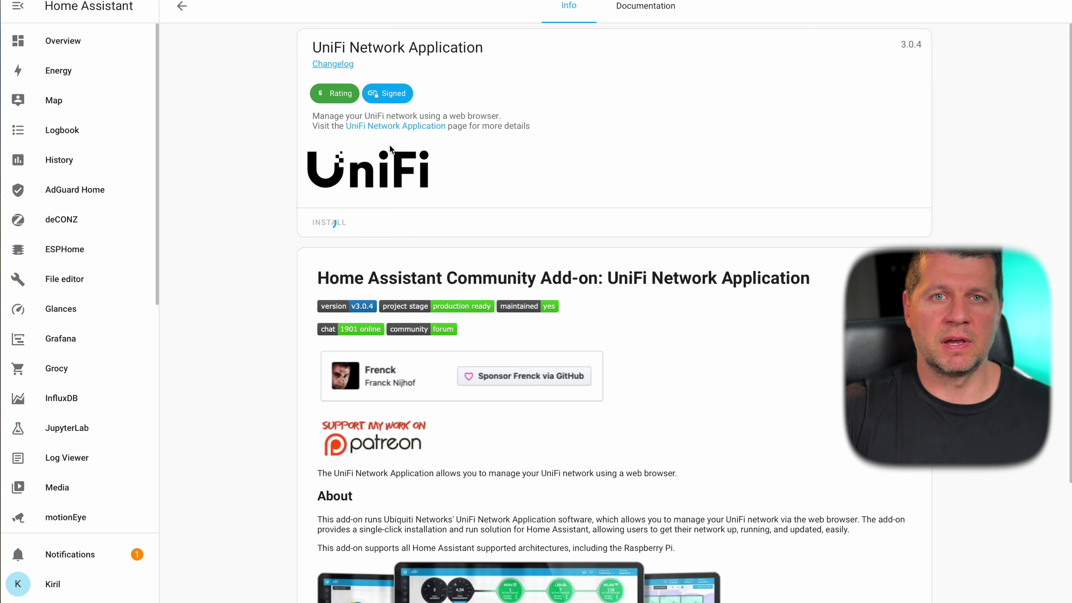
scroll(389, 144, down, 4)
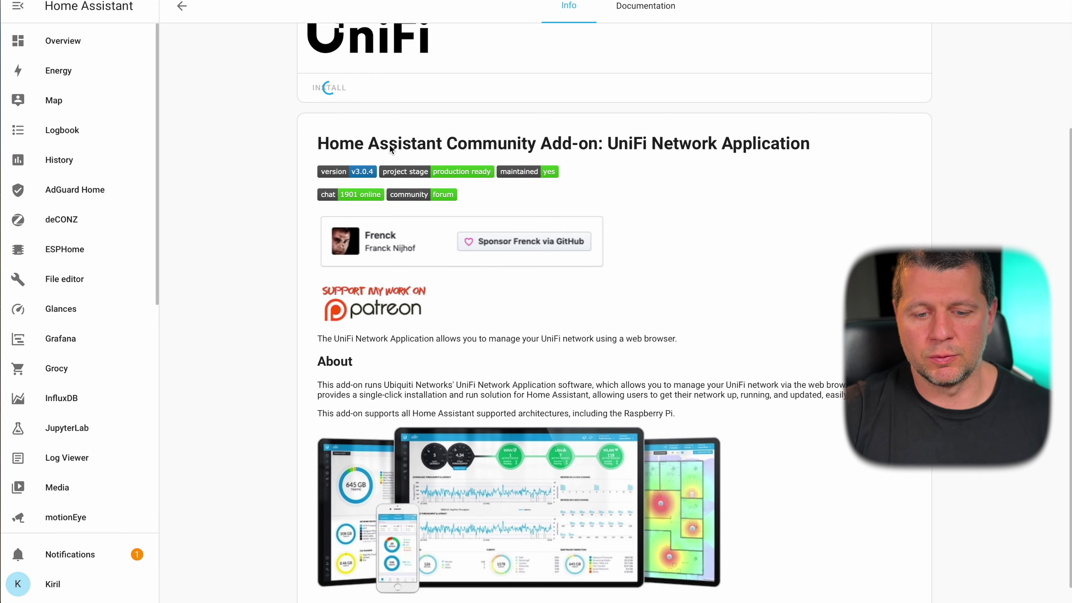
scroll(427, 220, up, 3)
scroll(427, 221, down, 3)
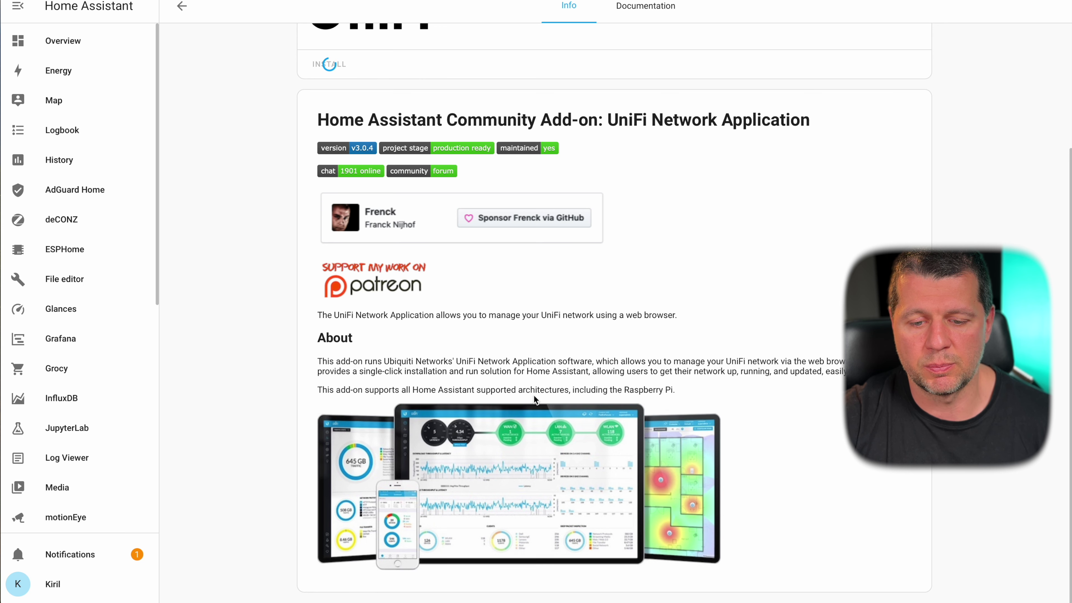
scroll(666, 396, up, 4)
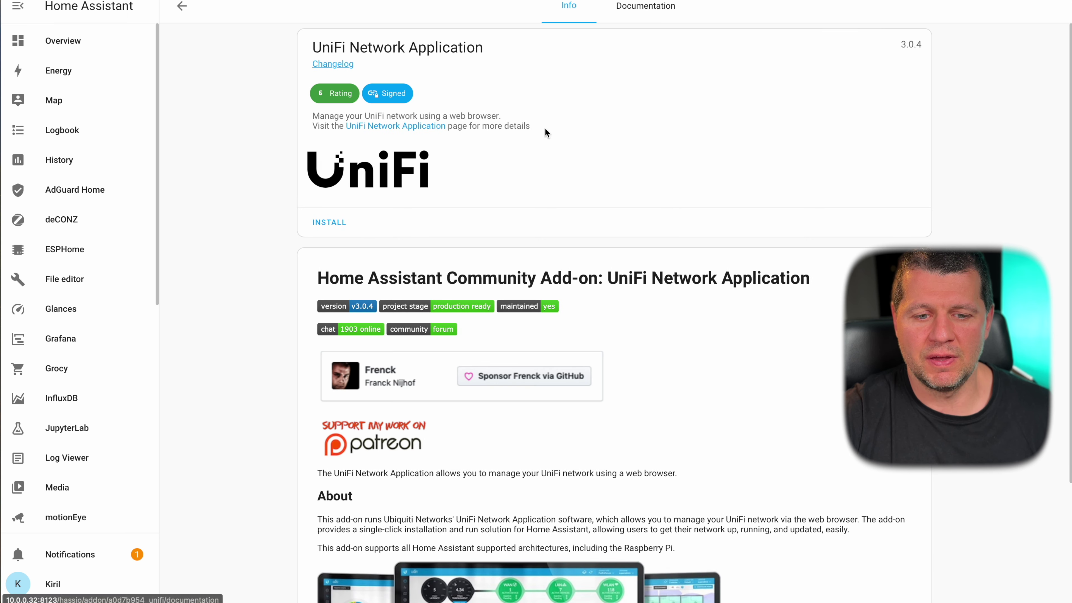
click(646, 8)
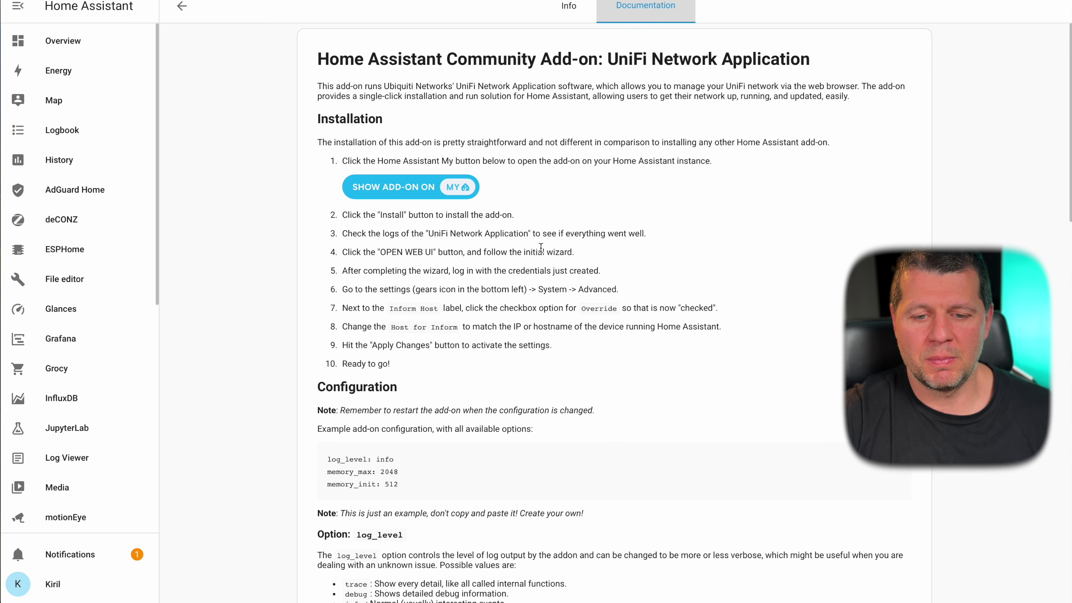
scroll(543, 237, down, 1)
scroll(541, 248, down, 2)
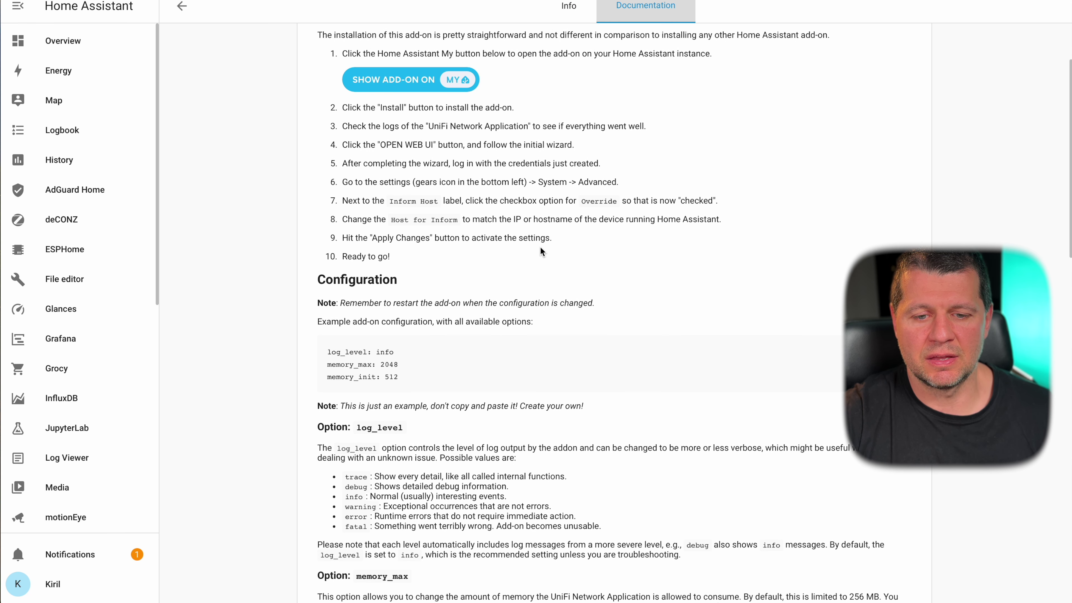
scroll(541, 251, up, 3)
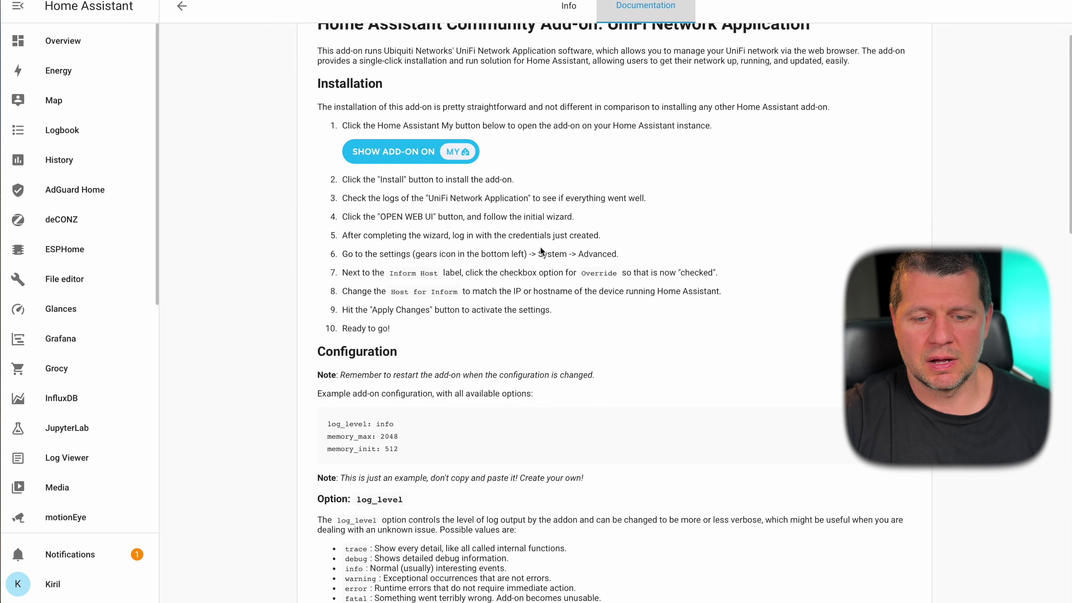
click(569, 8)
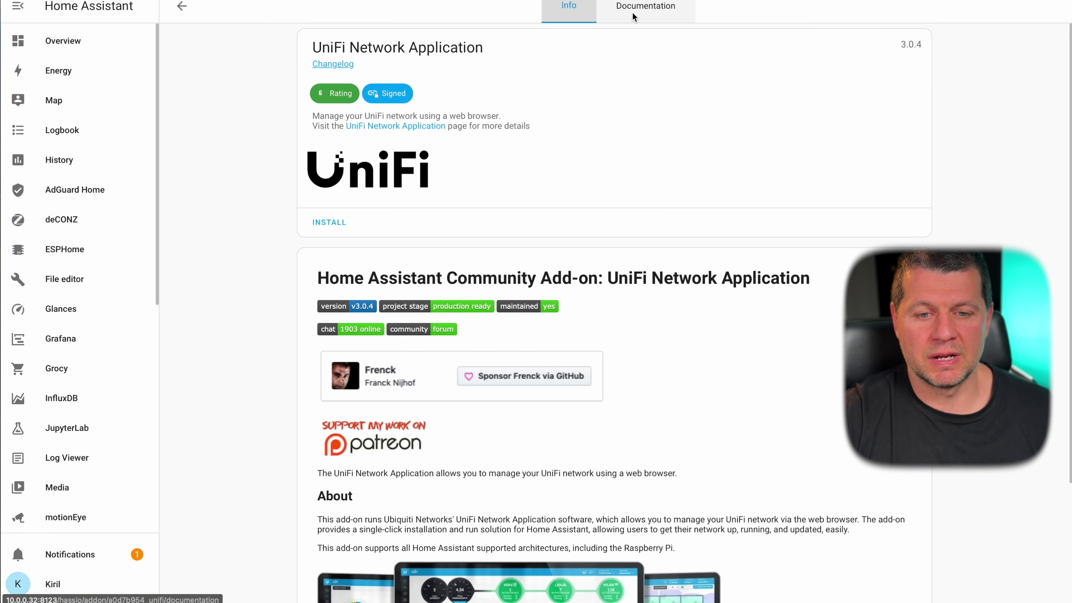
click(631, 21)
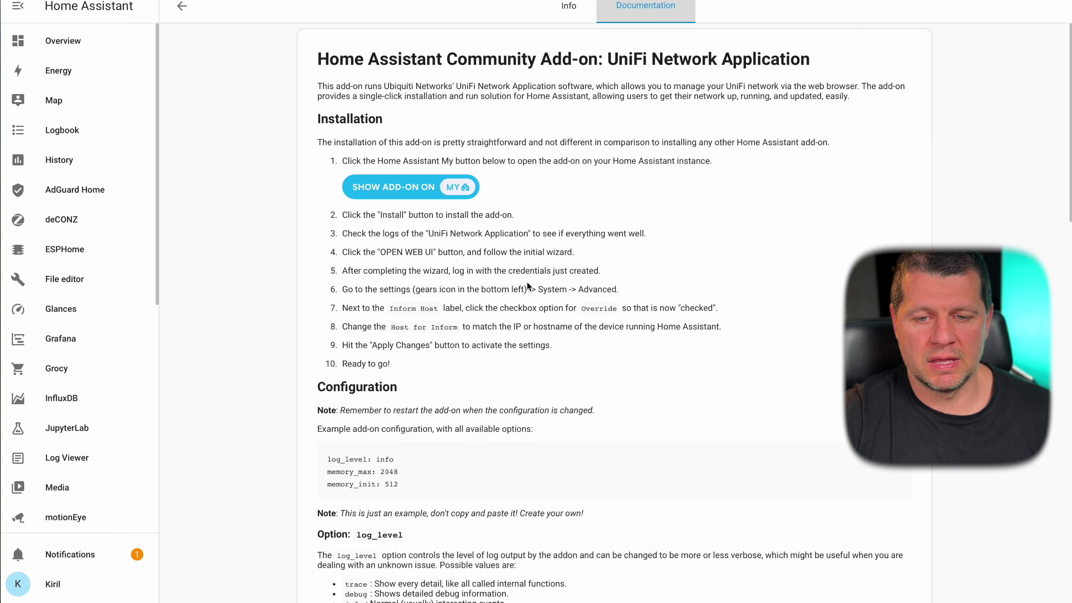
click(568, 9)
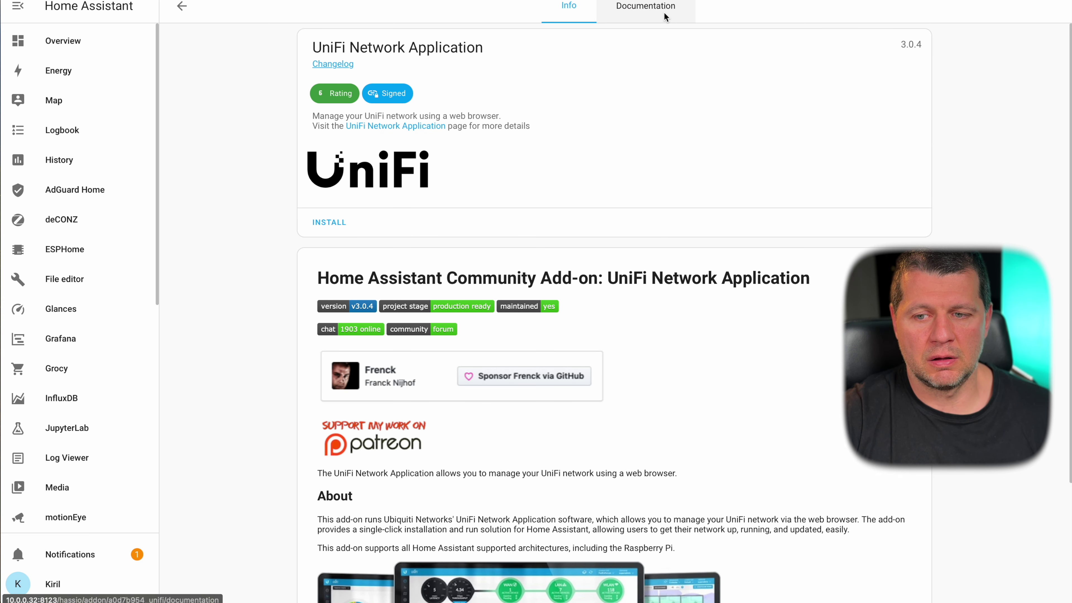
- Toggle the UniFi add-on's Watchdog and Auto update options on and back off
click(661, 14)
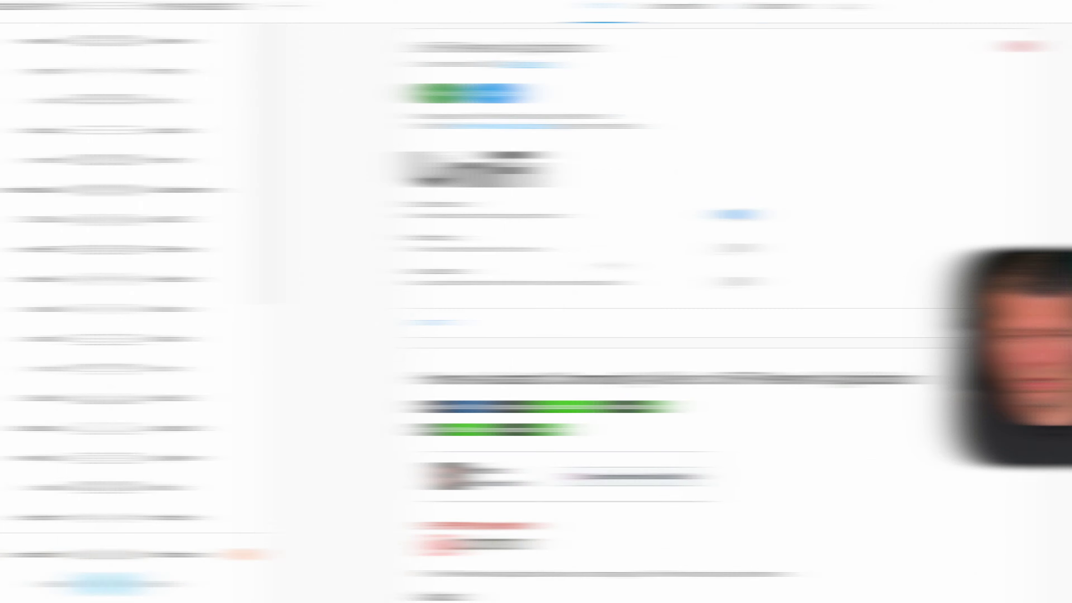
click(625, 250)
click(628, 280)
click(627, 249)
click(631, 280)
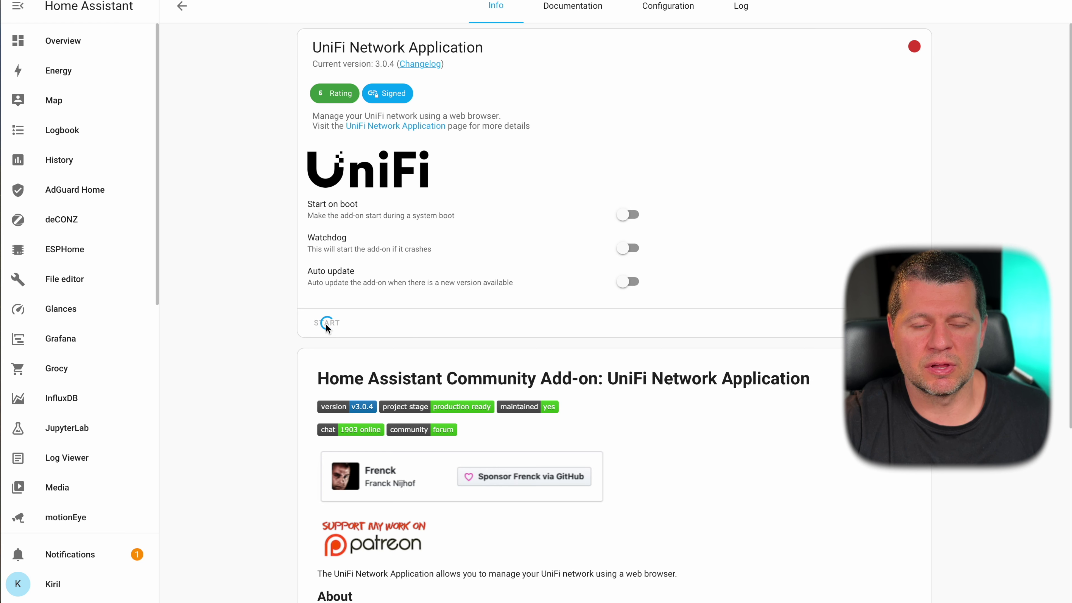
- Check the UniFi startup log, refreshing it several times
click(741, 6)
click(336, 447)
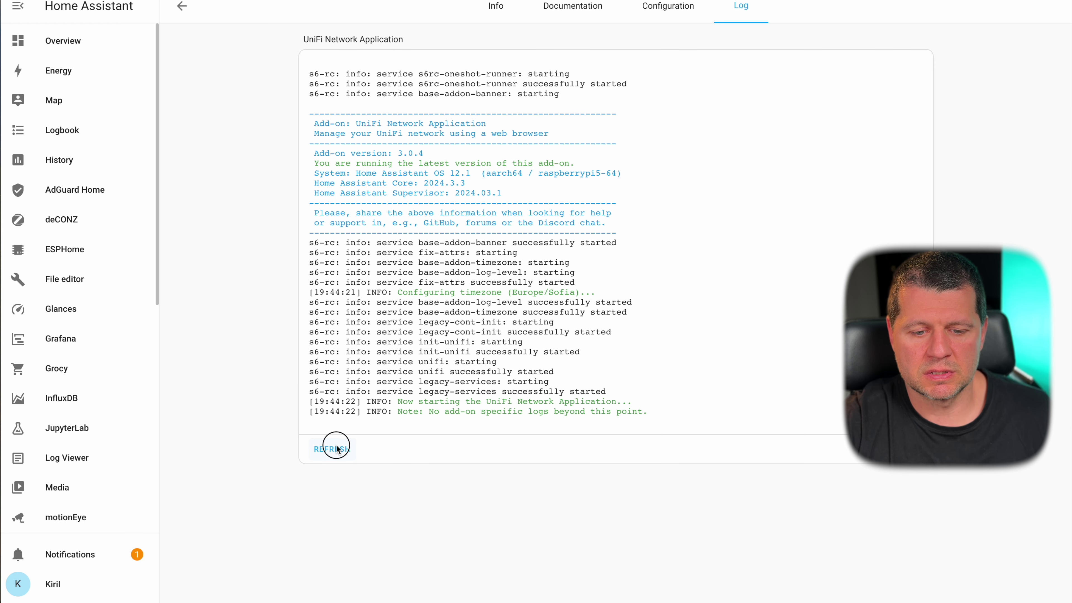
click(493, 6)
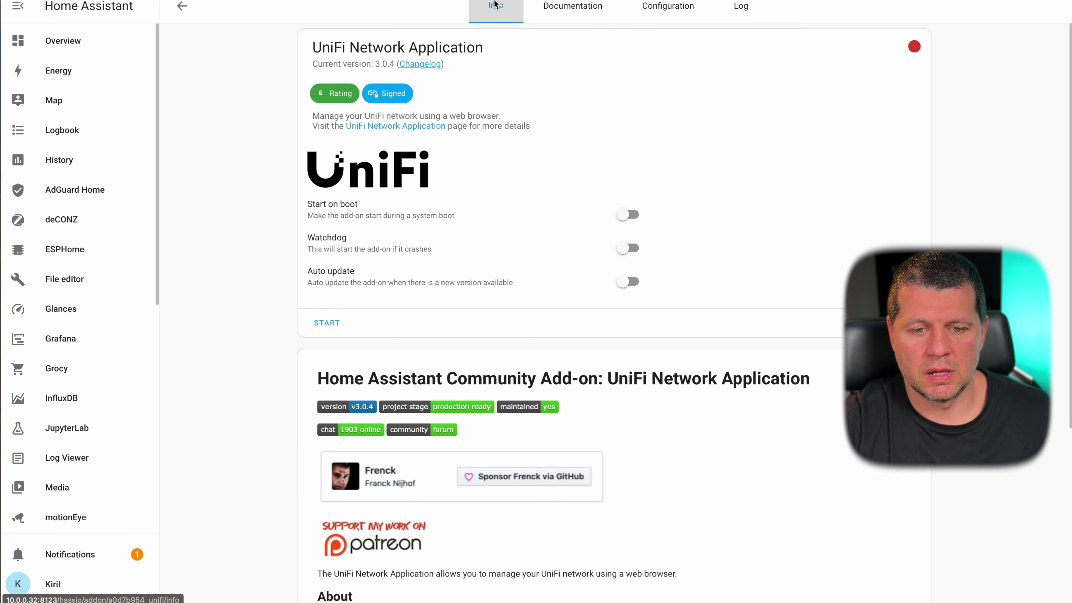
click(722, 5)
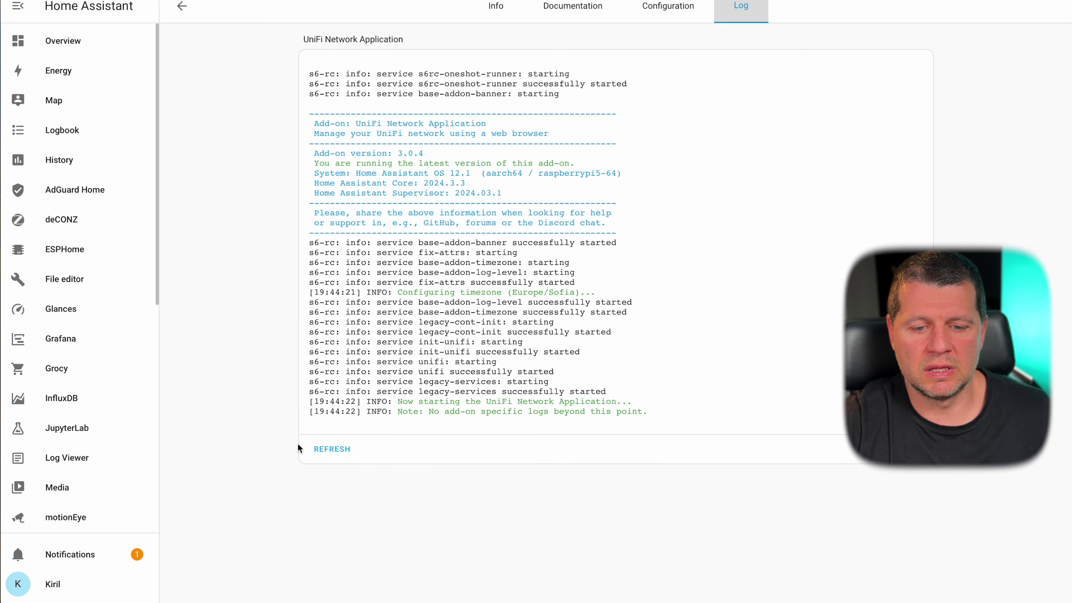
click(329, 452)
click(331, 446)
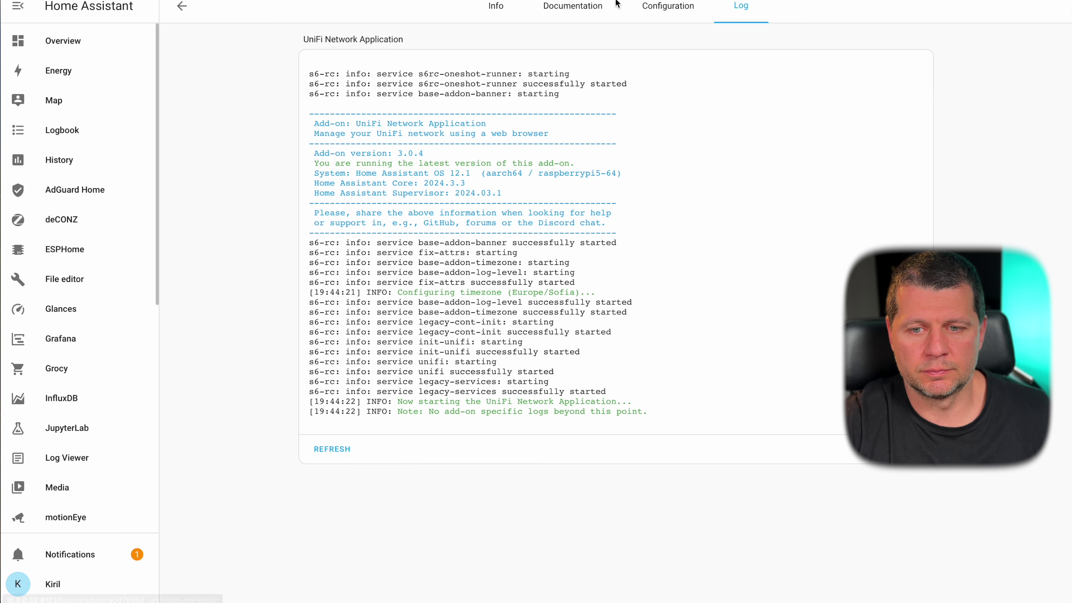
- Review the configuration and network ports, refresh the log, and confirm it runs on Info
click(626, 5)
scroll(460, 262, down, 5)
scroll(460, 262, up, 5)
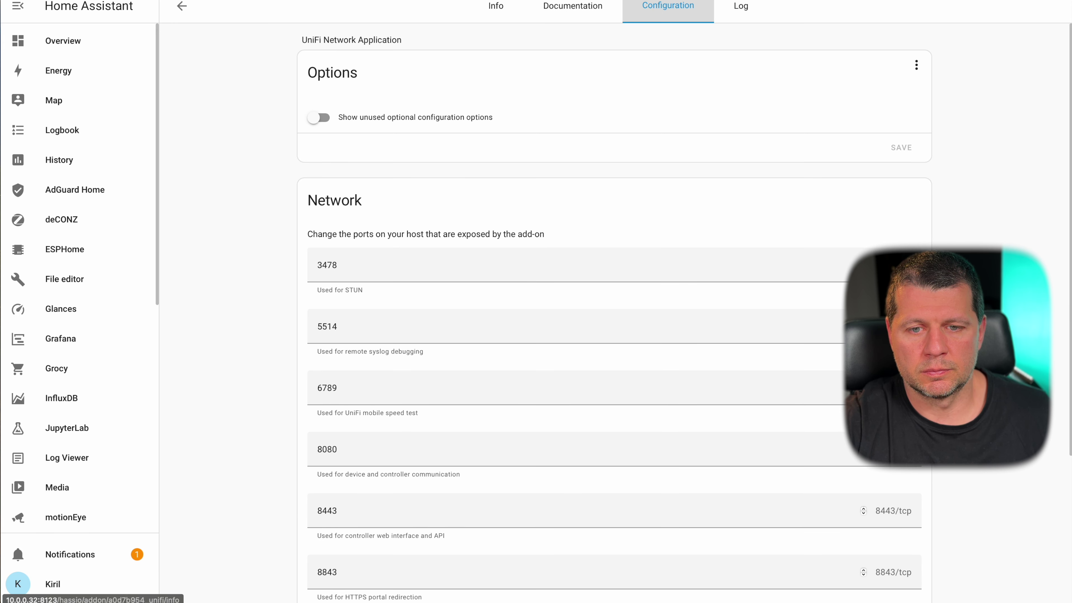
click(496, 5)
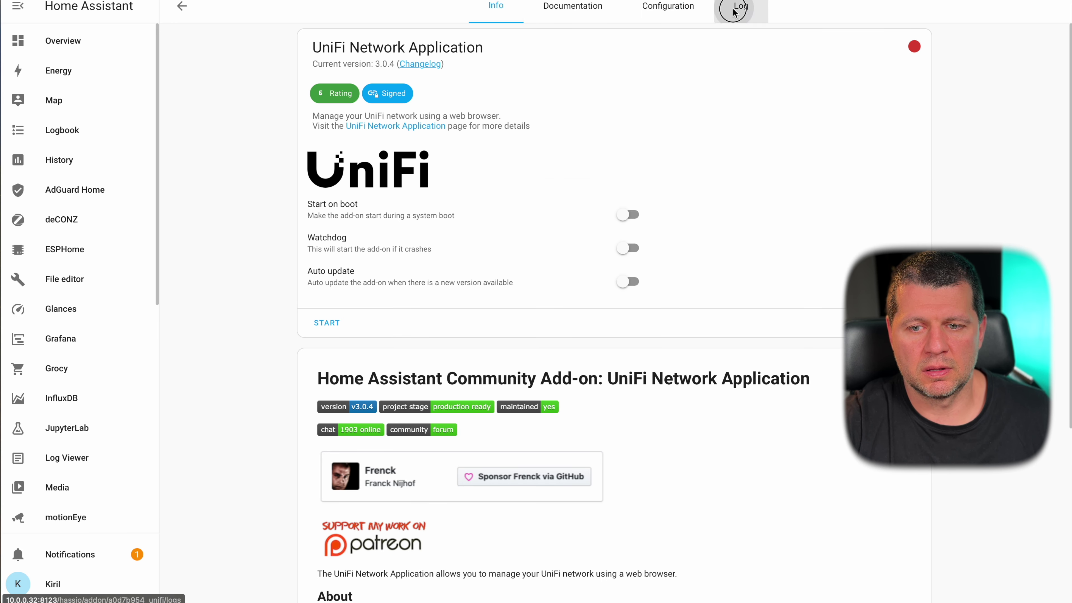
click(740, 6)
click(319, 456)
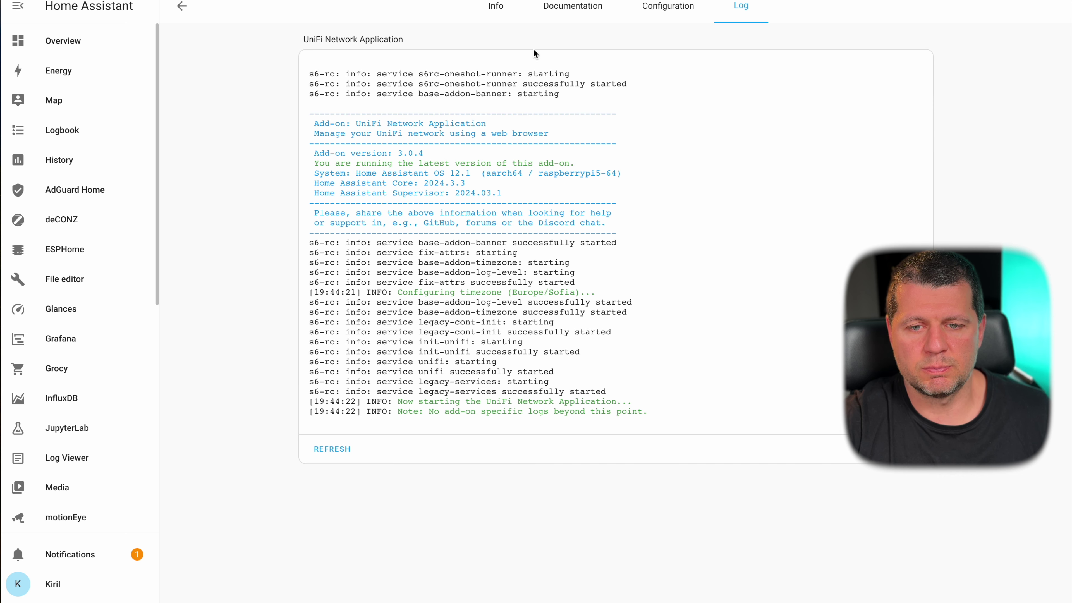
click(497, 8)
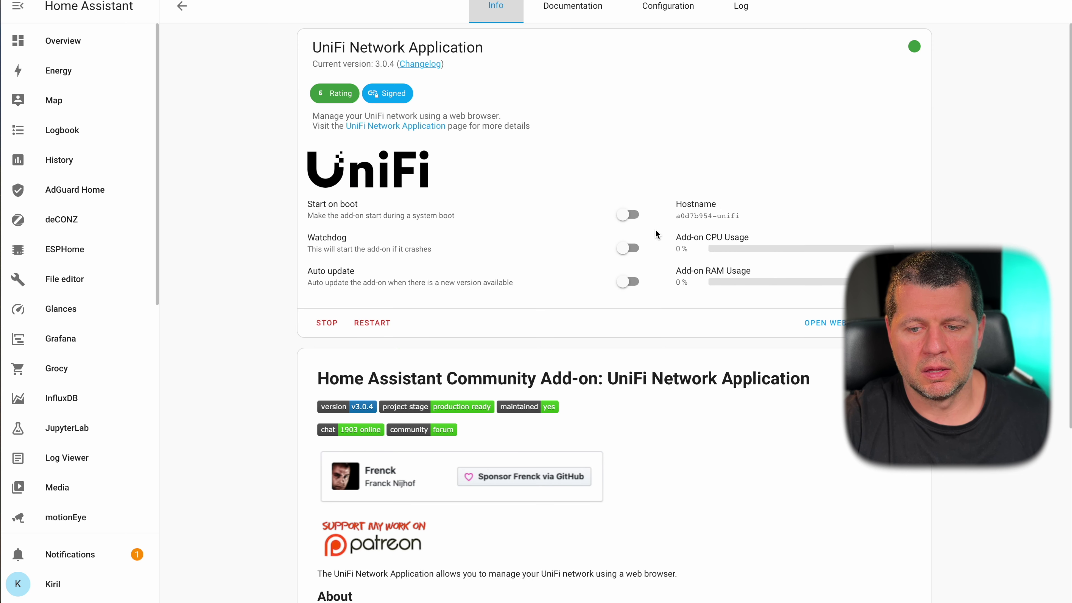
- Open the UniFi web UI and proceed past the certificate warning via Visit Website
click(806, 323)
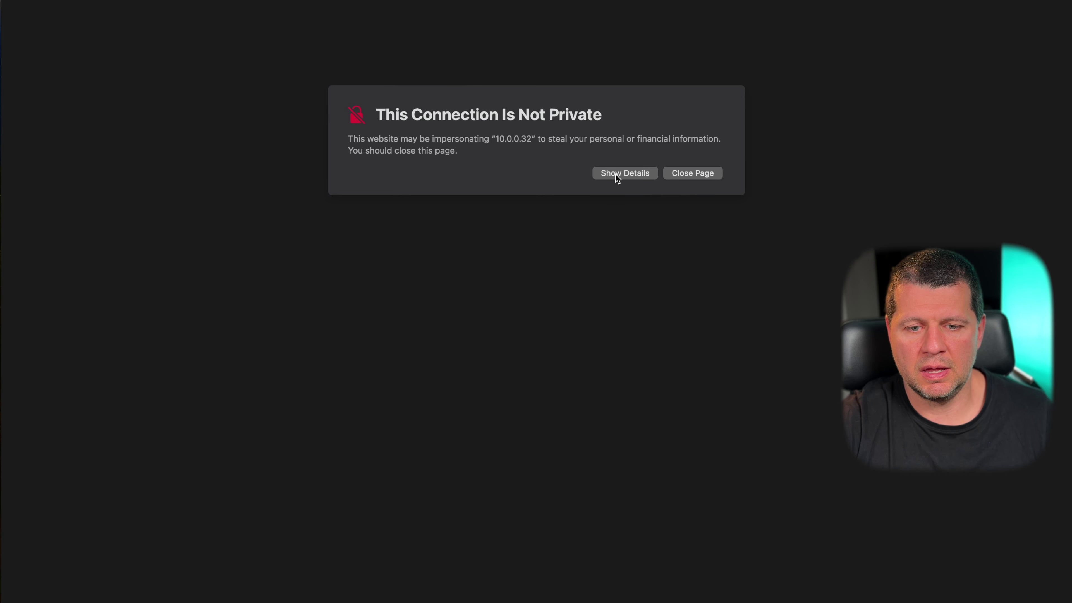
click(616, 173)
click(385, 261)
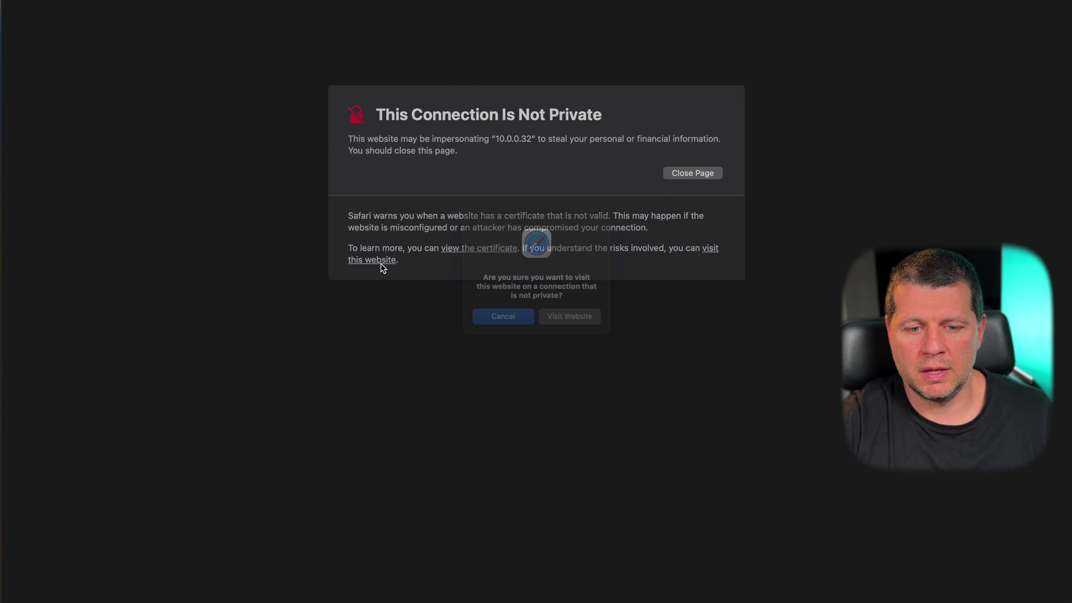
click(559, 322)
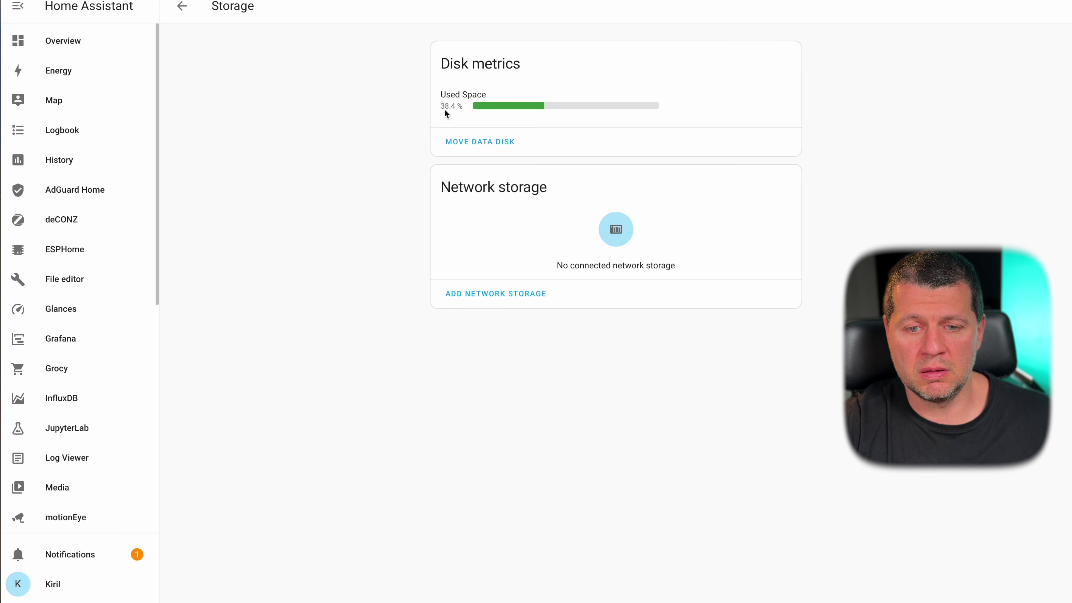
- Read the current disk usage in System Storage: 38.4 % used
mouse_move(444, 108)
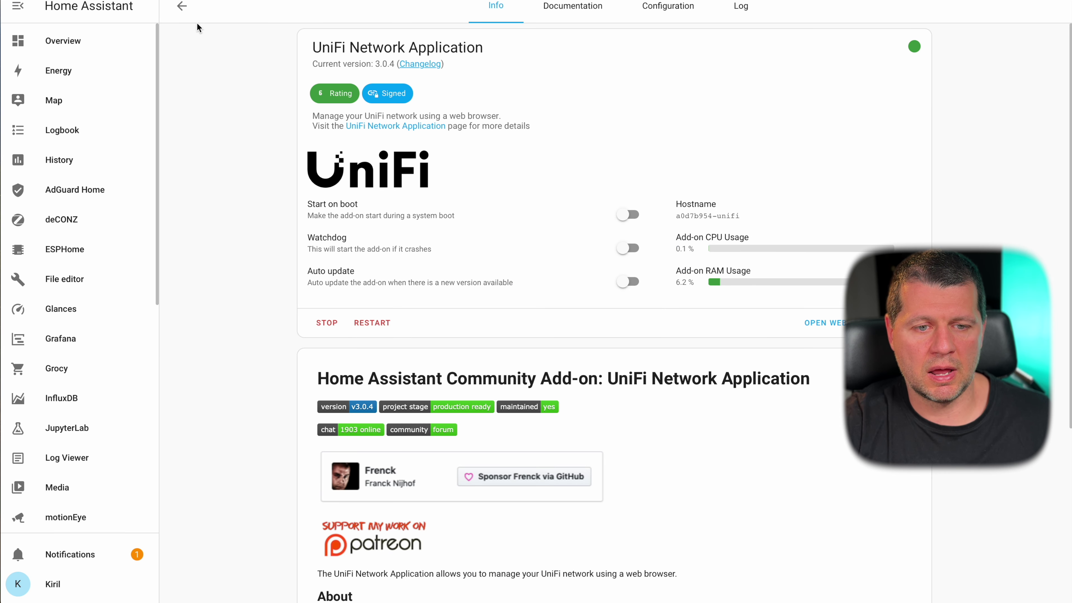
- Find the Uptime Kuma 0.12.0 add-on in the Add-on Store and start installing it
click(183, 7)
scroll(560, 308, down, 8)
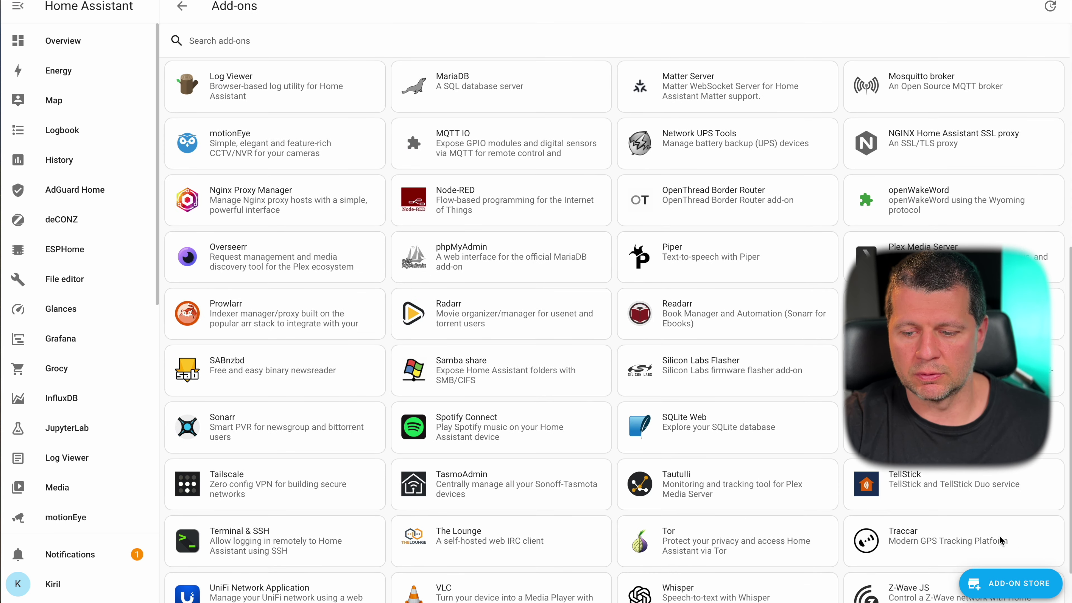
click(1025, 591)
scroll(831, 431, down, 15)
scroll(831, 430, up, 6)
scroll(831, 437, up, 2)
scroll(830, 438, down, 6)
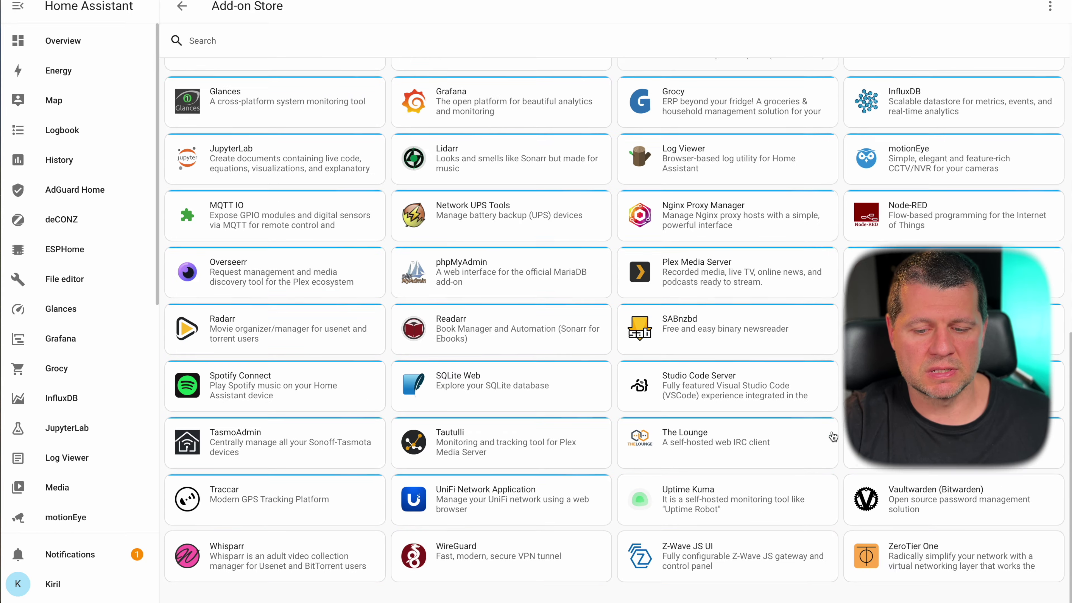
scroll(830, 438, up, 1)
scroll(759, 442, down, 1)
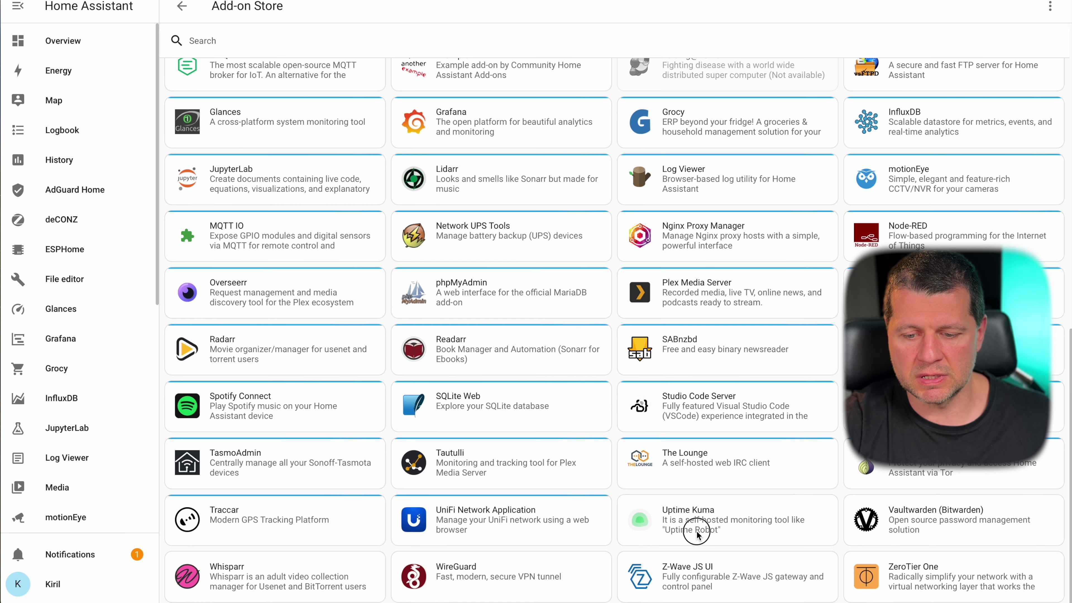
click(717, 518)
click(336, 222)
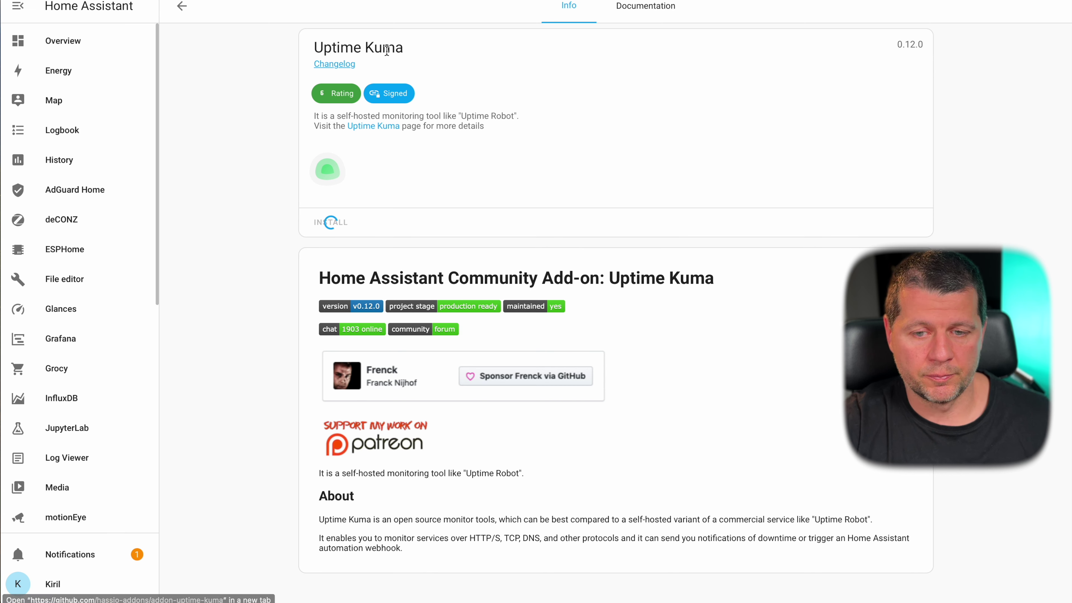
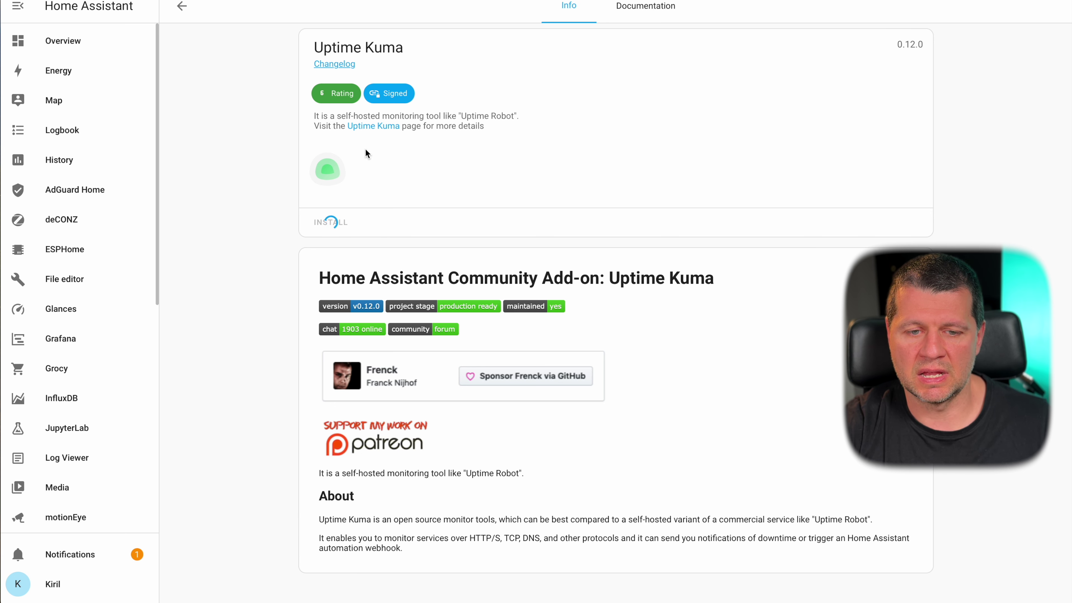
- Read through the Uptime Kuma documentation, then return to its Info page
click(635, 6)
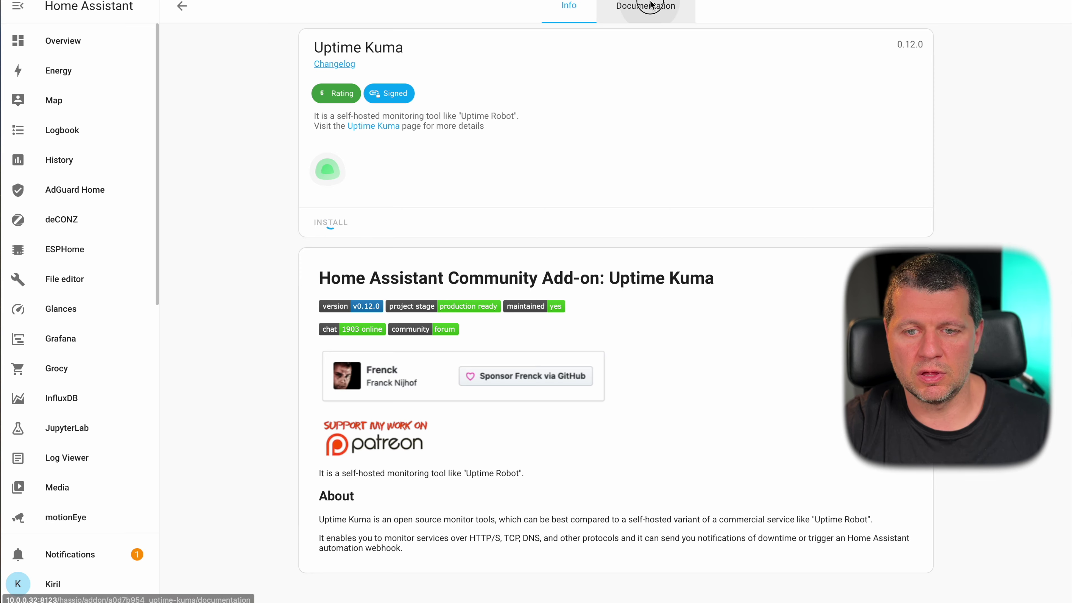
scroll(467, 221, down, 3)
scroll(456, 266, up, 3)
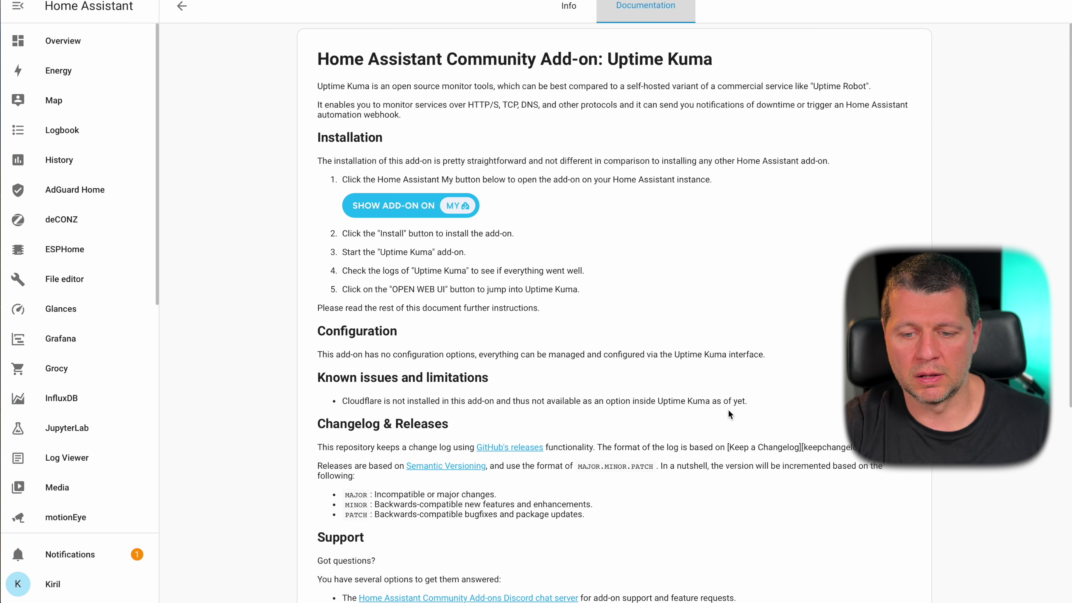
click(568, 7)
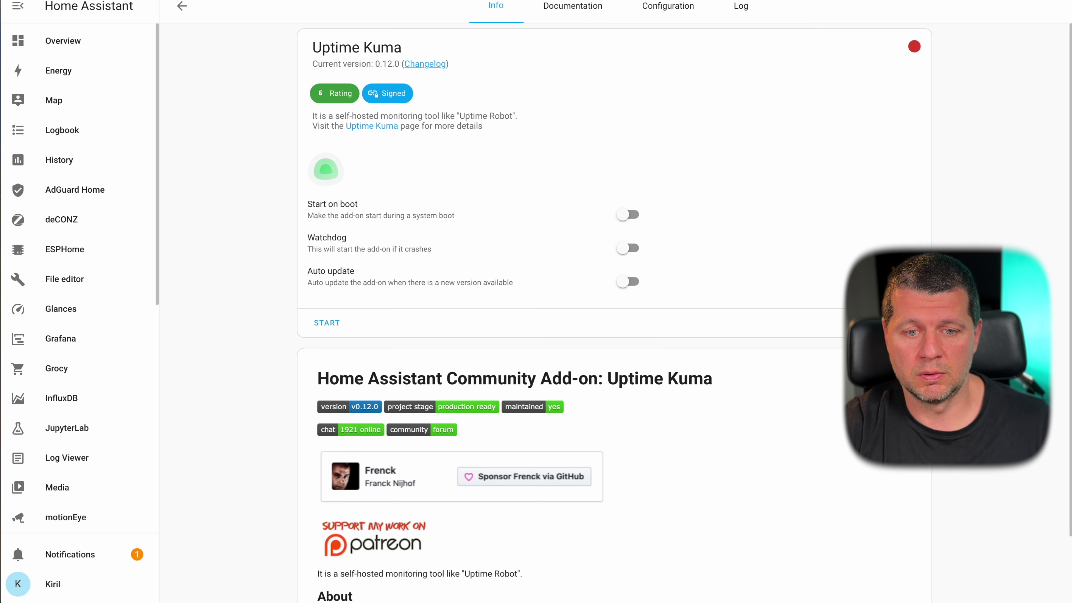
- Enable Start on boot, Watchdog and Auto update, and review Uptime Kuma's network port settings
click(627, 214)
click(627, 248)
click(628, 282)
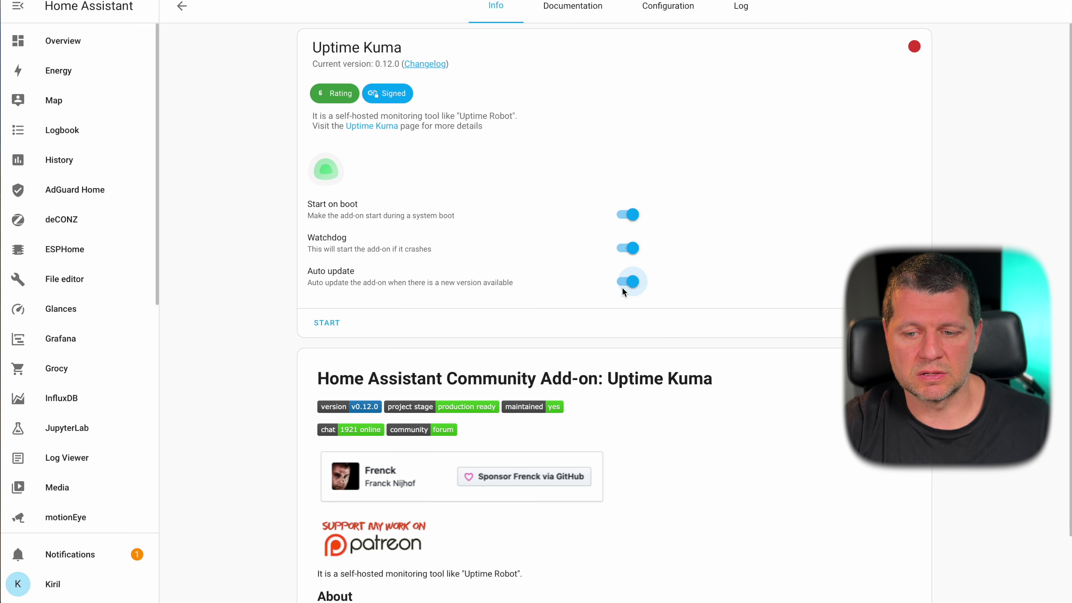
click(664, 7)
click(488, 13)
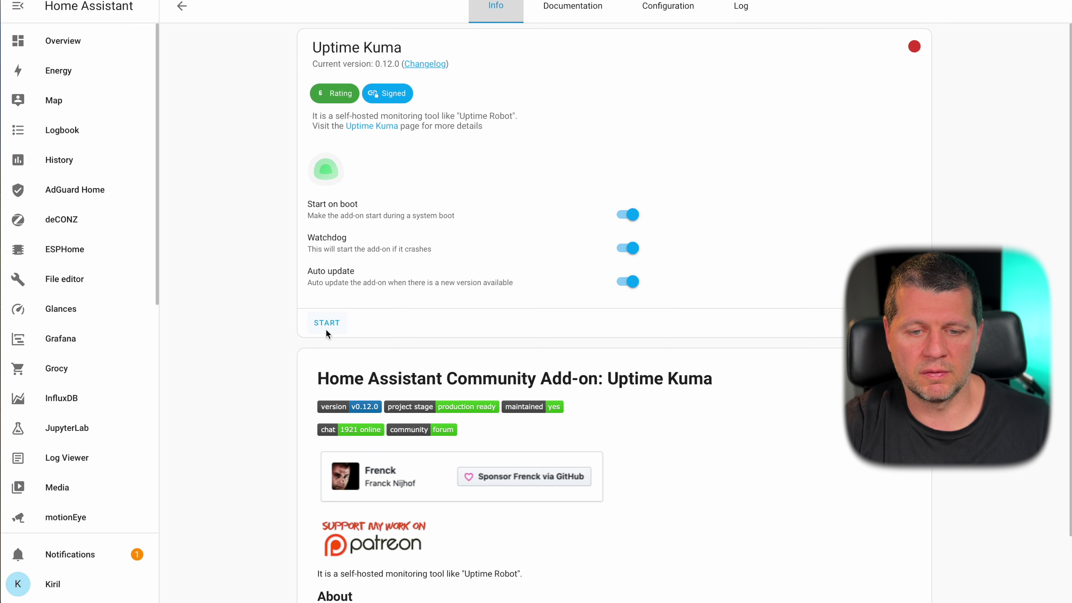
click(671, 16)
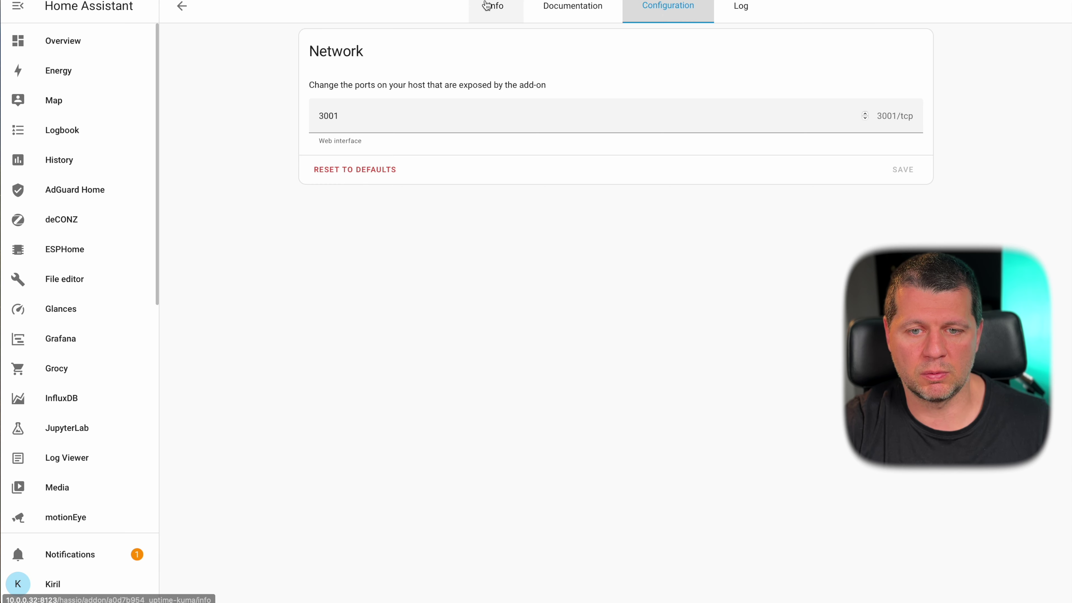
click(495, 8)
- Start Uptime Kuma and confirm the log shows the server listening on port 3001
click(331, 324)
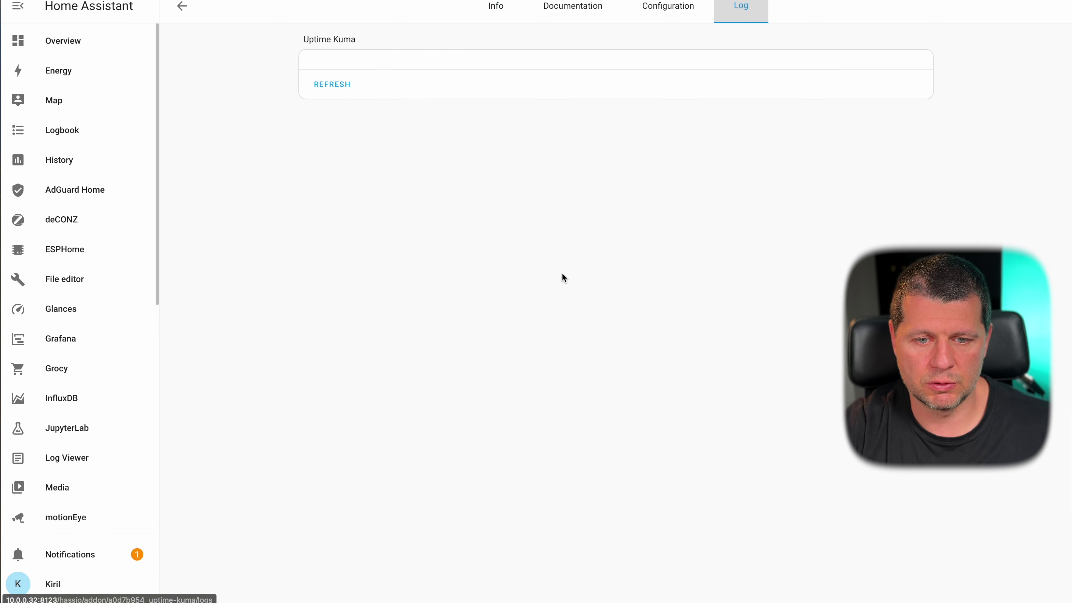
click(329, 84)
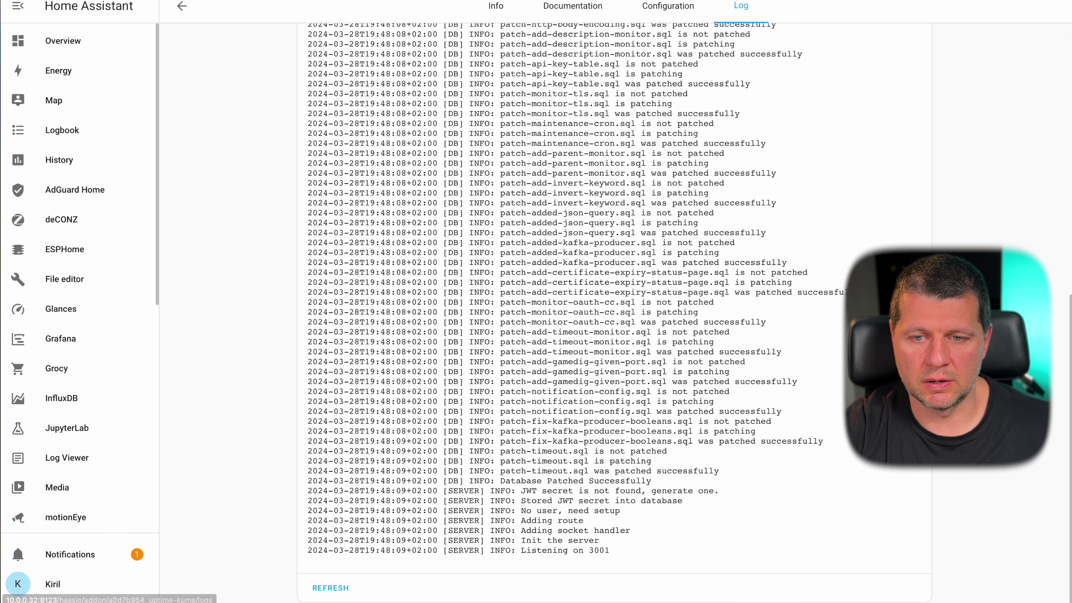
click(490, 17)
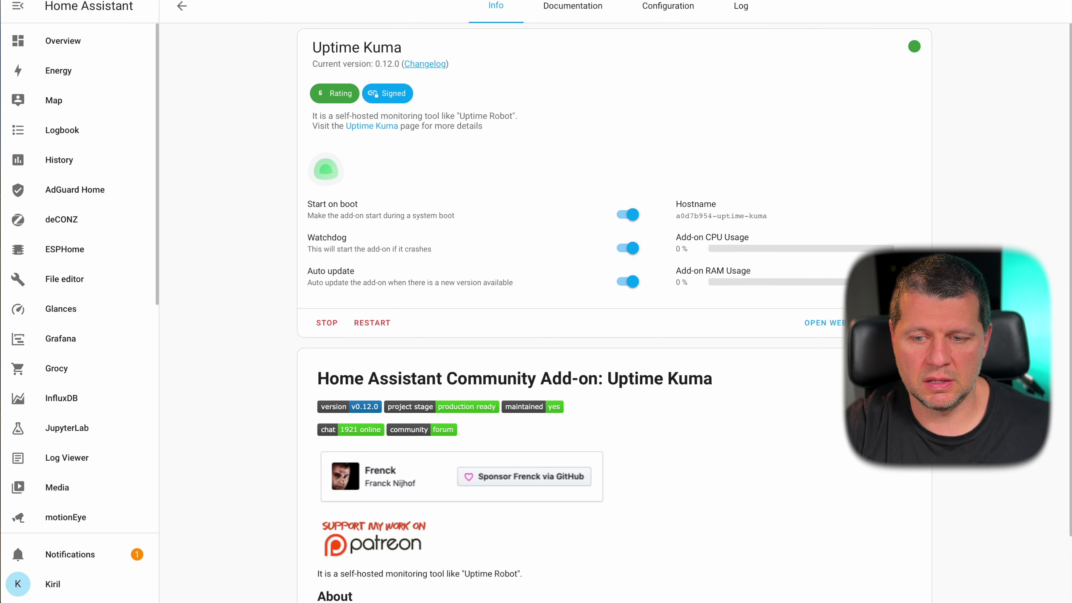
- In the Uptime Kuma web UI, create the admin account with a username and password, then open Add New Monitor
click(826, 322)
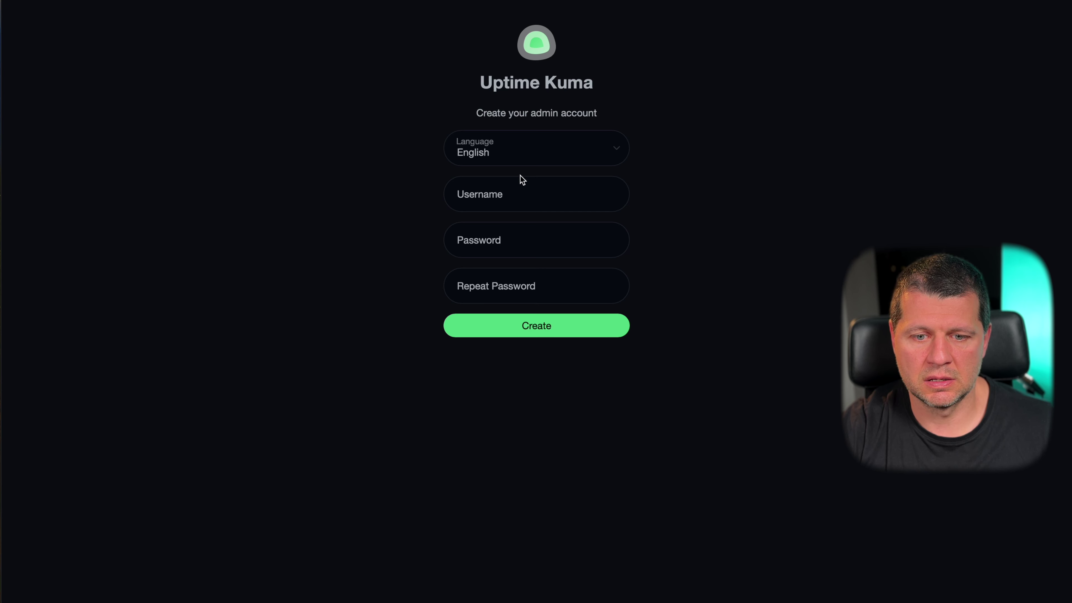
click(499, 200)
text(sub)
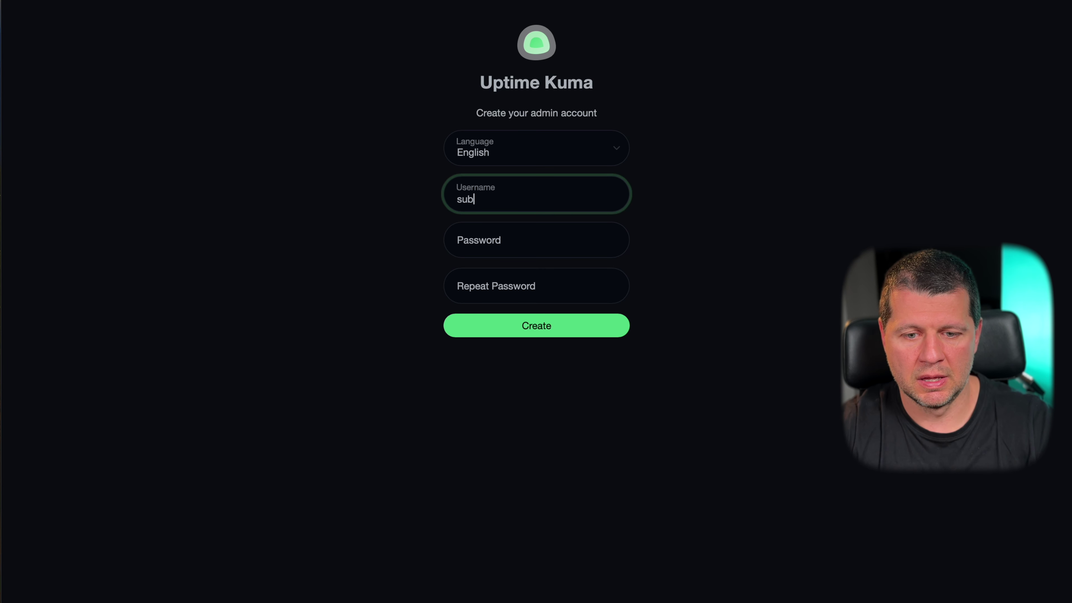
text(scrive)
key(Tab)
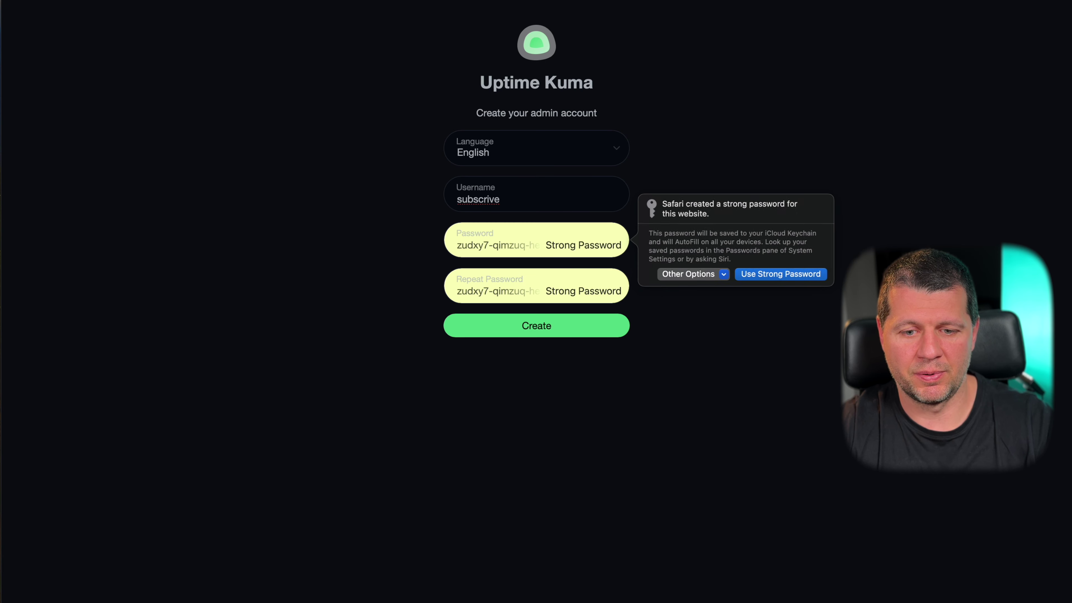
click(515, 203)
key(BackSpace)
key(BackSpace)
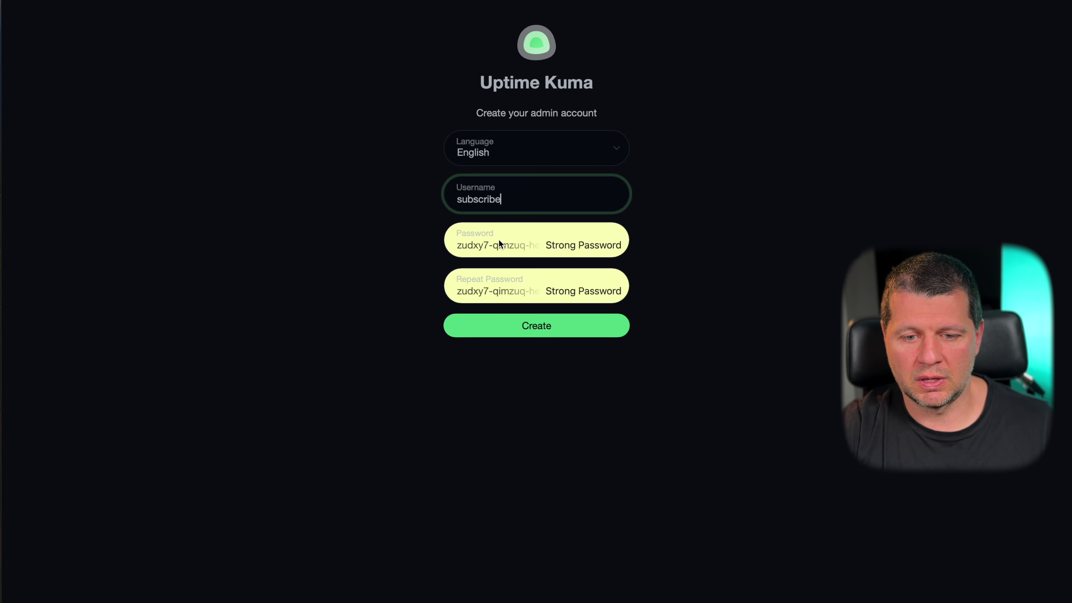
click(498, 328)
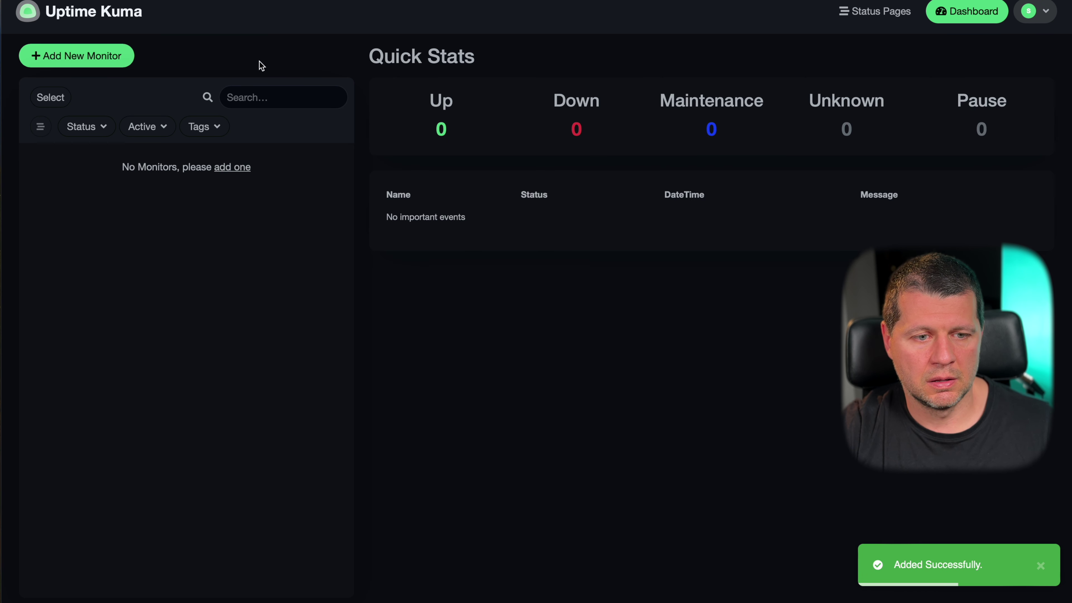
click(108, 62)
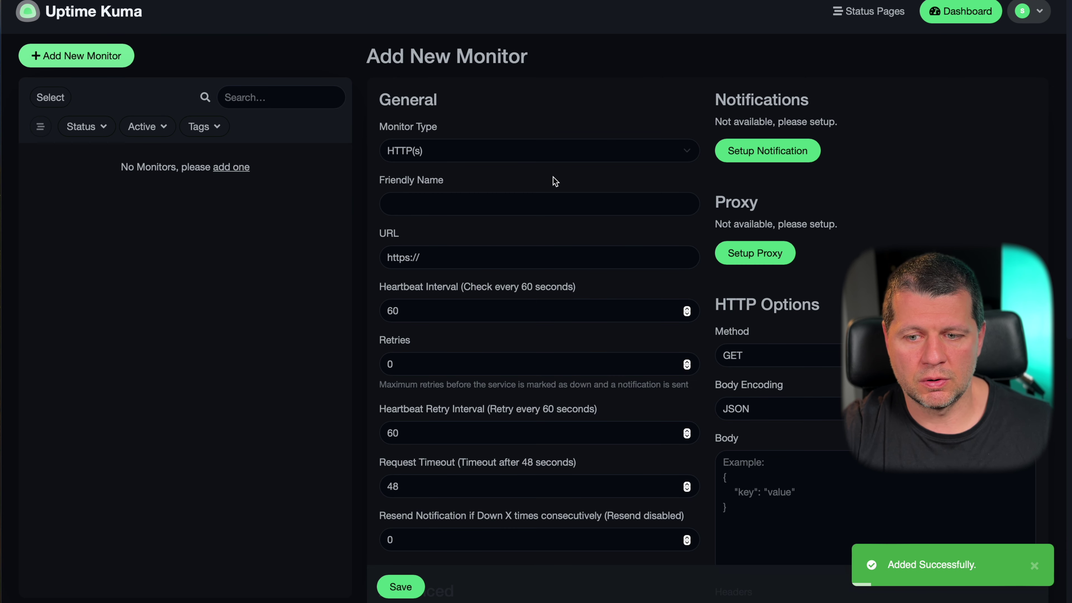
- Set the monitor type to Ping and enter hostname 10.0.0.32
click(444, 158)
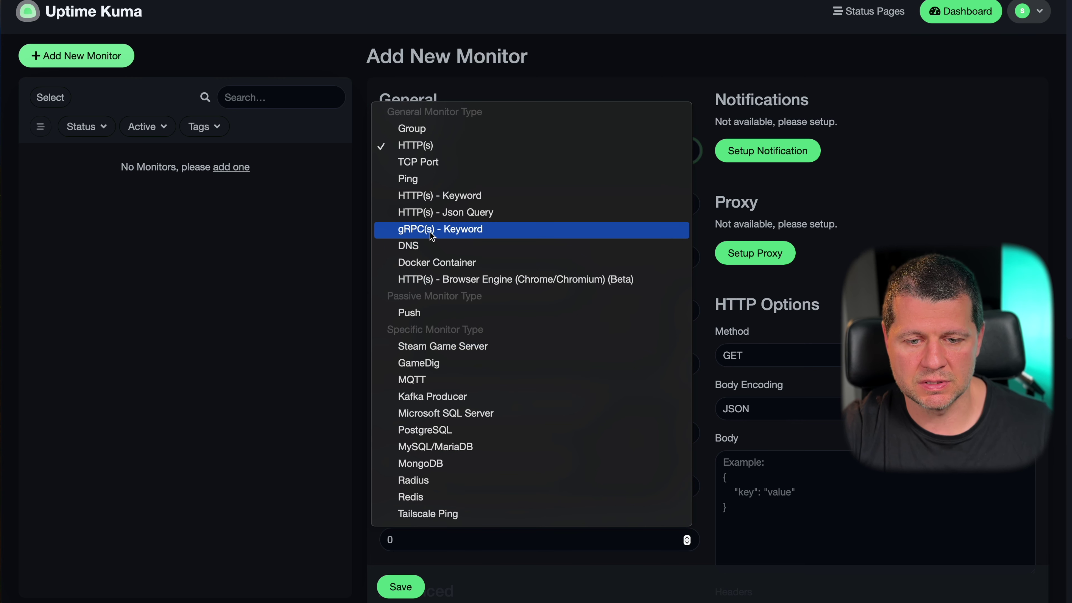
click(429, 181)
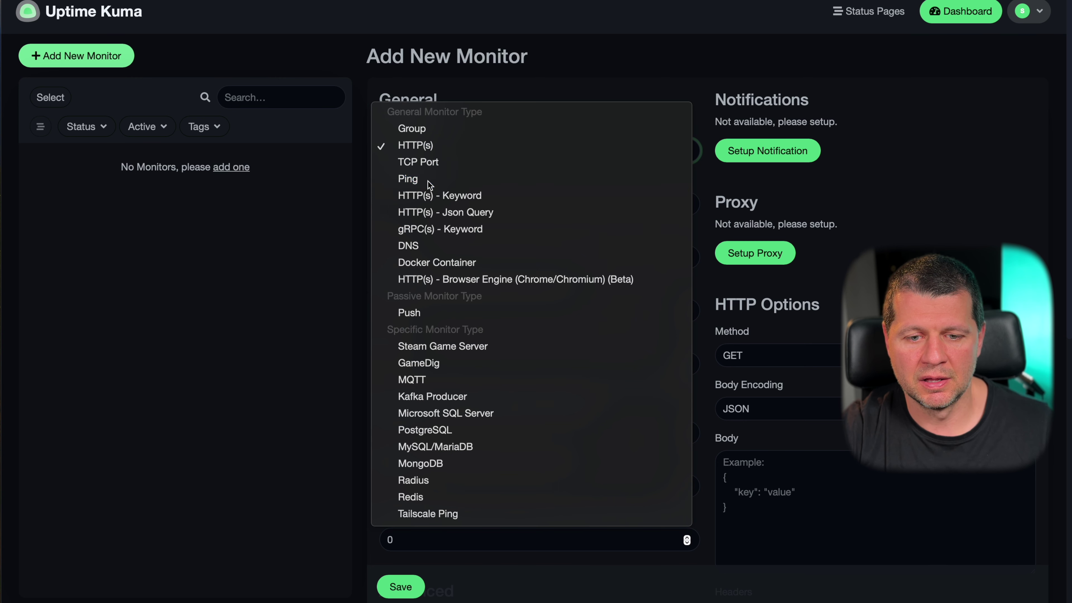
click(429, 211)
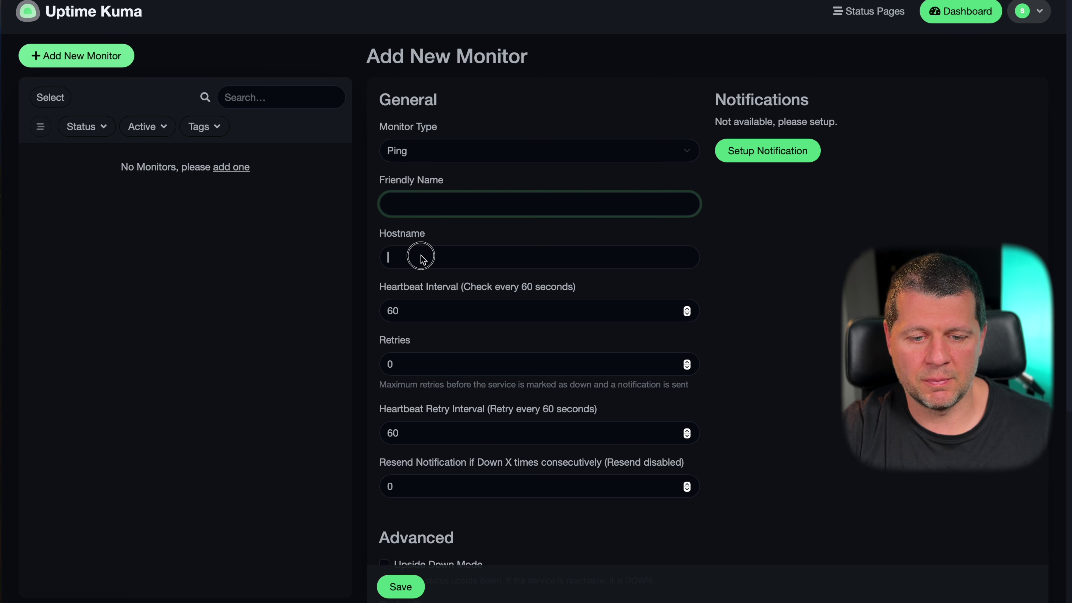
click(427, 204)
click(419, 254)
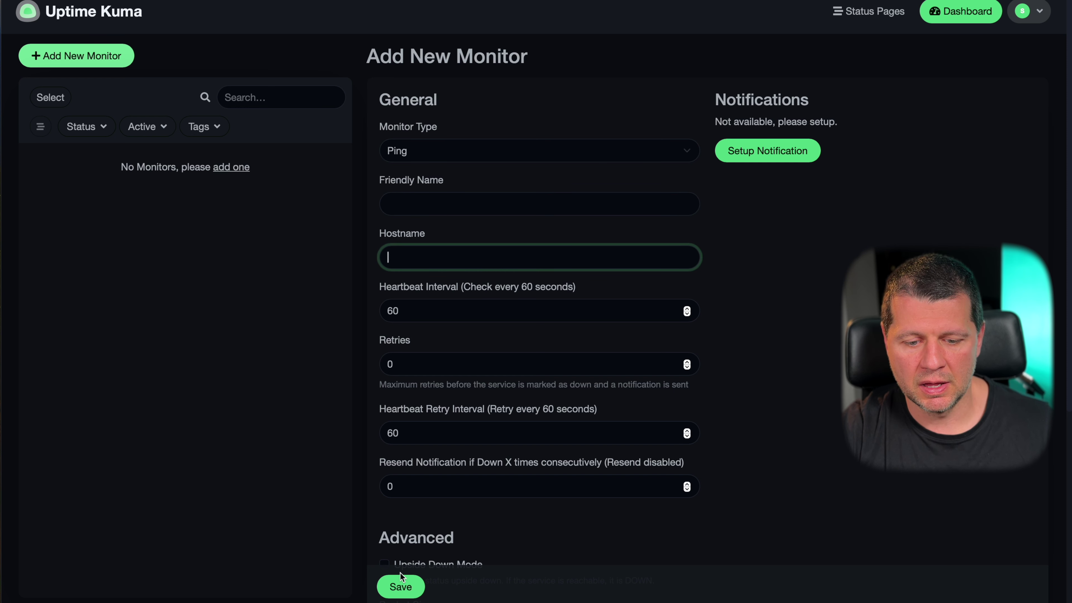
text(10.0.0.32)
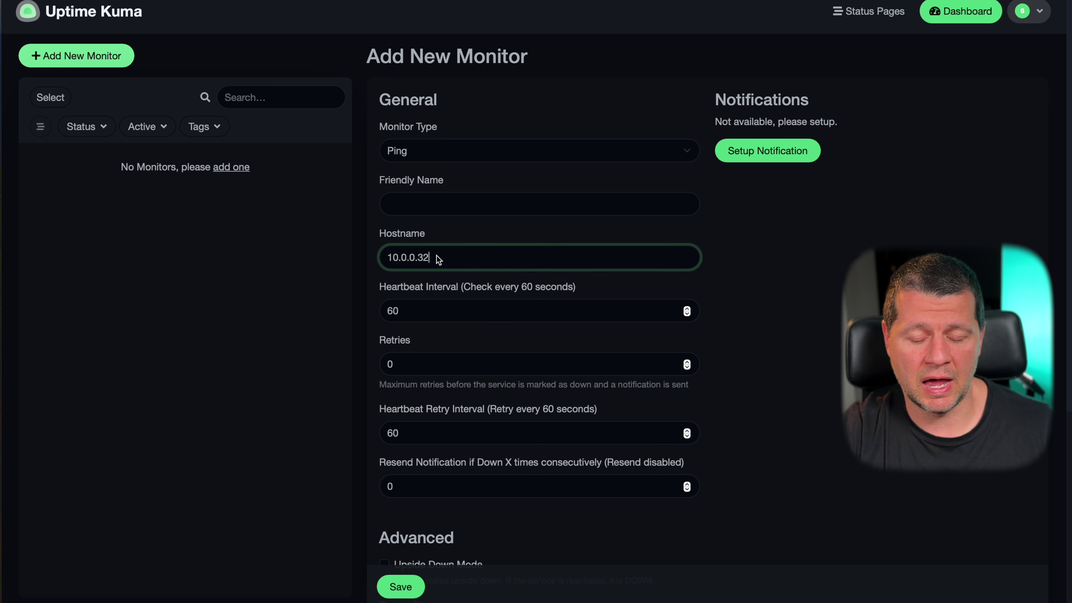
scroll(400, 542, down, 4)
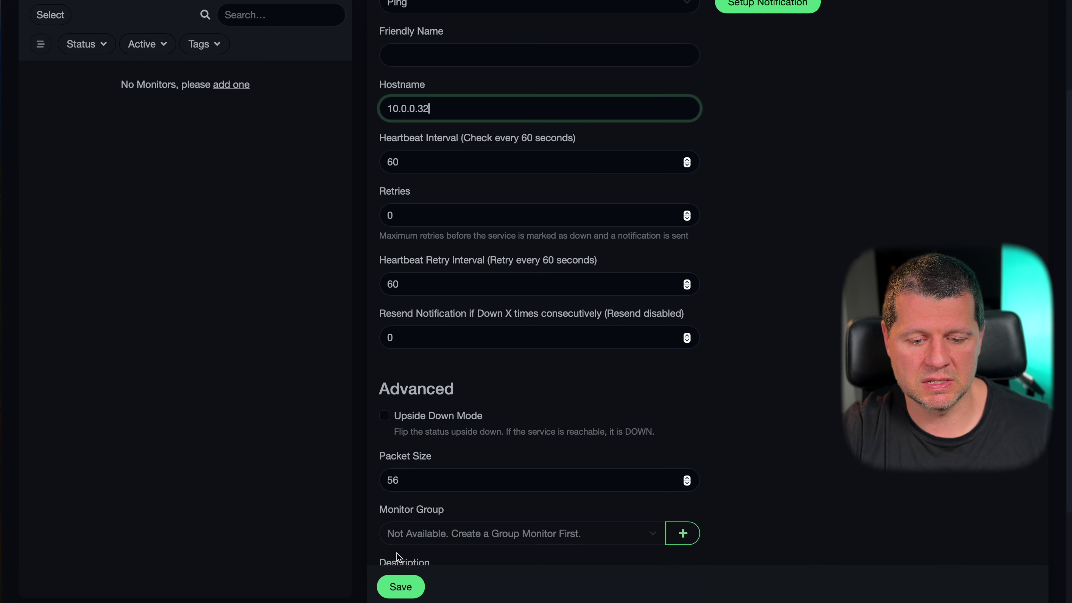
scroll(421, 459, down, 4)
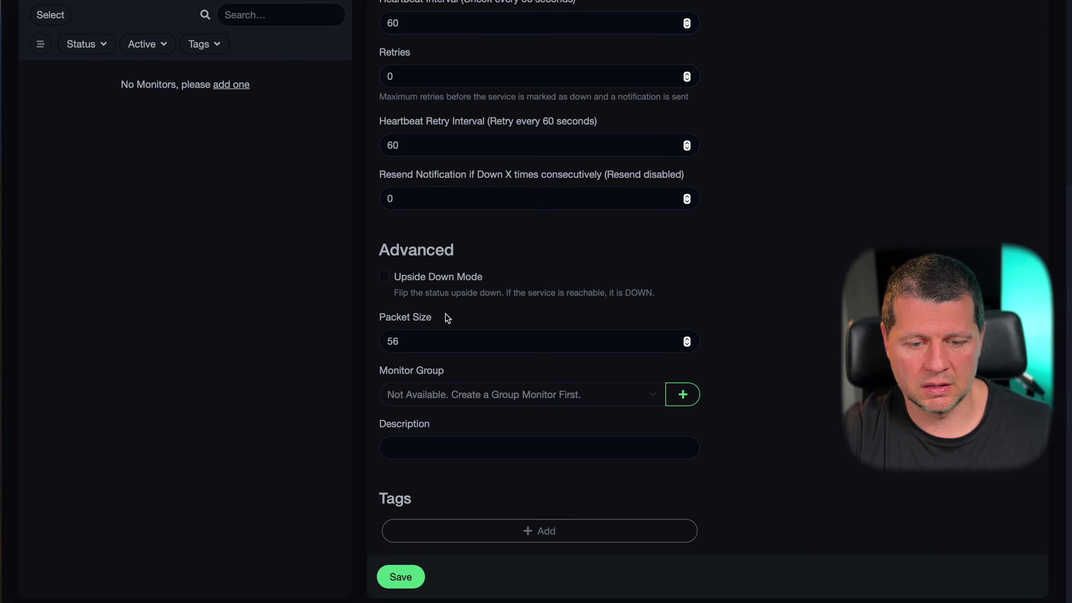
scroll(447, 318, up, 5)
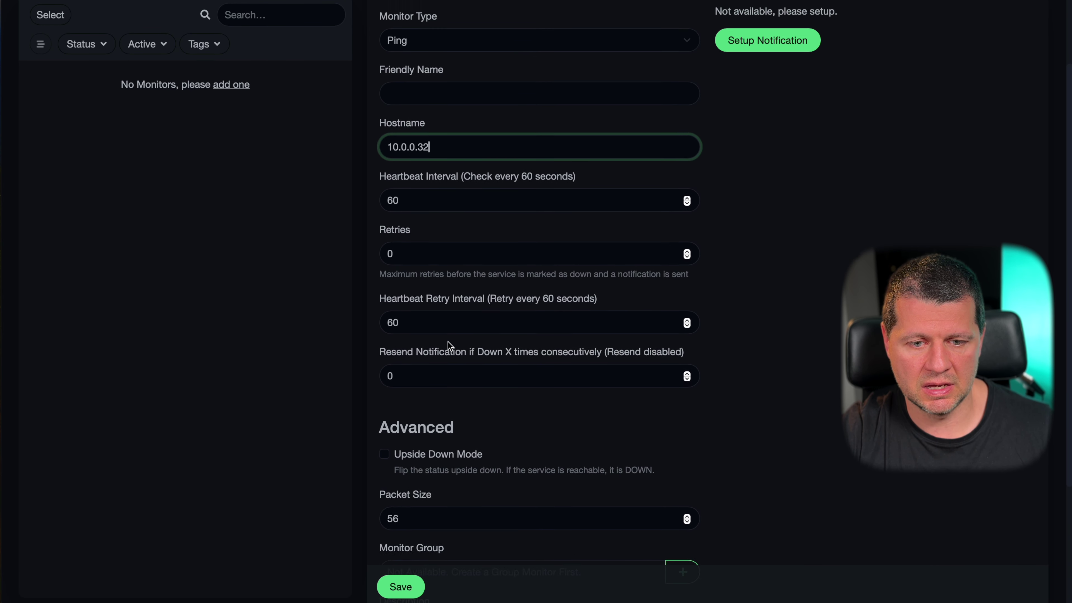
- Name the monitor 'rpi5 HA' and save it, confirming it reports Up
click(401, 589)
scroll(495, 159, up, 1)
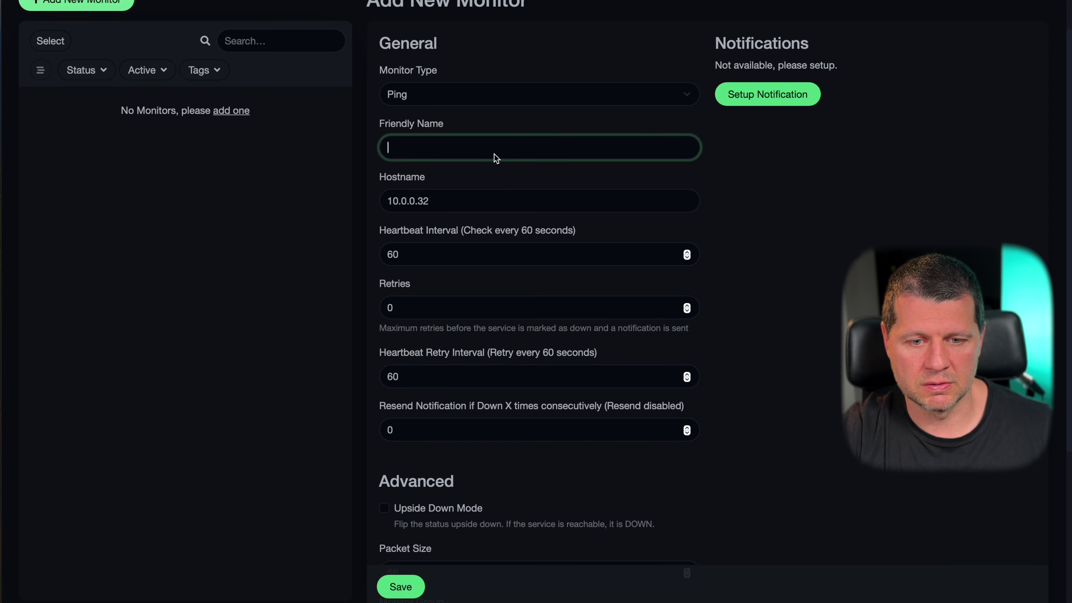
scroll(496, 159, up, 1)
text(r)
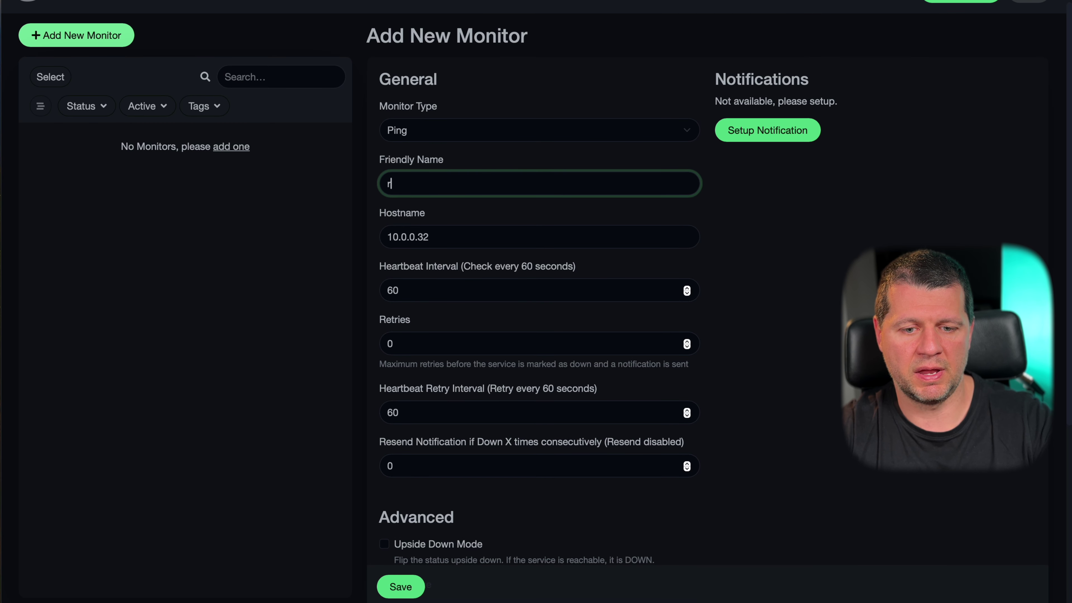
text(pi5 HA)
click(400, 590)
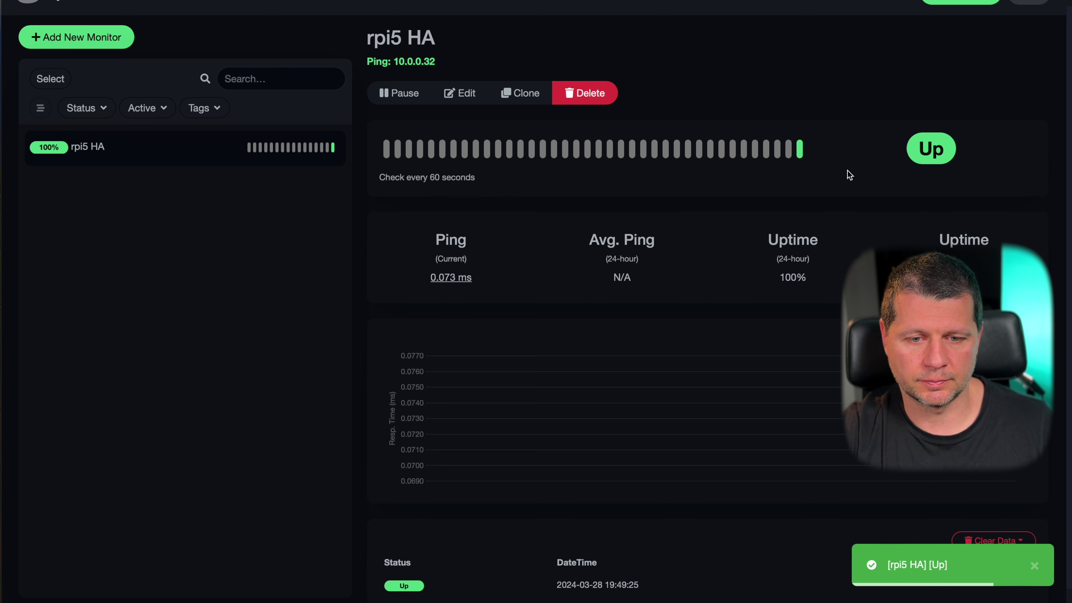
scroll(696, 270, down, 1)
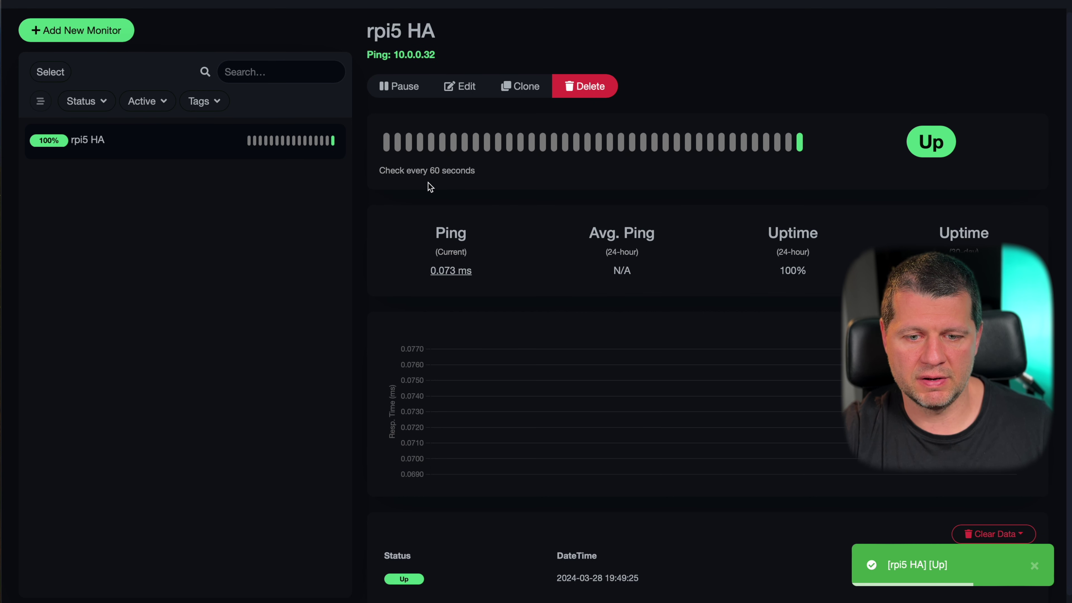
scroll(457, 252, down, 1)
scroll(622, 362, up, 2)
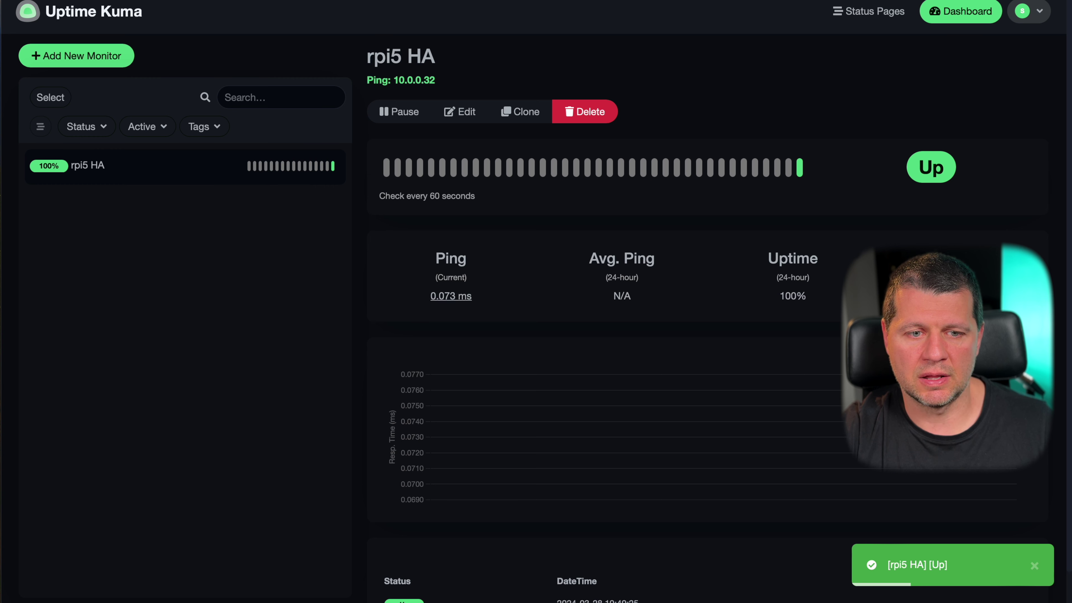
- Find the Vaultwarden (Bitwarden) add-on in the Home Assistant Add-on Store and install it
click(567, 1)
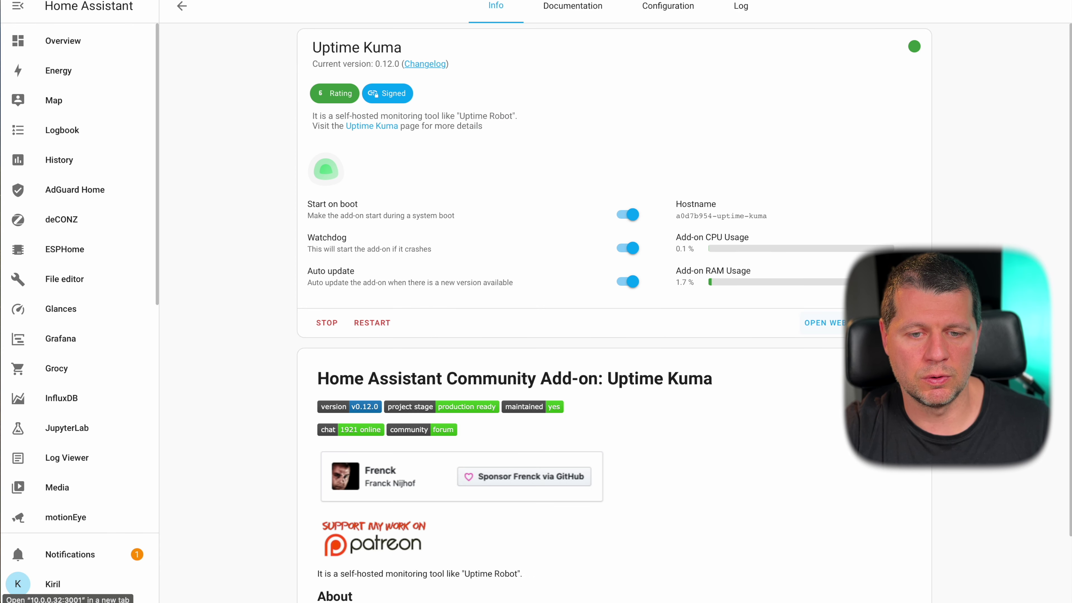
click(181, 6)
scroll(574, 301, down, 10)
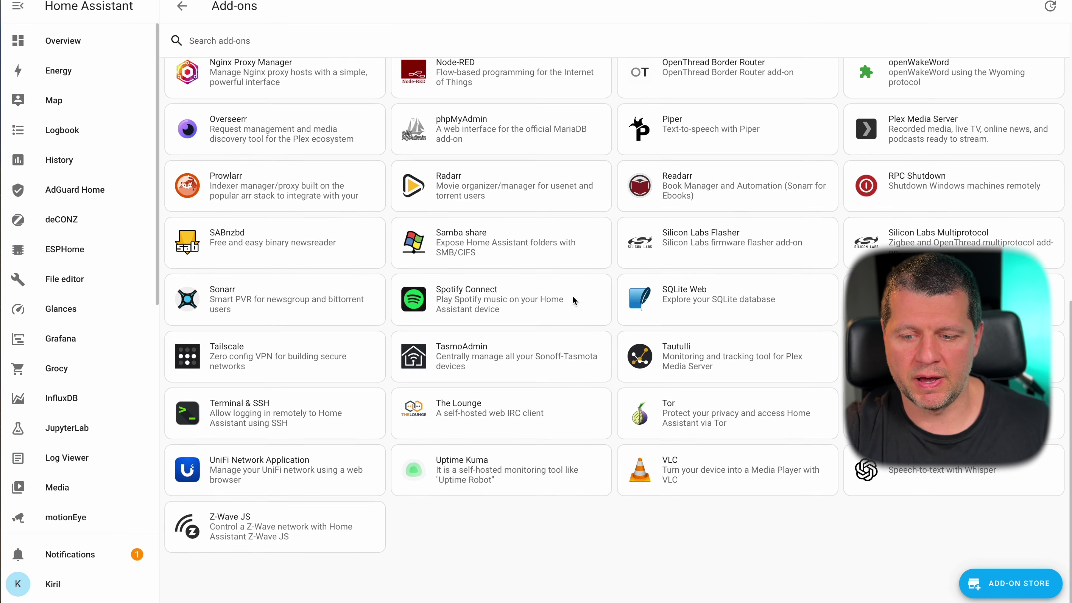
click(1000, 572)
scroll(738, 359, down, 10)
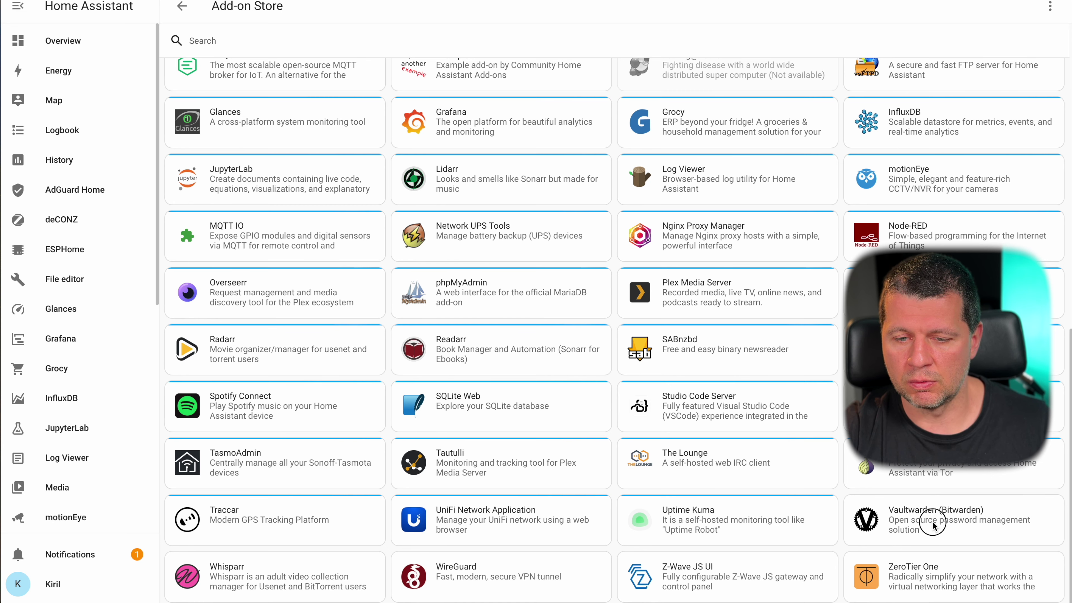
click(932, 523)
click(329, 219)
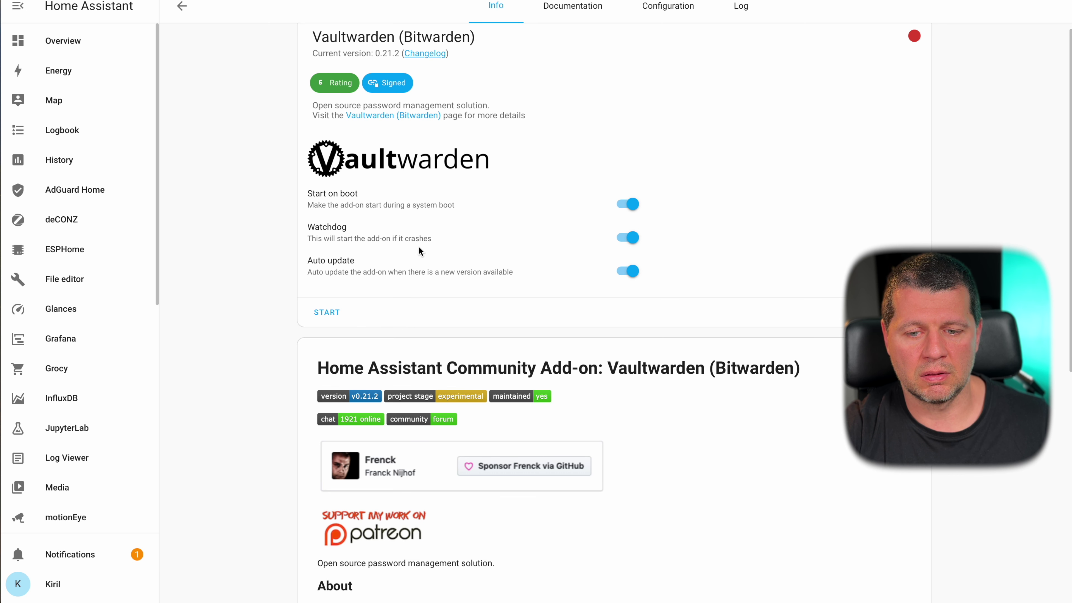
- Start Vaultwarden and try its web UI at 10.0.0.32:7277, which fails to load
click(325, 321)
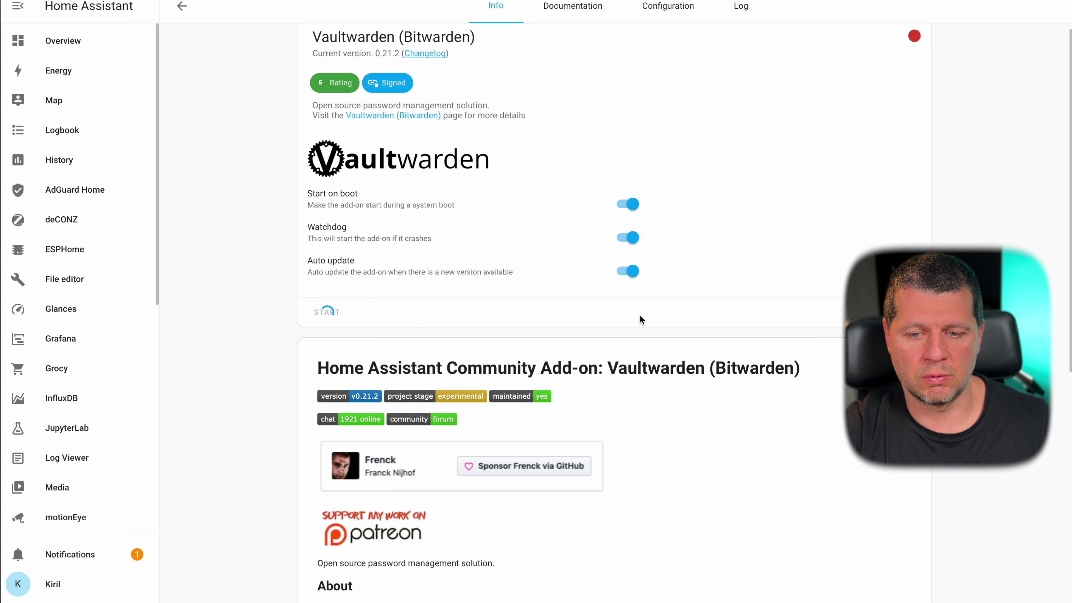
scroll(834, 307, down, 10)
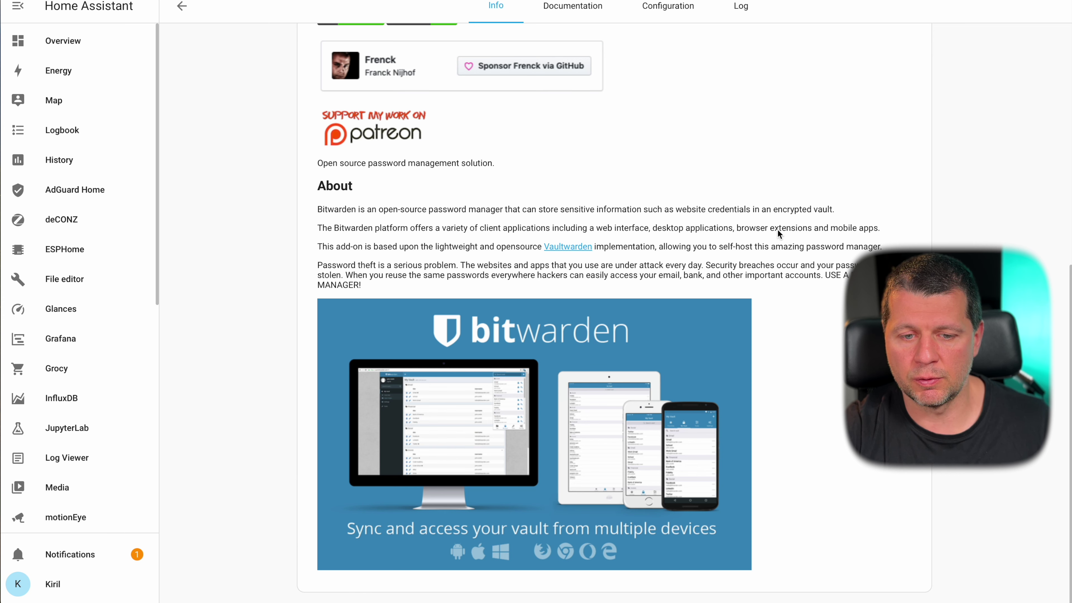
scroll(550, 232, up, 10)
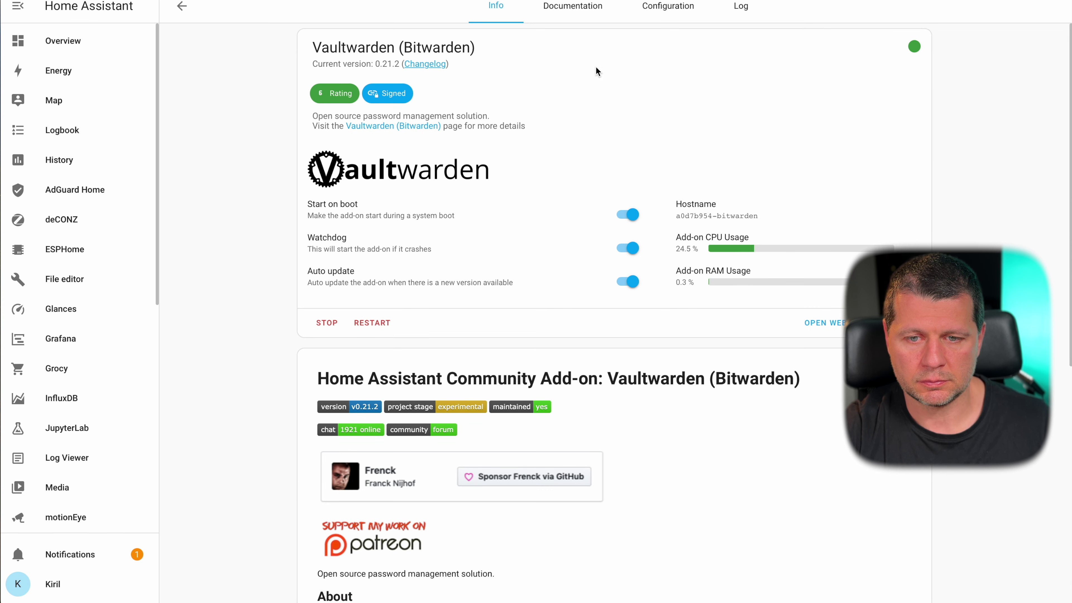
click(820, 323)
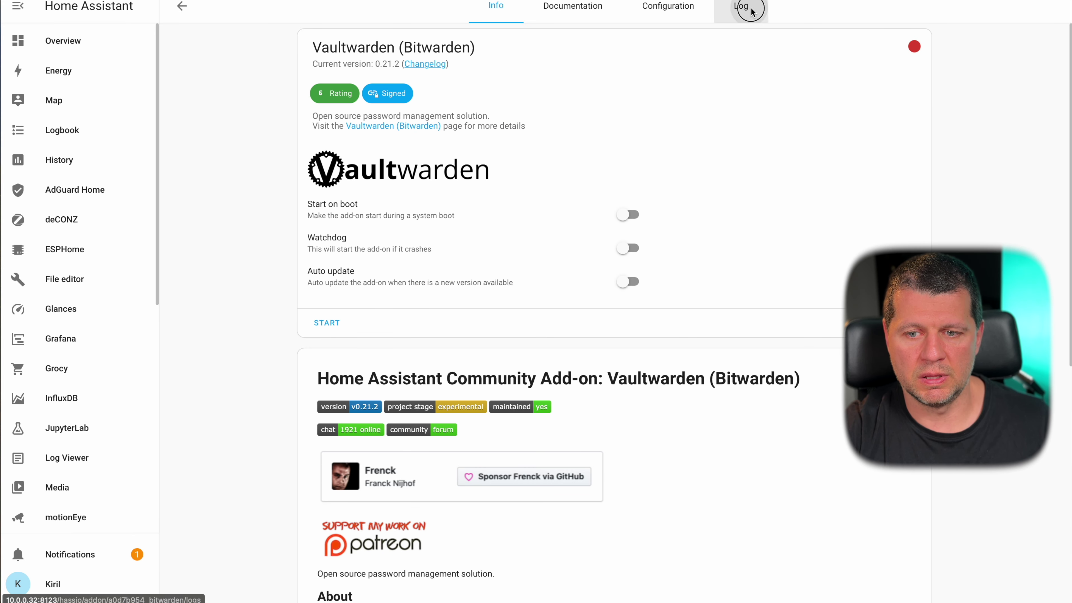
click(743, 8)
- After checking the log, turn off Vaultwarden's SSL option, restart it, and reopen its web UI
scroll(653, 291, down, 12)
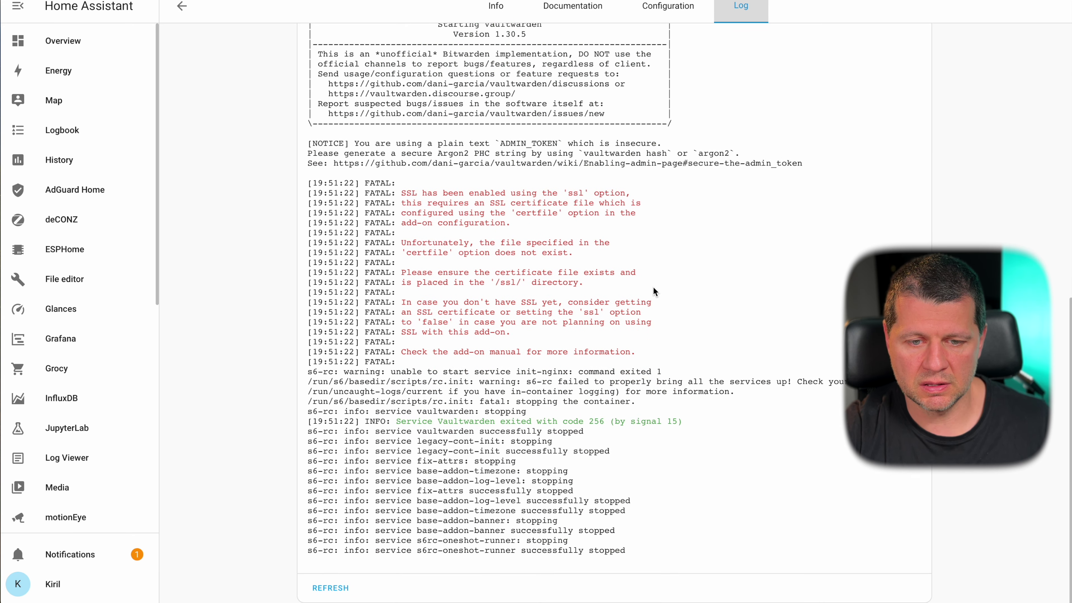
scroll(611, 37, up, 6)
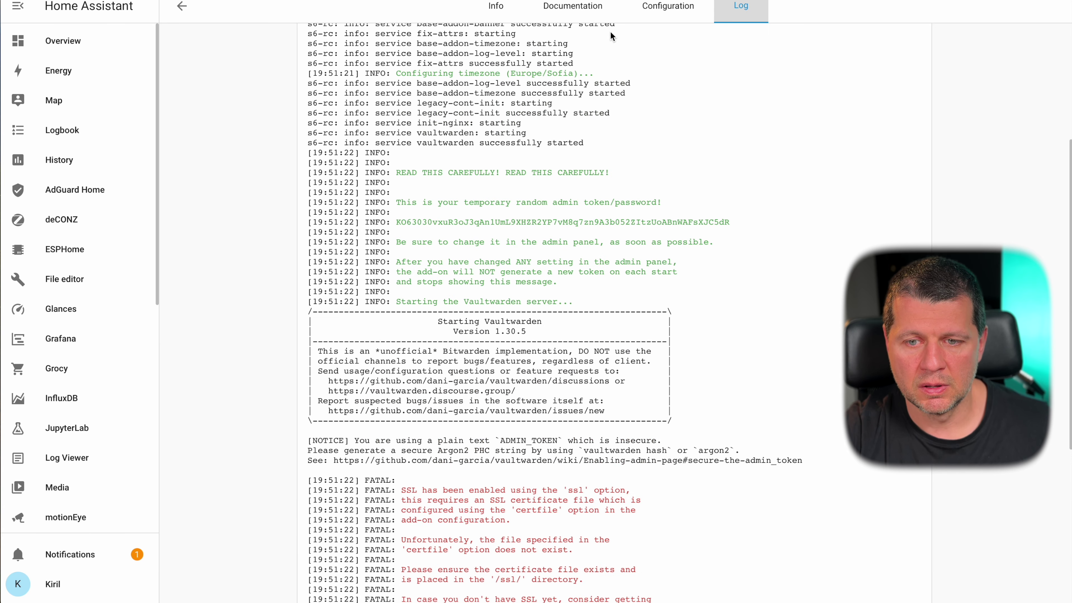
click(641, 20)
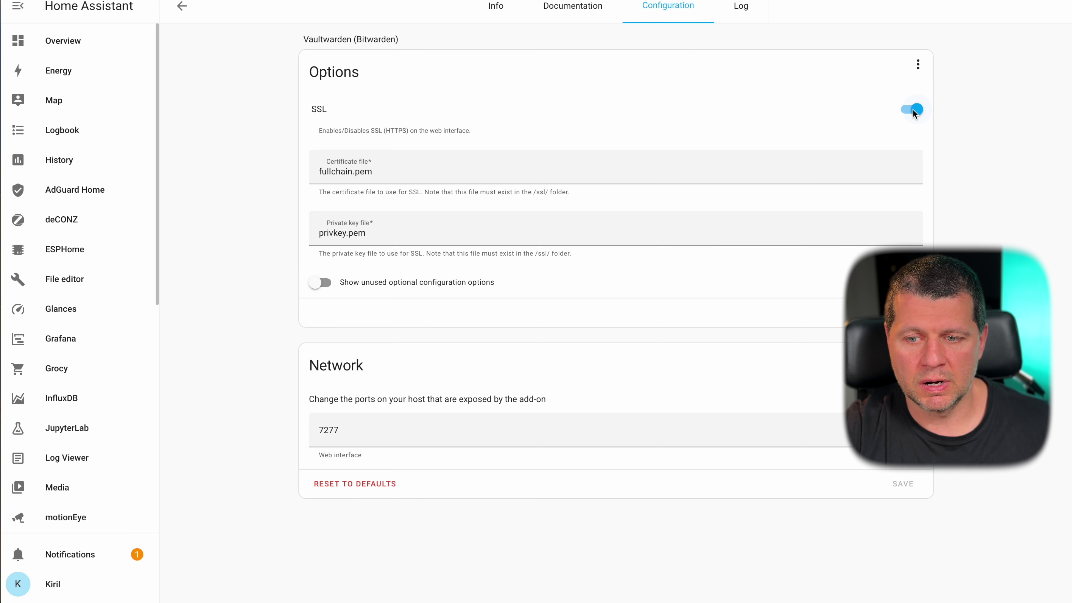
click(913, 111)
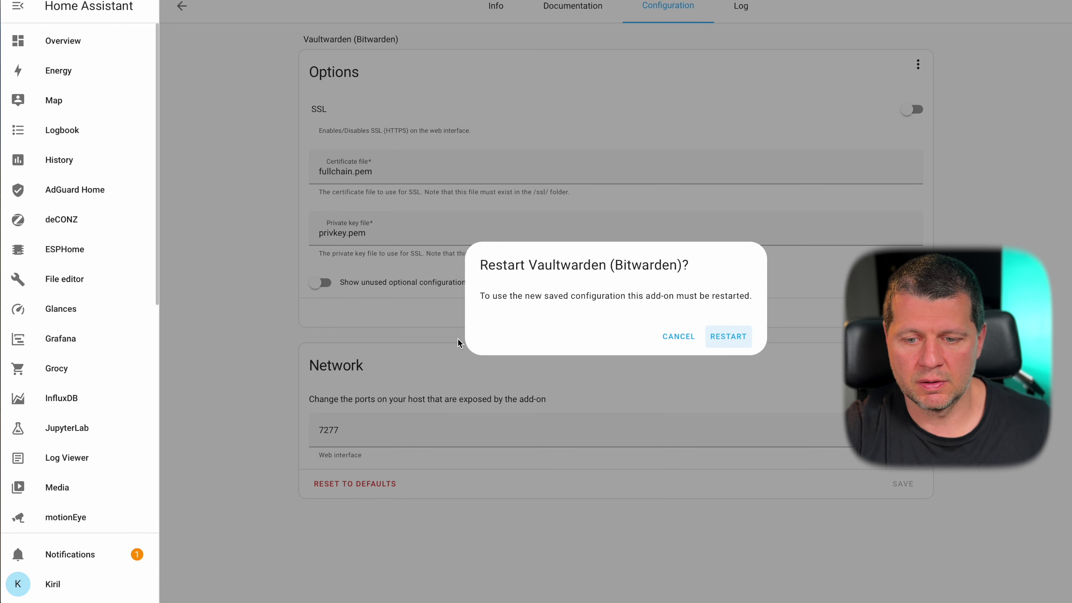
click(710, 340)
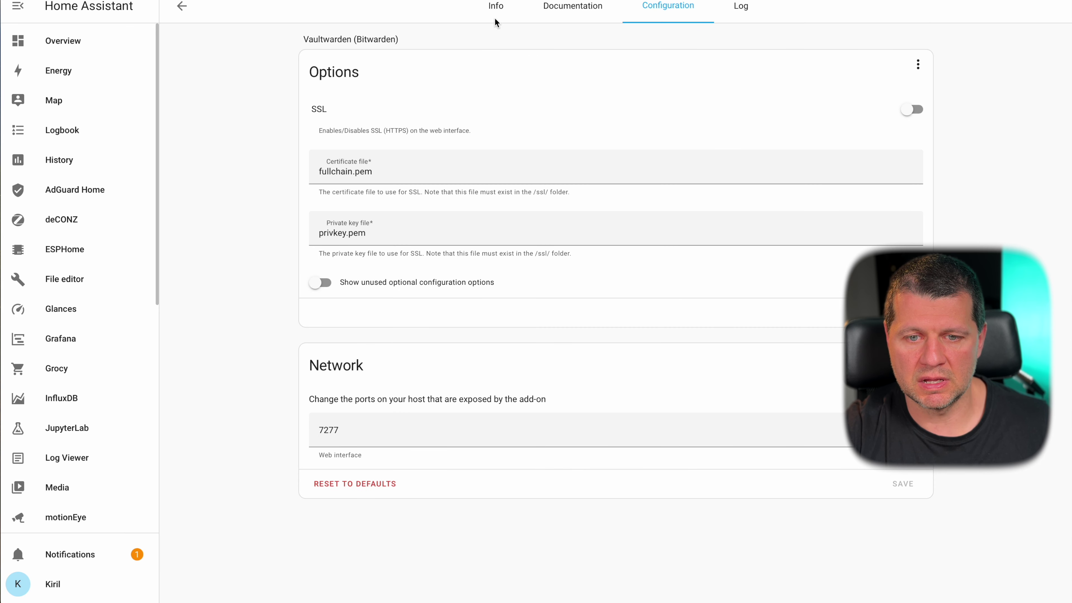
click(496, 21)
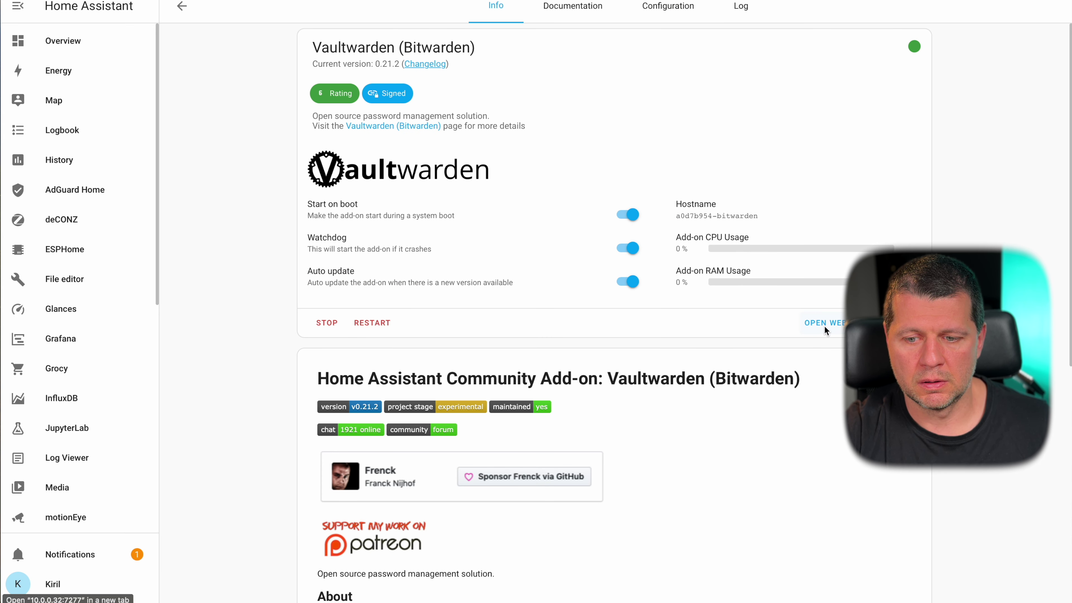
click(824, 325)
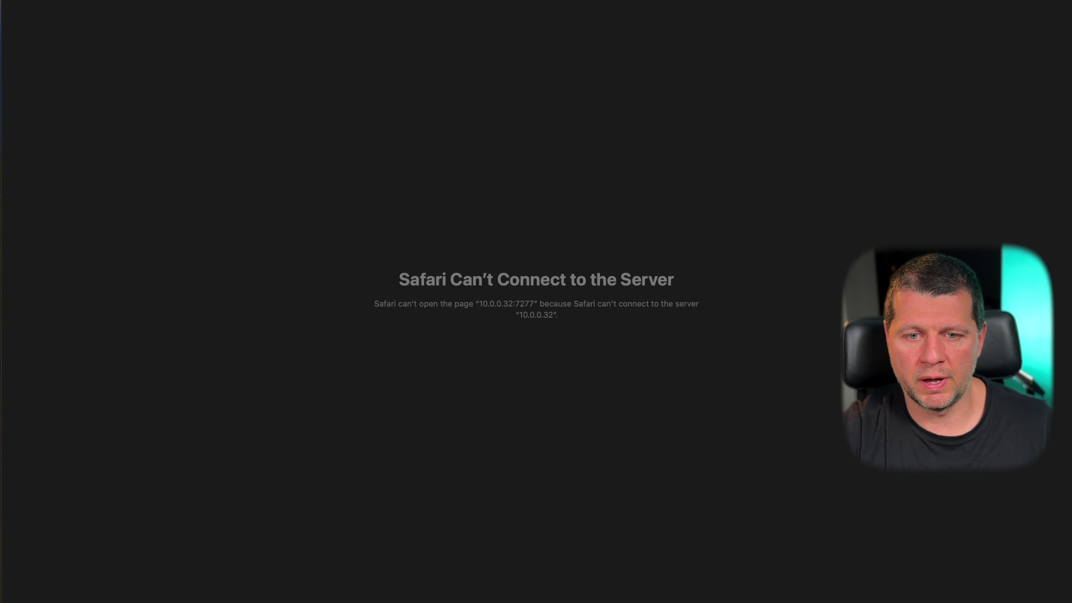
- Reload Vaultwarden, open the create-account form, and enter the account's email and name
key(super+r)
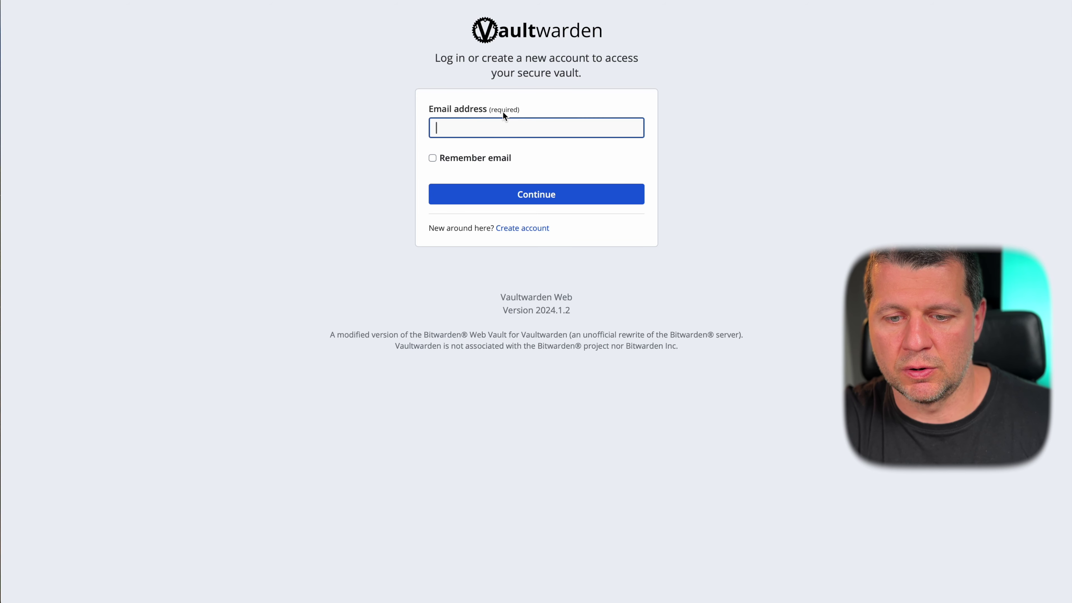
key(super+v)
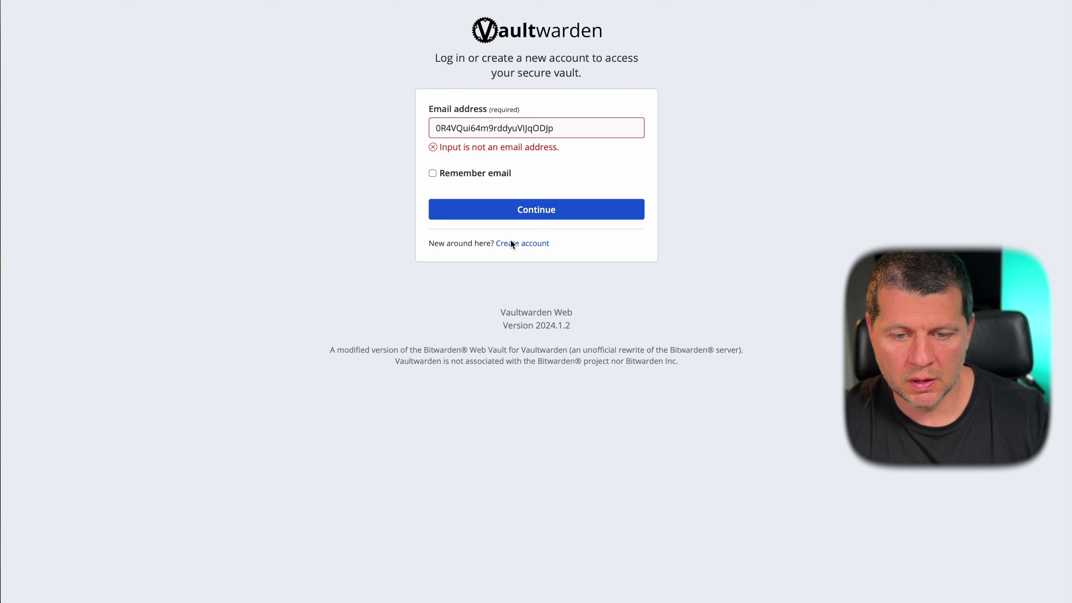
click(509, 241)
click(526, 353)
click(453, 83)
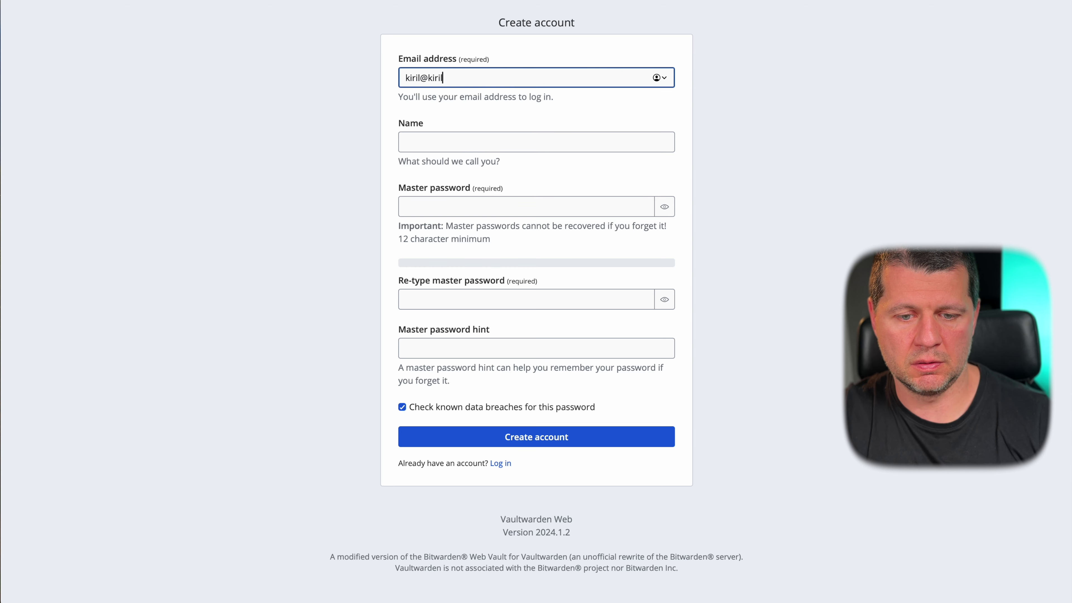
key(Tab)
text(kiril)
key(Tab)
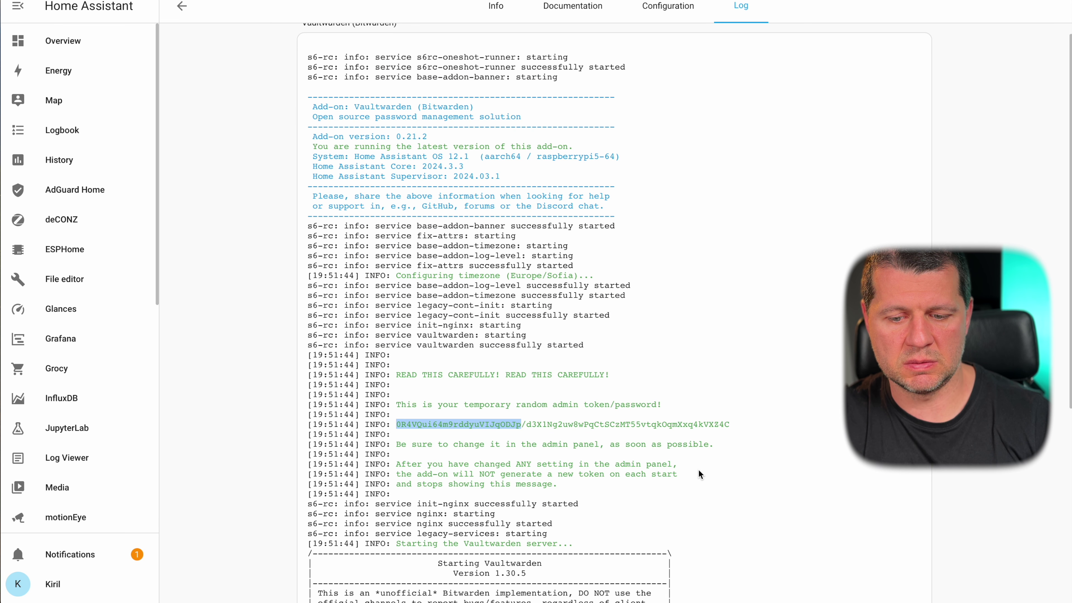
- Copy the admin token from the log into the password hint and submit, getting an HTTPS-required error
drag(728, 427, 392, 426)
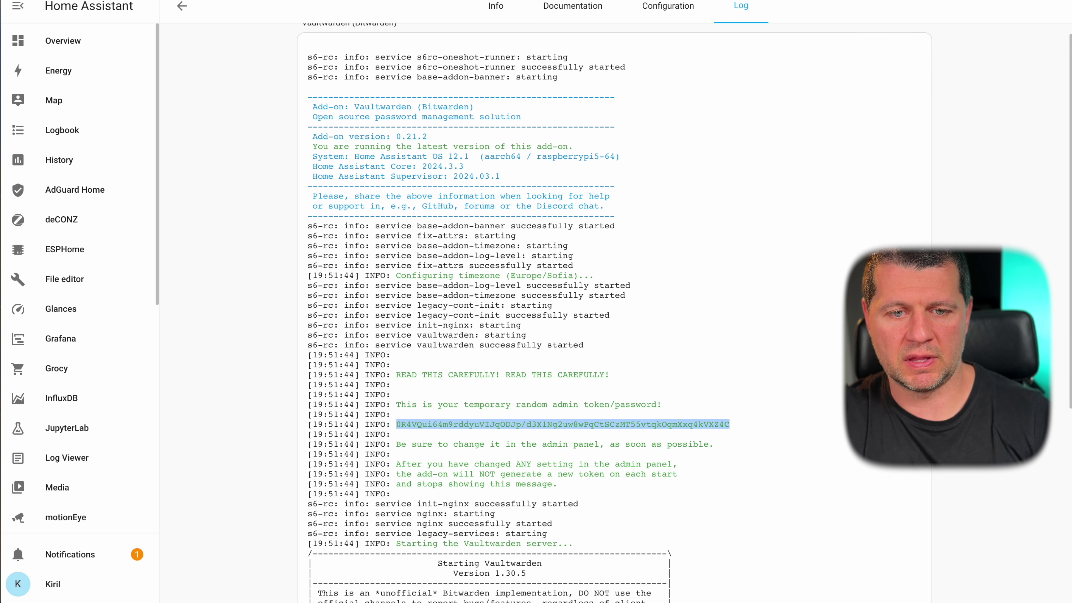
key(ctrl+Tab)
click(430, 352)
key(ctrl+v)
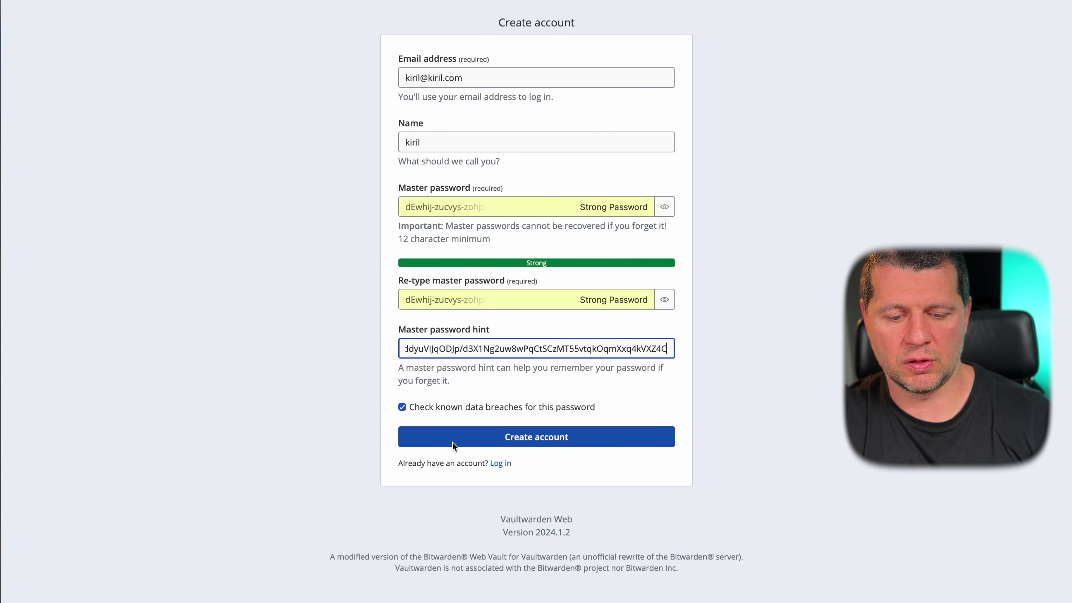
click(460, 441)
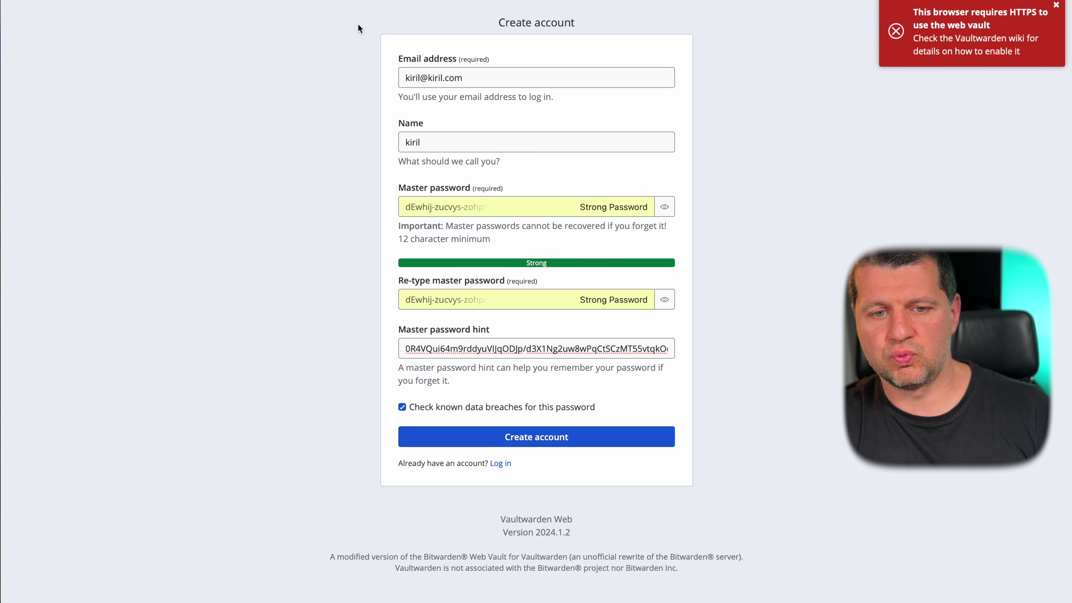
click(996, 45)
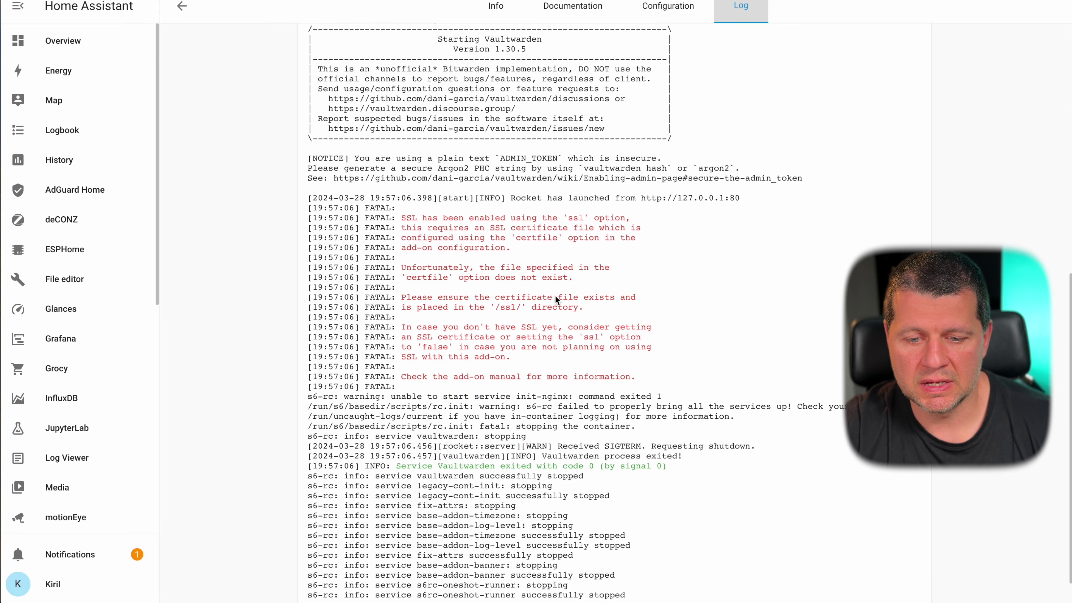
- Review Vaultwarden's log errors, documentation and SSL configuration, then return to its Info page
scroll(555, 299, down, 1)
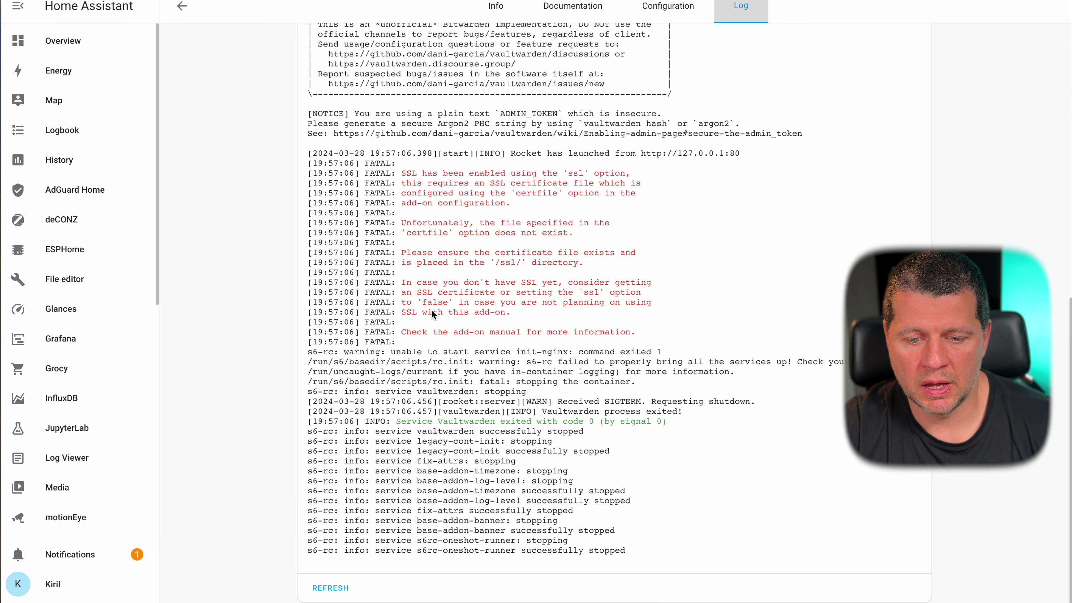
scroll(432, 312, up, 10)
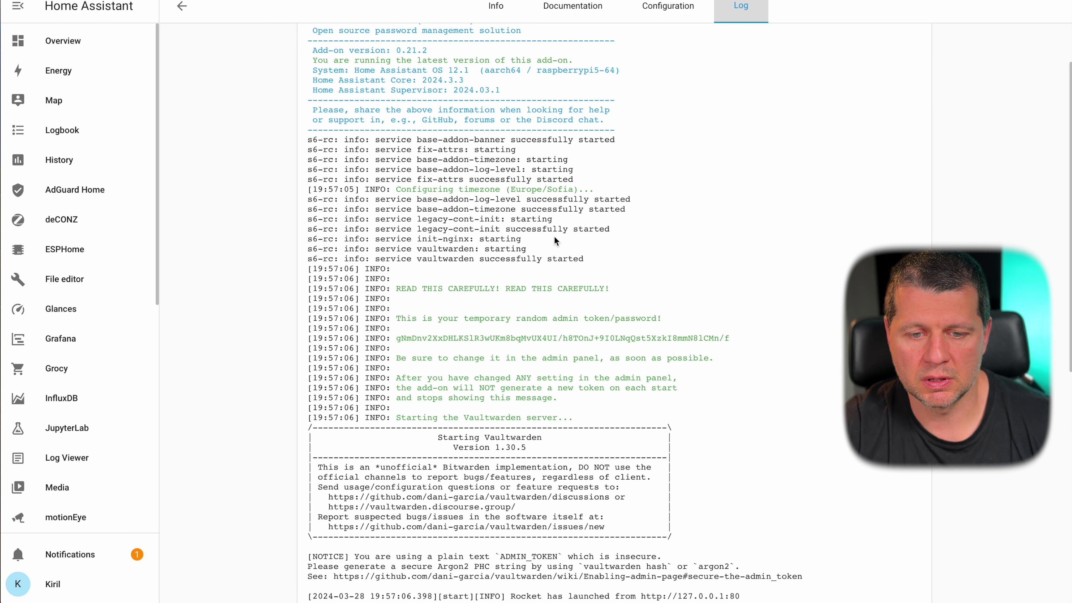
click(571, 11)
click(496, 11)
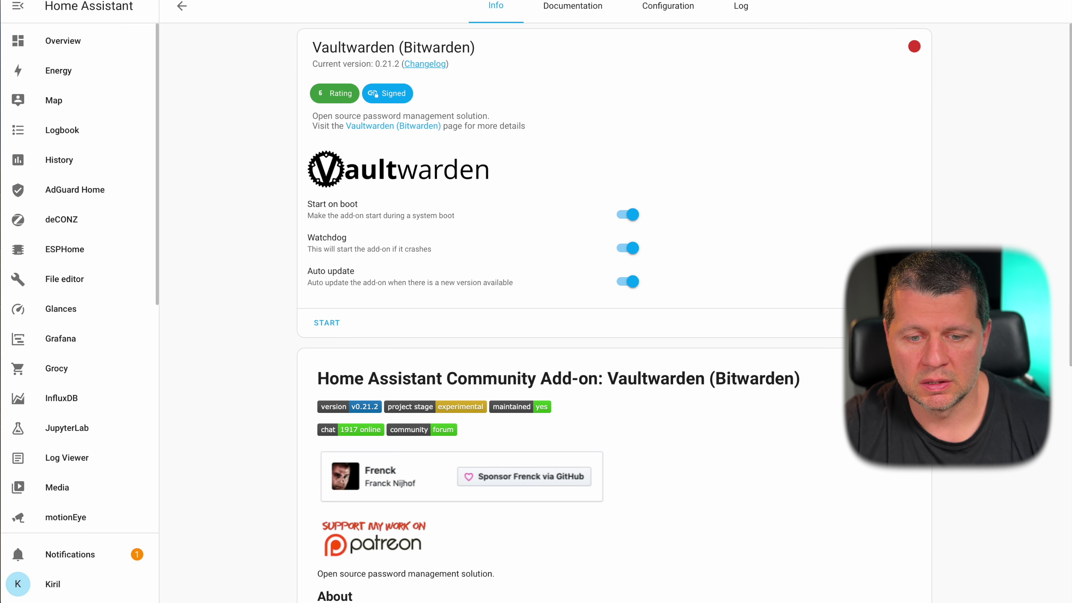
click(671, 13)
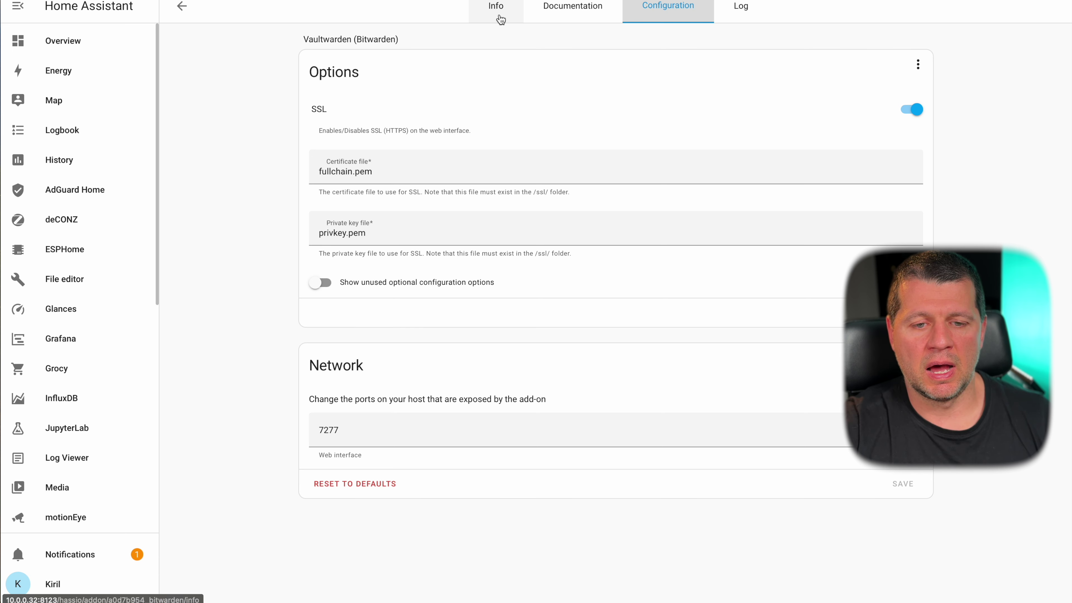
click(500, 19)
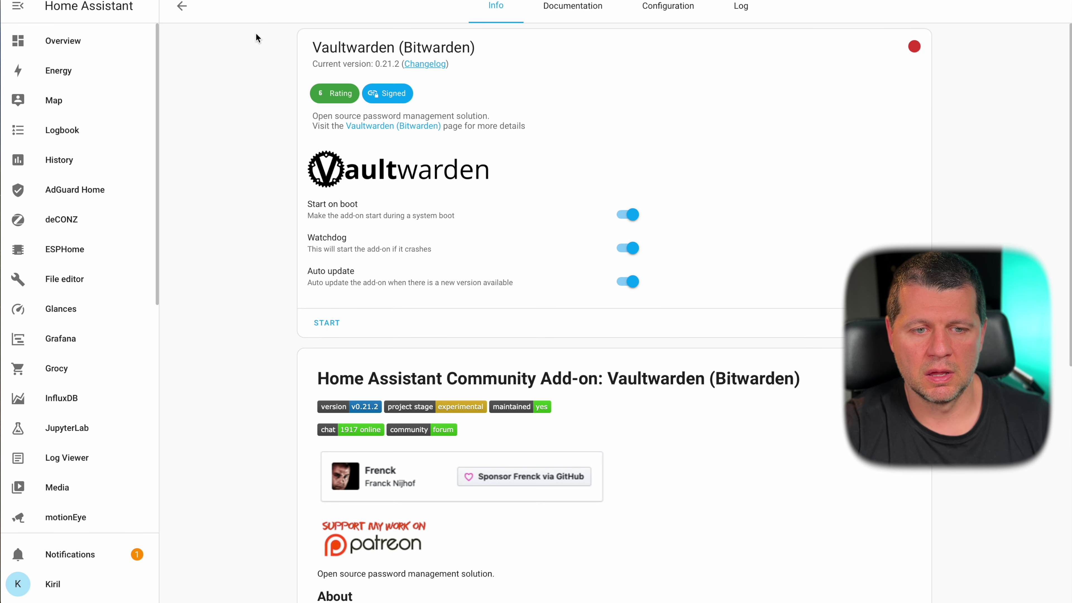
- Browse the Add-on Store and open the Whisparr 0.1.0 add-on details
click(184, 13)
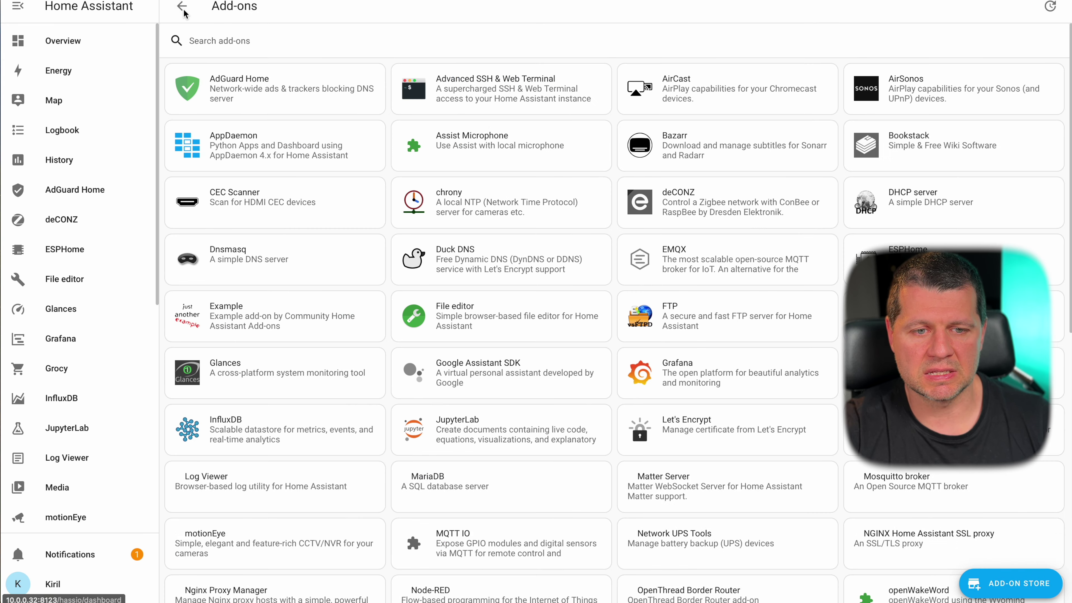
scroll(778, 267, down, 10)
click(1055, 584)
scroll(801, 412, down, 15)
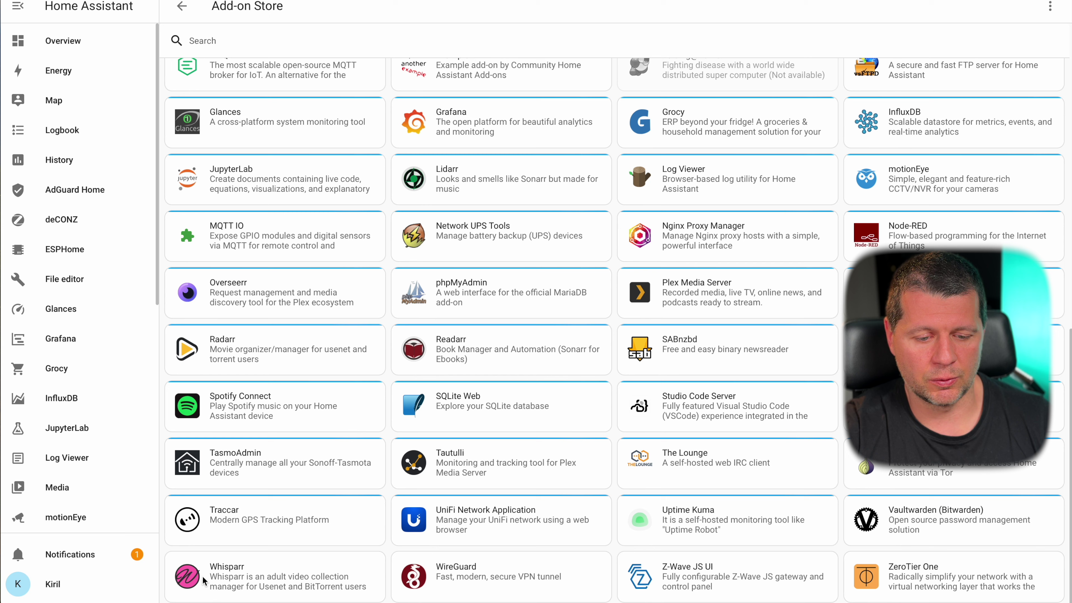
click(225, 578)
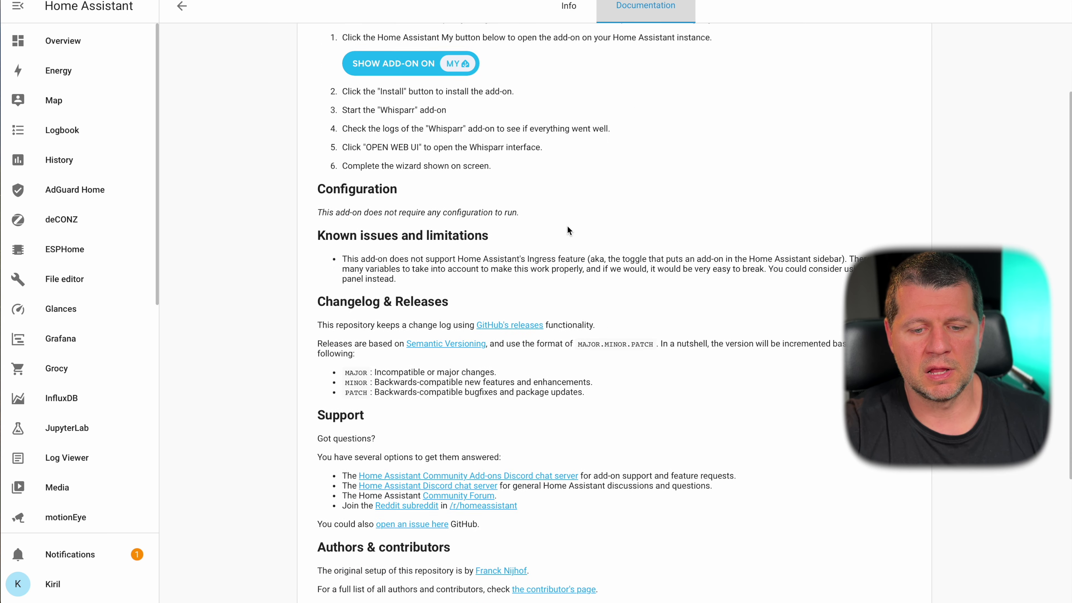
scroll(566, 230, down, 5)
- Read the Whisparr documentation, return to its Info page, and reload Home Assistant
click(568, 7)
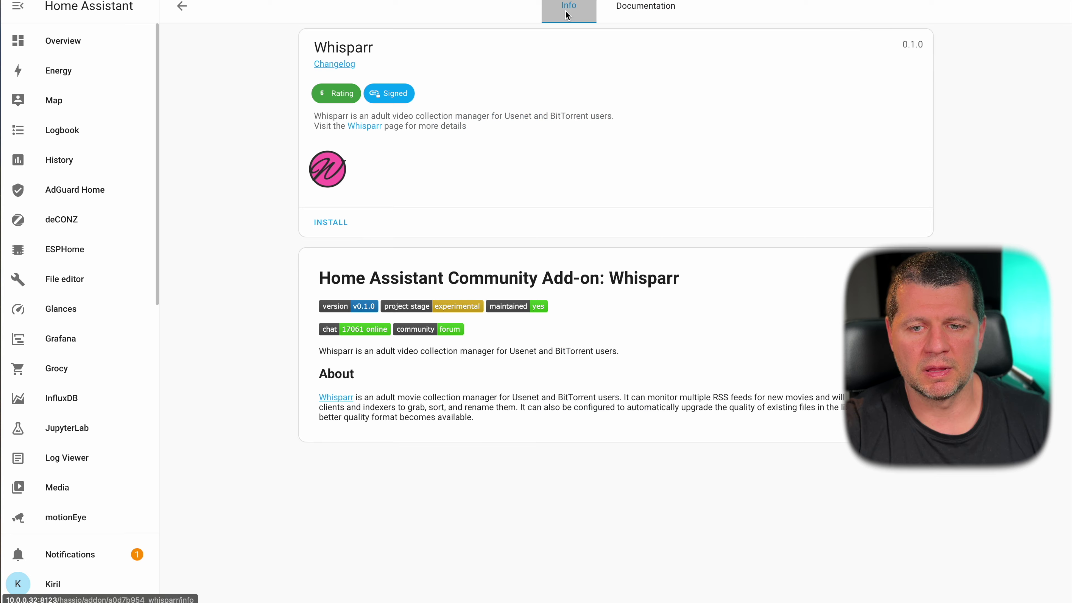
click(643, 7)
scroll(579, 218, down, 8)
scroll(579, 212, up, 8)
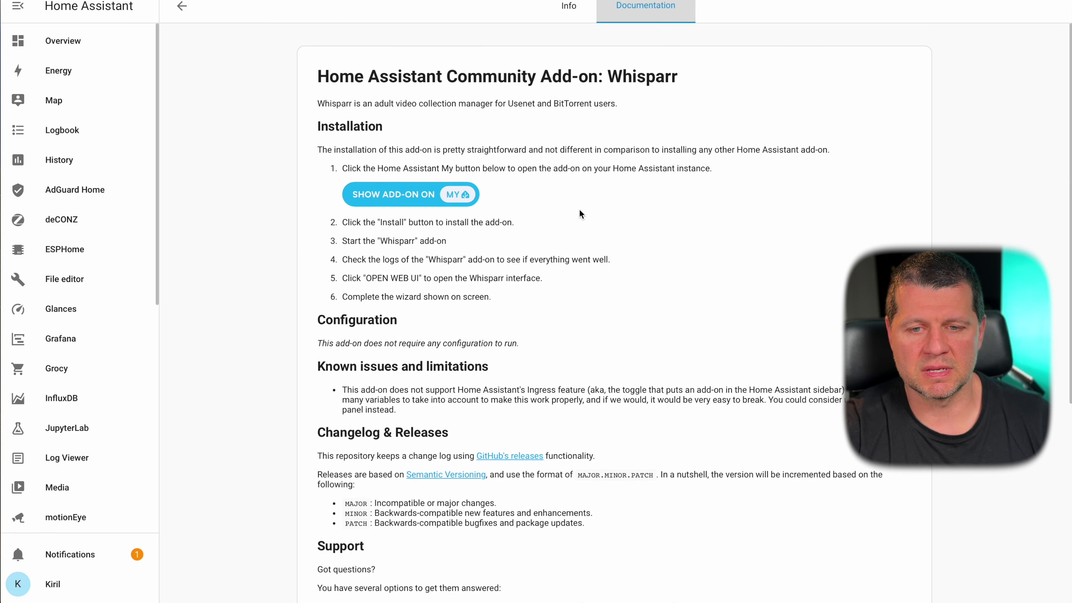
click(568, 6)
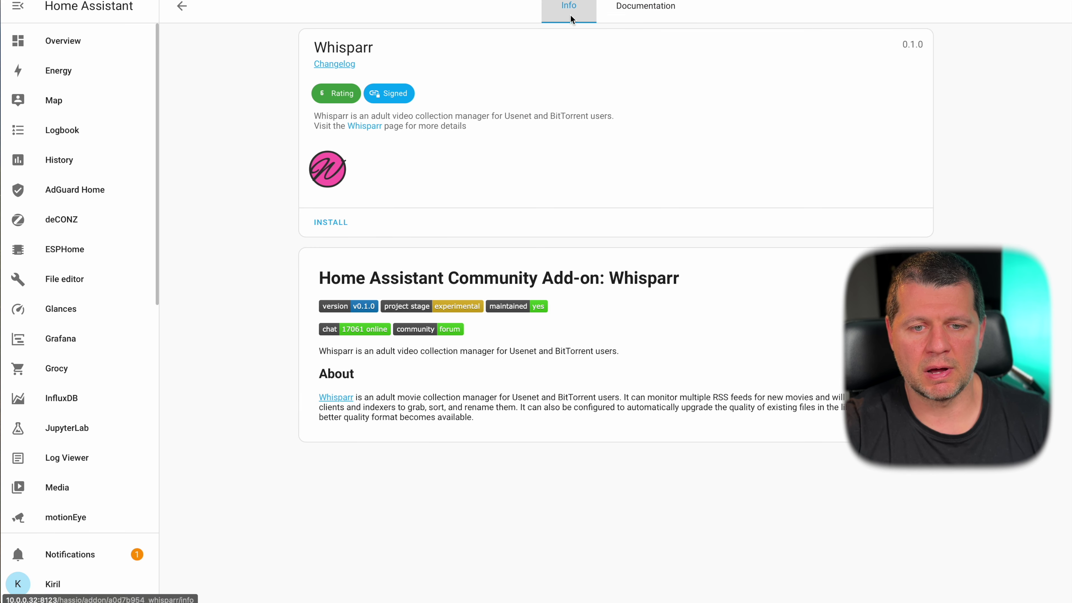
key(F5)
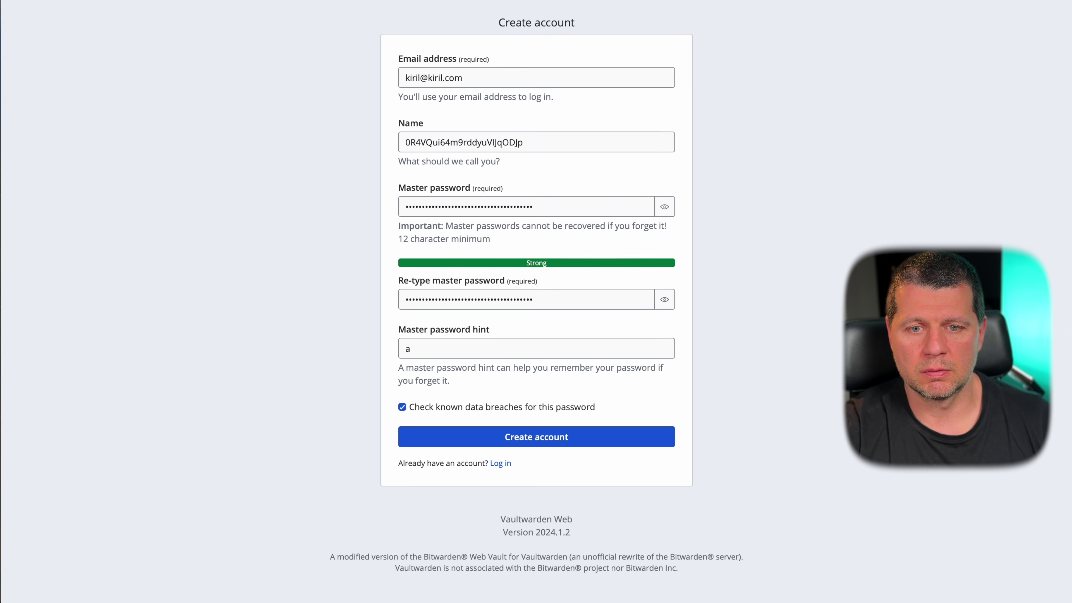
- Submit the Vaultwarden account form, decline saving the password, and close the Vaultwarden tab
key(Return)
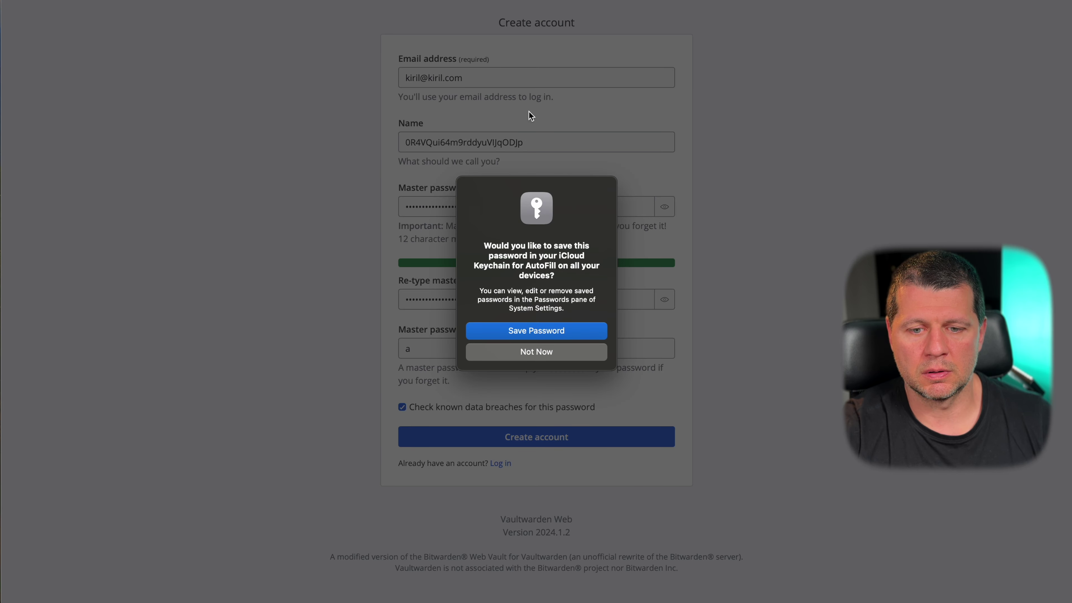
click(544, 352)
key(super+w)
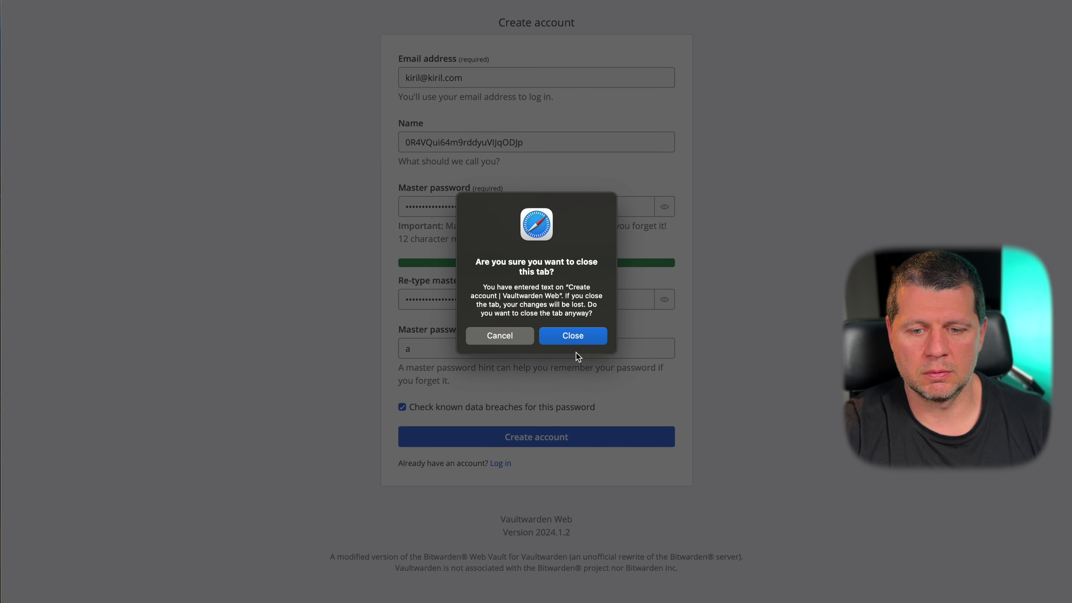
click(573, 338)
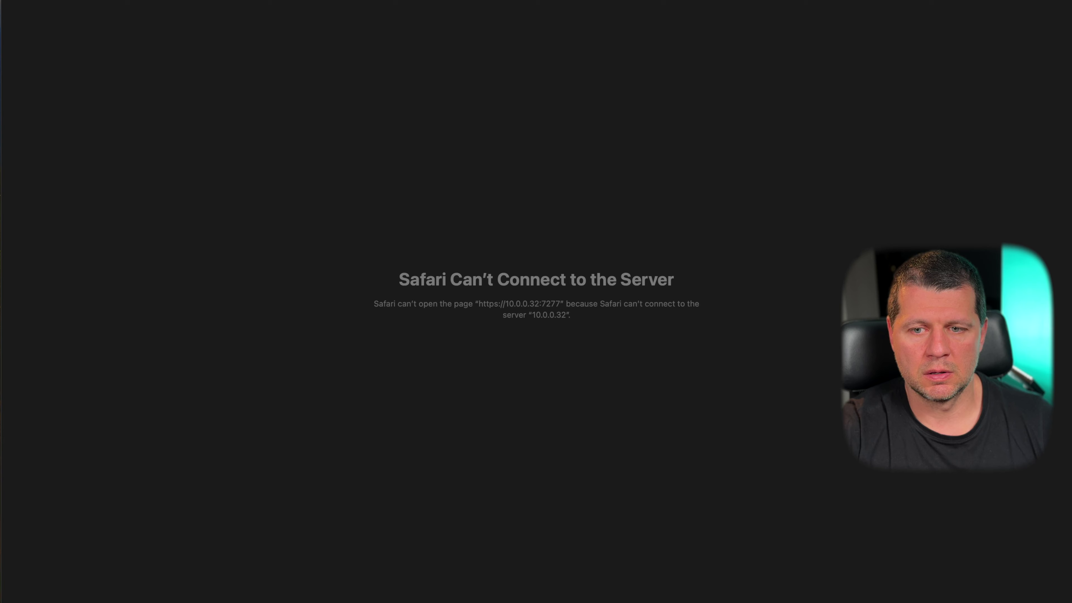
- Enable Start on boot, Watchdog and Auto update for Whisparr
key(ctrl+Tab)
key(ctrl+Tab)
key(ctrl+Tab)
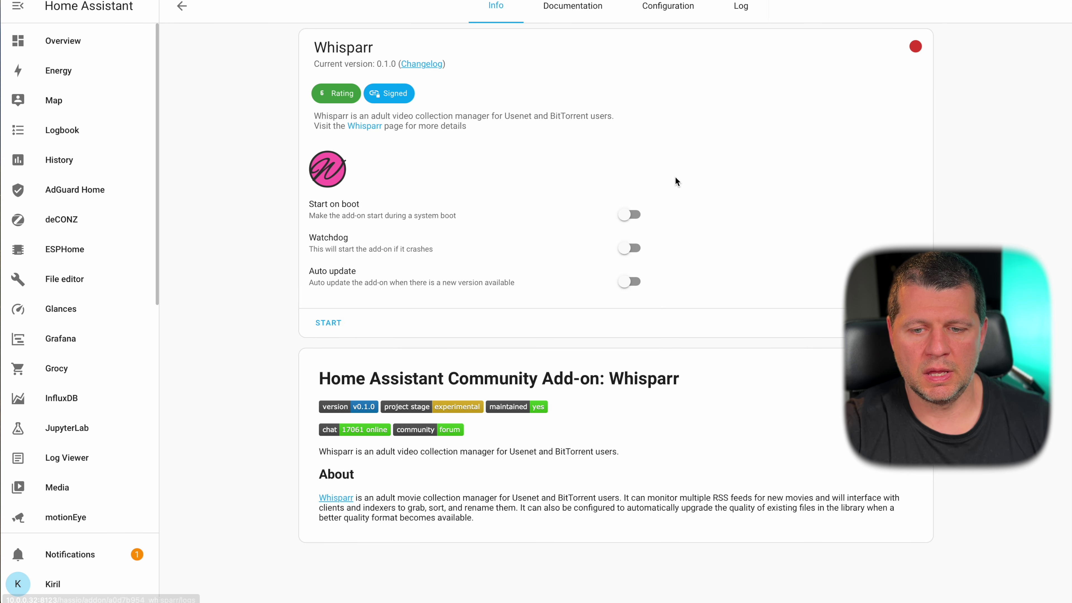
click(629, 215)
click(628, 248)
click(629, 281)
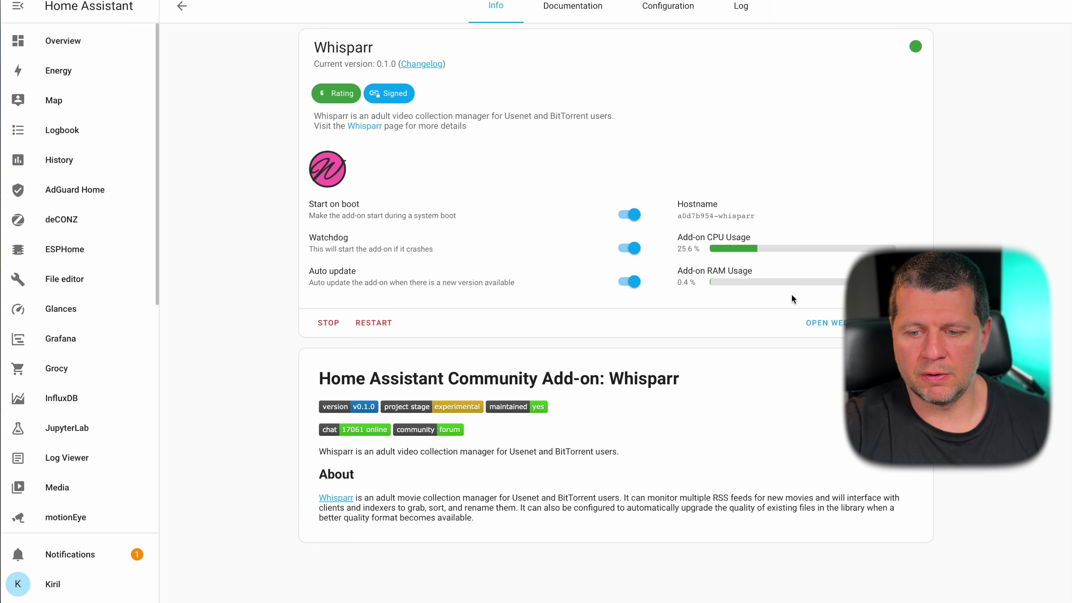
- Open the Whisparr web UI in a new tab; set authentication to Basic (Browser Popup), Enabled
right_click(819, 321)
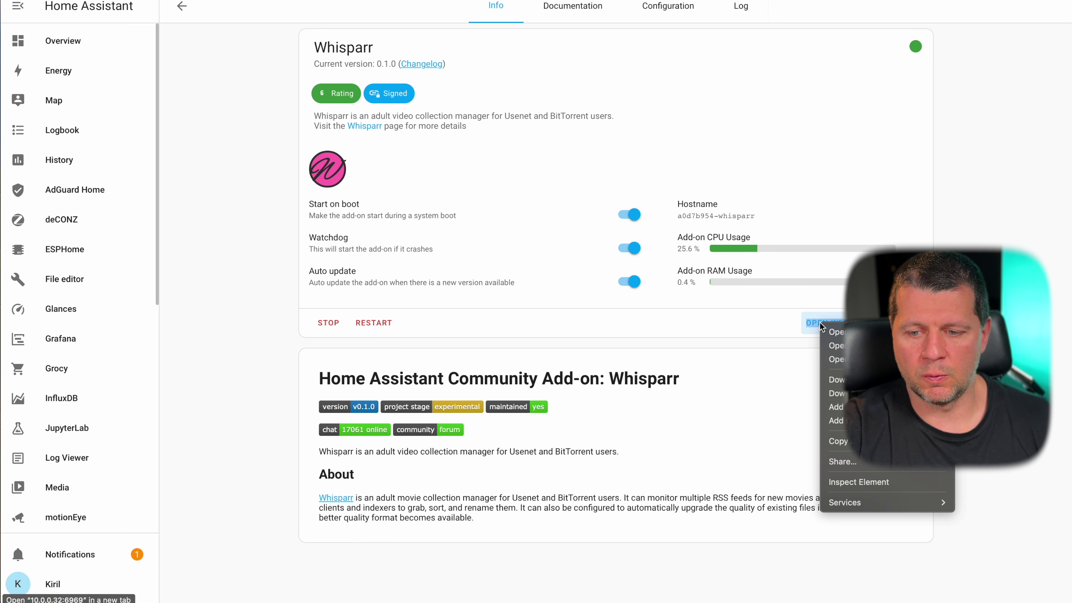
click(833, 332)
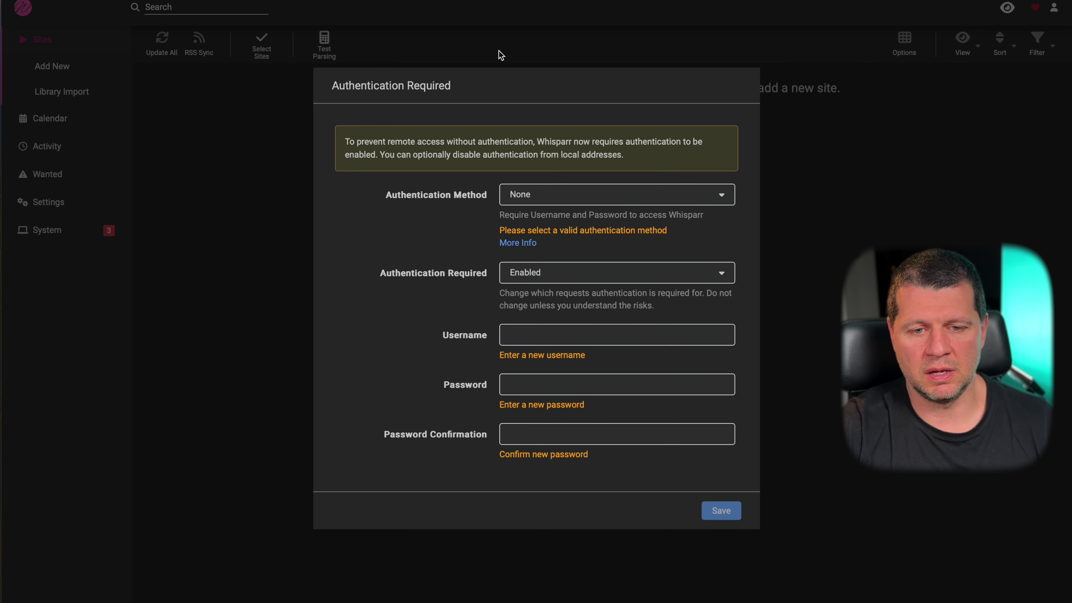
click(544, 194)
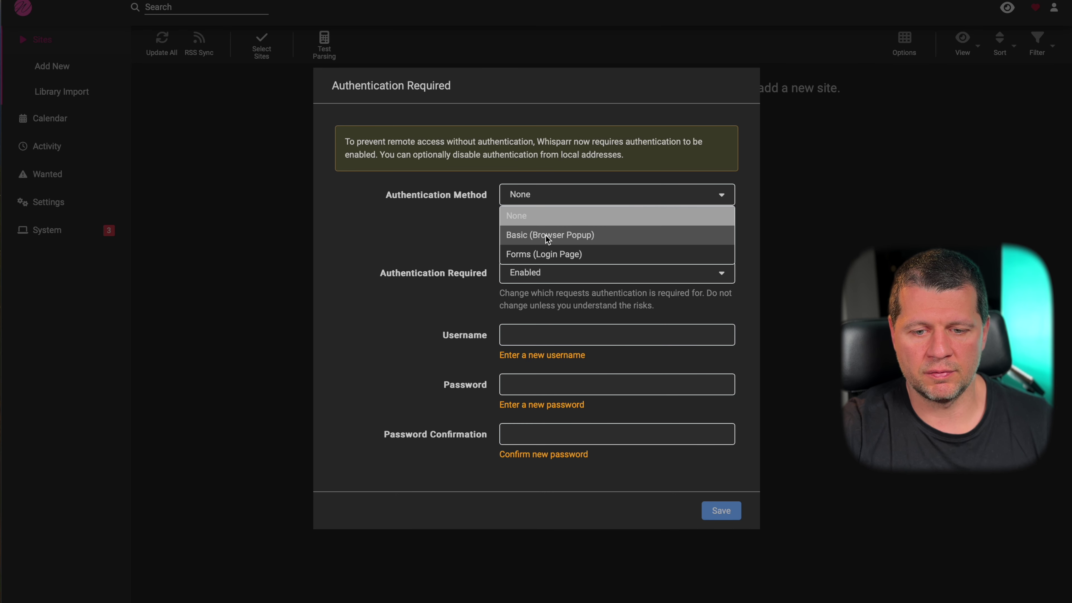
click(545, 234)
click(546, 265)
click(378, 319)
- Enter a username and a matching password, then save the authentication settings
click(541, 332)
text(sub)
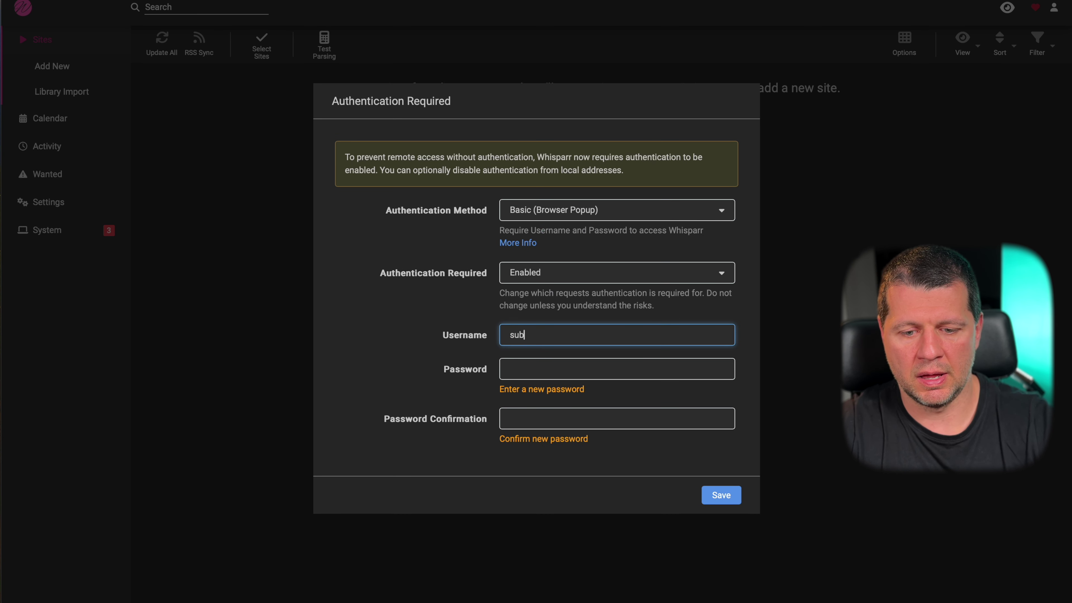
text(scribe)
key(Tab)
text(•••)
key(Tab)
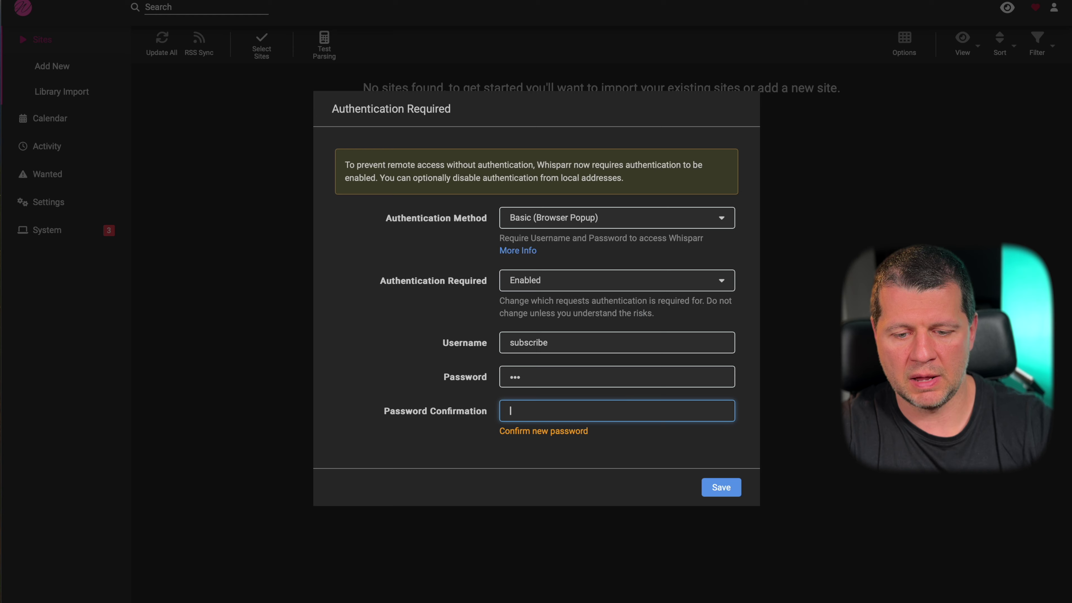
text(•••)
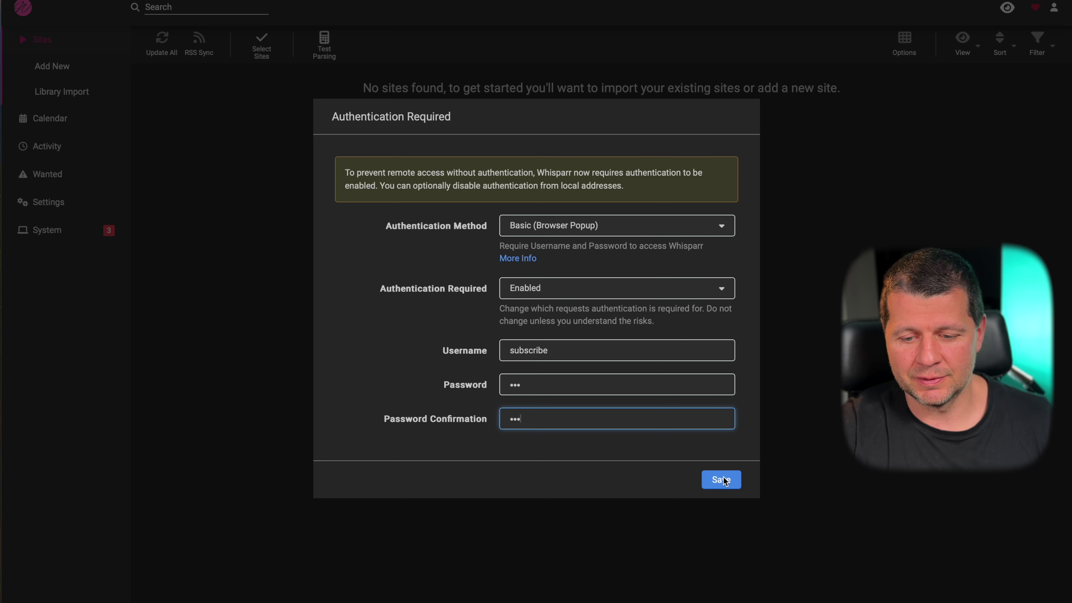
click(722, 479)
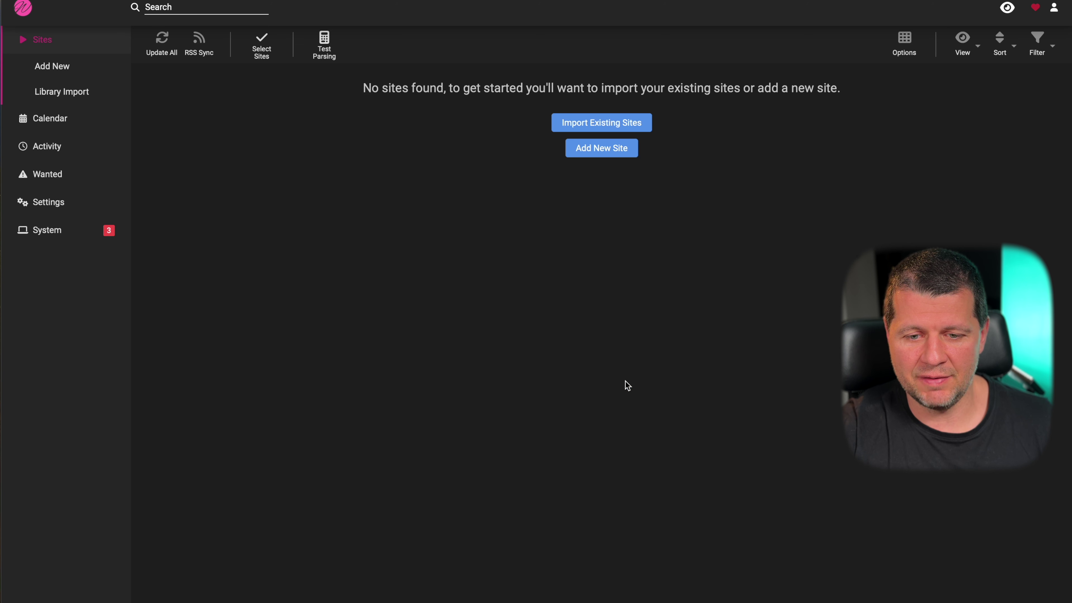
- Browse Whisparr's Calendar, Settings, Sites, Activity queue, history and Wanted missing pages
click(71, 115)
click(48, 151)
click(54, 61)
click(42, 39)
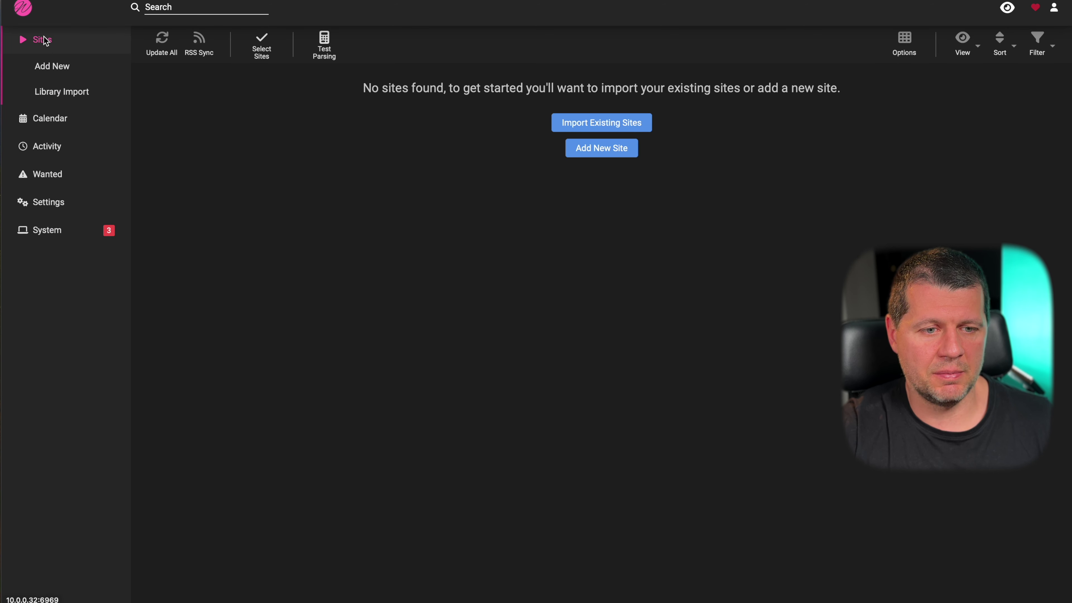
click(84, 140)
click(68, 156)
click(60, 199)
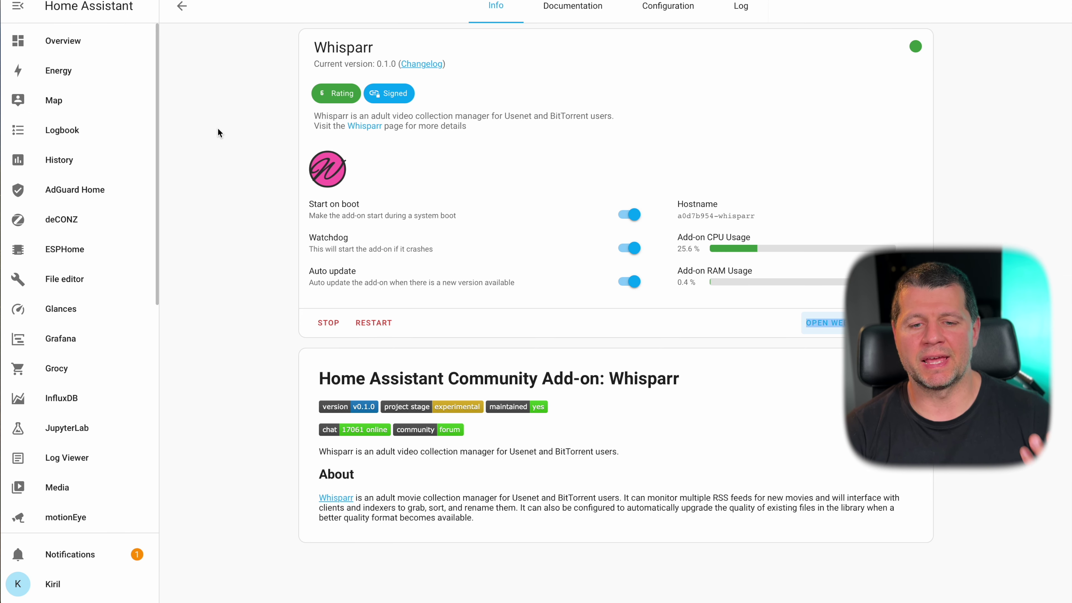
- Go back to the installed add-ons, open the Add-on Store and select the WireGuard card
click(184, 10)
scroll(569, 279, down, 10)
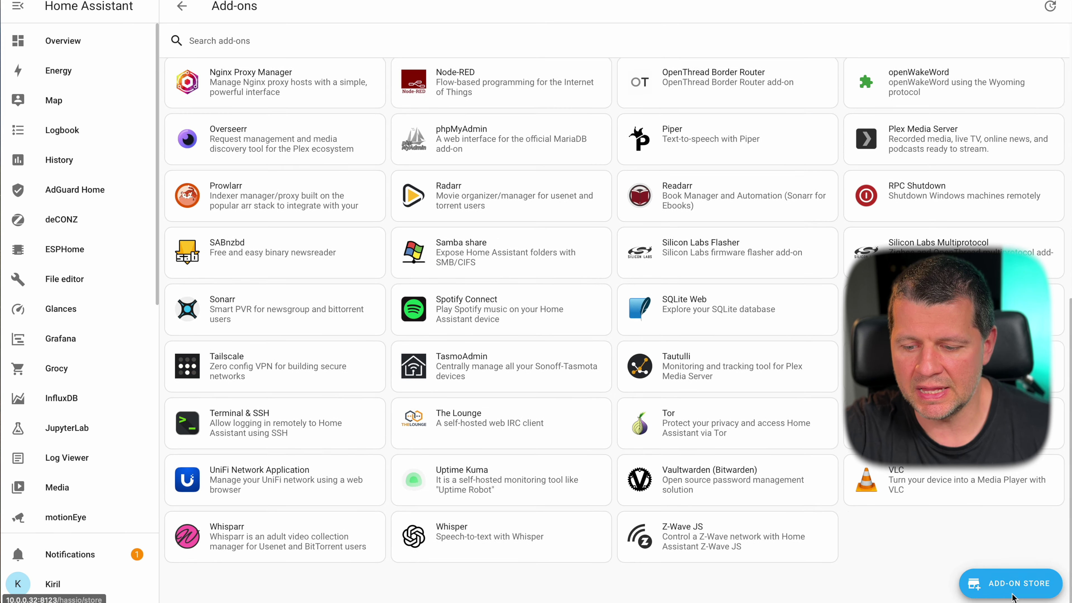
click(1010, 583)
scroll(702, 440, down, 15)
scroll(464, 494, up, 1)
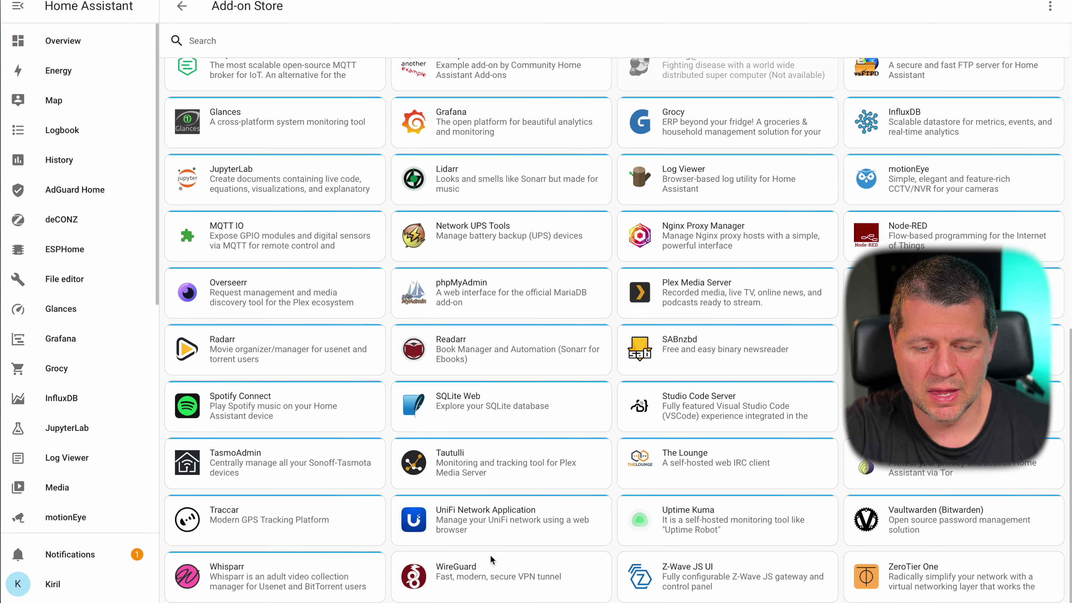
click(480, 561)
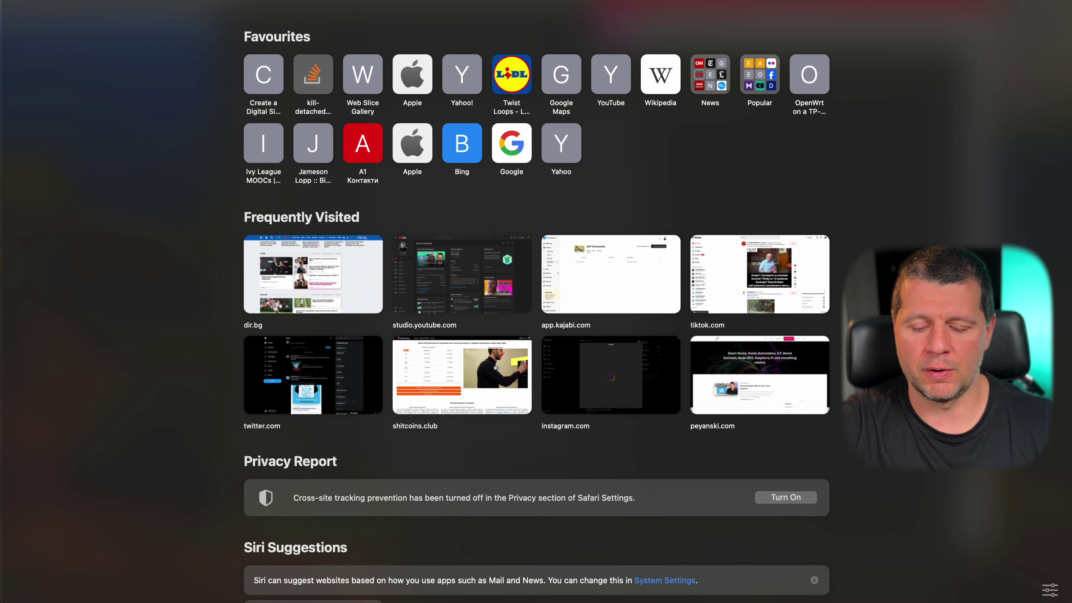
- Go to the peyanski.com blog and search it for wireguard
text(peya)
key(Return)
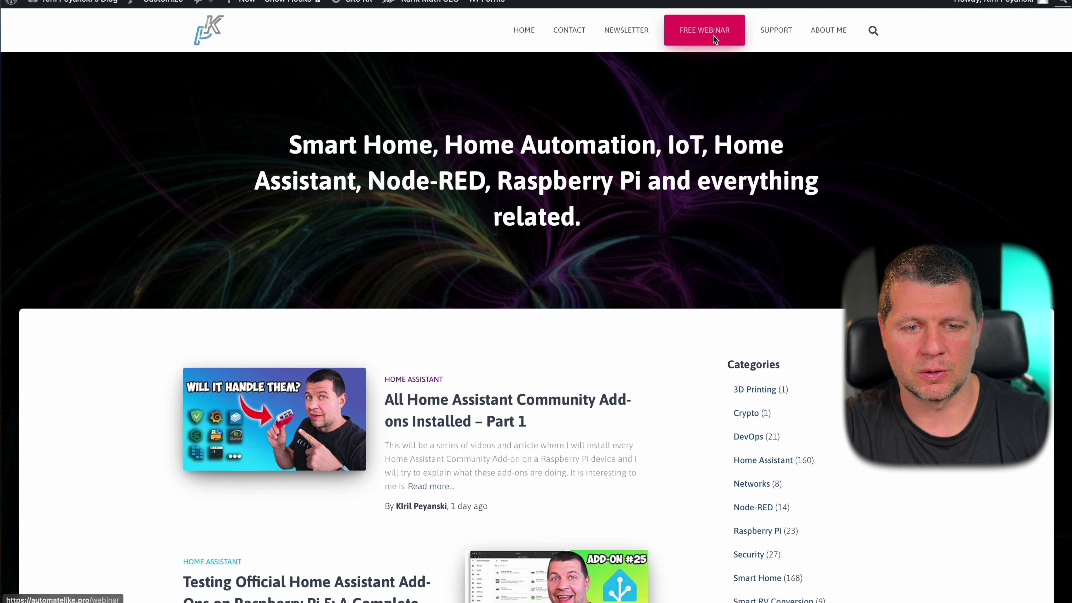
click(874, 30)
text(qireg)
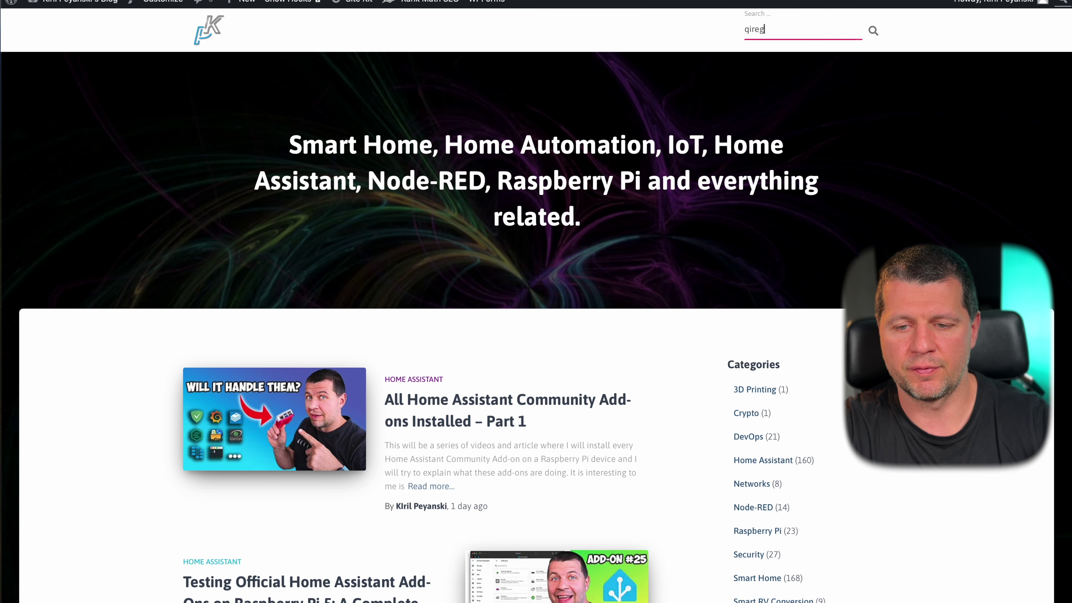
text(ire)
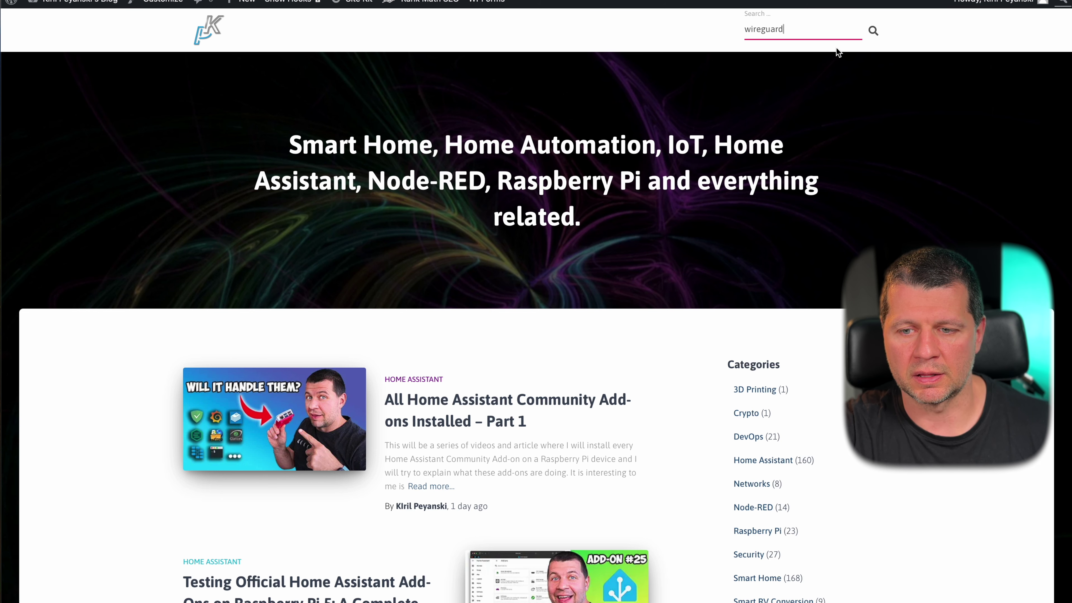
click(872, 30)
click(871, 30)
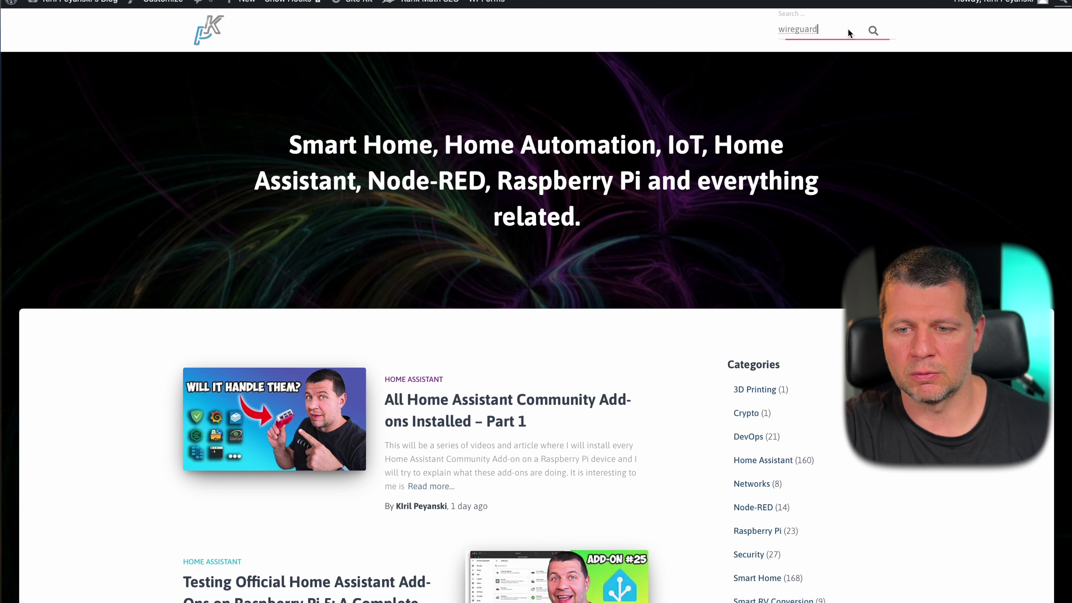
click(778, 32)
click(783, 42)
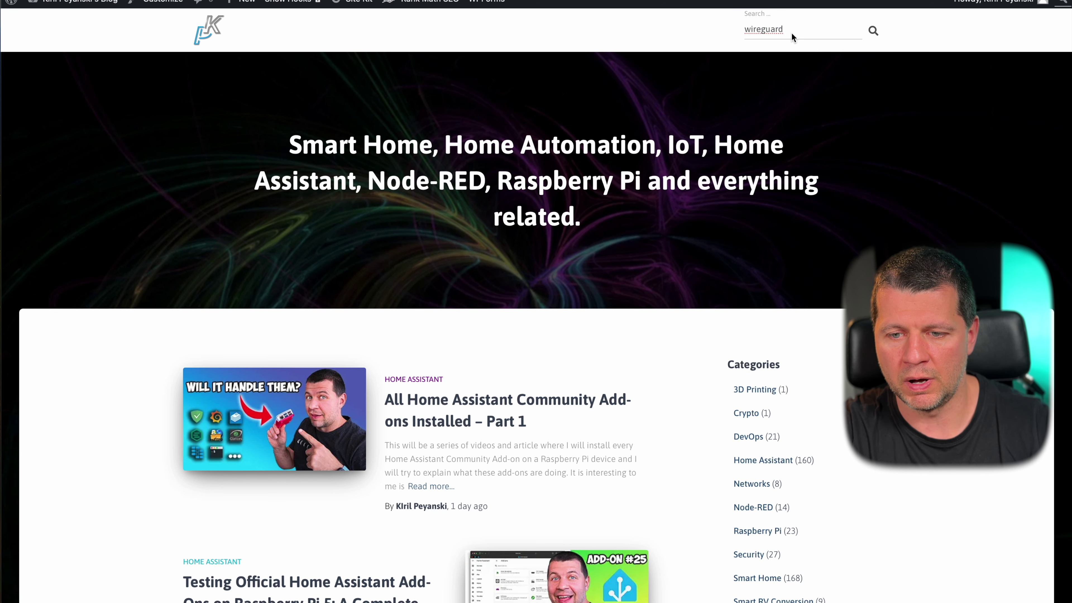
click(791, 38)
key(Return)
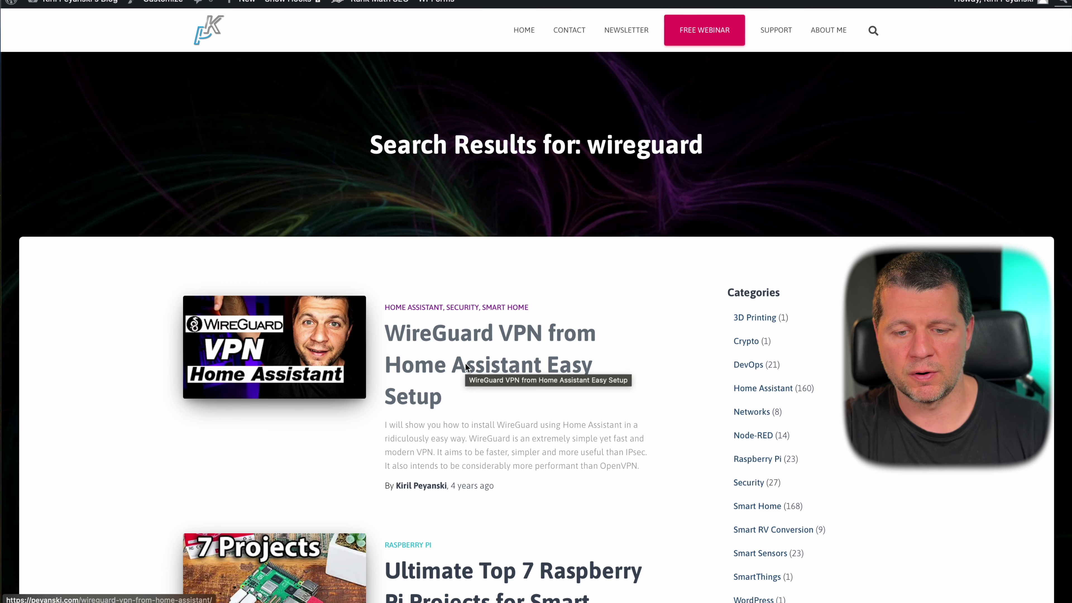
- Read the WireGuard VPN article through the START step, kernel warning and UDP port 51820 forwarding
click(454, 370)
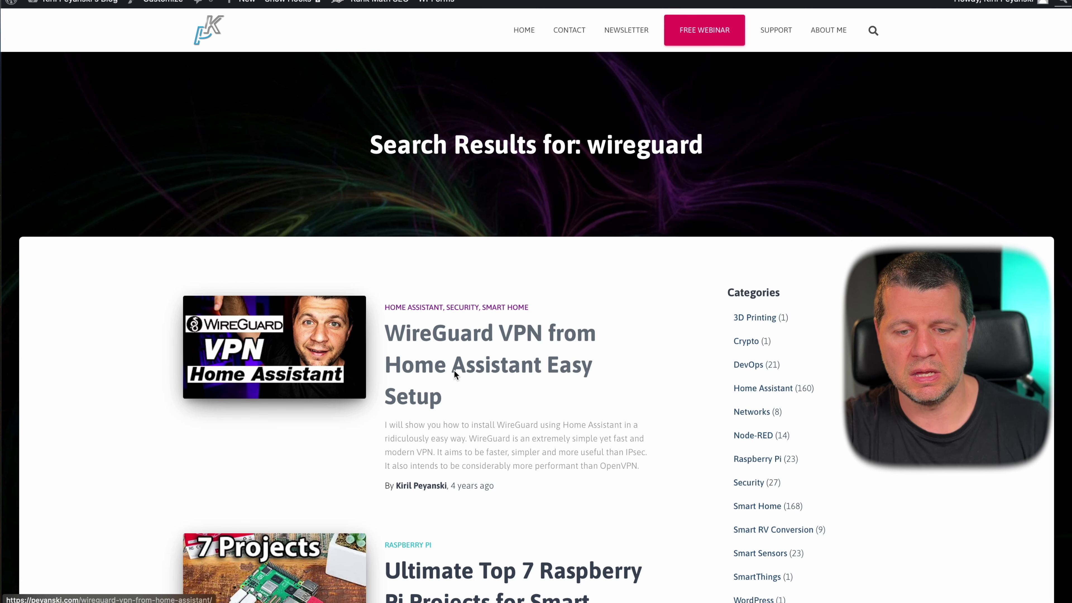
scroll(454, 370, down, 8)
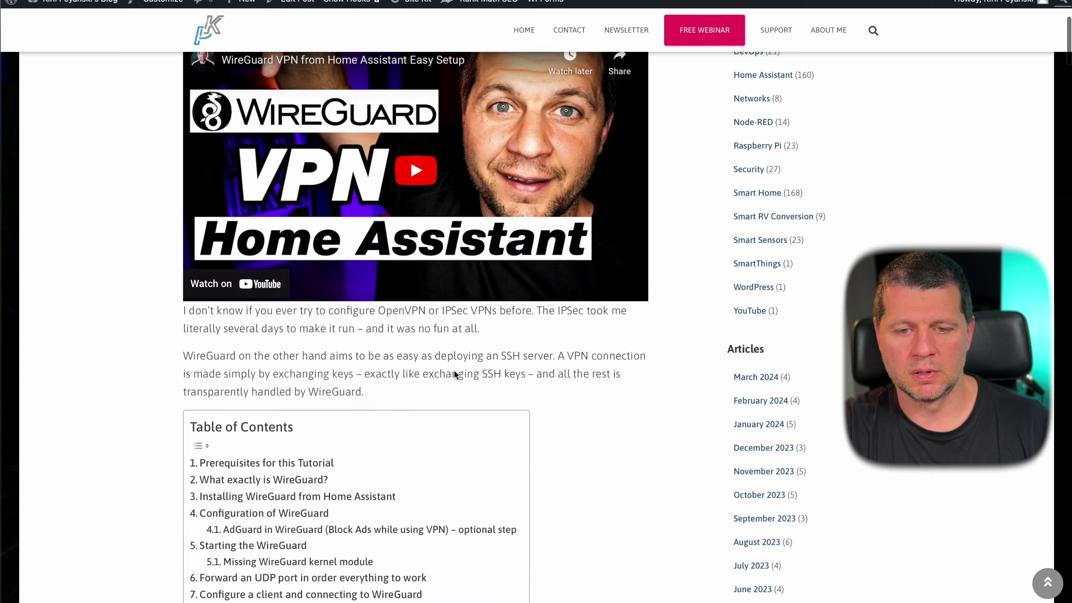
scroll(454, 370, up, 8)
scroll(566, 252, down, 15)
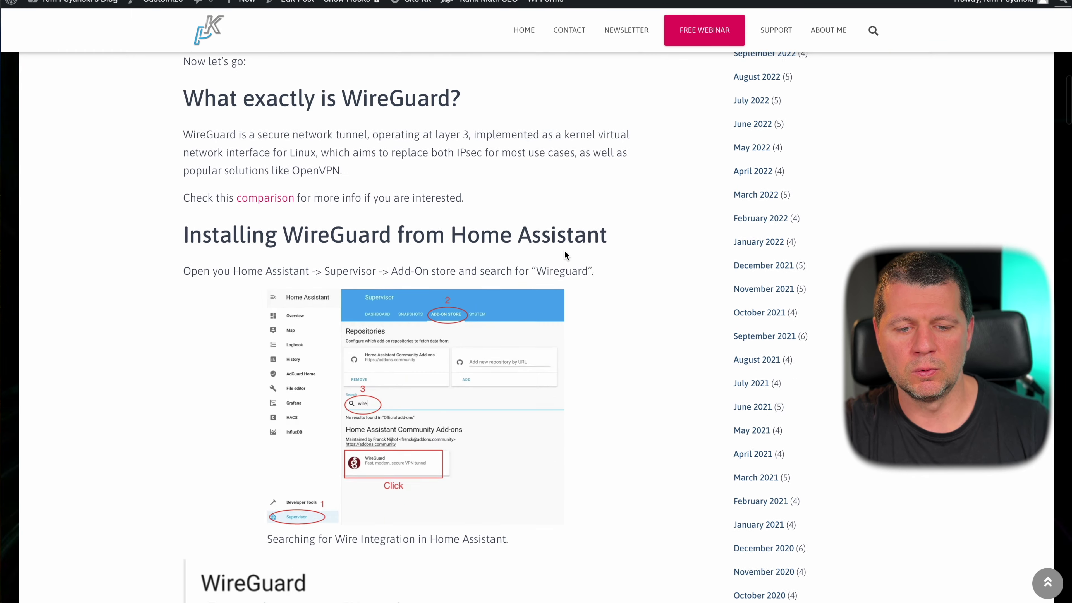
scroll(564, 252, down, 12)
scroll(564, 252, up, 5)
scroll(565, 253, down, 15)
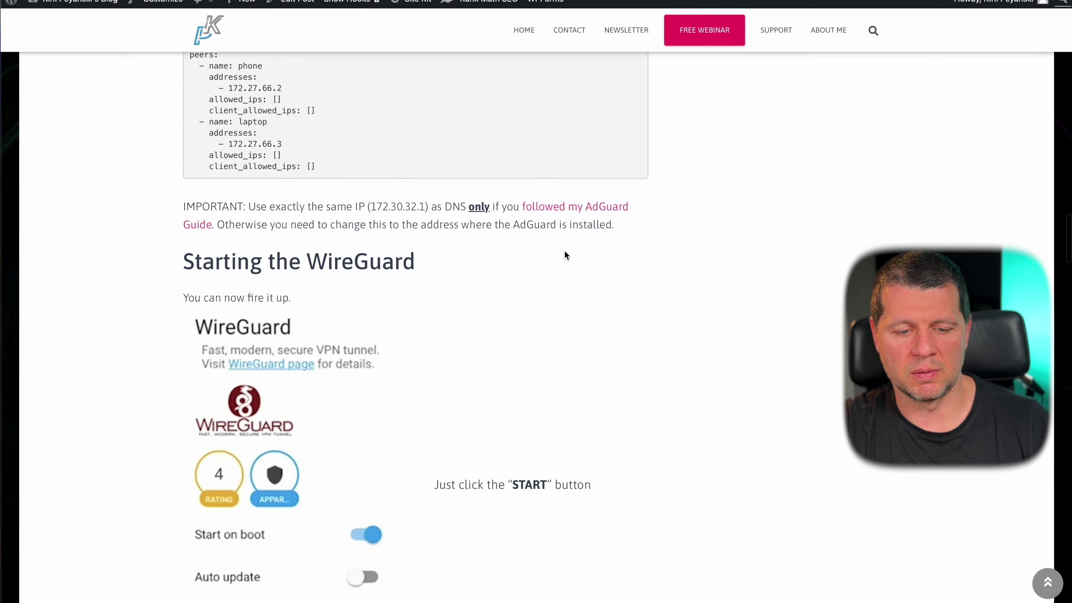
scroll(565, 255, up, 7)
scroll(565, 255, down, 1)
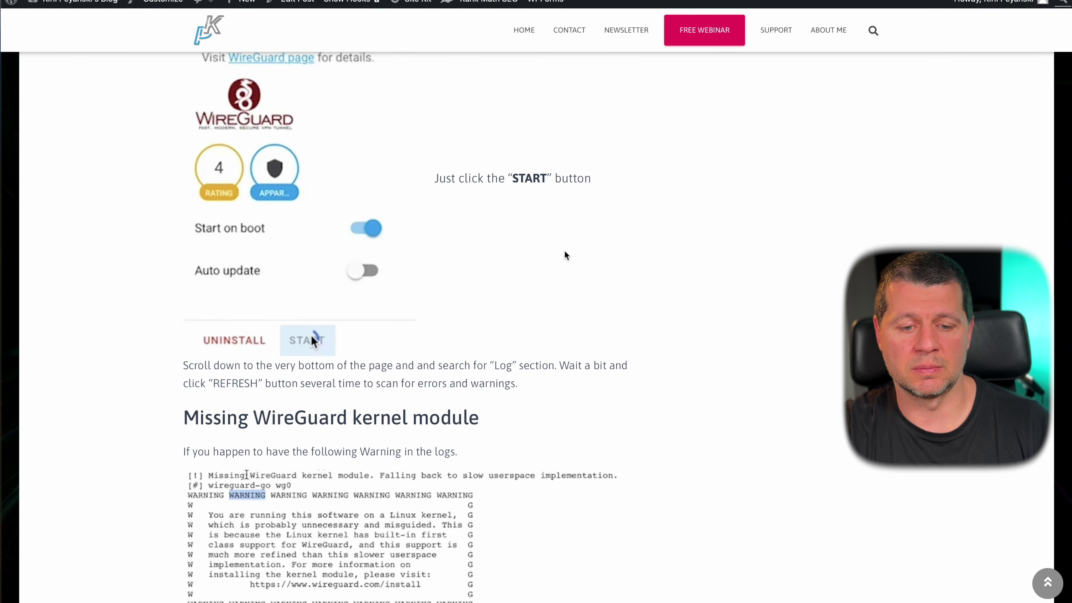
scroll(565, 253, down, 8)
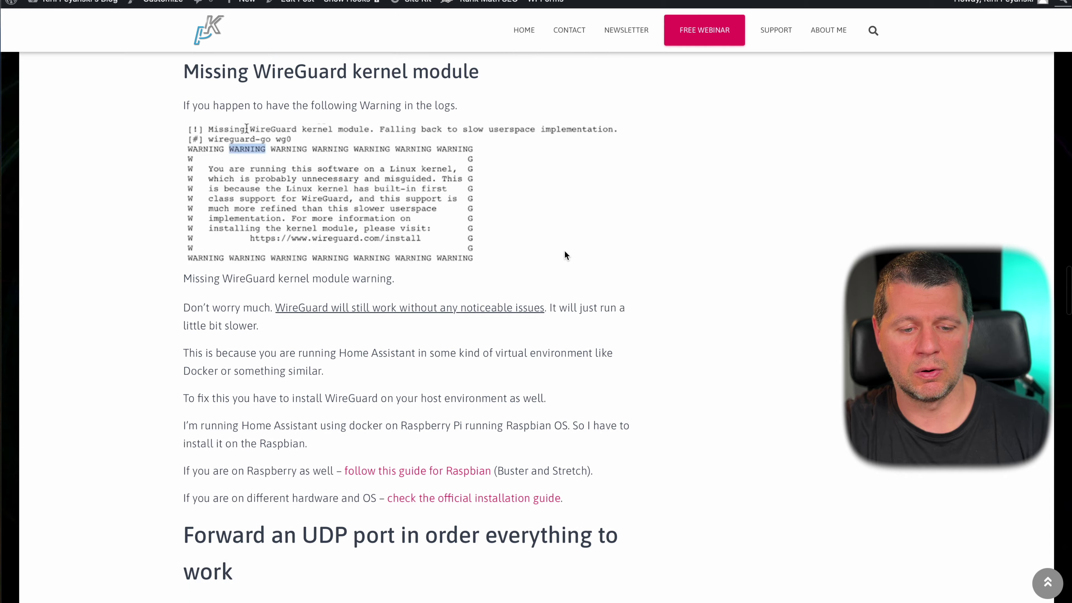
scroll(400, 151, up, 13)
scroll(380, 406, down, 18)
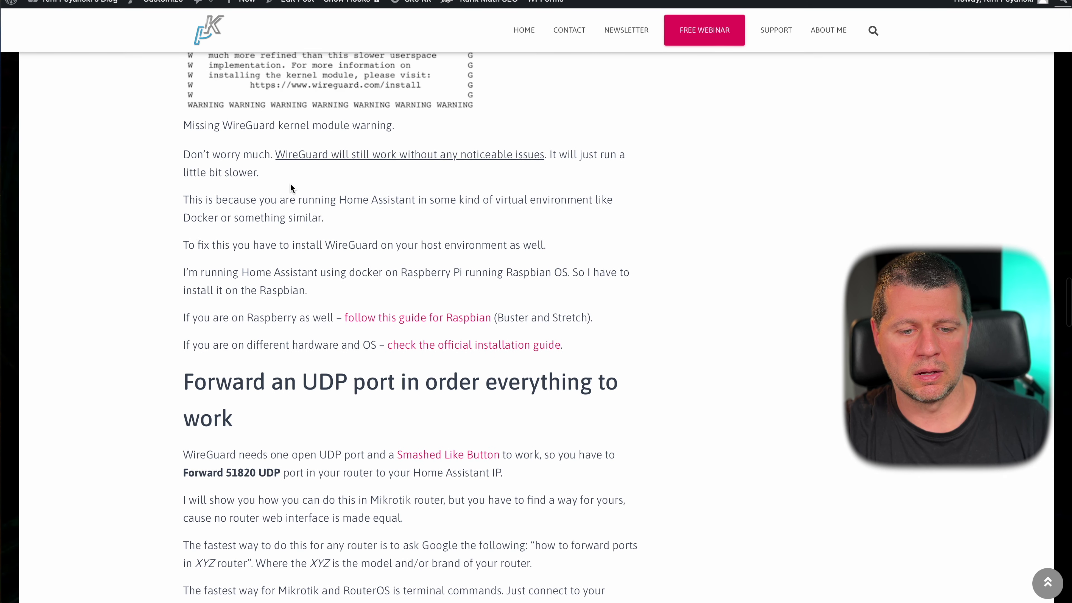
scroll(290, 184, up, 15)
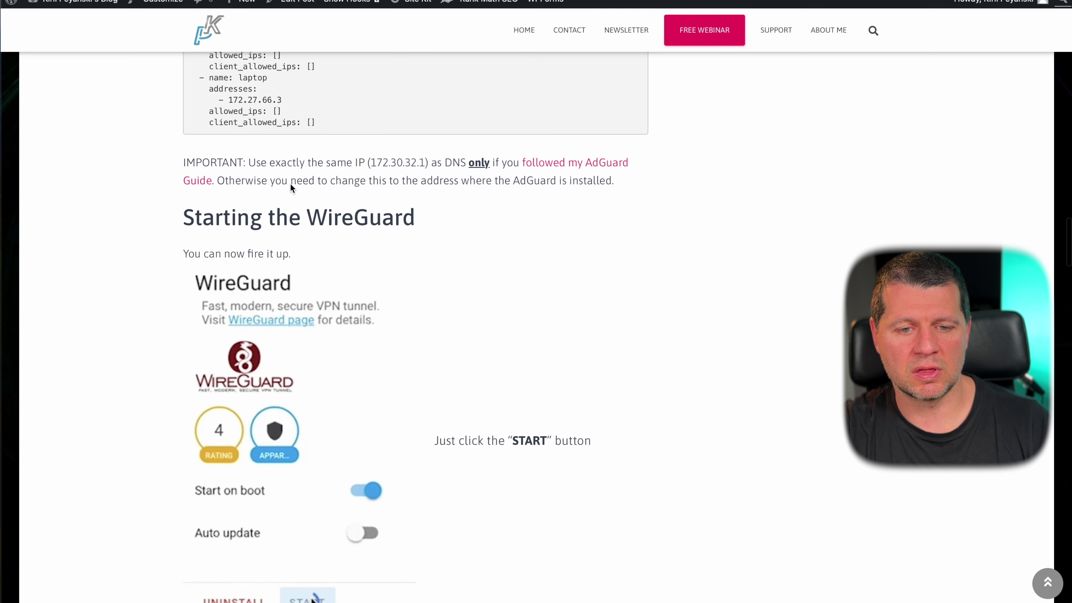
scroll(291, 204, up, 4)
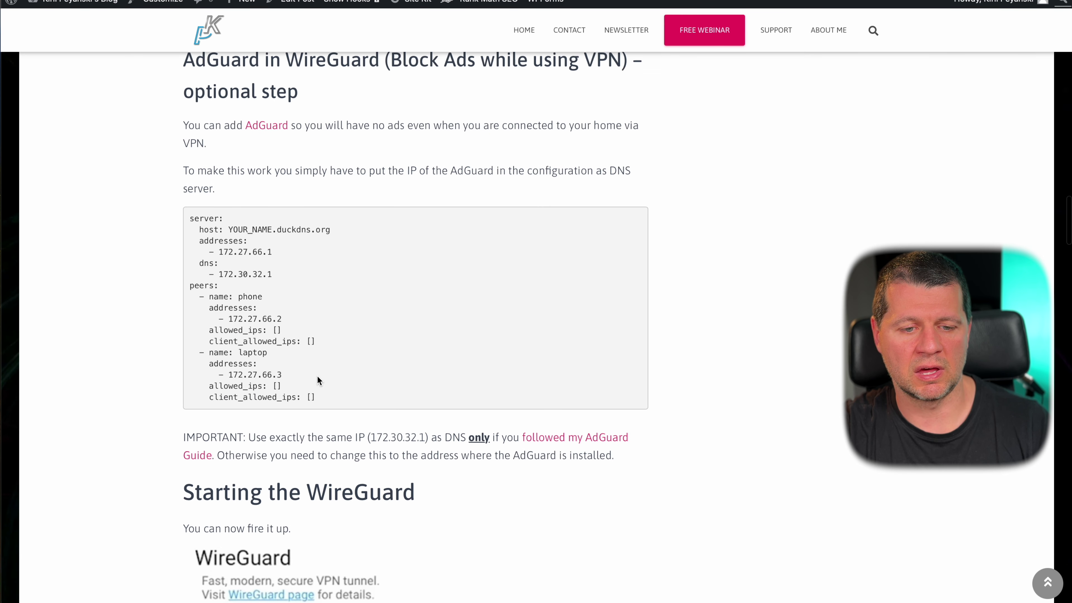
scroll(315, 358, down, 9)
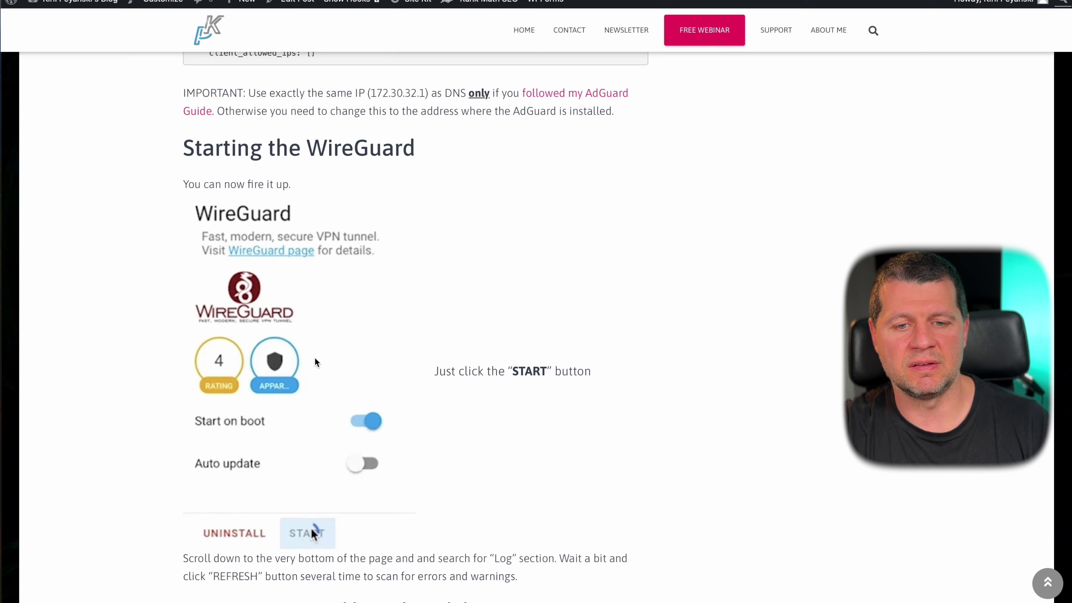
scroll(315, 358, down, 15)
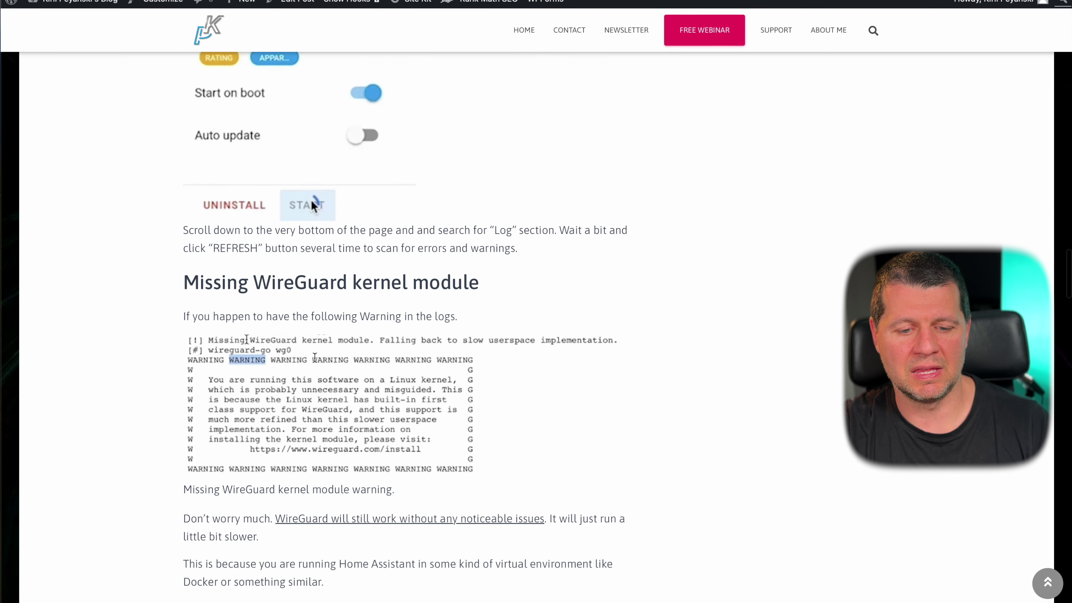
scroll(314, 357, down, 4)
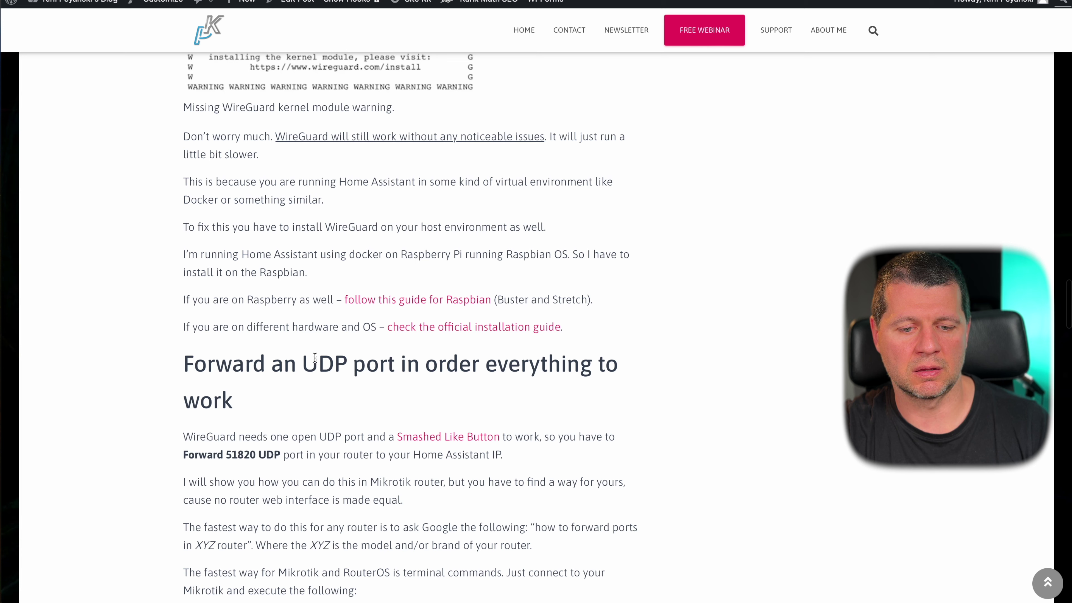
scroll(245, 389, down, 2)
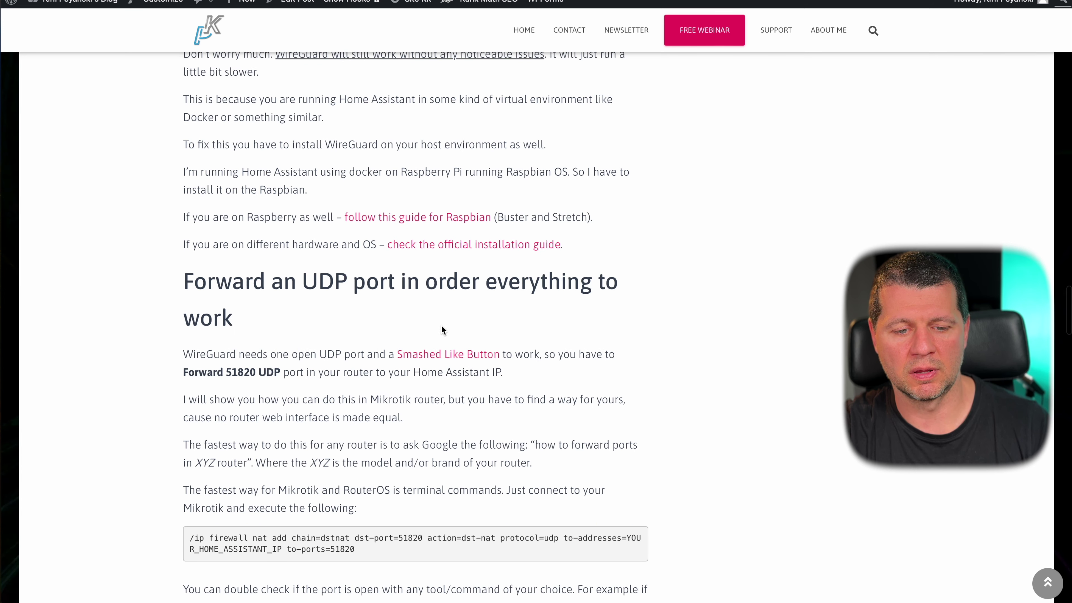
scroll(442, 329, down, 3)
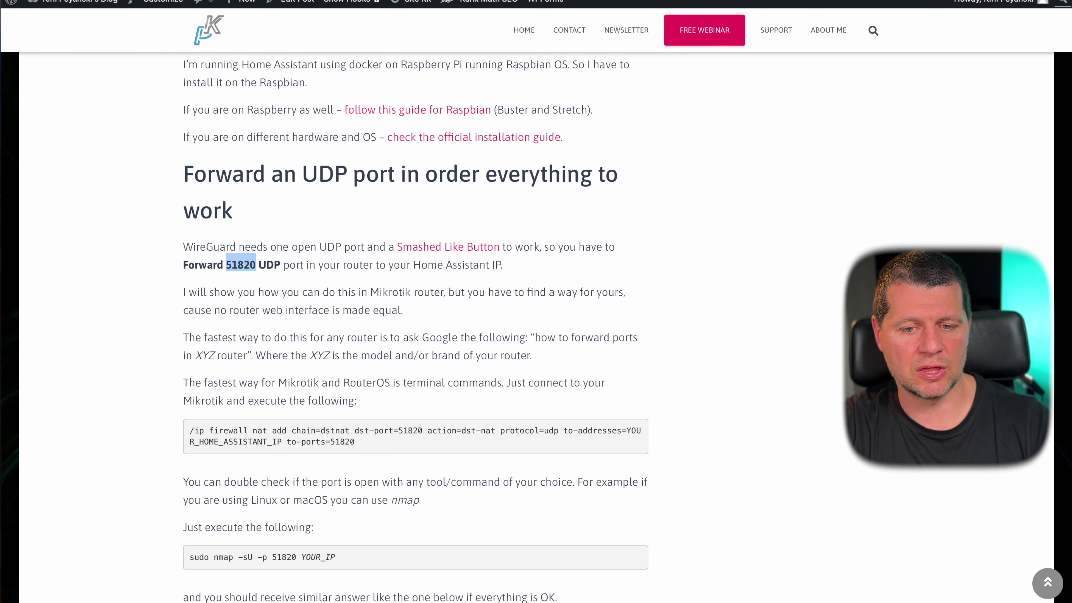
scroll(405, 358, down, 20)
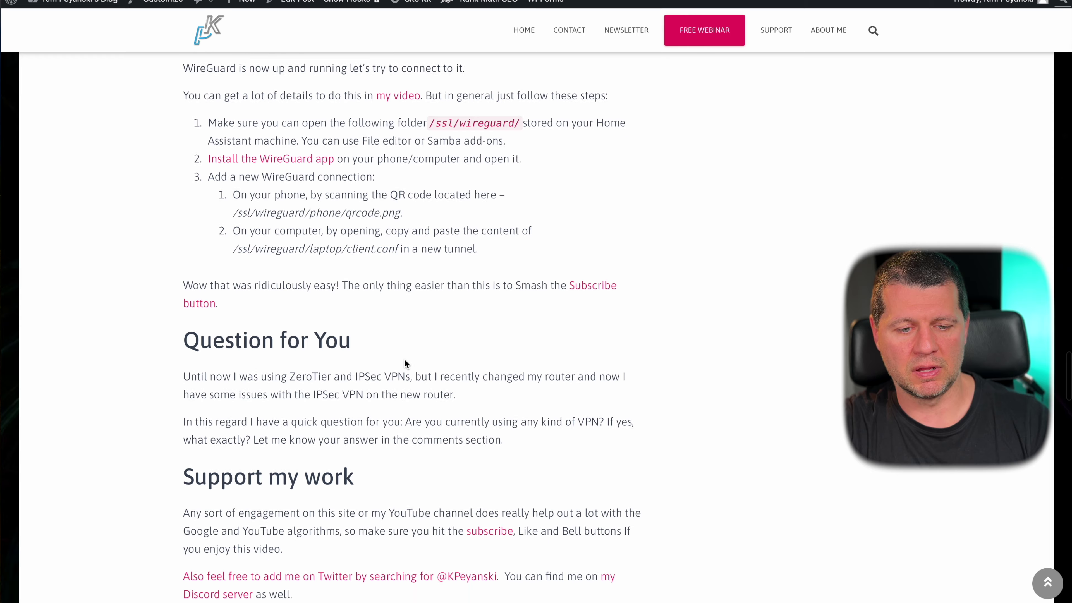
scroll(404, 364, down, 6)
scroll(404, 358, up, 20)
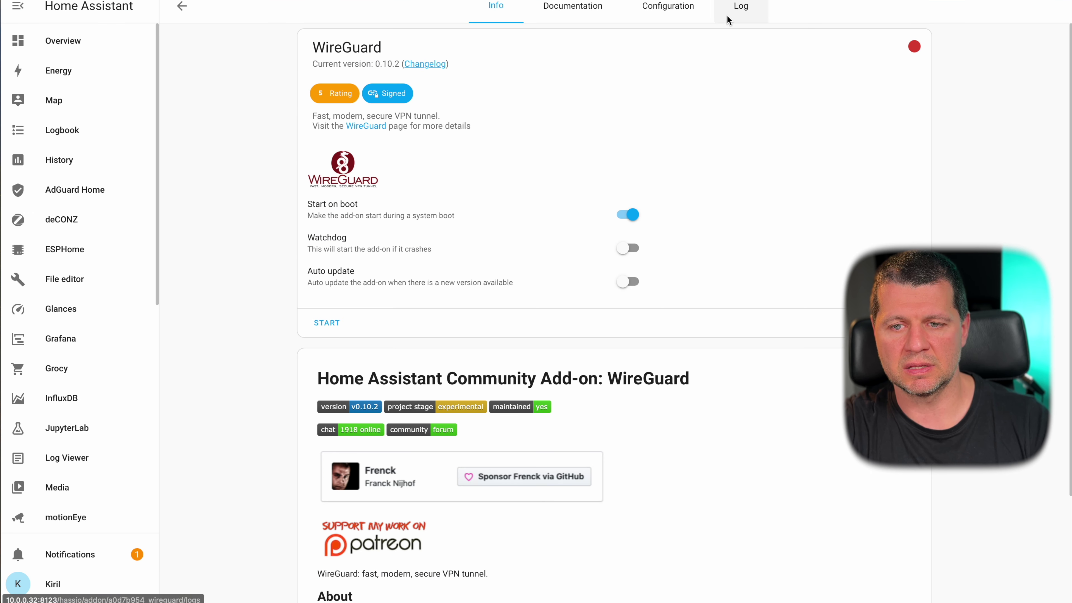
- Enable Watchdog and Auto update for WireGuard and check its configuration options
click(627, 250)
click(626, 281)
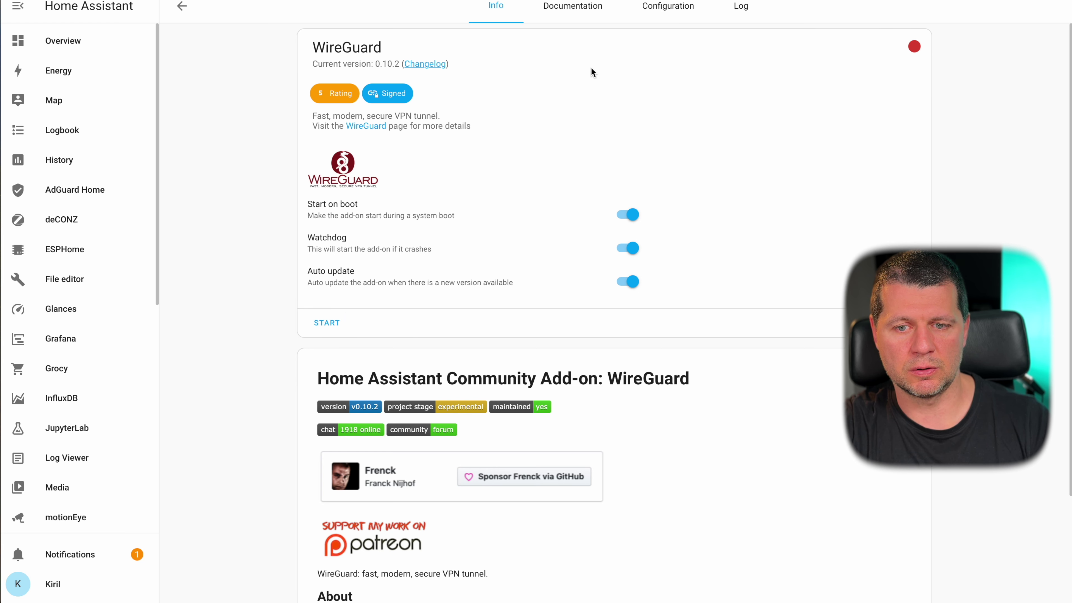
click(668, 6)
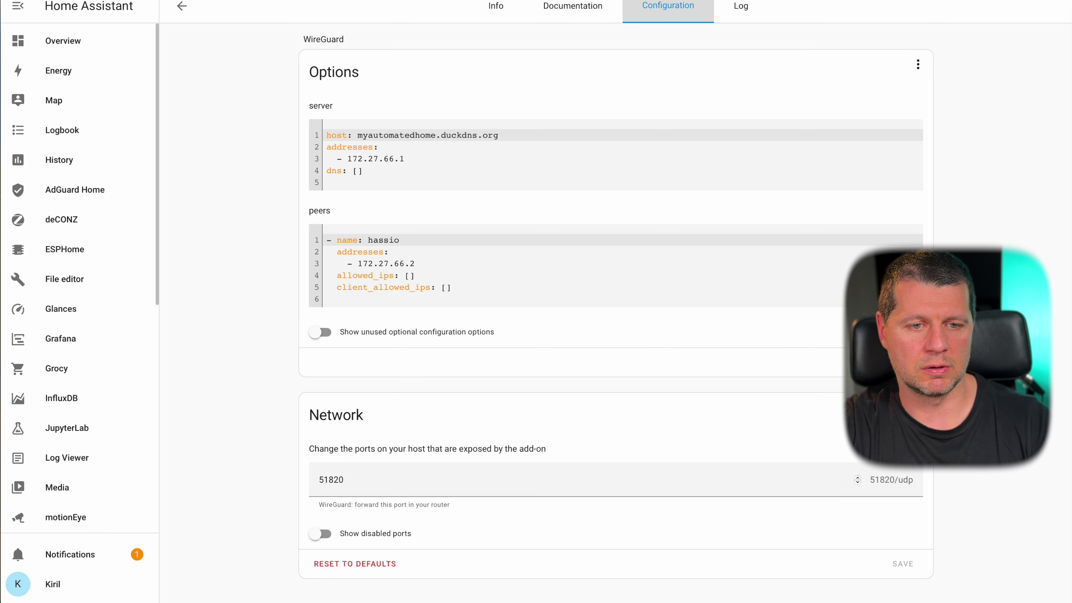
- Start the WireGuard add-on and view its log
click(496, 6)
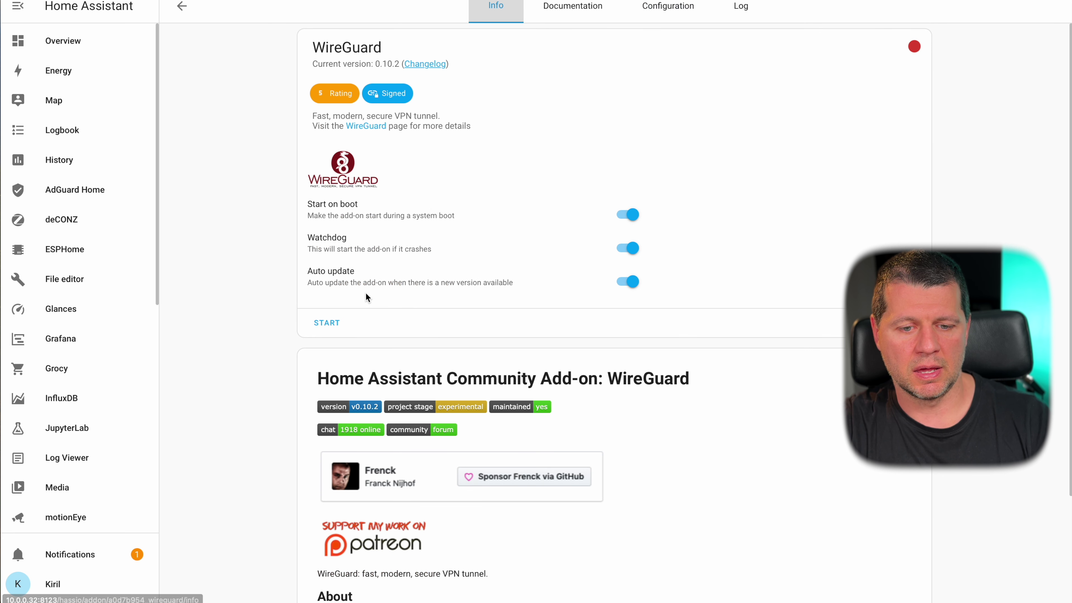
click(327, 323)
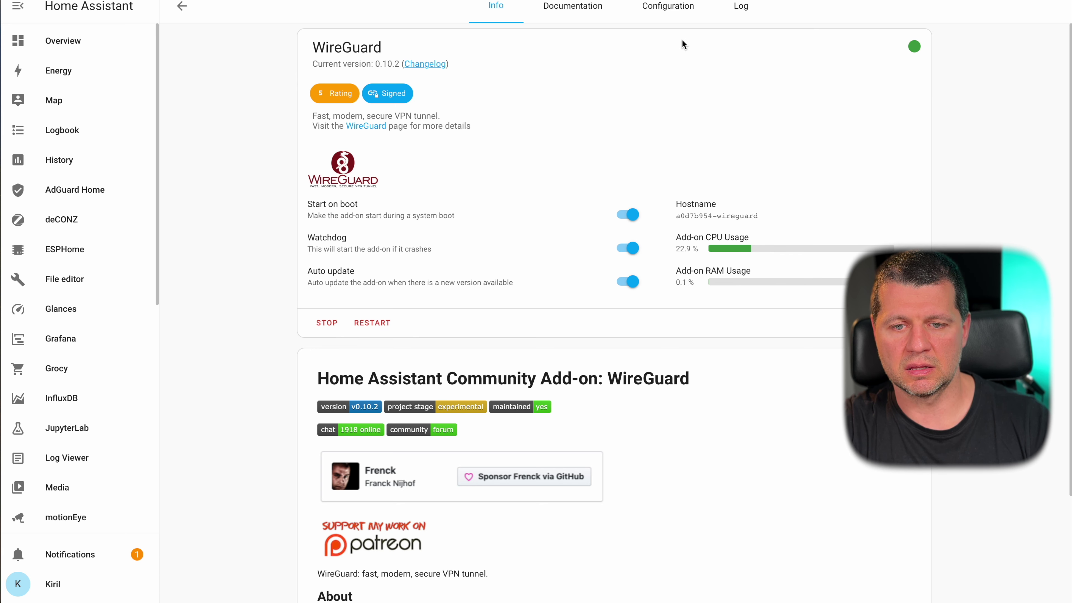
click(668, 7)
click(740, 7)
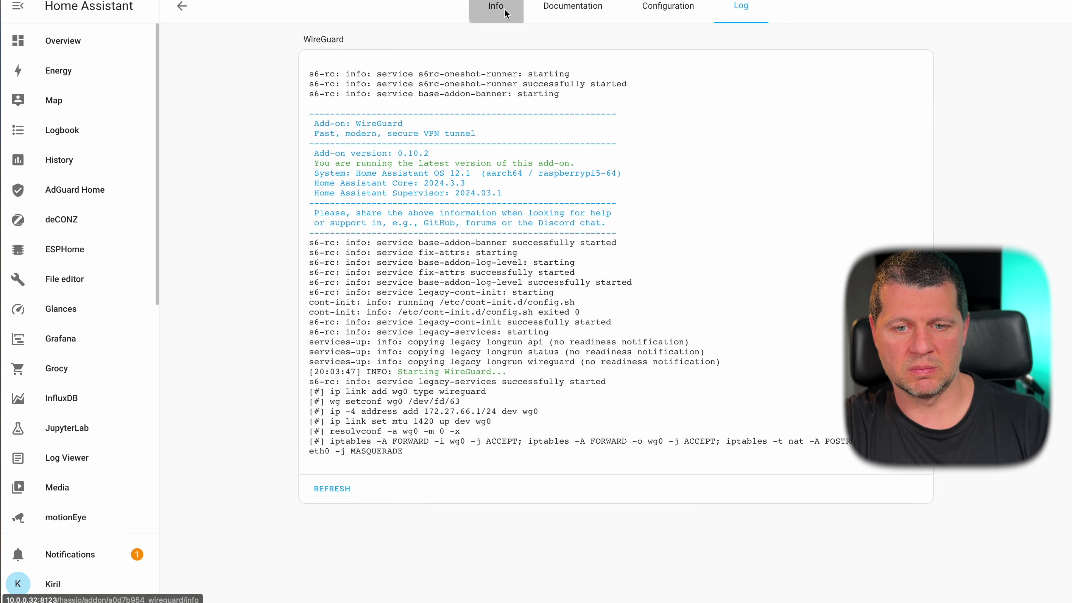
- Cycle through WireGuard's Info, Log and Configuration tabs, ending back on Info
click(496, 6)
click(360, 318)
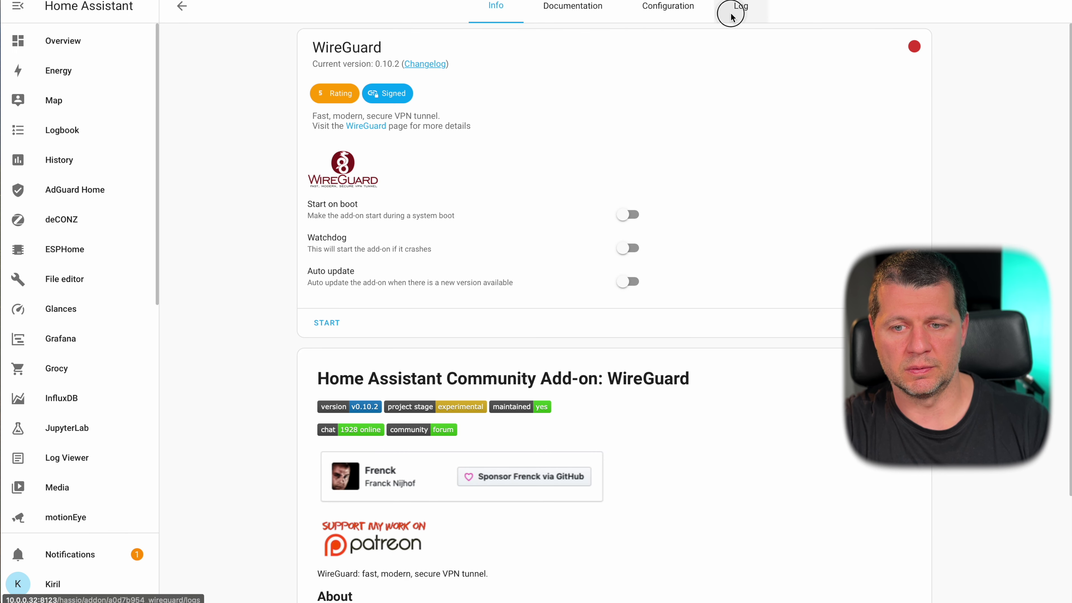
click(740, 6)
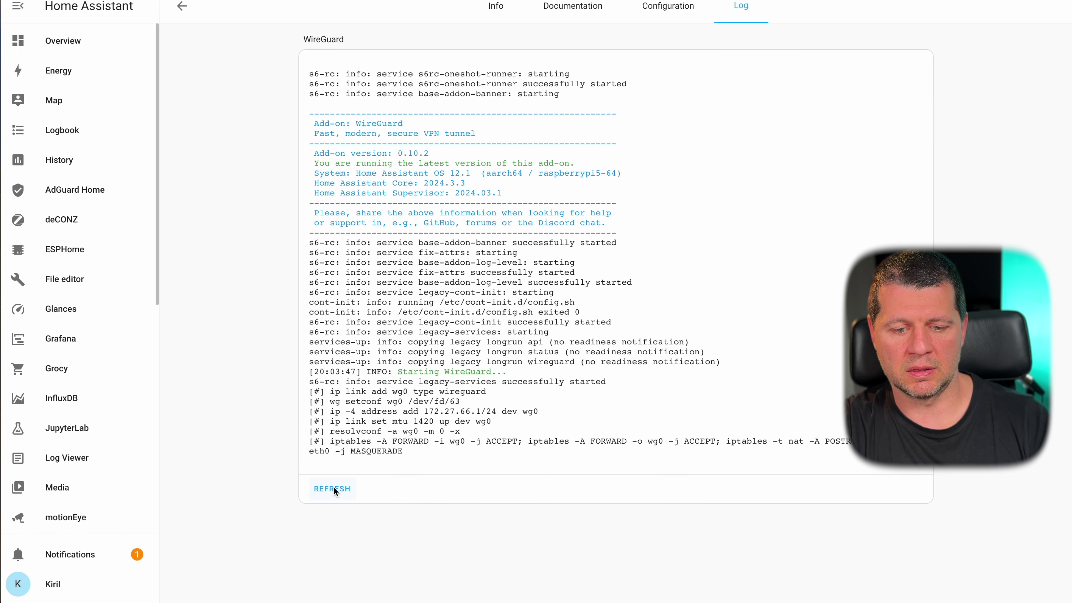
click(495, 6)
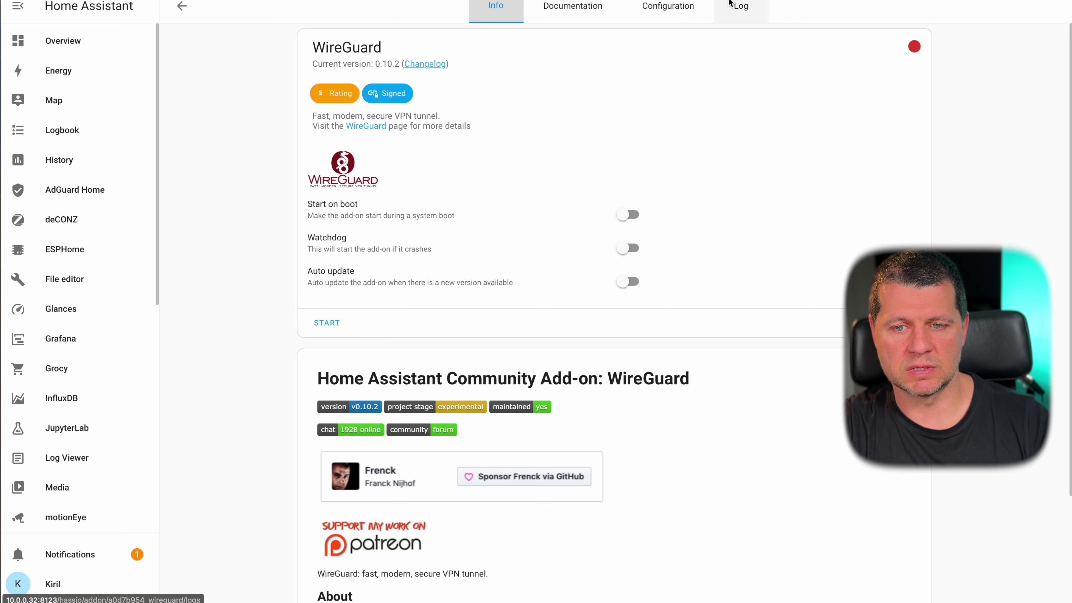
click(667, 6)
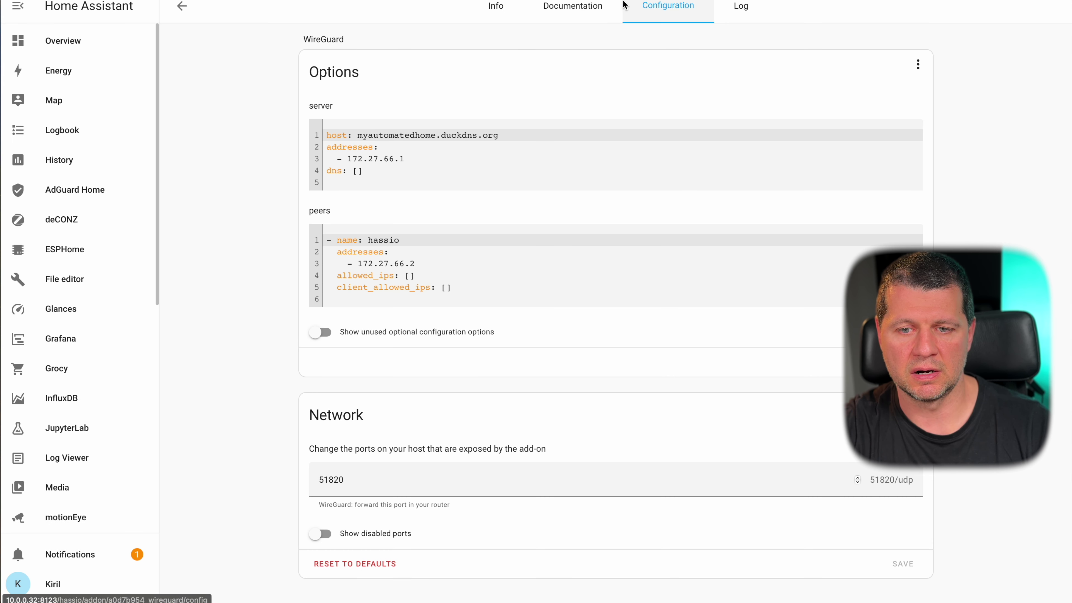
click(495, 5)
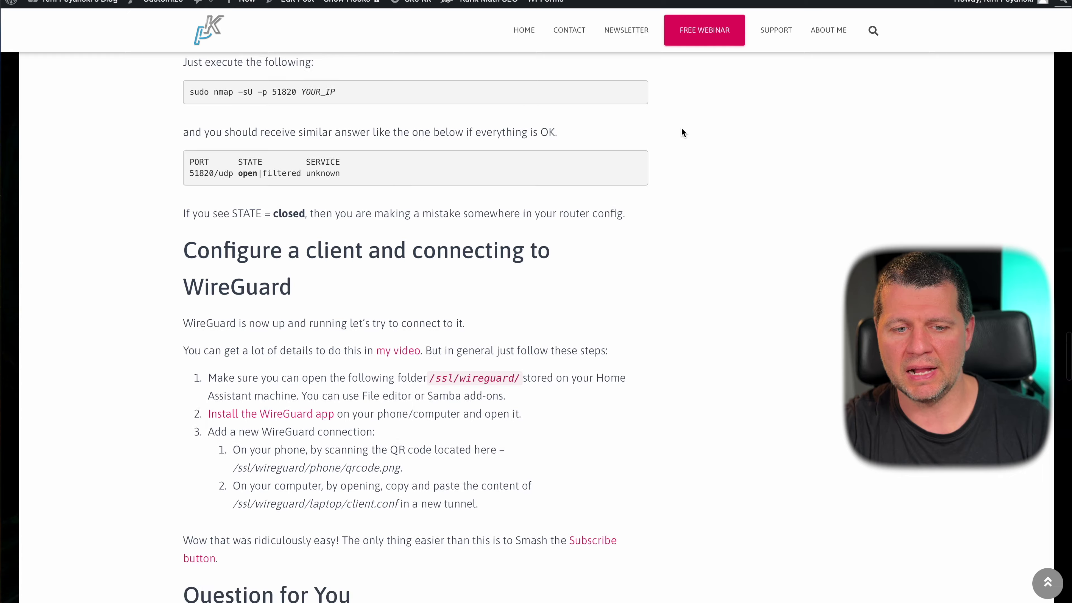
scroll(680, 128, down, 10)
scroll(681, 128, up, 20)
scroll(682, 129, up, 20)
scroll(682, 129, down, 5)
scroll(682, 129, up, 5)
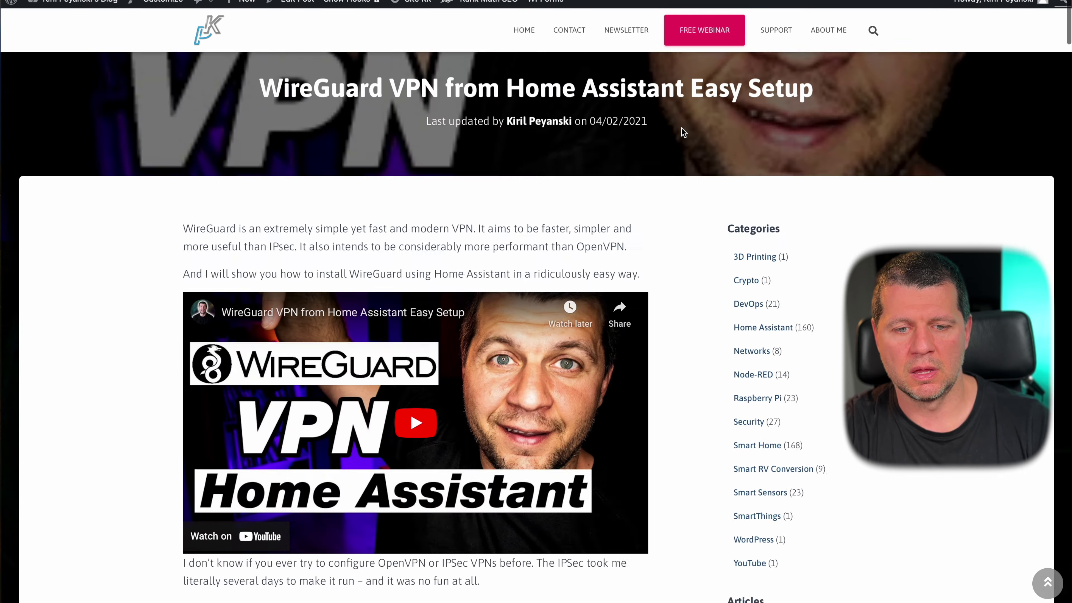
scroll(683, 132, down, 20)
scroll(487, 531, down, 14)
scroll(488, 531, up, 12)
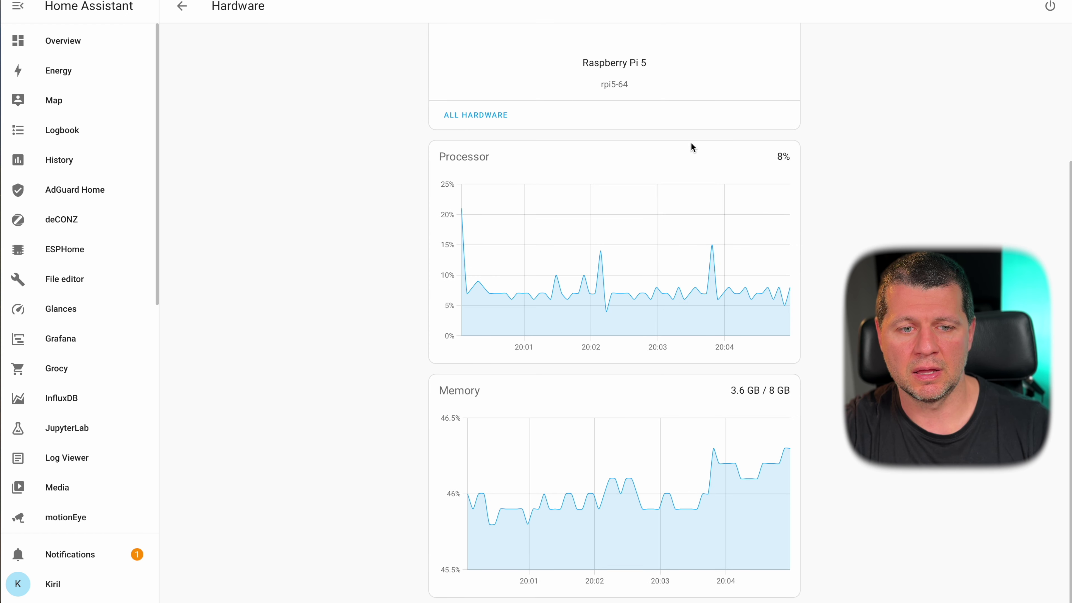
scroll(691, 144, up, 1)
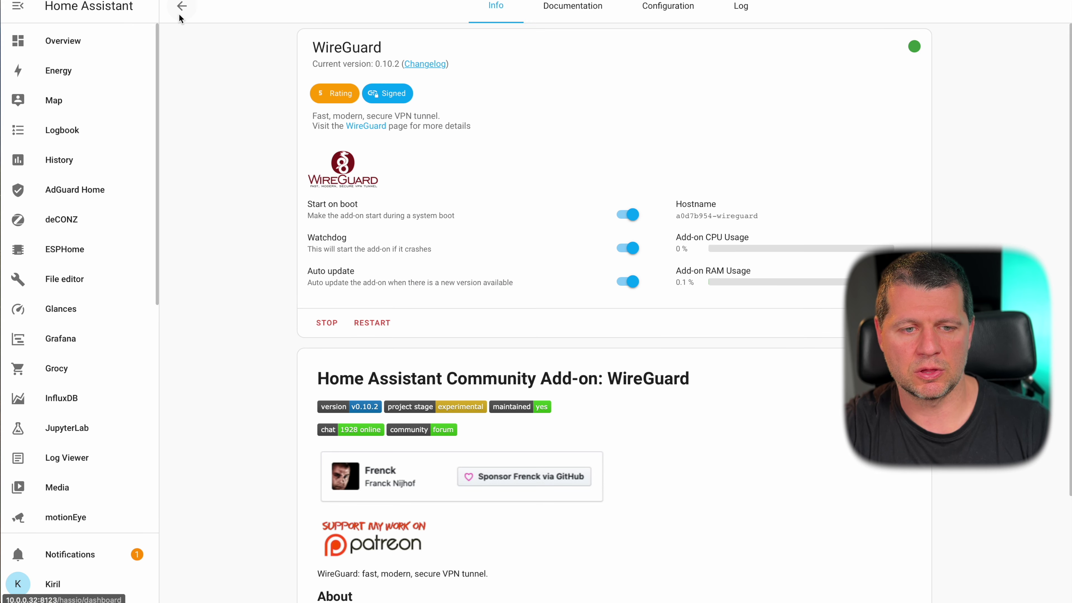
- Go back to installed add-ons, open the Add-on Store and select the Z-Wave JS UI card
click(186, 9)
scroll(428, 297, down, 10)
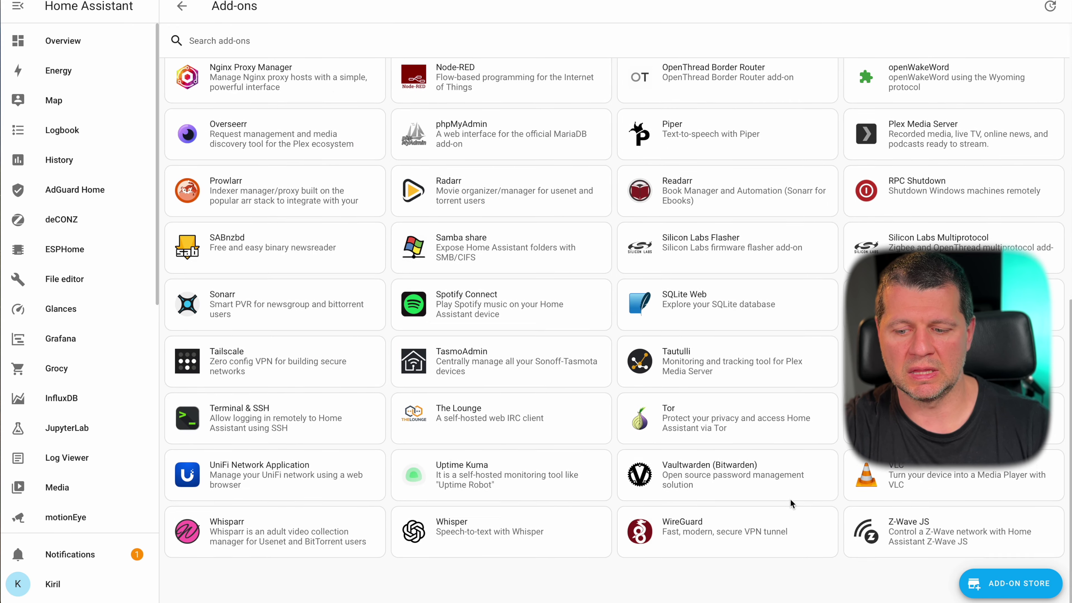
click(977, 587)
scroll(692, 535, down, 10)
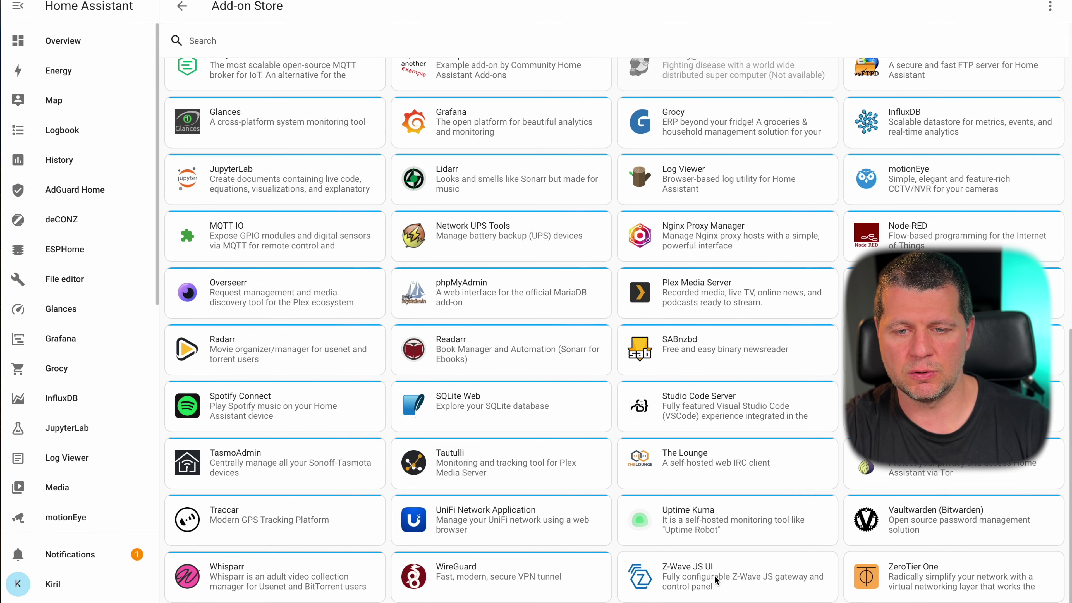
scroll(687, 580, up, 10)
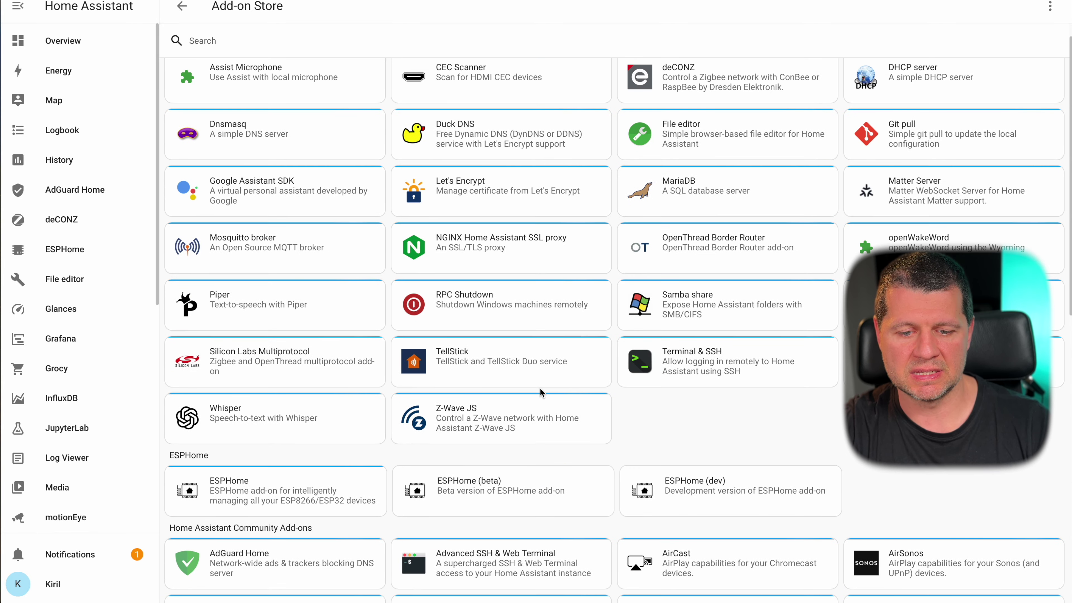
scroll(485, 435, down, 1)
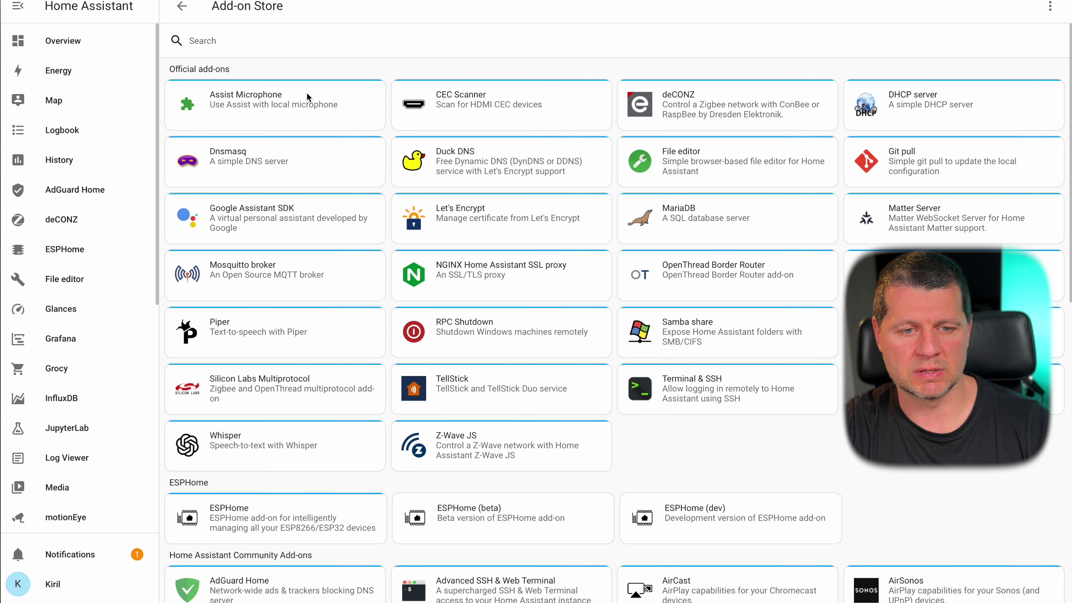
scroll(489, 470, down, 15)
scroll(489, 470, up, 10)
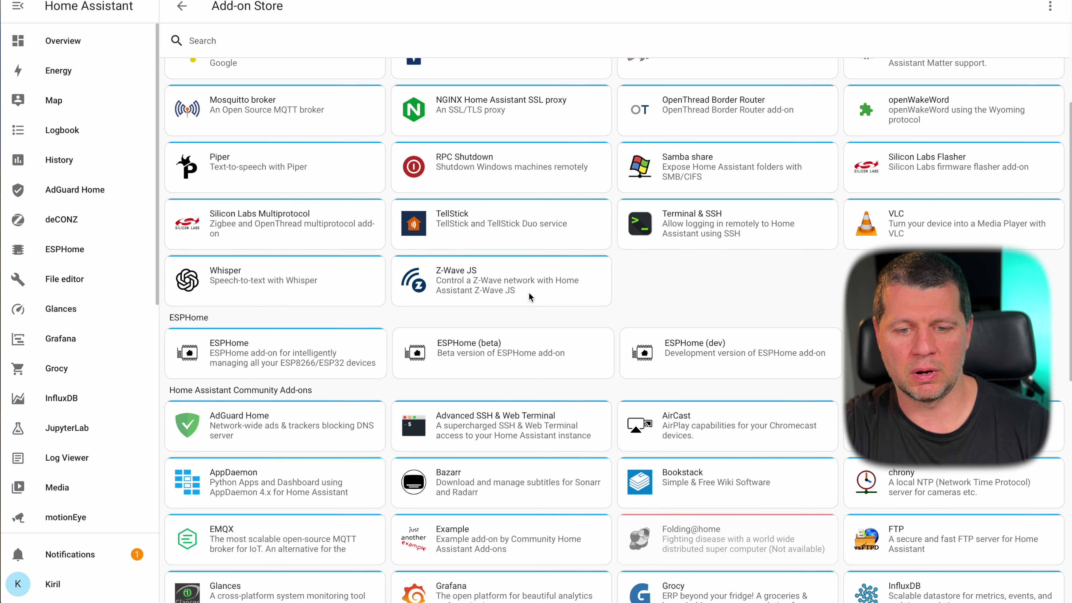
scroll(537, 301, down, 10)
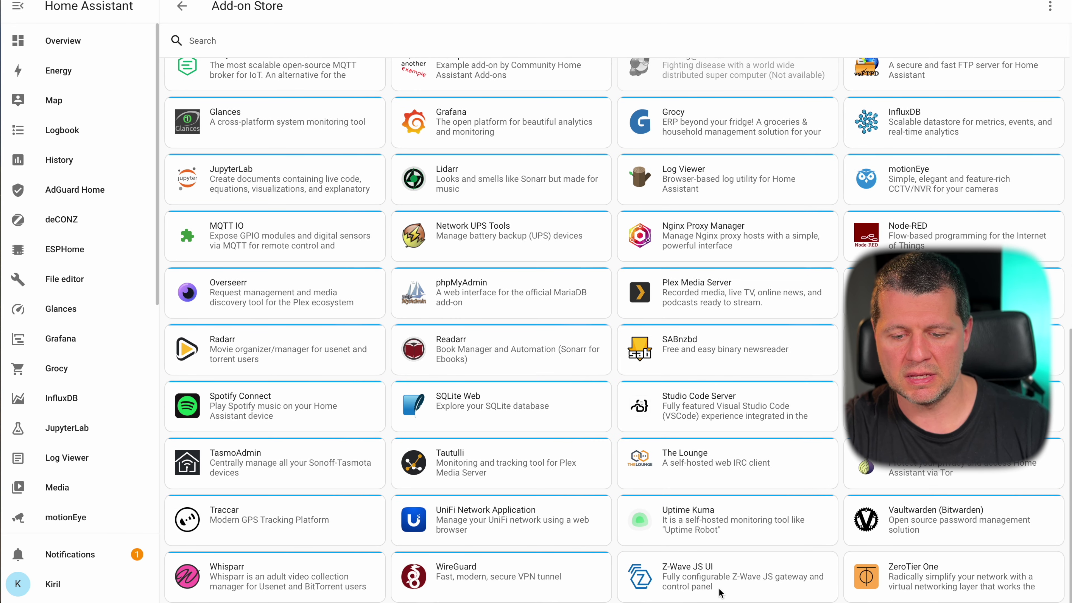
click(762, 582)
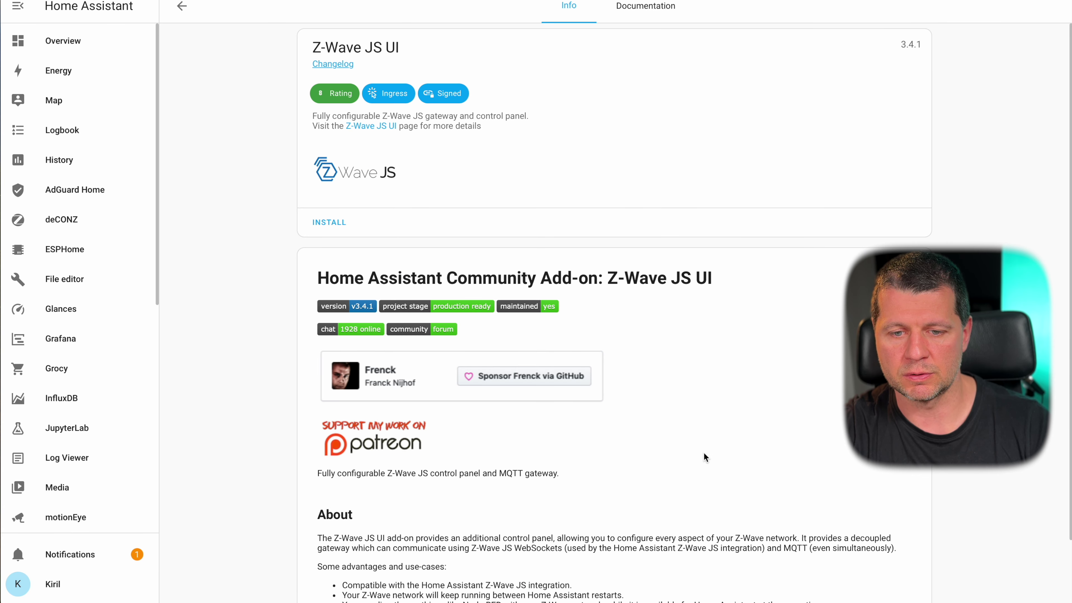
- Install the Z-Wave JS UI 3.4.1 add-on and wait for it to finish
click(339, 222)
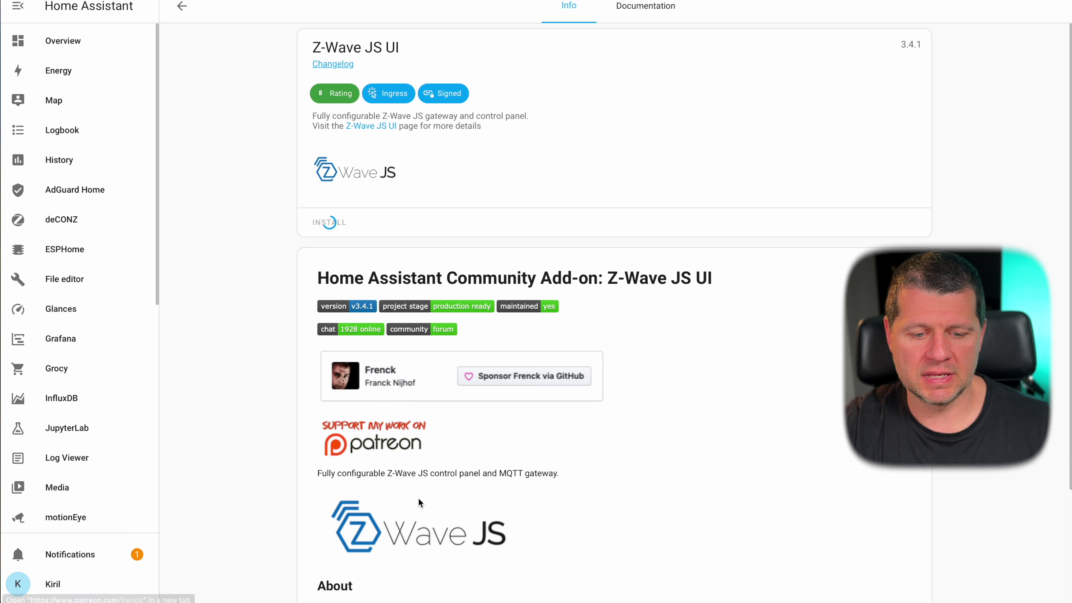
scroll(418, 497, down, 2)
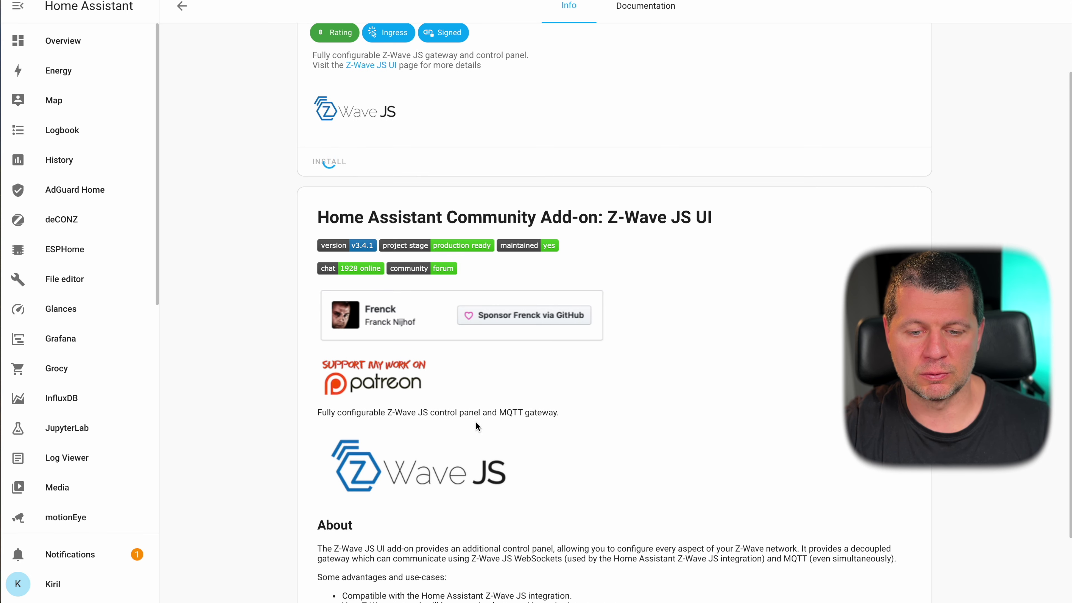
scroll(519, 418, down, 2)
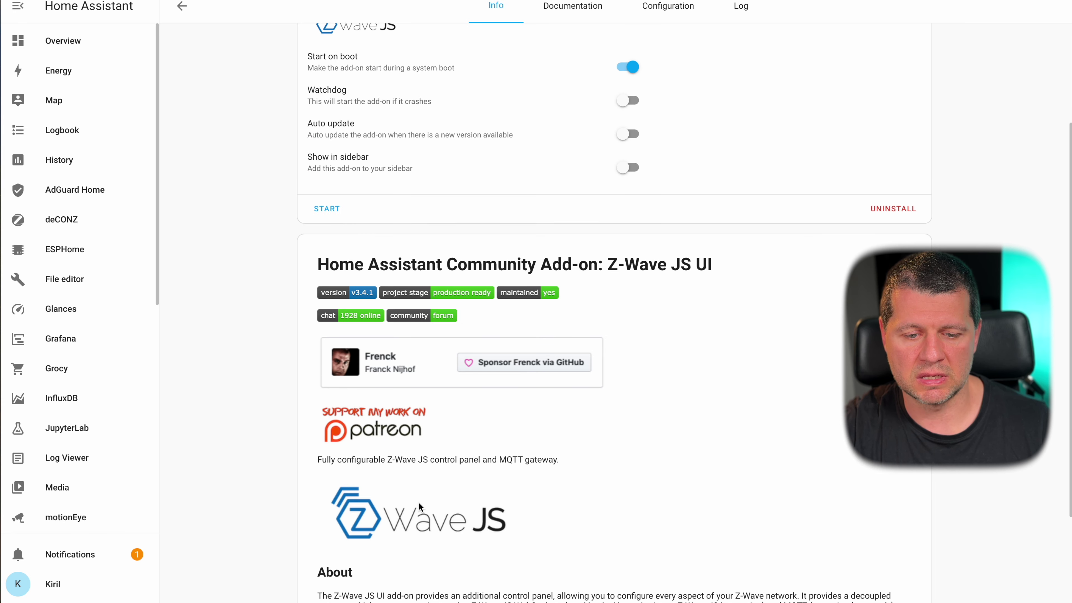
- Turn on Watchdog, Show in sidebar and Auto update for Z-Wave JS UI
scroll(506, 423, up, 4)
click(628, 247)
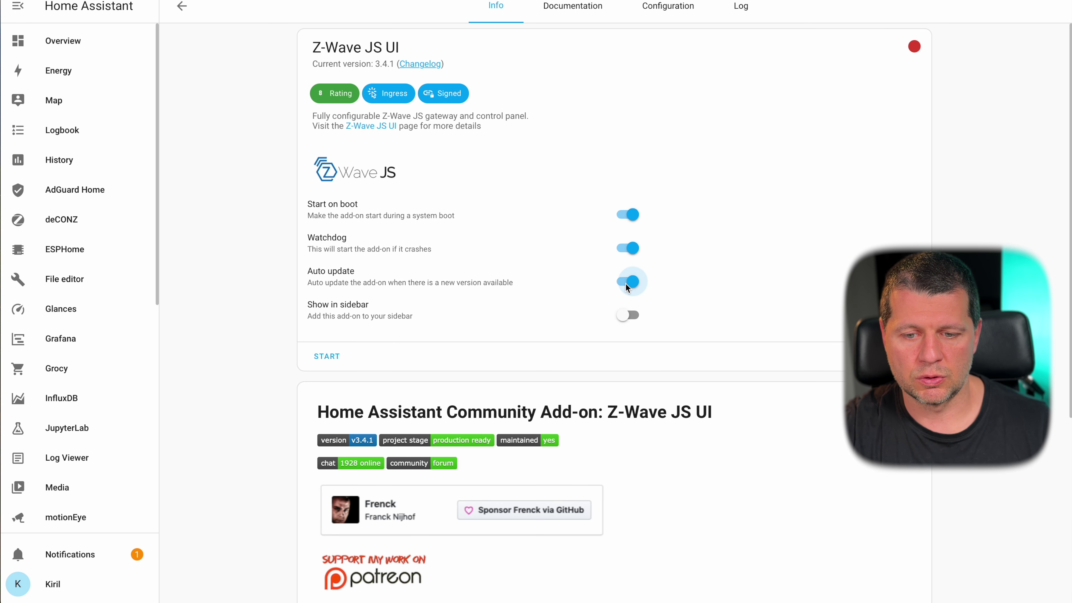
click(626, 315)
click(627, 282)
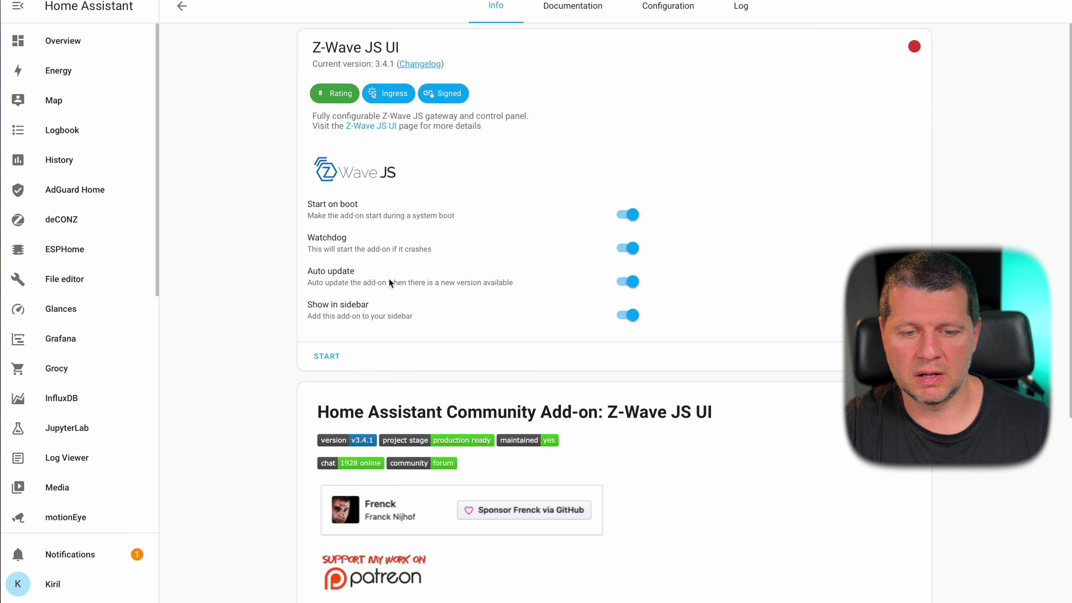
click(668, 7)
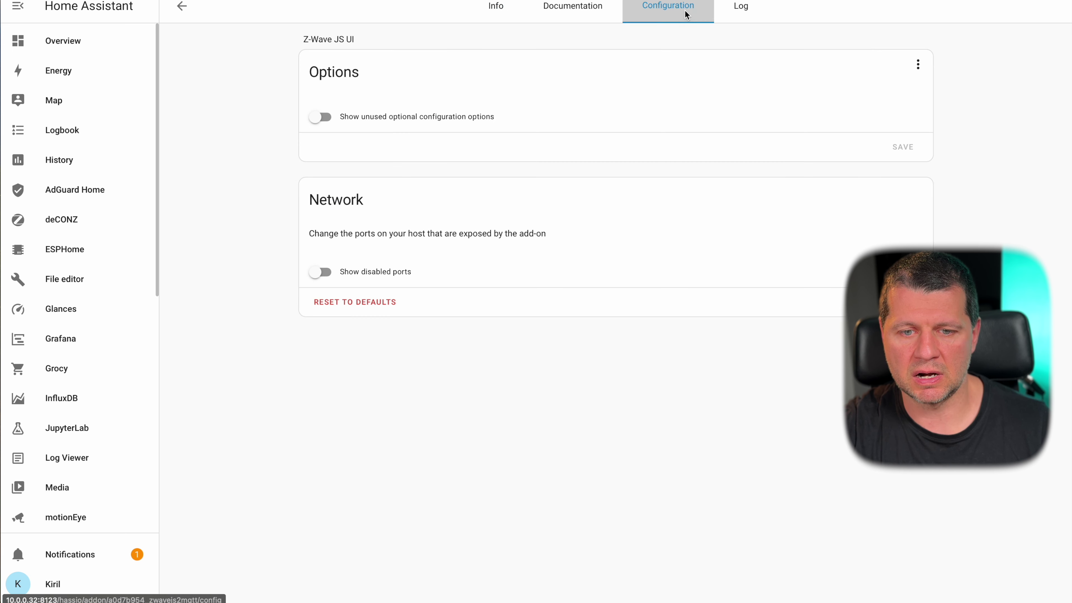
- Return to the Info tab, scroll through the description and launch the Z-Wave JS UI web interface
click(496, 20)
scroll(389, 437, down, 6)
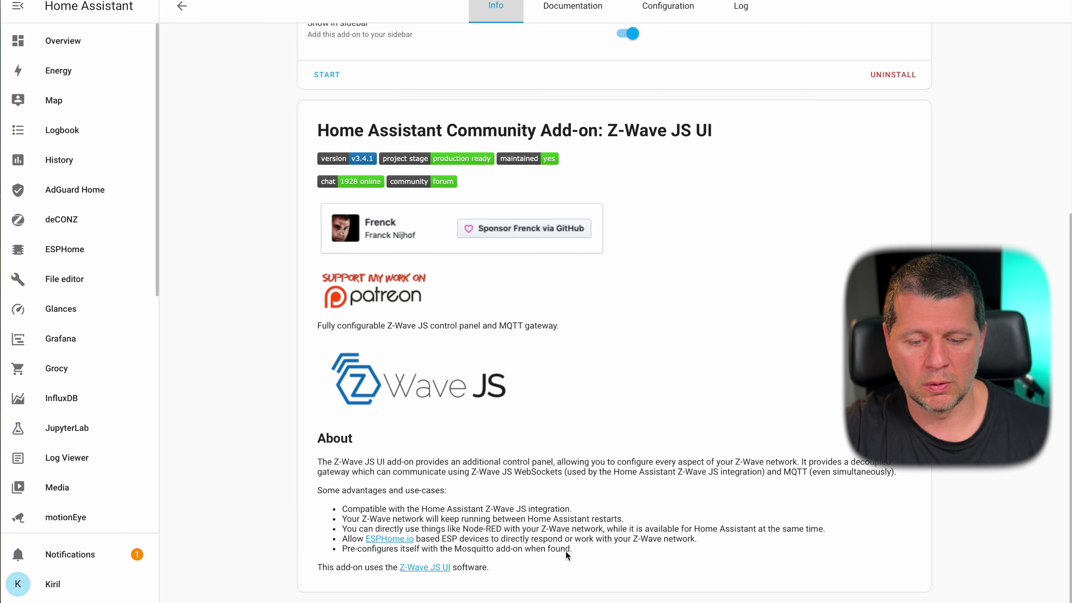
scroll(476, 261, up, 5)
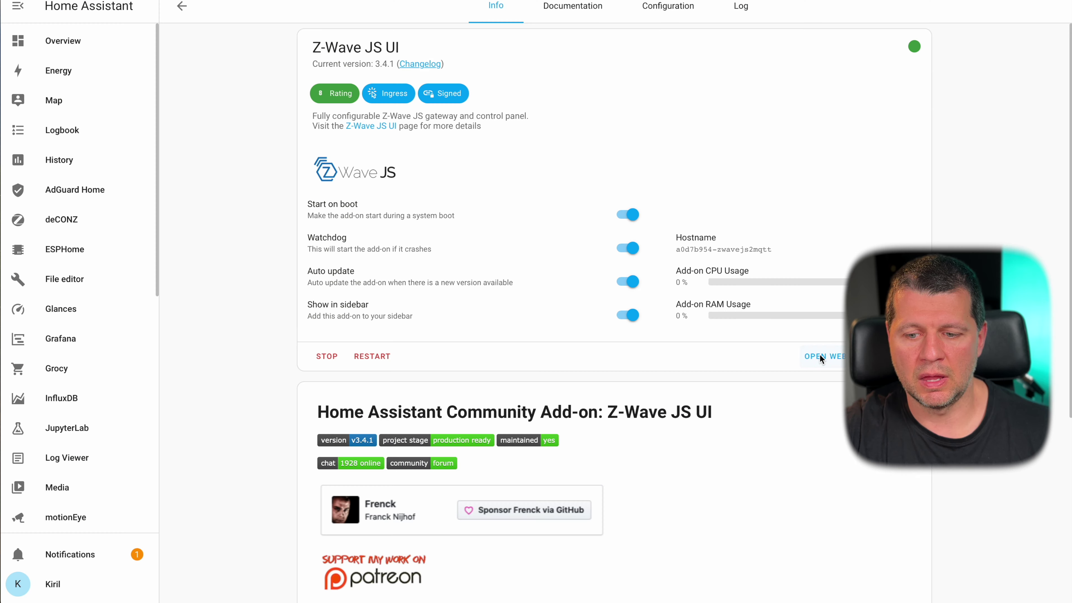
click(820, 356)
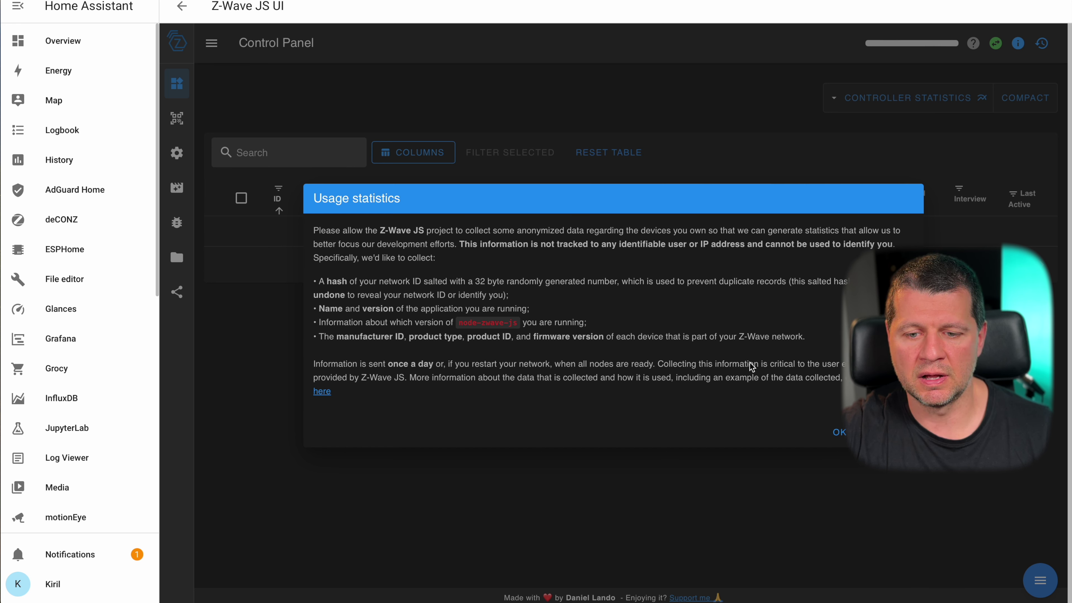
- Decline the usage statistics prompt and close the changelog with OK
key(Escape)
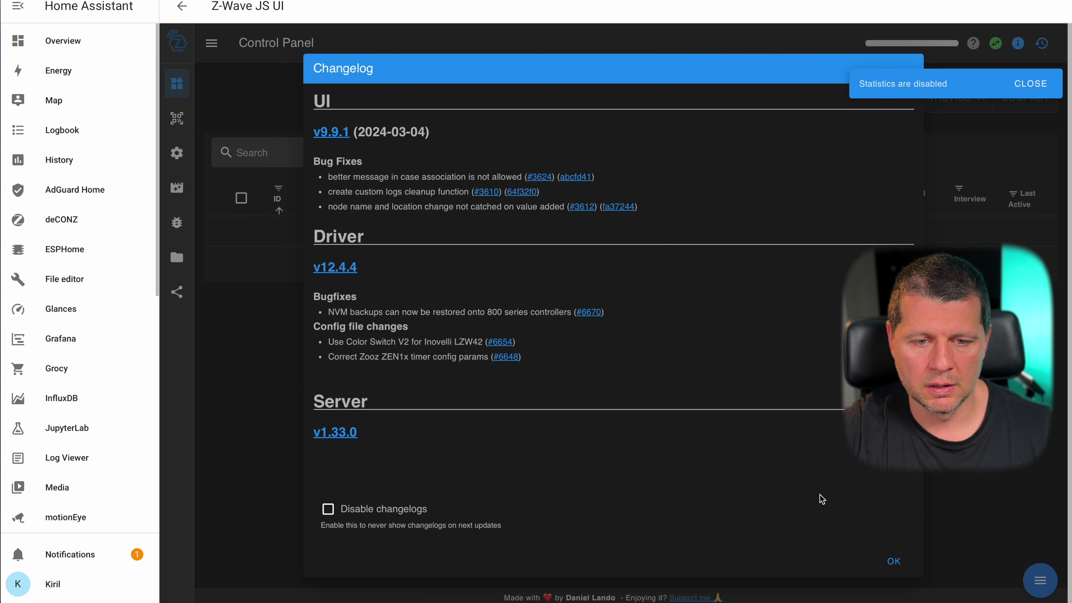
click(893, 560)
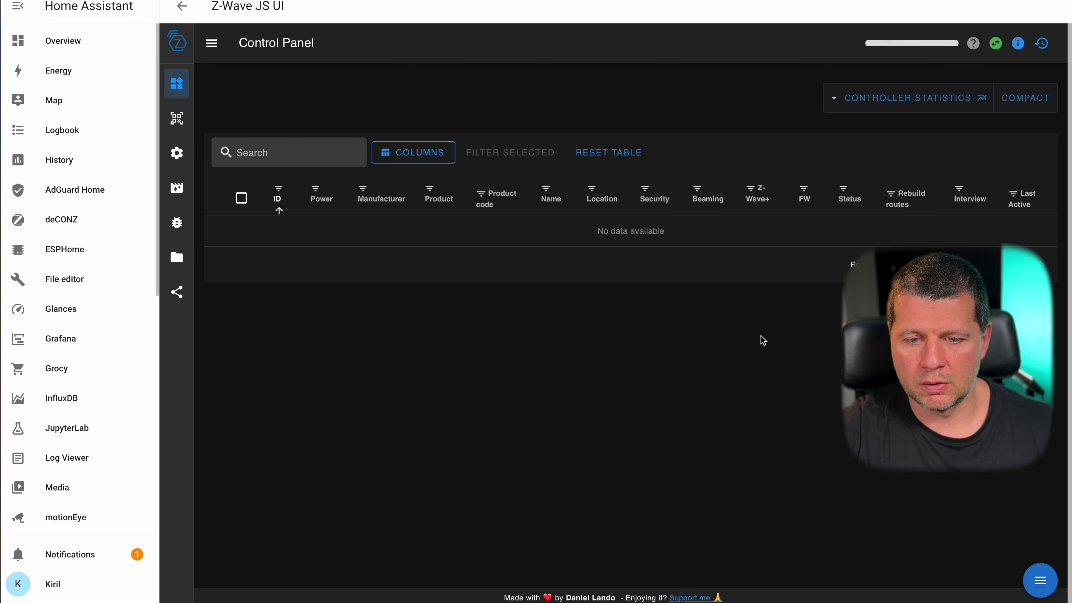
- Visit Z-Wave JS UI's Smart Start, Settings, Scenes, Store, Network Graph and Debug pages
click(261, 160)
click(285, 130)
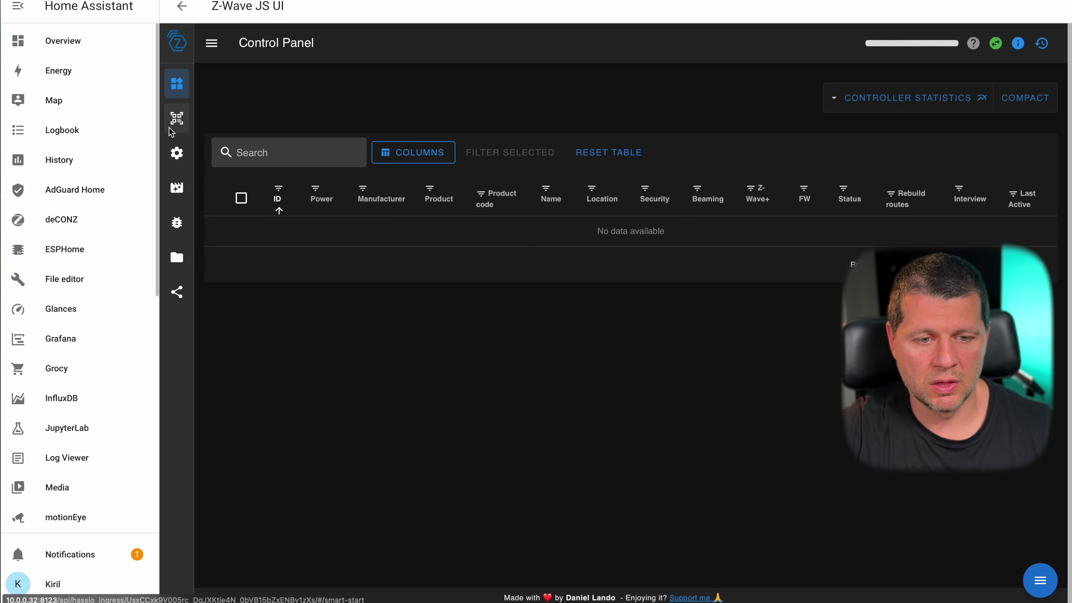
click(171, 130)
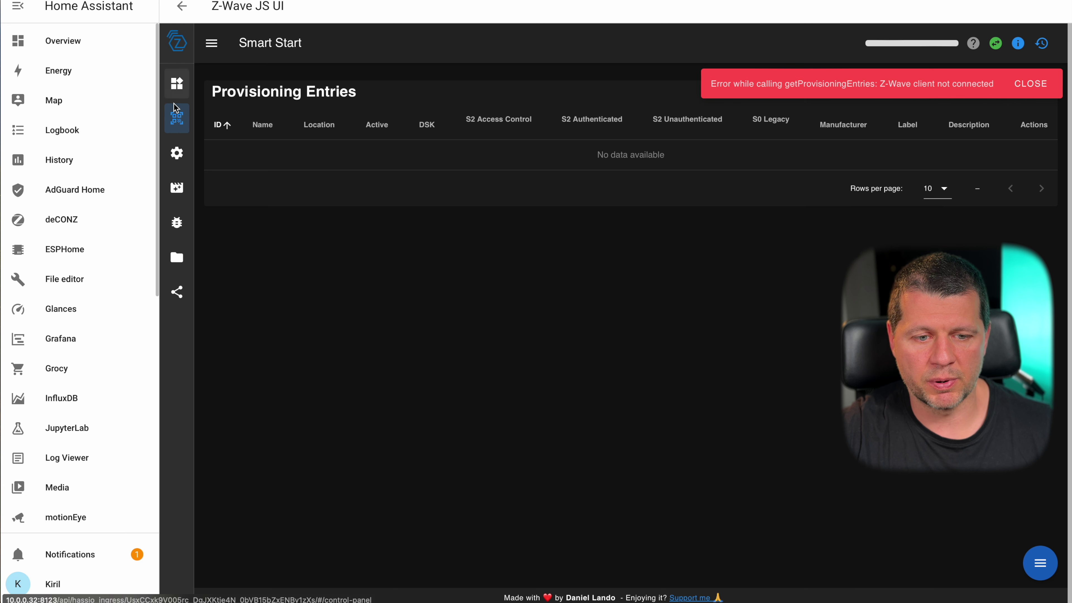
click(176, 153)
click(176, 187)
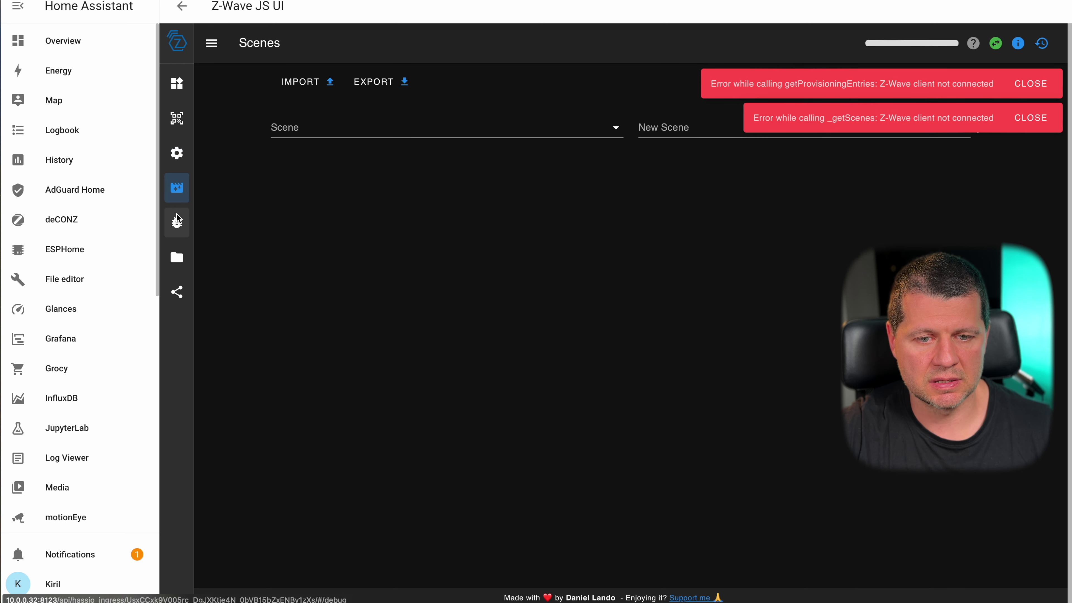
click(177, 257)
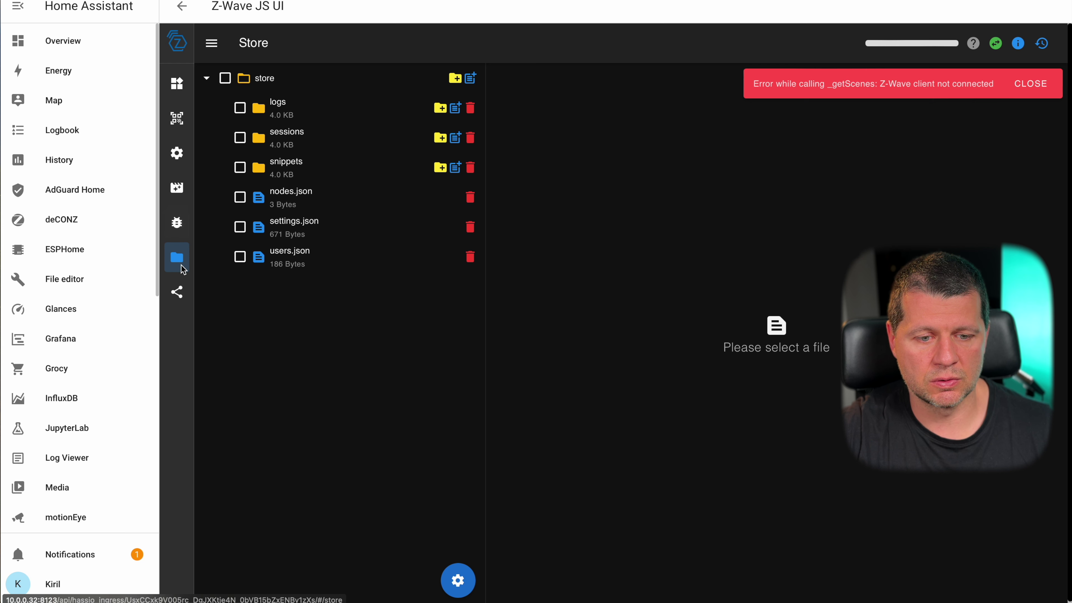
click(179, 293)
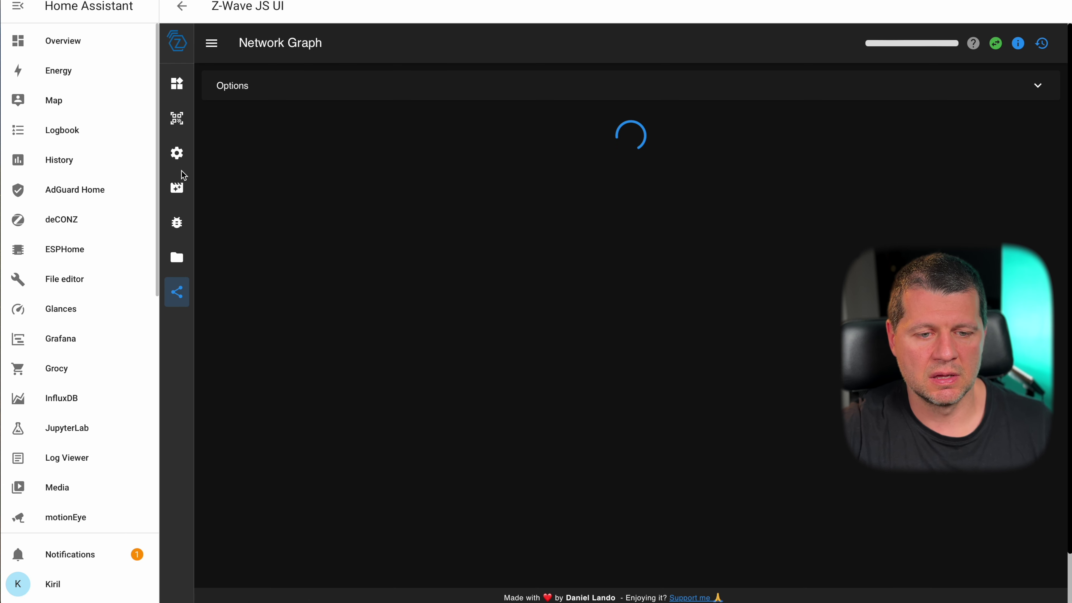
click(179, 187)
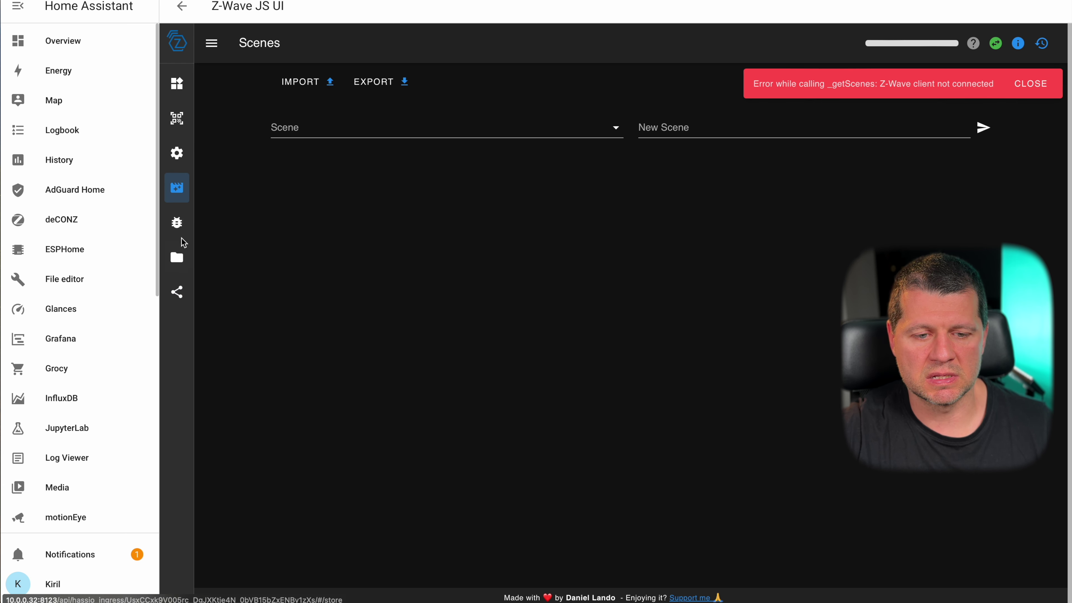
click(177, 221)
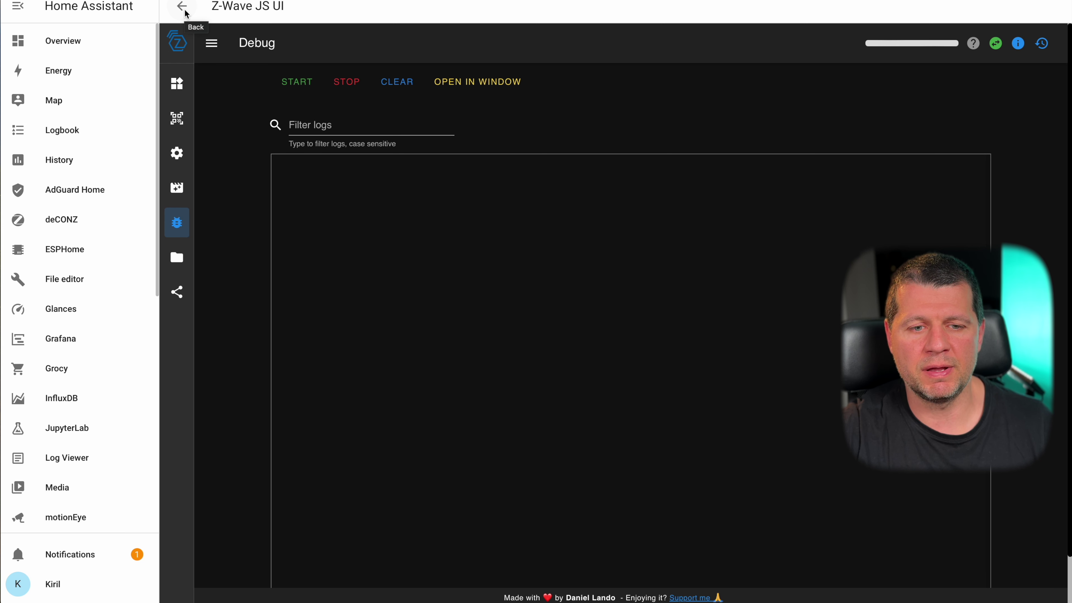
- Navigate back out of Z-Wave JS UI and go to Home Assistant's Settings
click(184, 11)
click(184, 10)
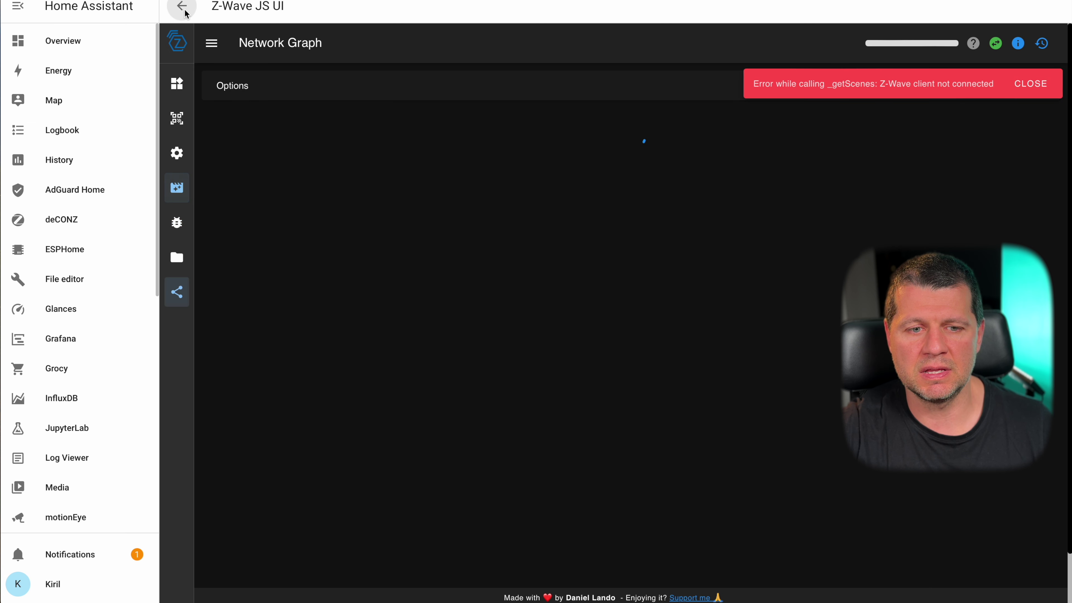
click(185, 11)
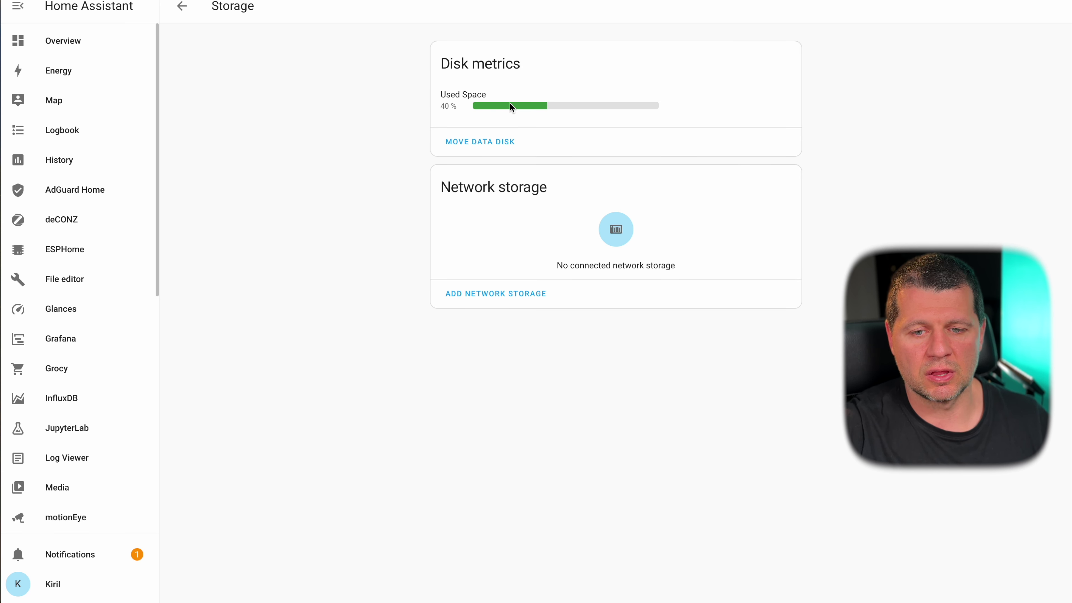
mouse_move(454, 109)
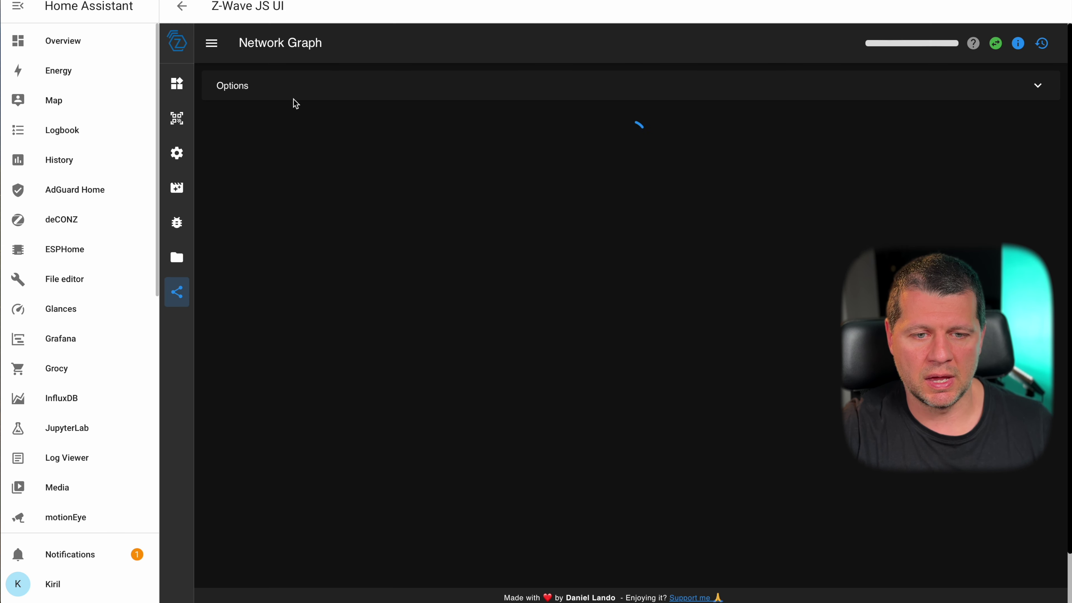
scroll(135, 397, down, 10)
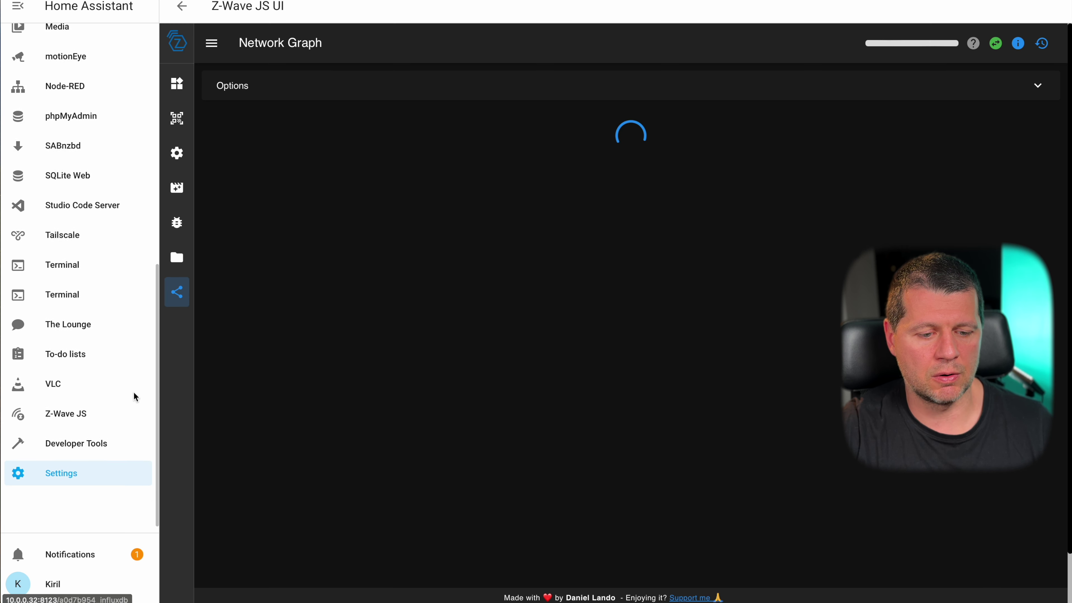
click(74, 507)
- Find the ZeroTier One add-on in the Add-on Store and install it
click(525, 239)
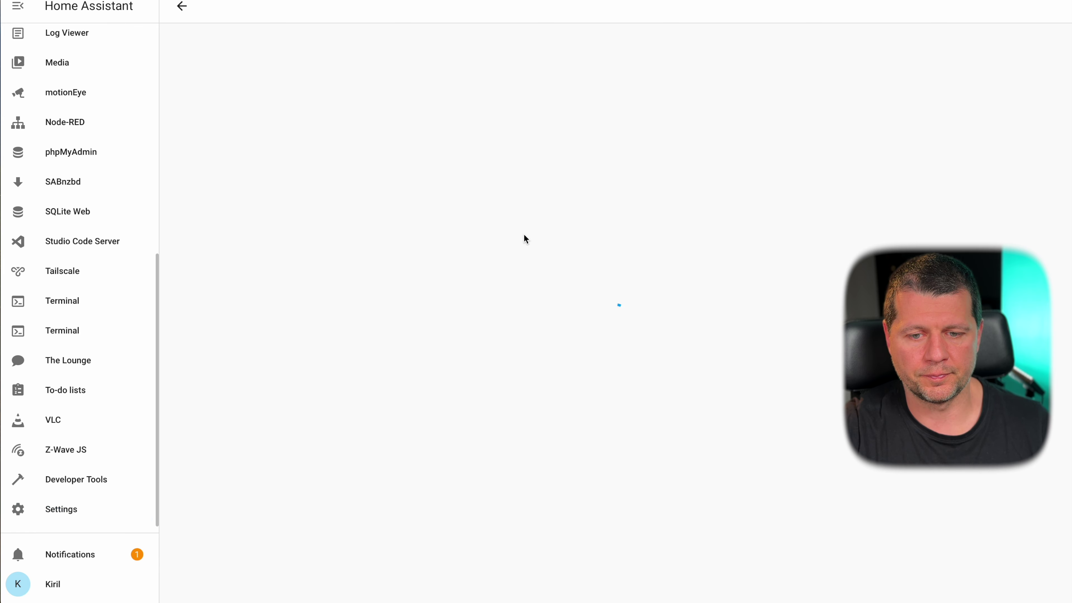
click(1000, 582)
scroll(839, 591, down, 10)
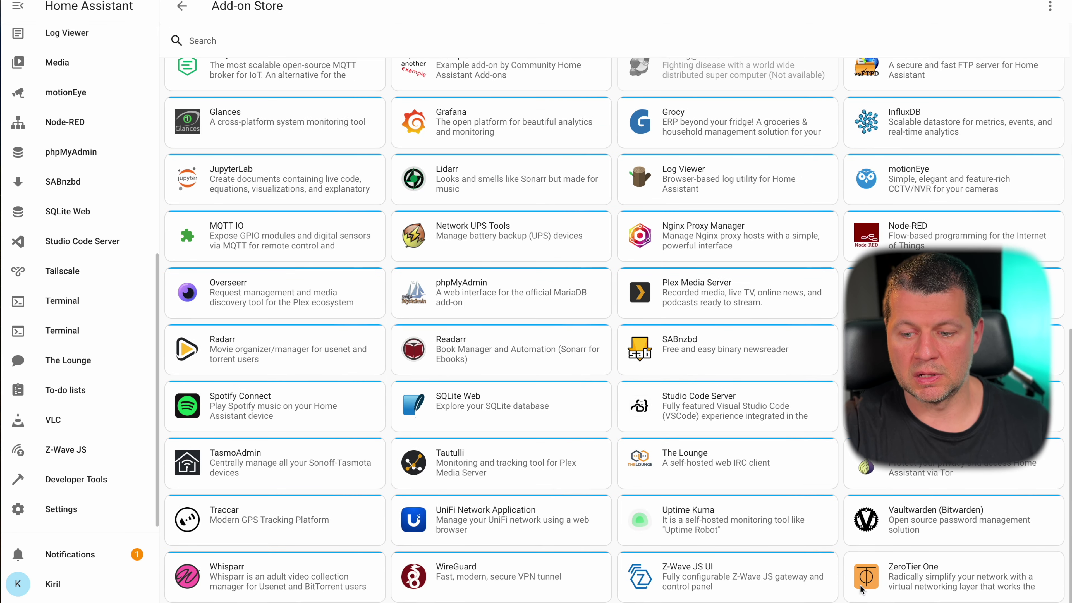
click(924, 577)
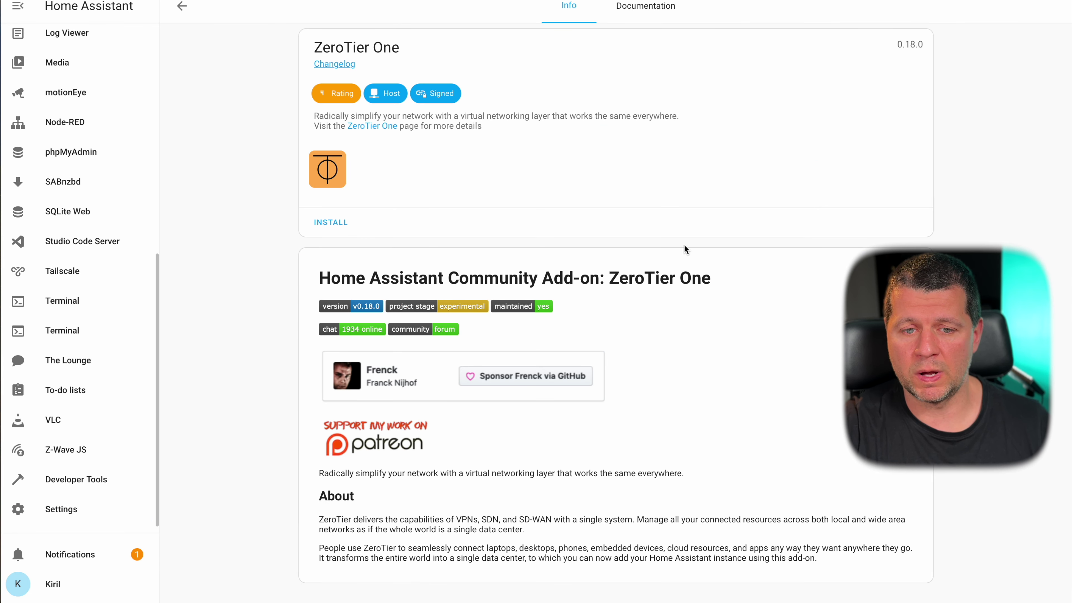
click(331, 225)
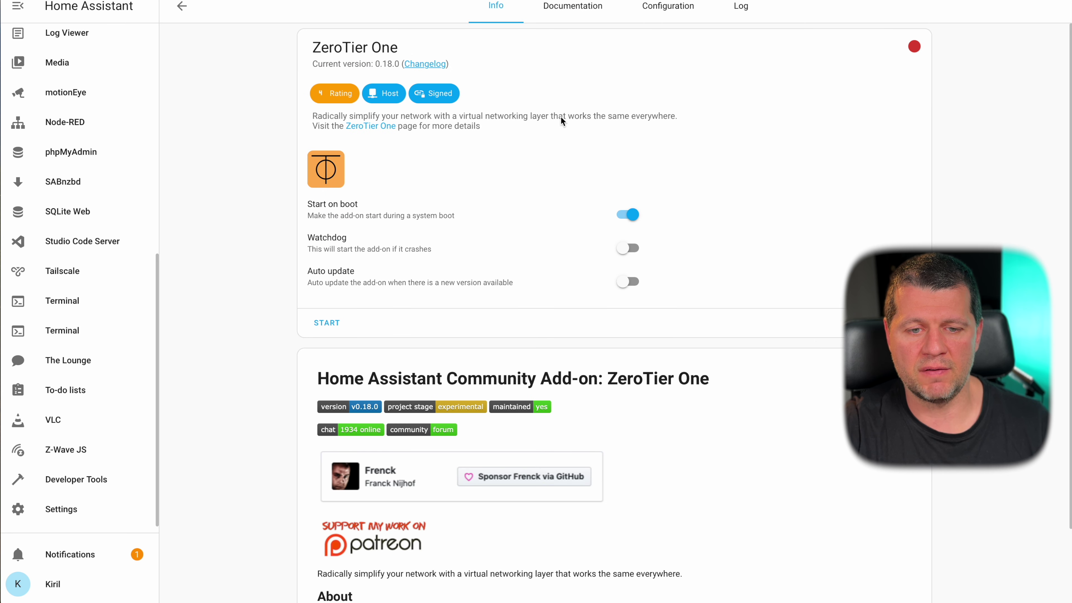
- Enable Watchdog and Auto update for ZeroTier One and view its configuration options
click(629, 248)
click(629, 282)
click(657, 13)
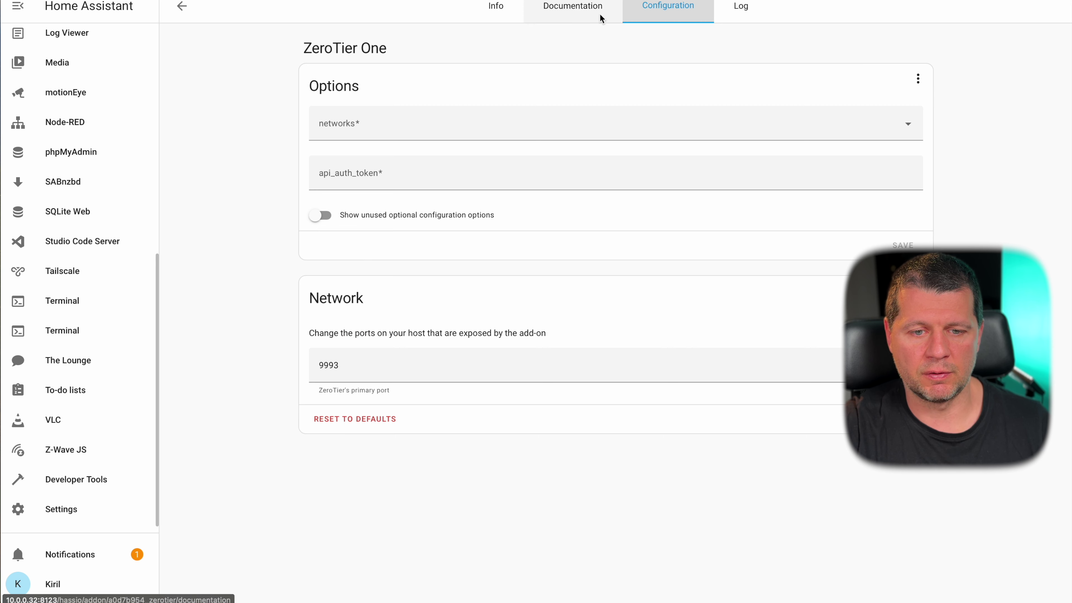
- Read through the ZeroTier One add-on documentation
click(468, 139)
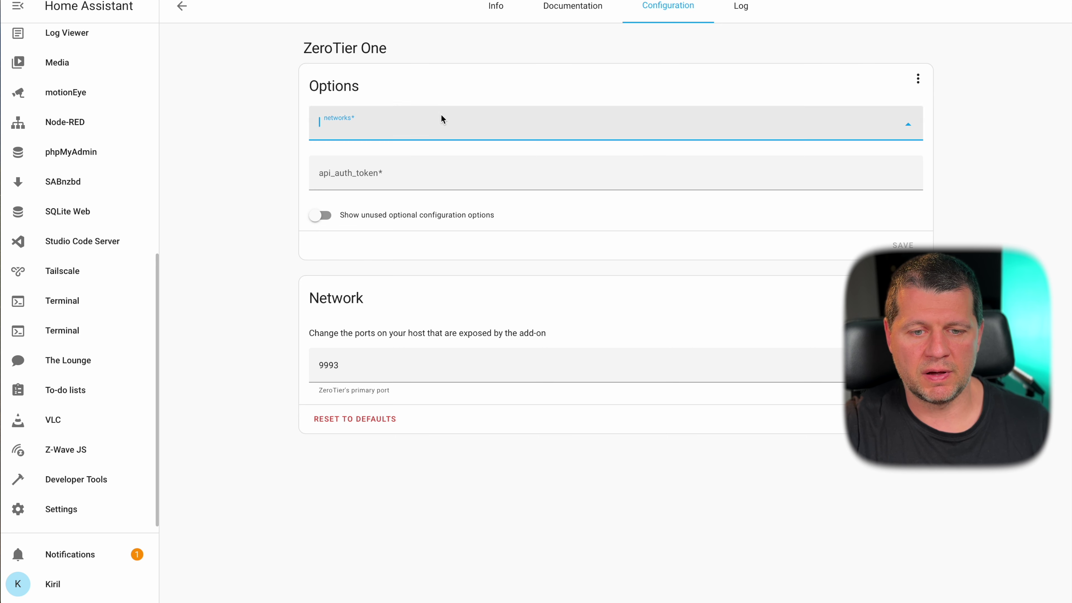
click(549, 14)
scroll(497, 310, down, 1)
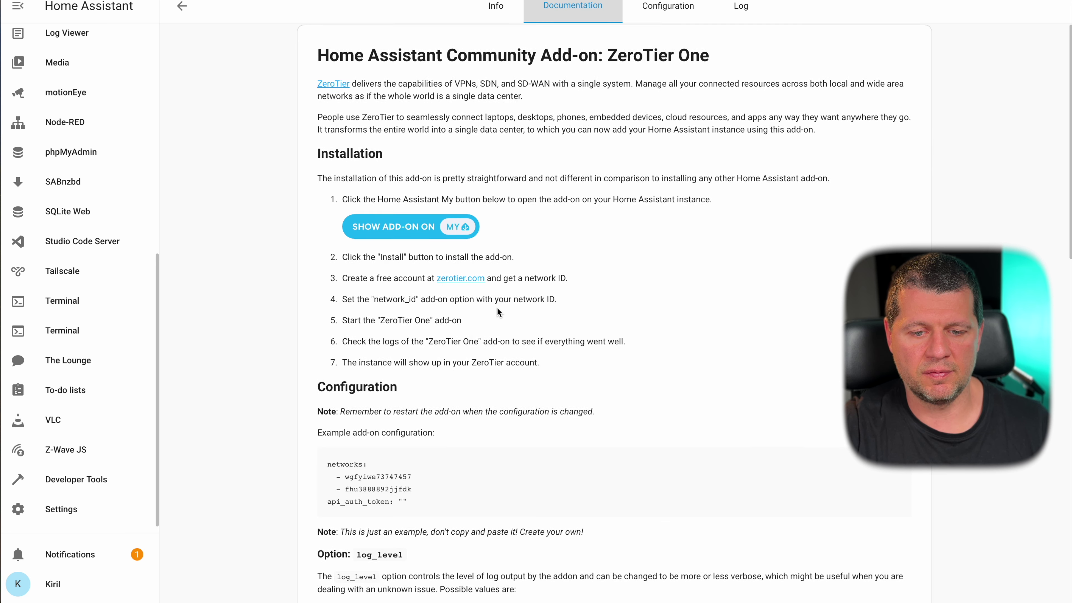
scroll(497, 309, down, 1)
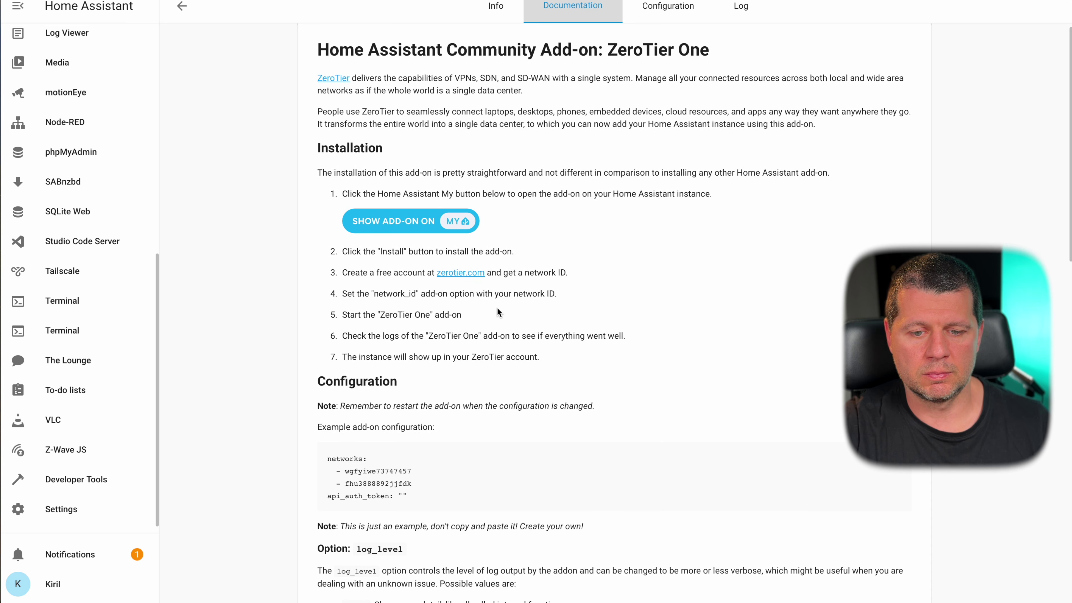
scroll(498, 313, down, 1)
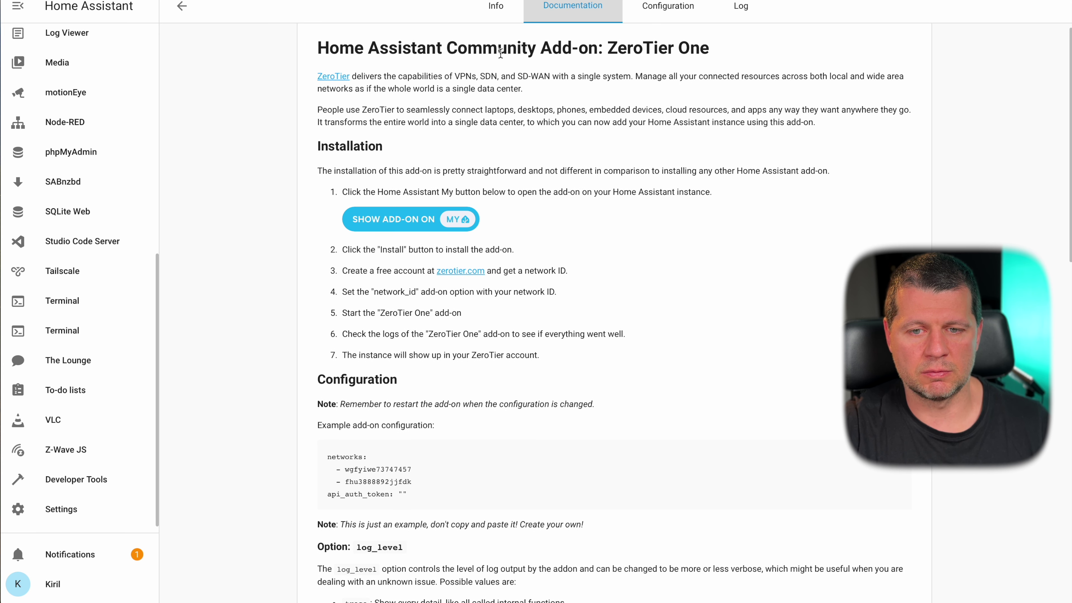
- Start ZeroTier One and check its refreshed log to confirm the service is running
click(494, 9)
click(333, 319)
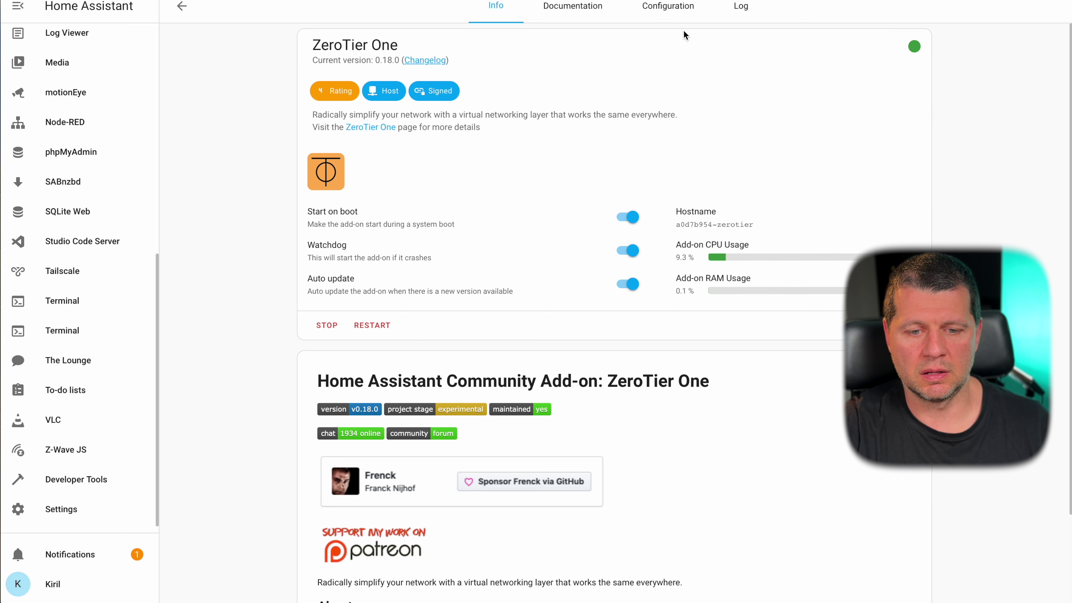
click(740, 6)
click(336, 575)
click(496, 8)
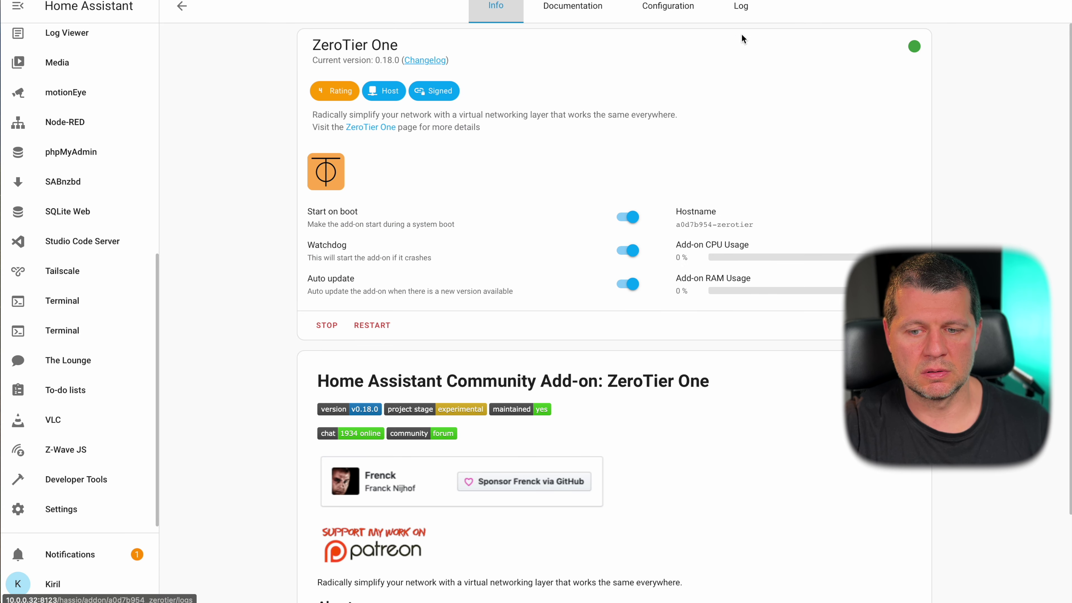
key(super+l)
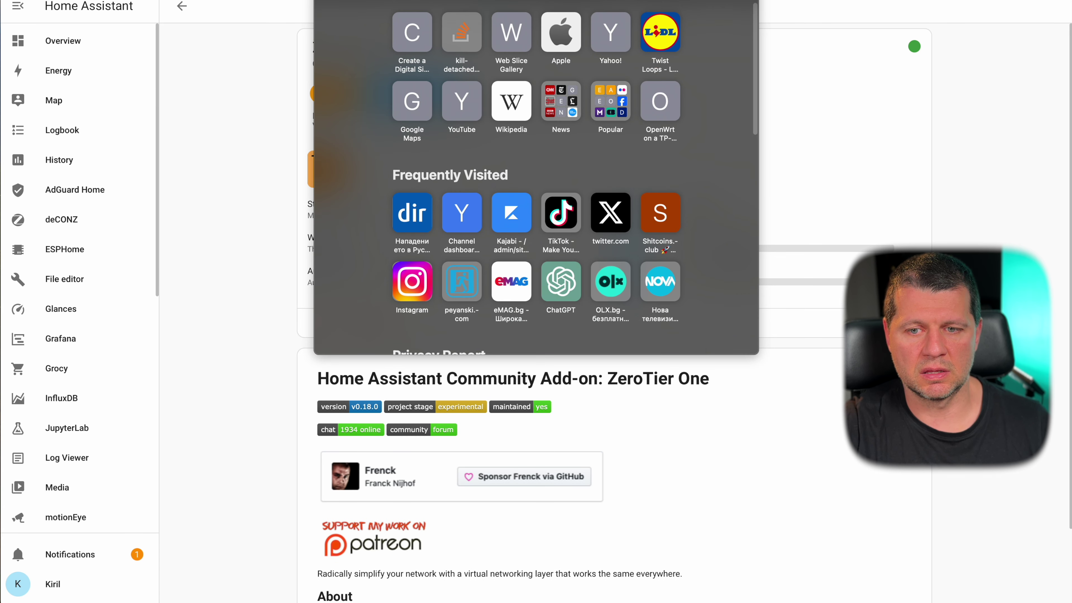
click(795, 95)
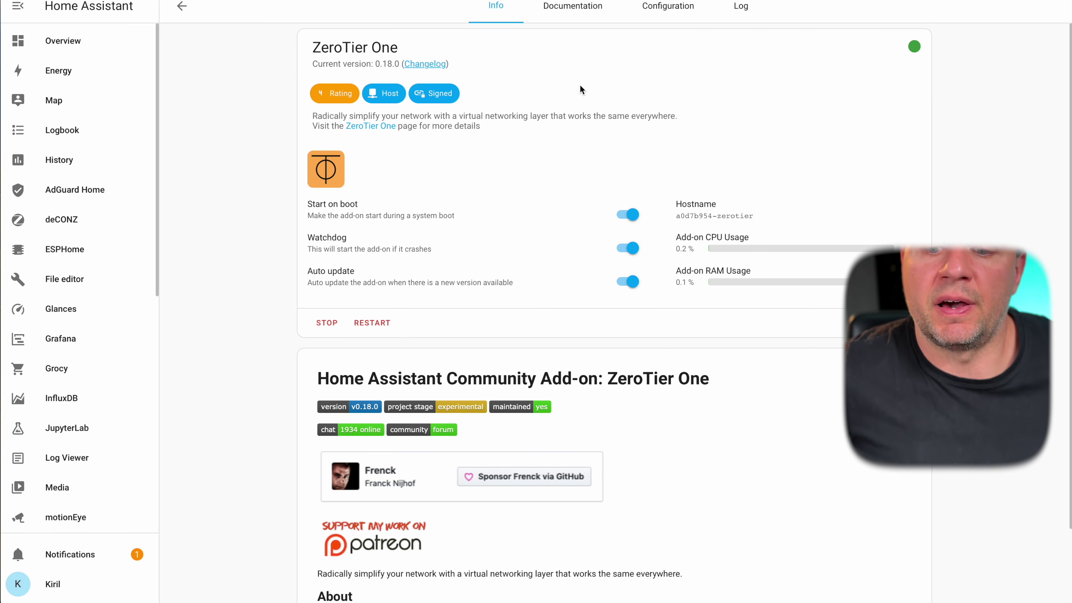
- Review the example network ID configuration in the ZeroTier One documentation
click(555, 3)
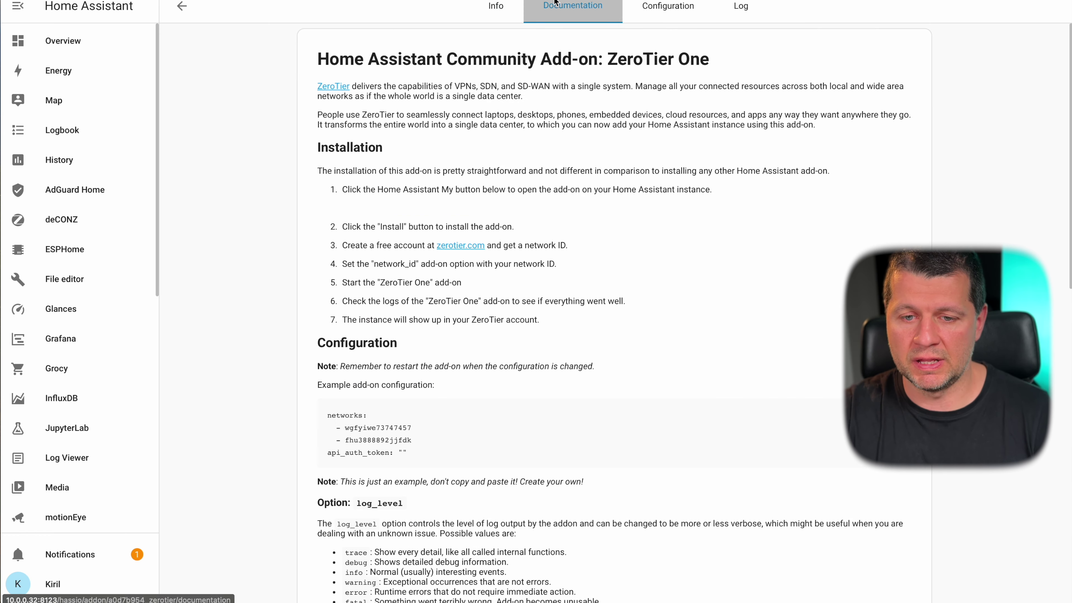
scroll(436, 382, down, 6)
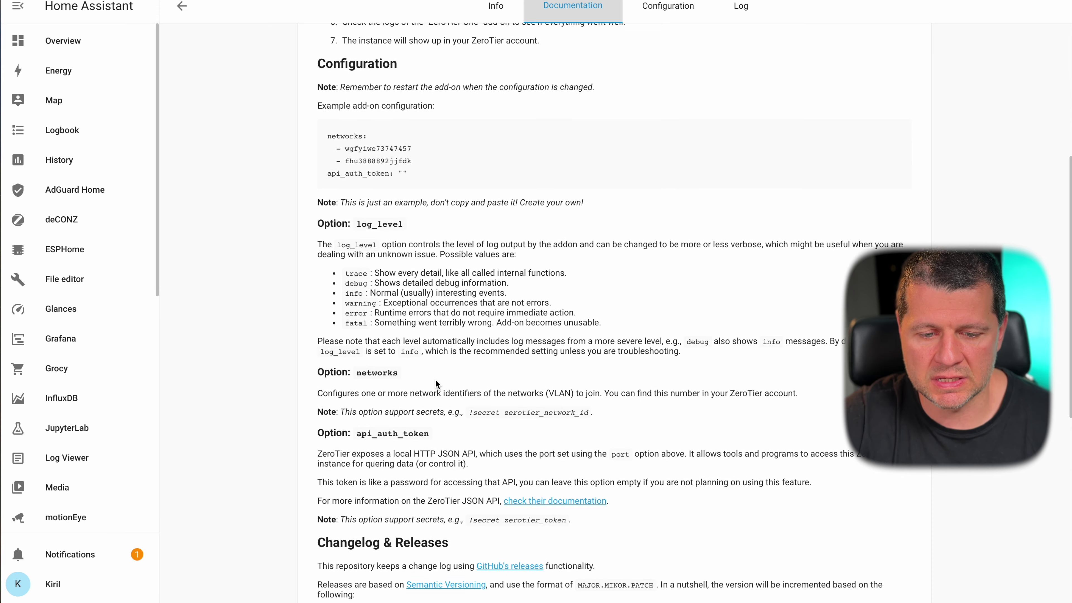
double_click(362, 154)
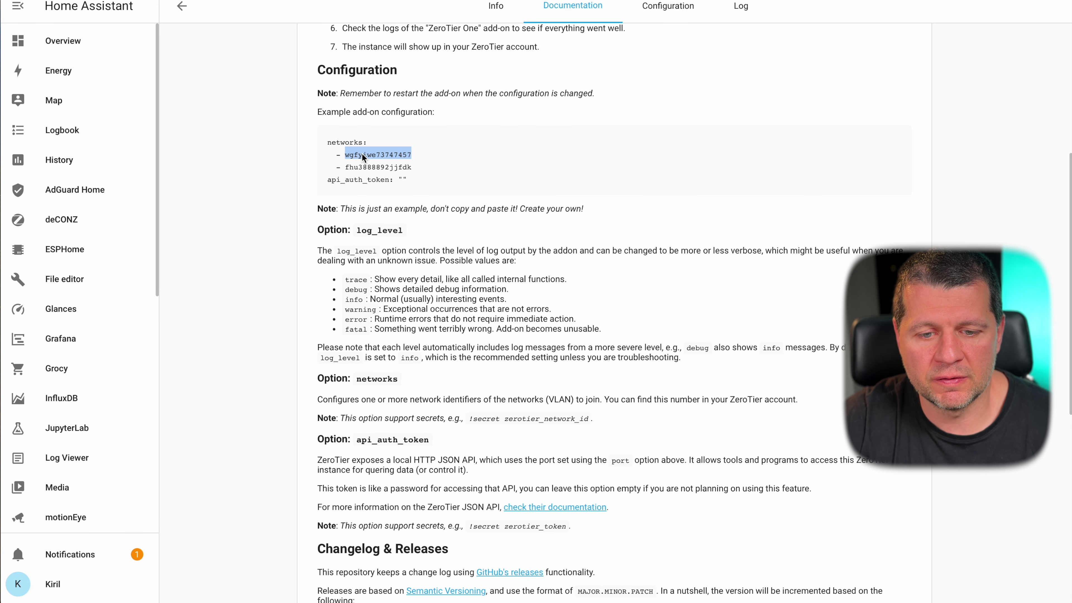
click(362, 169)
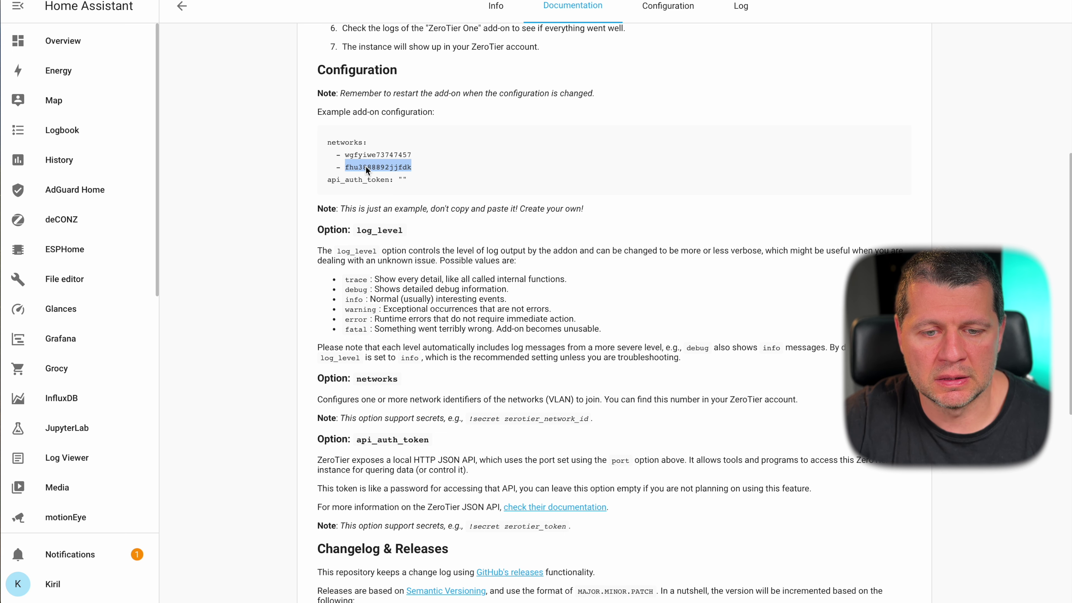
scroll(365, 169, up, 2)
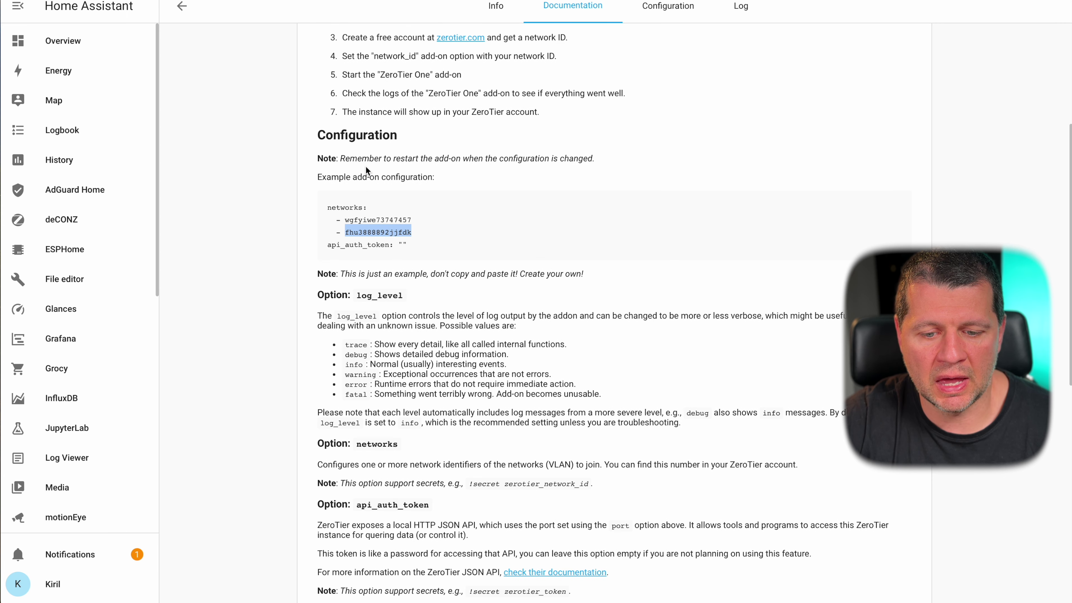
scroll(366, 167, up, 3)
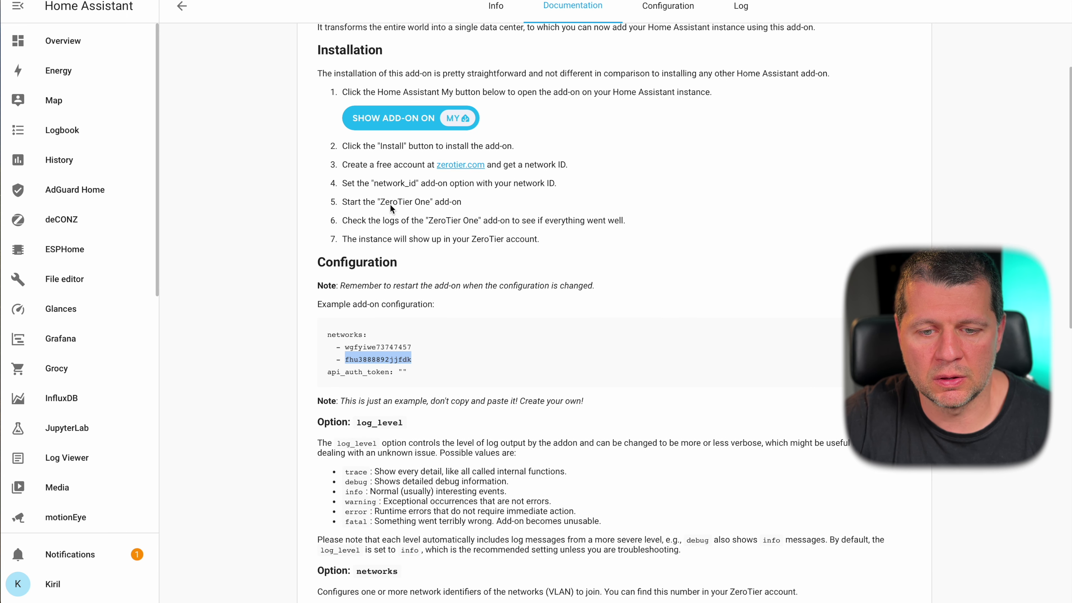
- Open the zerotier.com link from the Installation steps in a new browser tab
right_click(452, 165)
click(506, 174)
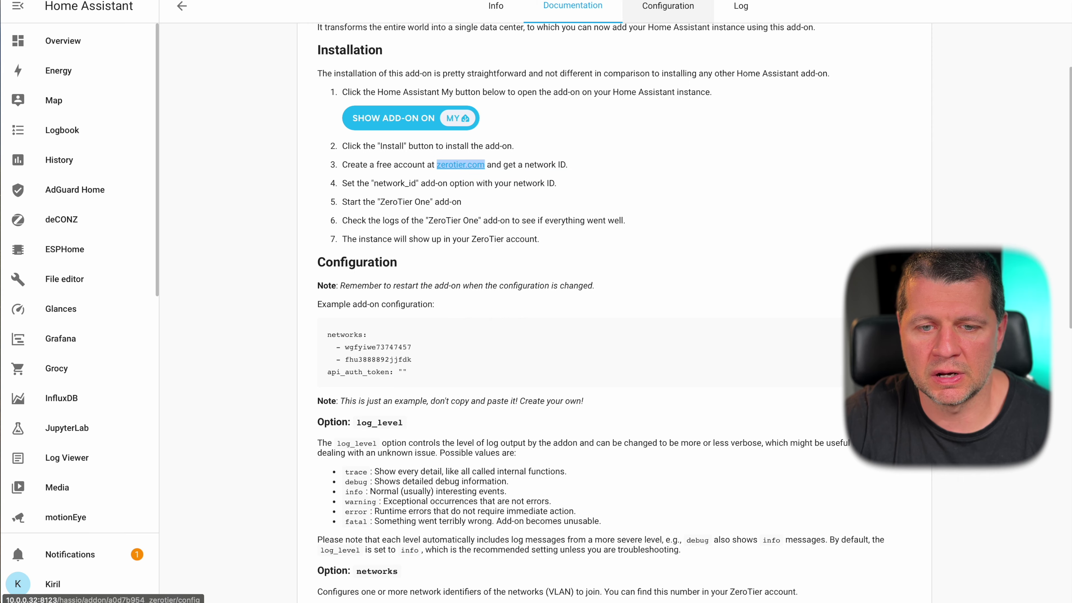
key(ctrl+Tab)
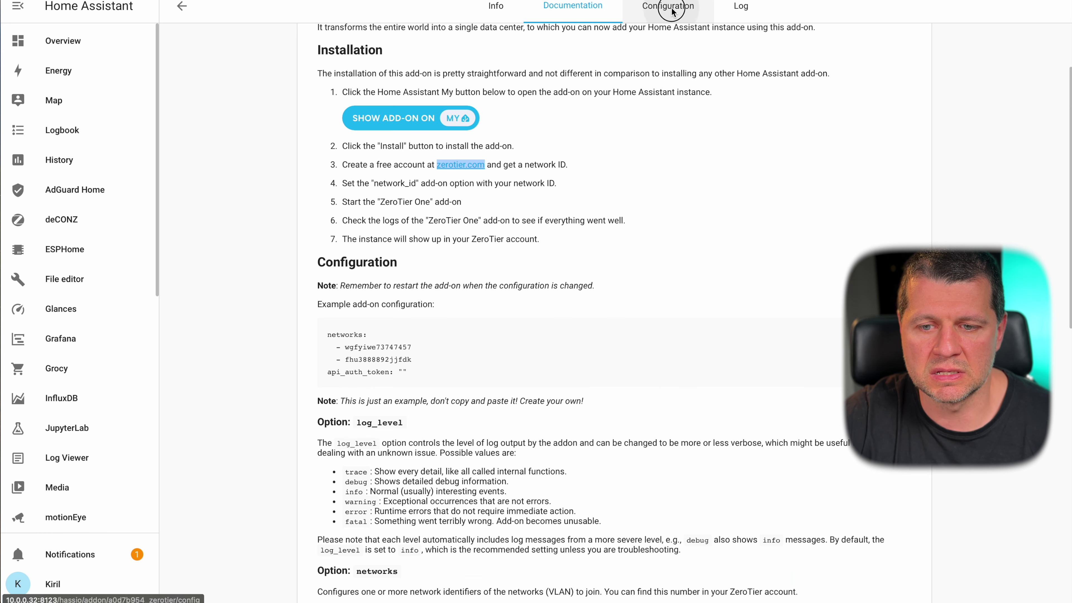
click(671, 11)
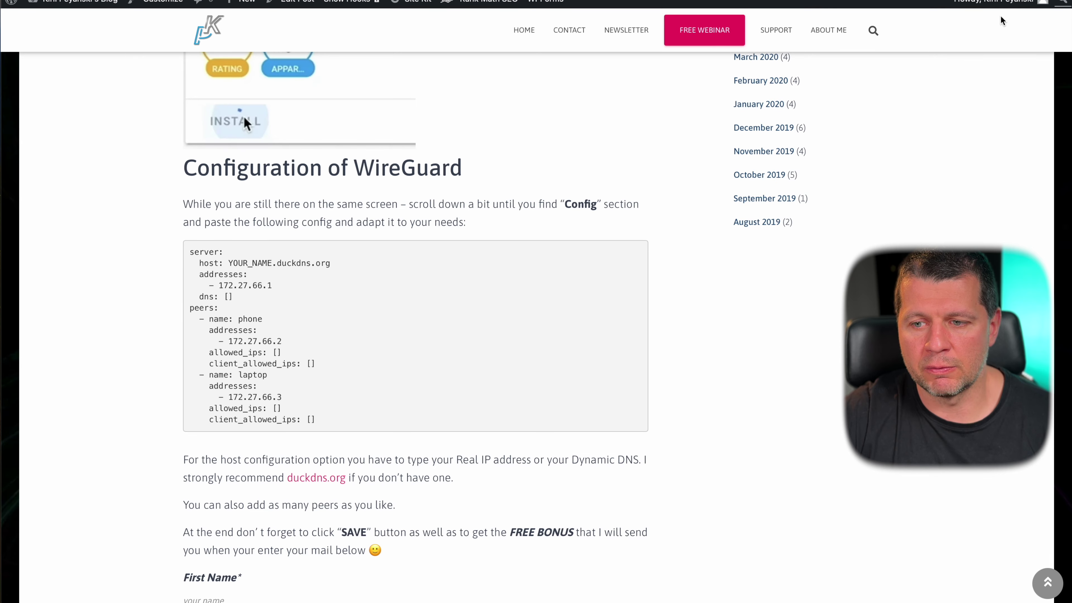
- Return to the peyanski.com WireGuard guide at its Configuration of WireGuard section
scroll(808, 72, up, 6)
- Search the peyanski.com blog for zerotier and open the Home Assistant ZeroTier add-on post
click(872, 30)
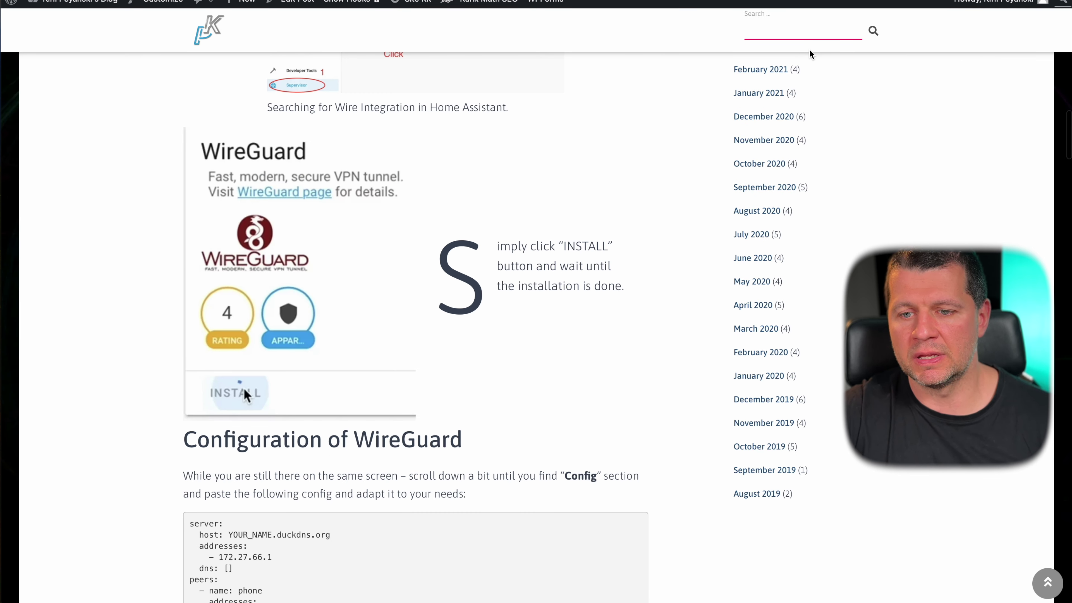
text(zerotier)
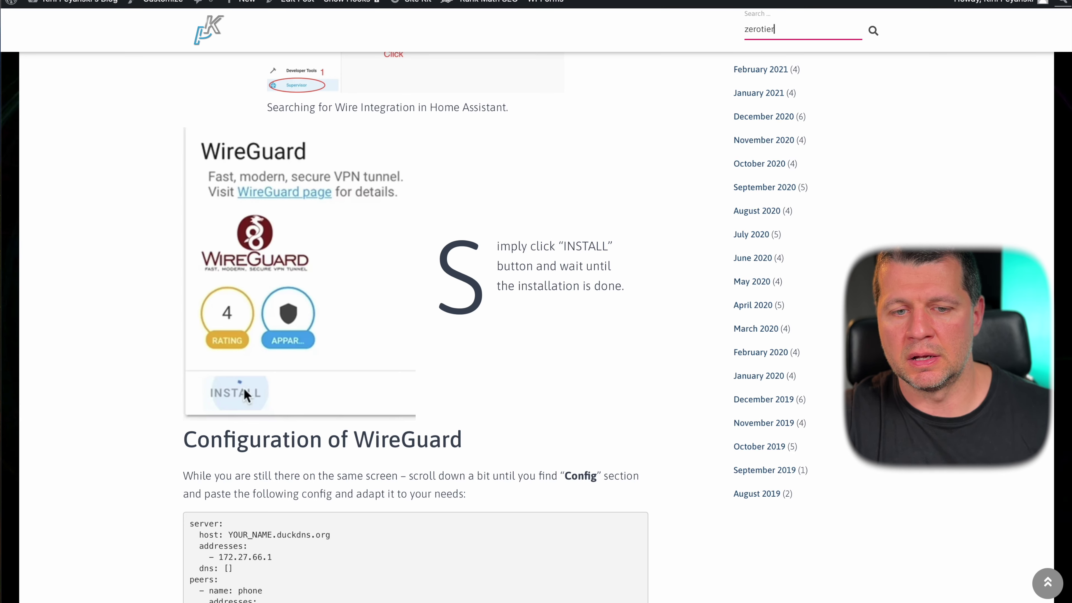
key(Return)
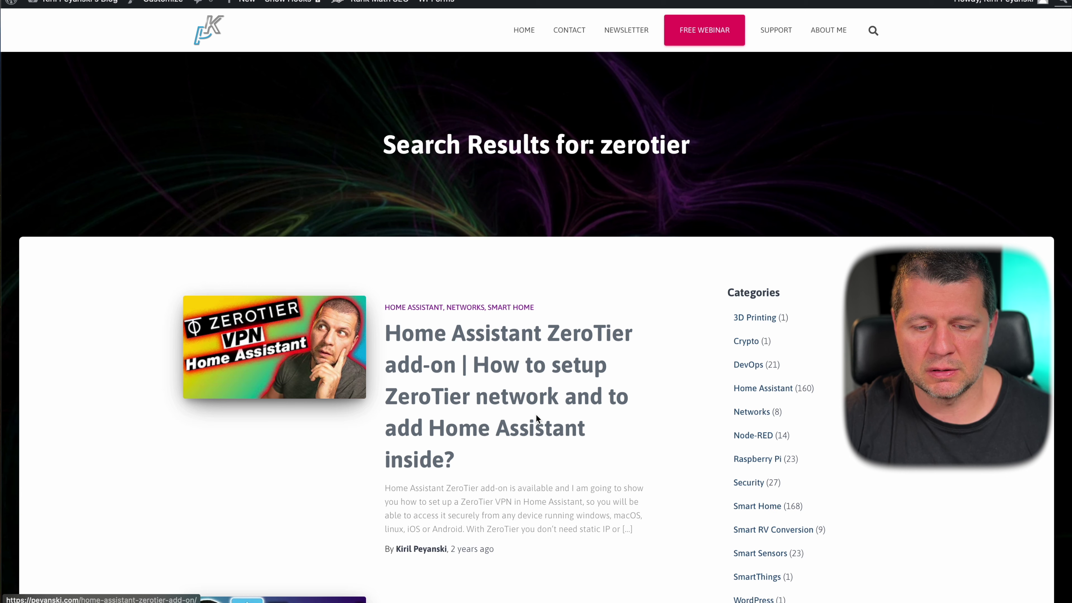
click(514, 396)
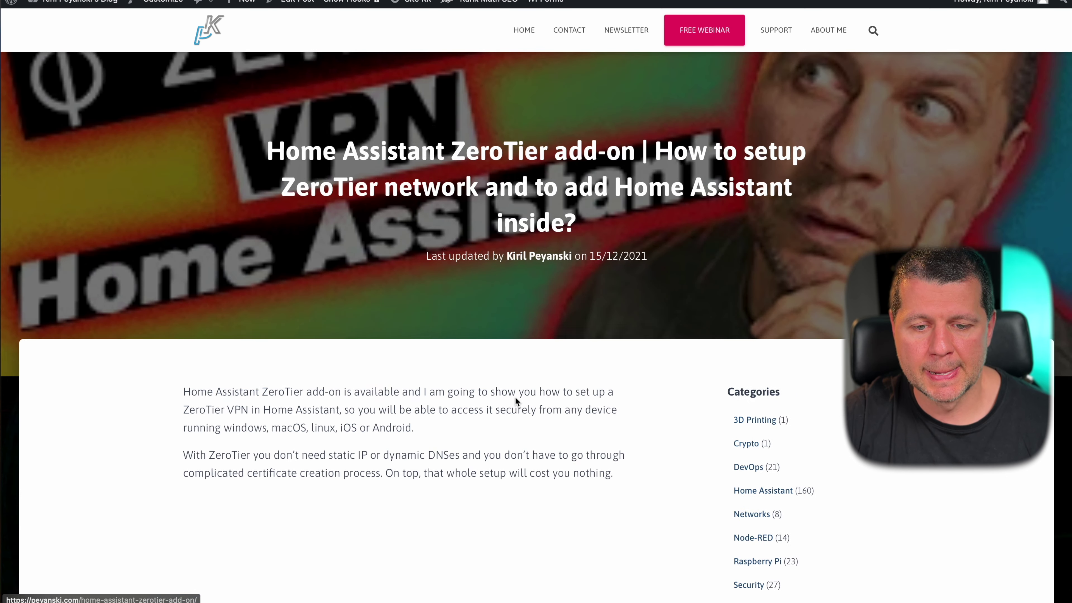
- Read through the ZeroTier add-on setup post from top to bottom
scroll(515, 396, down, 5)
scroll(516, 401, down, 20)
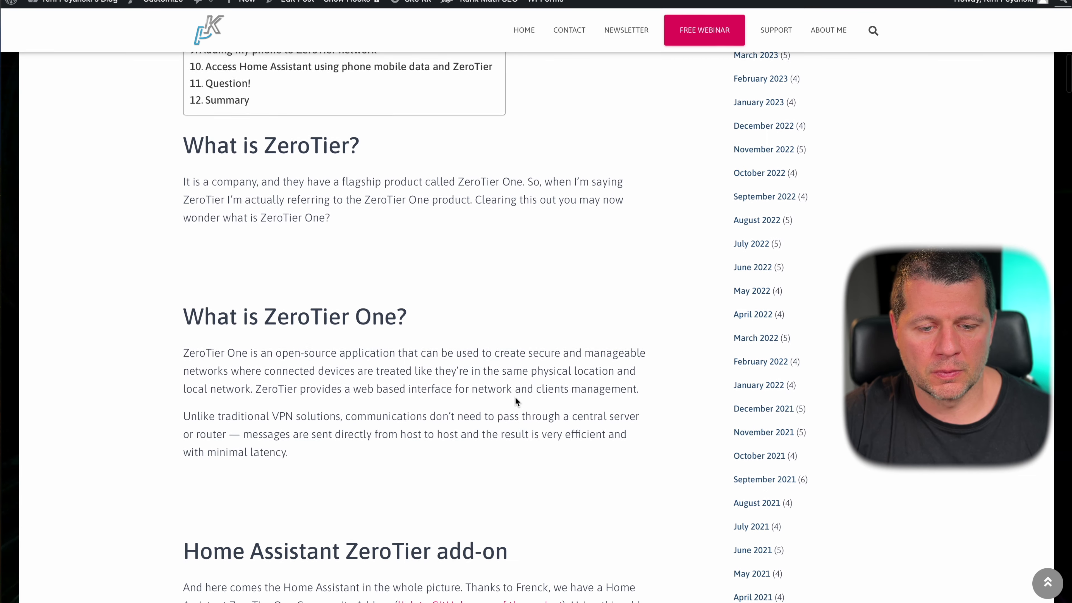
scroll(514, 401, down, 5)
scroll(515, 401, up, 4)
scroll(515, 401, down, 10)
scroll(515, 398, down, 15)
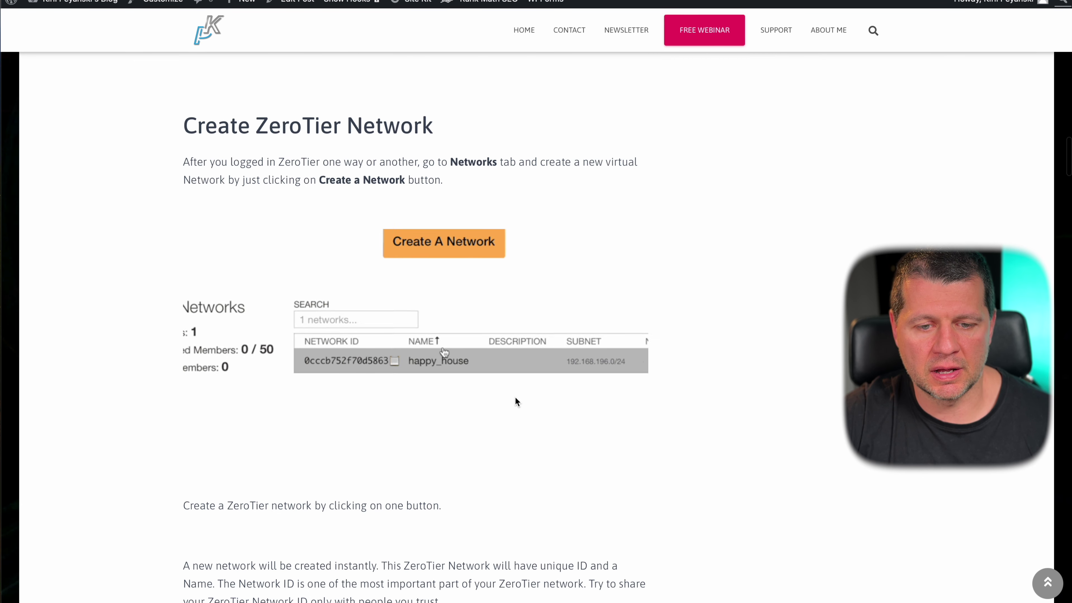
scroll(420, 190, up, 3)
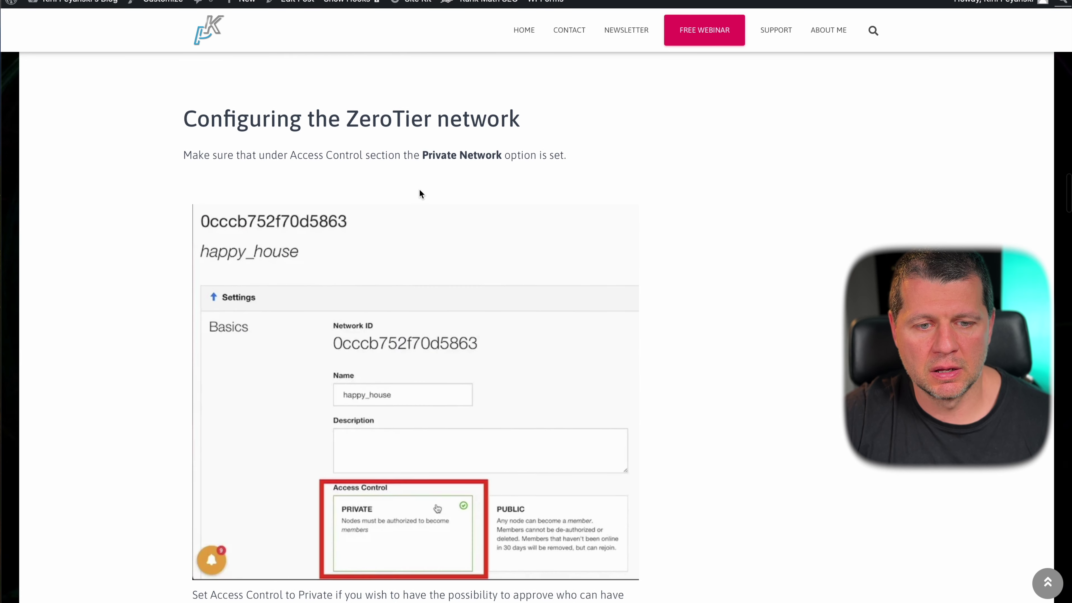
scroll(391, 232, down, 4)
scroll(391, 235, down, 20)
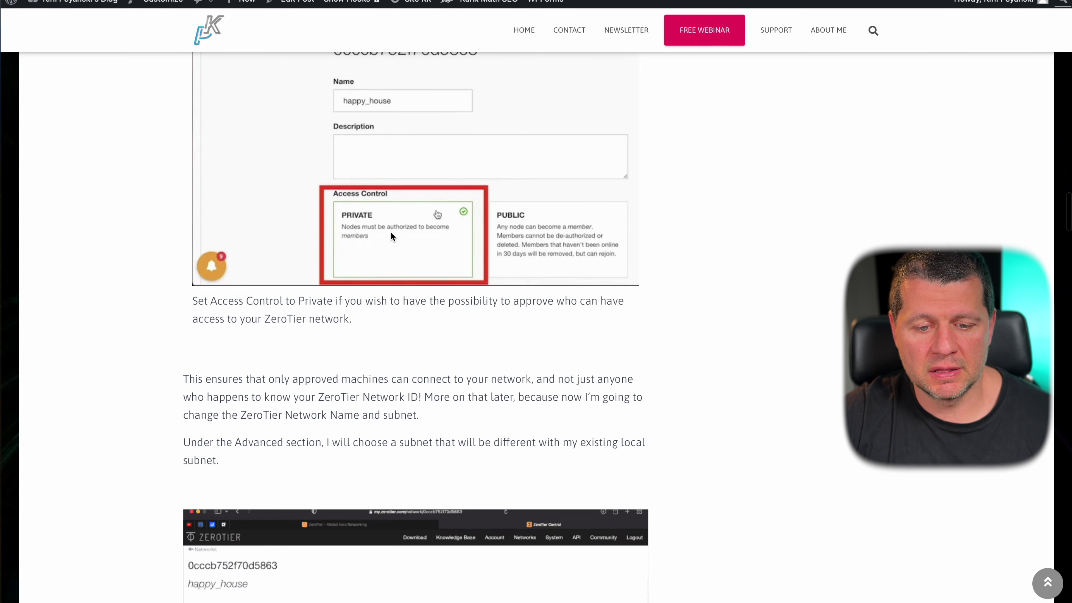
scroll(390, 235, down, 8)
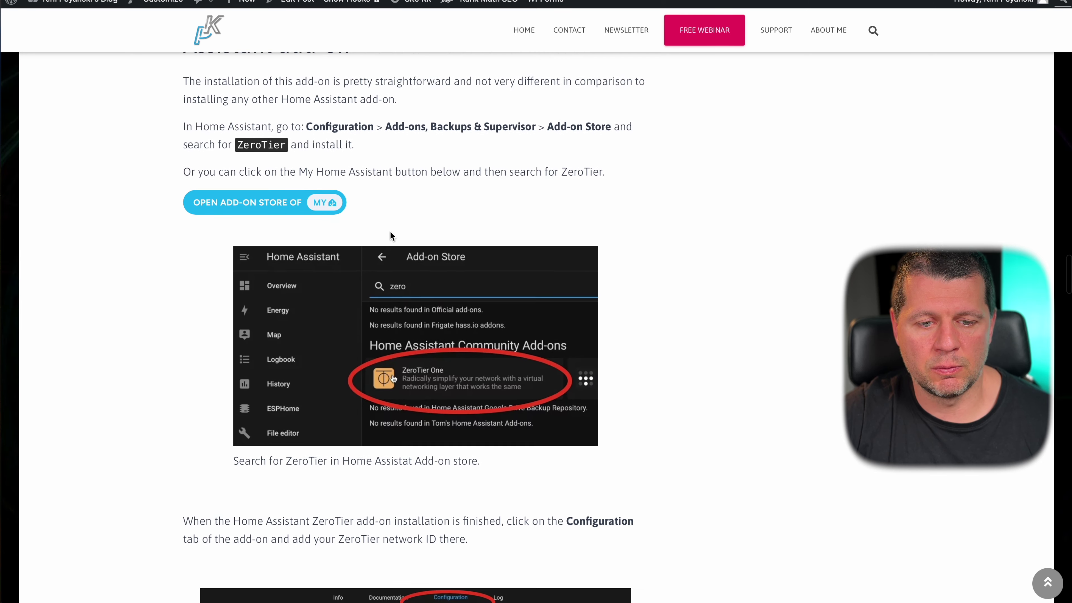
scroll(390, 232, up, 4)
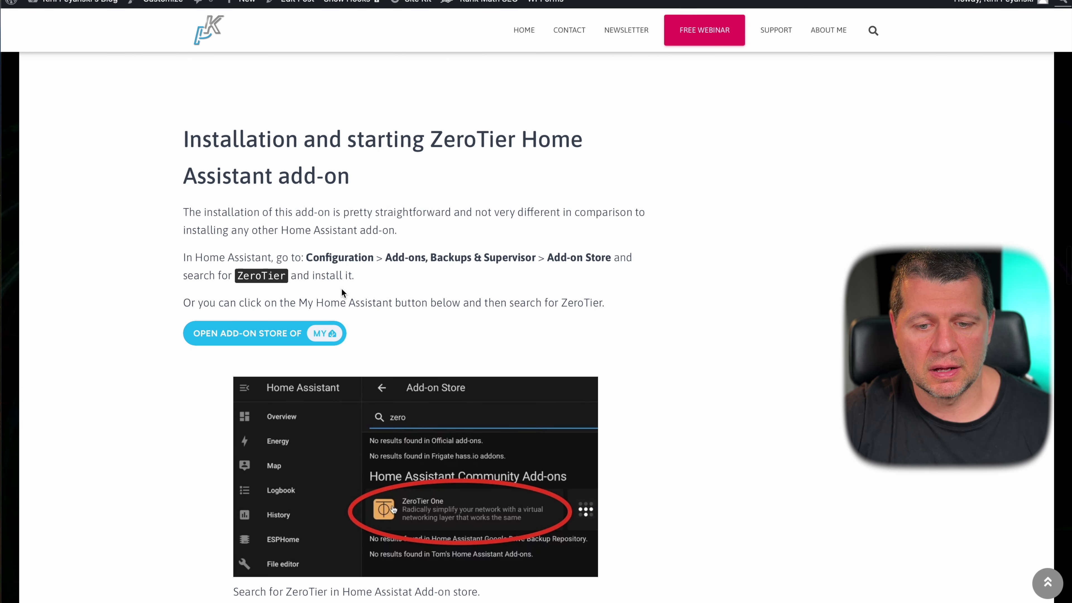
scroll(341, 289, down, 1)
scroll(318, 324, down, 20)
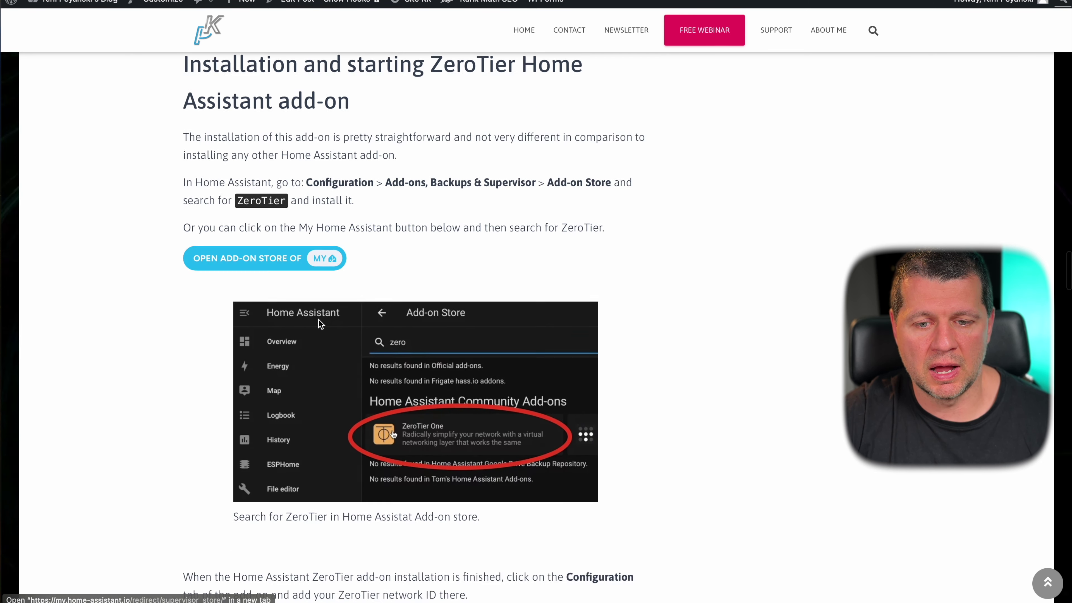
scroll(318, 323, down, 15)
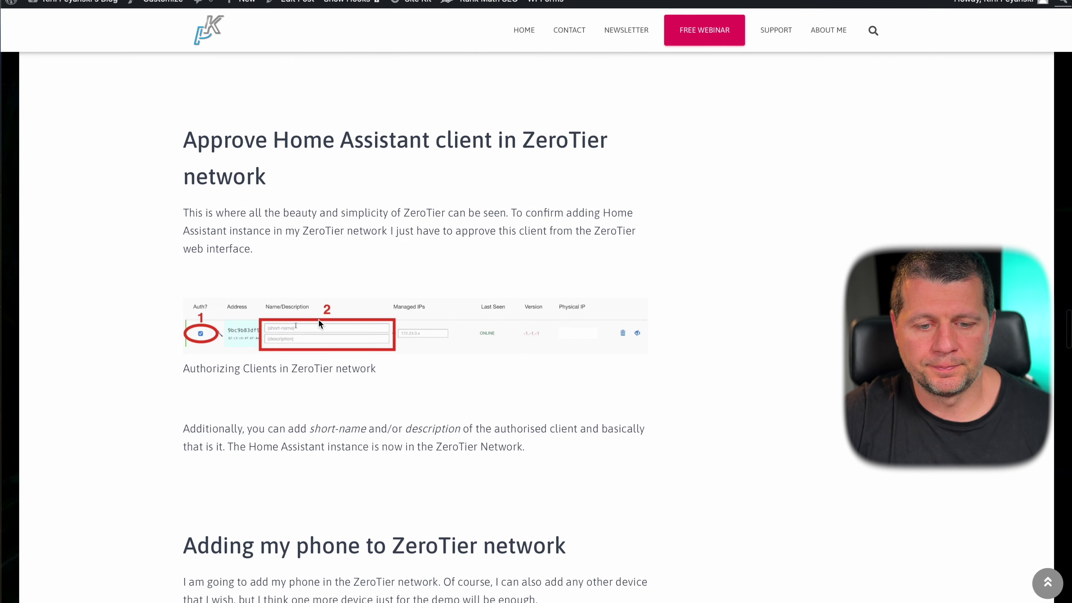
scroll(319, 321, up, 2)
scroll(321, 319, down, 15)
scroll(377, 238, down, 20)
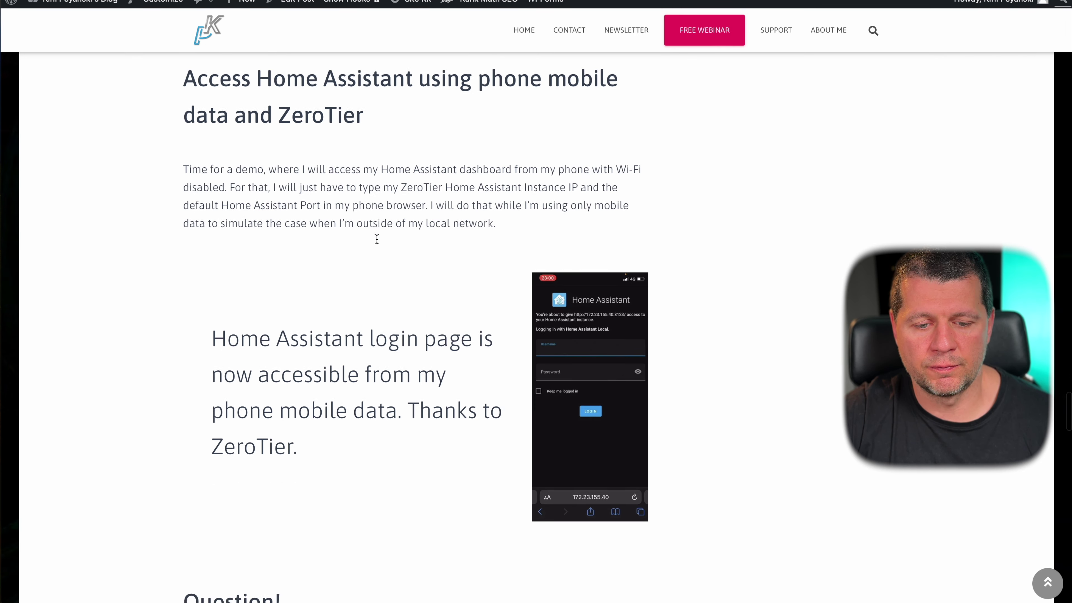
scroll(377, 241, up, 18)
scroll(375, 239, up, 20)
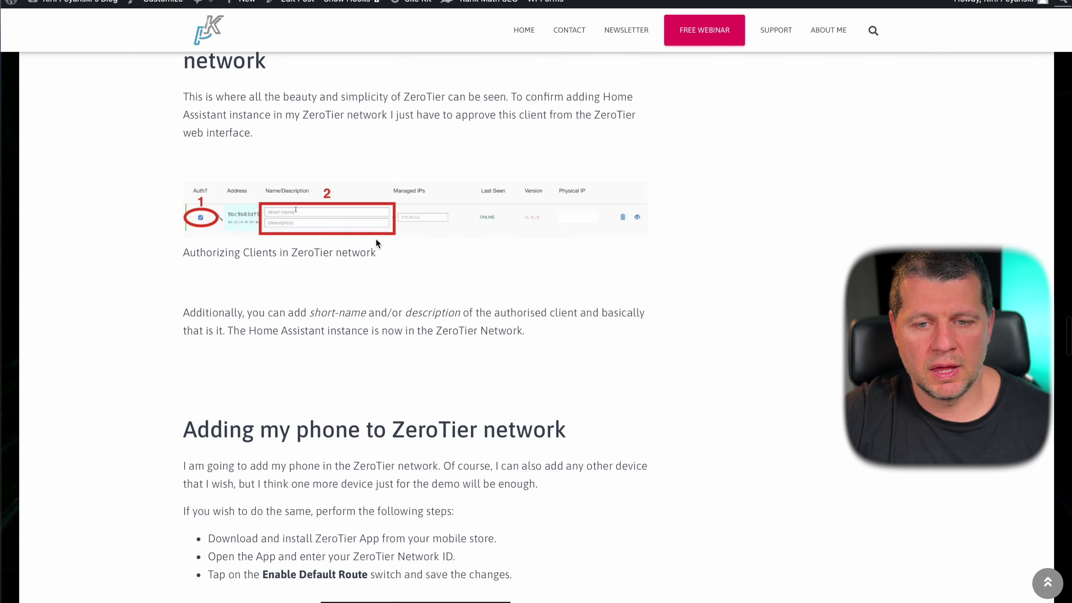
scroll(376, 239, up, 10)
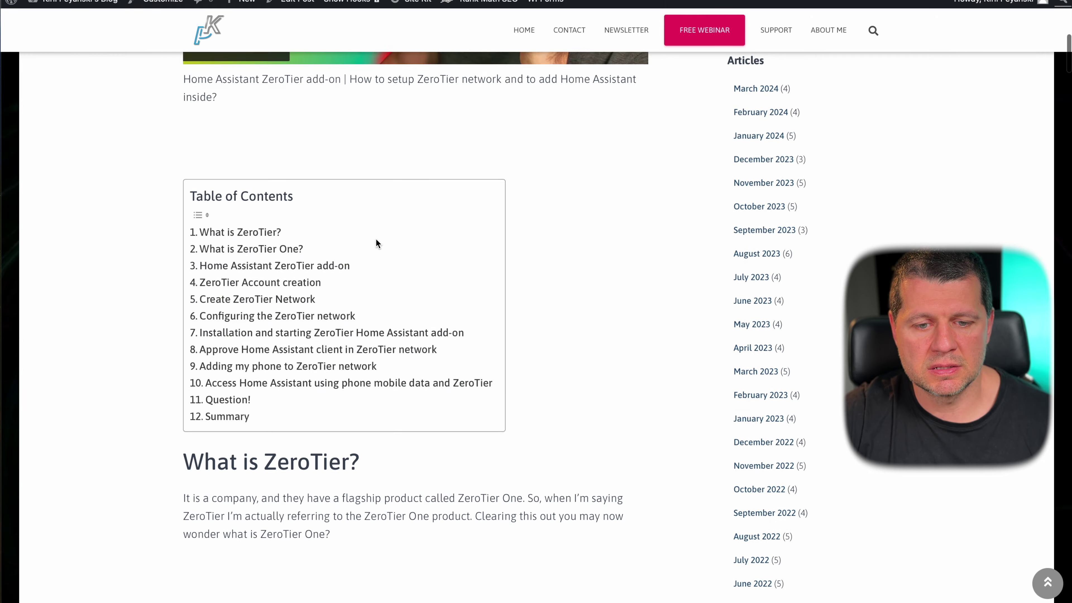
scroll(375, 239, down, 6)
scroll(380, 253, up, 3)
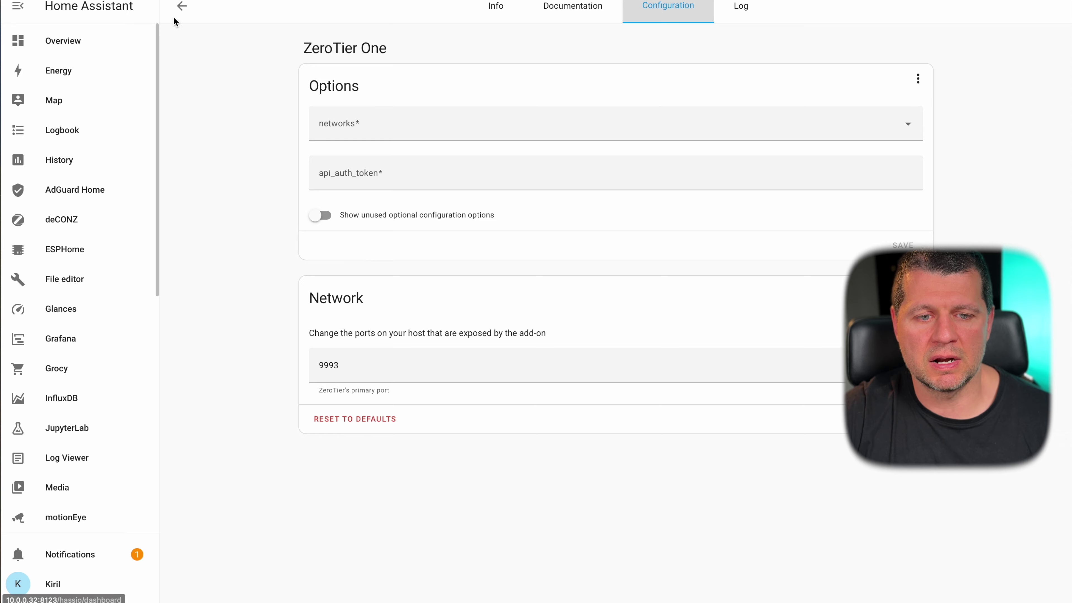
- Return to Home Assistant and view Storage showing 40% used (23.1 GB/57.8 GB)
click(177, 10)
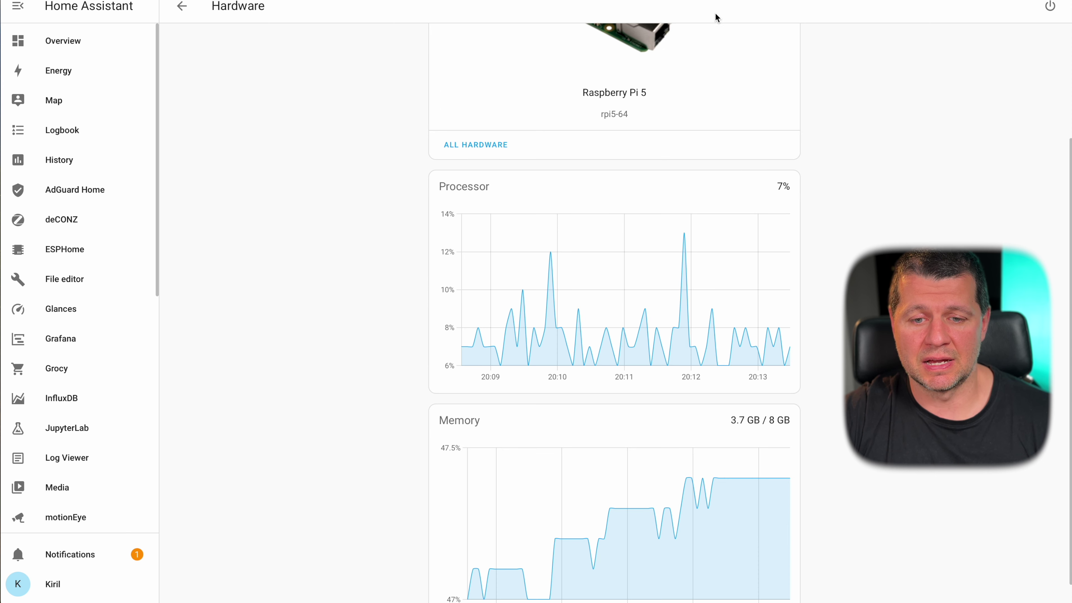
- View the Raspberry Pi 5 processor (~7%) and memory (3.7 GB/8 GB) charts
scroll(657, 131, down, 1)
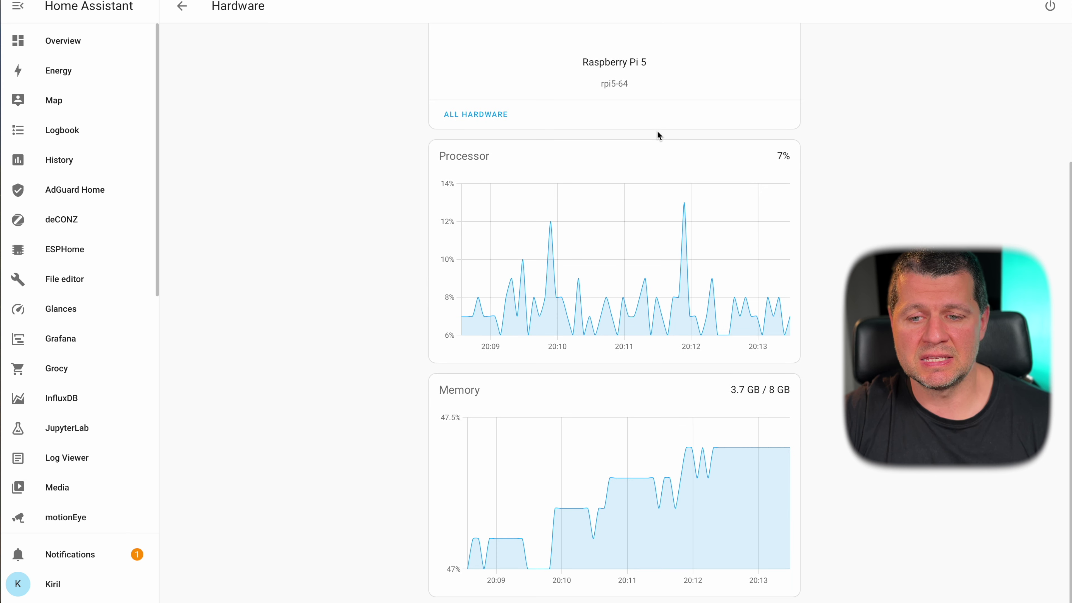
scroll(695, 163, up, 3)
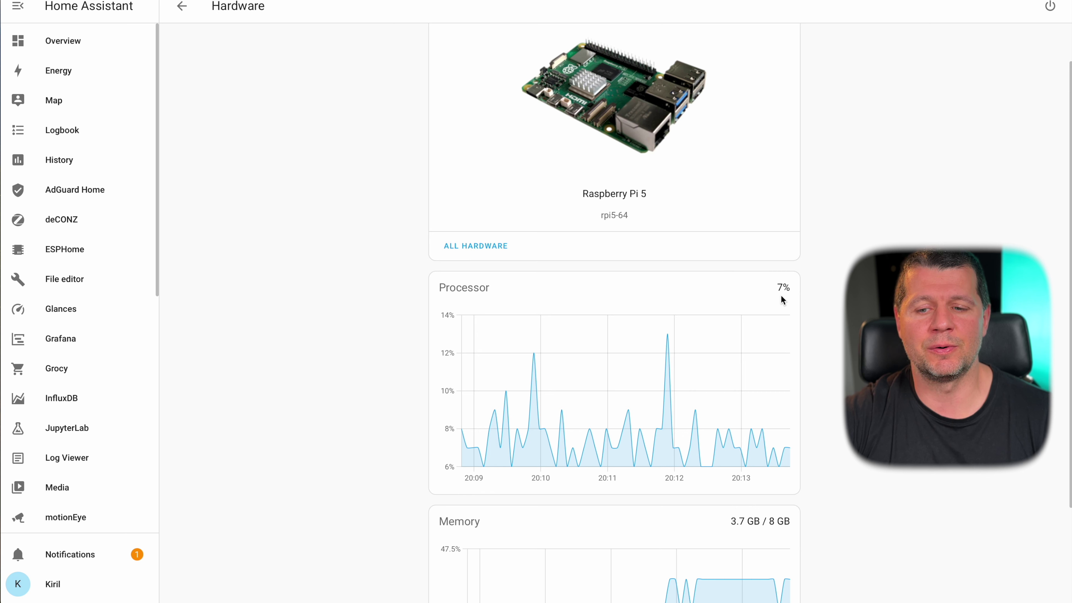
scroll(781, 295, down, 3)
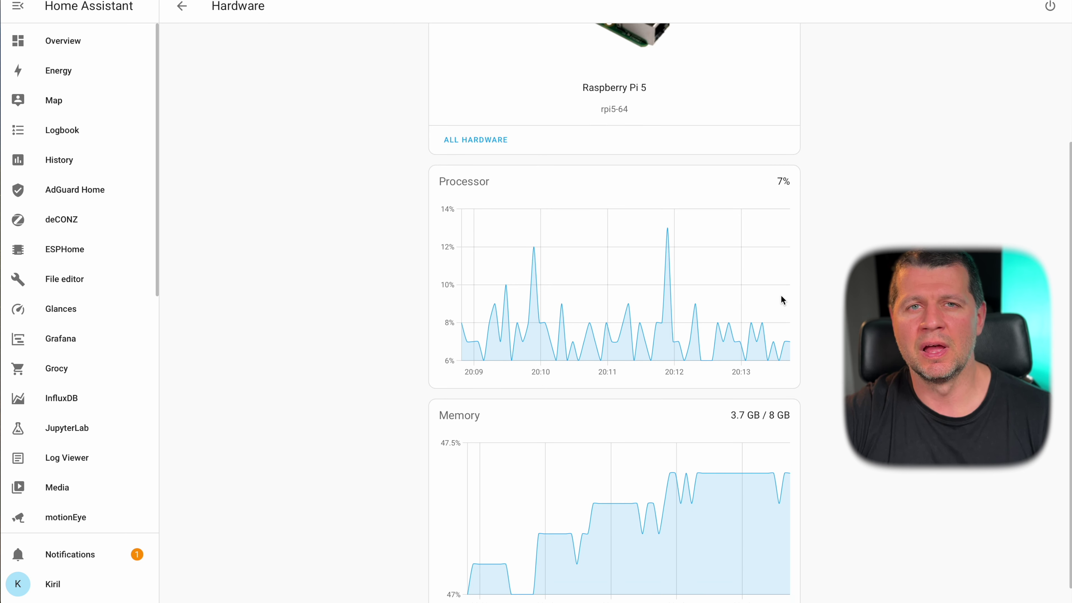